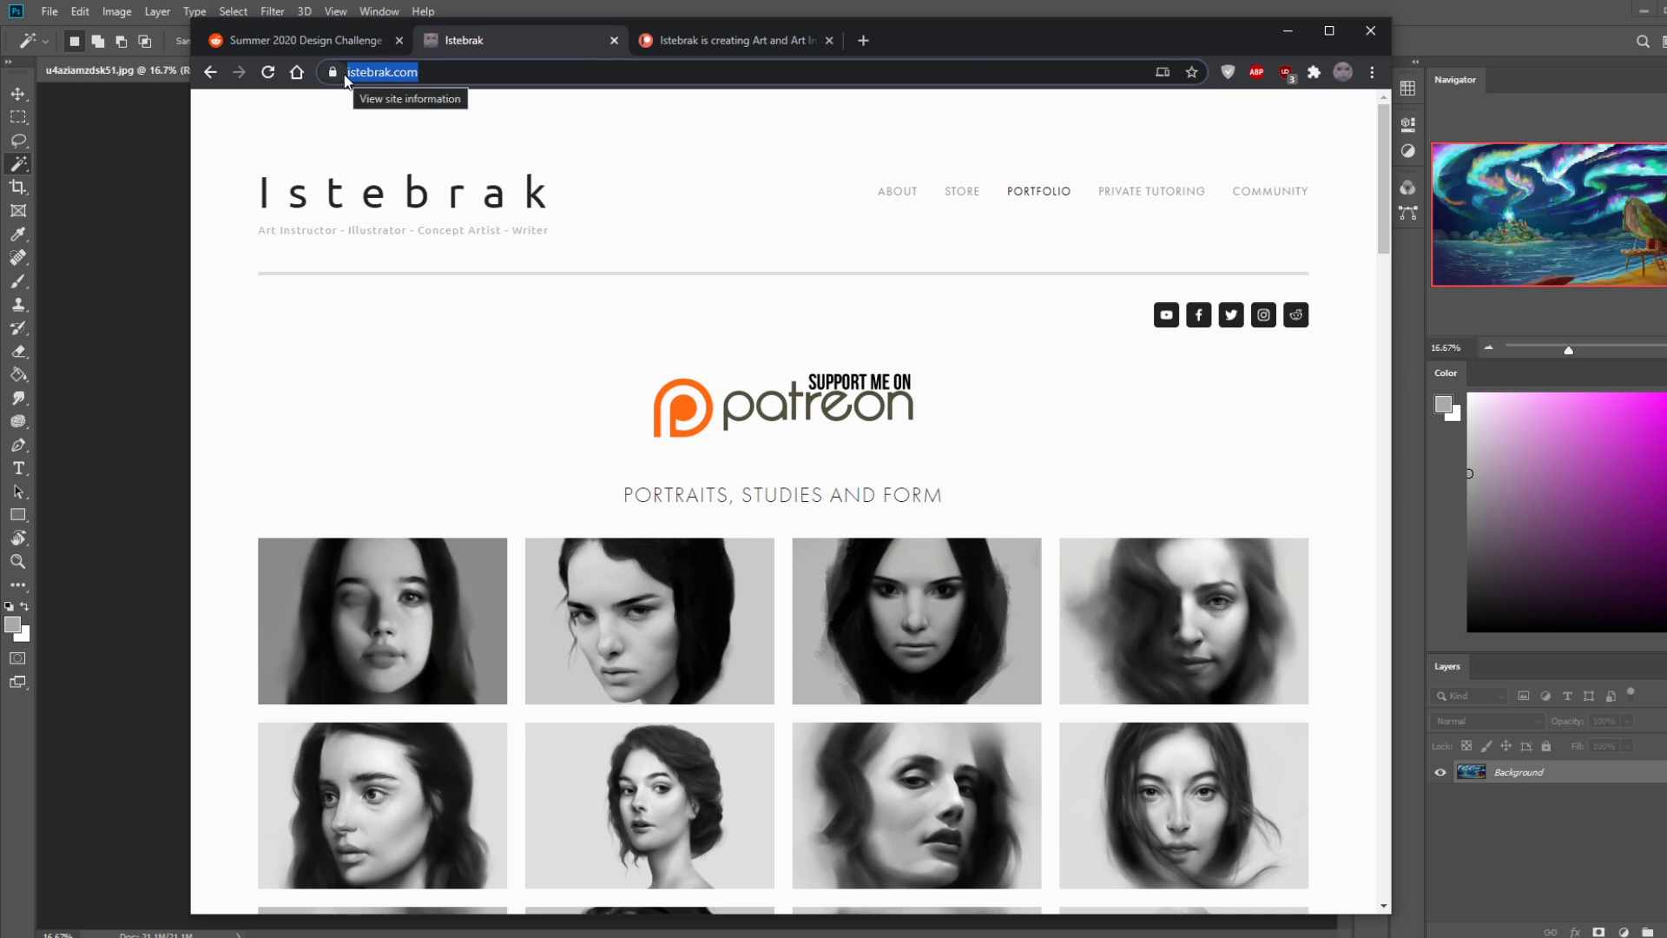
Open the Summer 2020 Design Challenge book cover post and view the system calendar for September 2020.
left_click(346, 48)
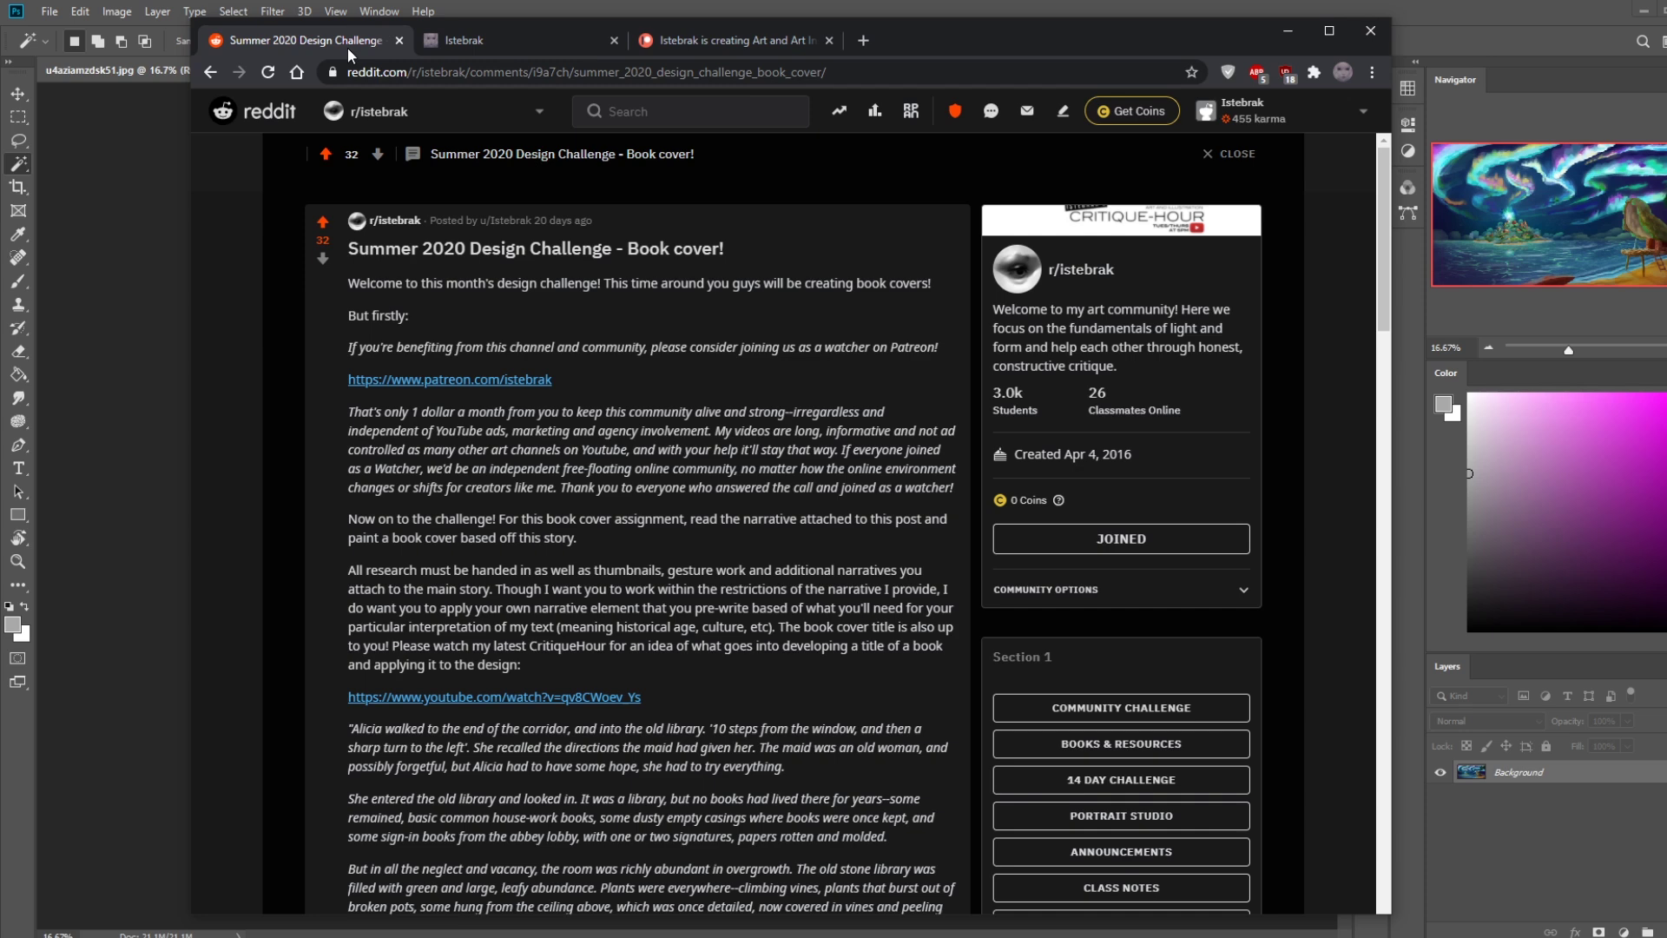
left_click(1650, 933)
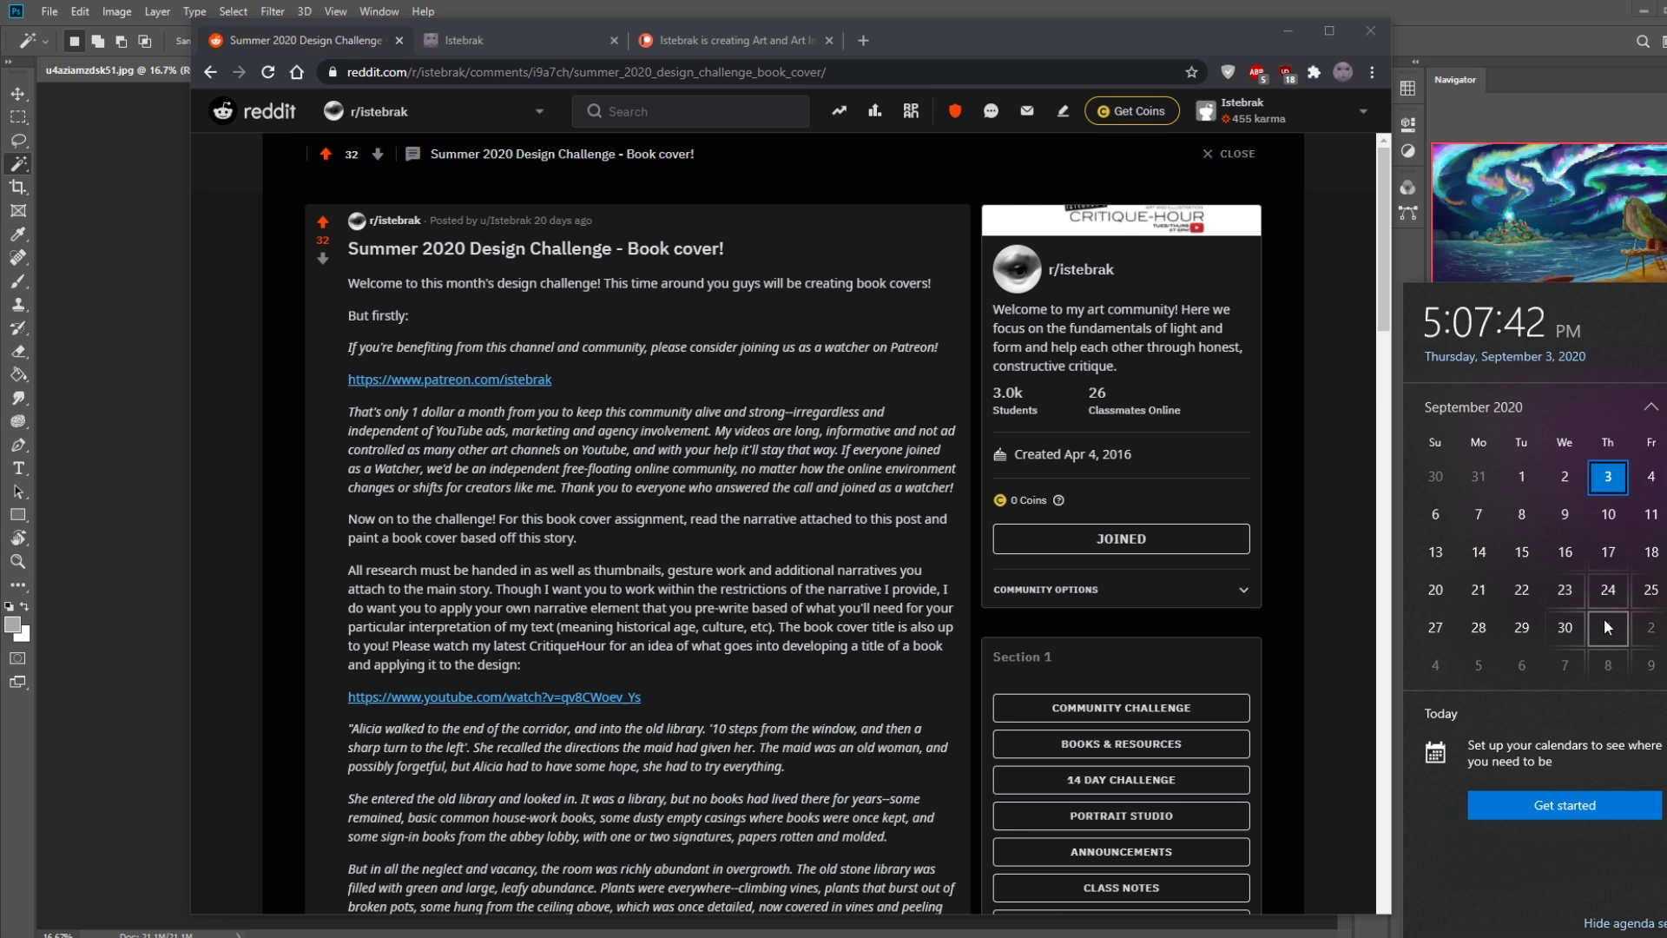
View the membership levels on the Patreon page and minimise the browser window.
left_click_drag(1151, 29, 1158, 24)
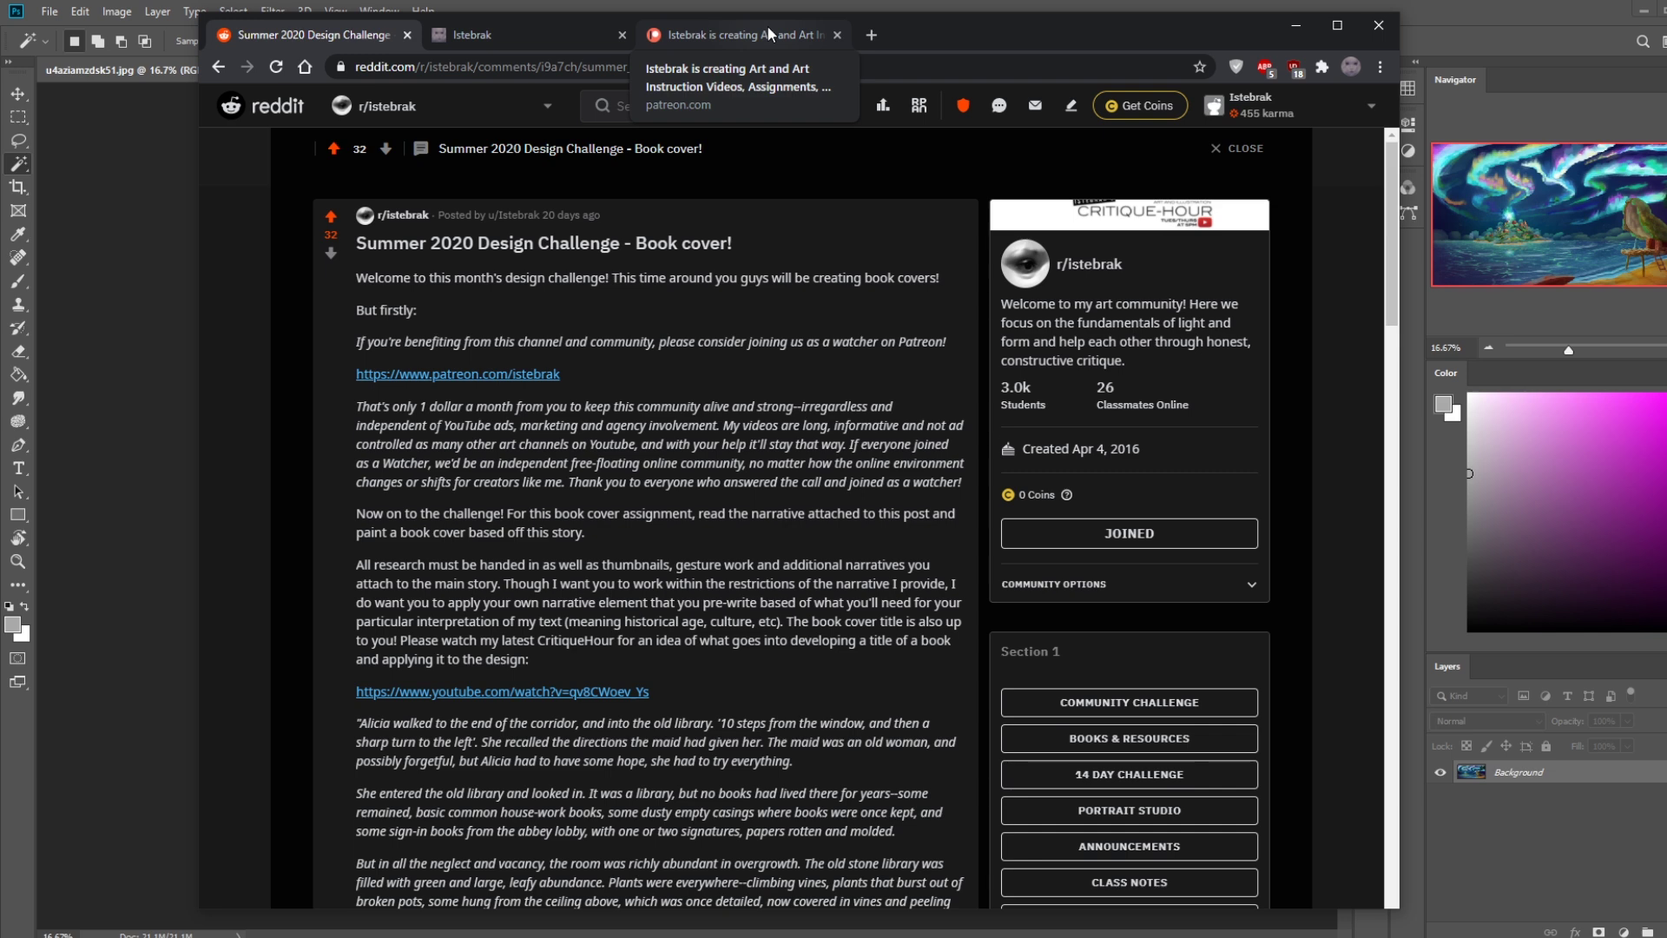
left_click(768, 35)
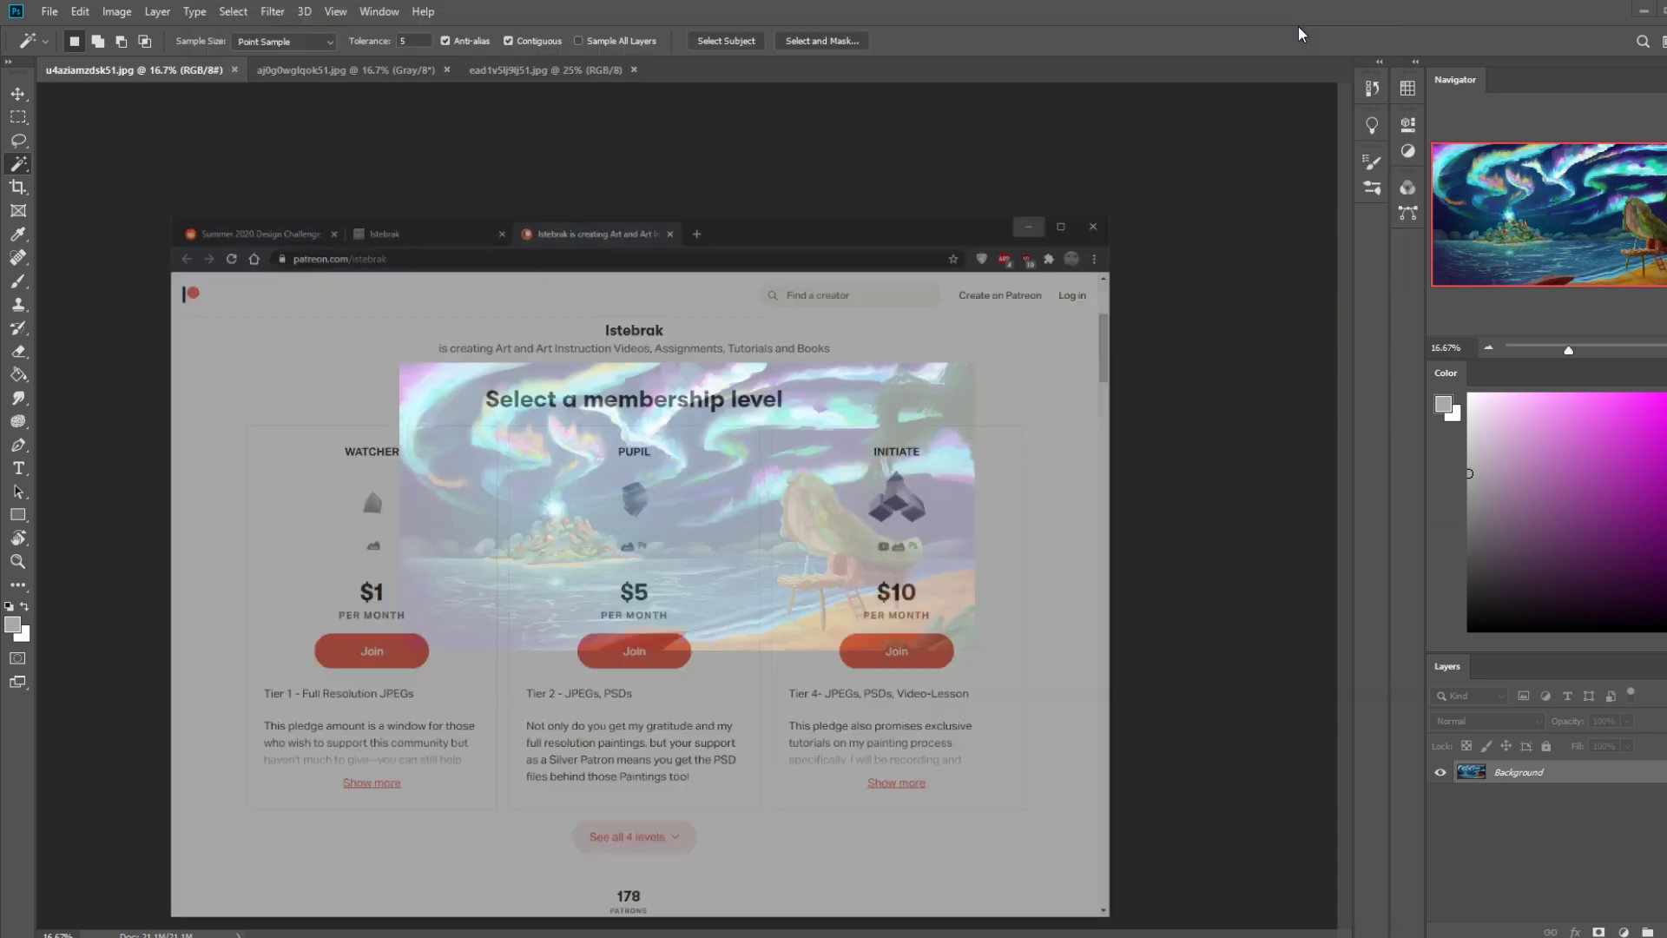
left_click(1296, 25)
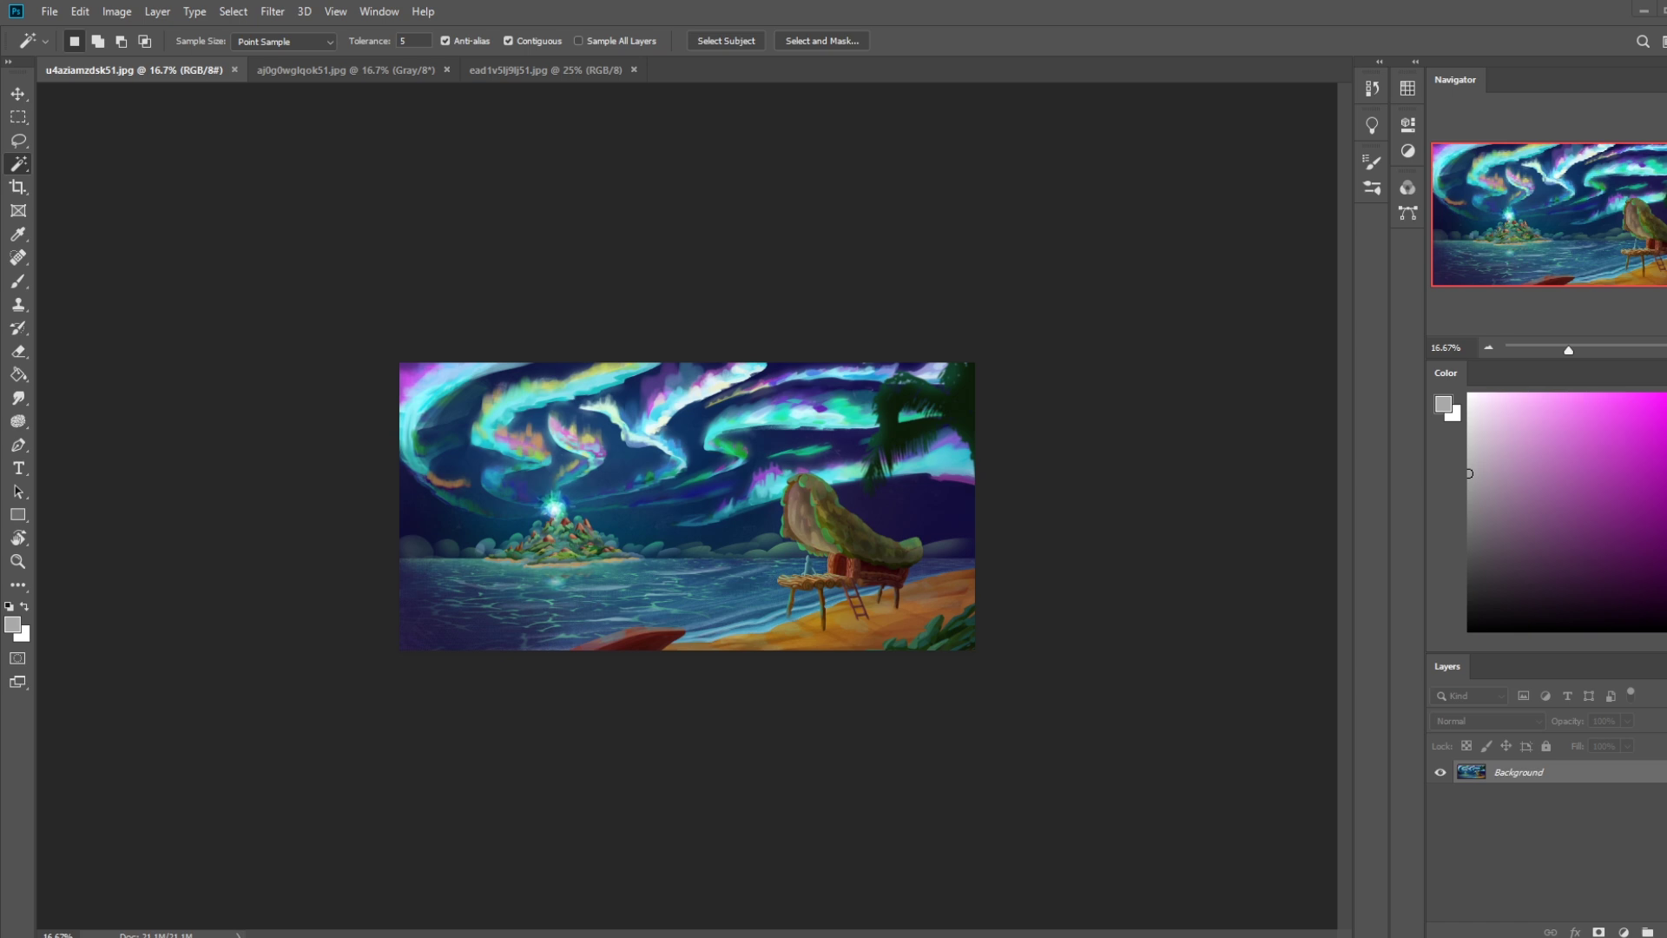
Switch to the YouTube window and look through the channel's uploaded Critique Hour videos.
left_click_drag(1666, 99, 827, 33)
double_click(827, 33)
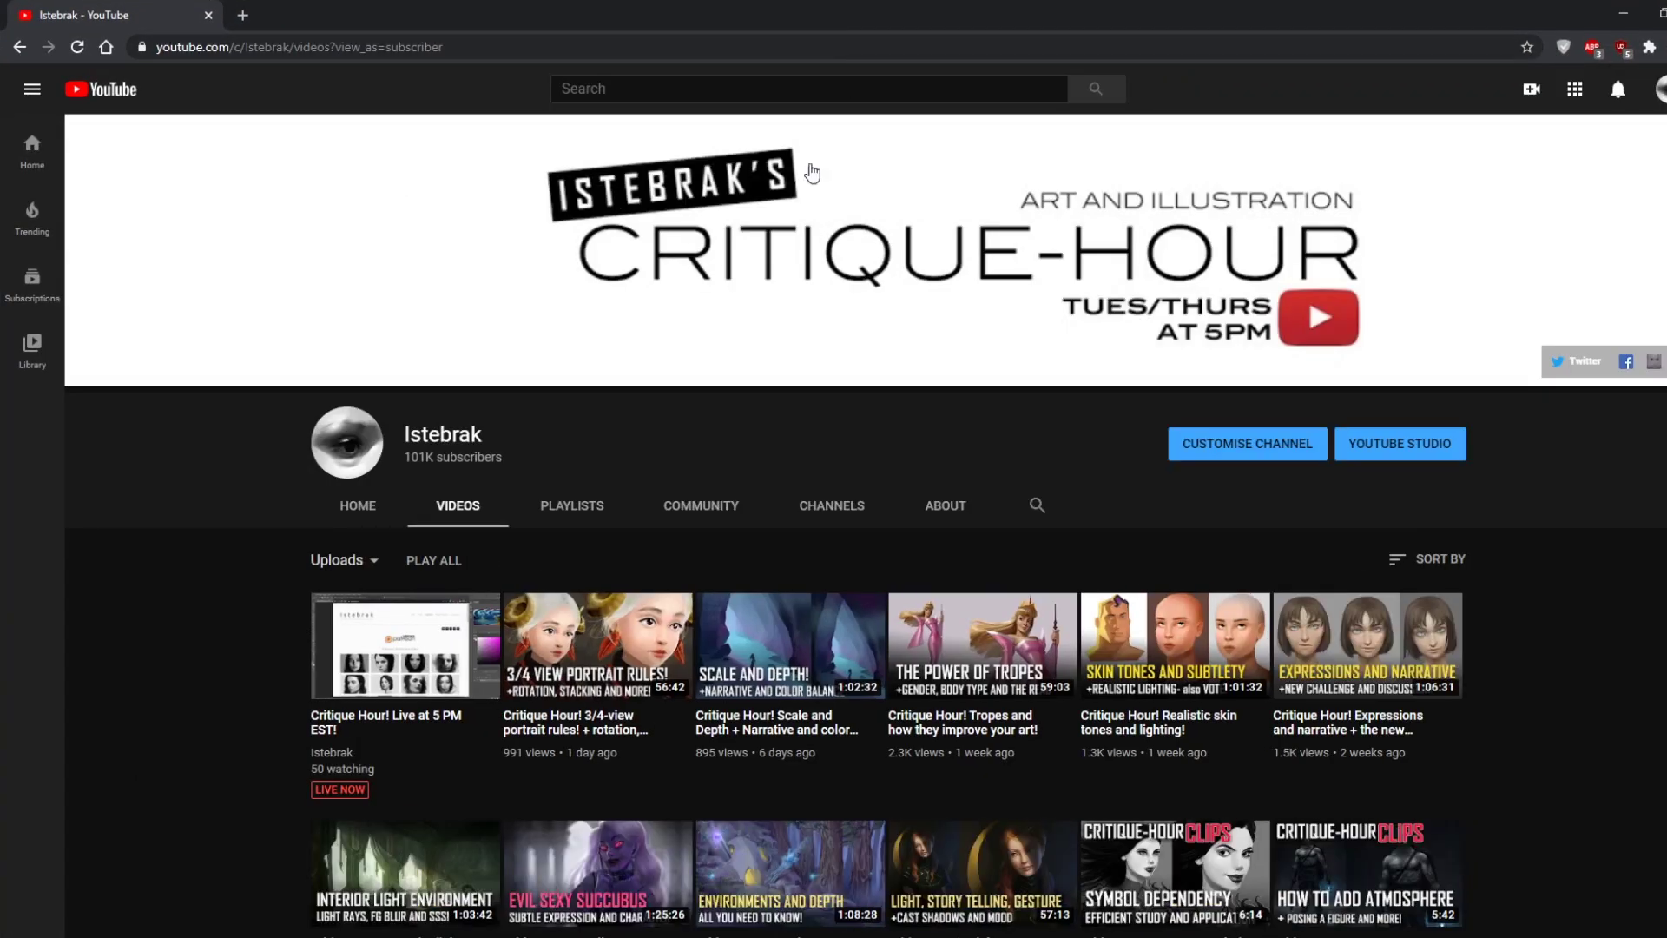
scroll(1559, 624, "down", 2)
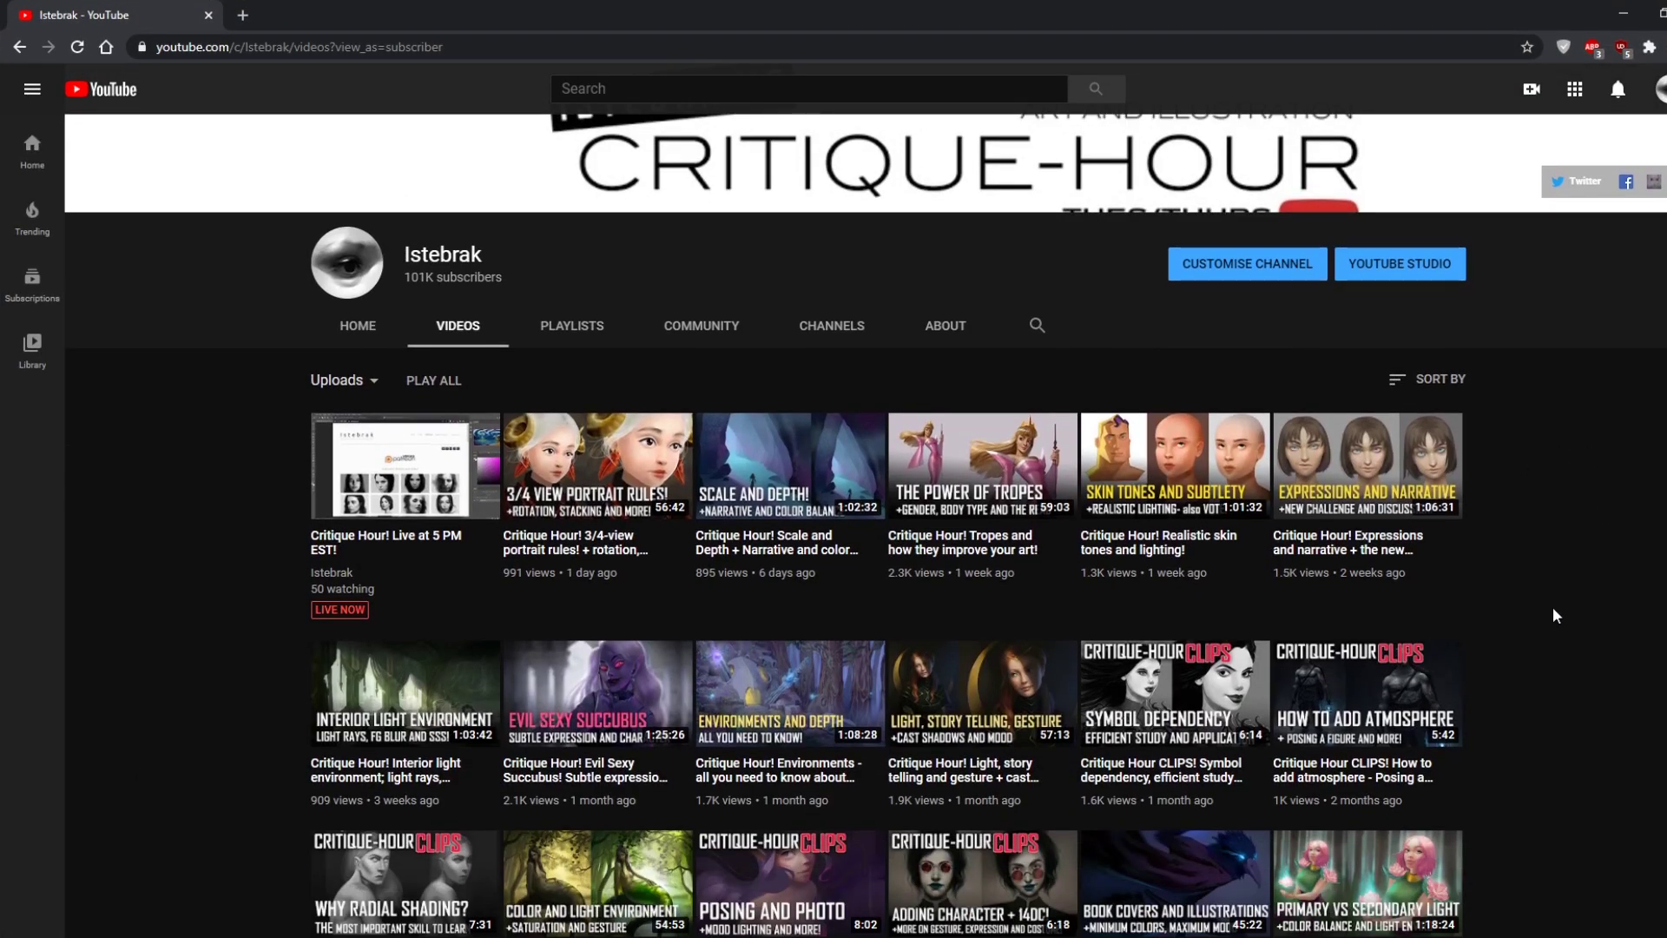
scroll(1546, 604, "down", 2)
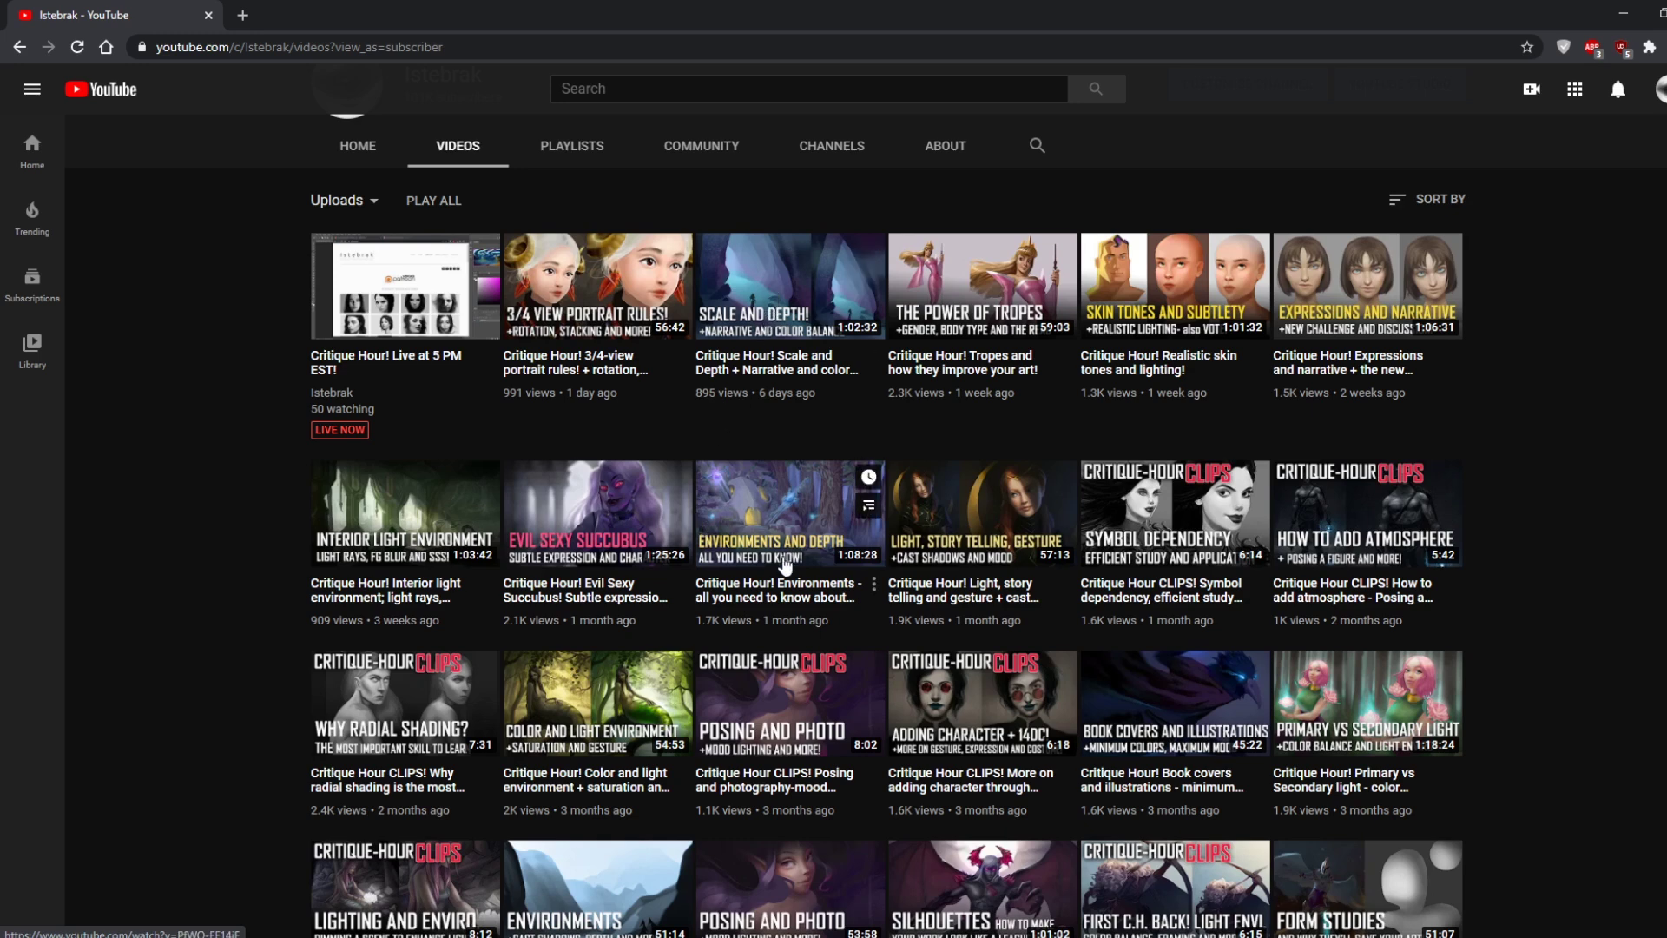
scroll(1492, 598, "down", 2)
scroll(1492, 597, "down", 2)
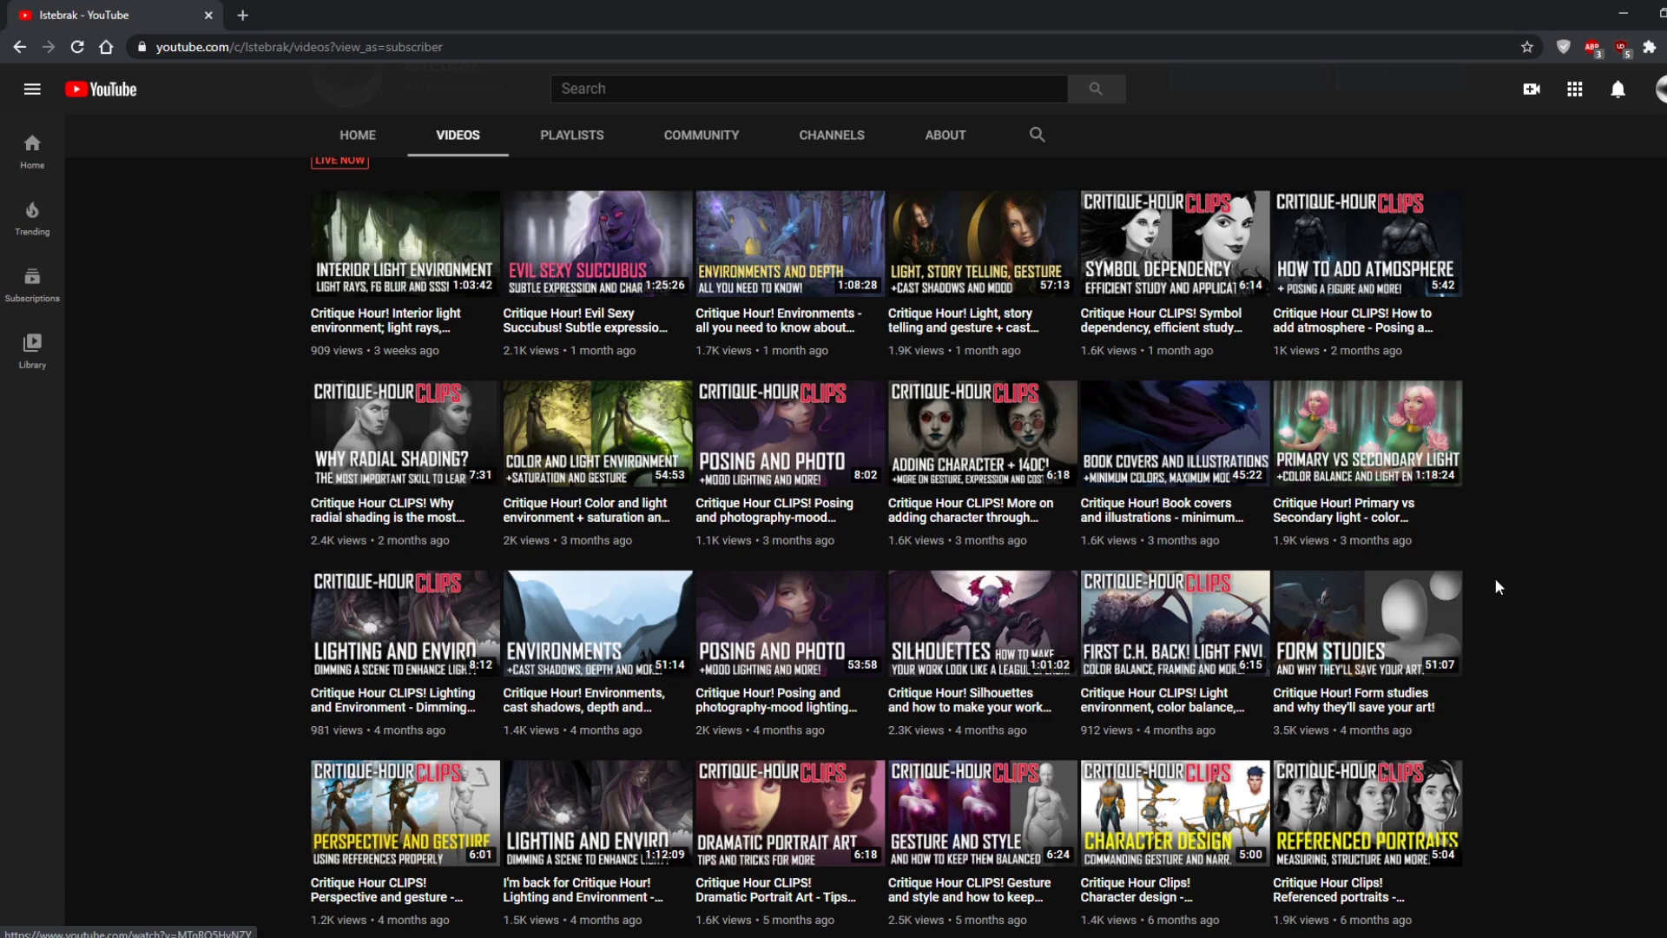
scroll(1501, 586, "down", 3)
scroll(1502, 586, "down", 1)
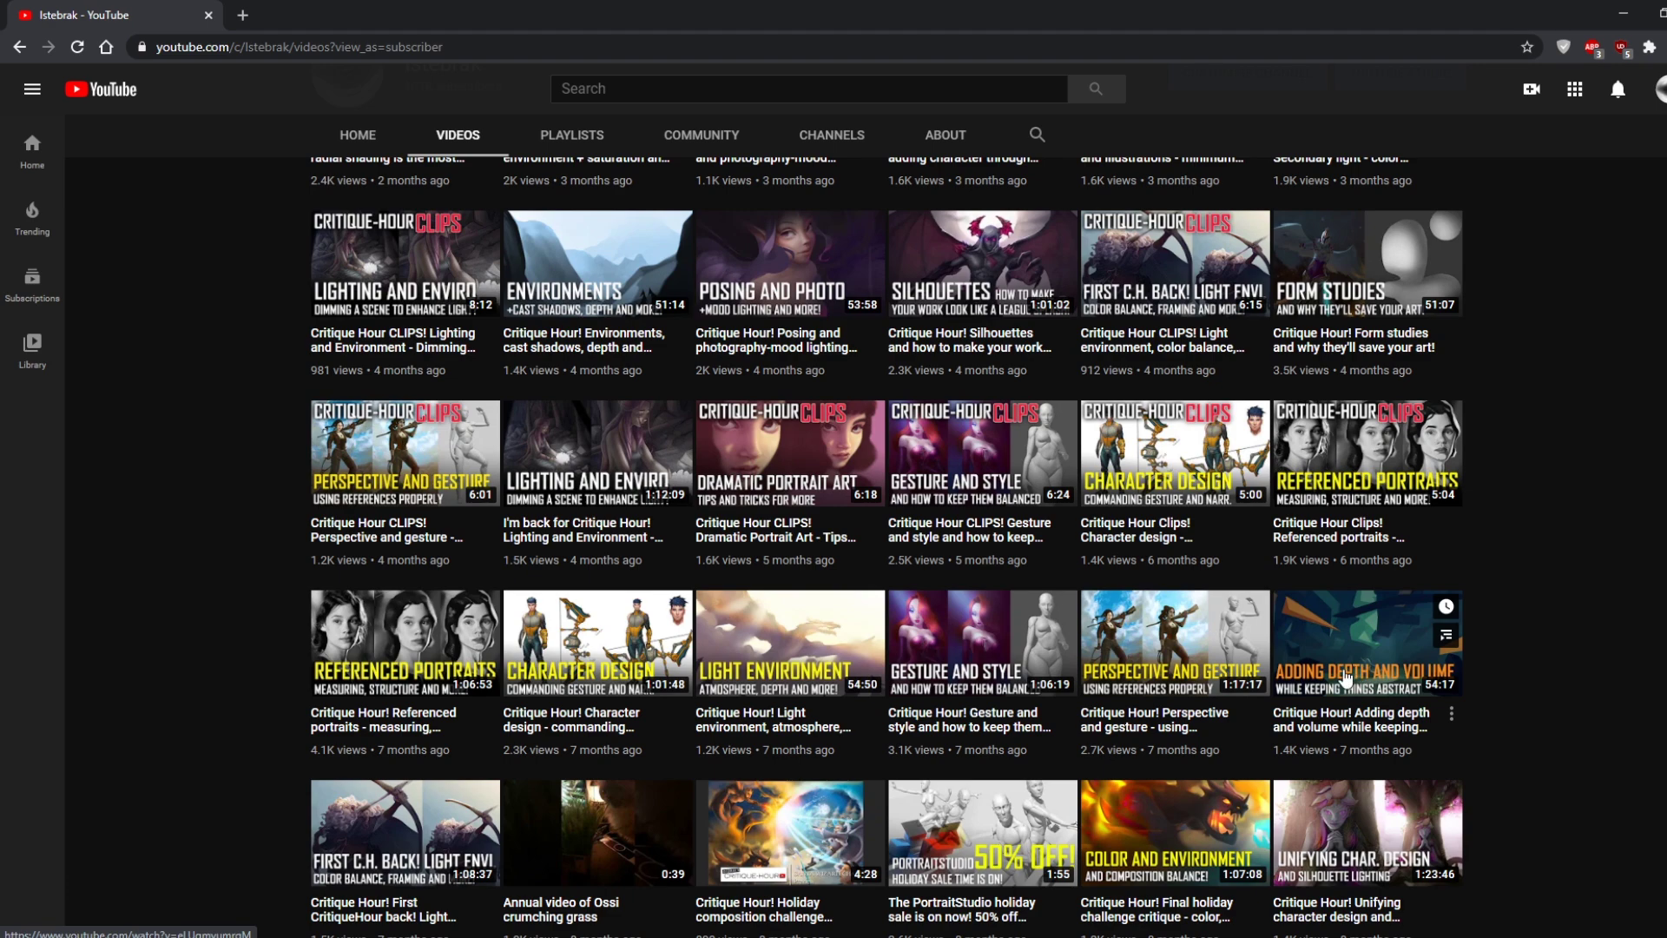
scroll(1542, 527, "down", 3)
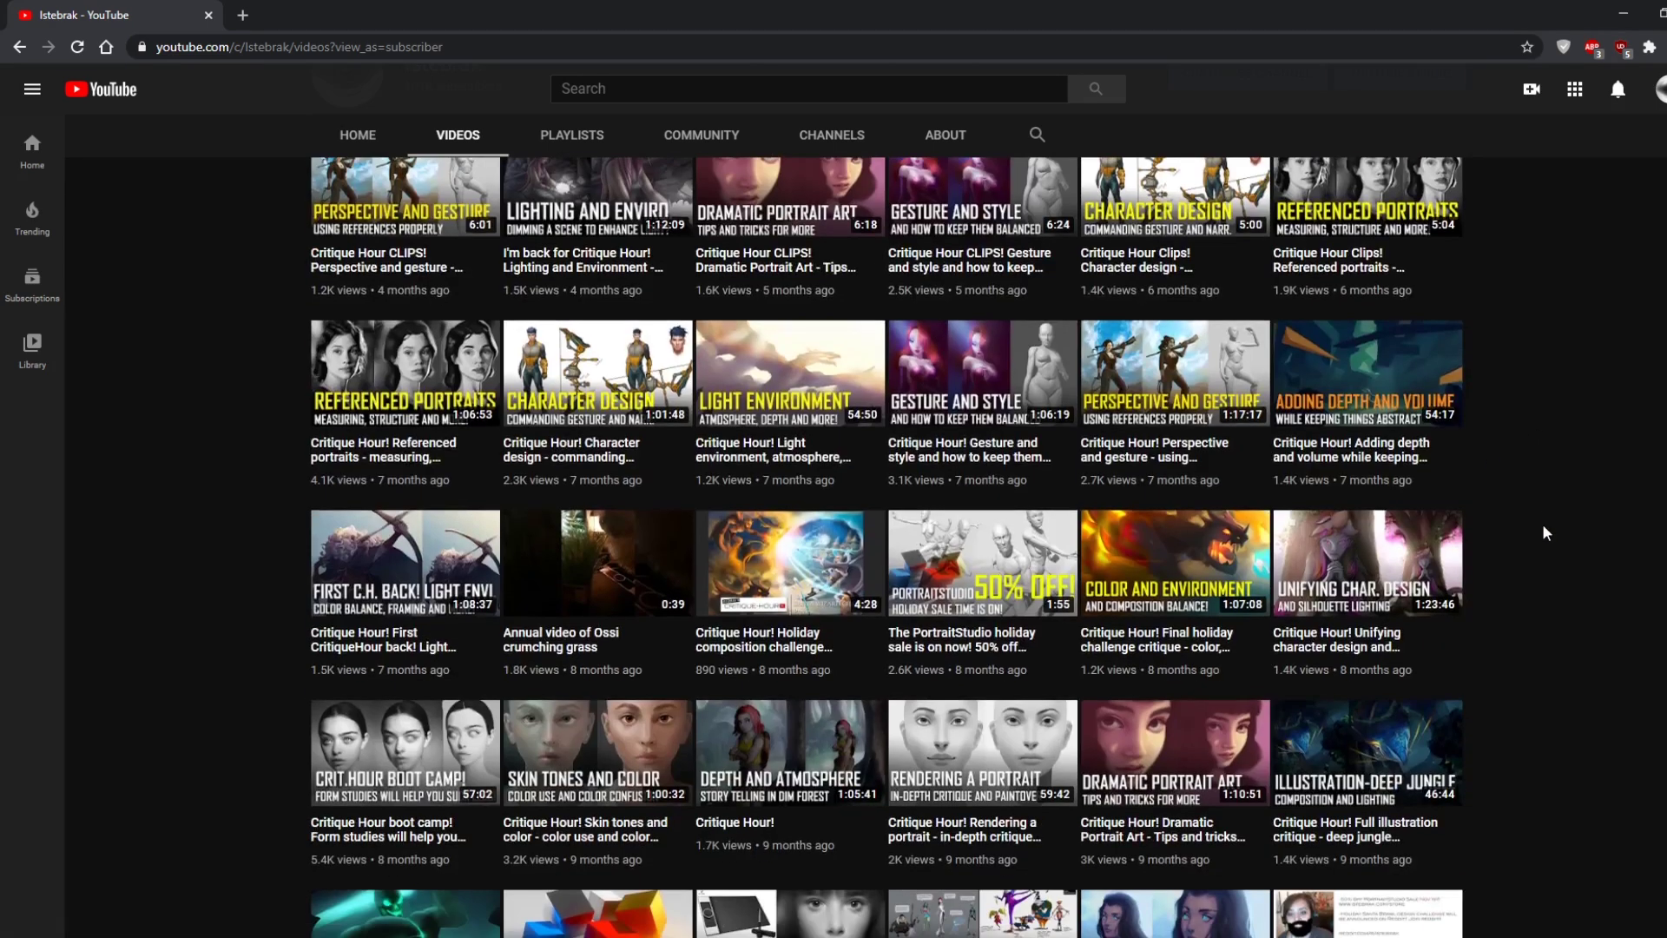
scroll(1542, 523, "down", 1)
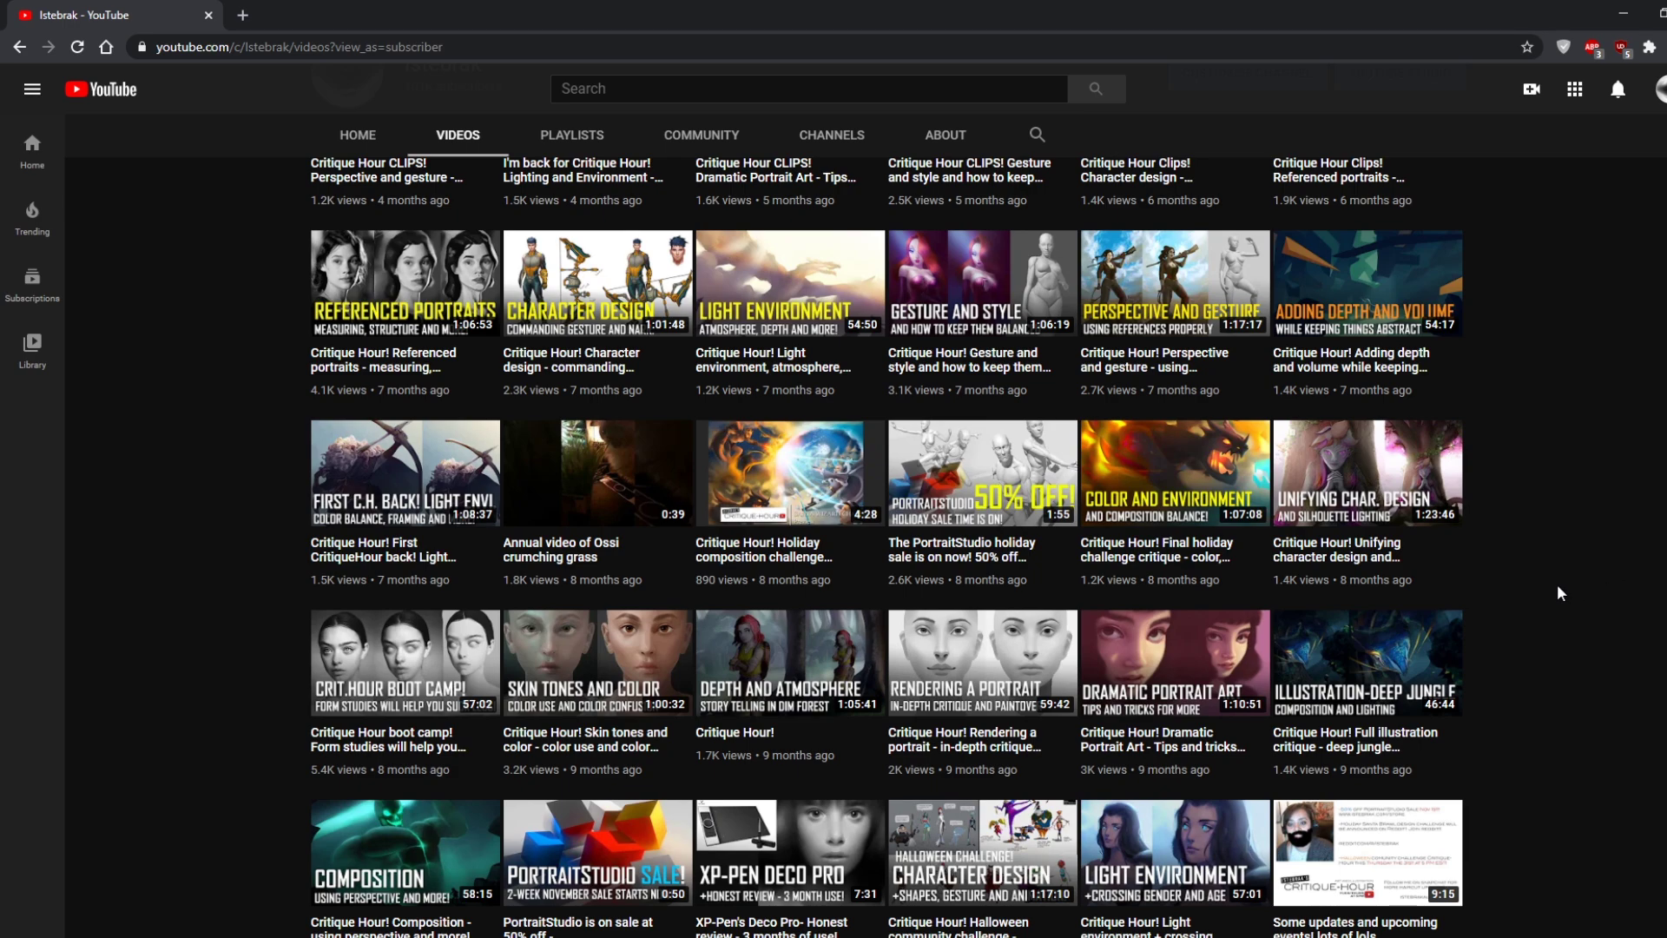
scroll(1556, 584, "down", 1)
scroll(1487, 572, "up", 10)
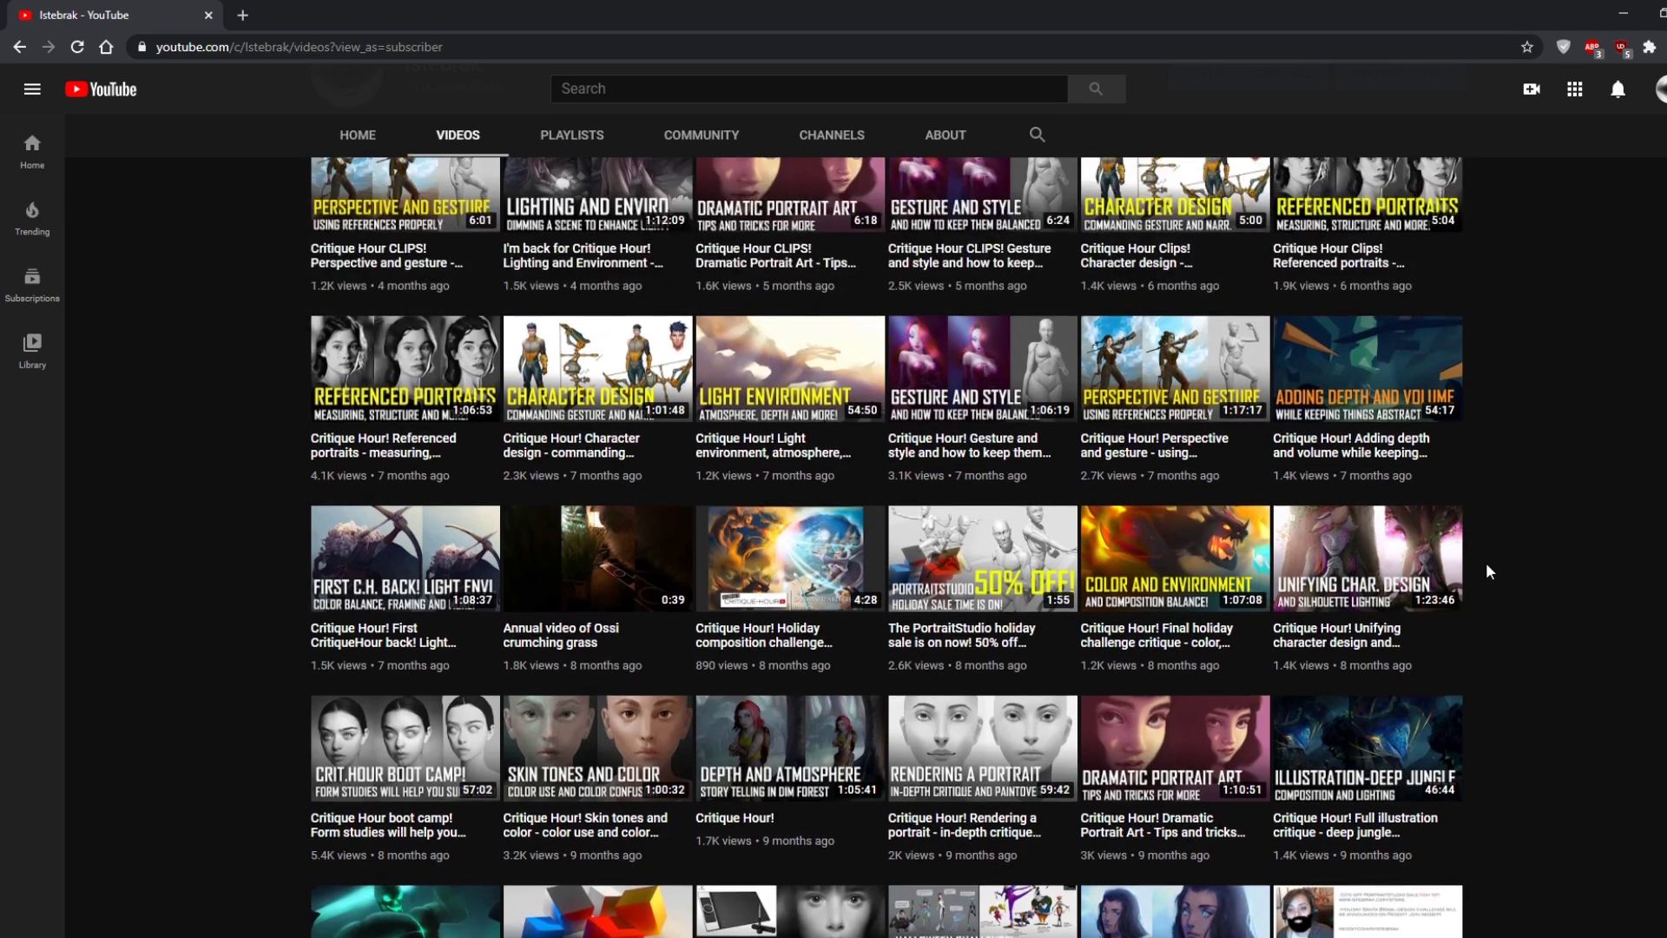
scroll(1487, 571, "up", 5)
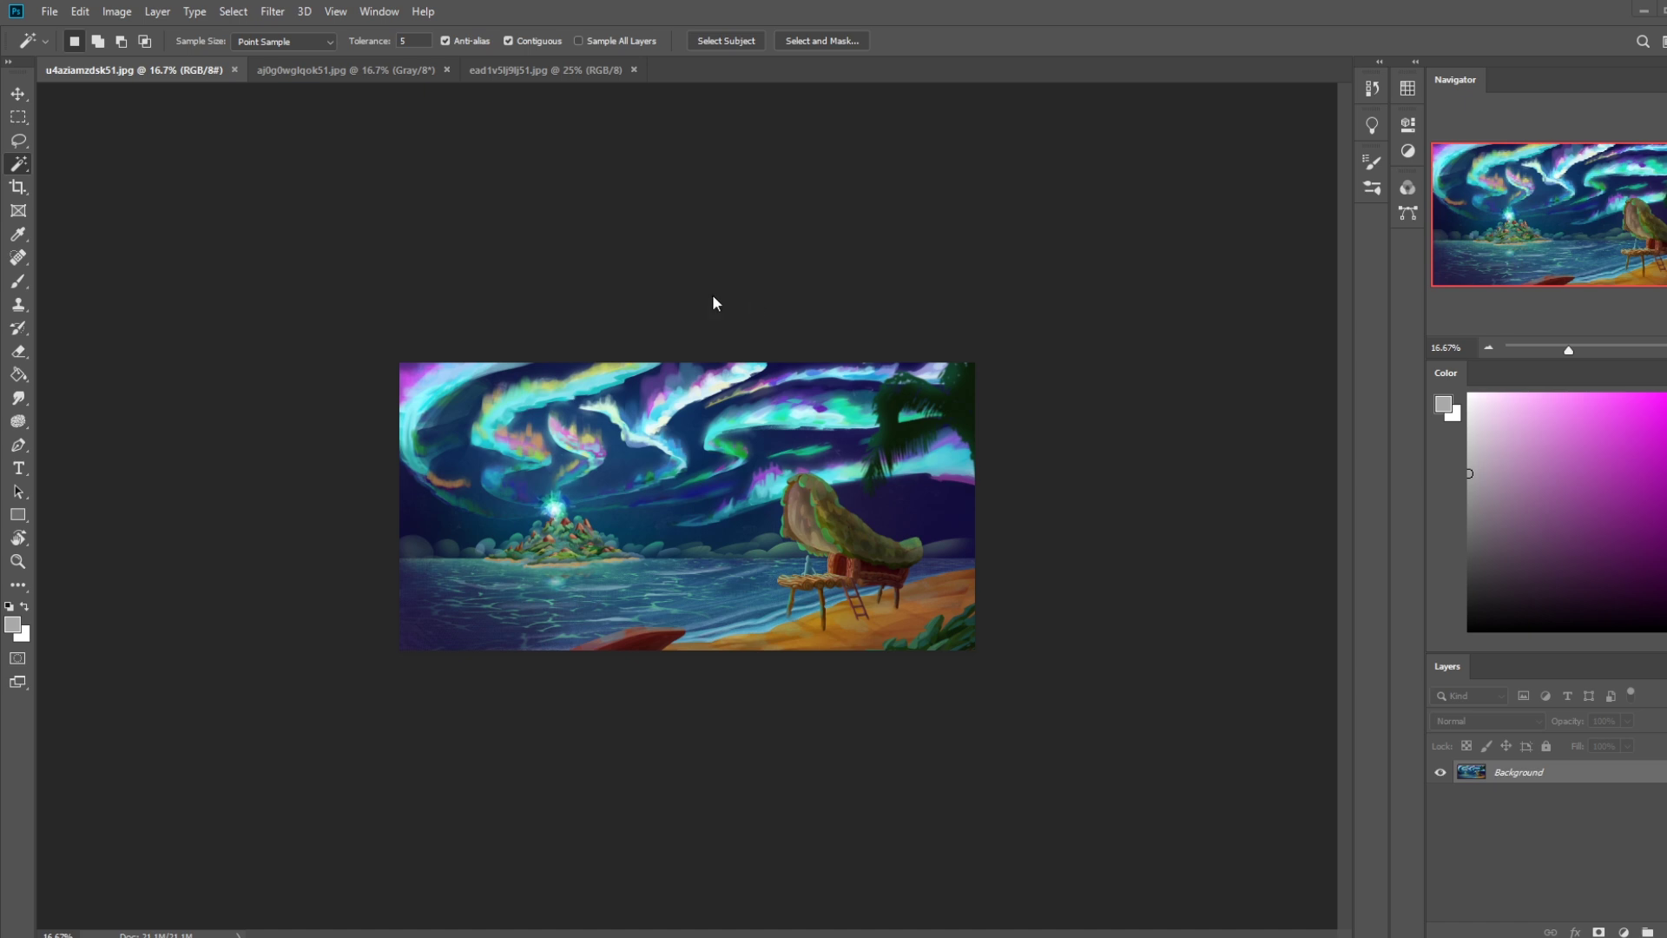
Select the dark palm fronds in the painting's upper-right corner with the Magic Wand, using a tolerance of 35.
left_click(958, 387)
left_click(954, 401, "shift")
left_click(970, 400, "shift")
double_click(413, 41)
type("35")
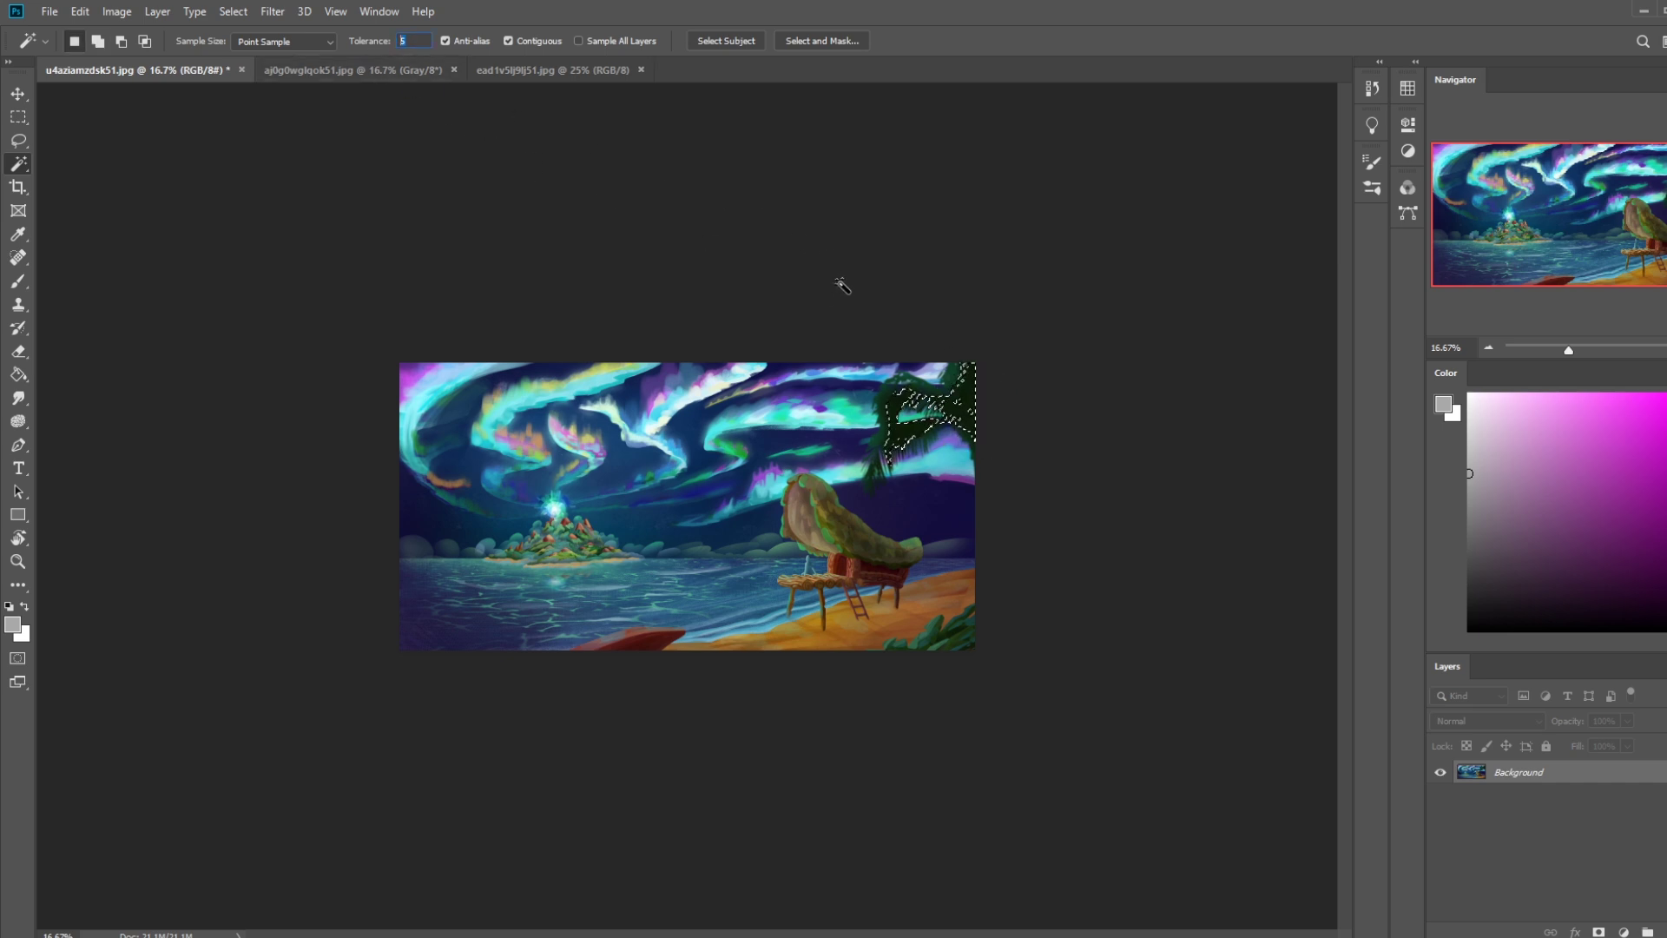
left_click(910, 399, "shift")
left_click(916, 386, "shift")
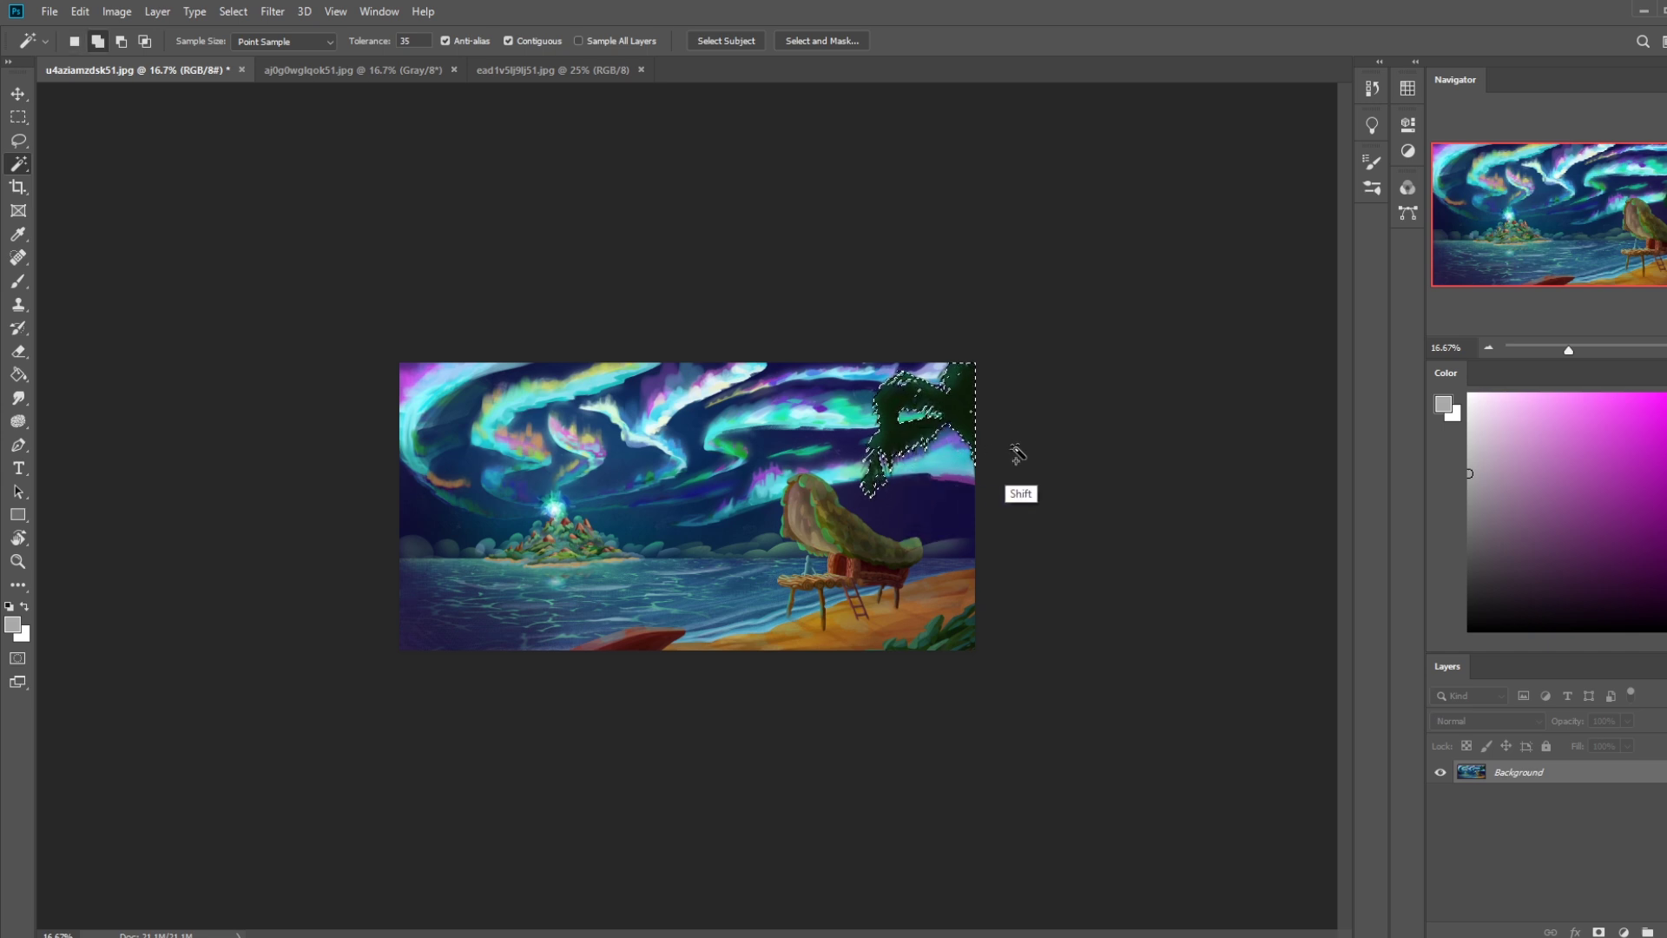
left_click(965, 415, "shift")
left_click(962, 441, "shift")
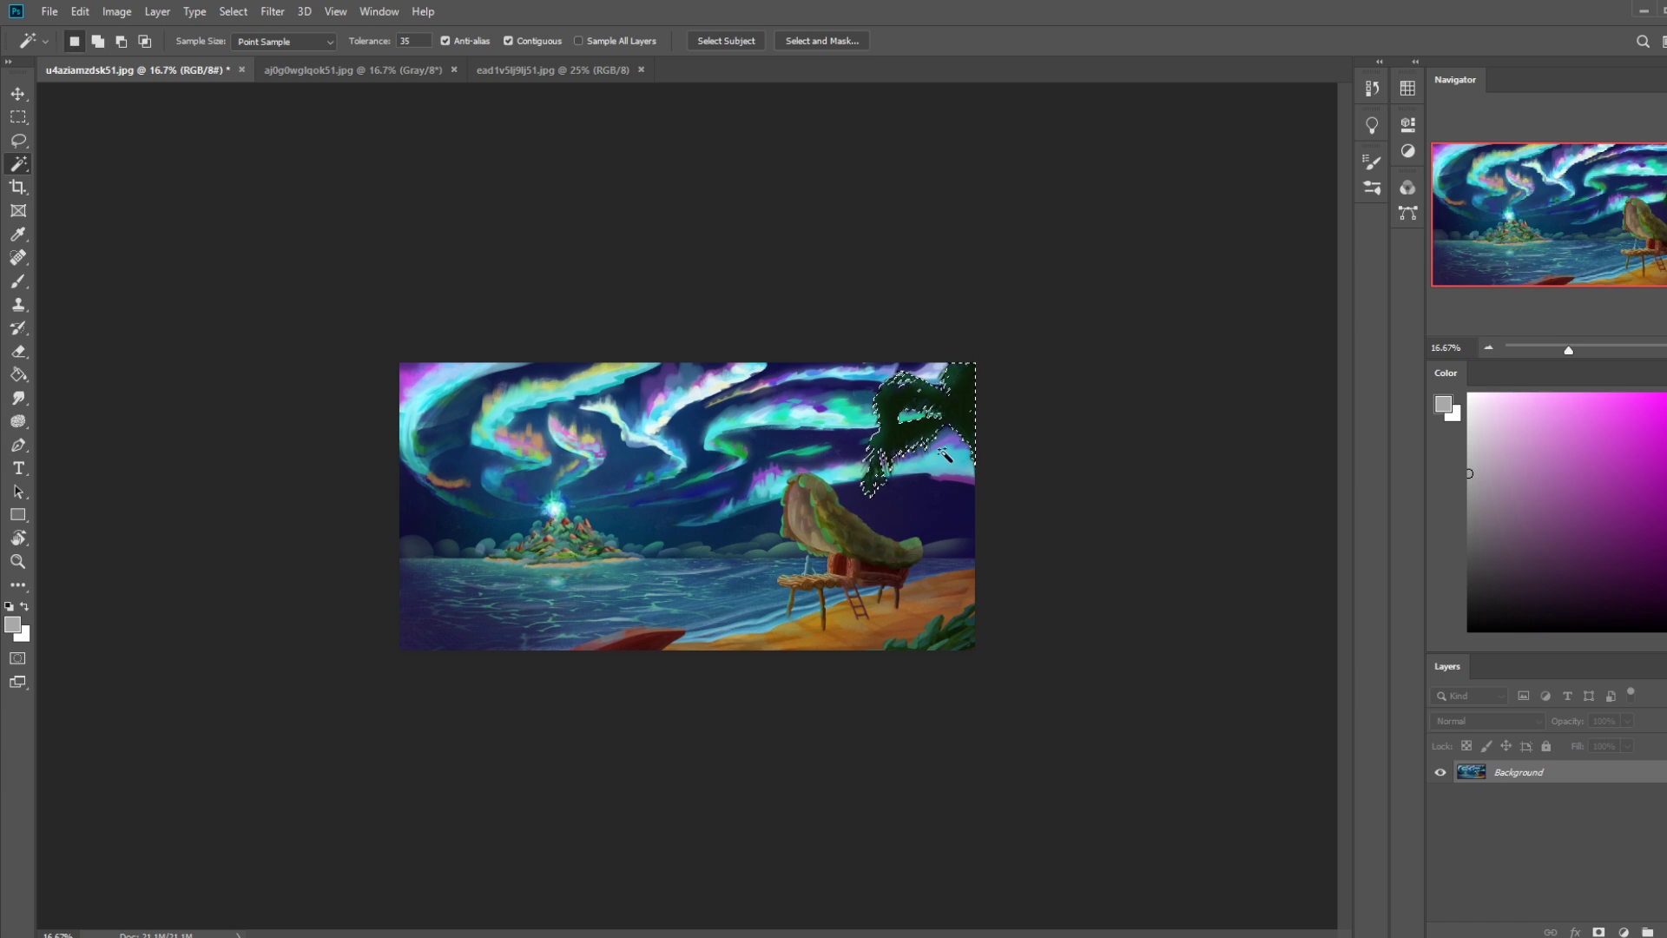
Add the sandy beach, the red boat and the foreground plants to the selection with the Lasso tool.
key("l")
key("shift")
mouse_move(977, 573)
left_mouse_down()
mouse_move(733, 632)
mouse_move(594, 645)
mouse_move(995, 734)
left_mouse_up()
key("shift")
mouse_move(978, 571)
left_mouse_down()
mouse_move(894, 591)
mouse_move(1168, 533)
left_mouse_up()
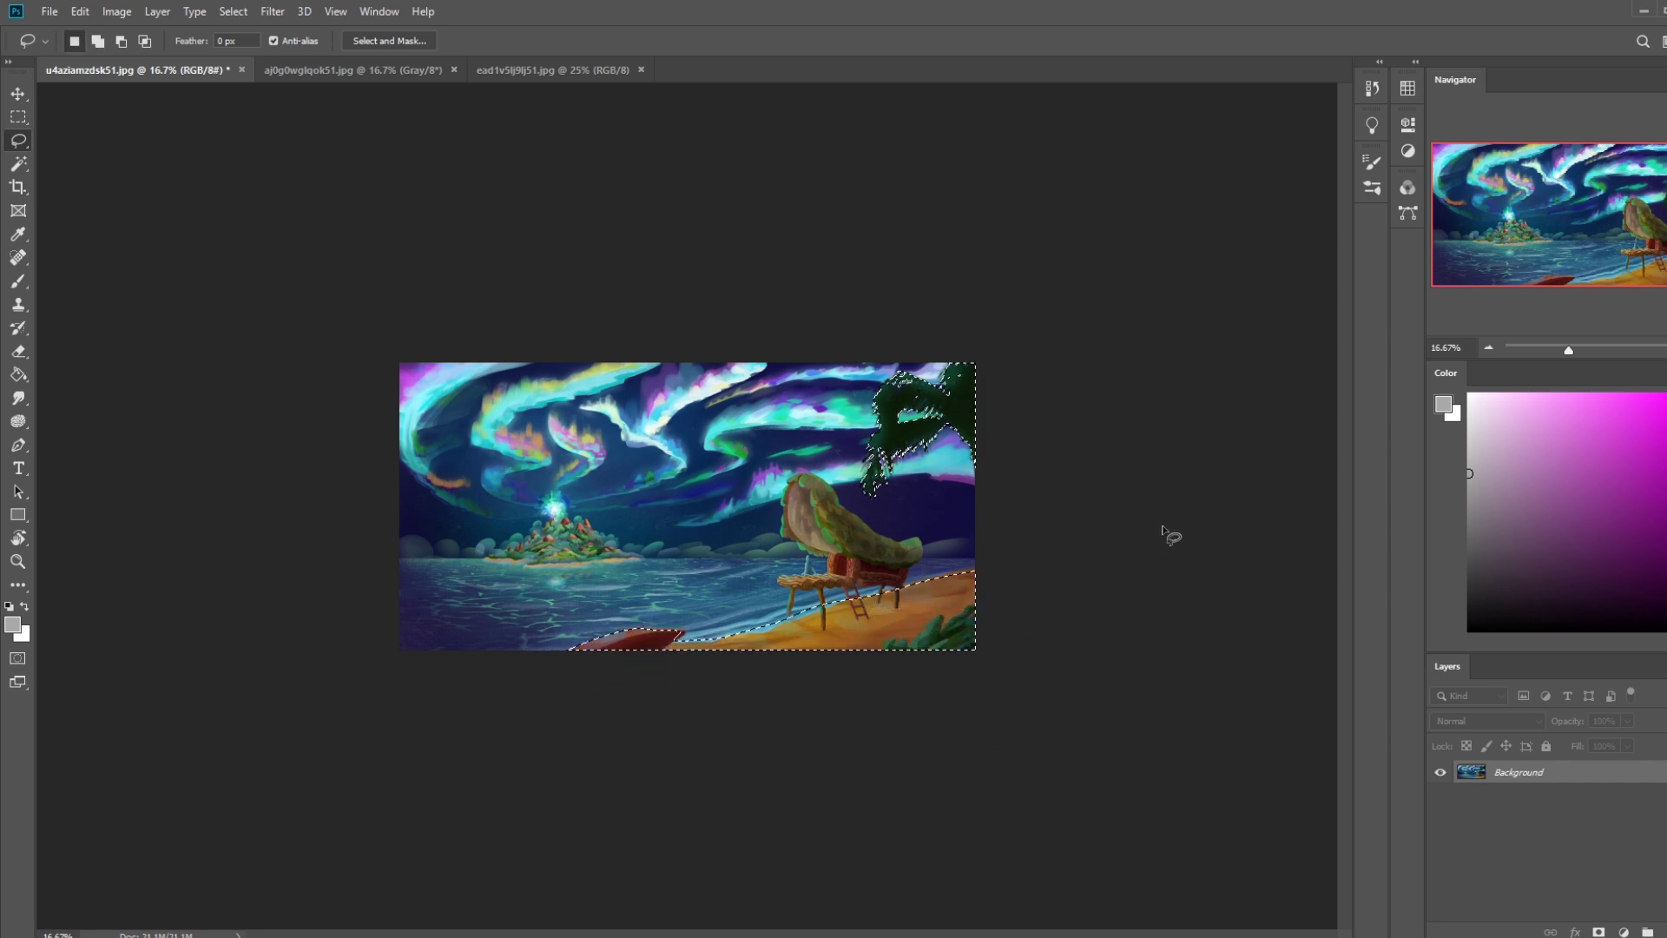
key("shift")
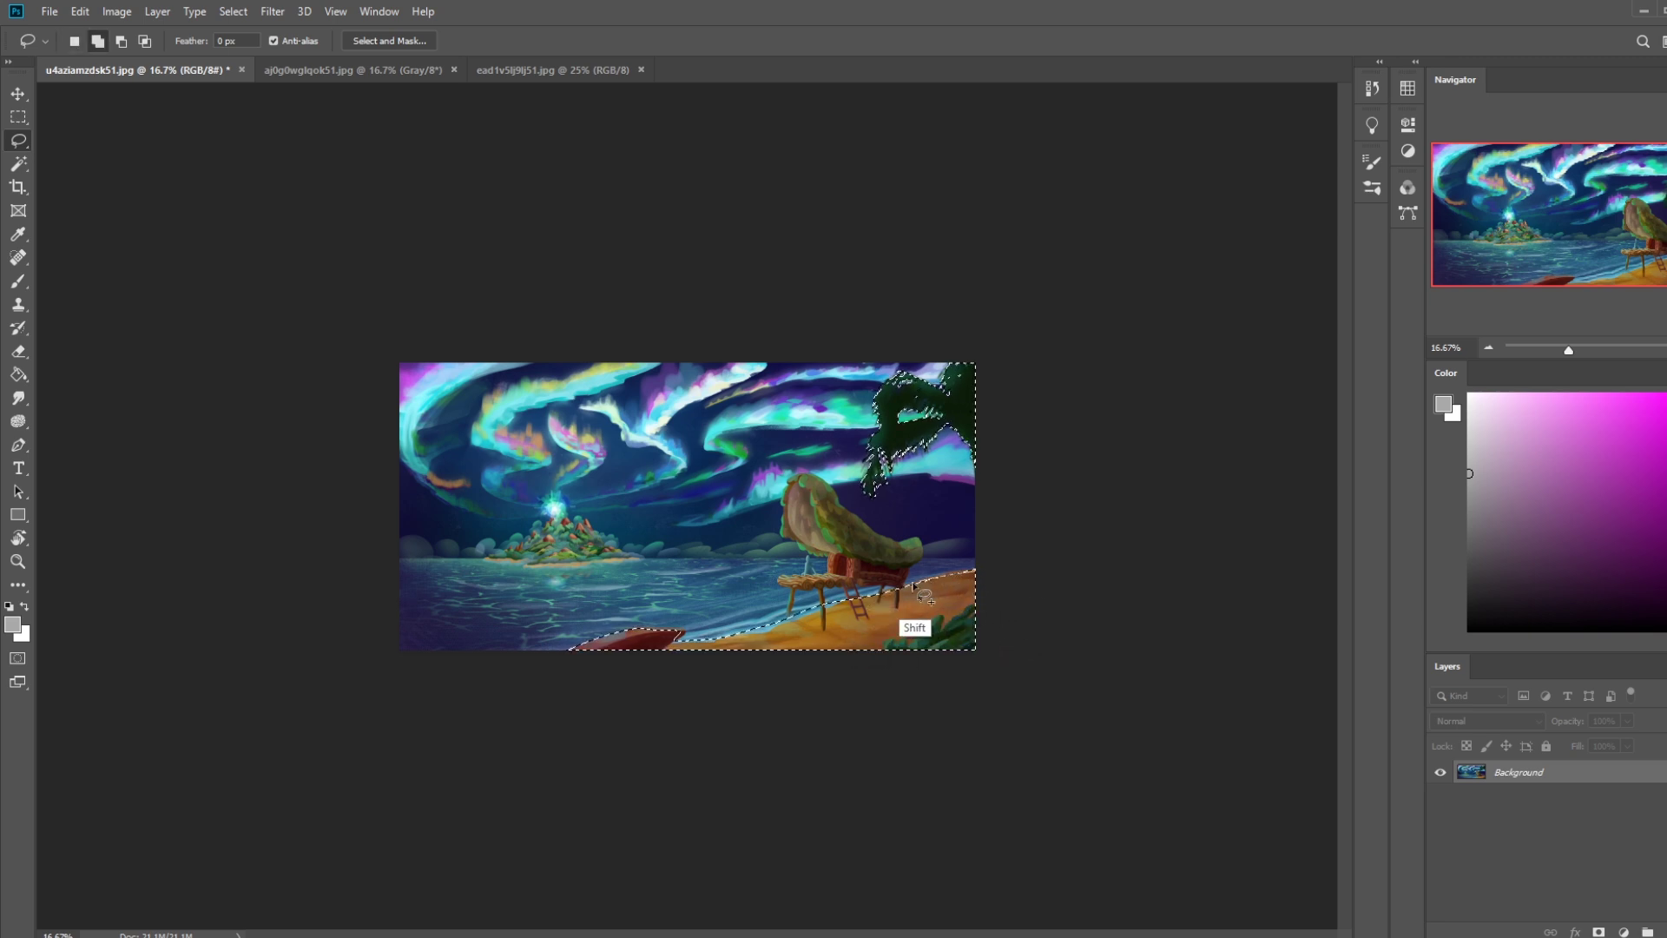
key("shift")
key("shift")
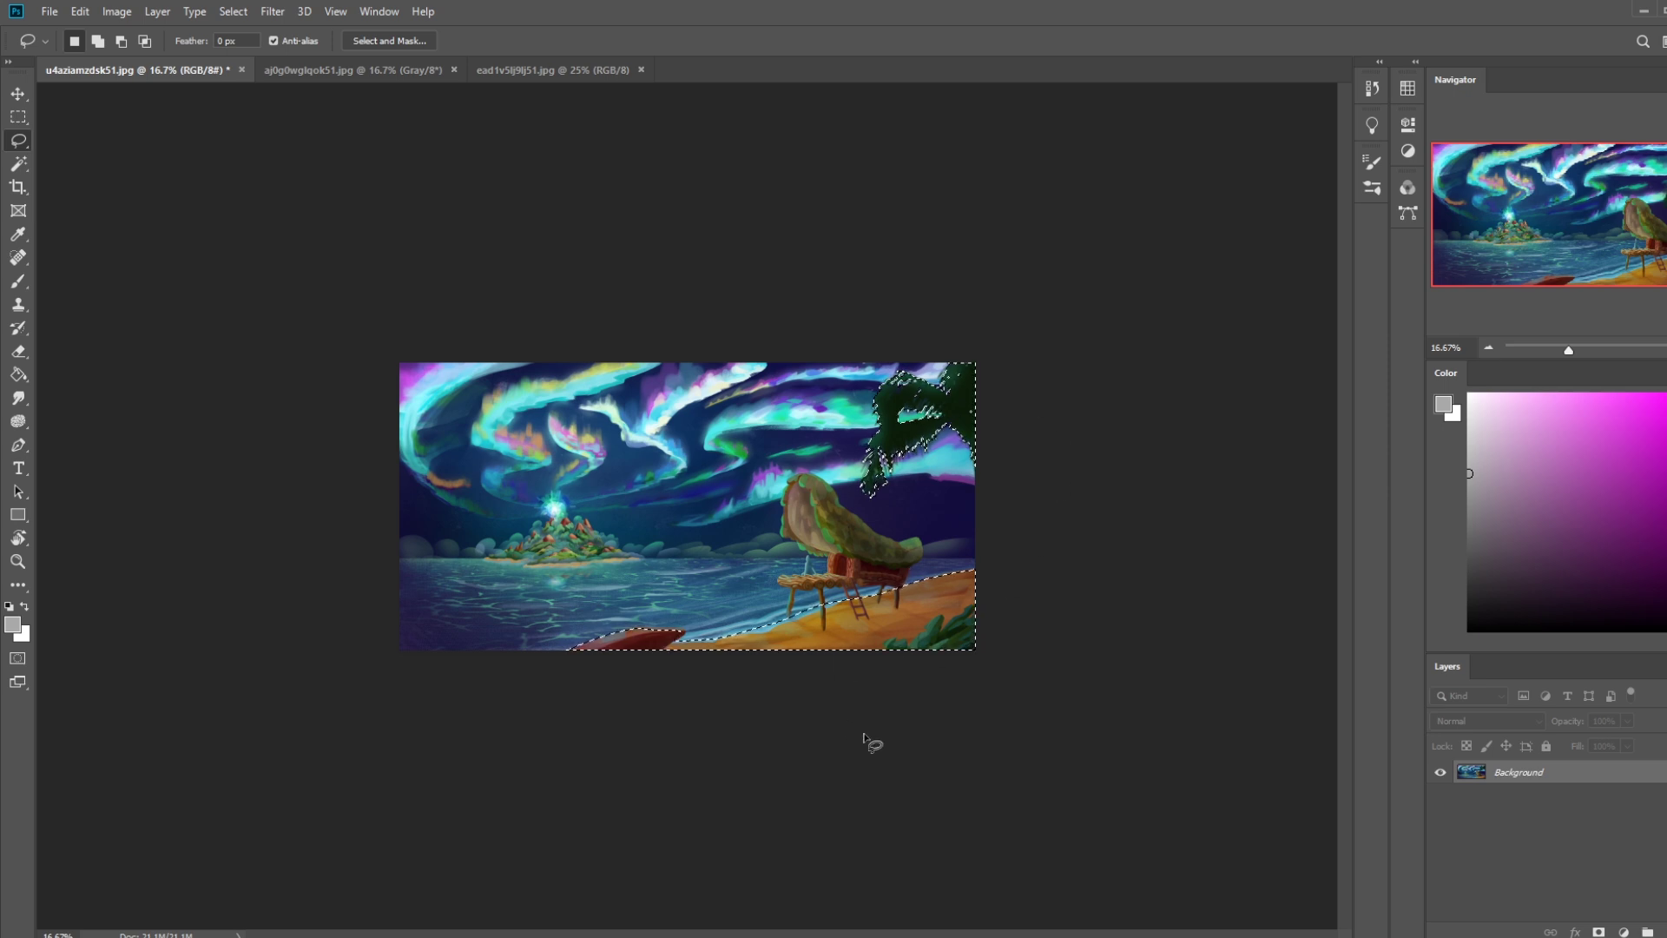
Add the rear end of the stilt hut to the lasso selection, and deselect everything.
key("shift")
mouse_move(898, 592)
left_mouse_down()
mouse_move(869, 558)
mouse_move(872, 580)
mouse_move(899, 584)
mouse_move(871, 581)
mouse_move(898, 590)
mouse_move(923, 556)
mouse_move(918, 537)
mouse_move(870, 539)
mouse_move(922, 574)
left_mouse_up()
key("shift")
key("ctrl+d")
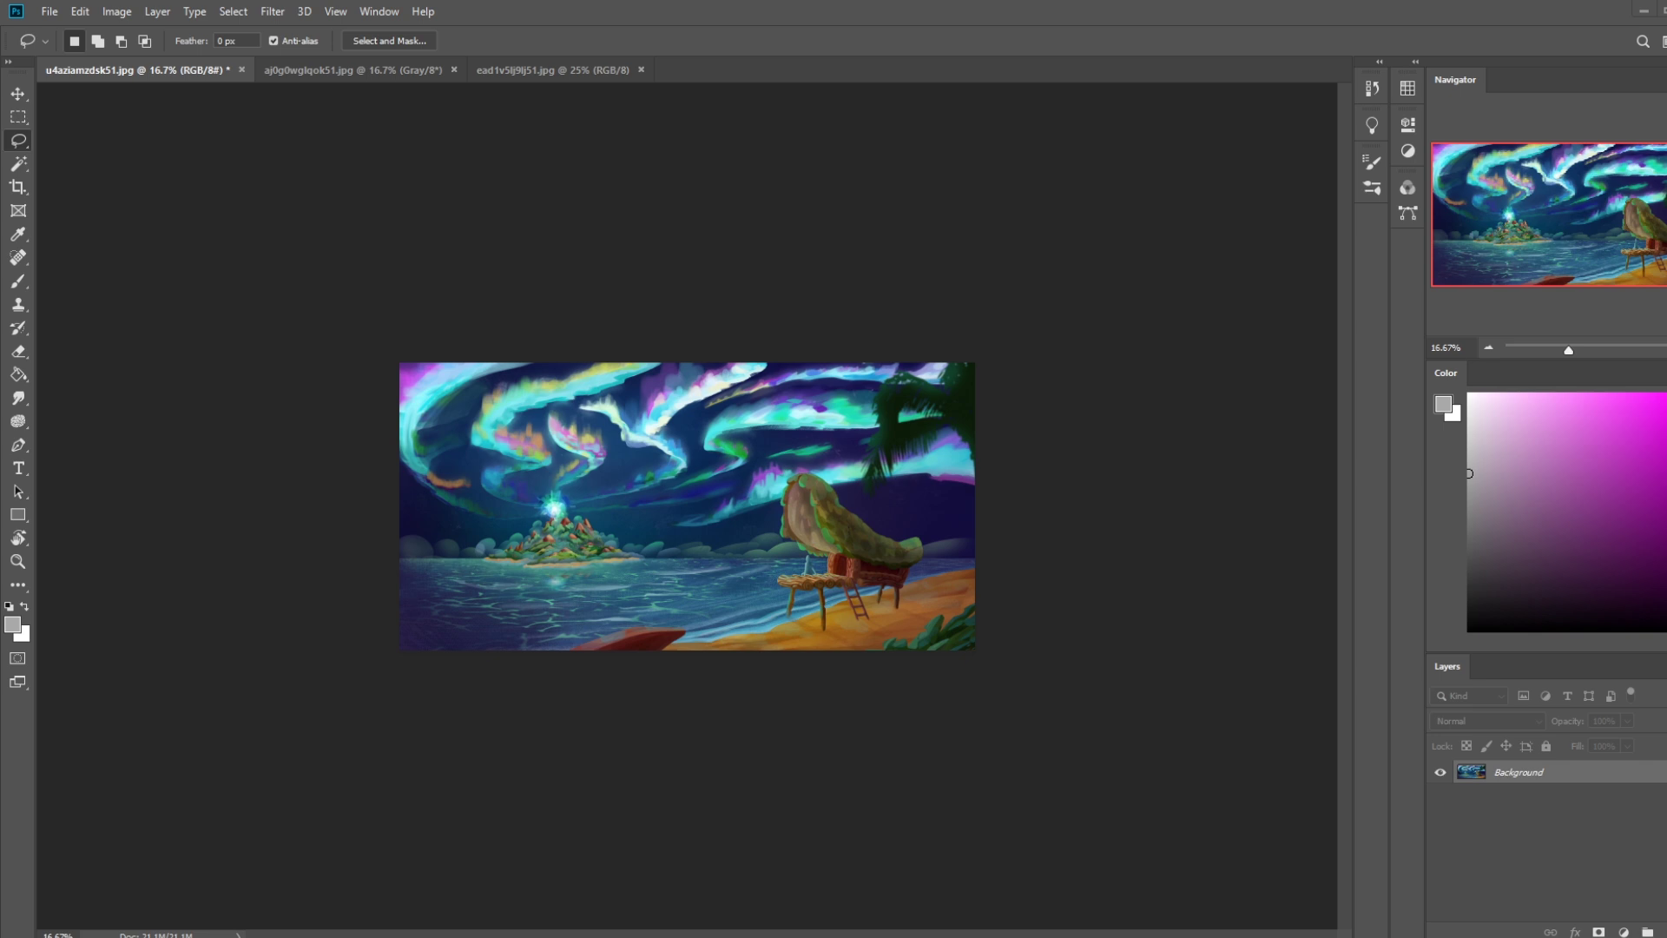
Switch to YouTube, search the channel for "silhouette" and look through the listed videos.
left_click_drag(868, 247, 723, 112)
left_click(996, 521)
type("silhouette")
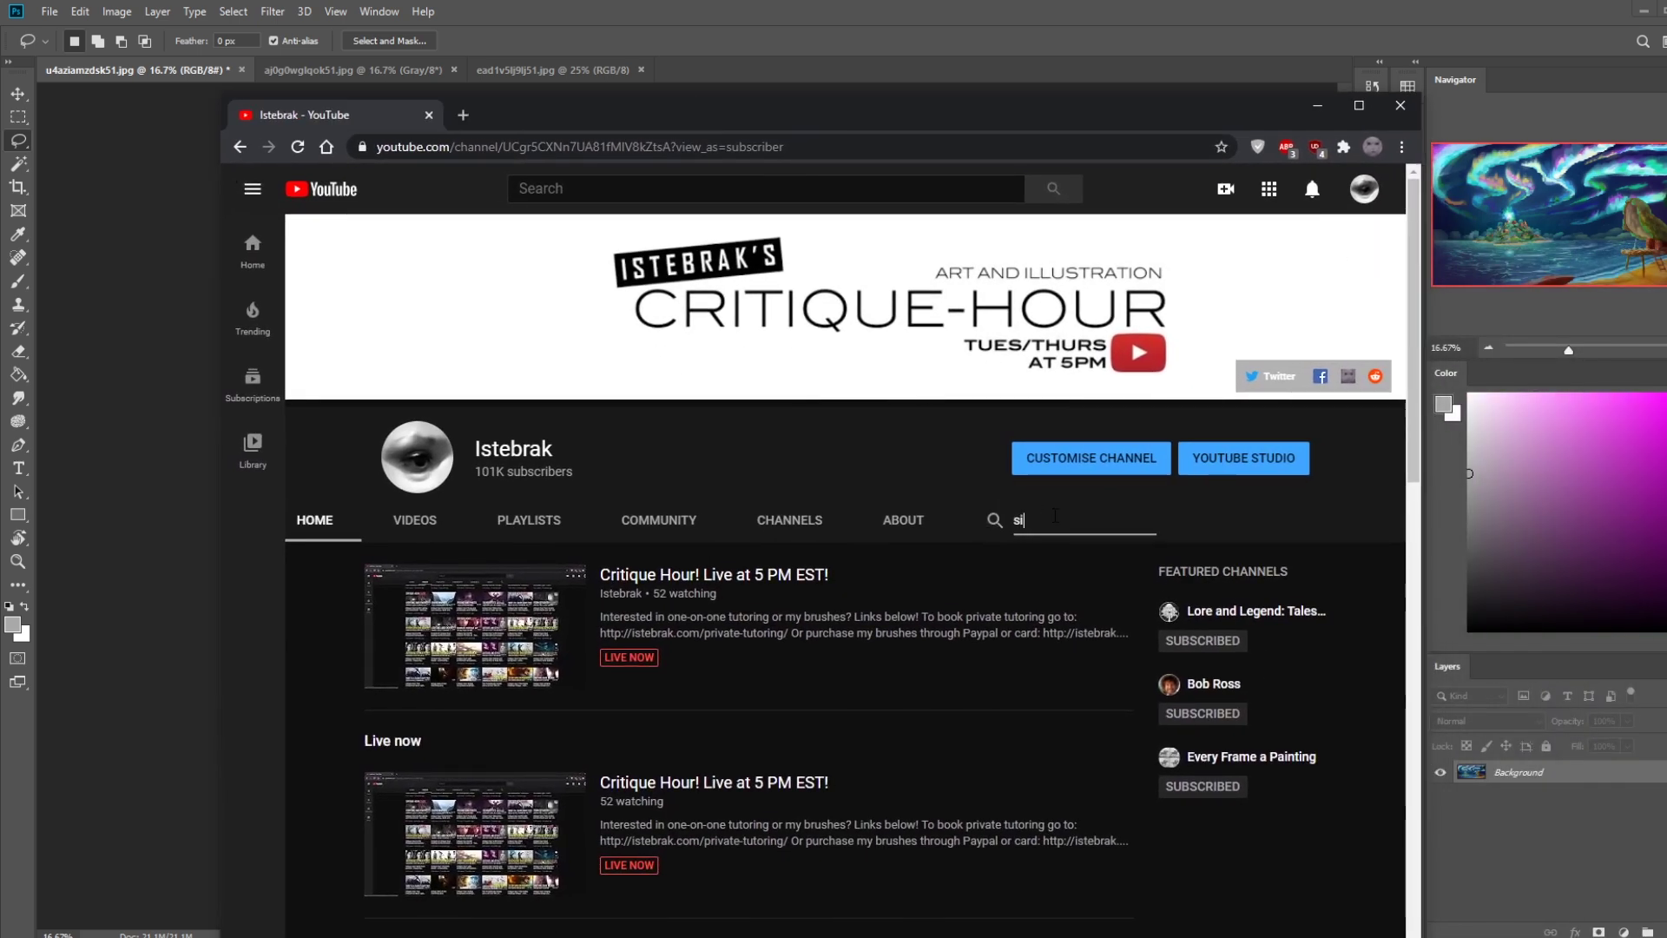
key("Return")
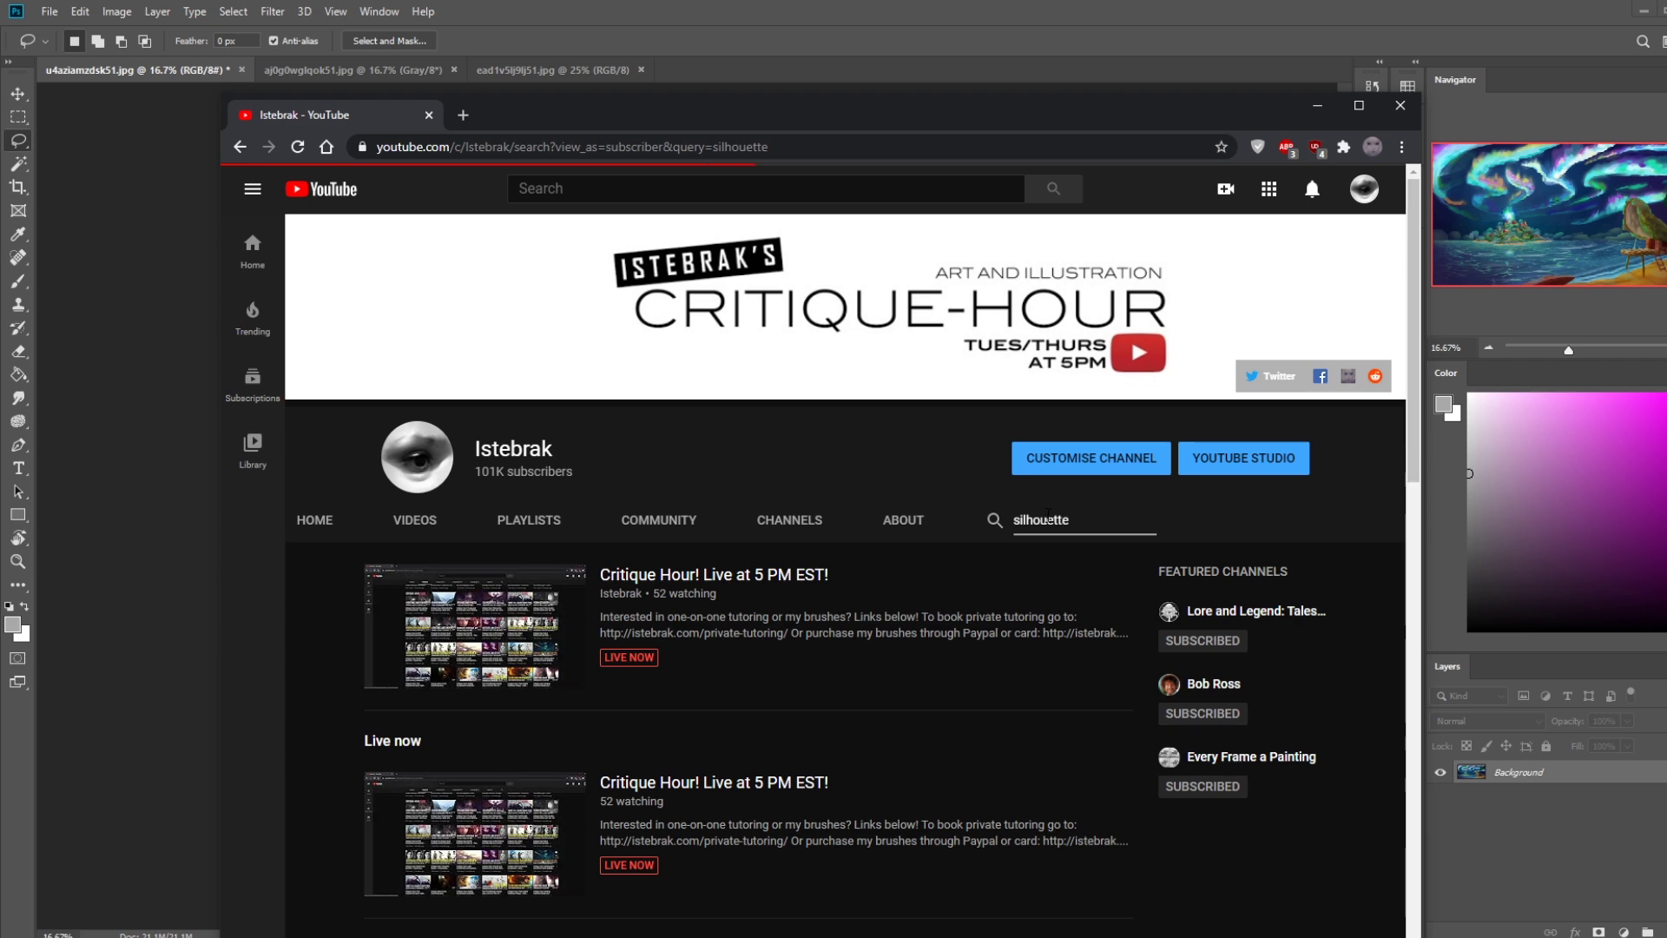
scroll(781, 543, "down", 5)
scroll(736, 549, "down", 3)
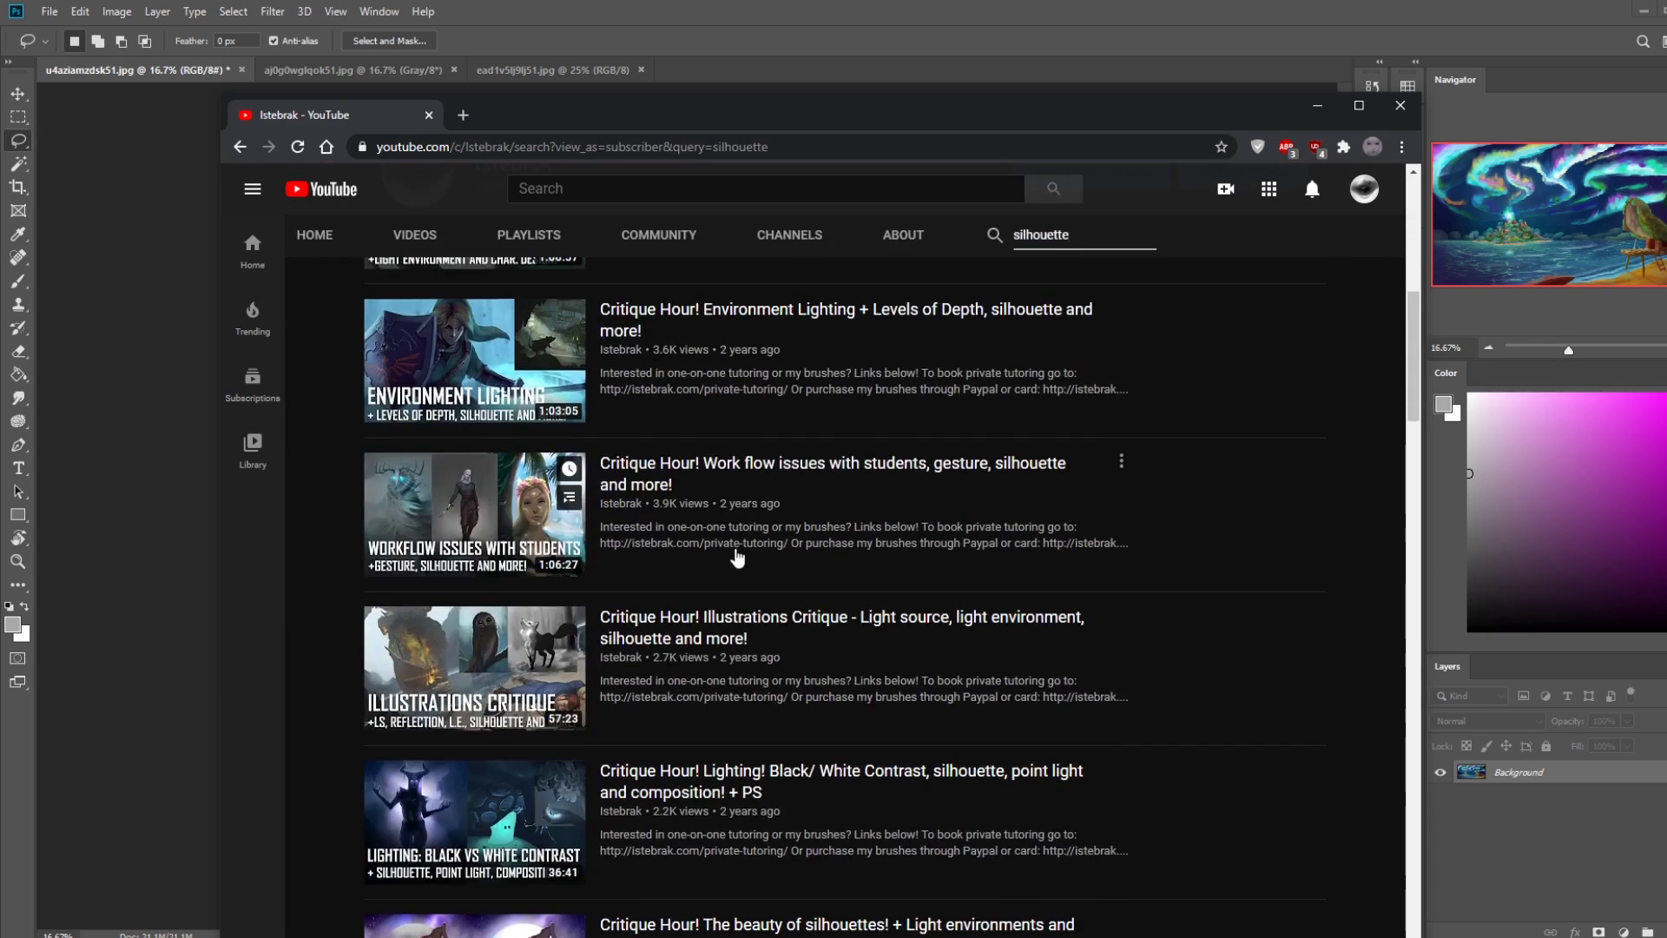
scroll(734, 560, "up", 8)
Search the YouTube channel for "depth", look over the listed videos and close the browser tab.
left_click_drag(1073, 521, 971, 528)
type("depth")
key("Return")
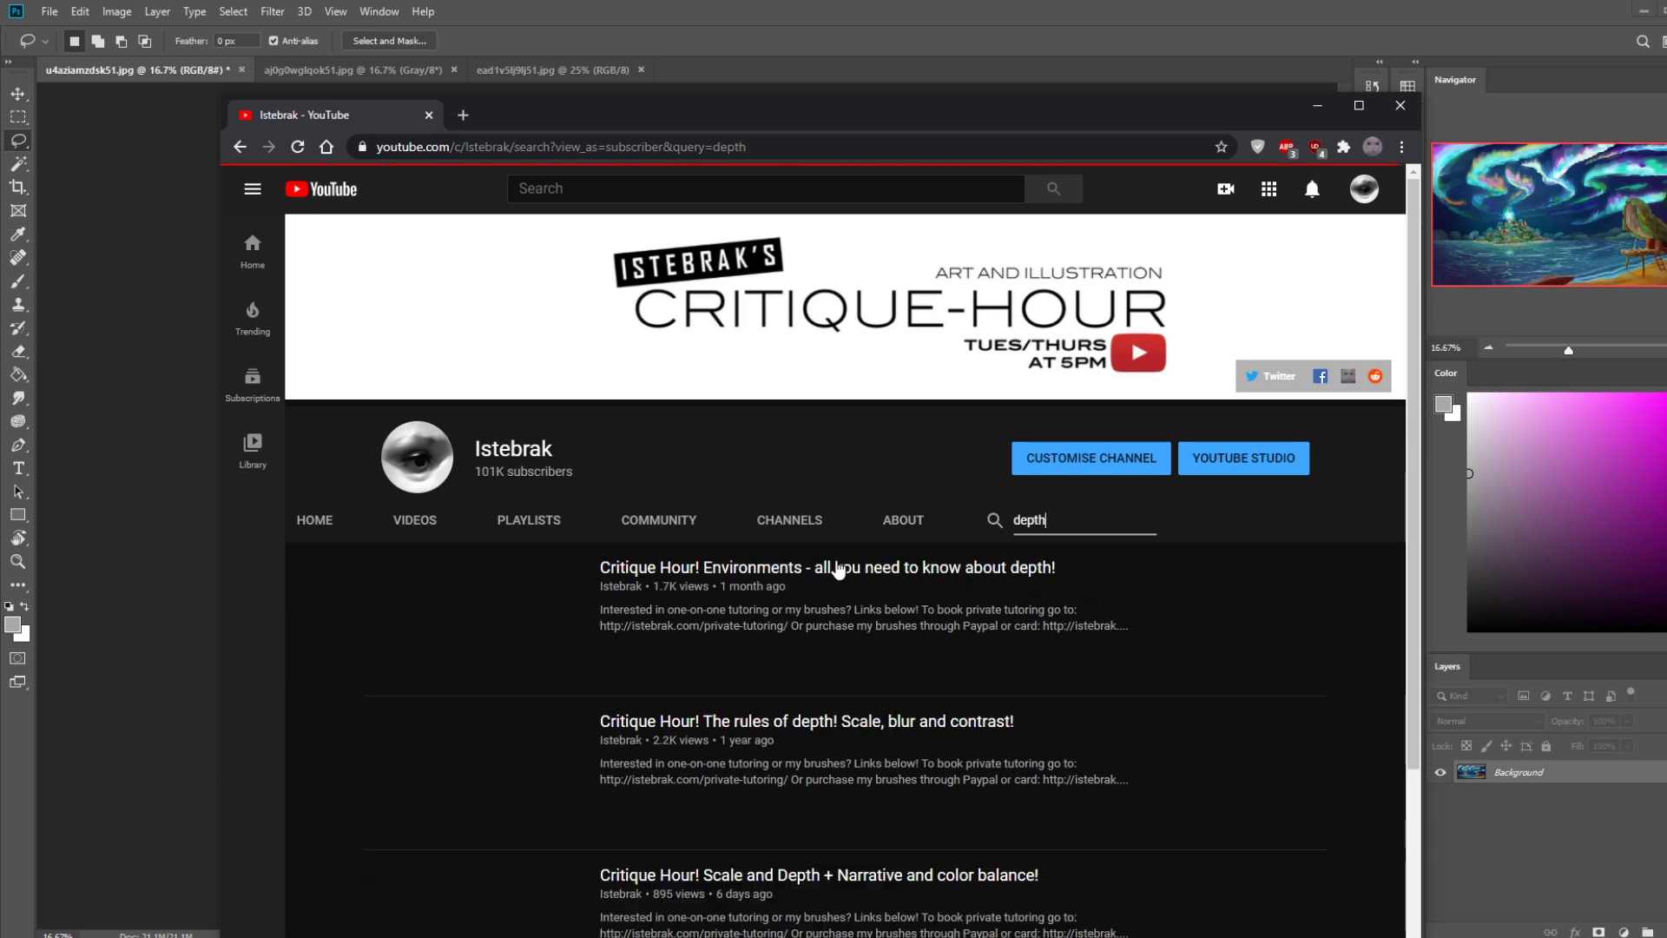
scroll(850, 564, "down", 8)
scroll(866, 563, "up", 8)
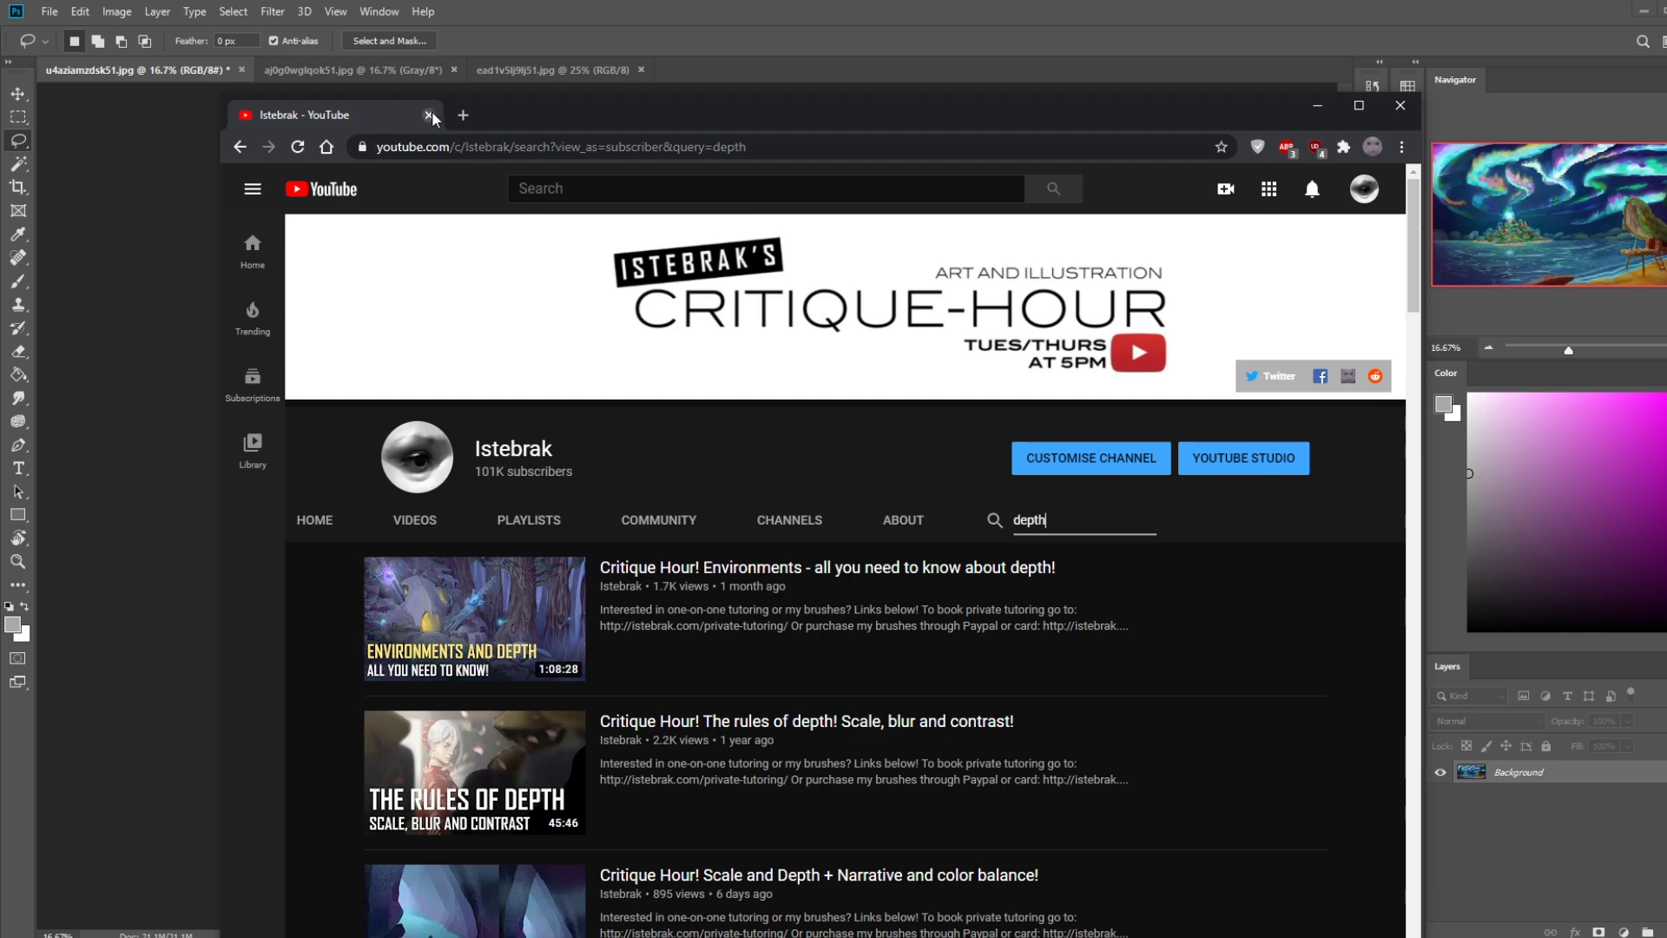
left_click_drag(760, 104, 754, 35)
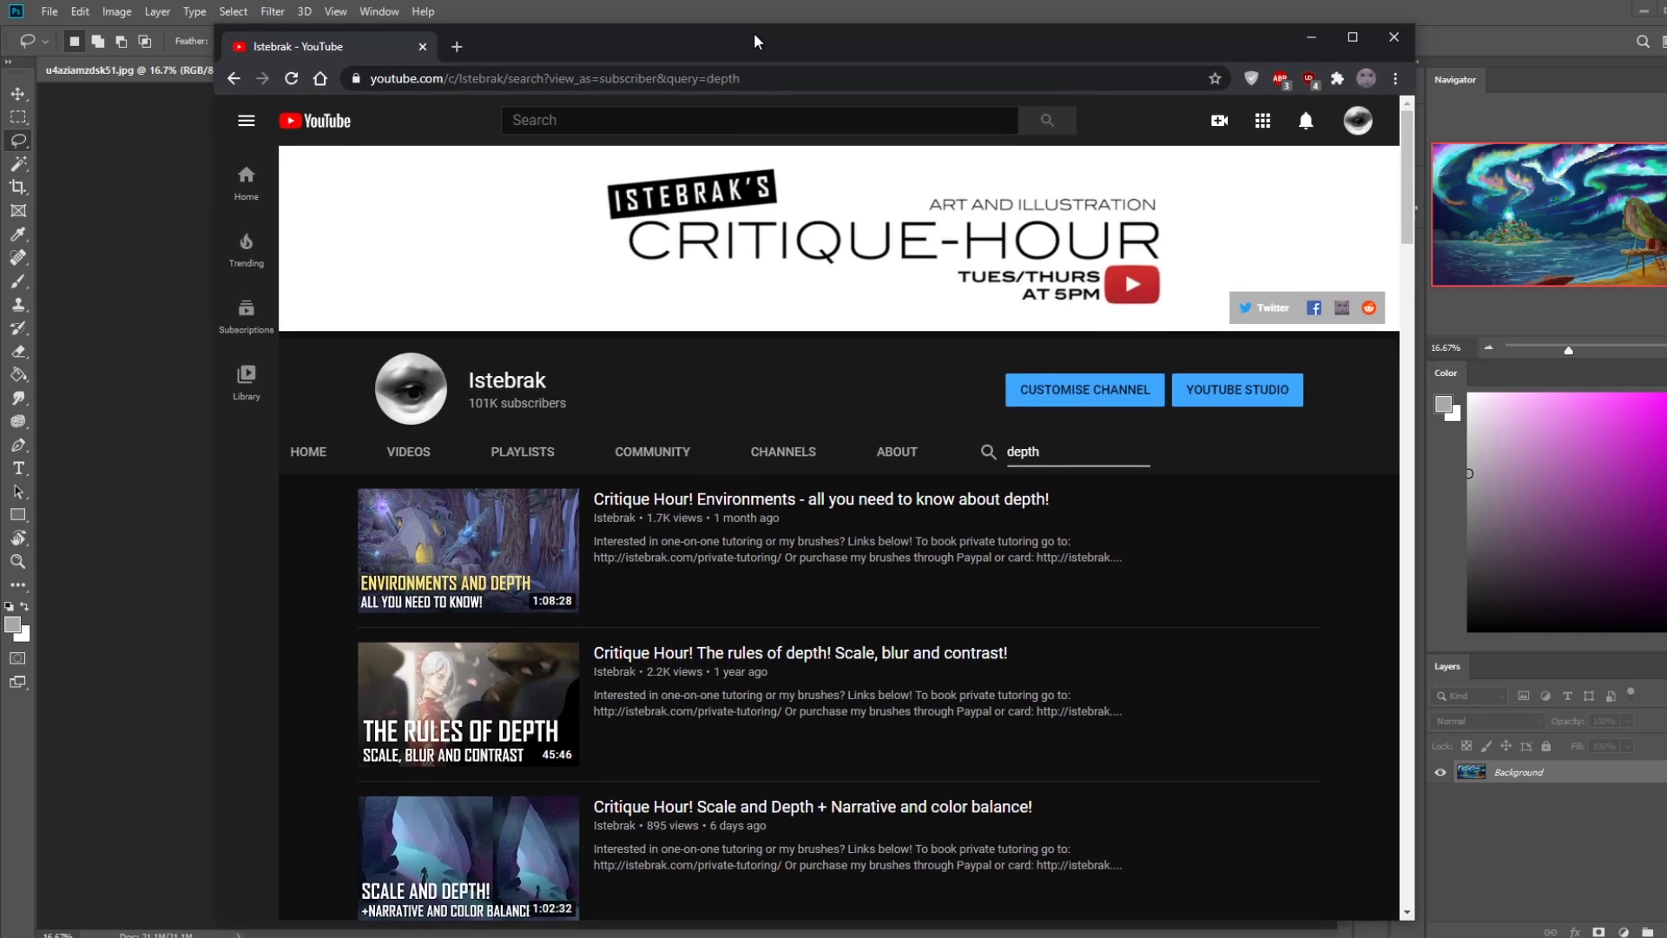
left_click(421, 46)
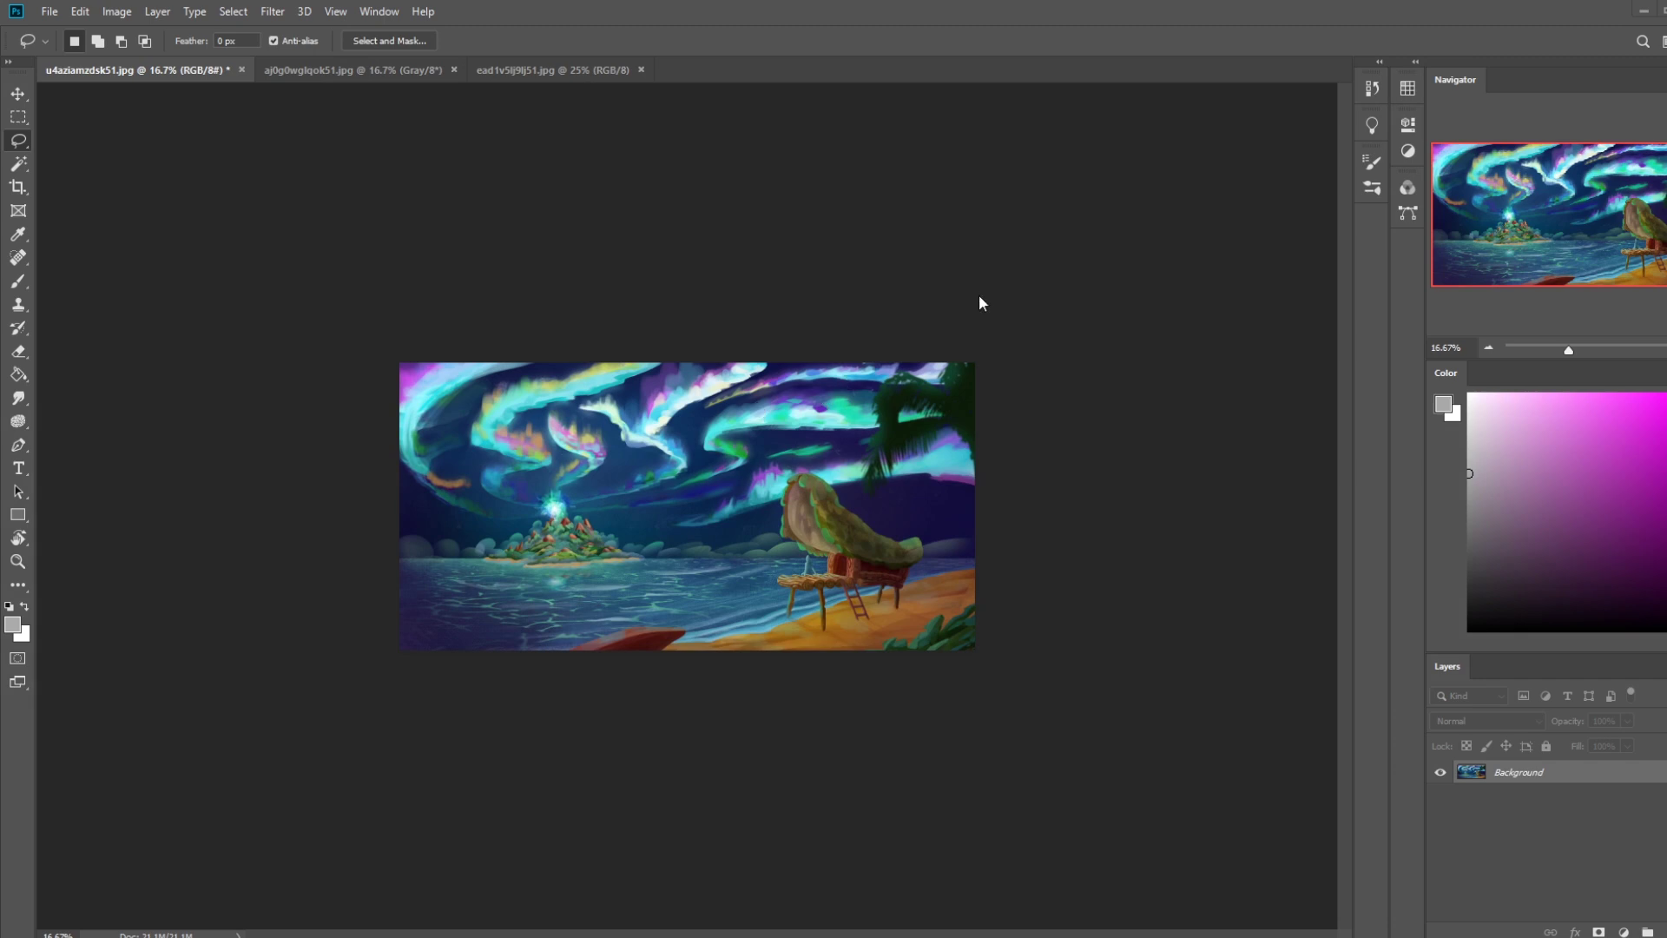
Restore the last selection in the painting and add the hut's large mossy roof with the Lasso tool.
key("ctrl+shift+d")
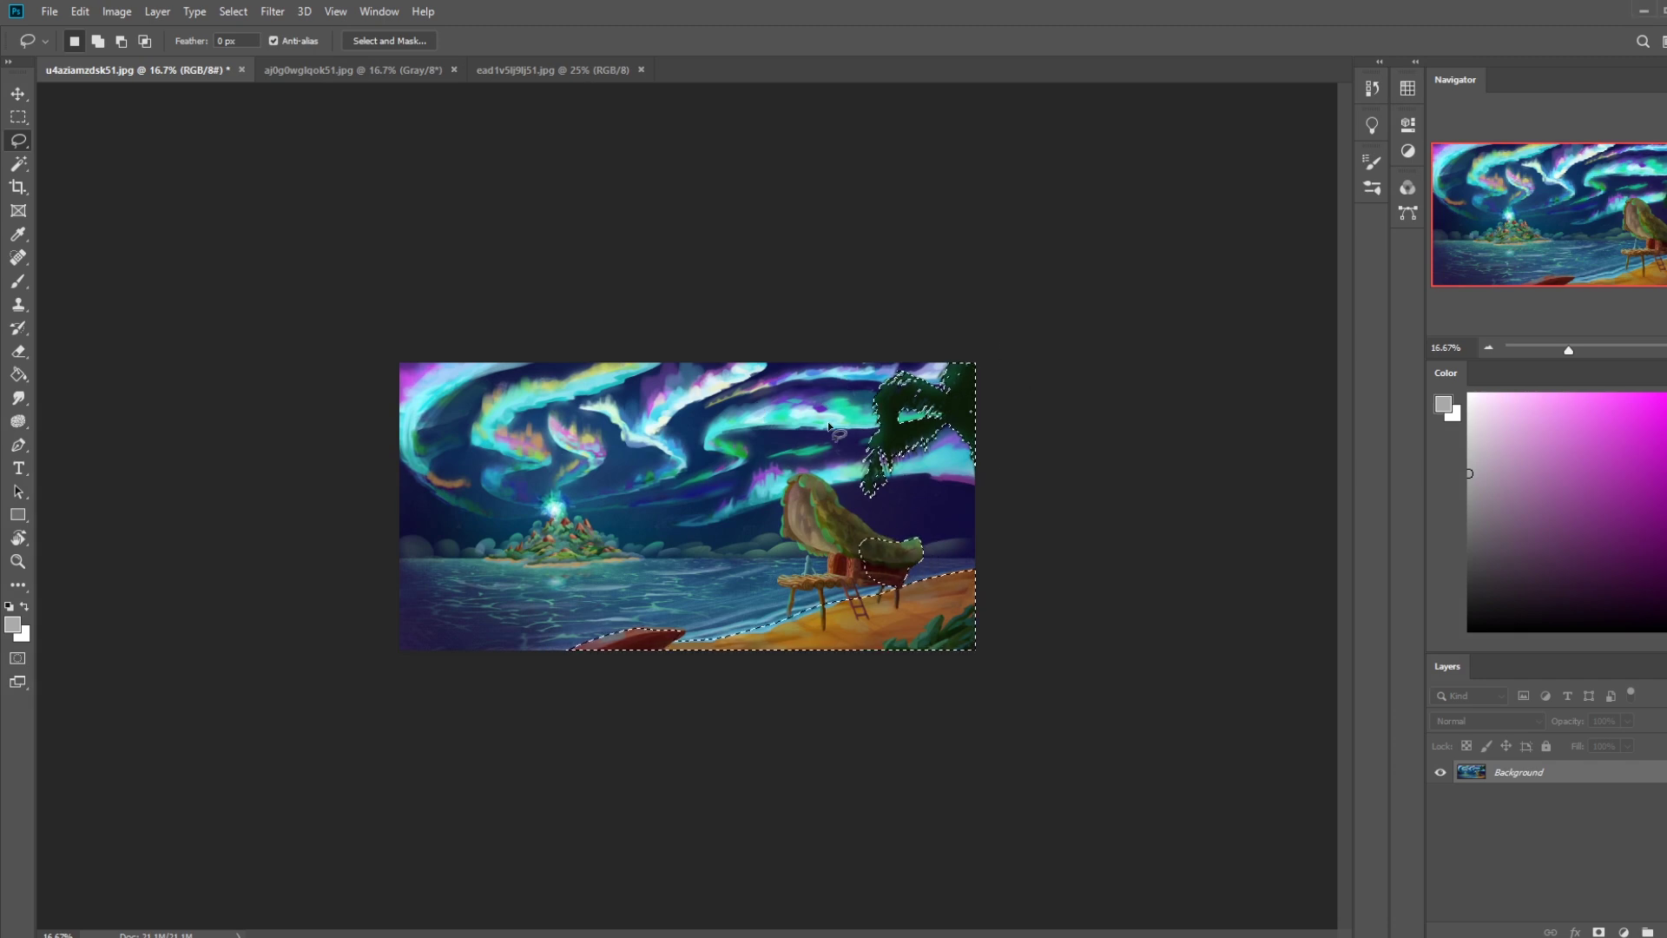
left_click_drag(919, 554, 905, 551)
key("shift")
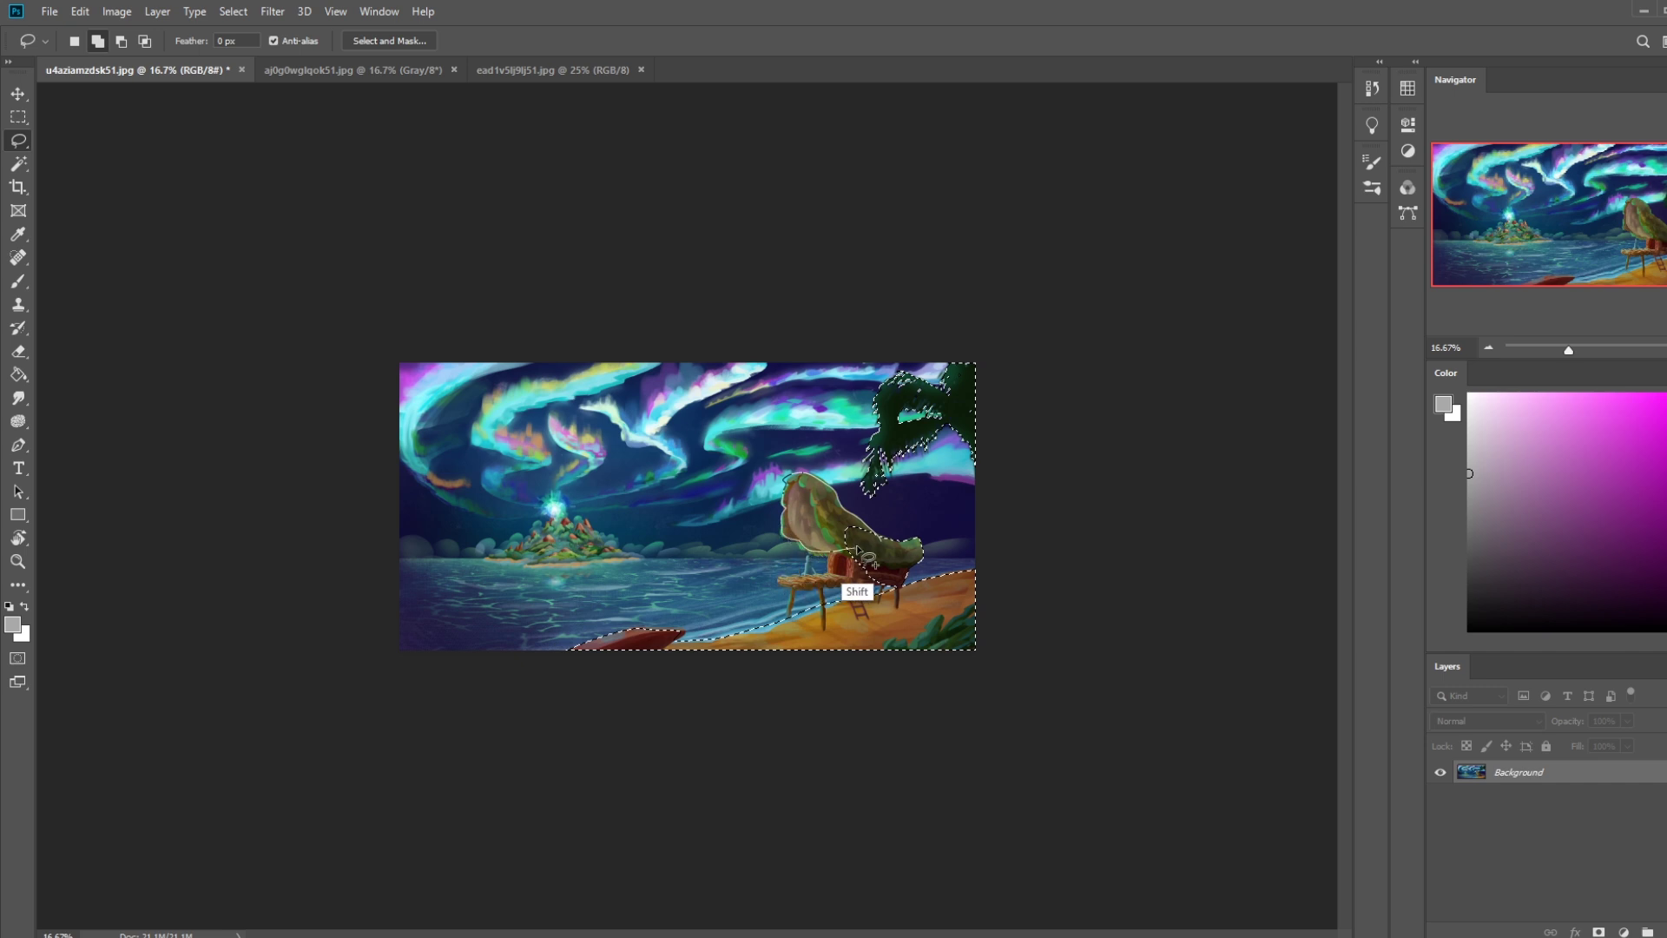
key("shift")
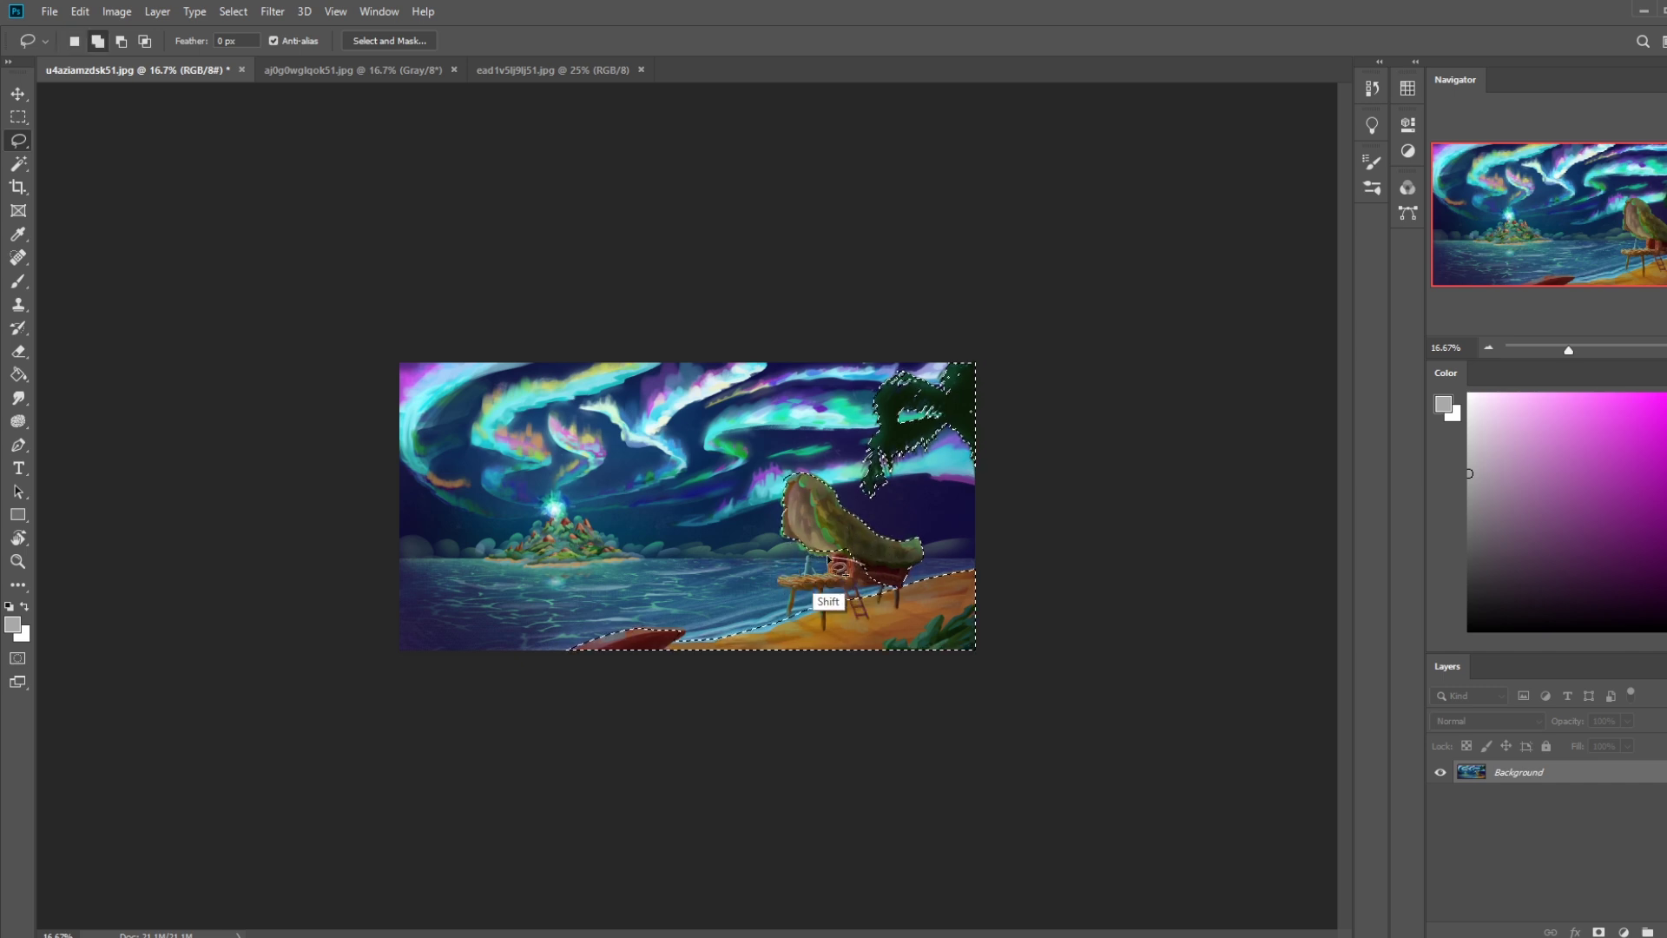
key("shift")
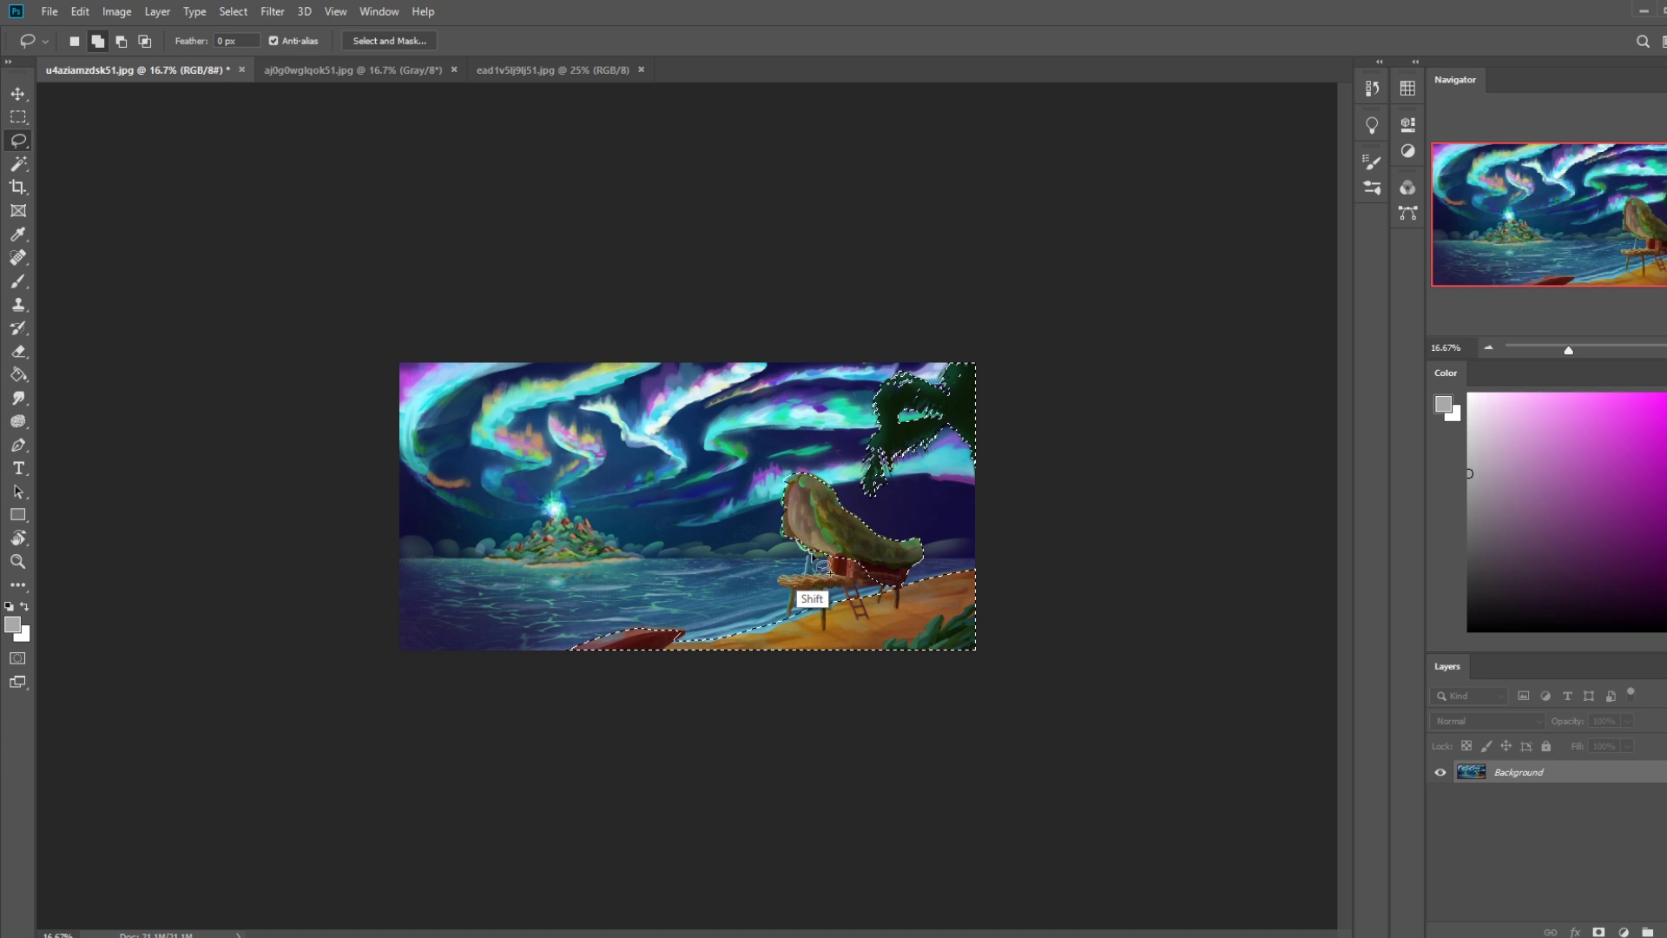
key("shift")
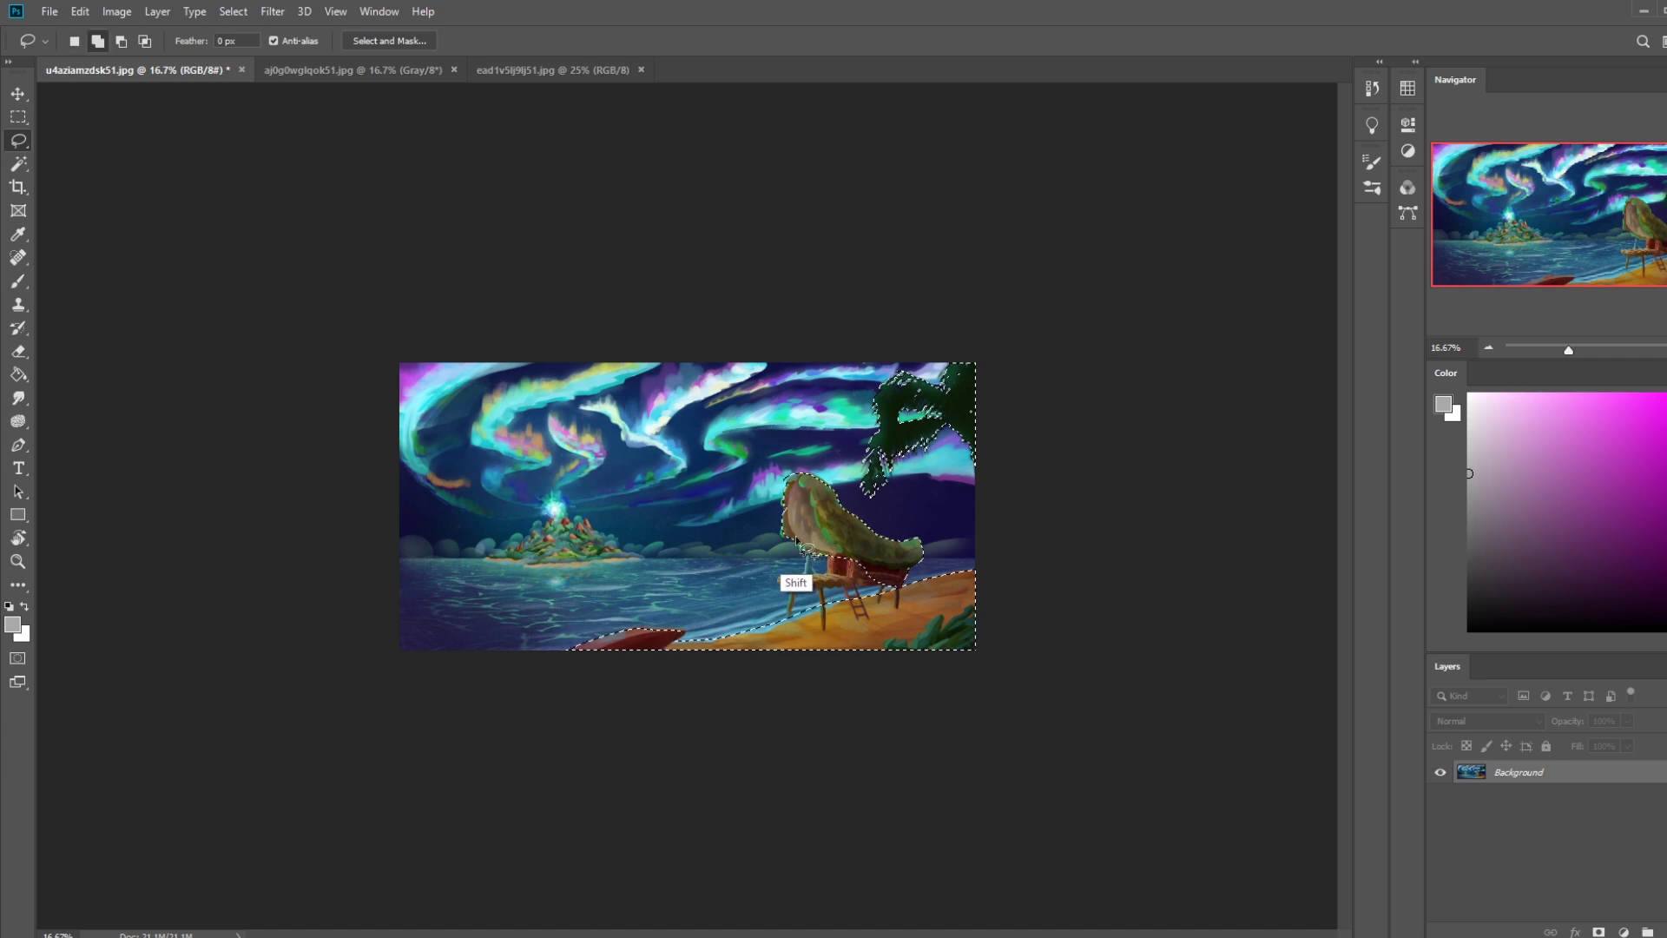
key("shift")
key("shift")
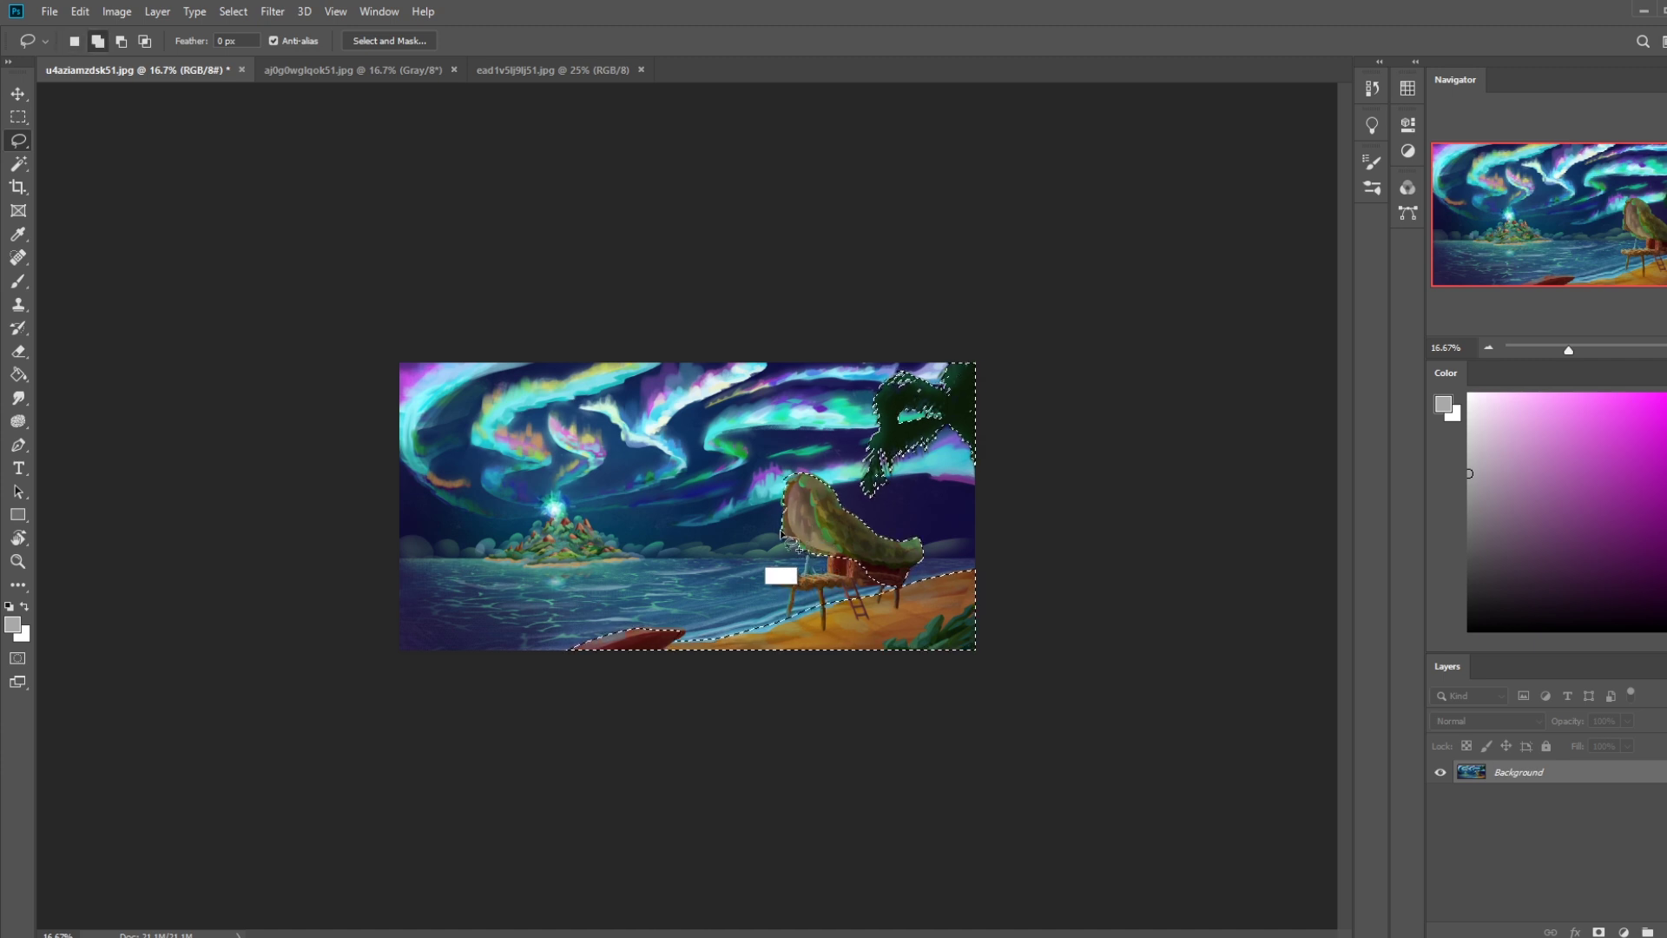
key("shift")
Add the hut's red base, wooden deck and front stilt to the foreground selection with the Lasso tool.
key("shift")
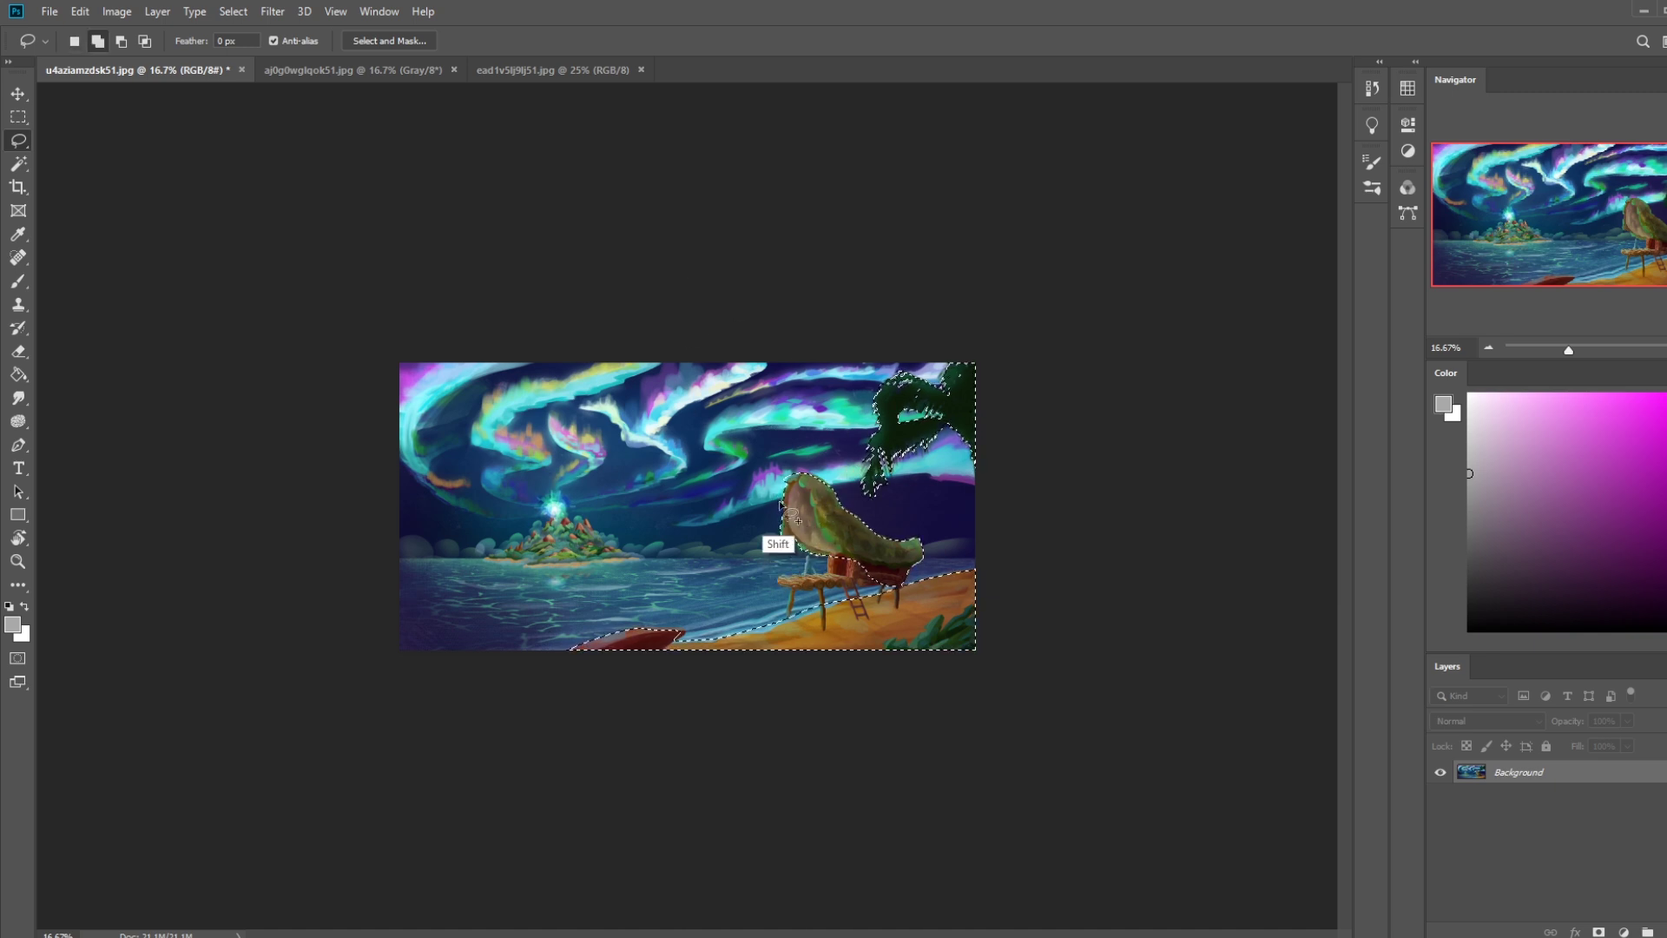
key("shift")
mouse_move(829, 557)
left_mouse_down()
mouse_move(900, 562)
mouse_move(887, 596)
left_mouse_up()
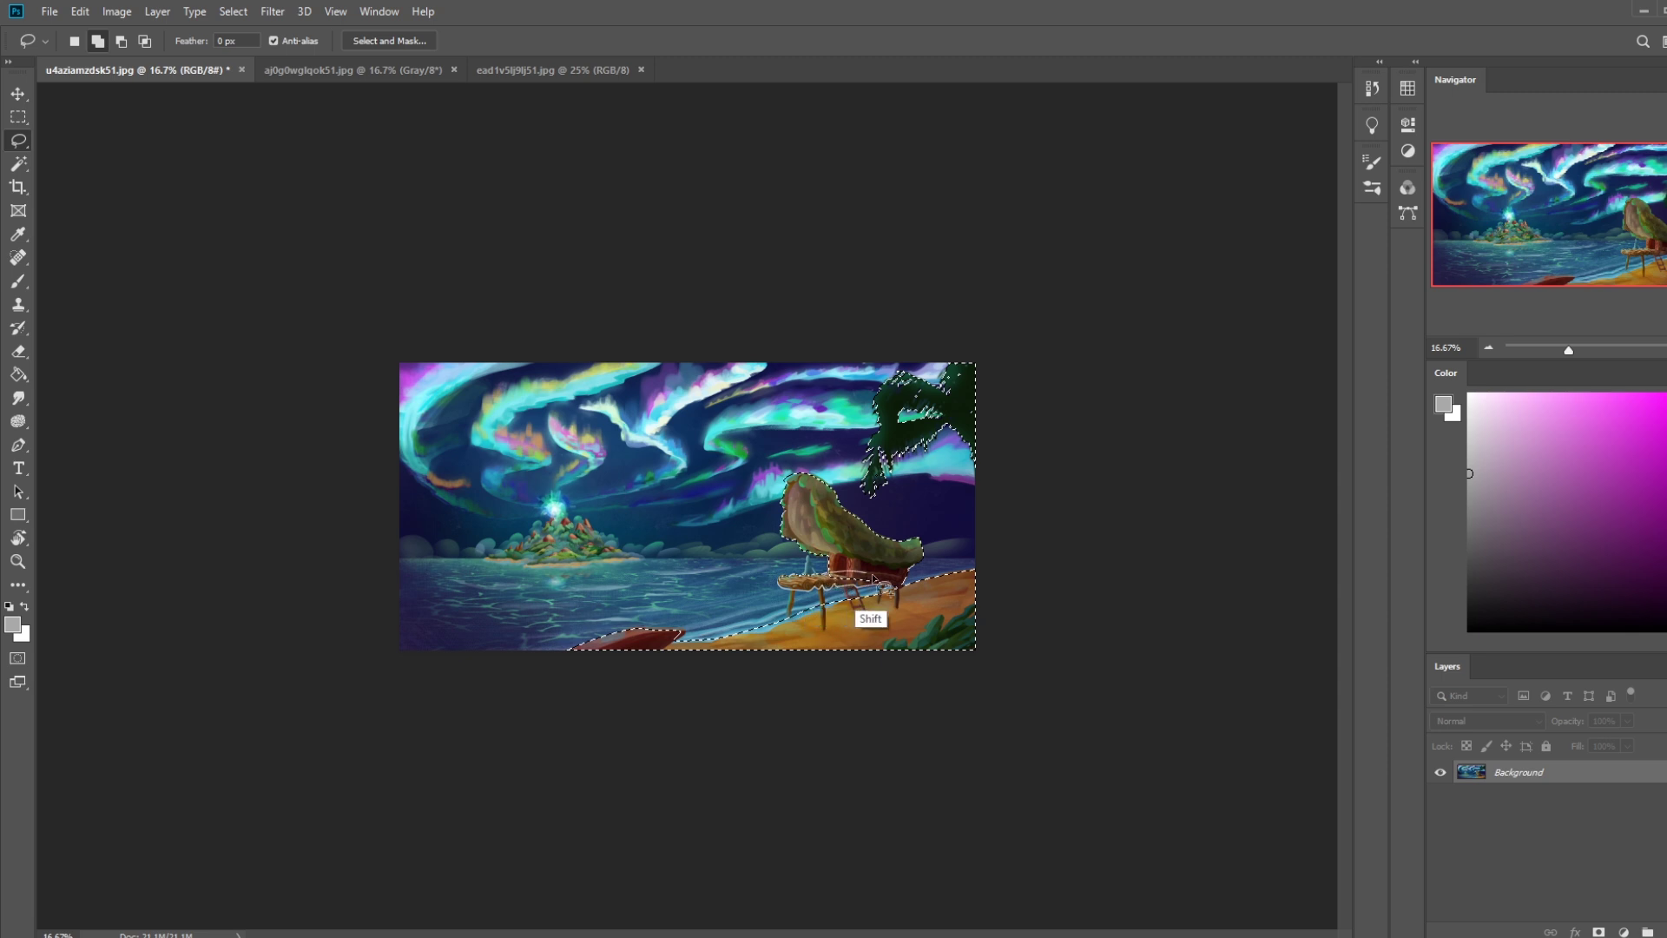
key("shift")
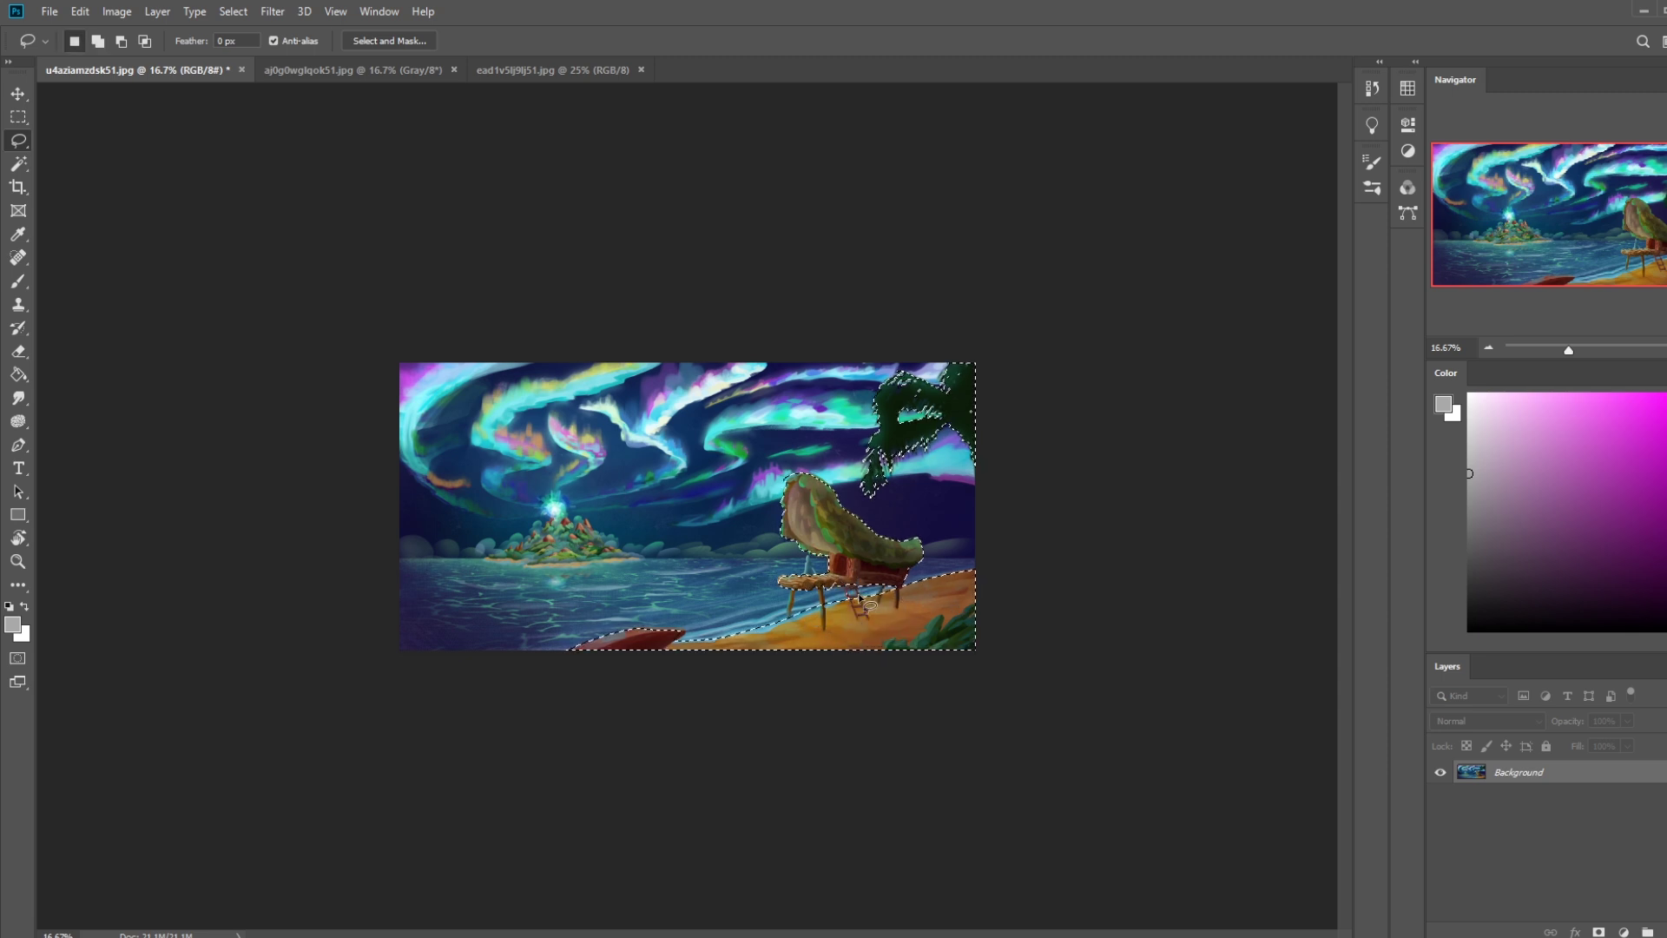
key("shift")
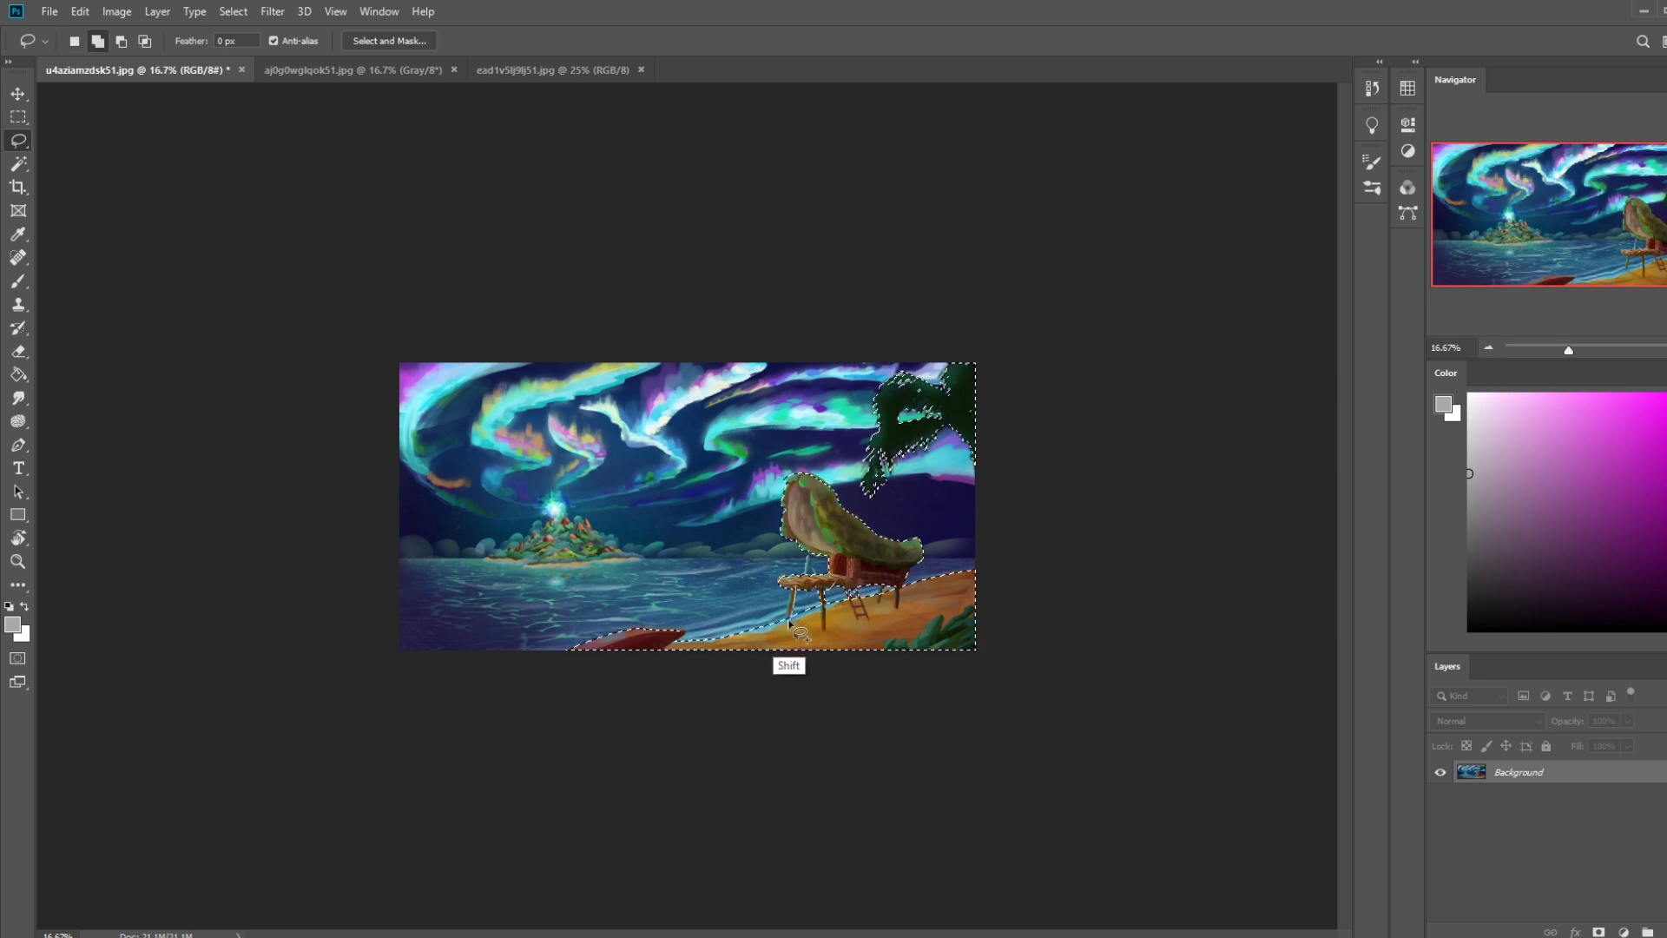
key("shift")
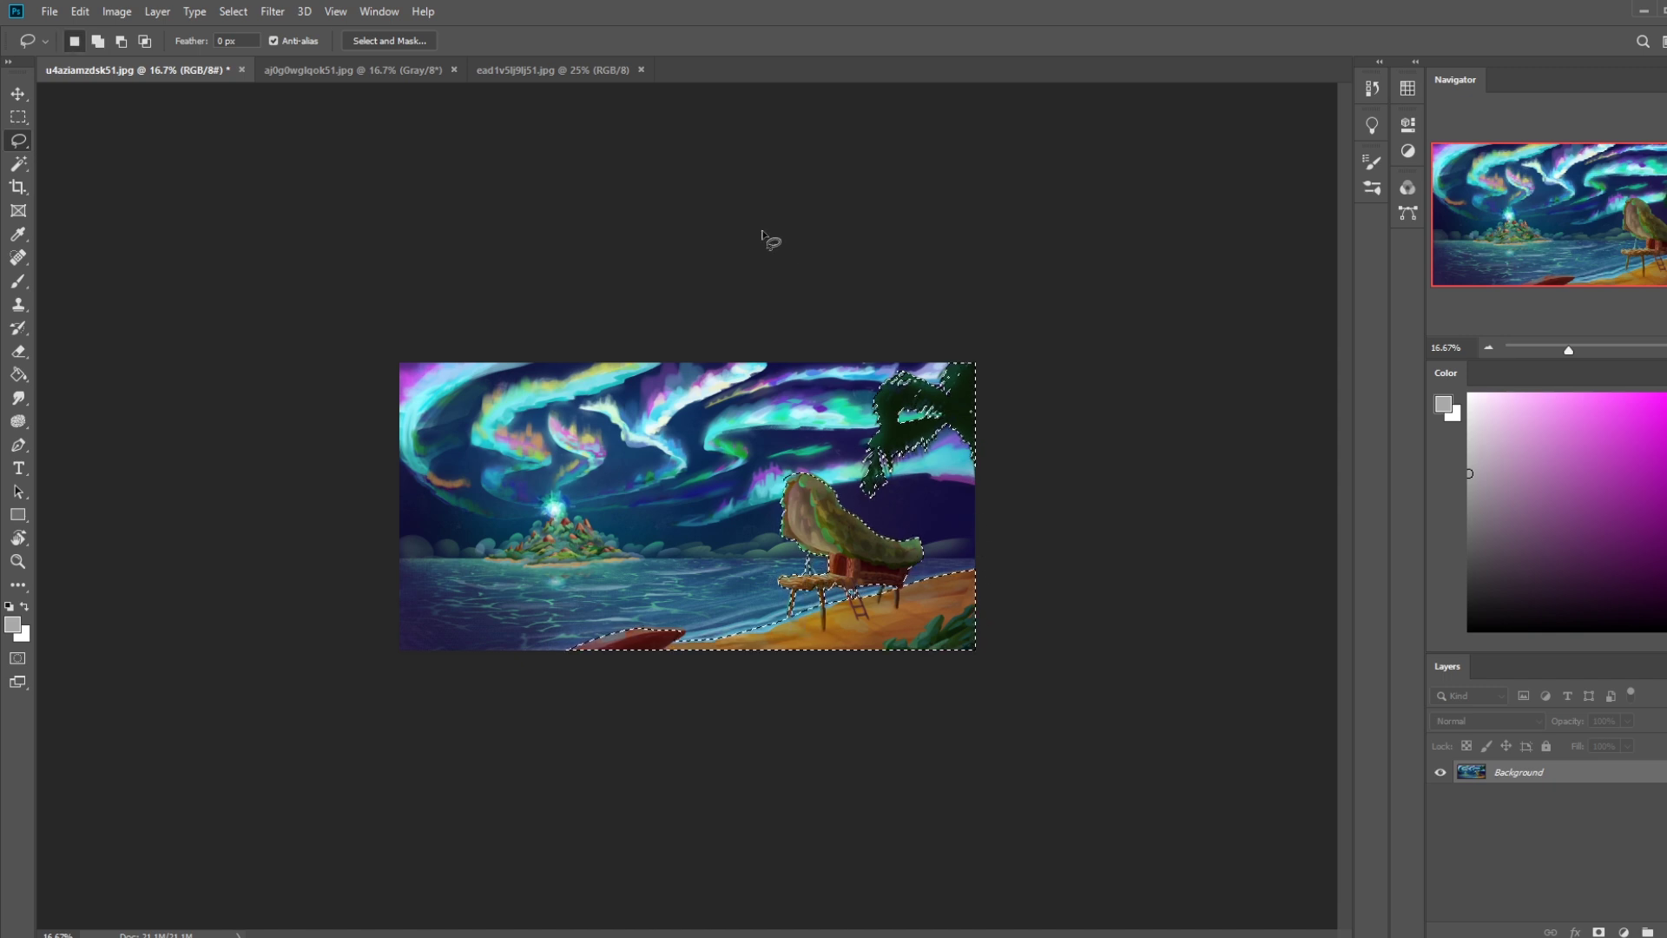
Finish refining the foreground selection around the hut and copy the selected shapes onto a new layer.
key("shift")
key("shift")
key("shift")
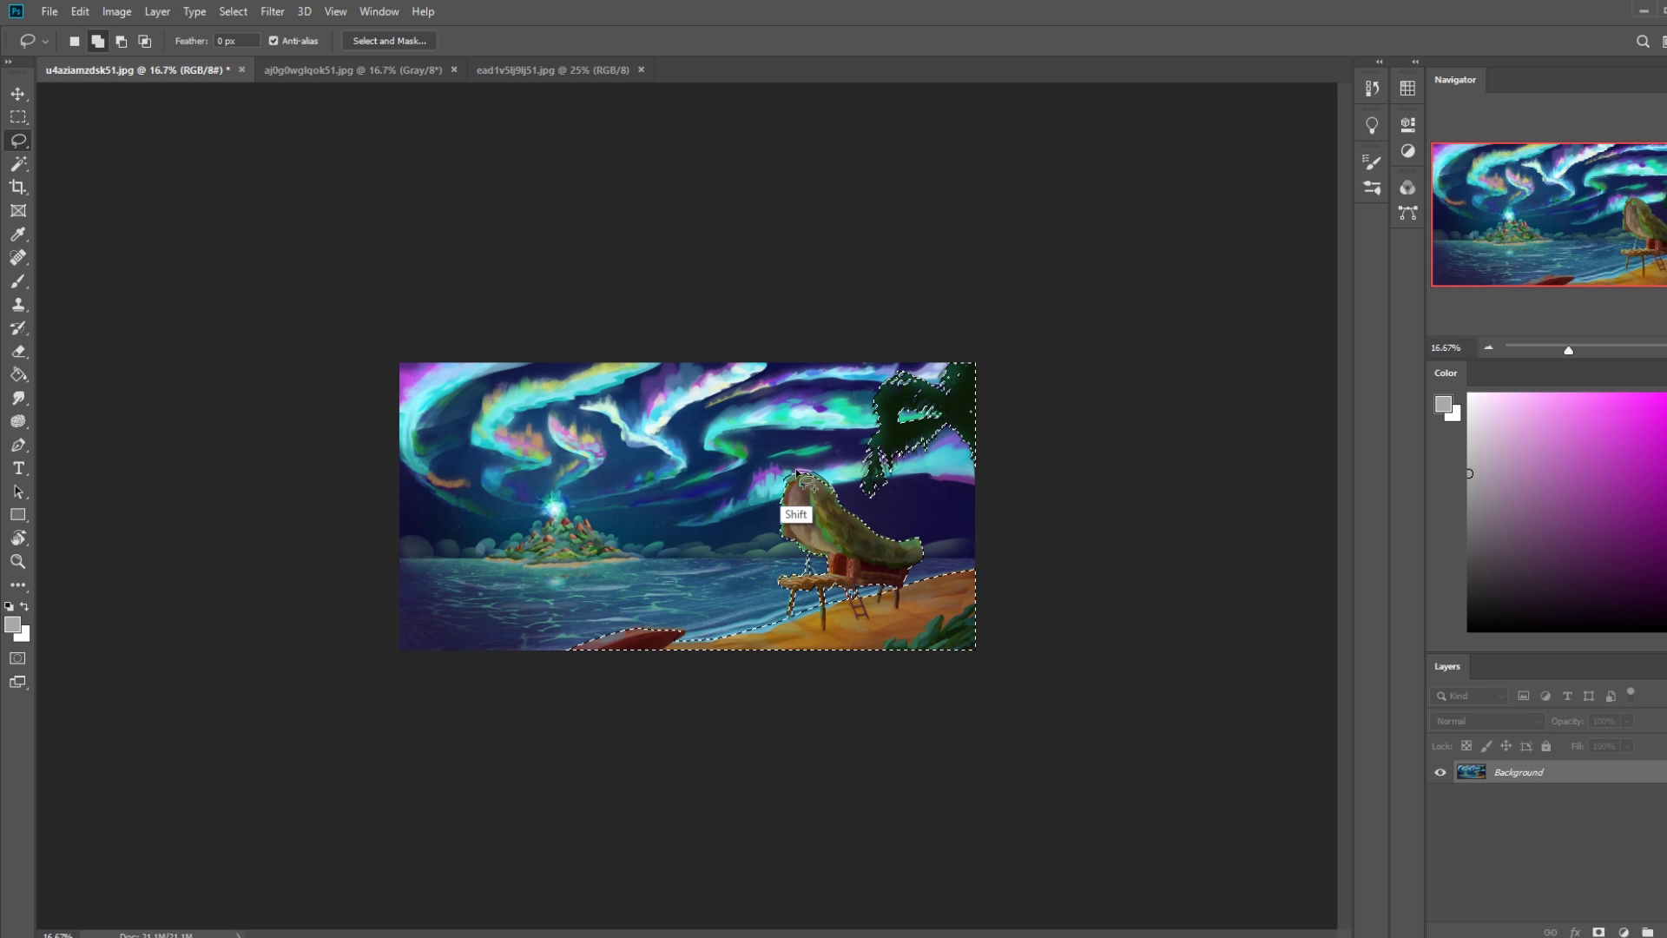
key("alt")
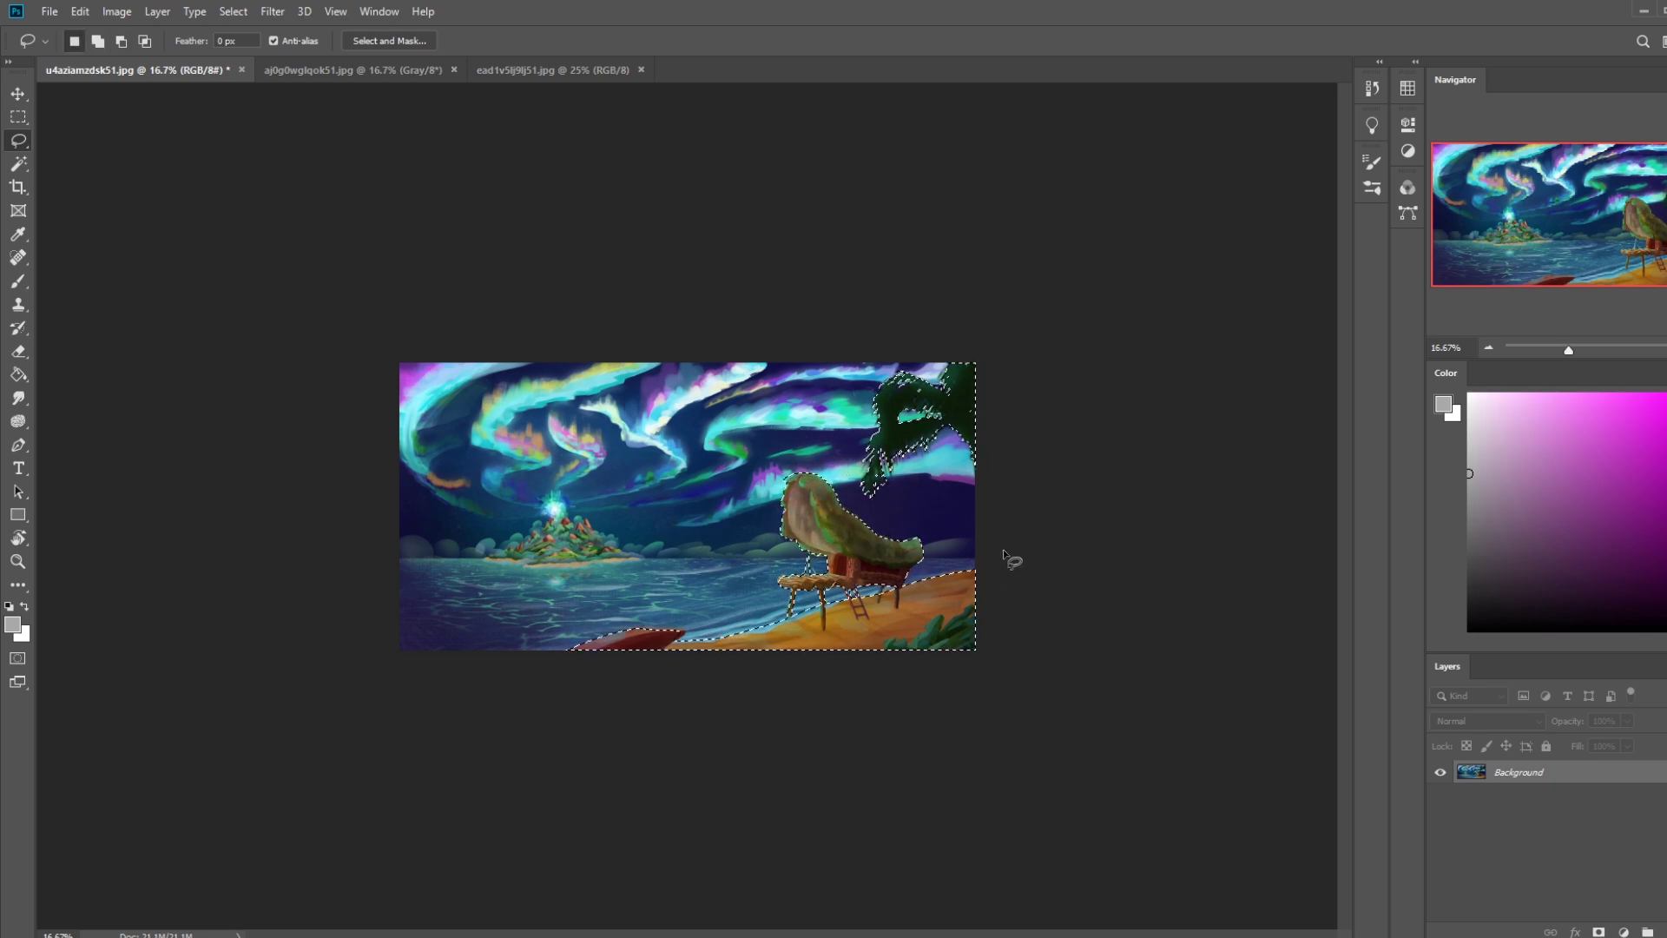
key("shift")
key("ctrl+j")
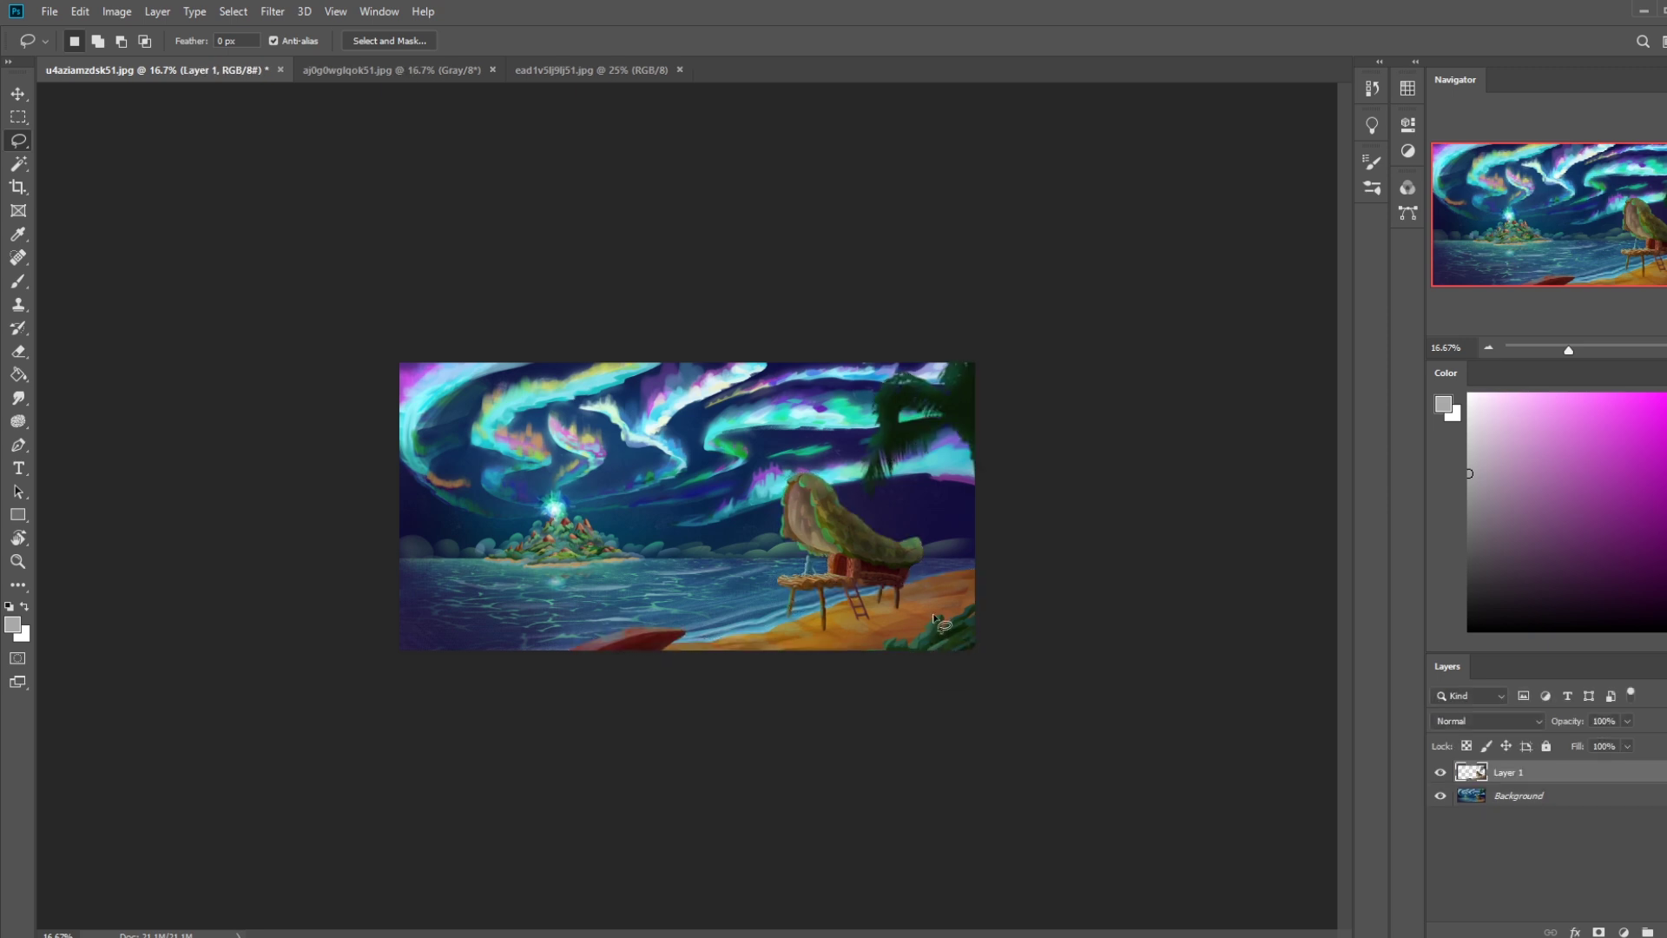
Prepare a 500 px brush for Layer 1, lock the layer's transparent pixels and sample dark blue from the sky behind the hut.
key("v")
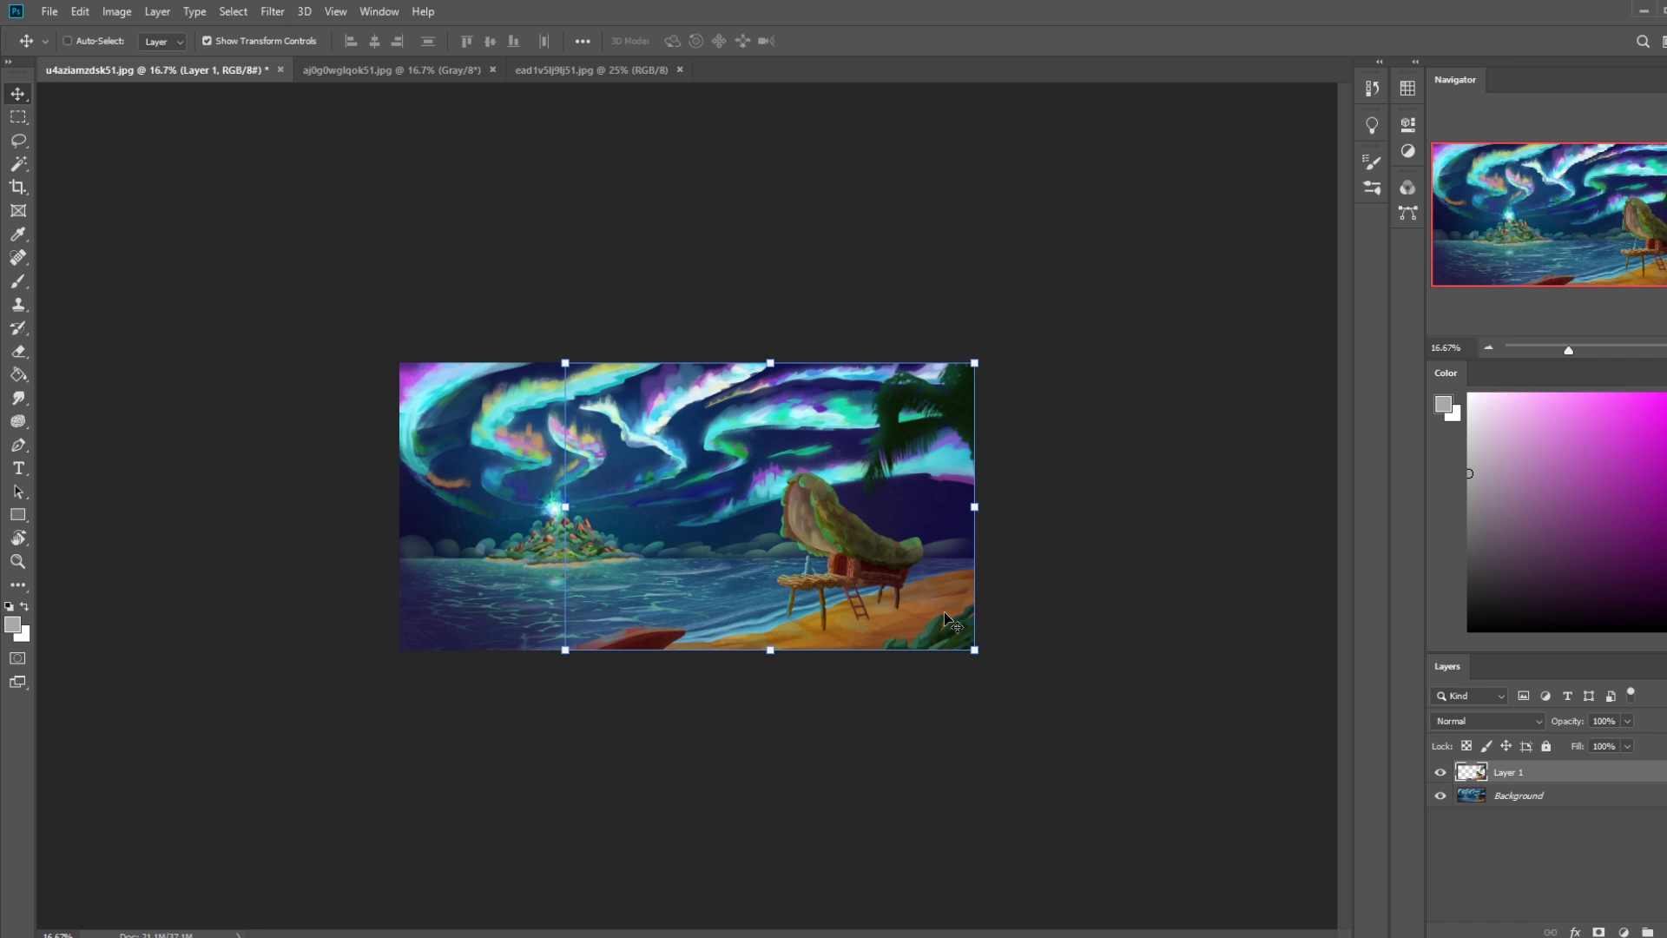
key("b")
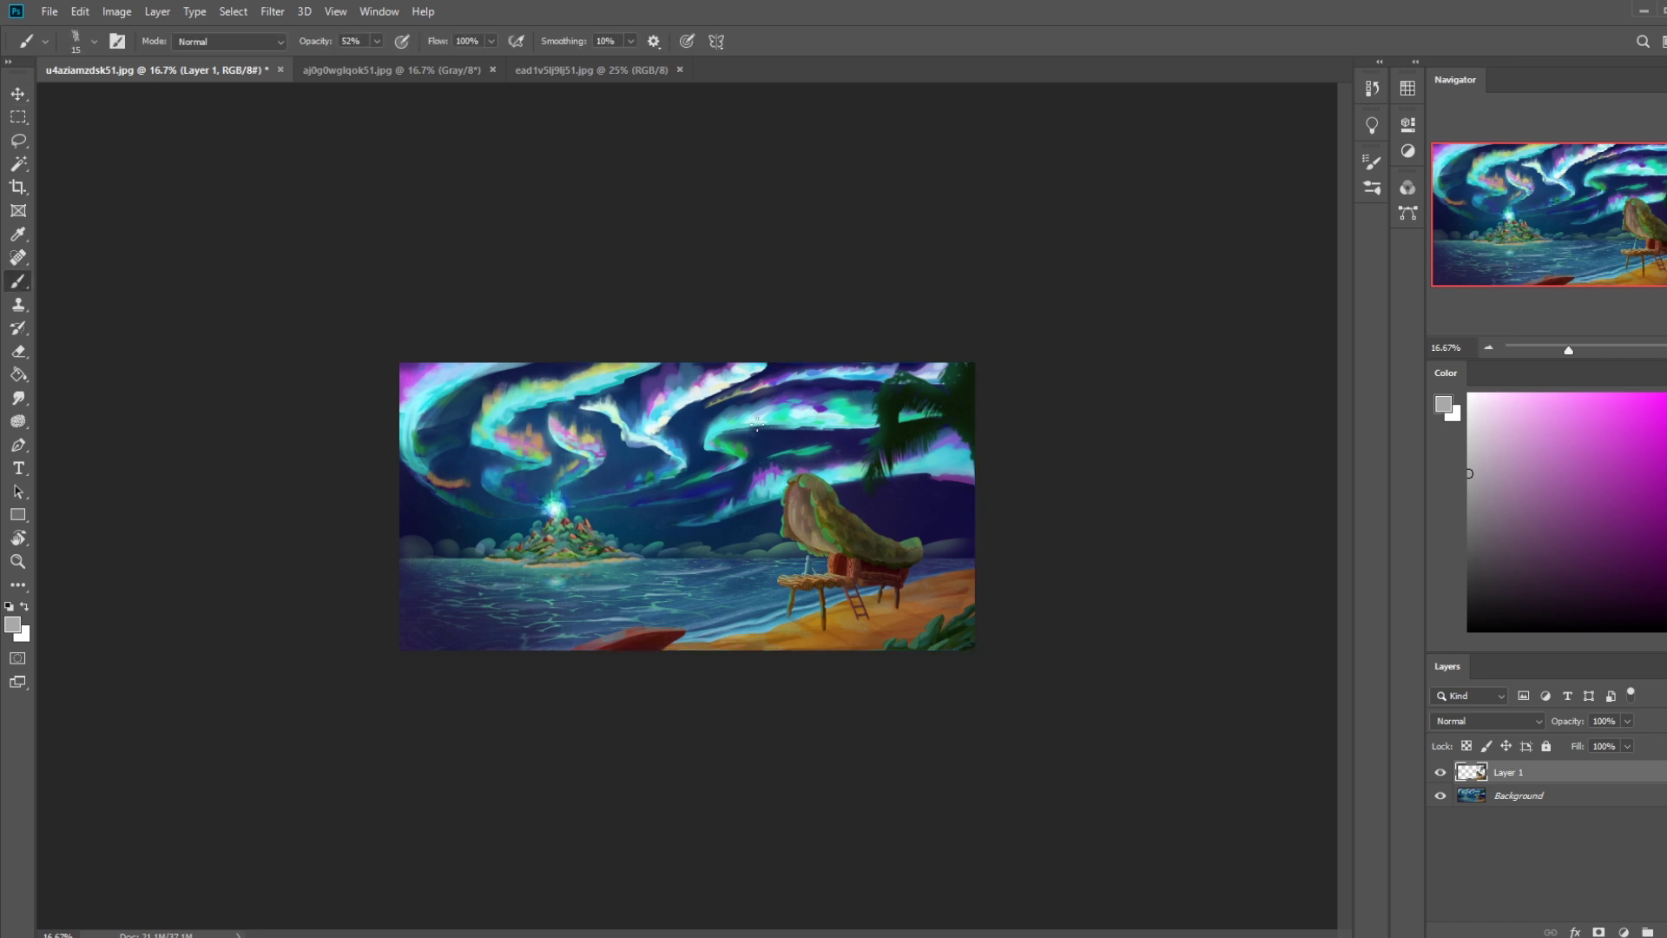
left_click(1545, 798)
left_click(1542, 774)
right_click(772, 473)
left_click(812, 499)
left_click(1001, 272)
left_click(767, 508, "alt")
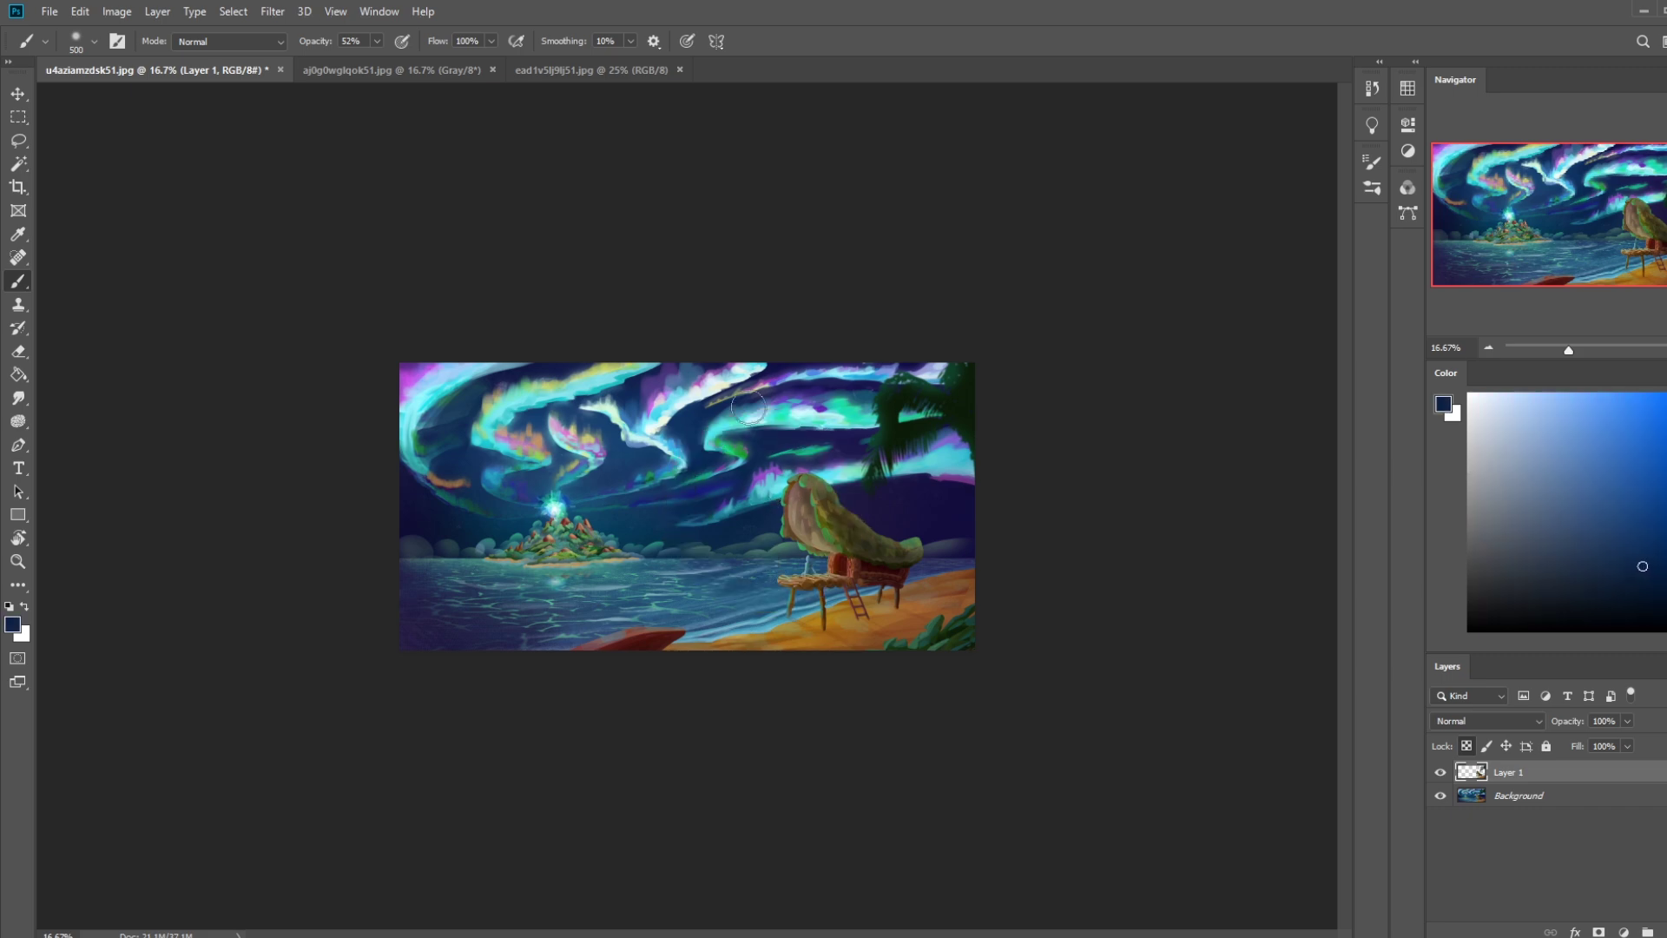
Enlarge the brush to 5000 px, set its mode to Color and tint the beach, boat and hut with dark blue.
key("bracketright")
key("bracketright")
key("bracketright")
key("bracketright")
key("bracketright")
key("bracketright")
key("bracketright")
key("bracketright")
key("bracketright")
key("bracketright")
key("bracketright")
key("bracketright")
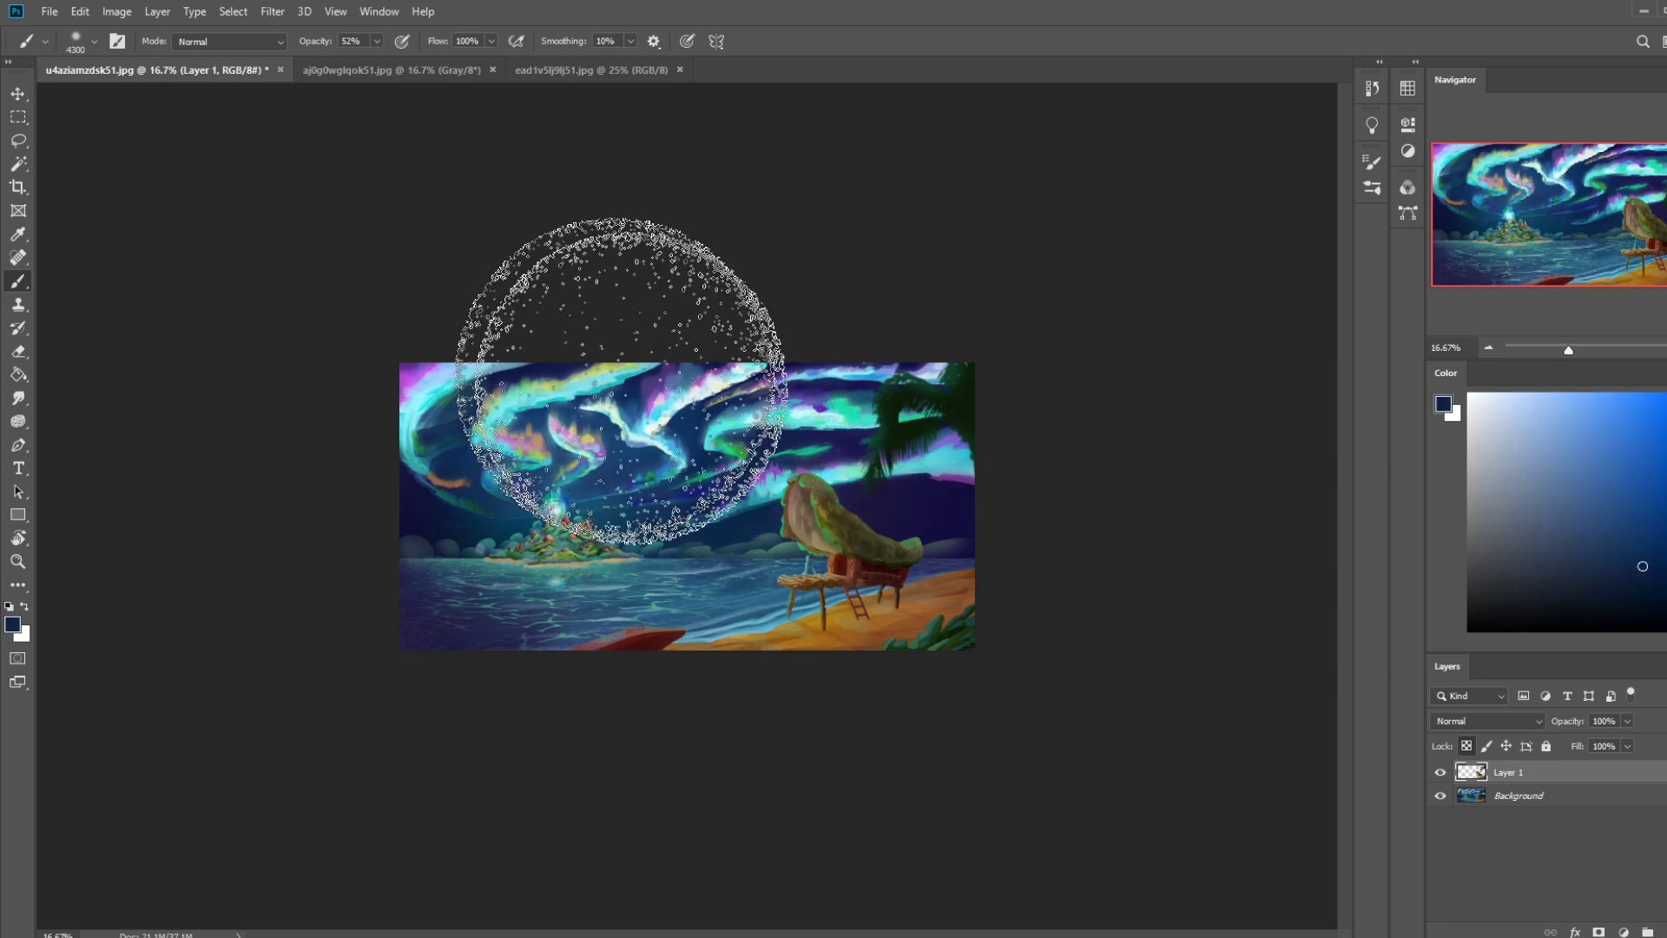
left_click(255, 41)
left_click(211, 487)
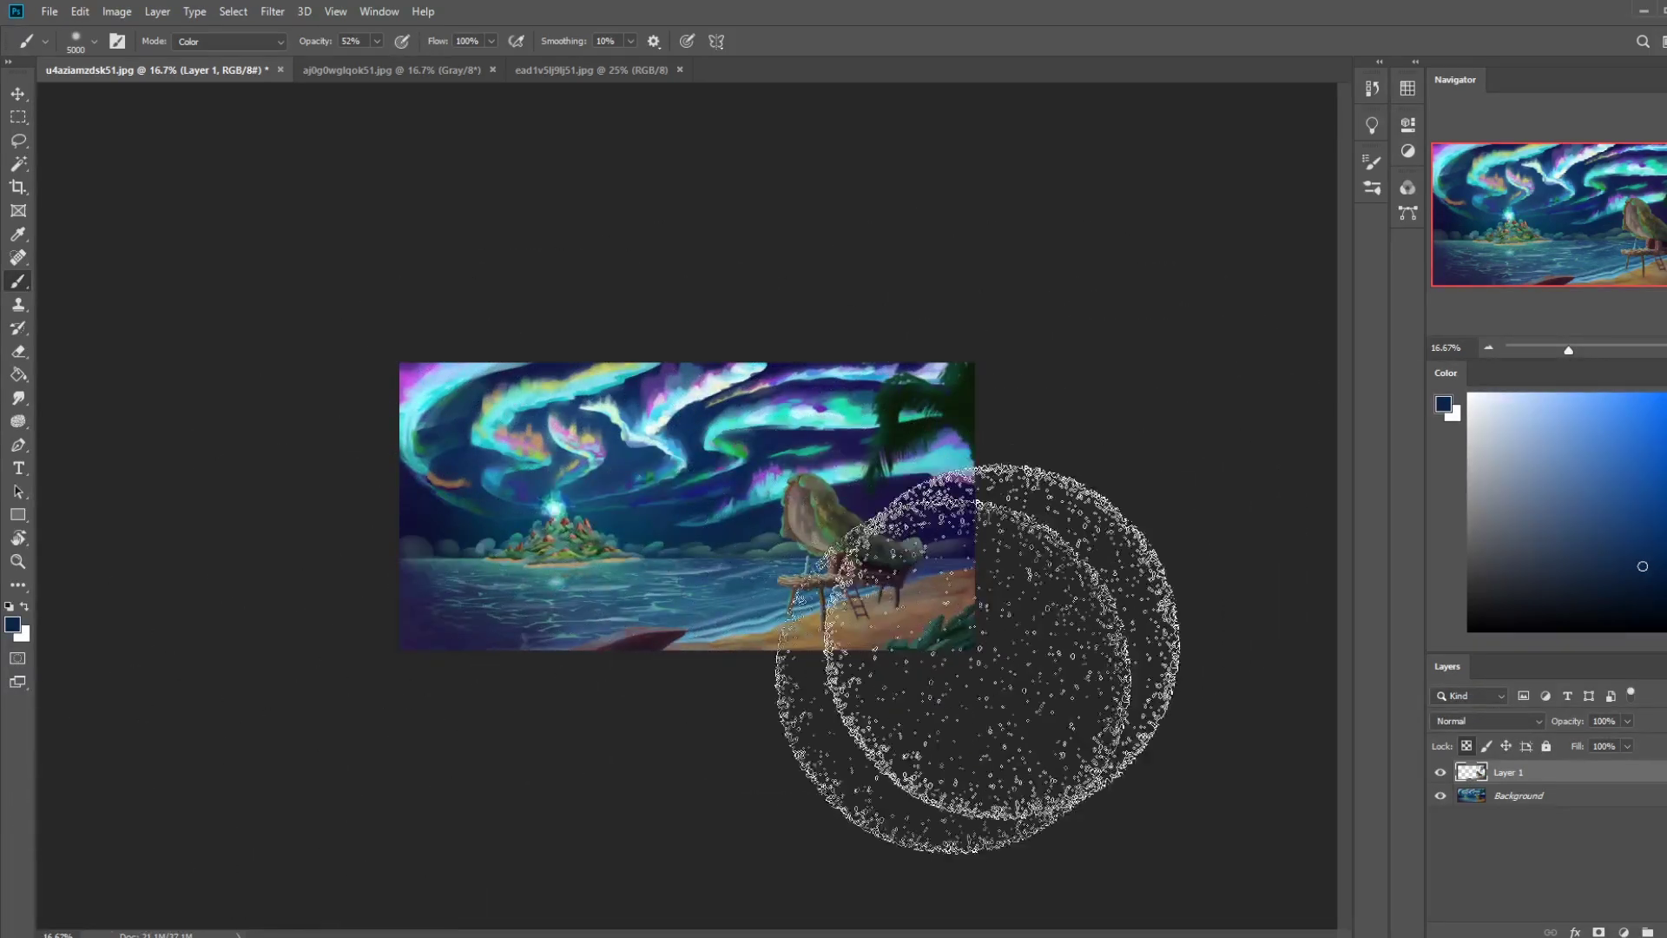
left_click(929, 557, "alt")
Set the brush mode to Darken and paint the hut, beach and boat on Layer 1 with a very dark blue.
left_click(227, 41)
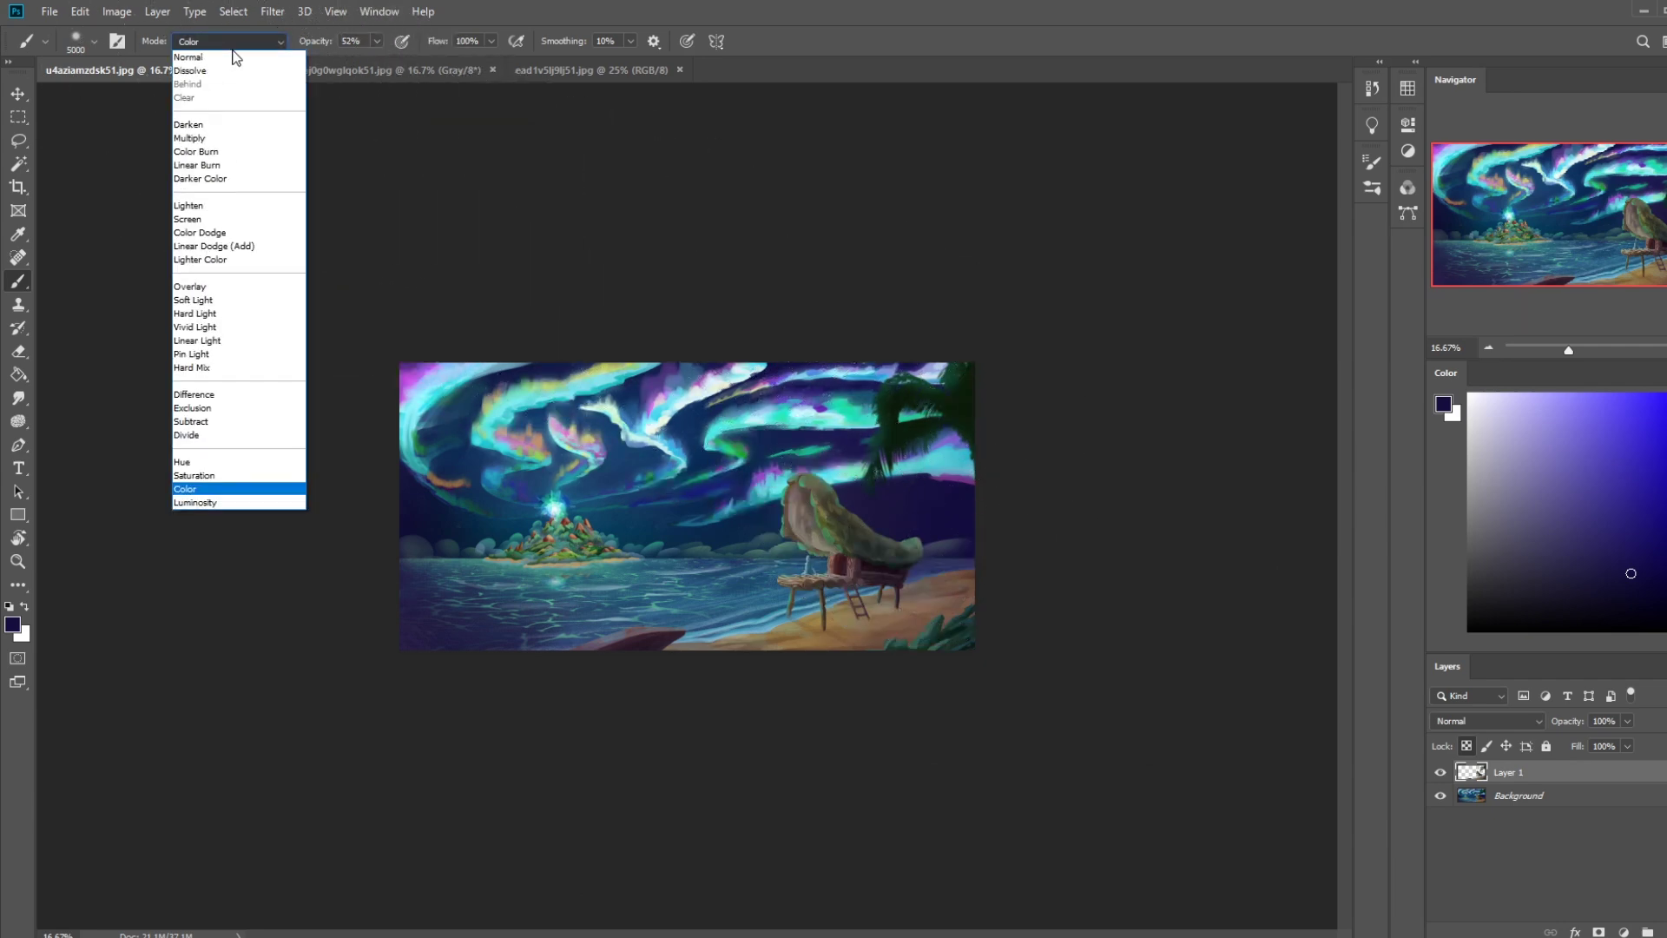
left_click(228, 124)
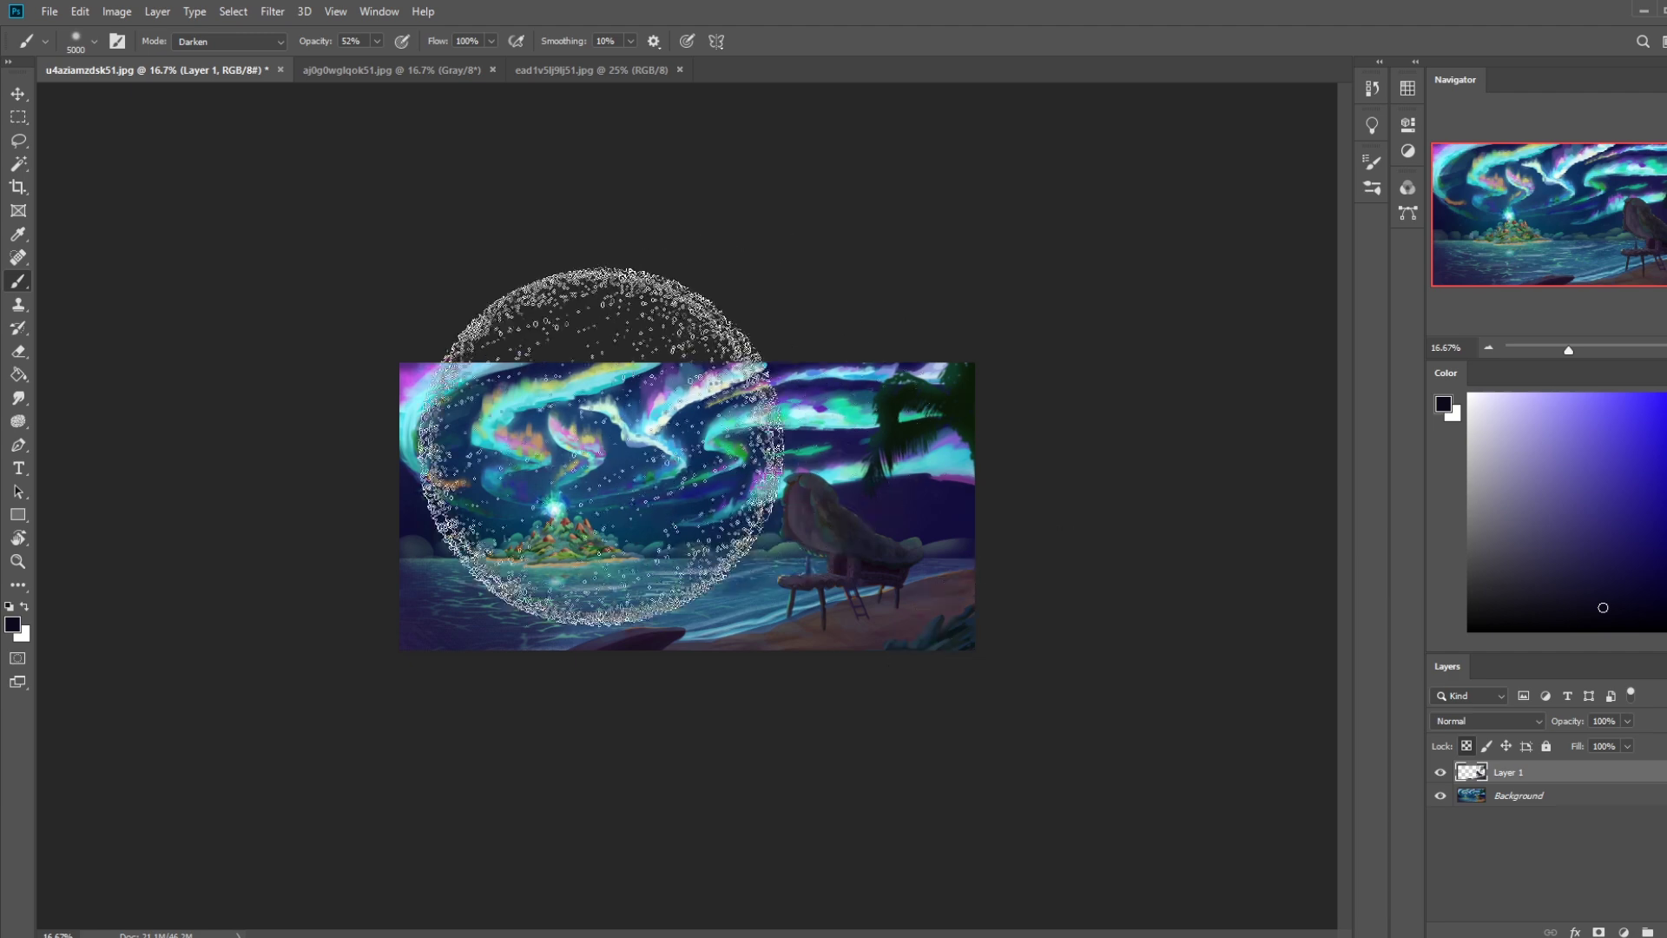
key("super")
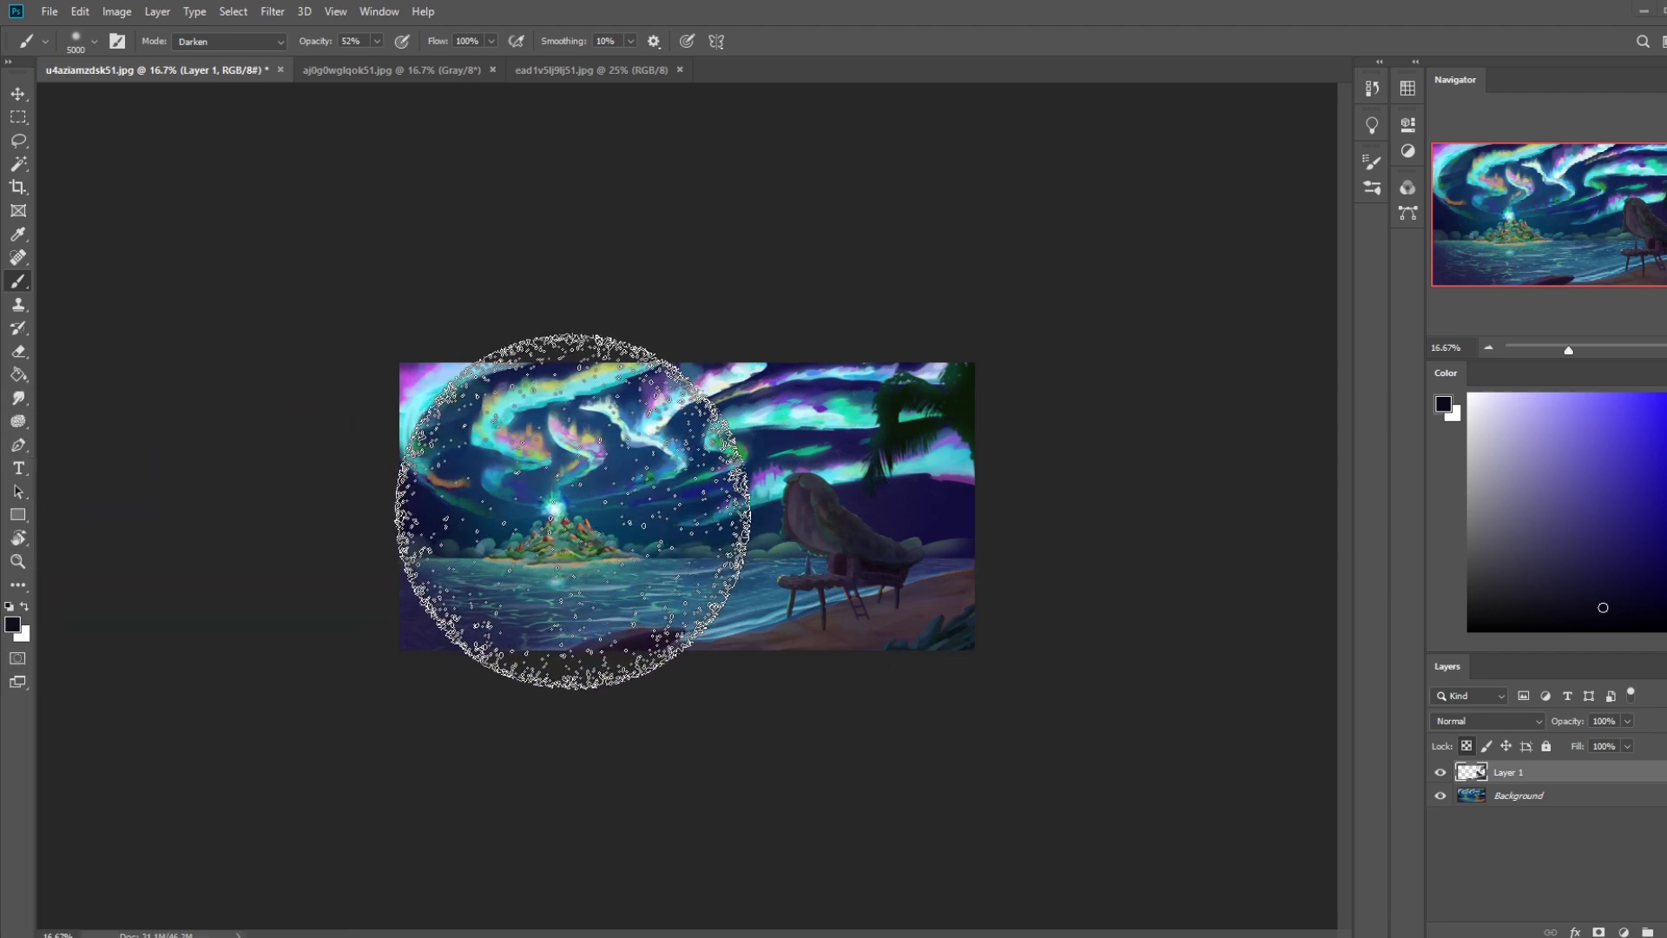
Make the Background layer active and sample a pale cyan from the glowing light above the island for the brush.
left_click(560, 506, "alt")
left_click_drag(562, 503, 555, 505)
left_click(1563, 798)
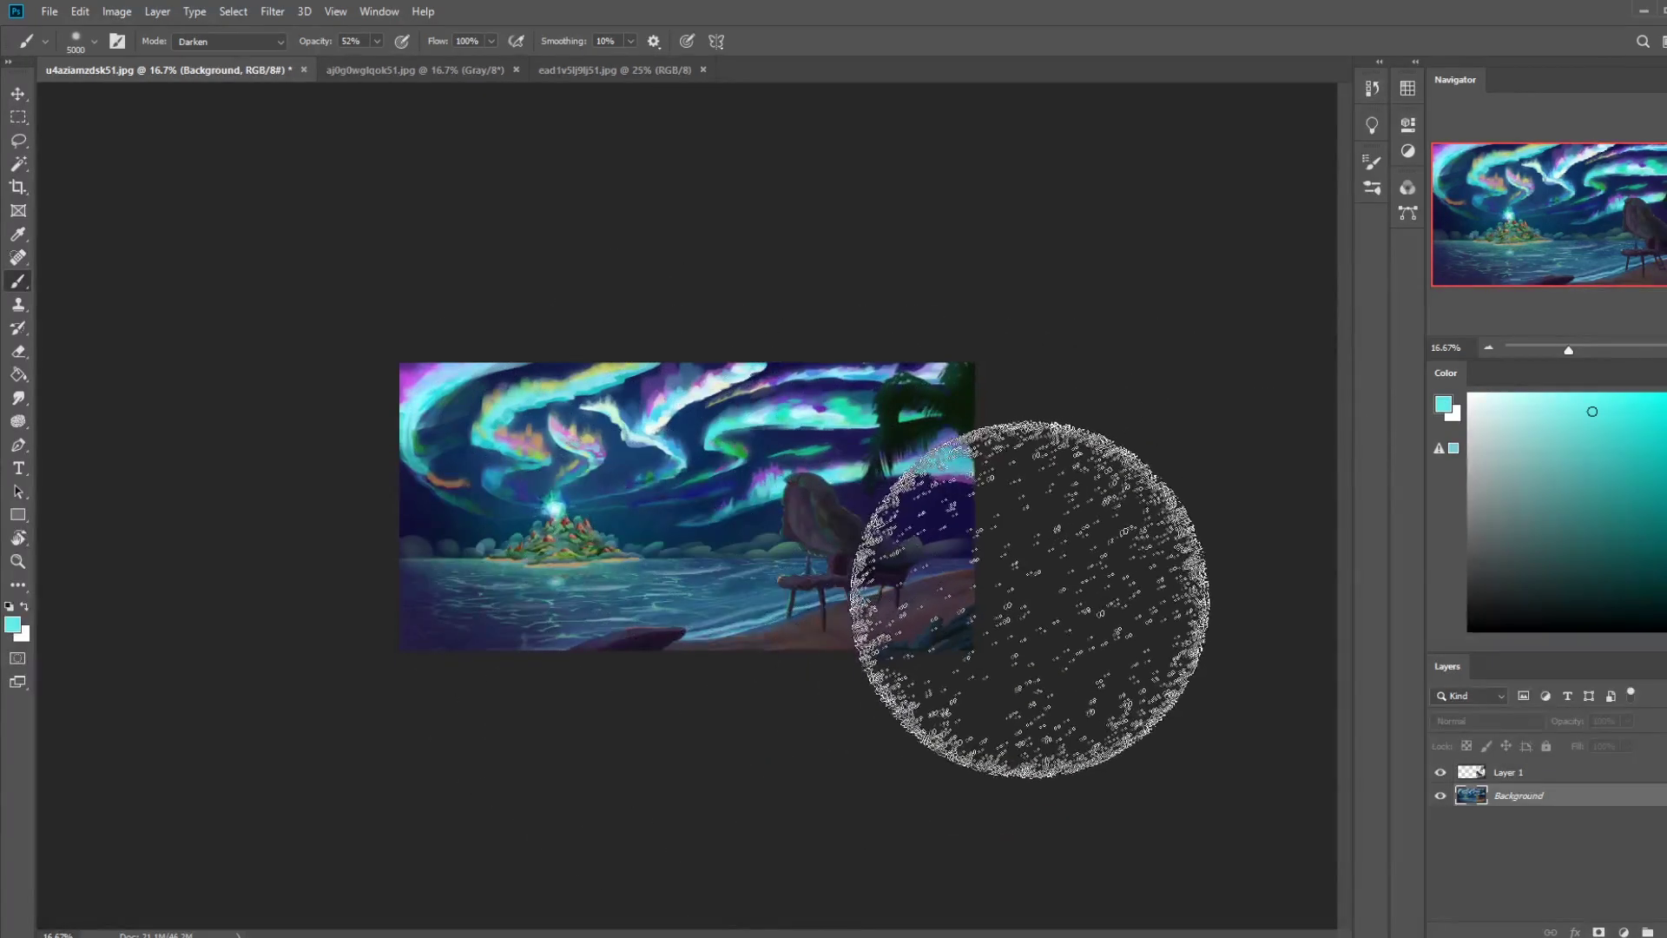
key("m")
right_click(642, 545)
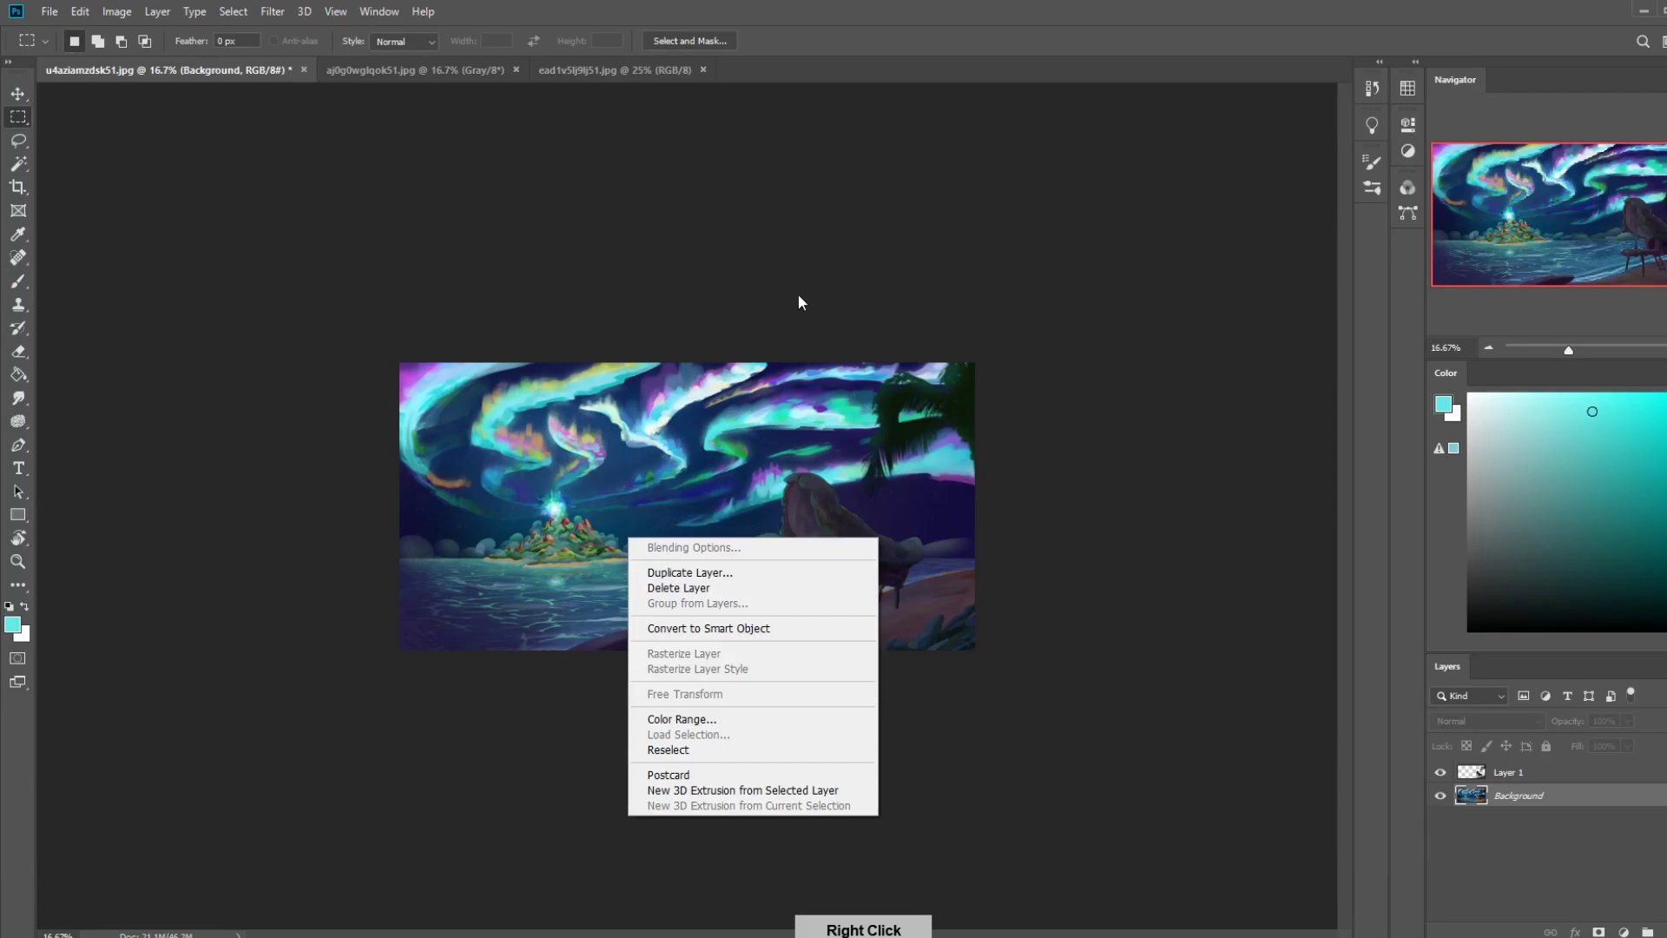
left_click(807, 283)
key("b")
left_click(561, 486, "alt")
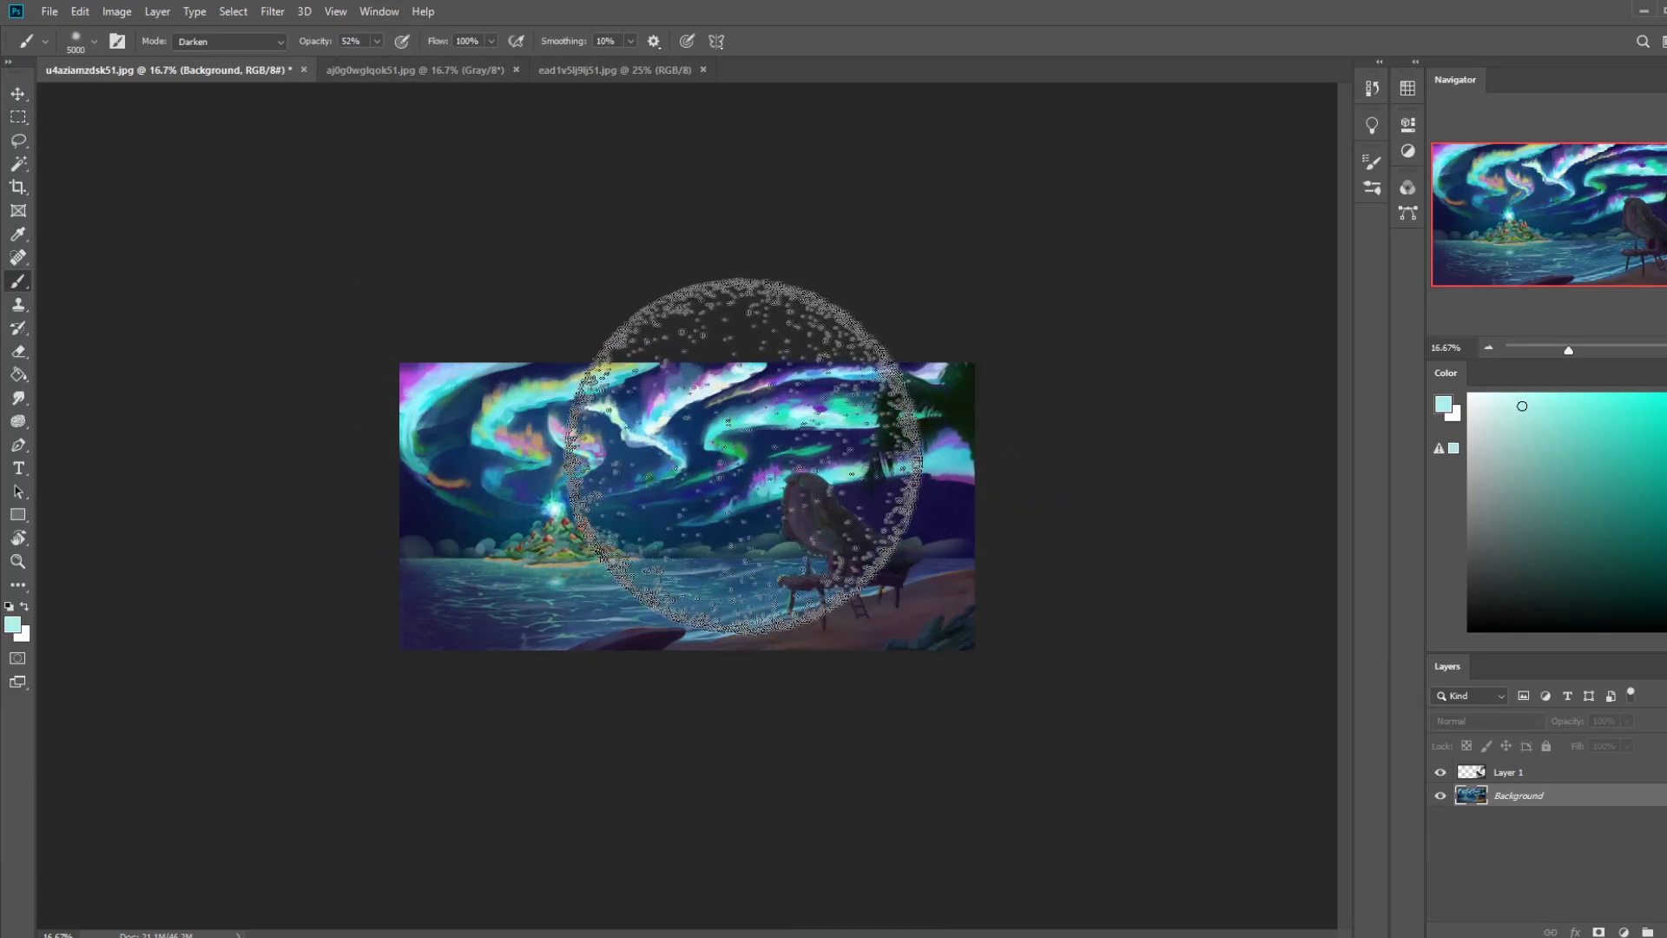
Set the brush to Normal mode at 5% opacity, reduce its size slightly and undo the last stroke.
left_click(230, 41)
left_click(225, 57)
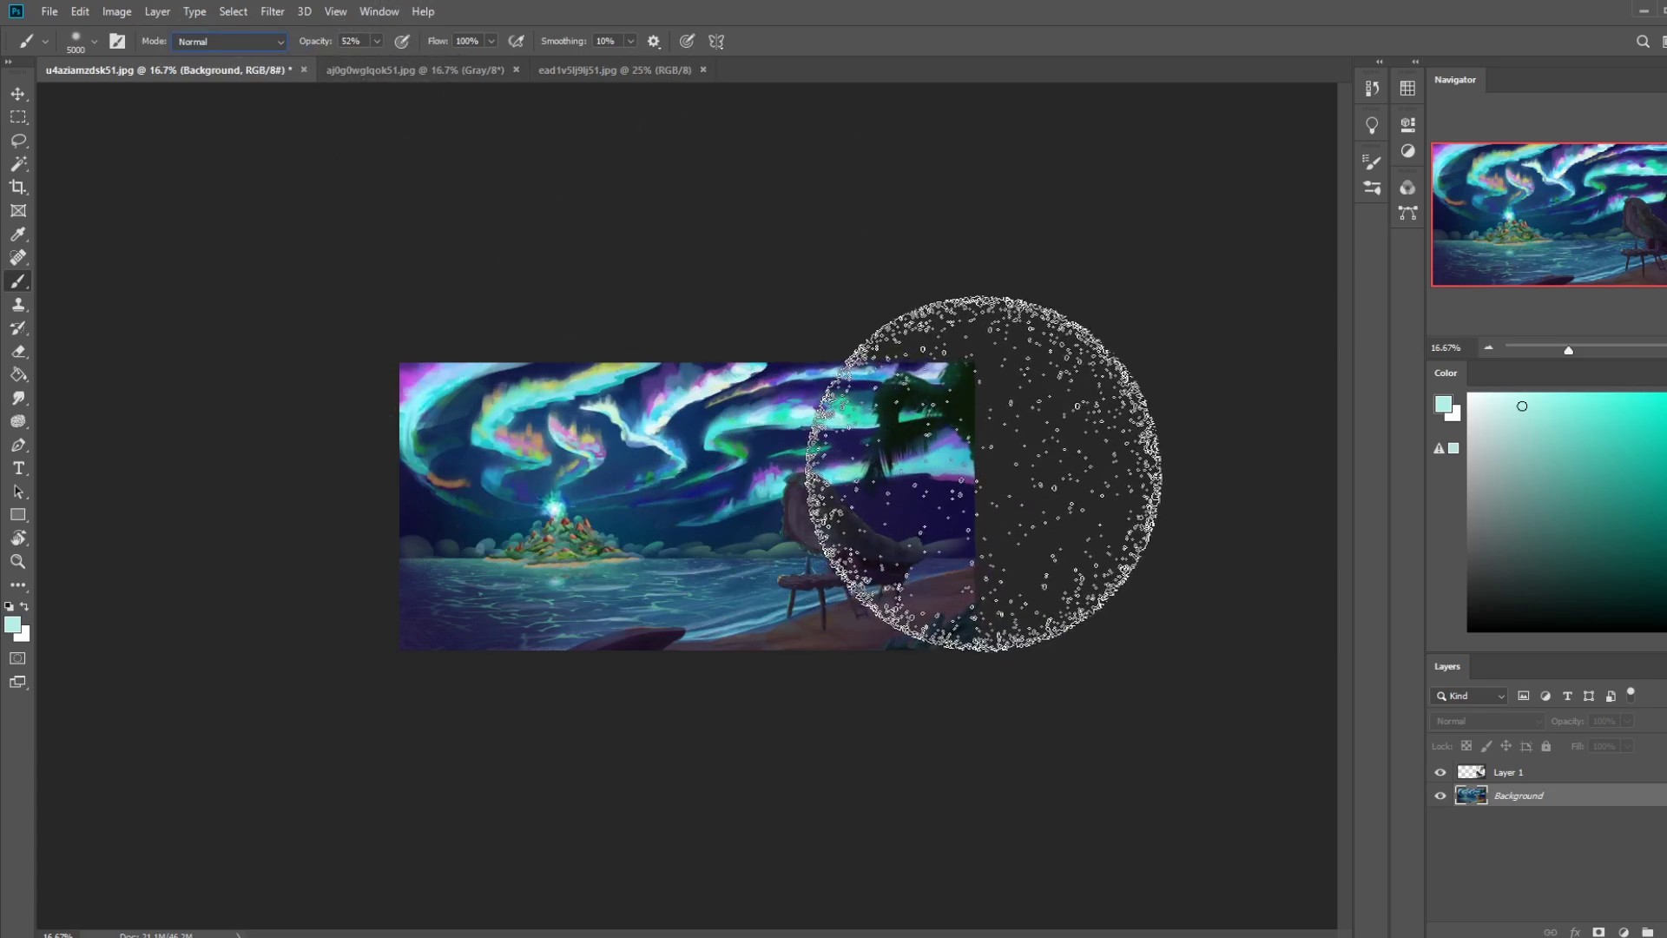
left_click(335, 60)
key("bracketleft")
key("bracketleft")
key("ctrl+z")
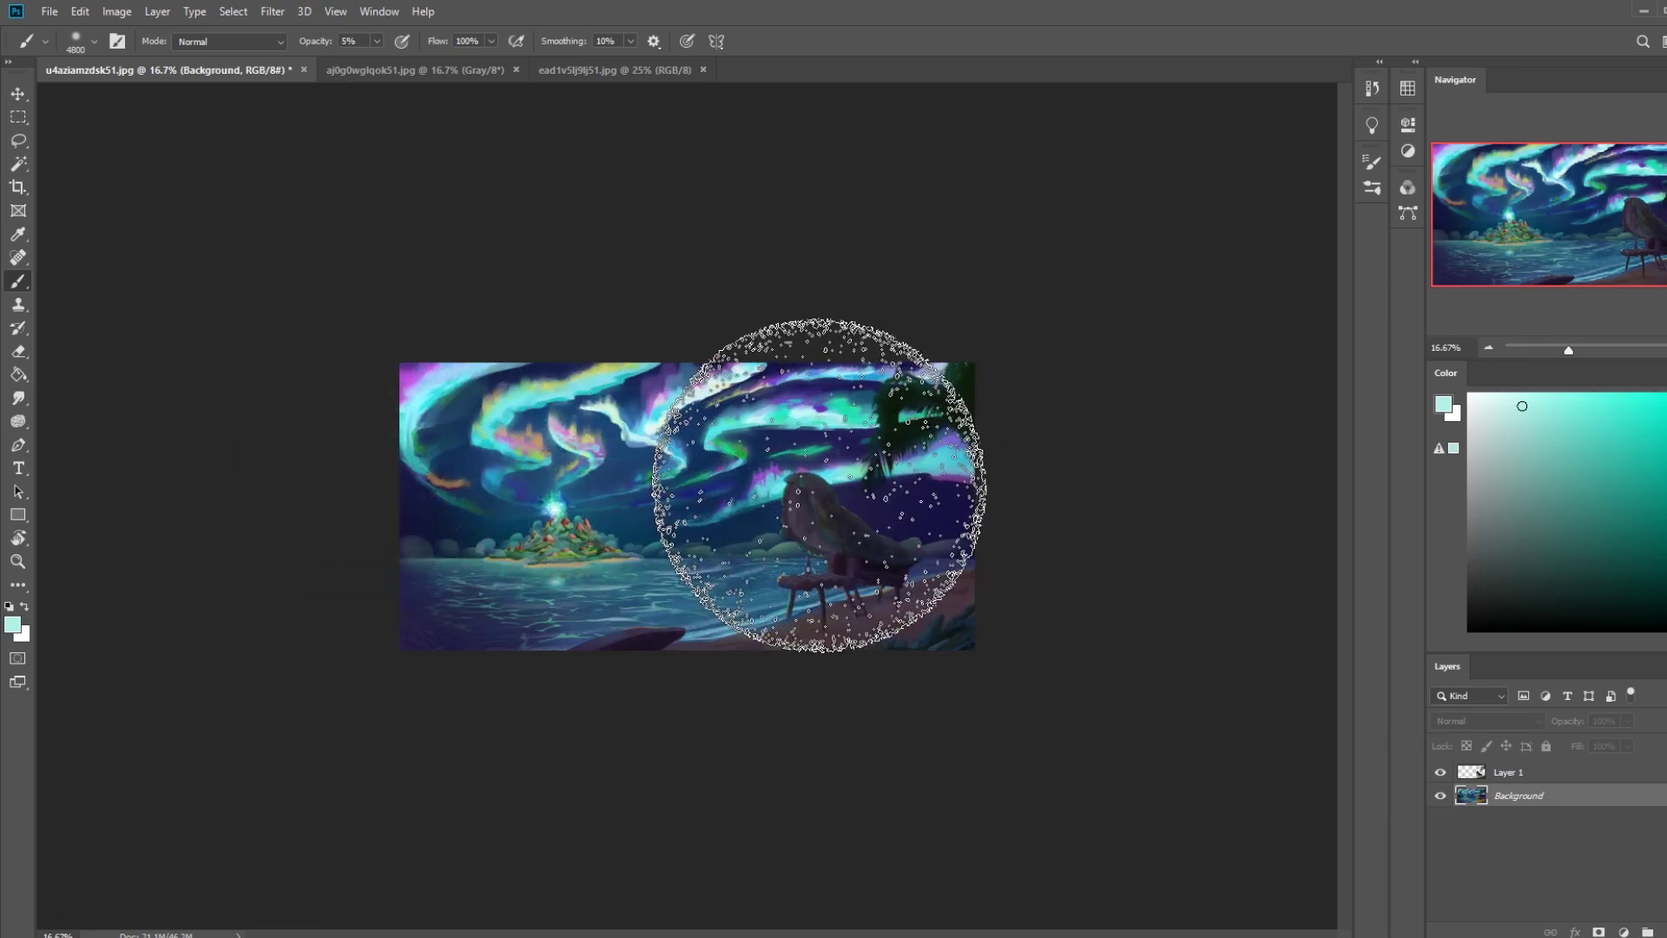
Paint a faint pale cyan glow around the island's light on the Background layer, reducing the brush gradually to 1600 px.
key("bracketleft")
key("bracketleft")
key("bracketleft")
key("bracketleft")
key("bracketleft")
key("bracketleft")
key("bracketleft")
key("bracketleft")
key("bracketleft")
key("bracketleft")
key("bracketleft")
key("bracketleft")
key("bracketleft")
key("bracketleft")
key("bracketleft")
key("bracketleft")
key("bracketleft")
key("bracketleft")
key("bracketleft")
key("bracketleft")
key("bracketleft")
key("bracketleft")
key("bracketleft")
key("bracketleft")
key("bracketleft")
key("bracketleft")
key("bracketleft")
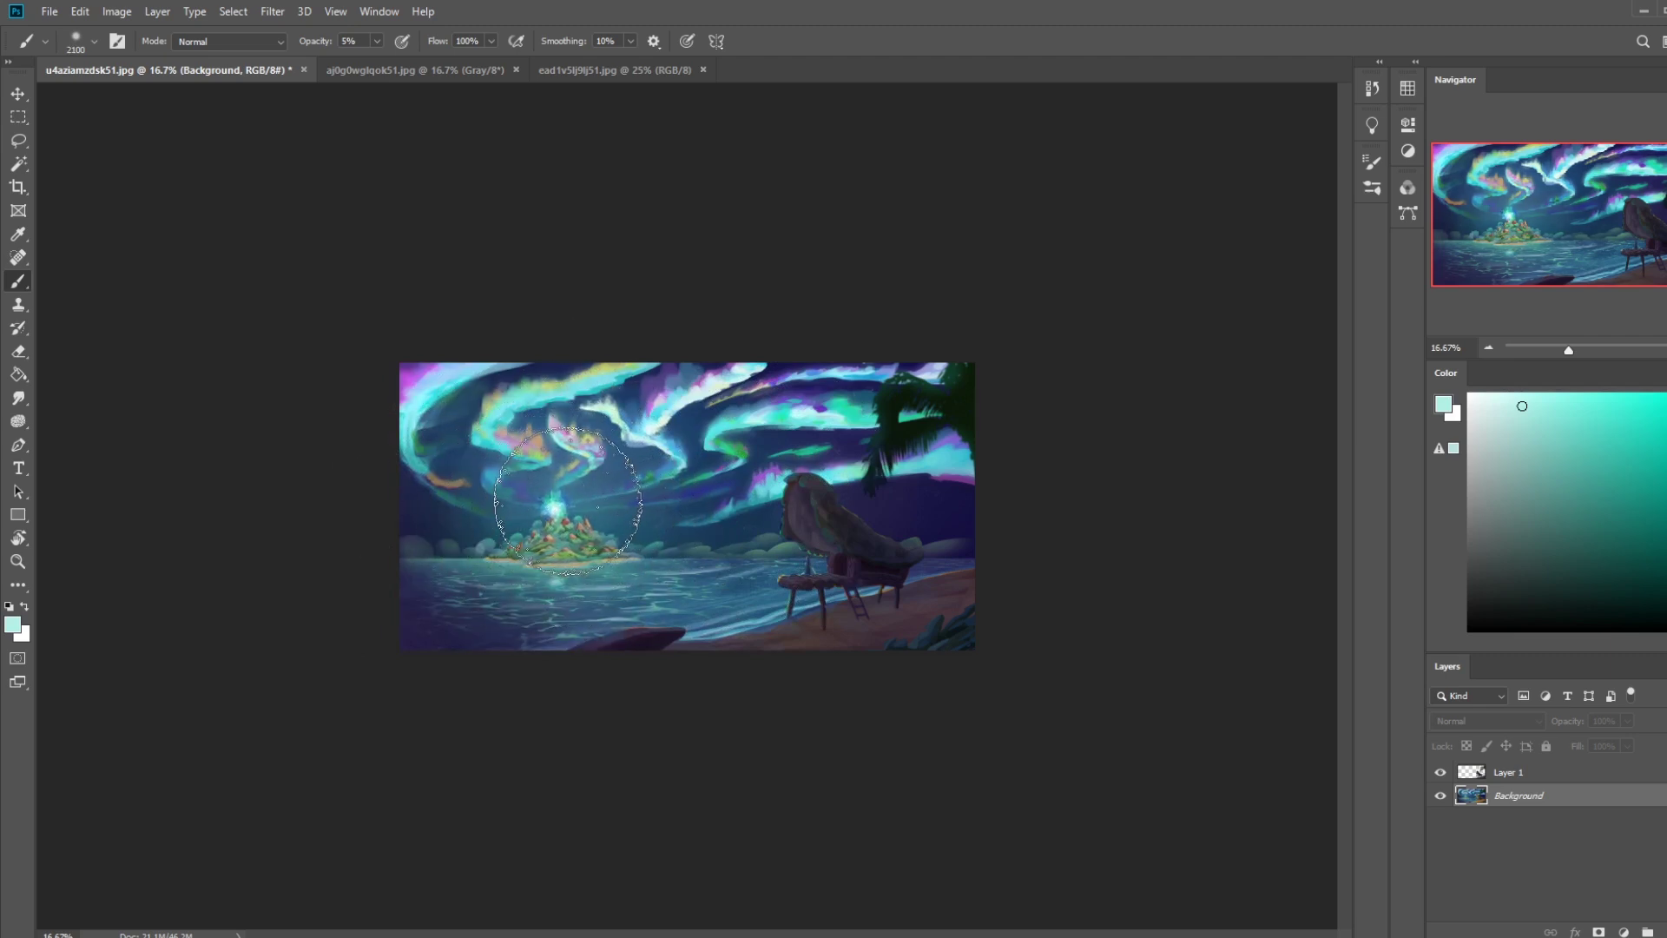
key("bracketleft")
key("bracketleft")
key("bracketleft")
key("bracketleft")
key("bracketleft")
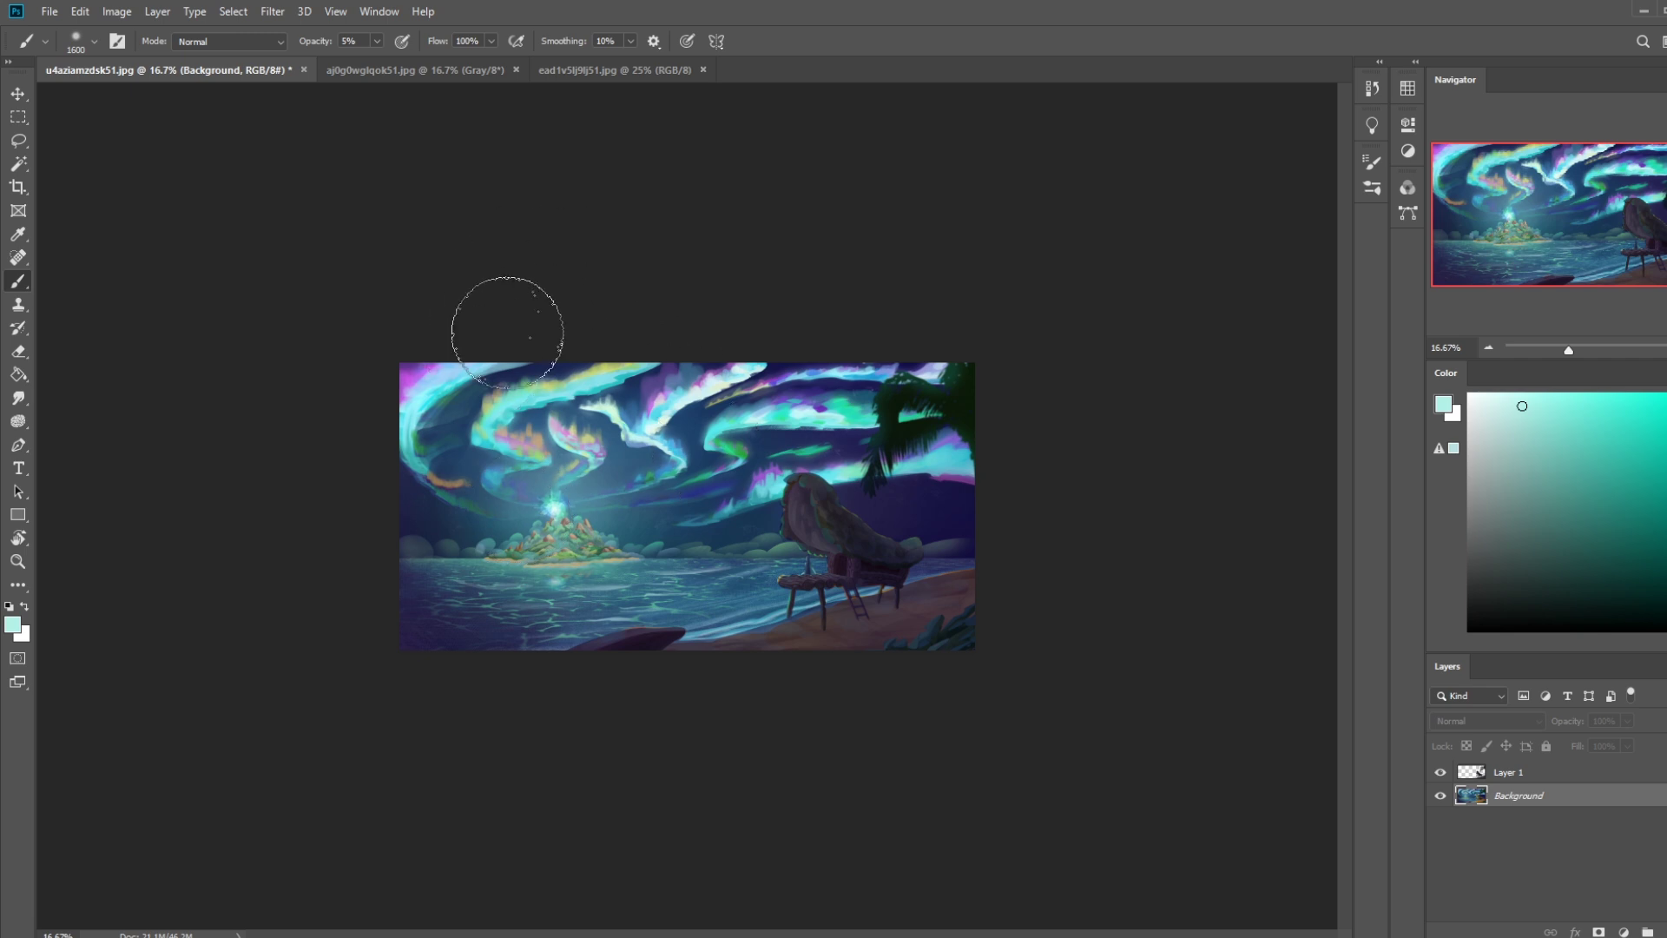
Set the brush mode to Color Dodge, enlarge the brush to 2800 px and brighten the area around the island's light.
left_click(230, 41)
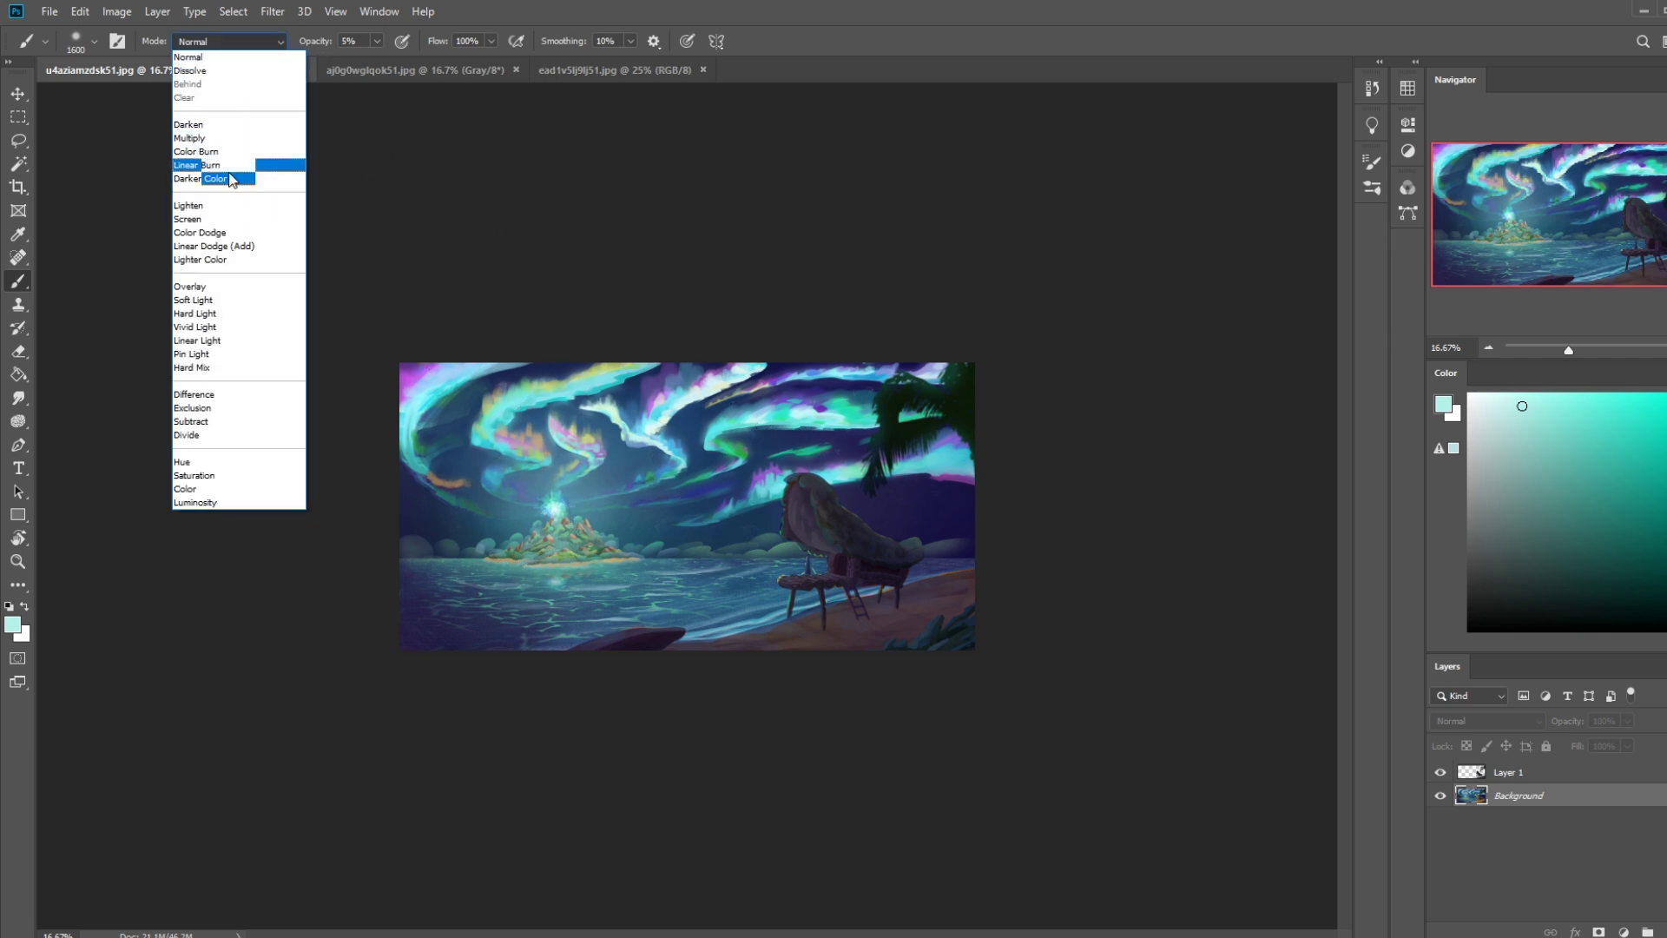
left_click(200, 233)
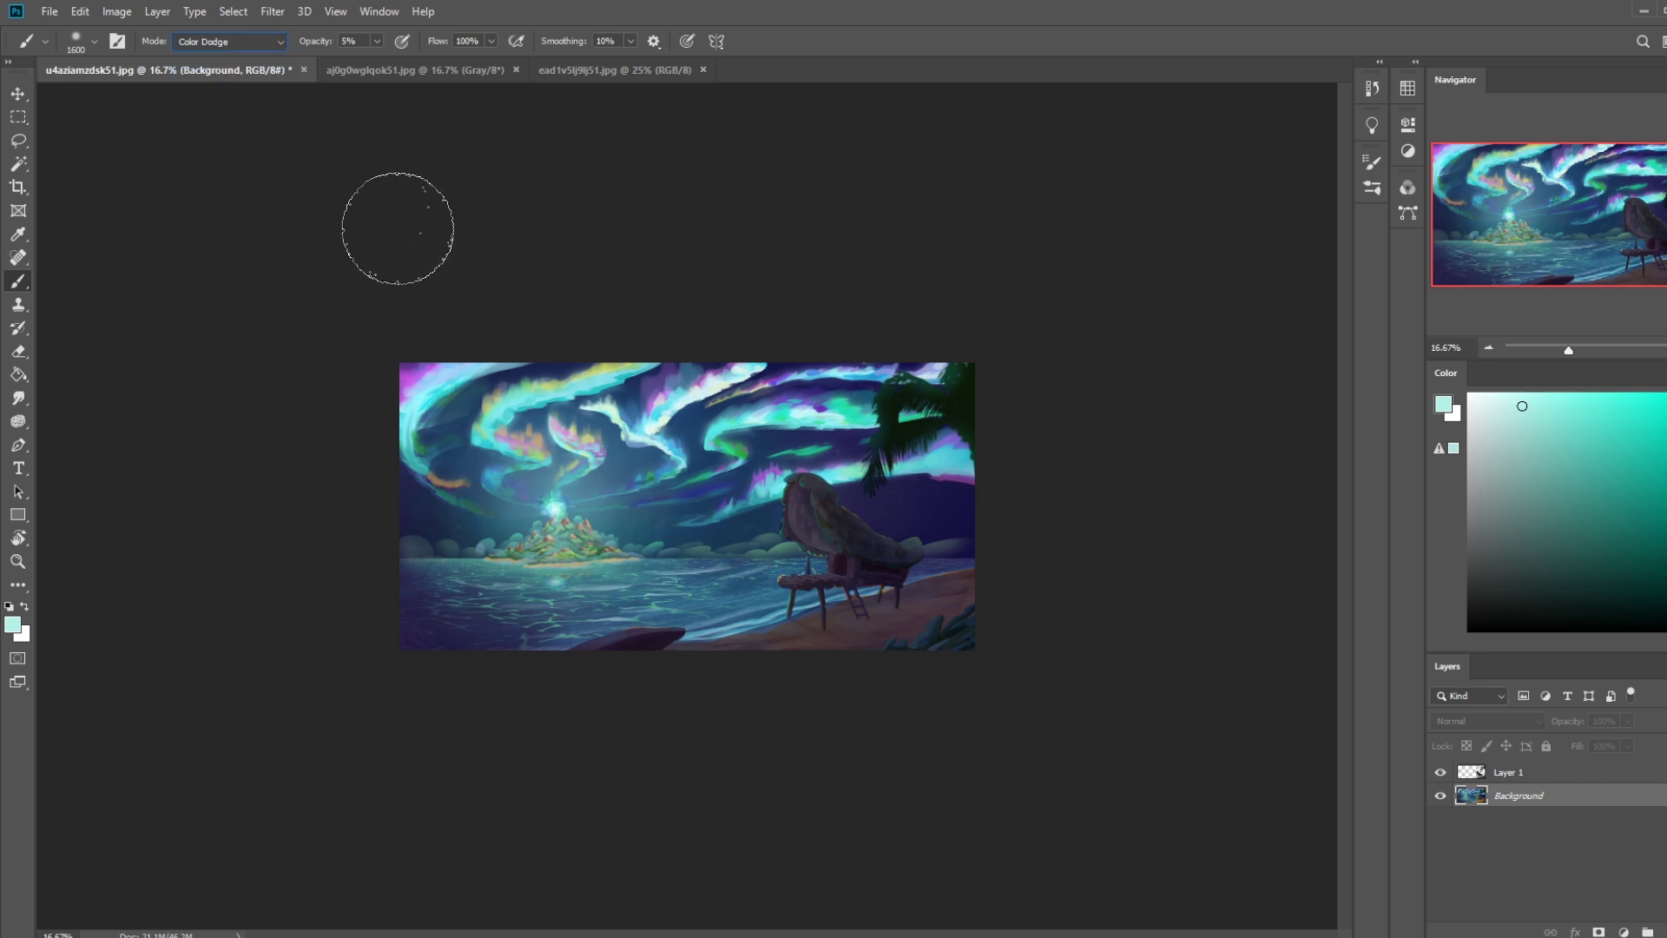
key("bracketright")
key("bracketright")
key("bracketright")
key("bracketright")
key("bracketright")
key("bracketright")
key("bracketright")
key("bracketright")
key("bracketright")
key("bracketright")
key("bracketright")
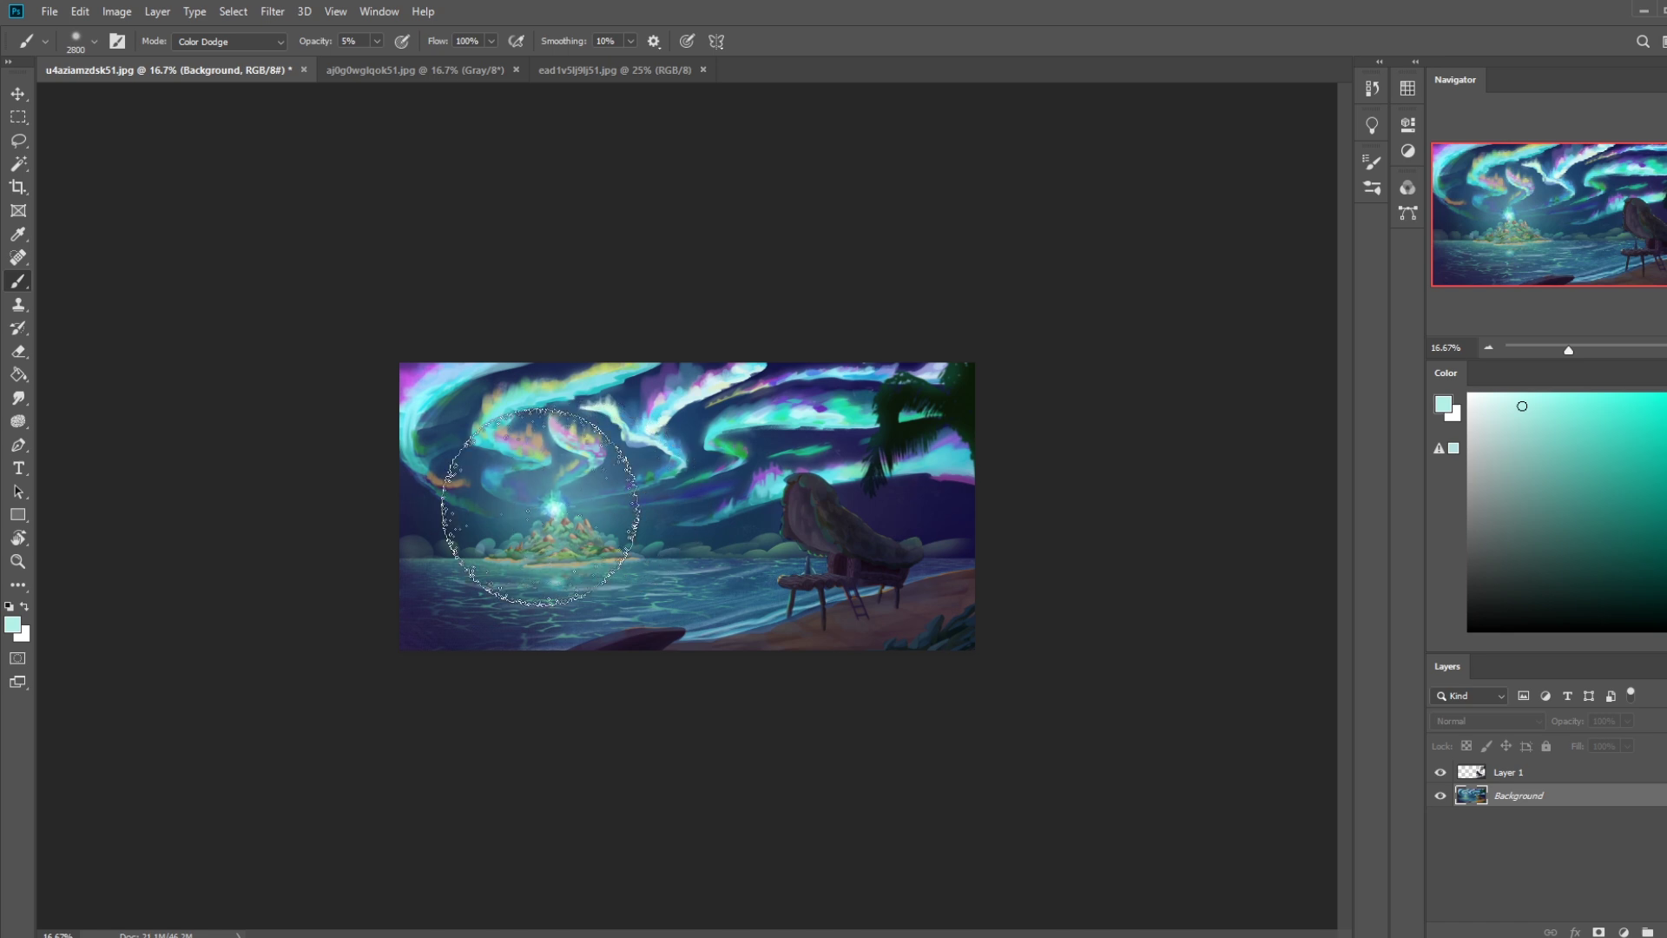
Intensify the glow on the island and its light with Color Dodge strokes, reducing the brush gradually to 700 px.
key("bracketleft")
key("bracketleft")
key("bracketleft")
key("bracketleft")
key("bracketleft")
key("bracketleft")
key("bracketleft")
key("bracketleft")
key("bracketleft")
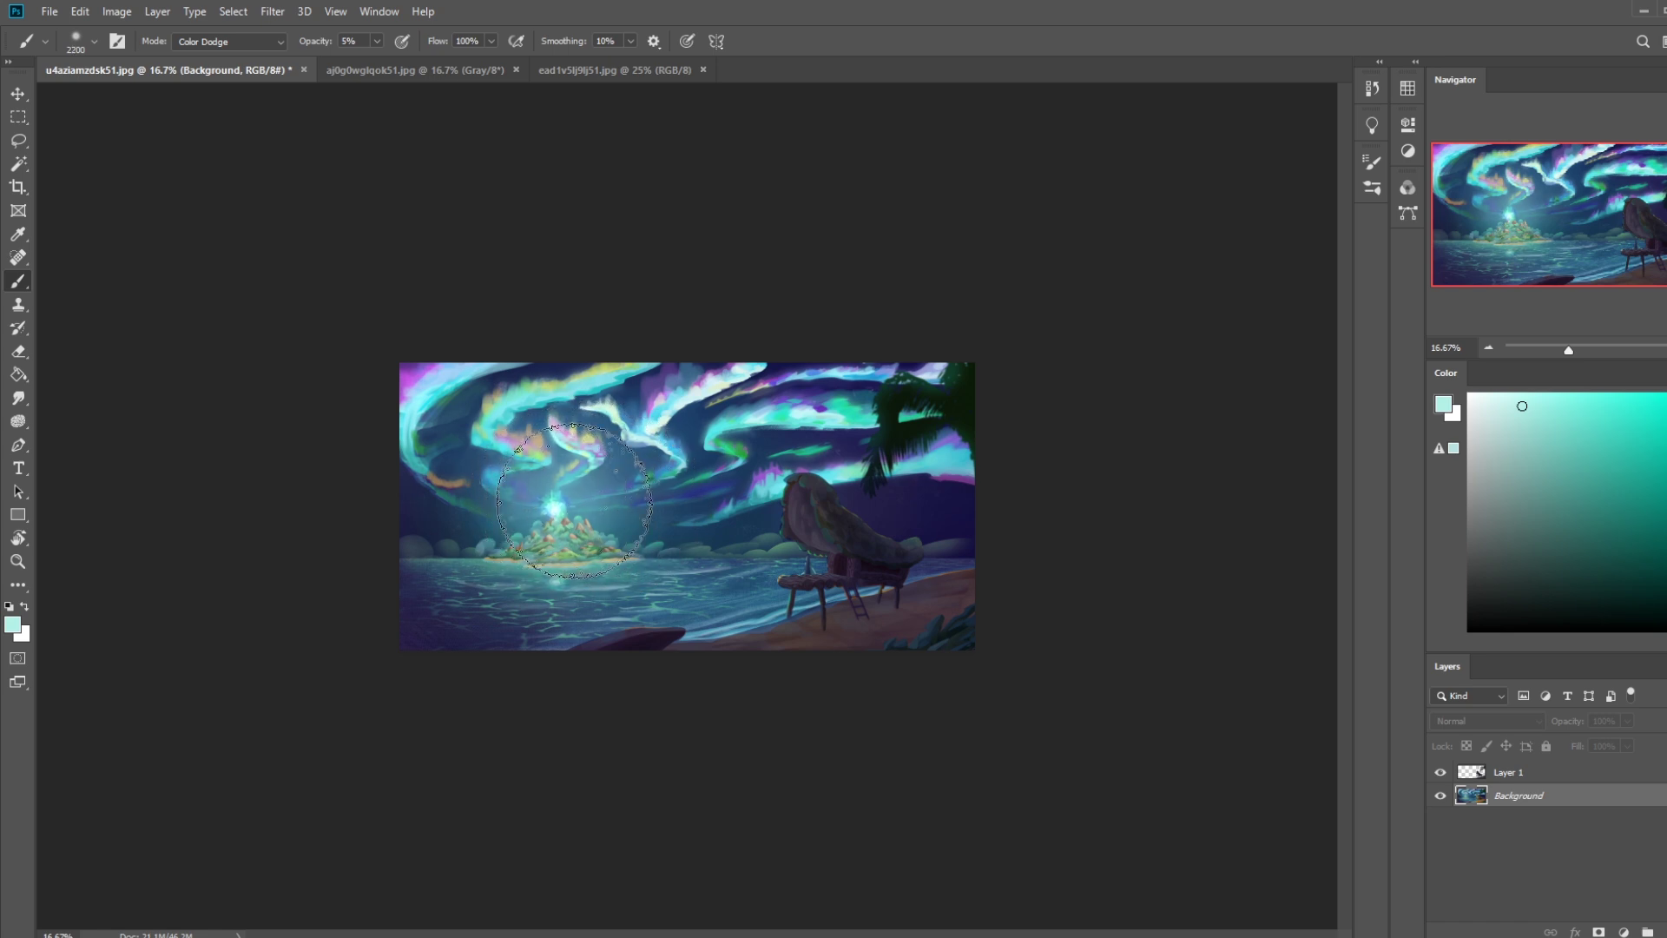
key("bracketleft")
key("bracketleft")
key("bracketleft")
key("bracketleft")
key("bracketleft")
key("bracketleft")
key("bracketleft")
key("bracketleft")
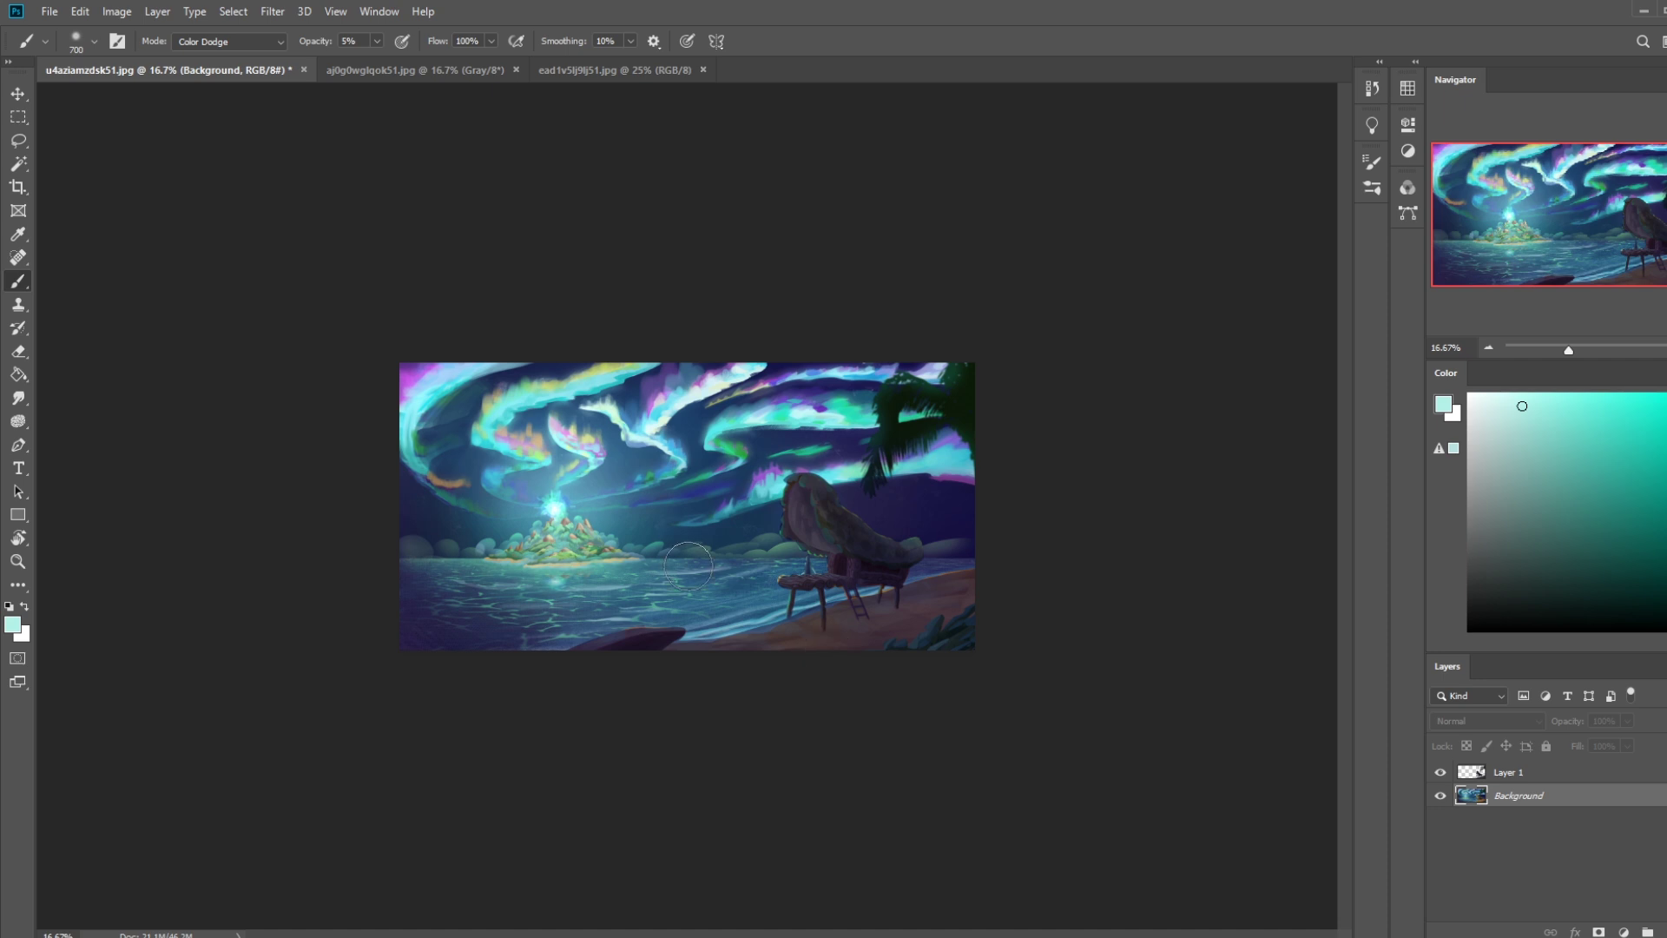
Compare the original snapshot with the latest brush state twice through the painting's History, ending on the edited version and closing the History.
left_click(1371, 88)
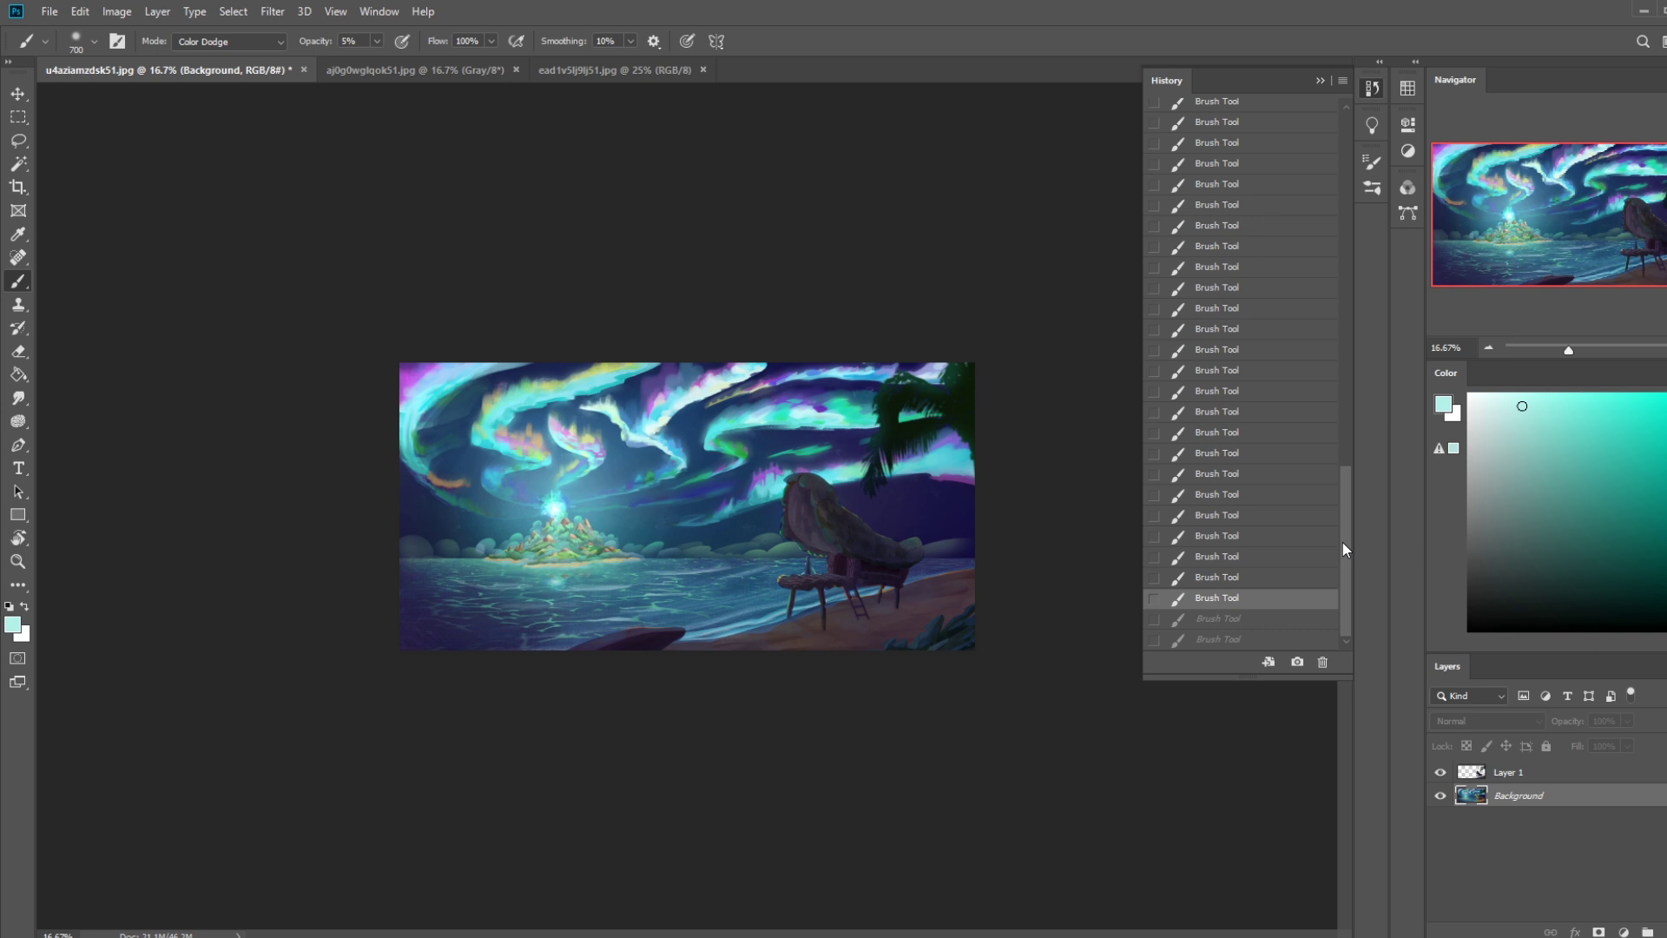
left_click_drag(1343, 542, 1342, 173)
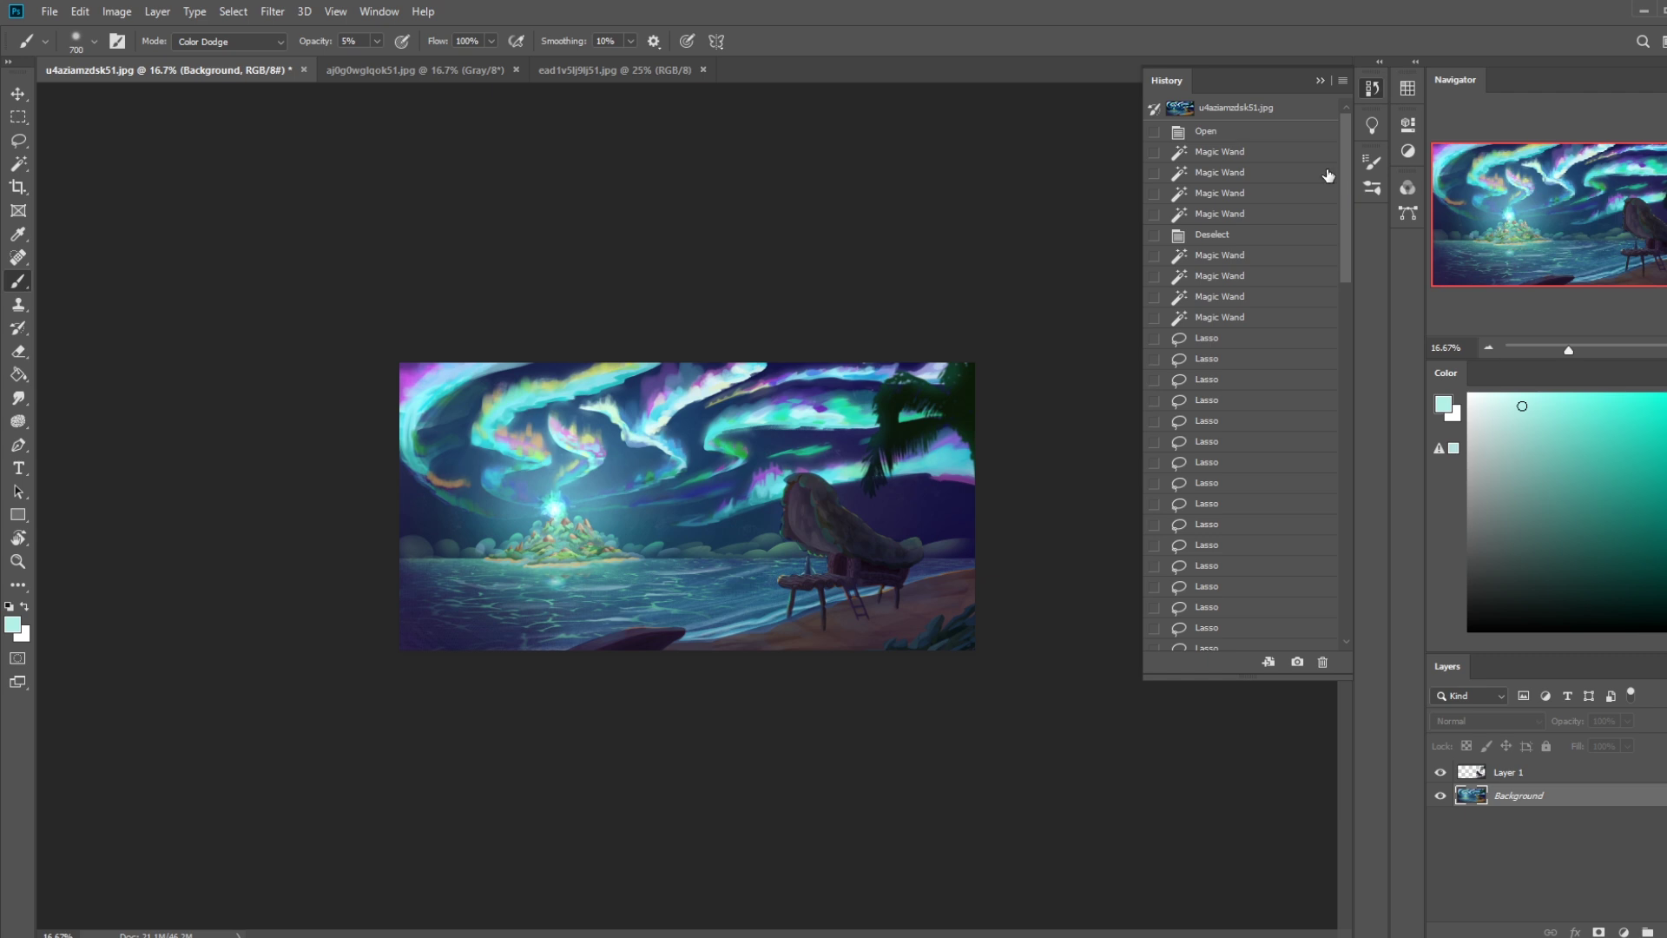
left_click(1292, 110)
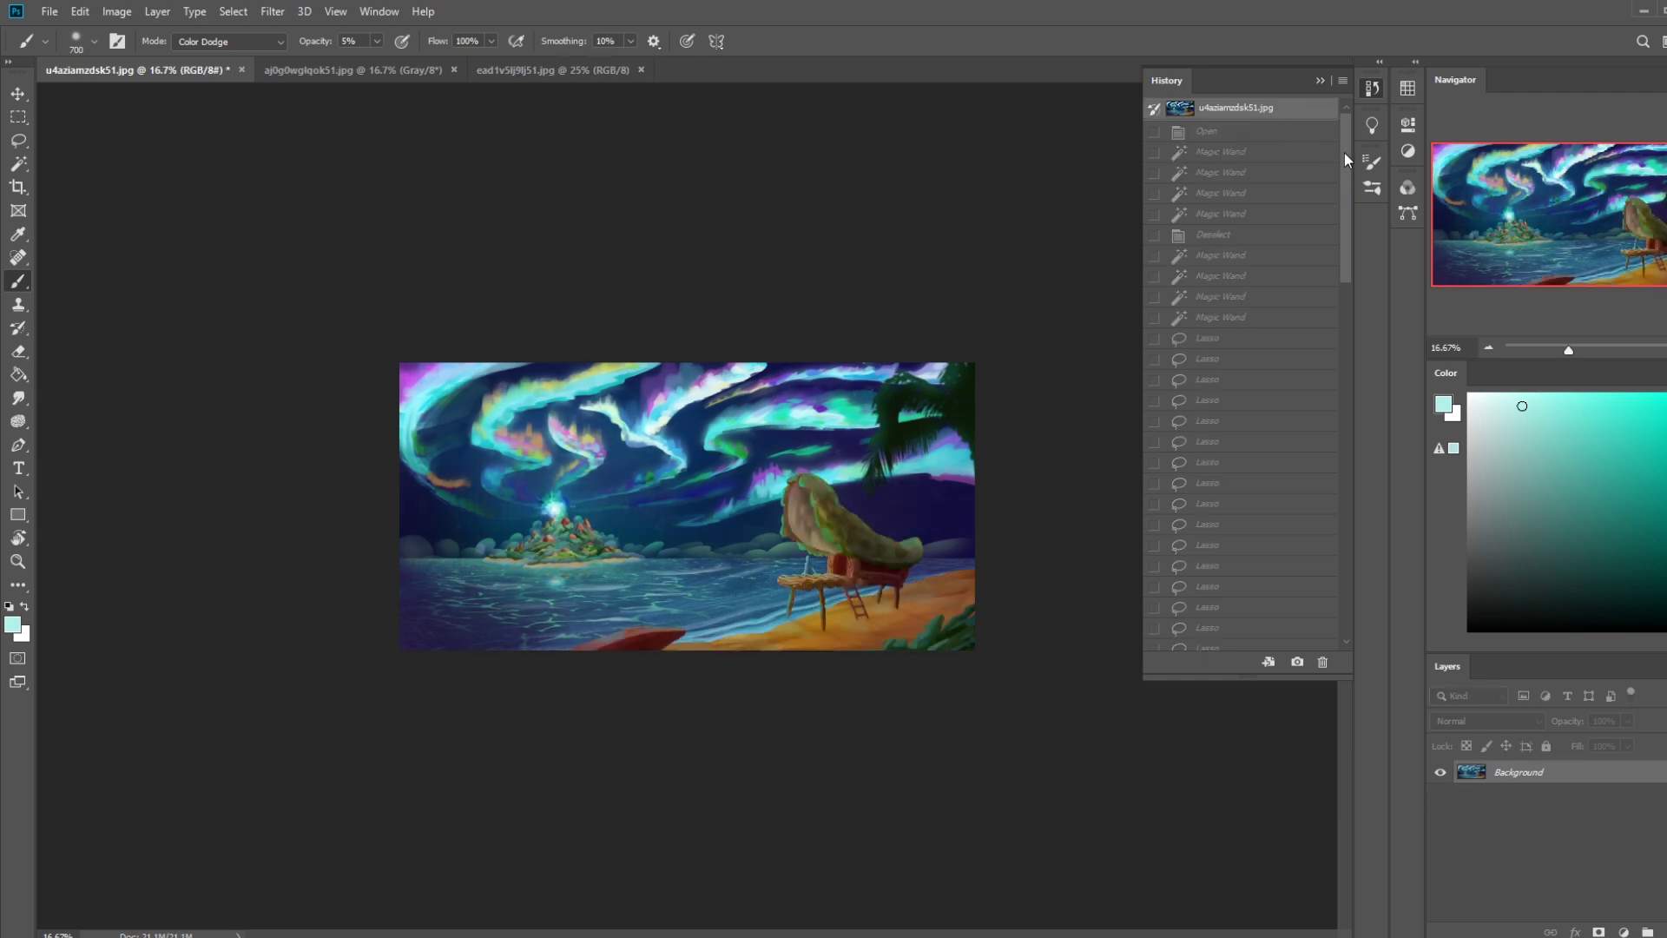
left_click_drag(1345, 152, 1379, 518)
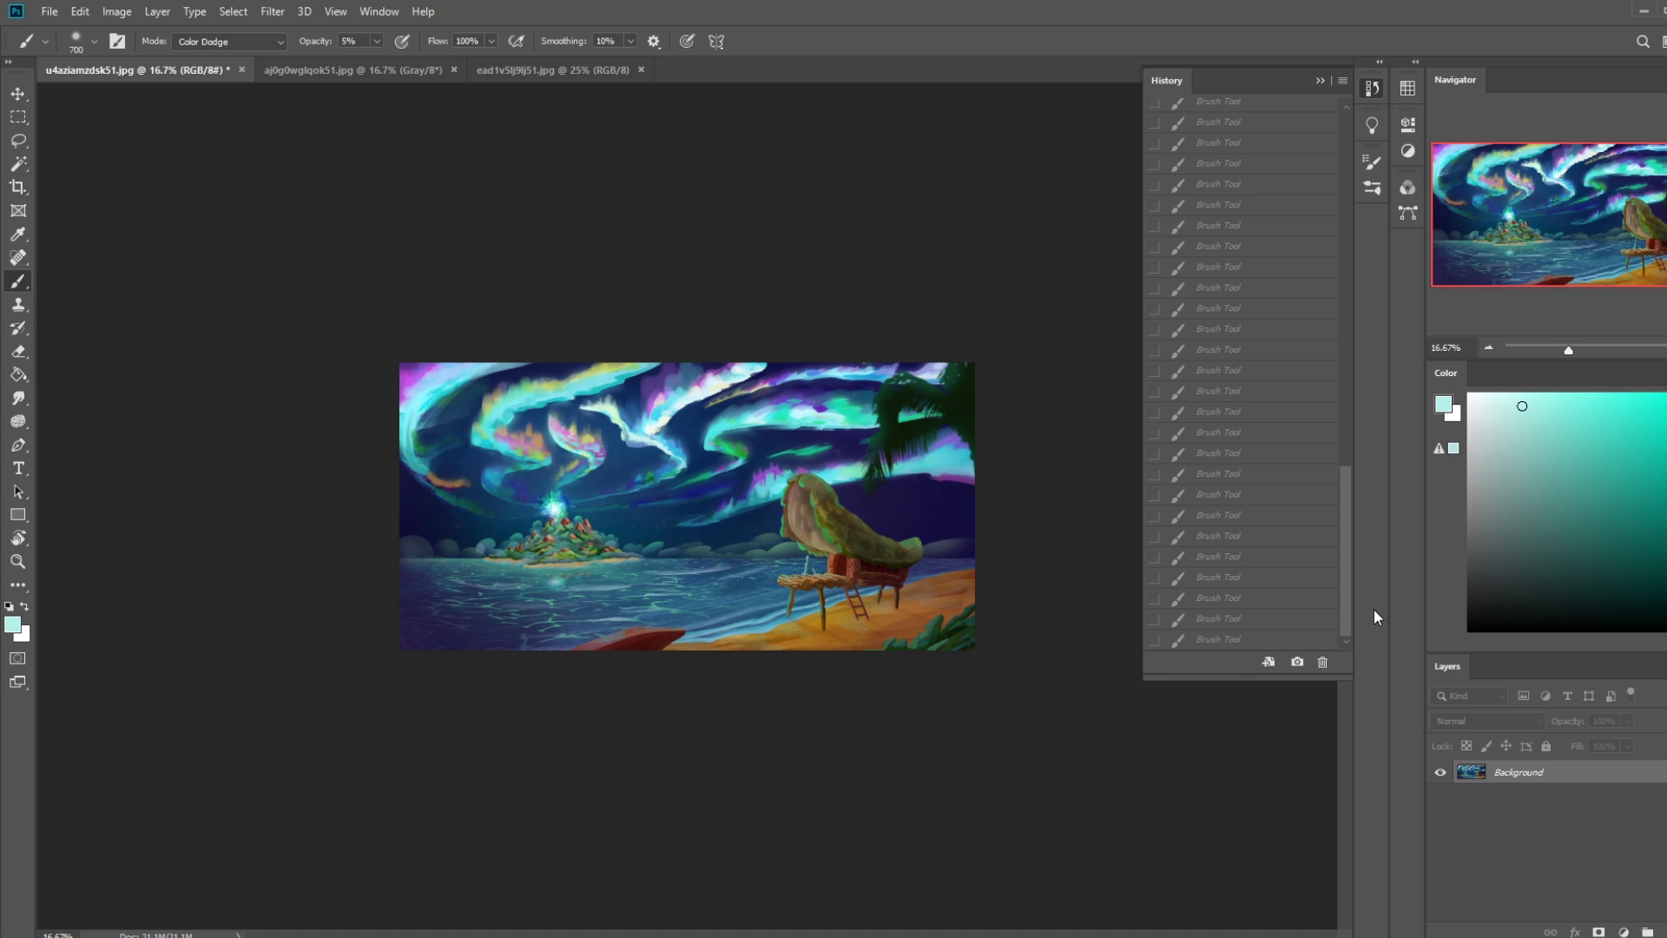
left_click(1227, 641)
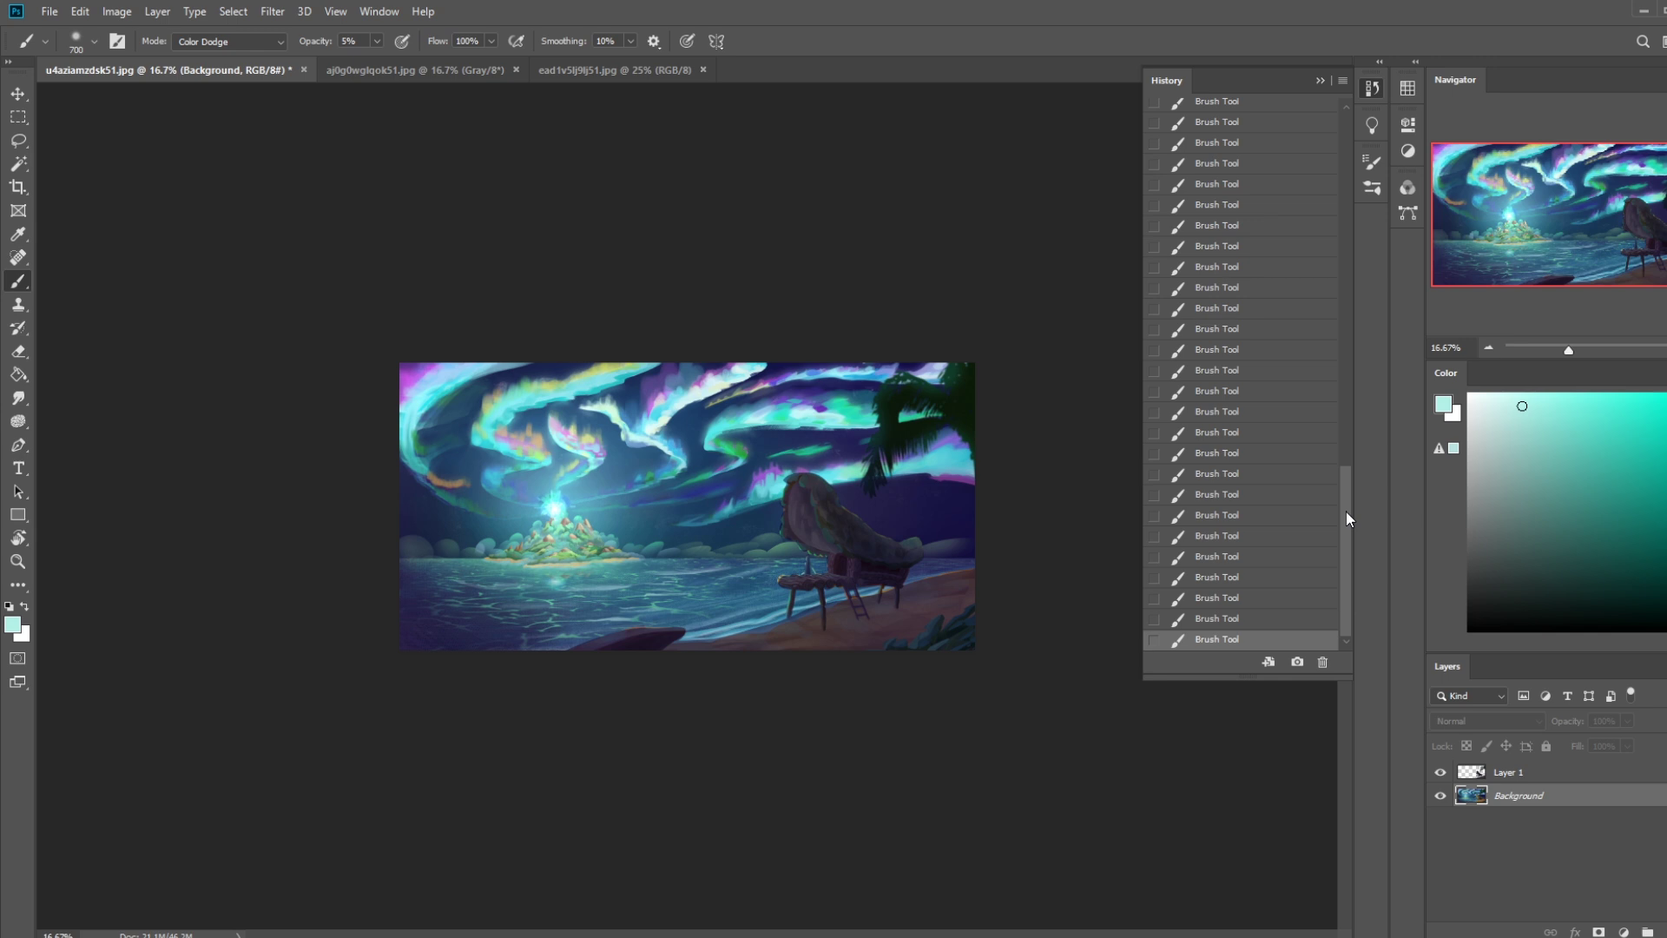
left_click_drag(1346, 595, 1349, 208)
left_click(1287, 116)
left_click_drag(1346, 131, 1385, 593)
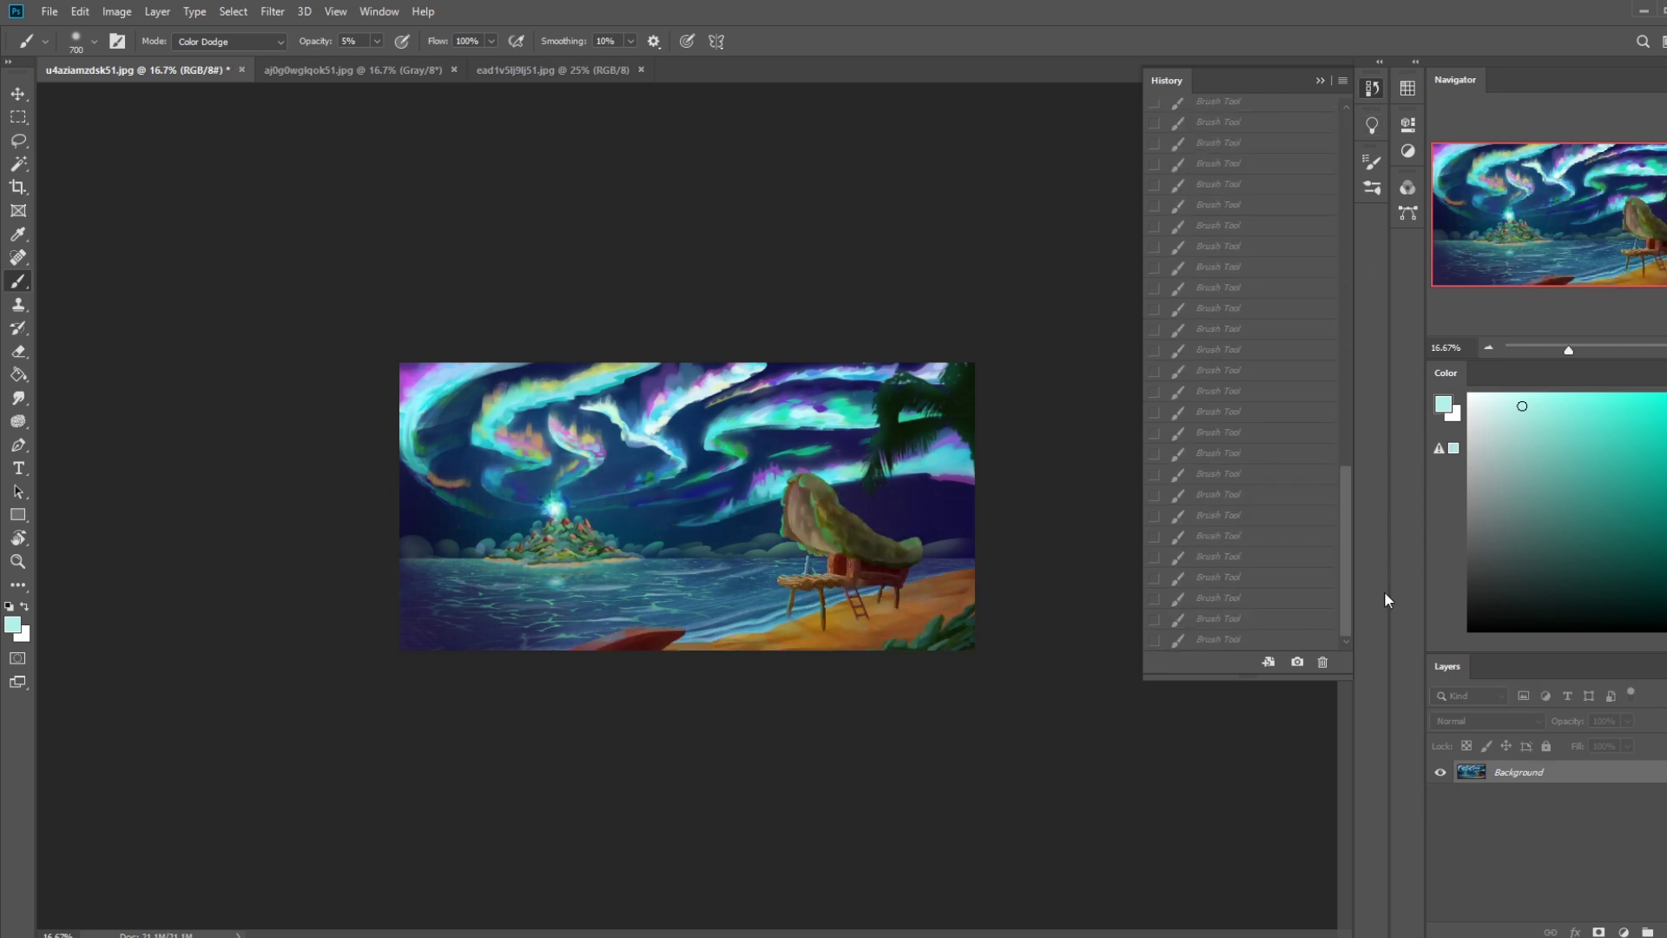
left_click(1220, 640)
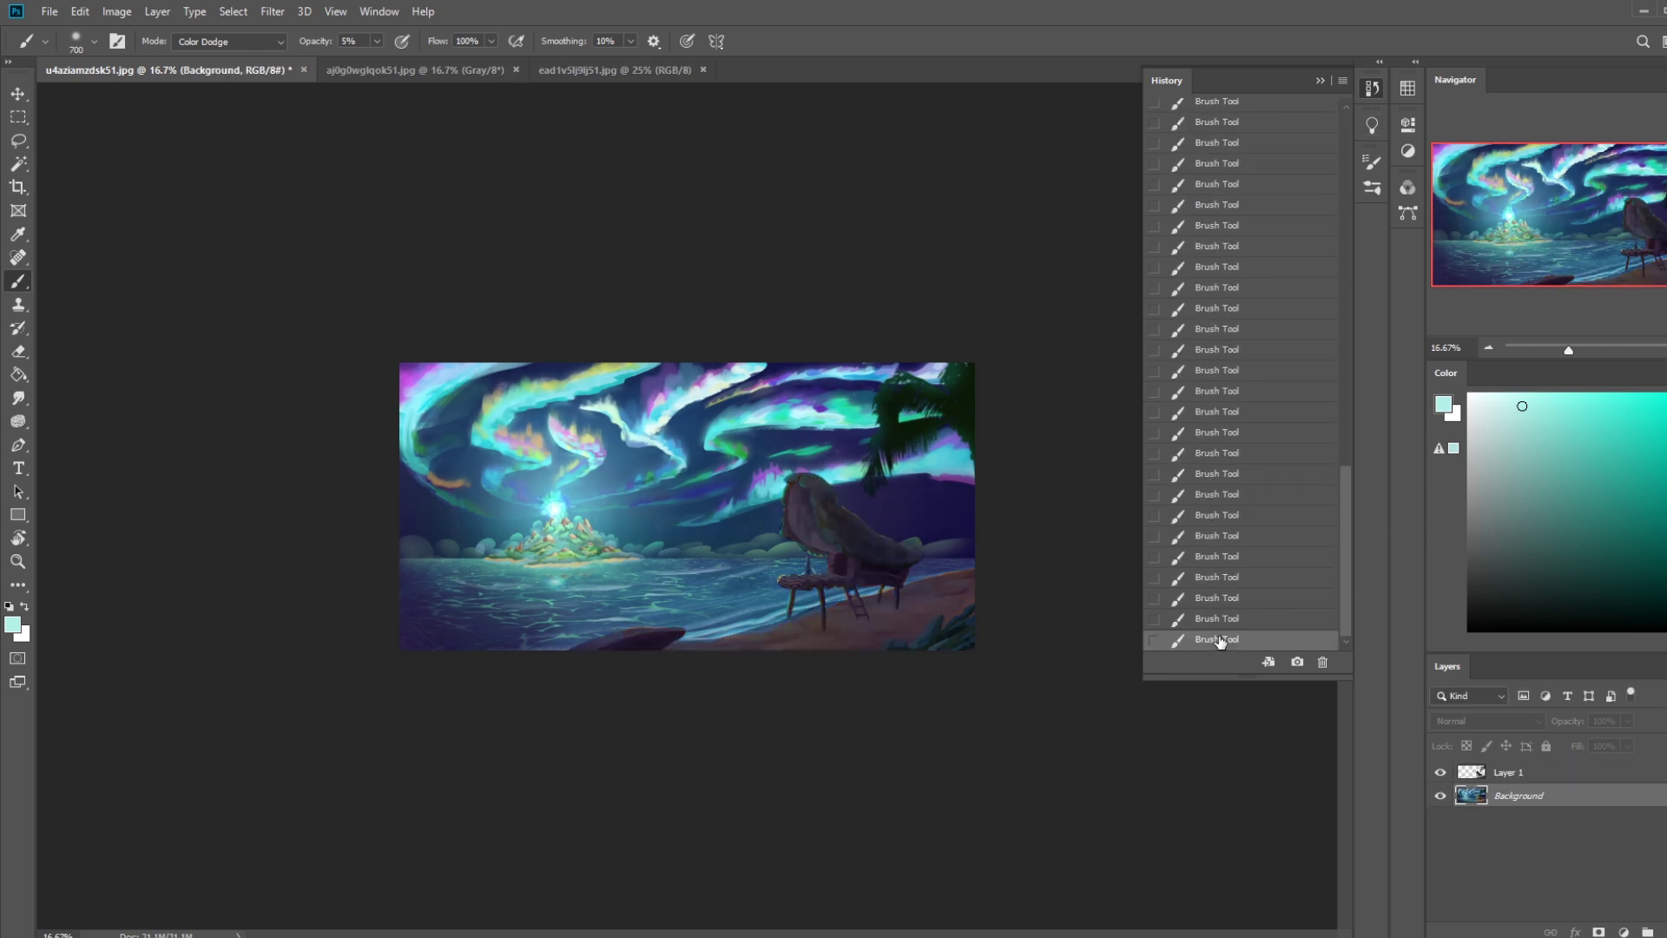
left_click(1320, 81)
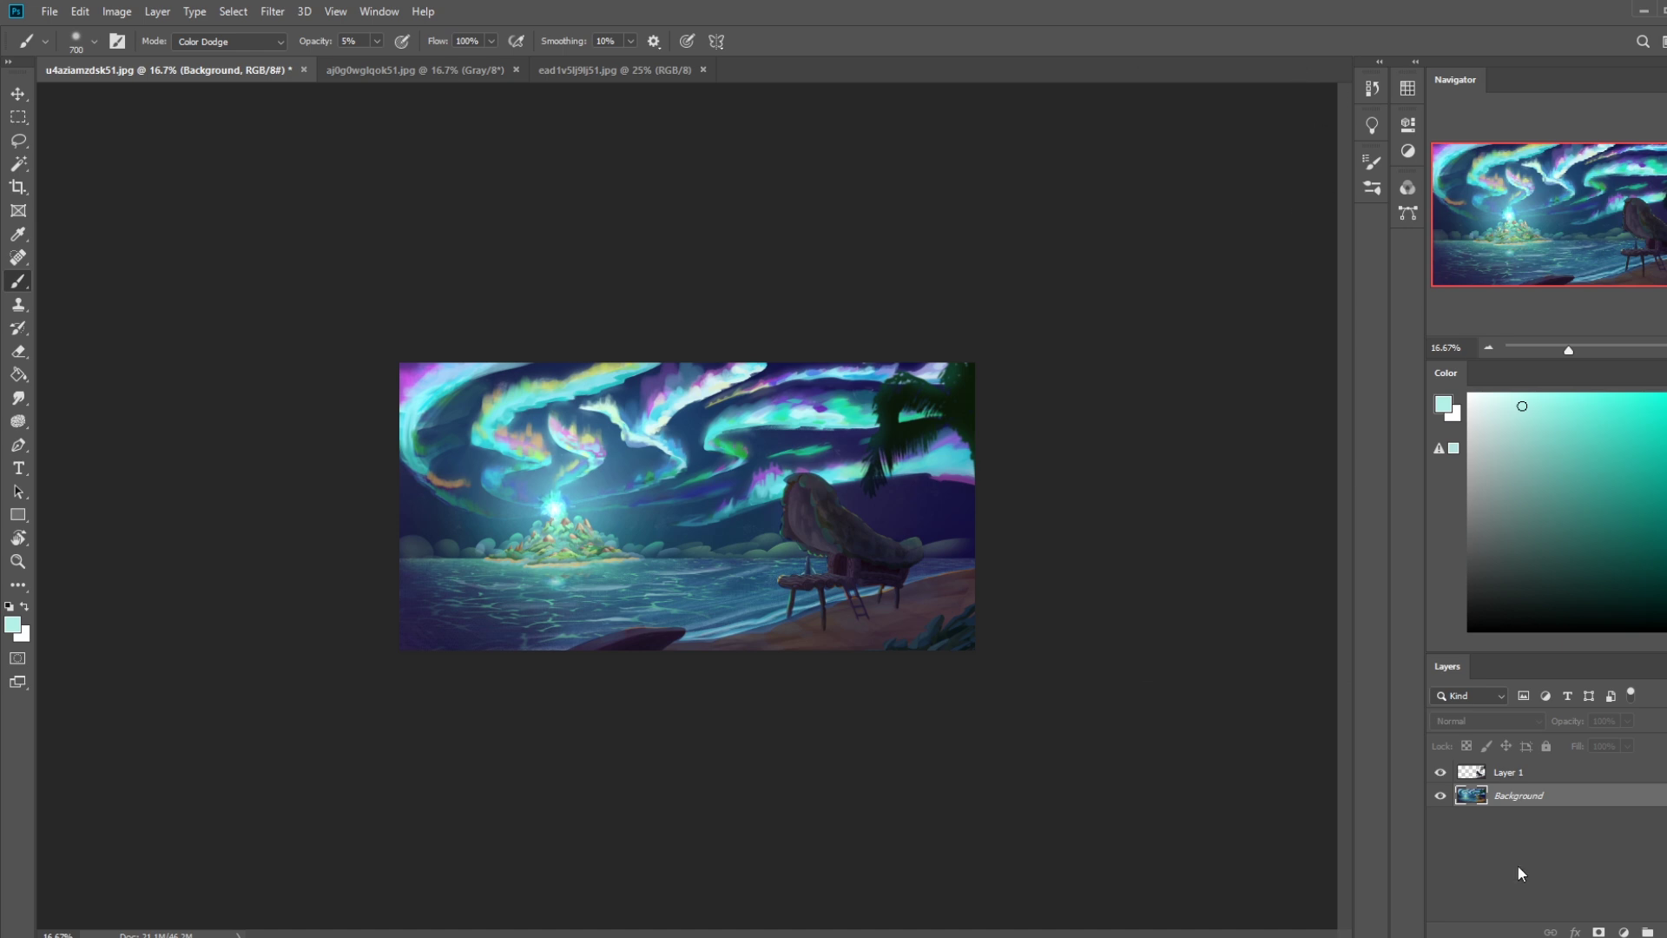
Make Layer 1 with the foreground shapes active and switch to the Rectangular Marquee tool.
left_click(1535, 775)
key("m")
right_click(817, 490)
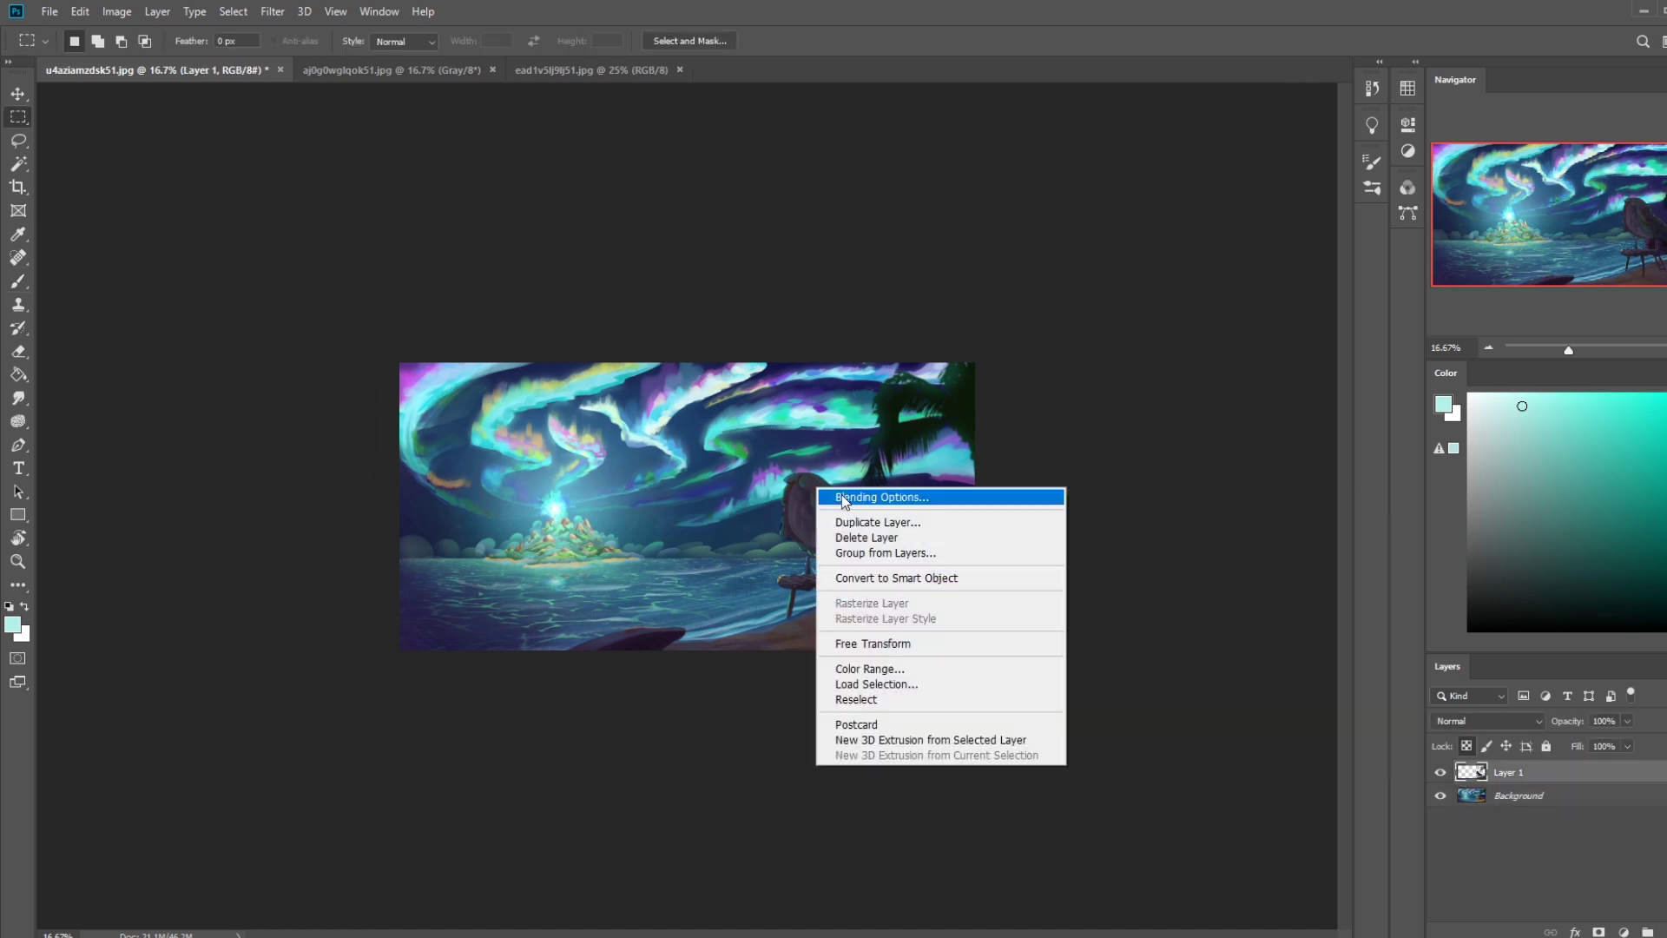
left_click(1460, 765)
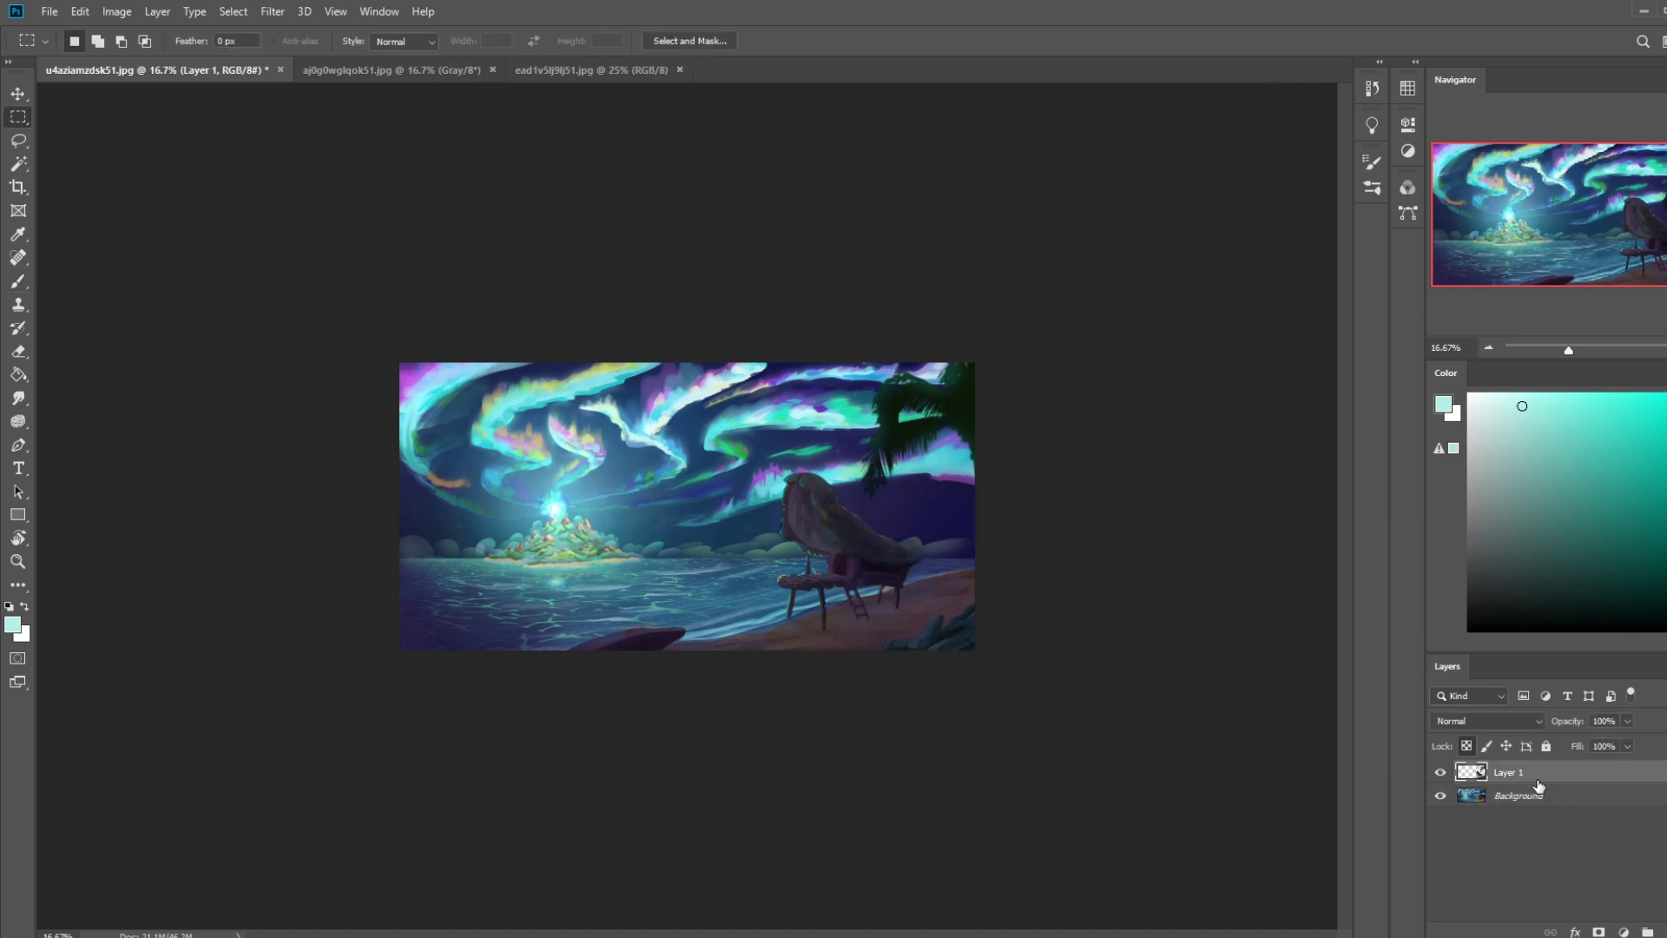
Try darkening the foreground shapes on Layer 1 with Hue/Saturation at a lightness of -53.
key("ctrl+u")
left_click_drag(1355, 524, 1386, 482)
type("0")
left_click_drag(1337, 527, 1309, 523)
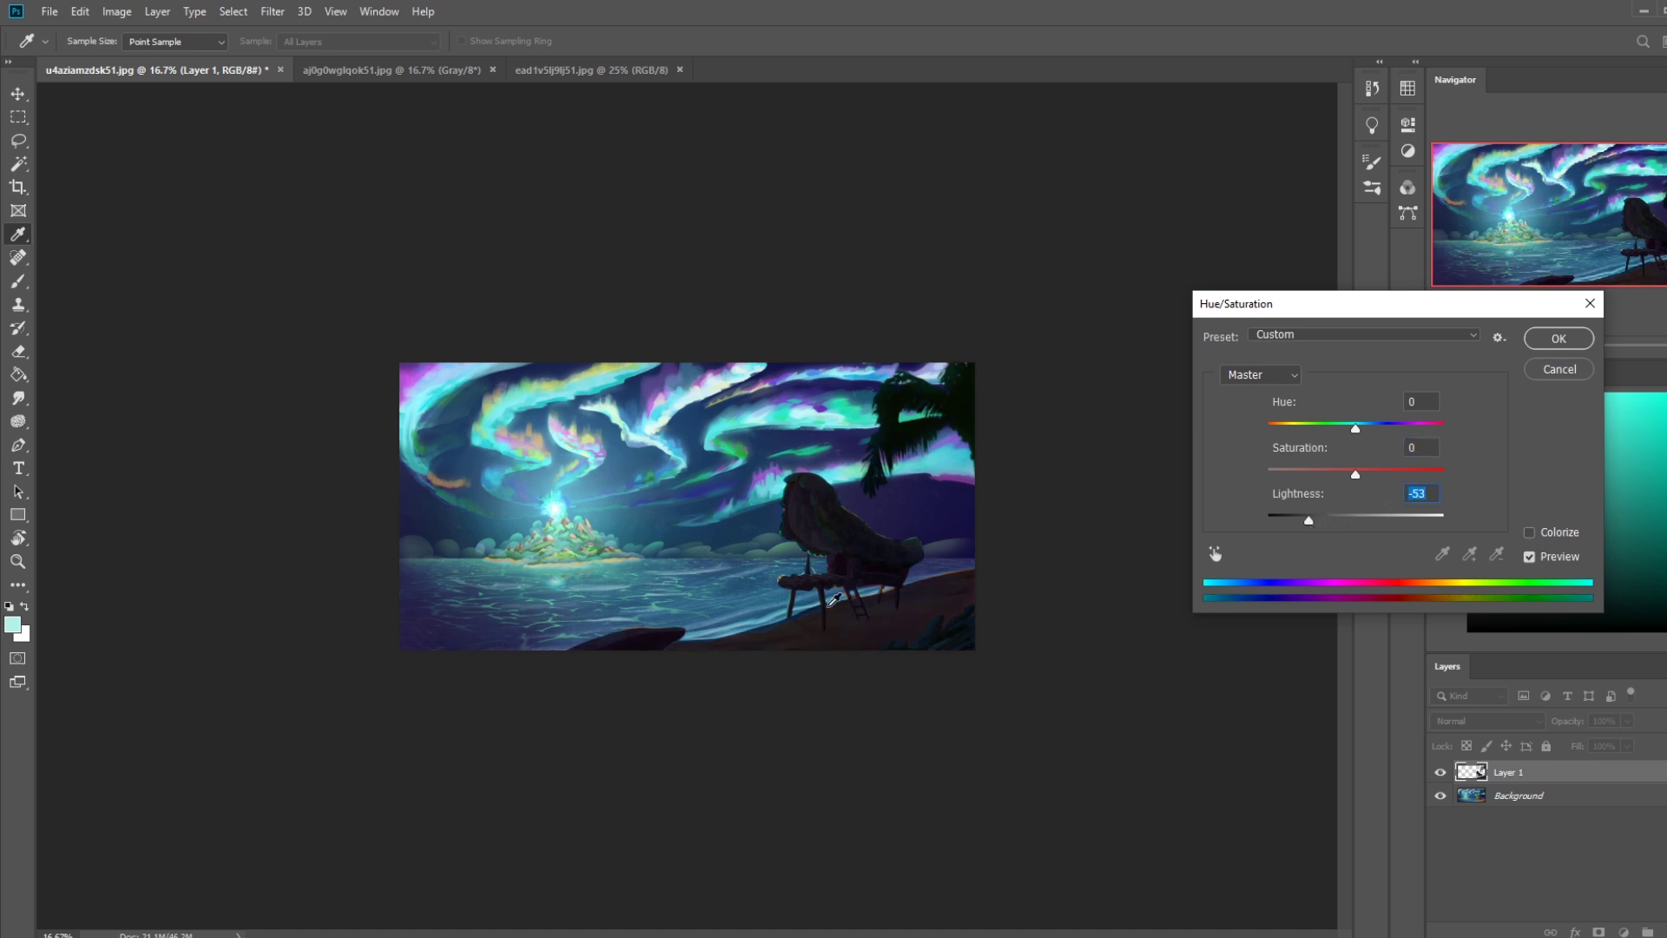
left_click(1563, 371)
Raise the saturation of Layer 1 to about +29 with Hue/Saturation, keeping its lightness close to the original.
key("ctrl+u")
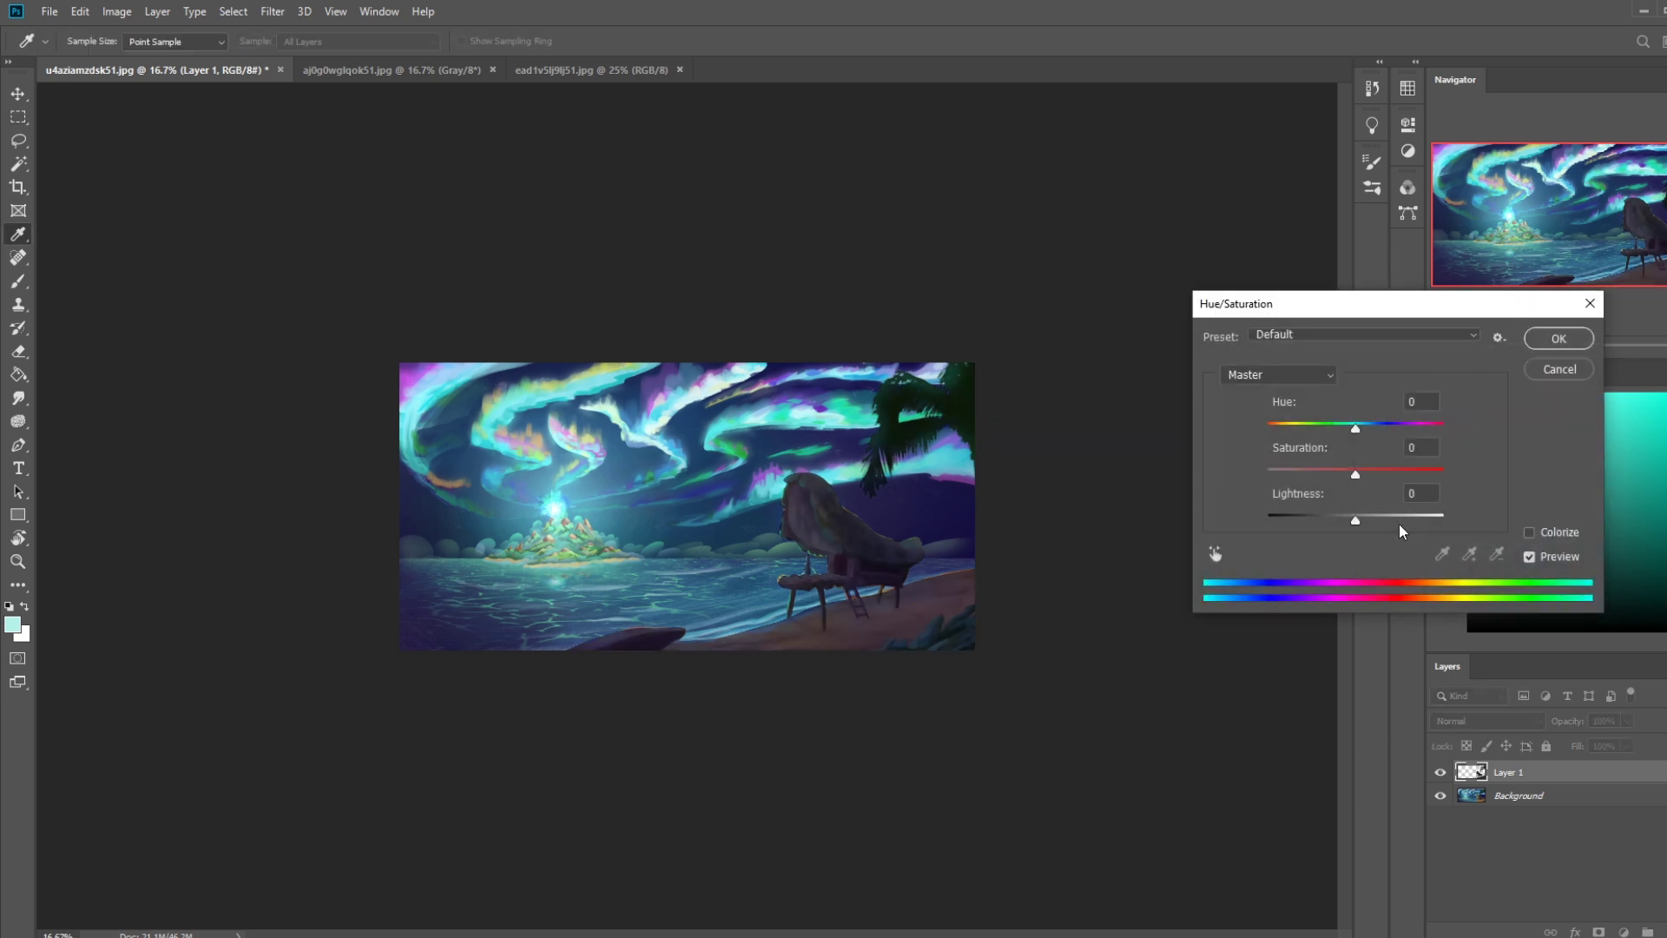
left_click_drag(1358, 521, 1350, 523)
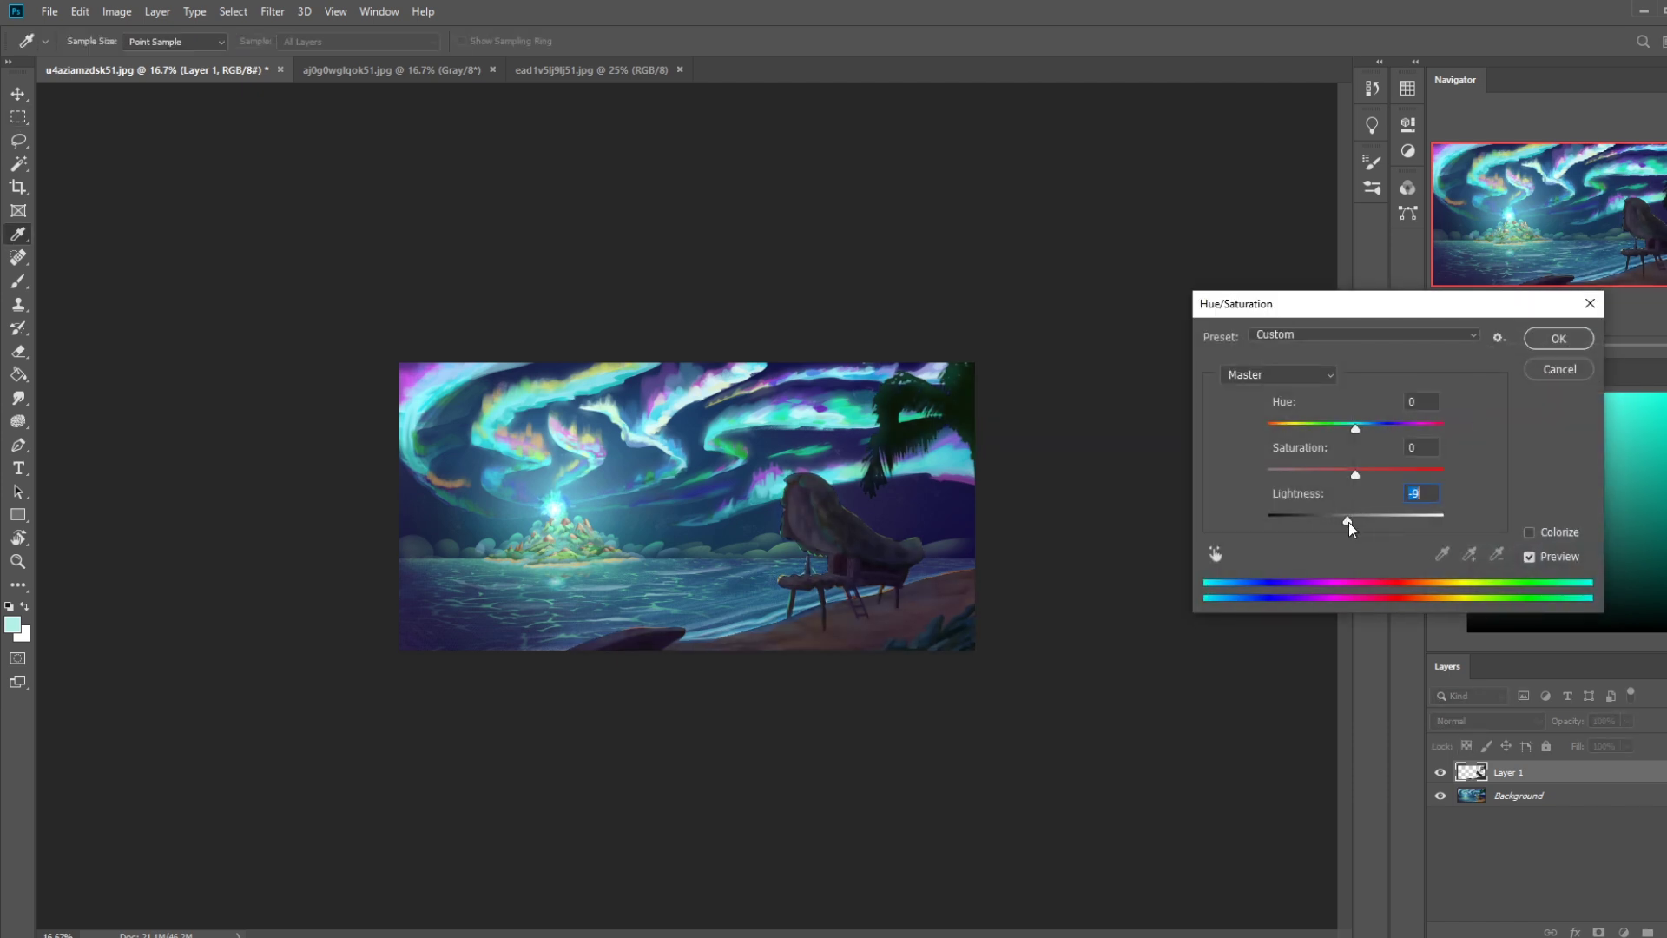
left_click_drag(1355, 474, 1453, 482)
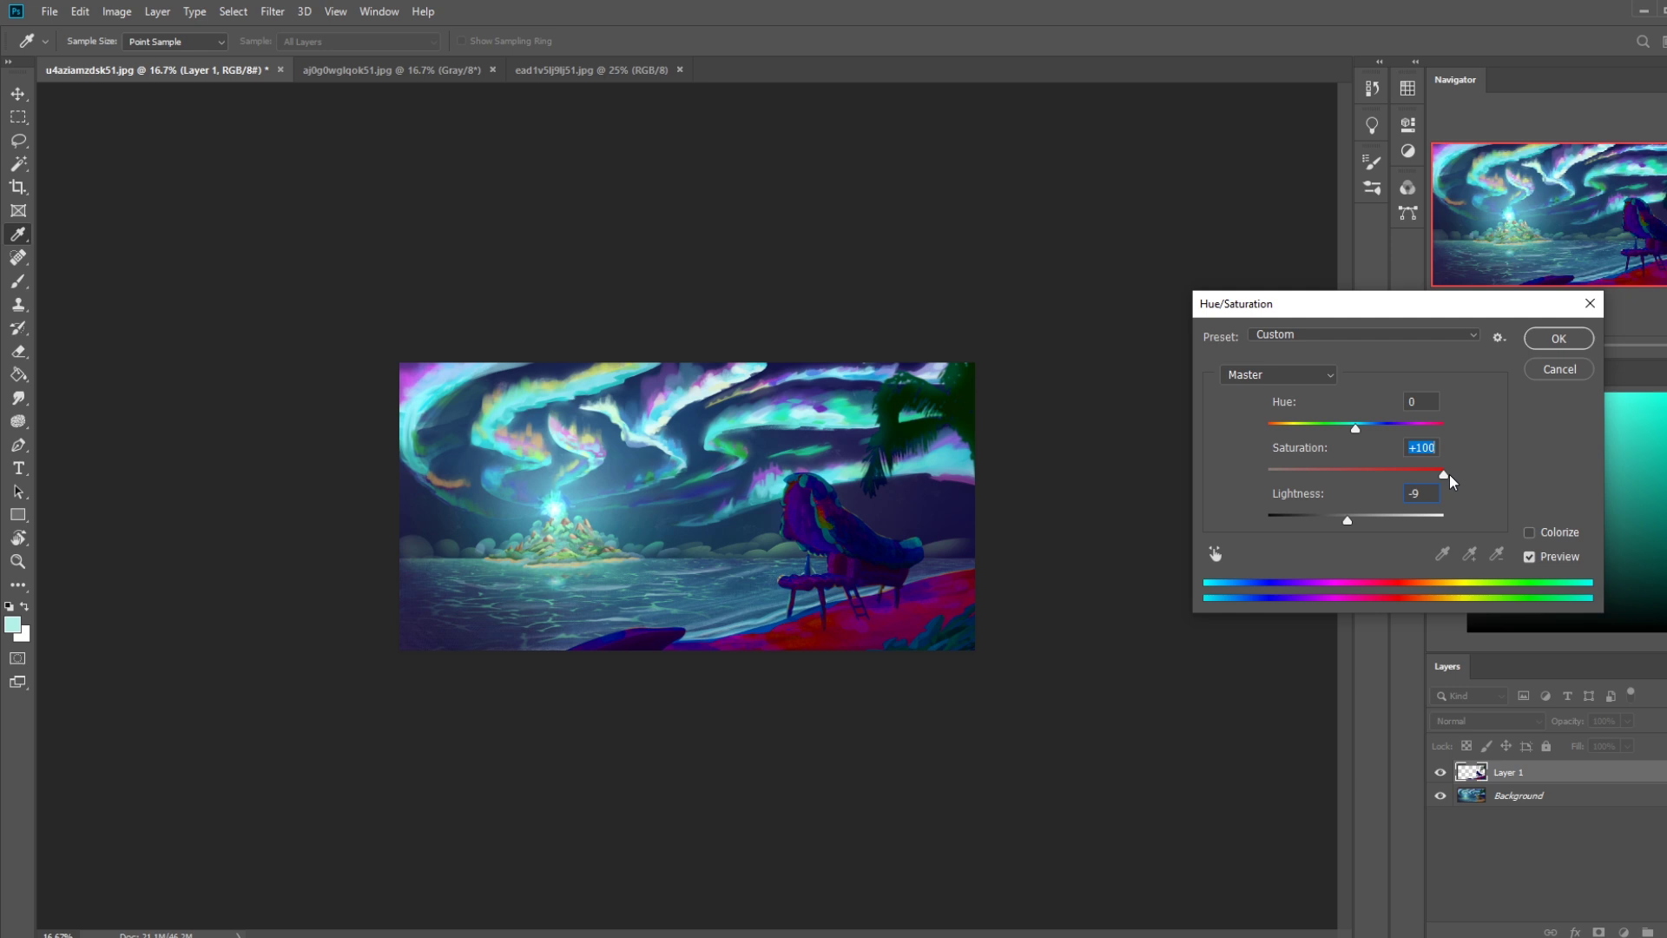
type("0")
left_click_drag(1353, 477, 1375, 475)
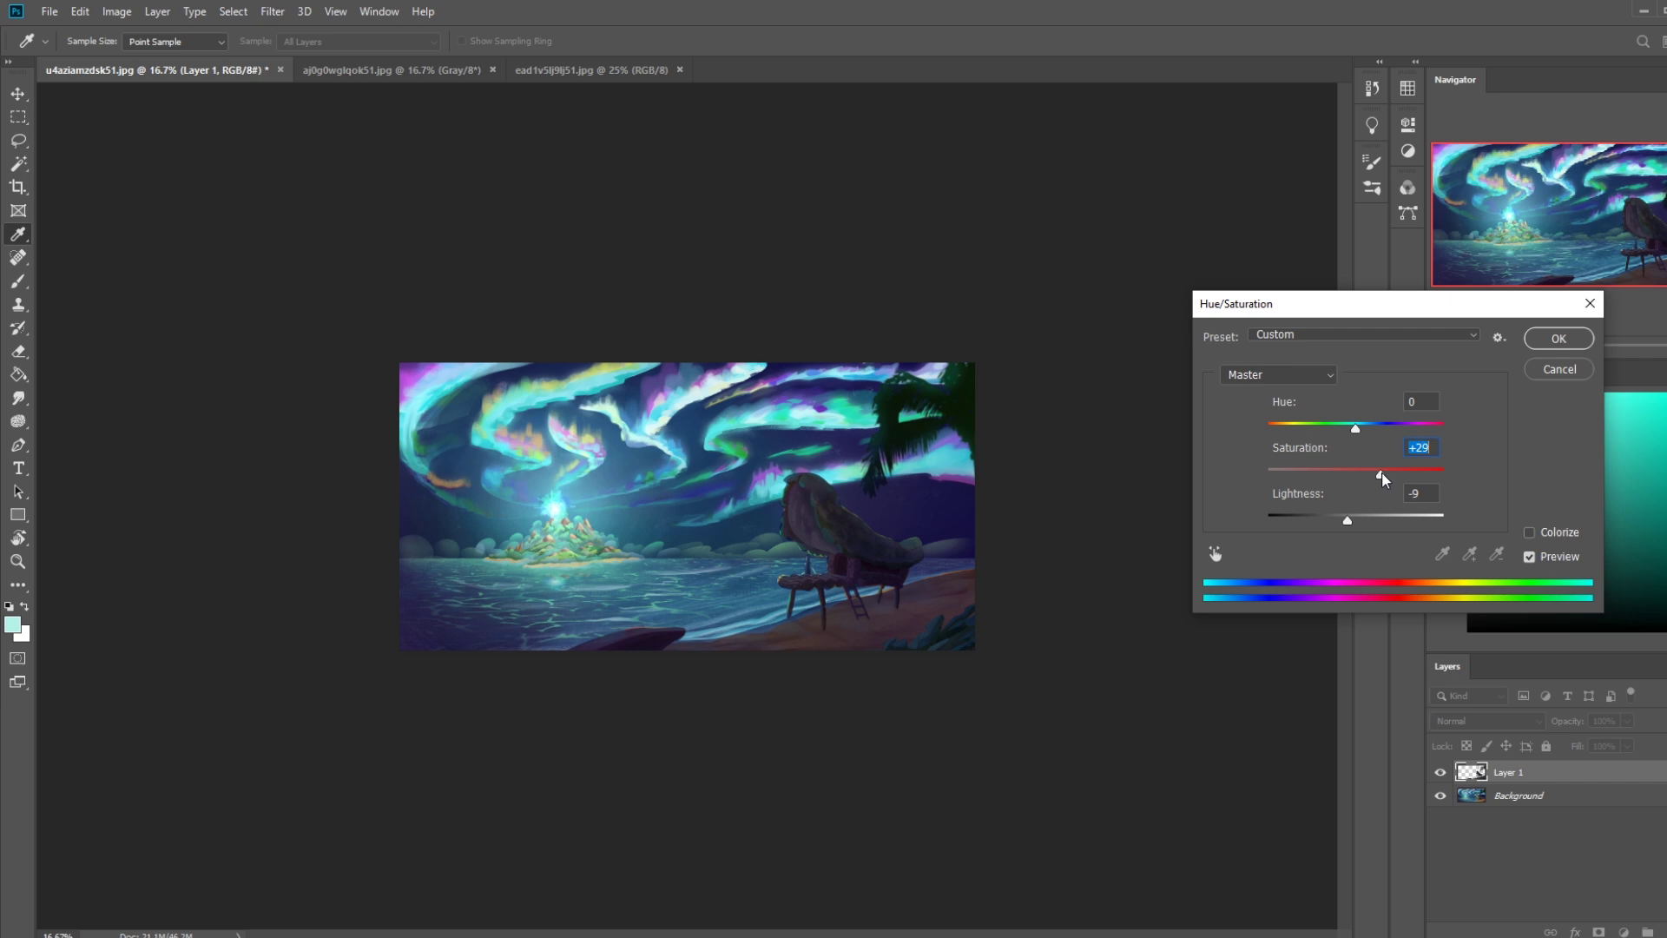
left_click_drag(1348, 525, 1354, 527)
left_click(1563, 340)
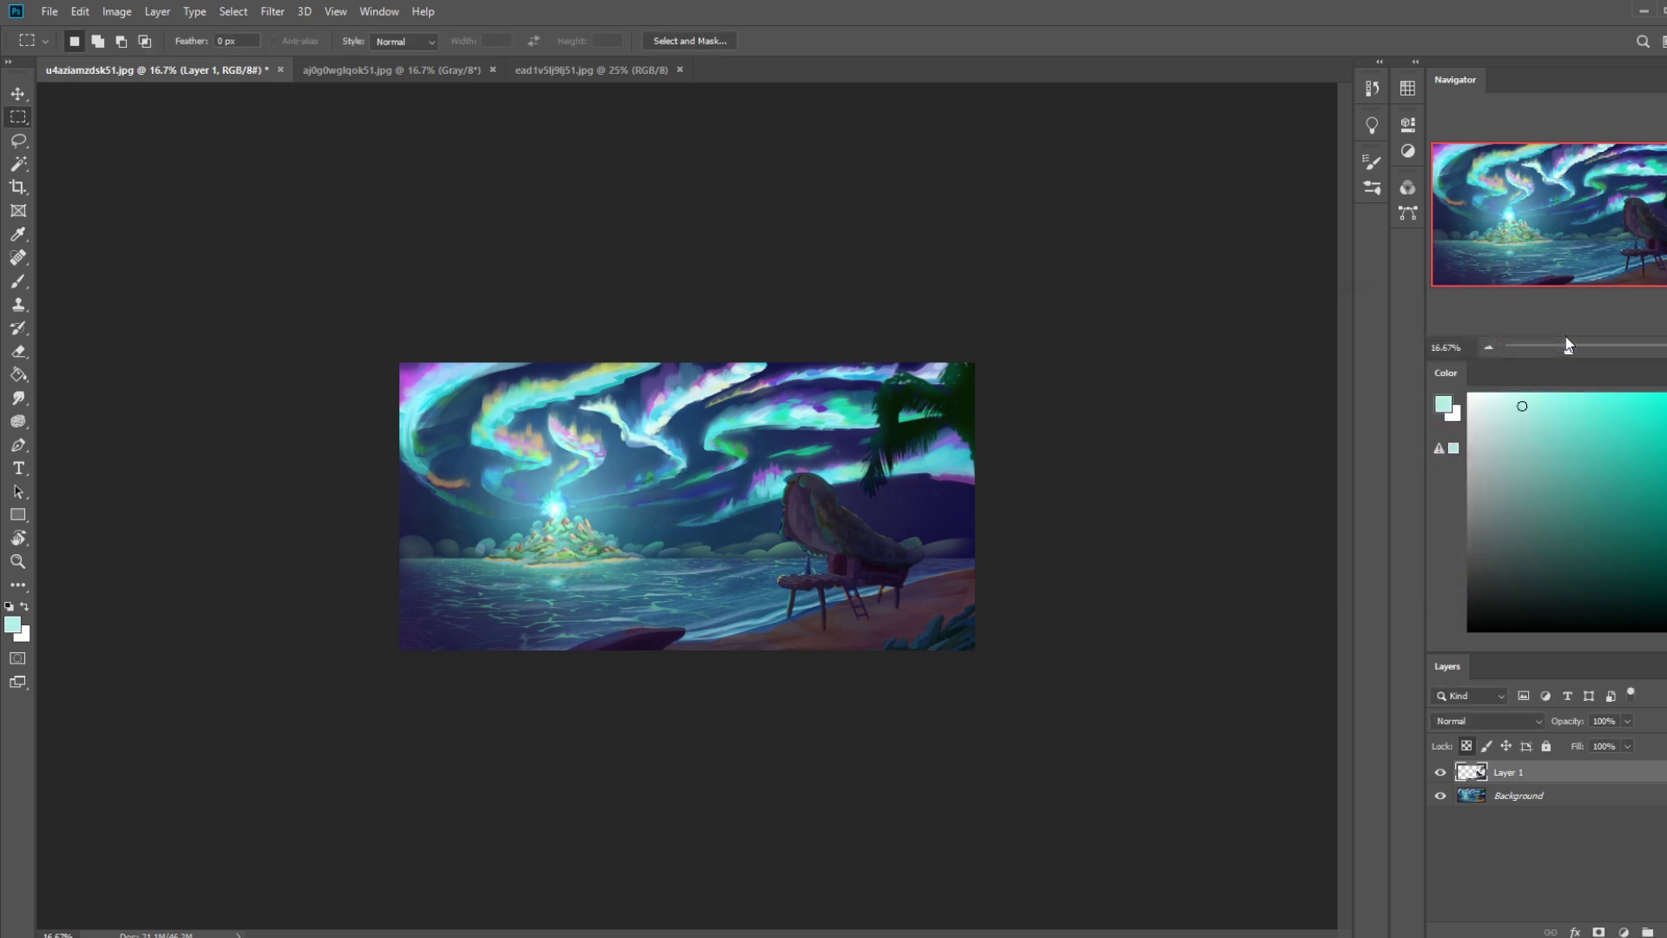
Sample a pale cyan from the area around the island's light and enlarge the brush to 2800 px.
left_click(1524, 797)
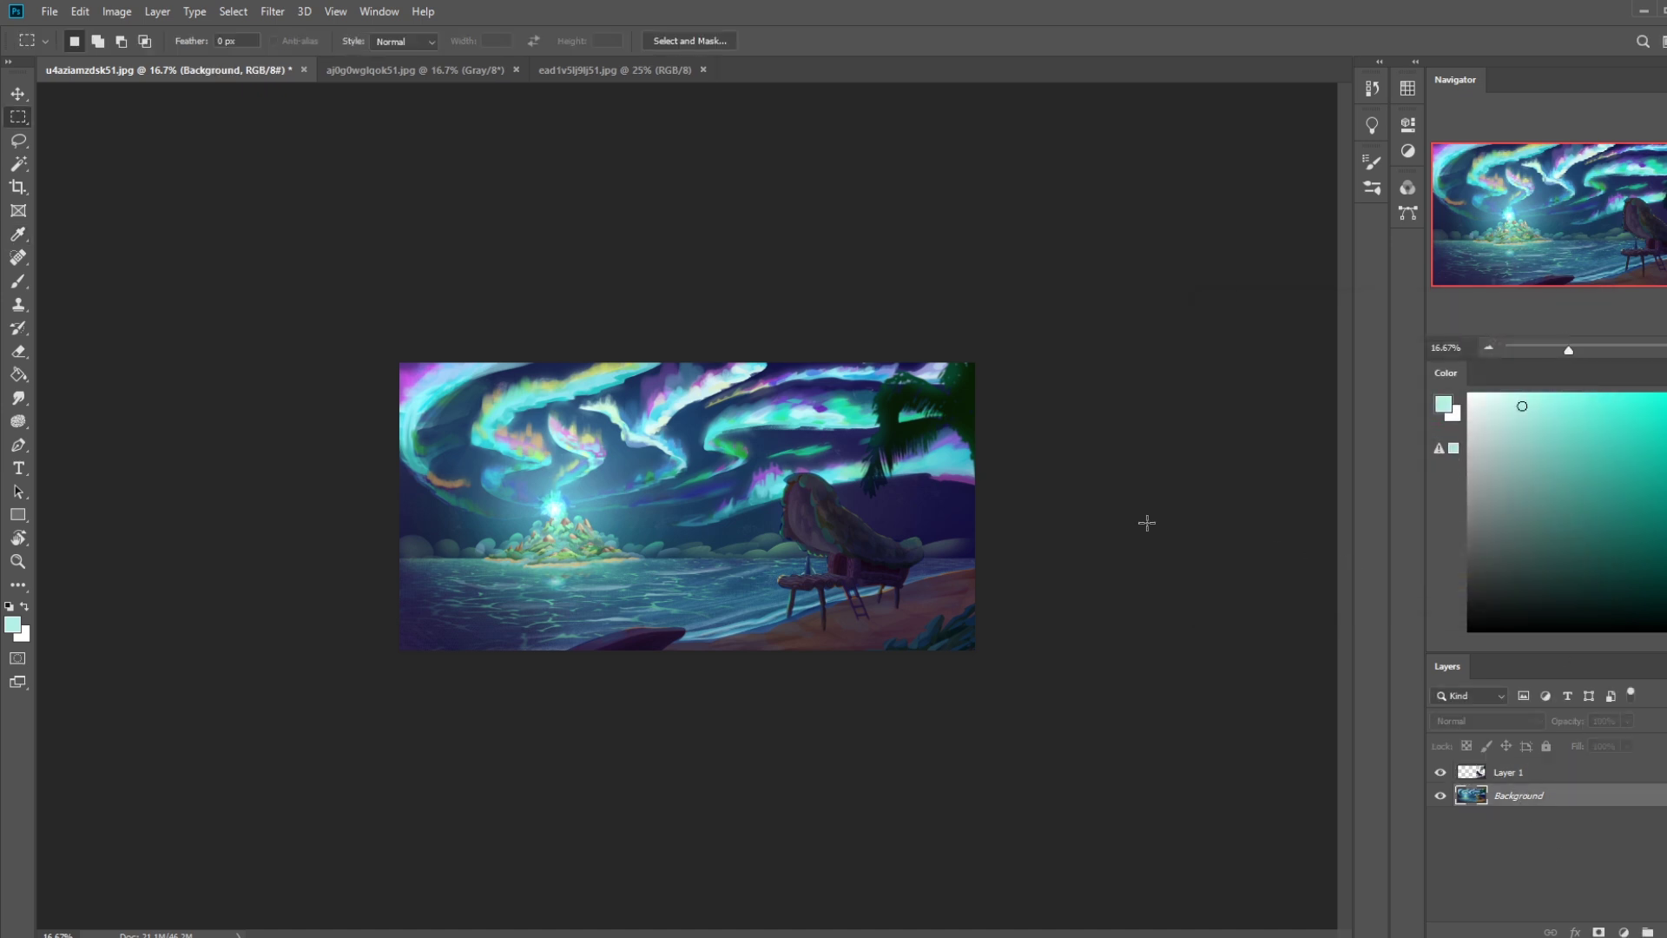
left_click(1529, 774)
key("b")
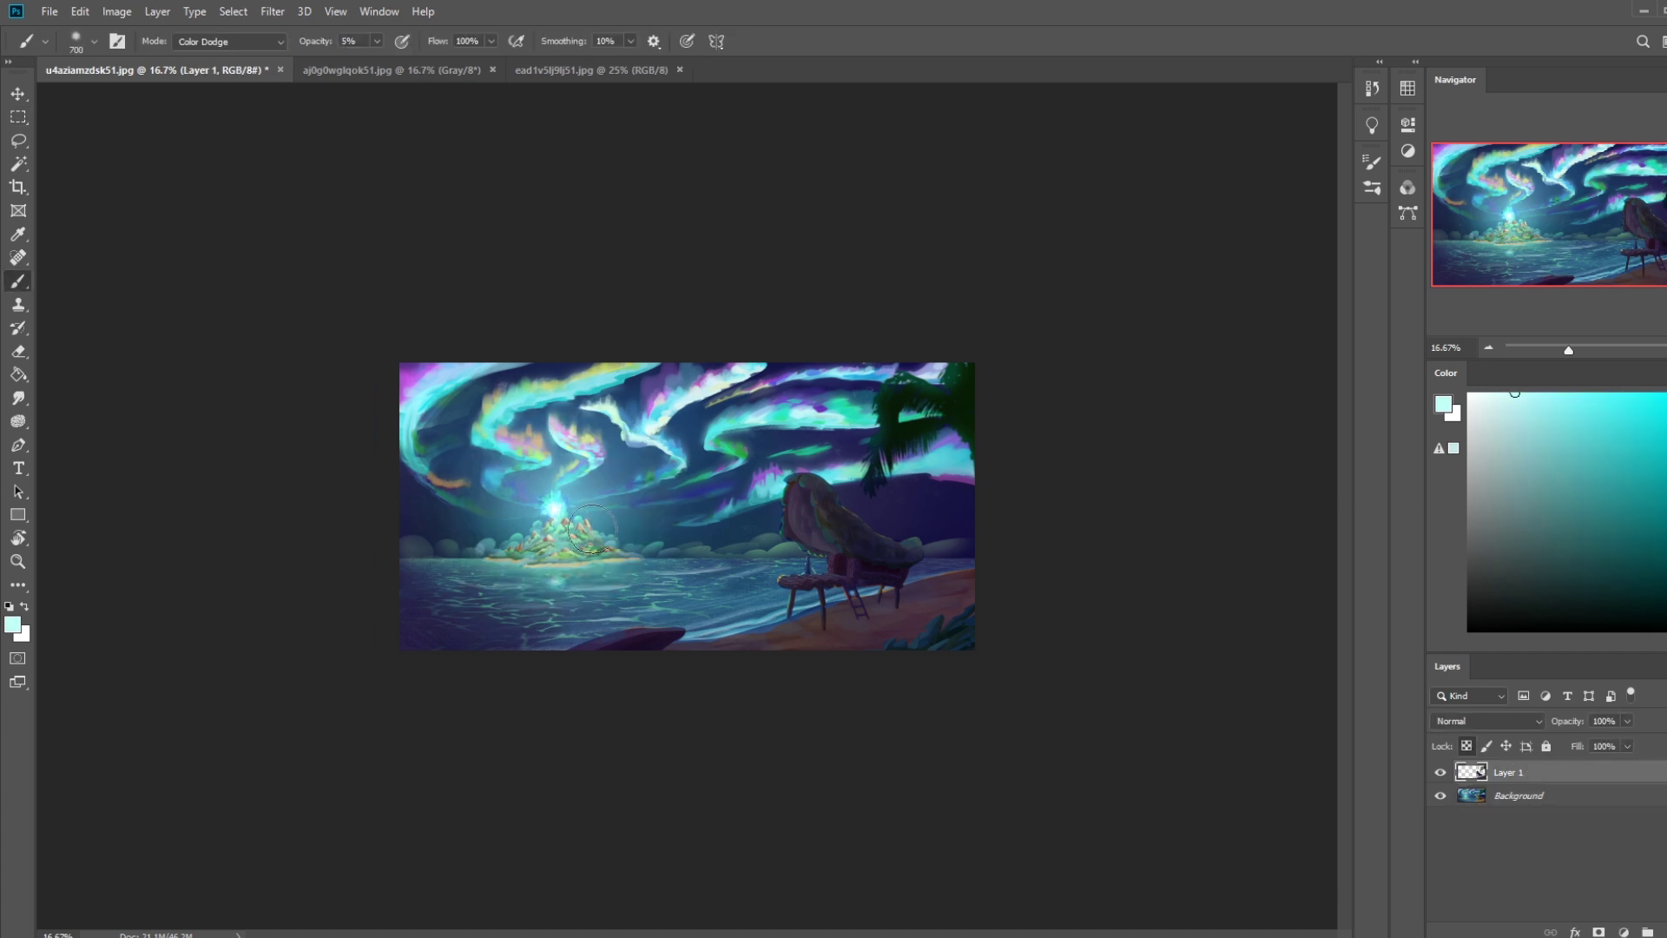
left_click_drag(576, 516, 606, 522)
key("bracketright")
key("bracketright")
key("bracketright")
key("bracketright")
key("bracketright")
key("bracketright")
key("bracketright")
key("bracketright")
key("bracketright")
key("bracketright")
key("bracketright")
key("bracketright")
key("bracketright")
key("bracketright")
key("bracketright")
key("bracketright")
key("bracketright")
key("bracketright")
key("bracketright")
key("bracketright")
key("bracketright")
key("bracketright")
key("bracketright")
key("bracketright")
key("bracketright")
key("bracketright")
key("bracketright")
key("bracketright")
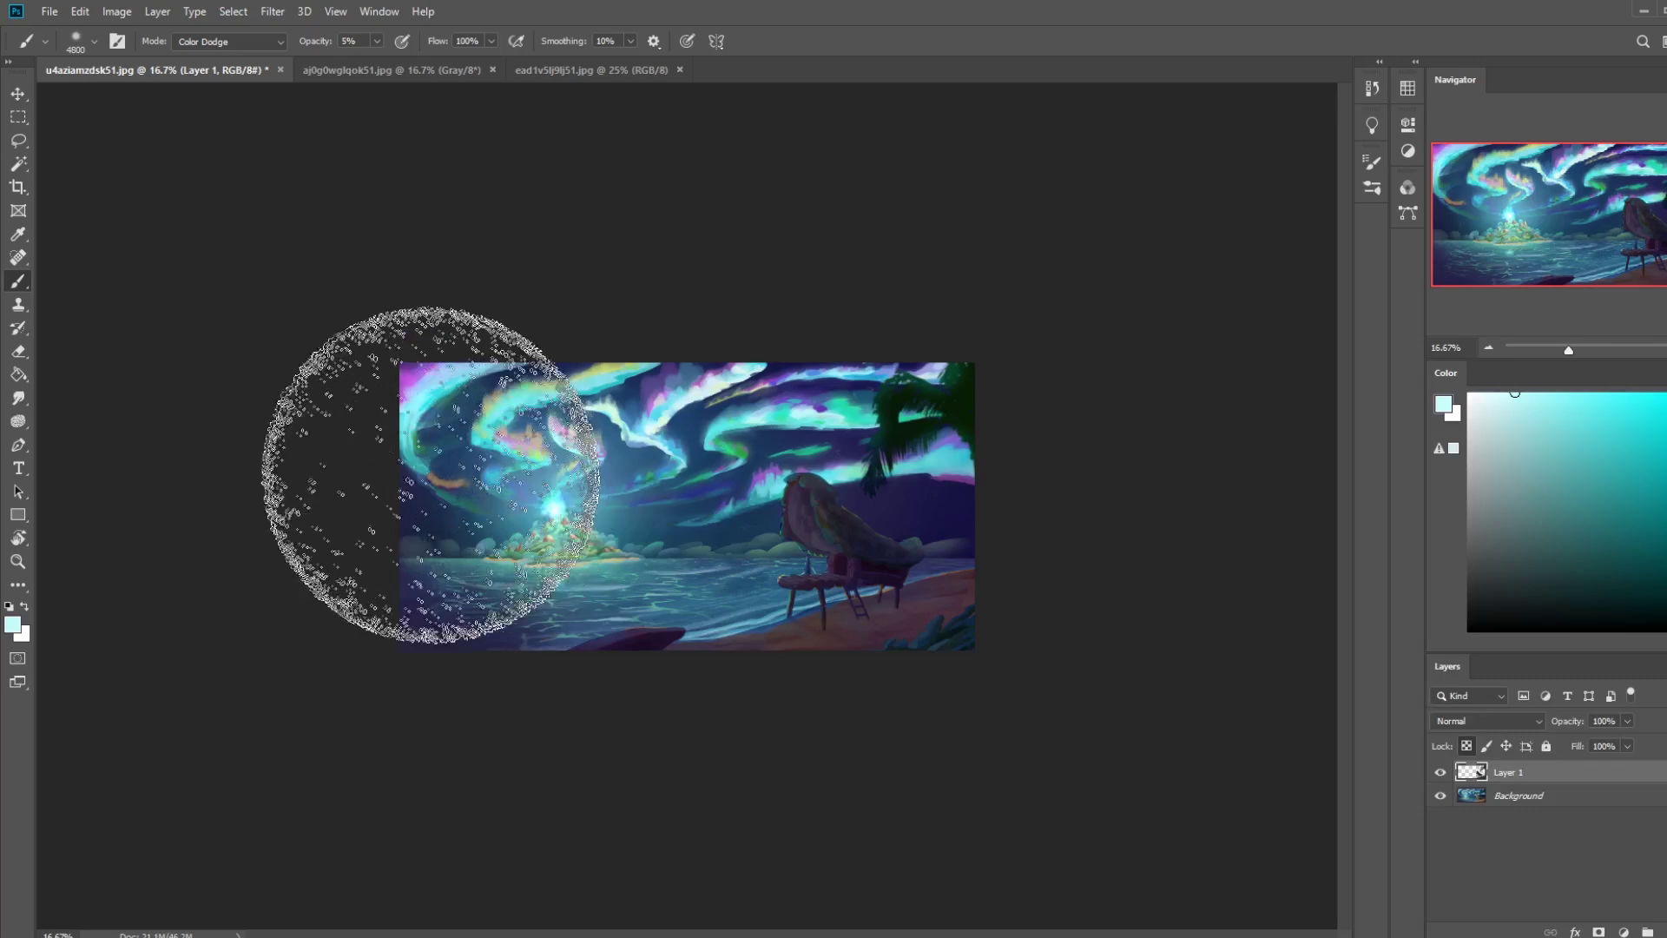
key("bracketleft")
key("bracketleft")
key("bracketleft")
key("bracketleft")
key("bracketleft")
key("bracketleft")
key("bracketleft")
key("bracketleft")
key("bracketleft")
key("bracketleft")
key("bracketleft")
key("bracketleft")
key("bracketleft")
key("bracketleft")
key("bracketleft")
key("bracketleft")
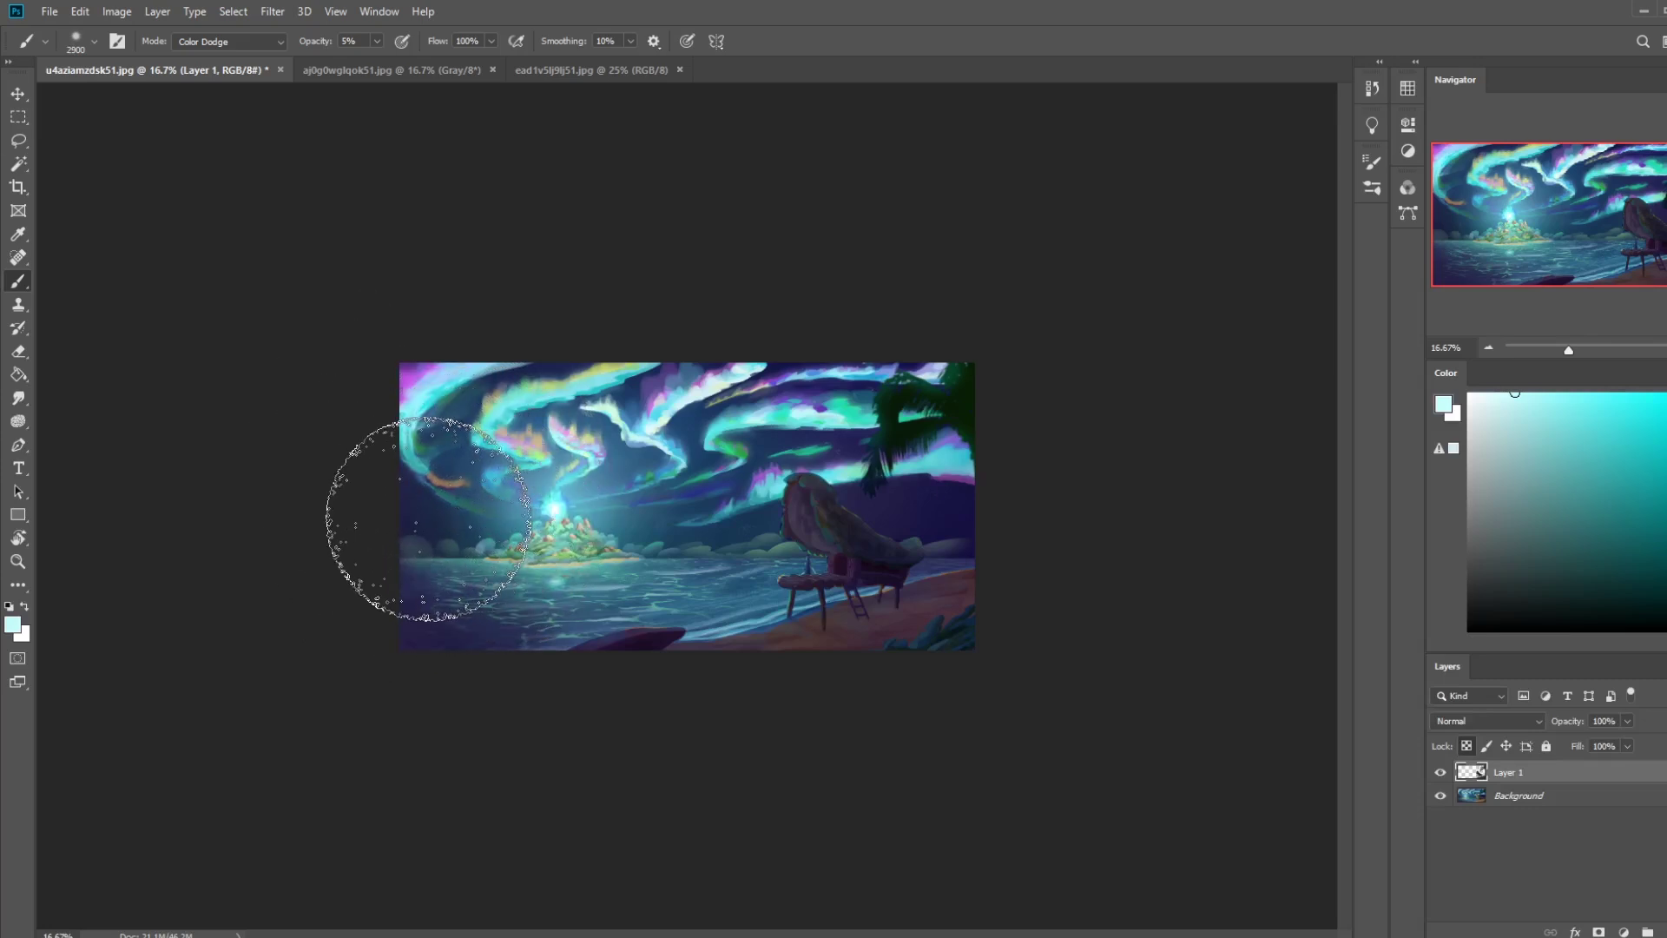
Paint a faint pale cyan haze along the horizon on the Background layer in Normal mode with a 1700 px brush.
left_click(228, 42)
left_click(196, 46)
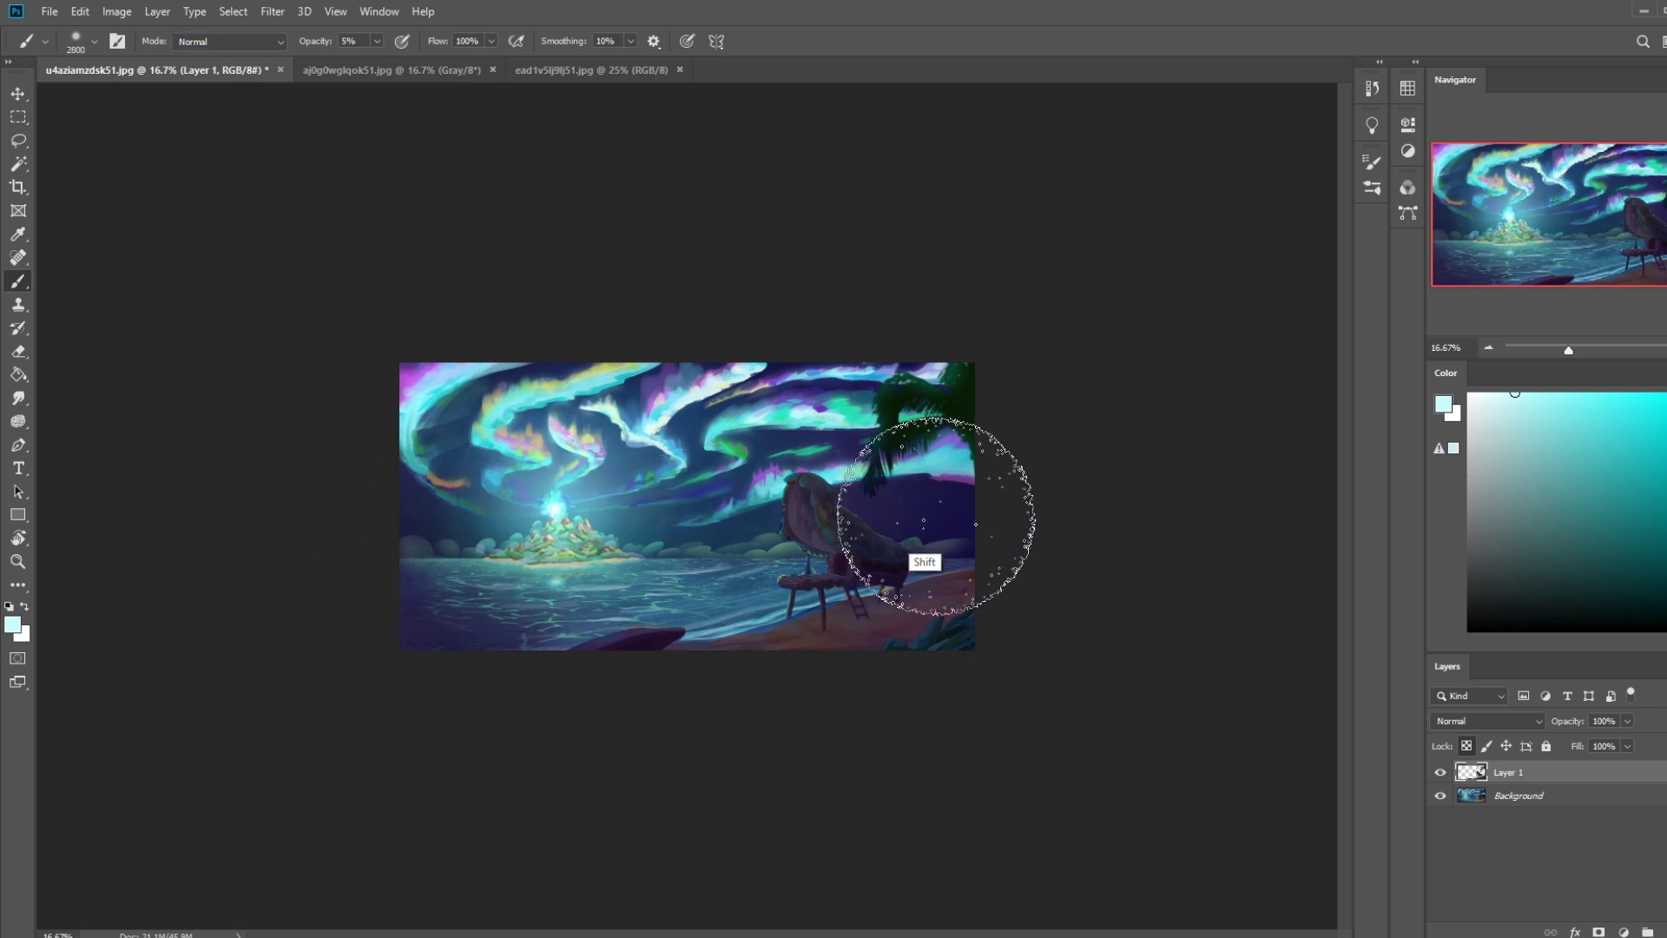
key("m")
right_click(803, 500)
left_click(1126, 421)
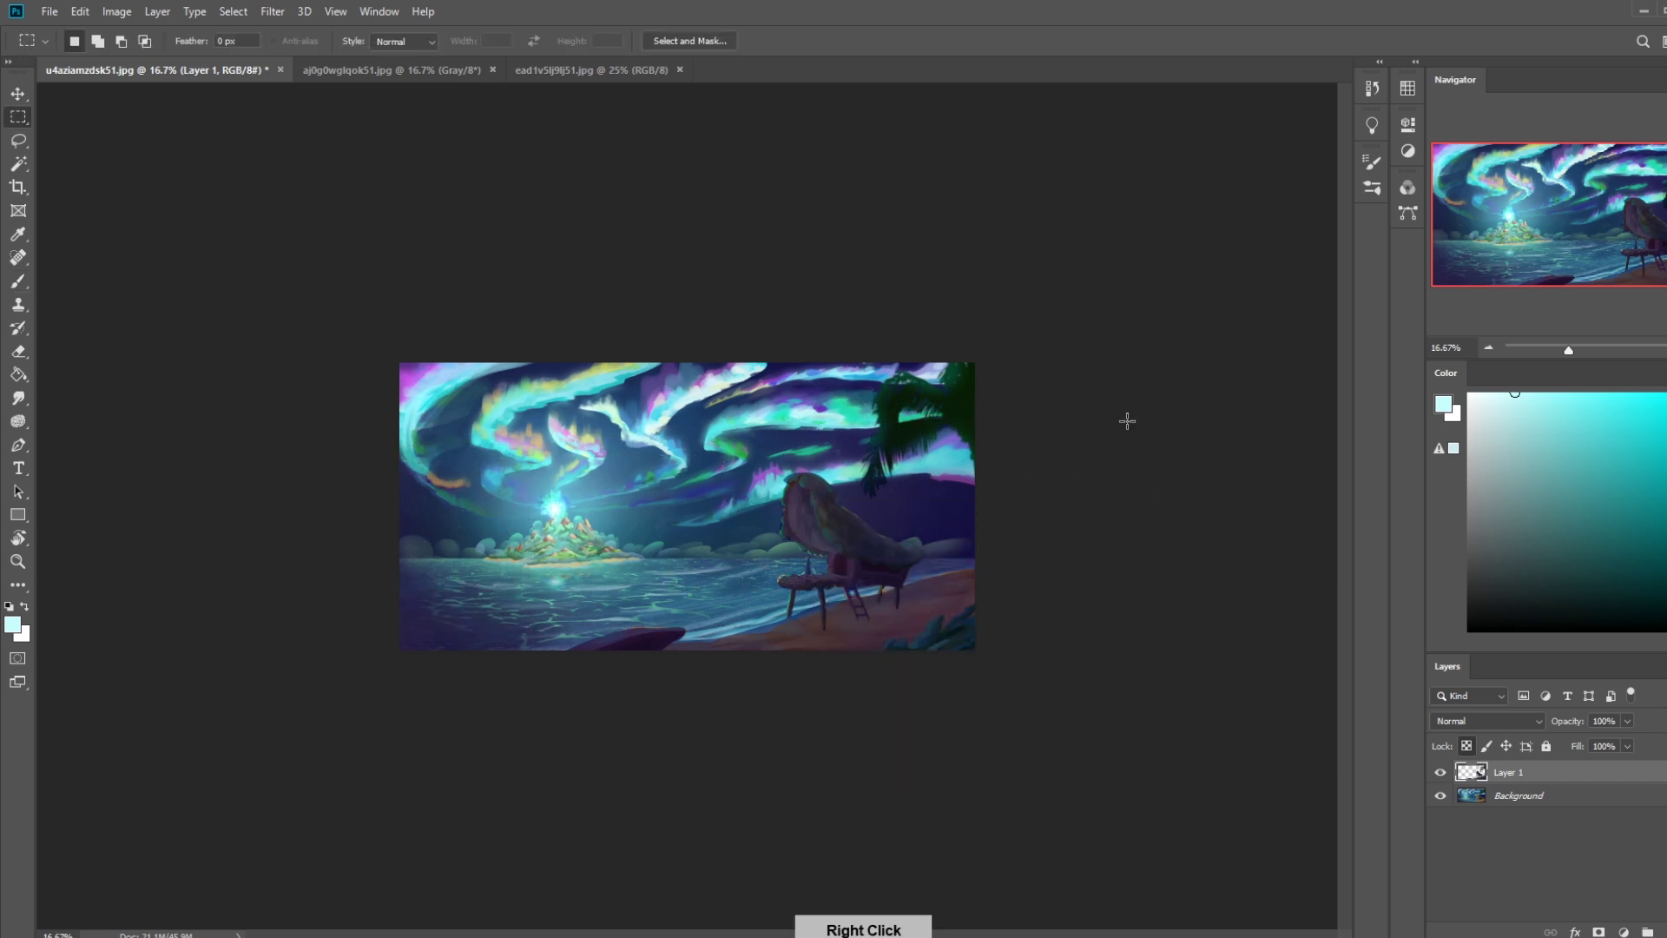
left_click(1519, 795)
key("b")
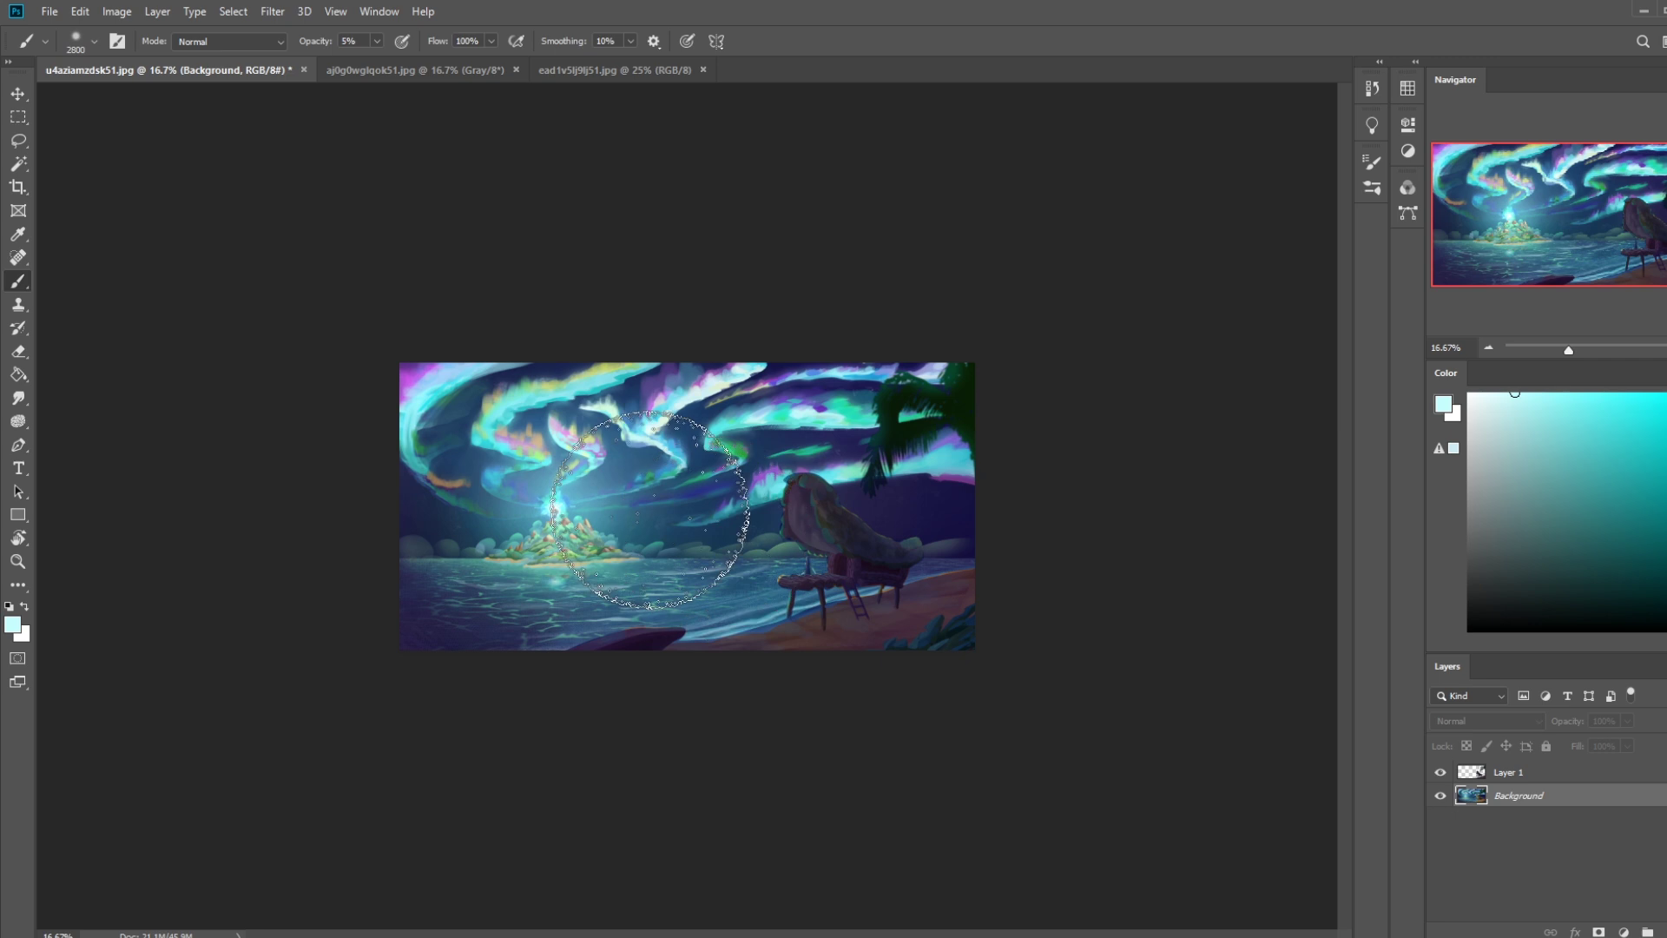
key("bracketleft")
key("bracketleft")
key("bracketleft")
key("bracketleft")
key("bracketleft")
key("bracketleft")
key("bracketleft")
key("bracketleft")
key("bracketleft")
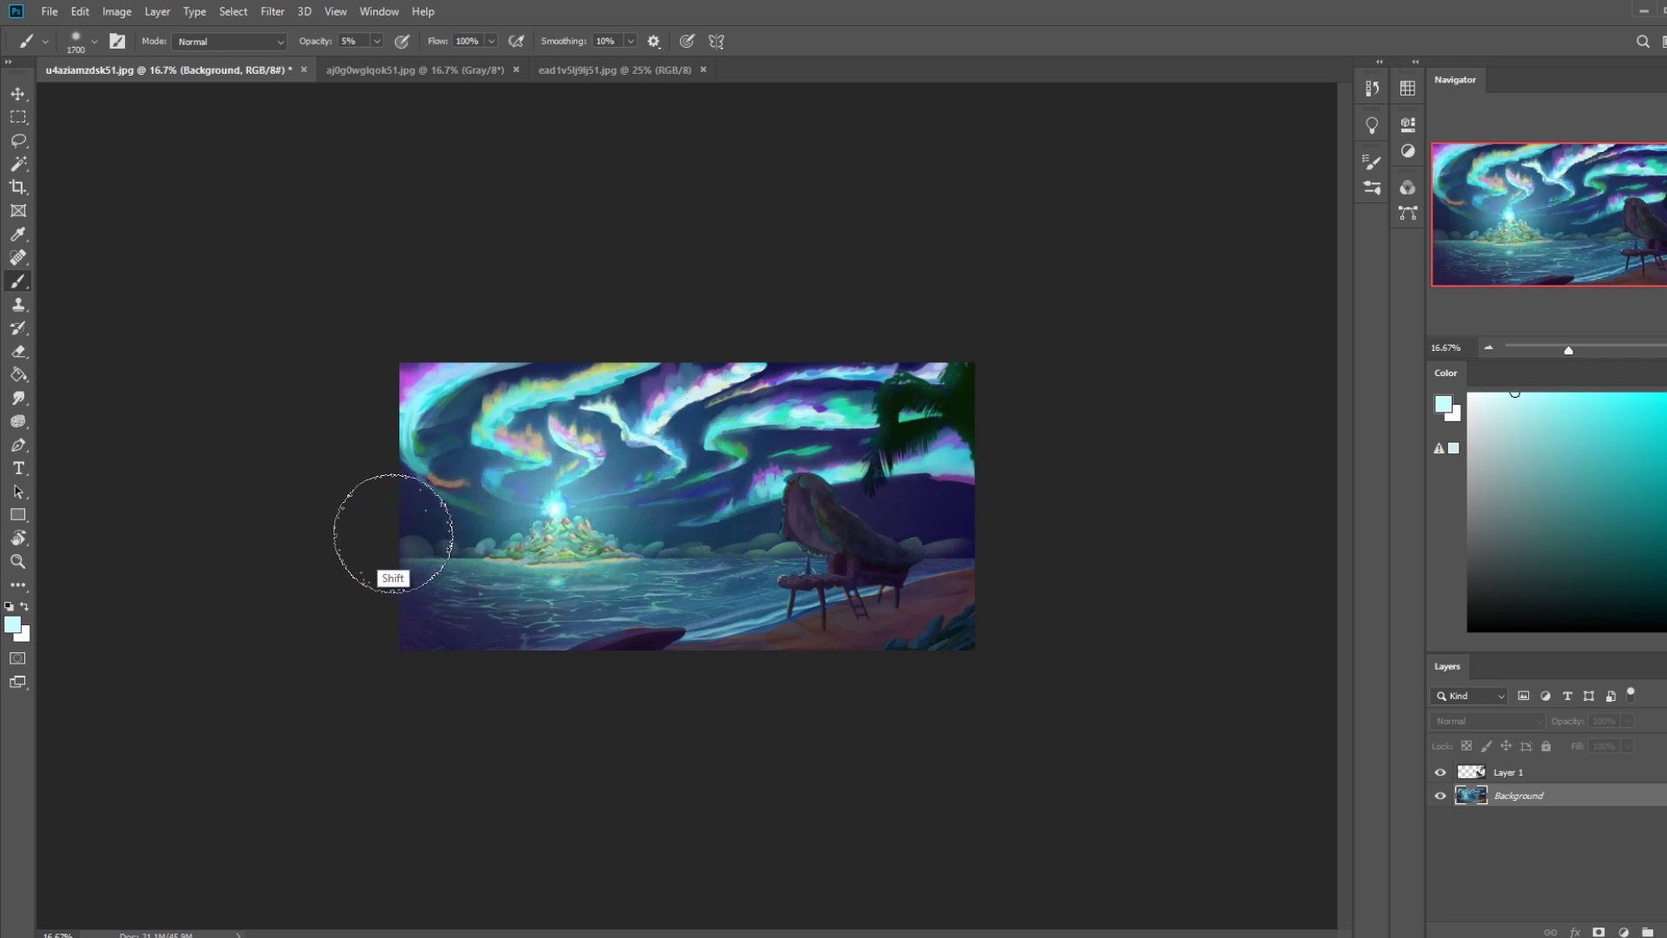
mouse_move(726, 535)
left_mouse_down()
mouse_move(764, 540)
mouse_move(380, 530)
mouse_move(860, 524)
mouse_move(405, 519)
mouse_move(939, 545)
mouse_move(1017, 526)
mouse_move(25, 365)
mouse_move(1167, 524)
left_mouse_up()
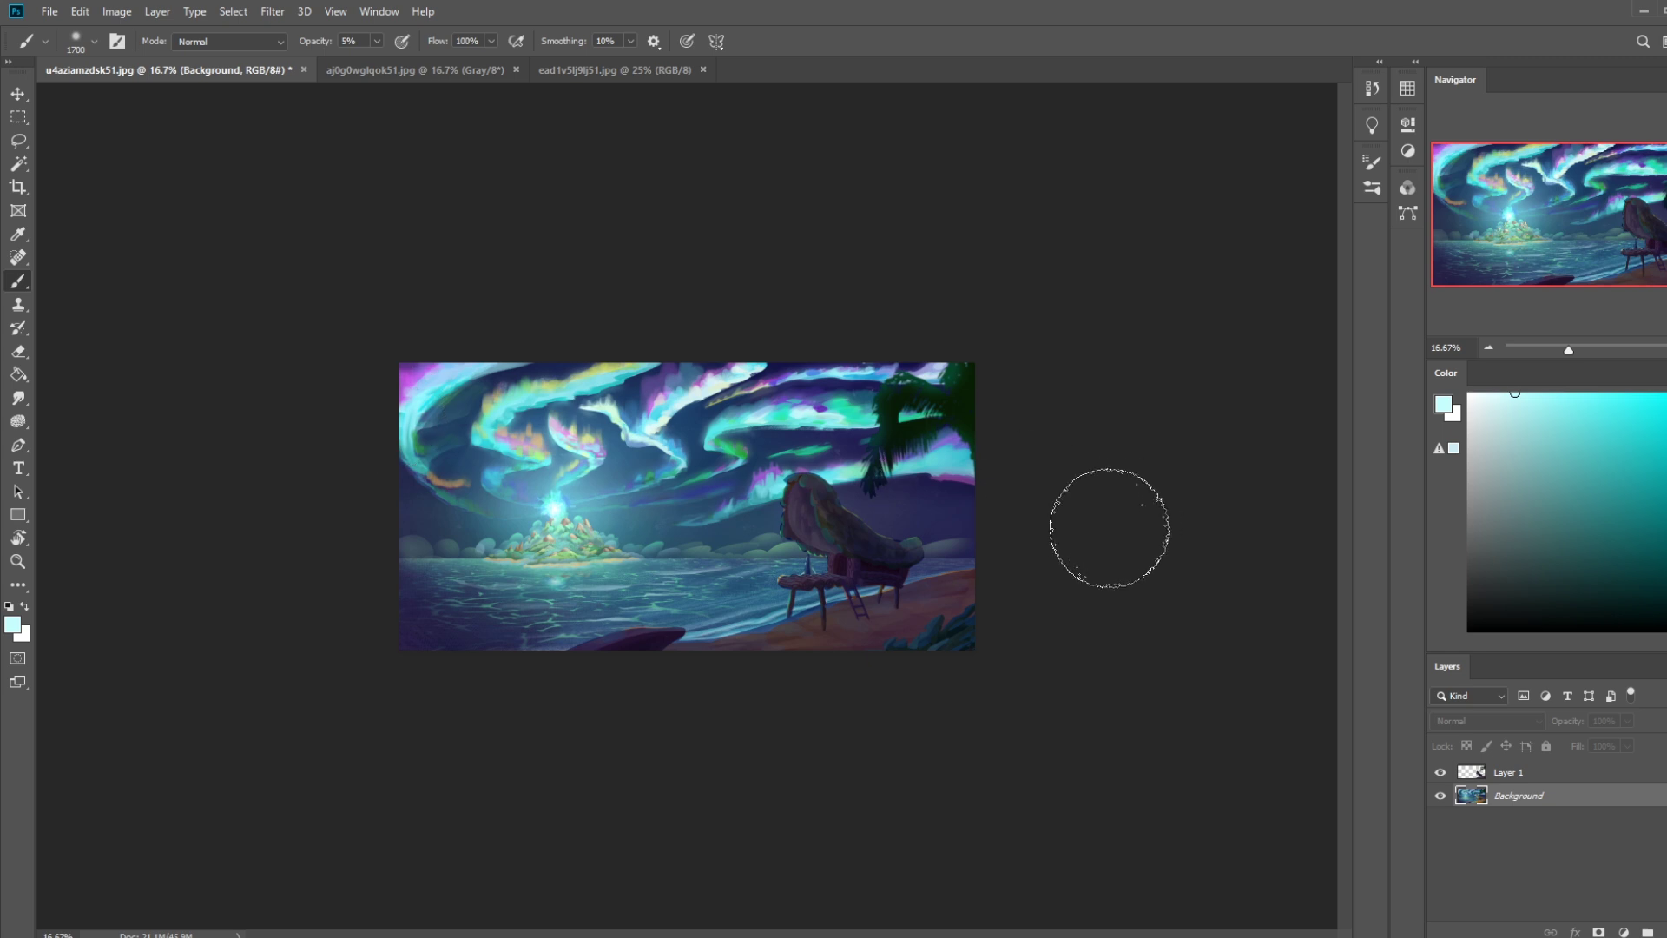
With Layer 1 active, set the brush mode to Darken and sample a dark purple and a dark blue from the painting.
left_click(1528, 772)
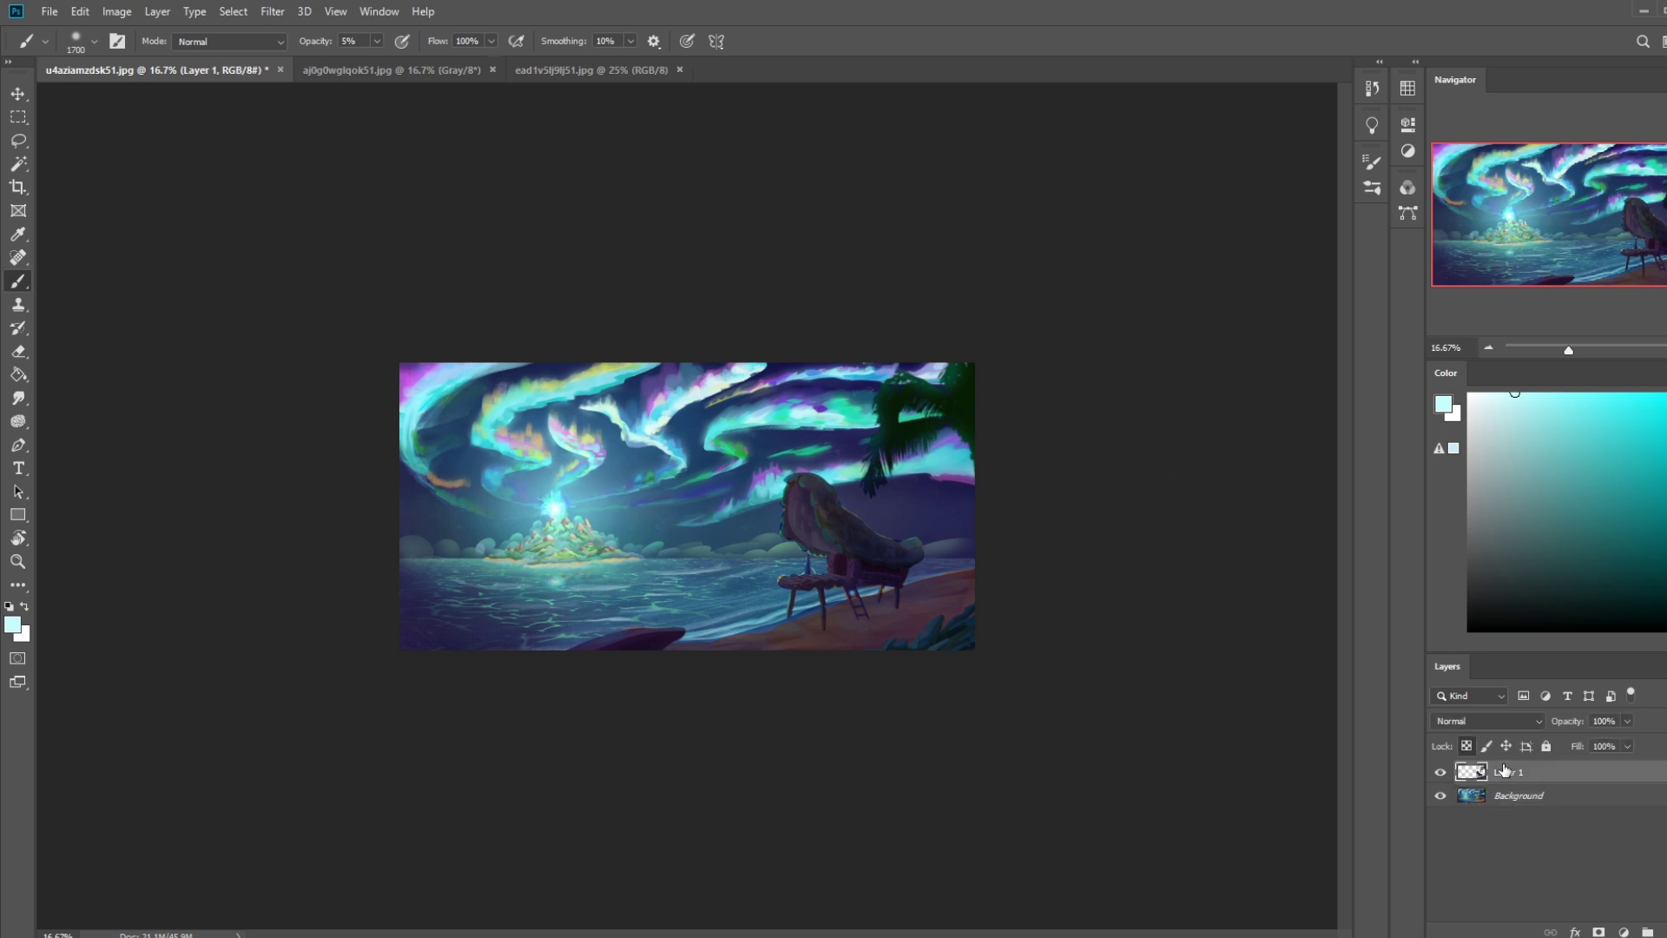
left_click(843, 561, "alt")
left_click(227, 42)
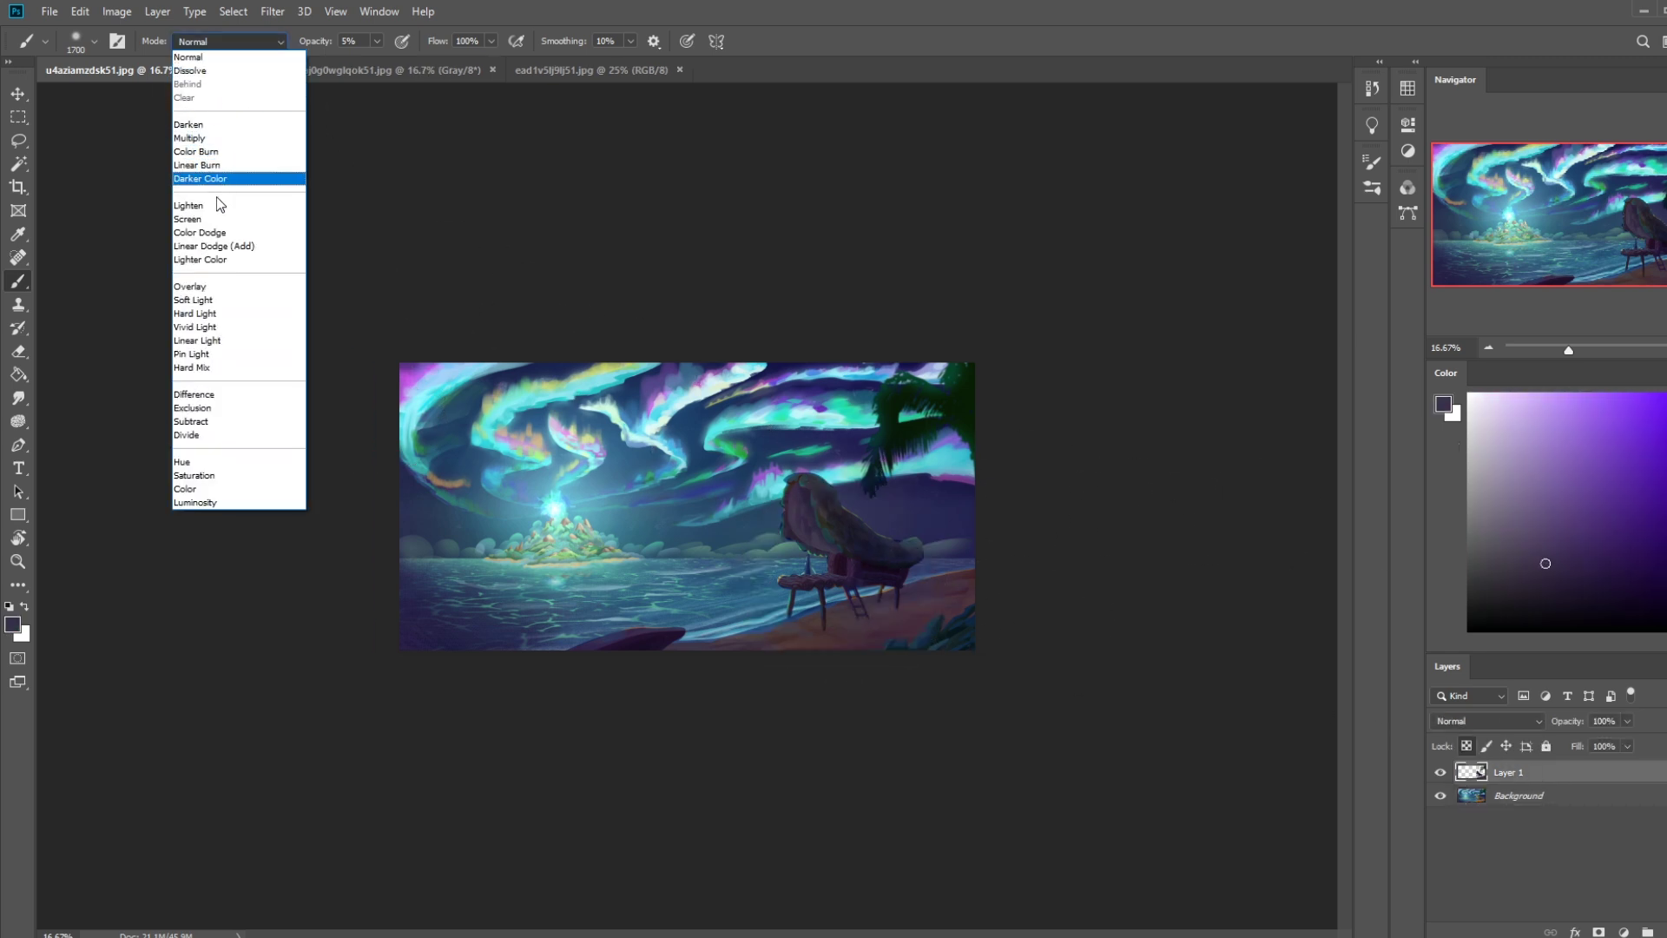
left_click(215, 127)
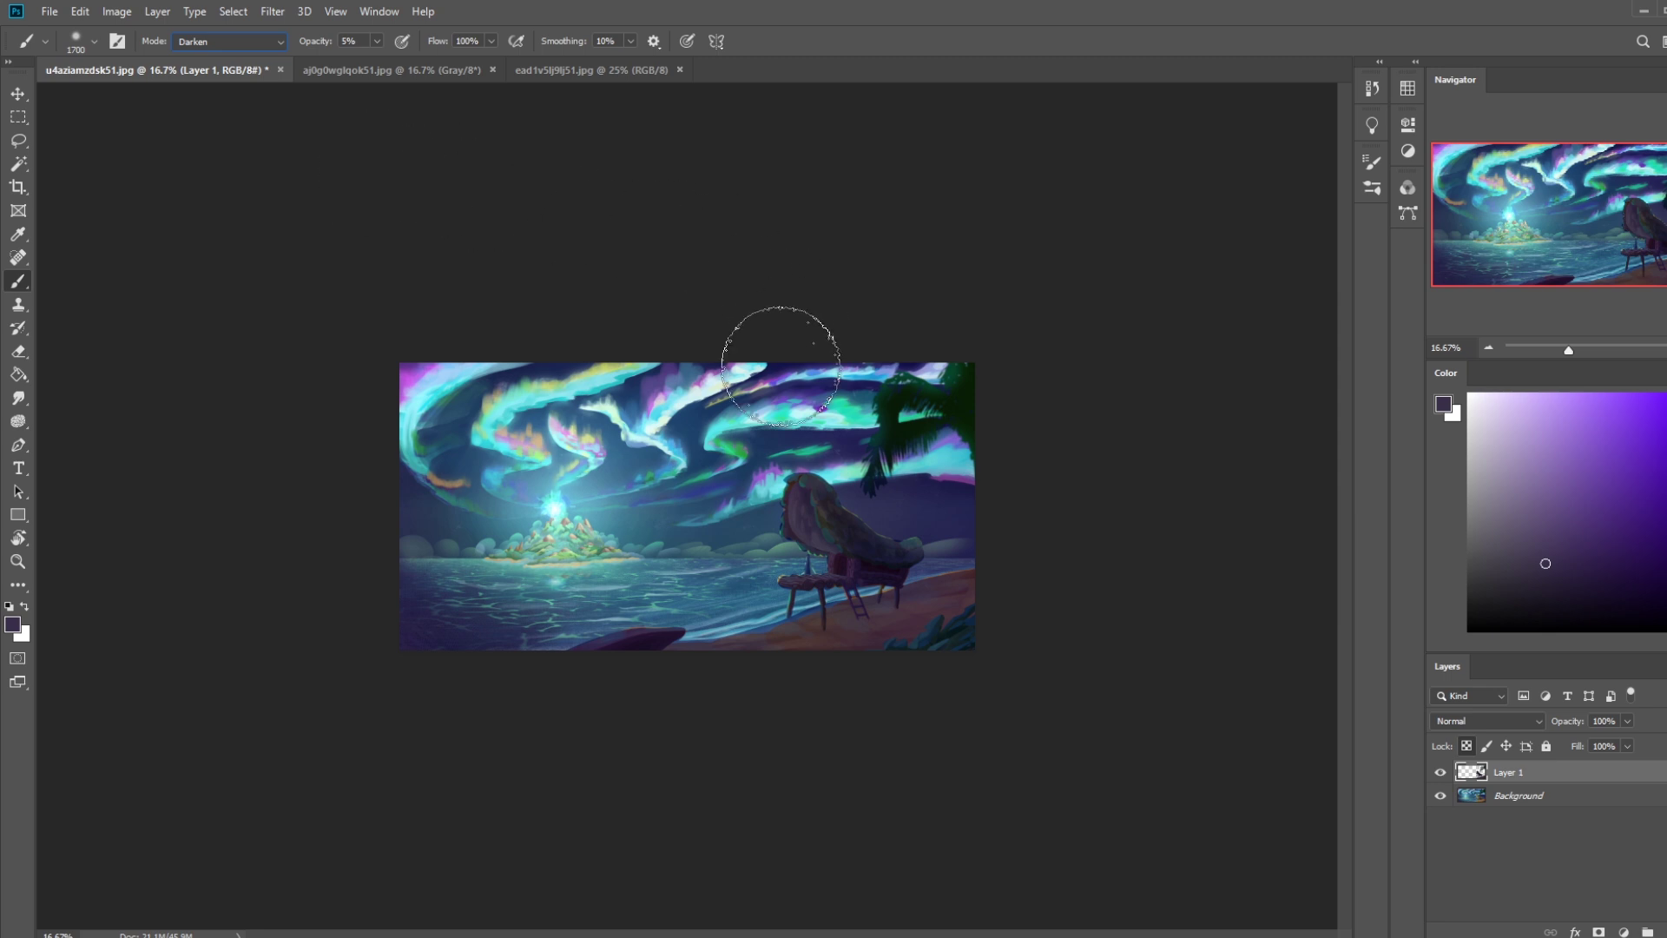
left_click(687, 460, "alt")
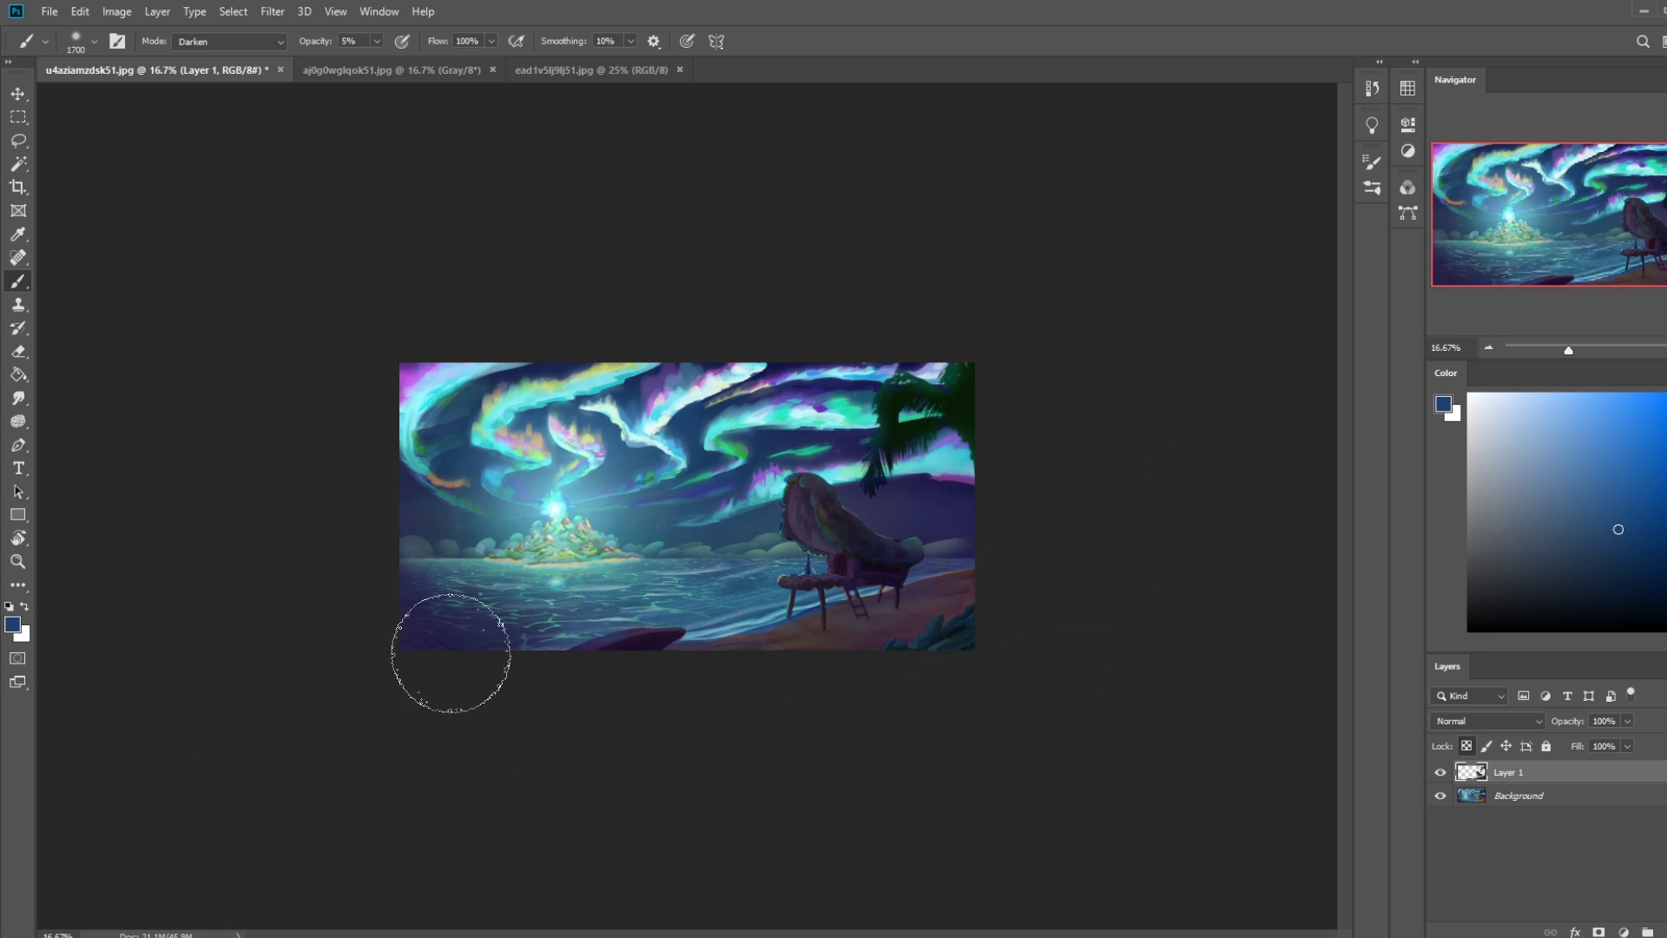
On the Background layer, sample white from the island's light and set the brush to Normal mode at 33% opacity.
left_click(1531, 808)
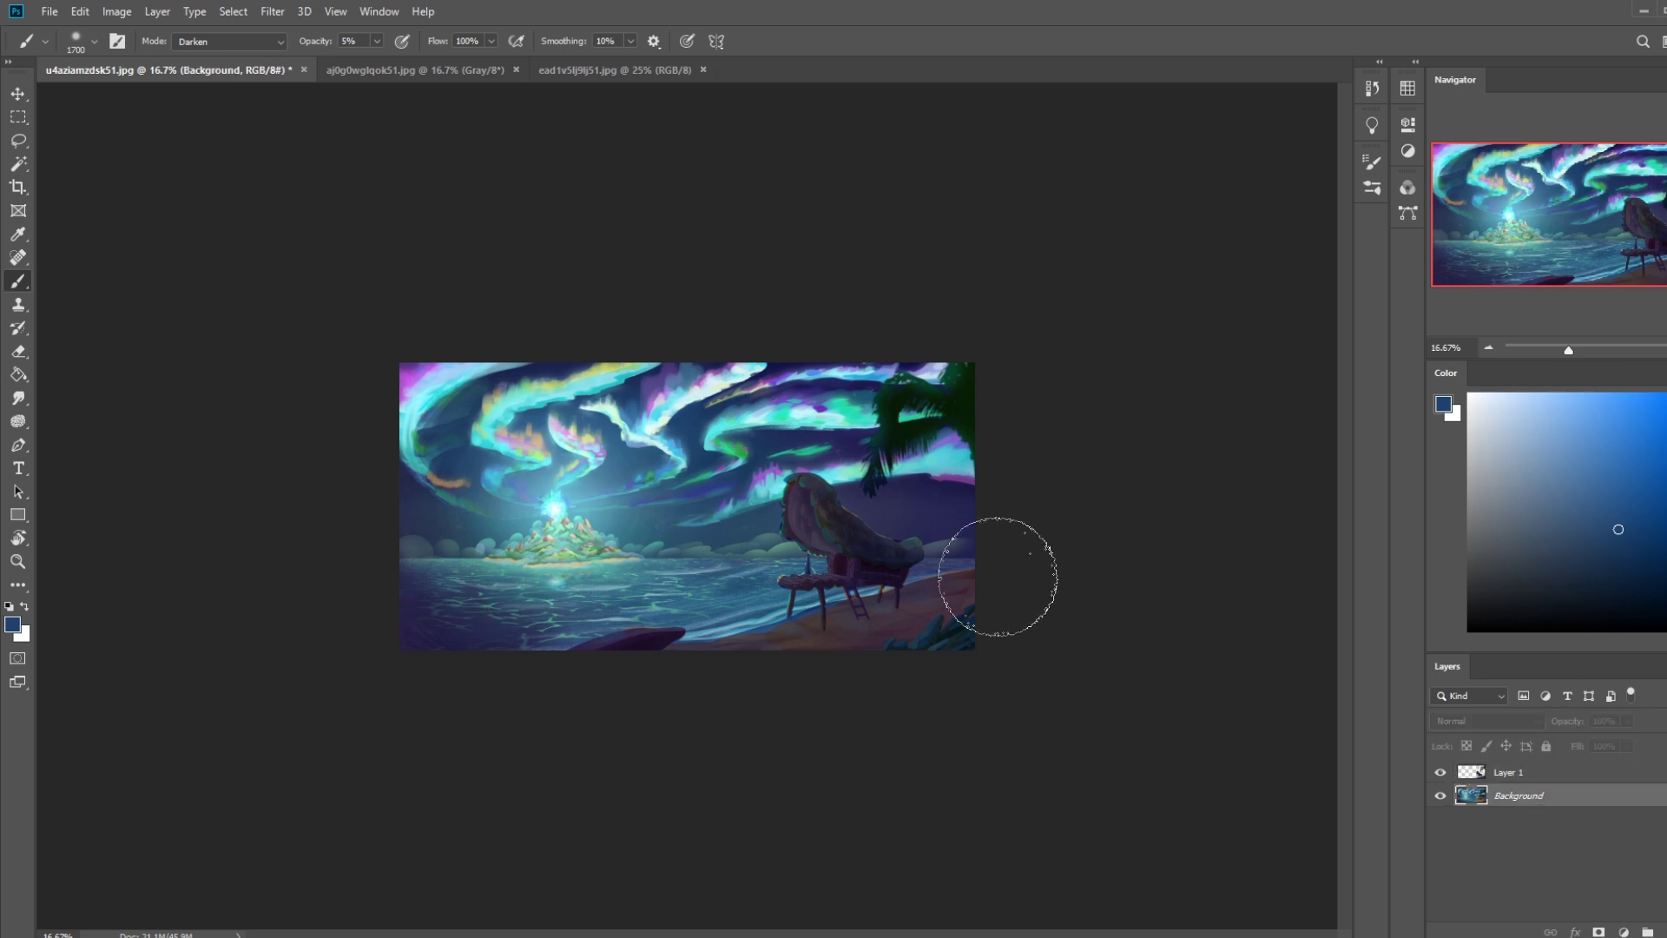
left_click(562, 519, "alt")
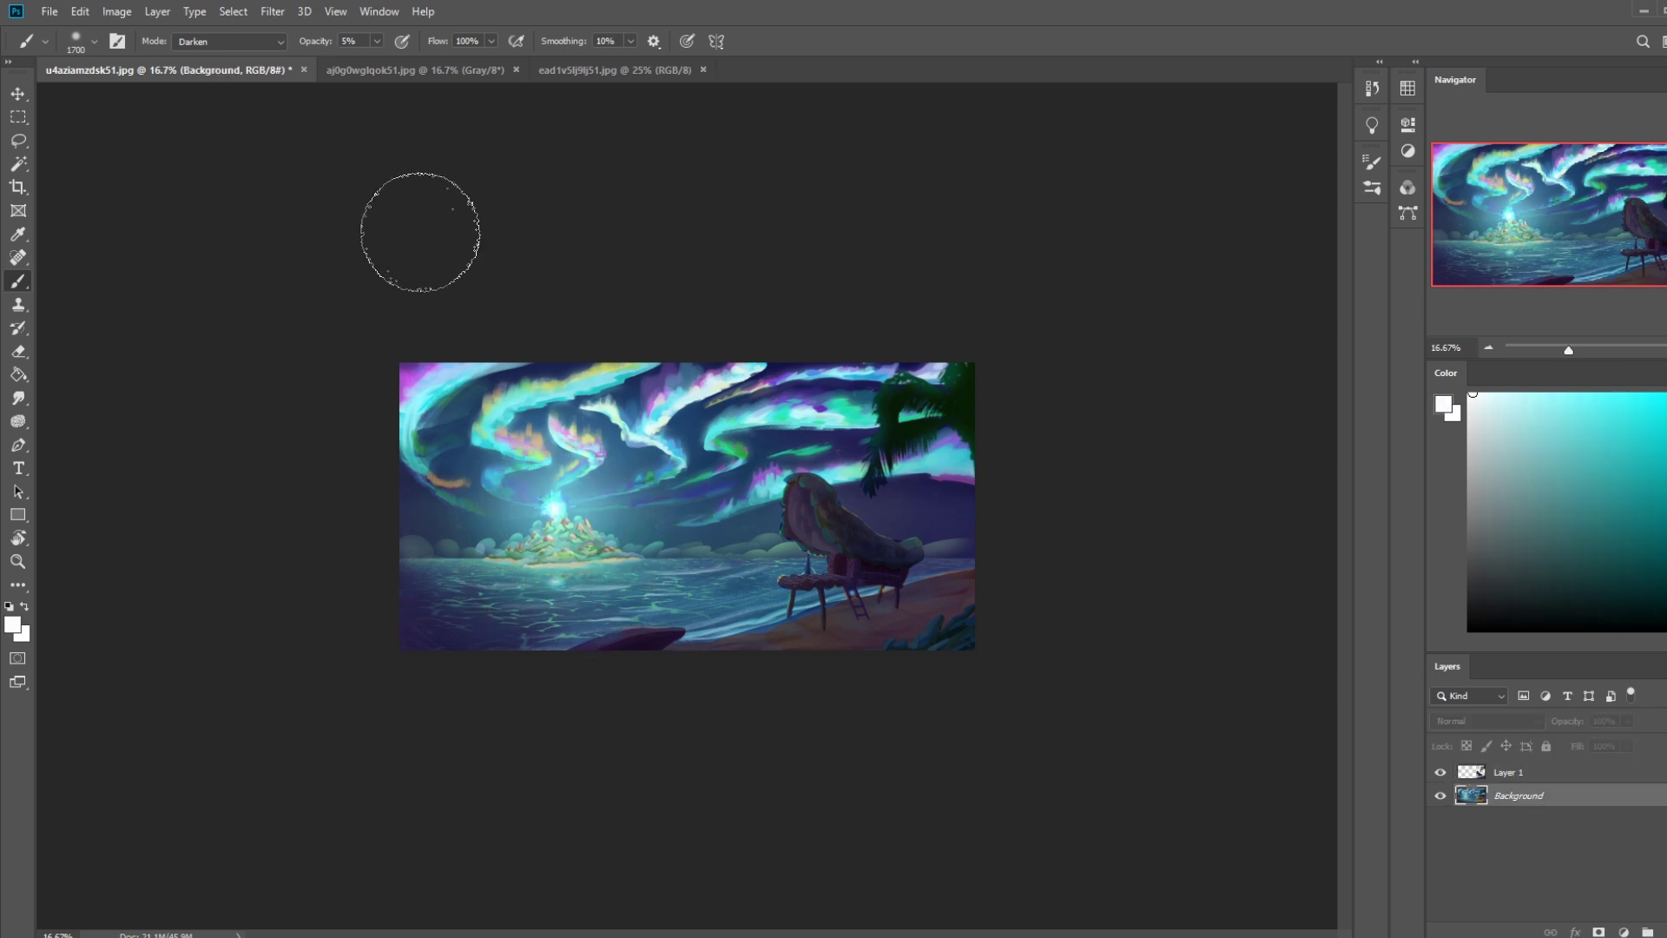
left_click(222, 42)
left_click(219, 64)
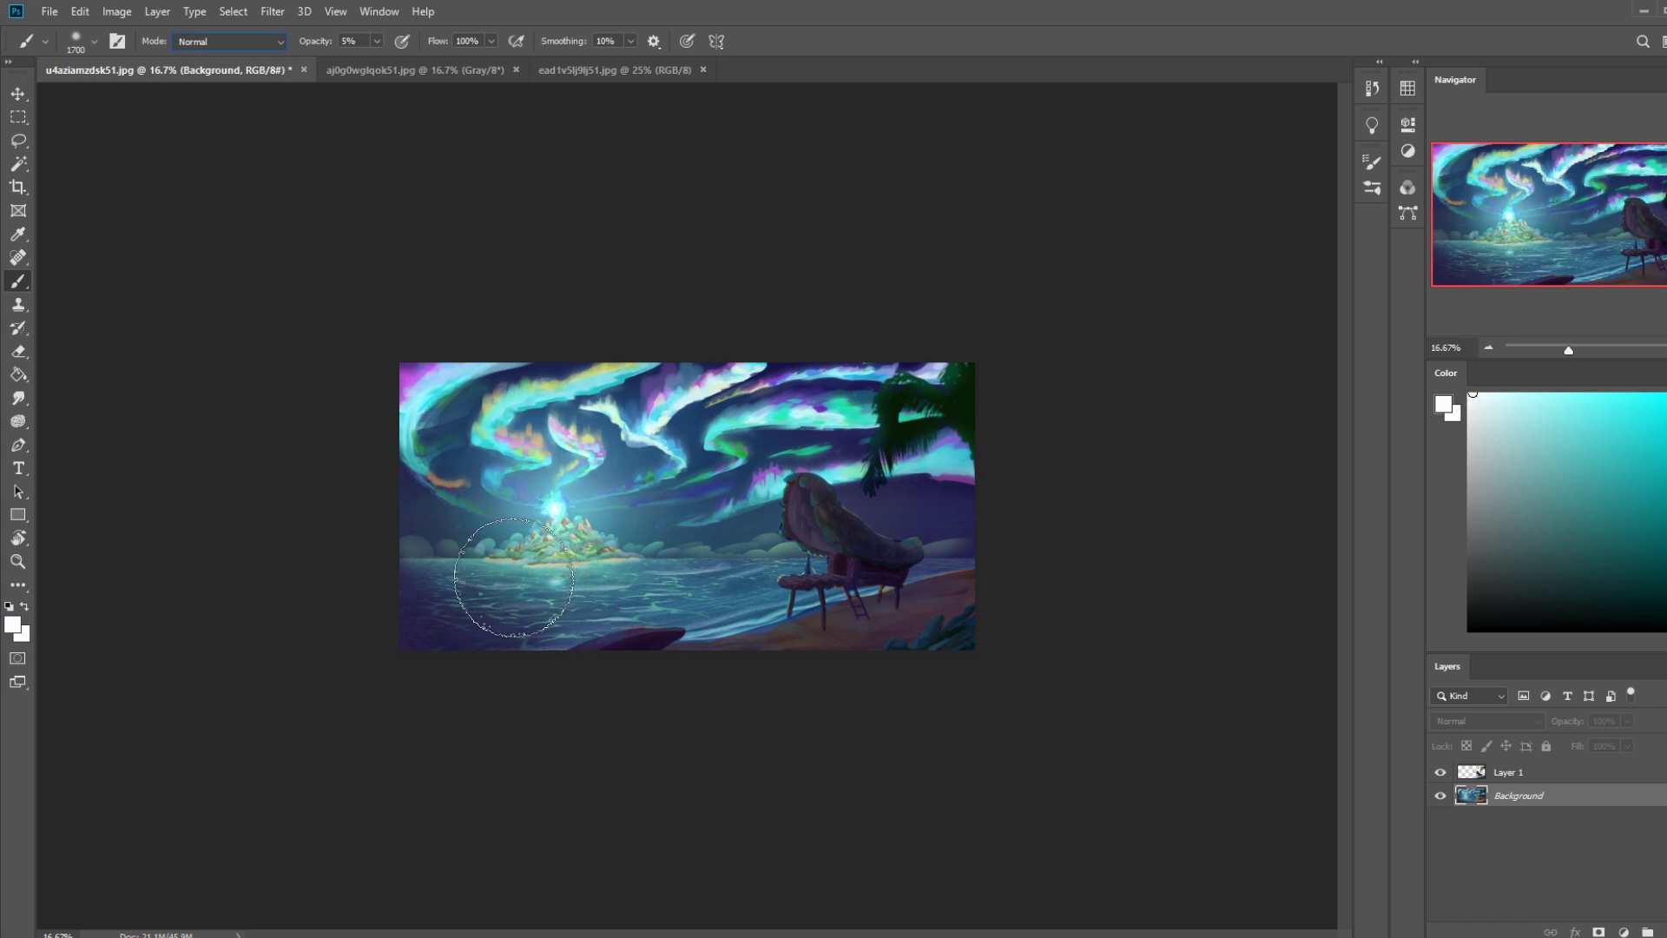
left_click(377, 41)
left_click_drag(376, 63, 397, 63)
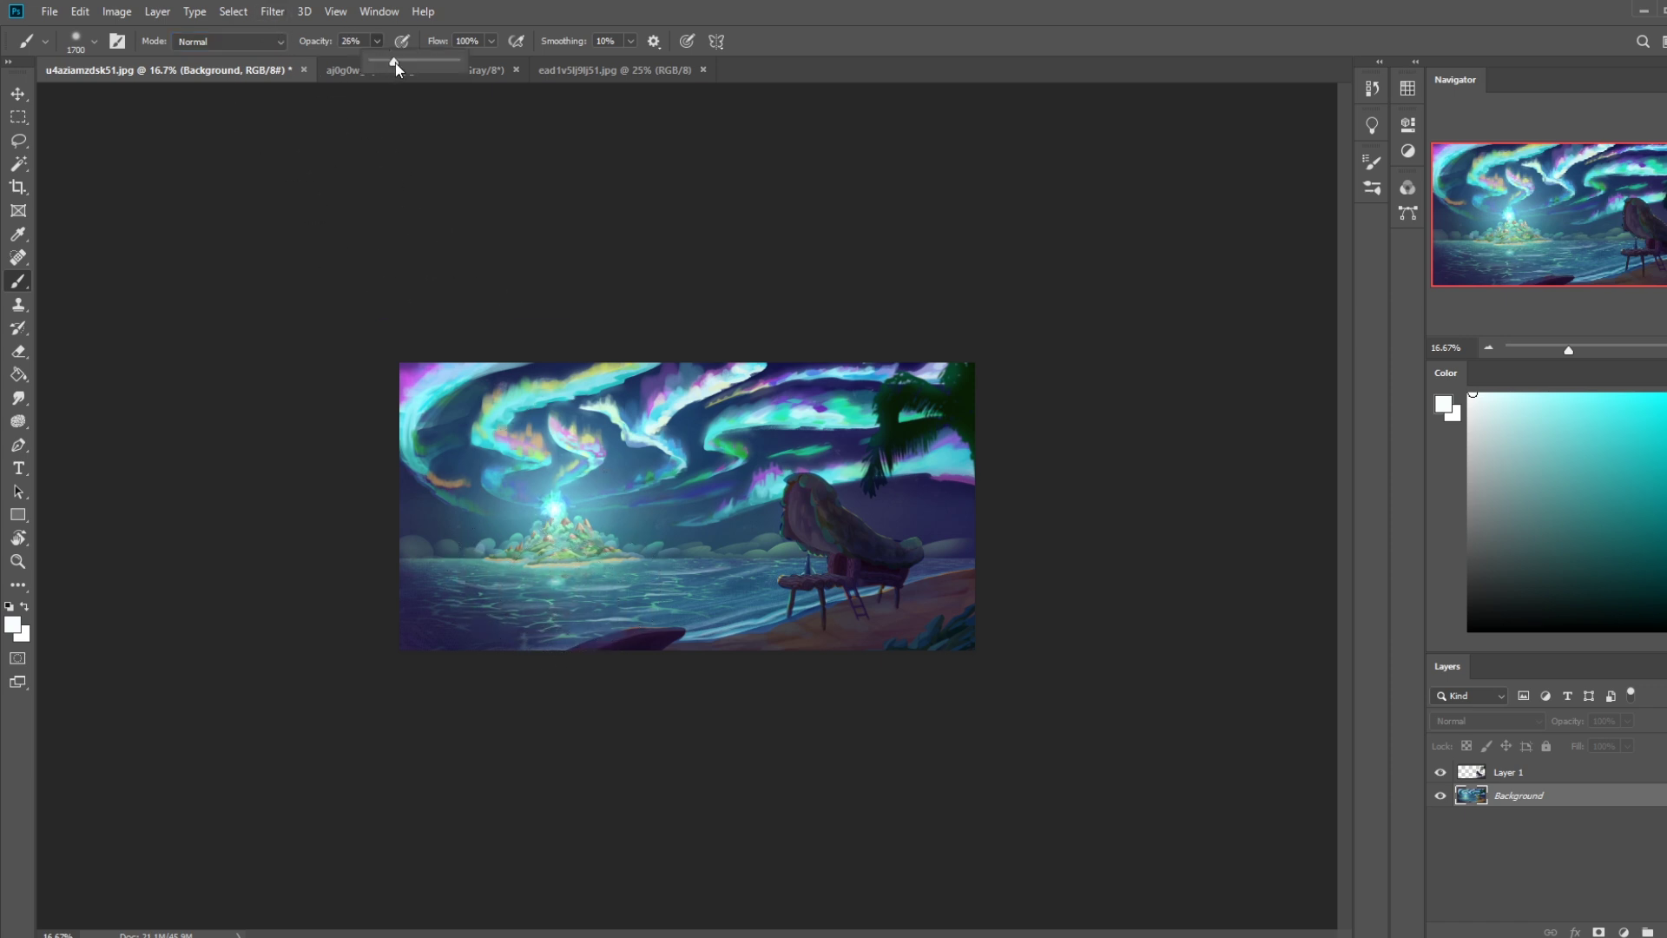
Try a white brush stroke across the water below the island and undo it.
left_click_drag(493, 606, 585, 601)
left_click(584, 600)
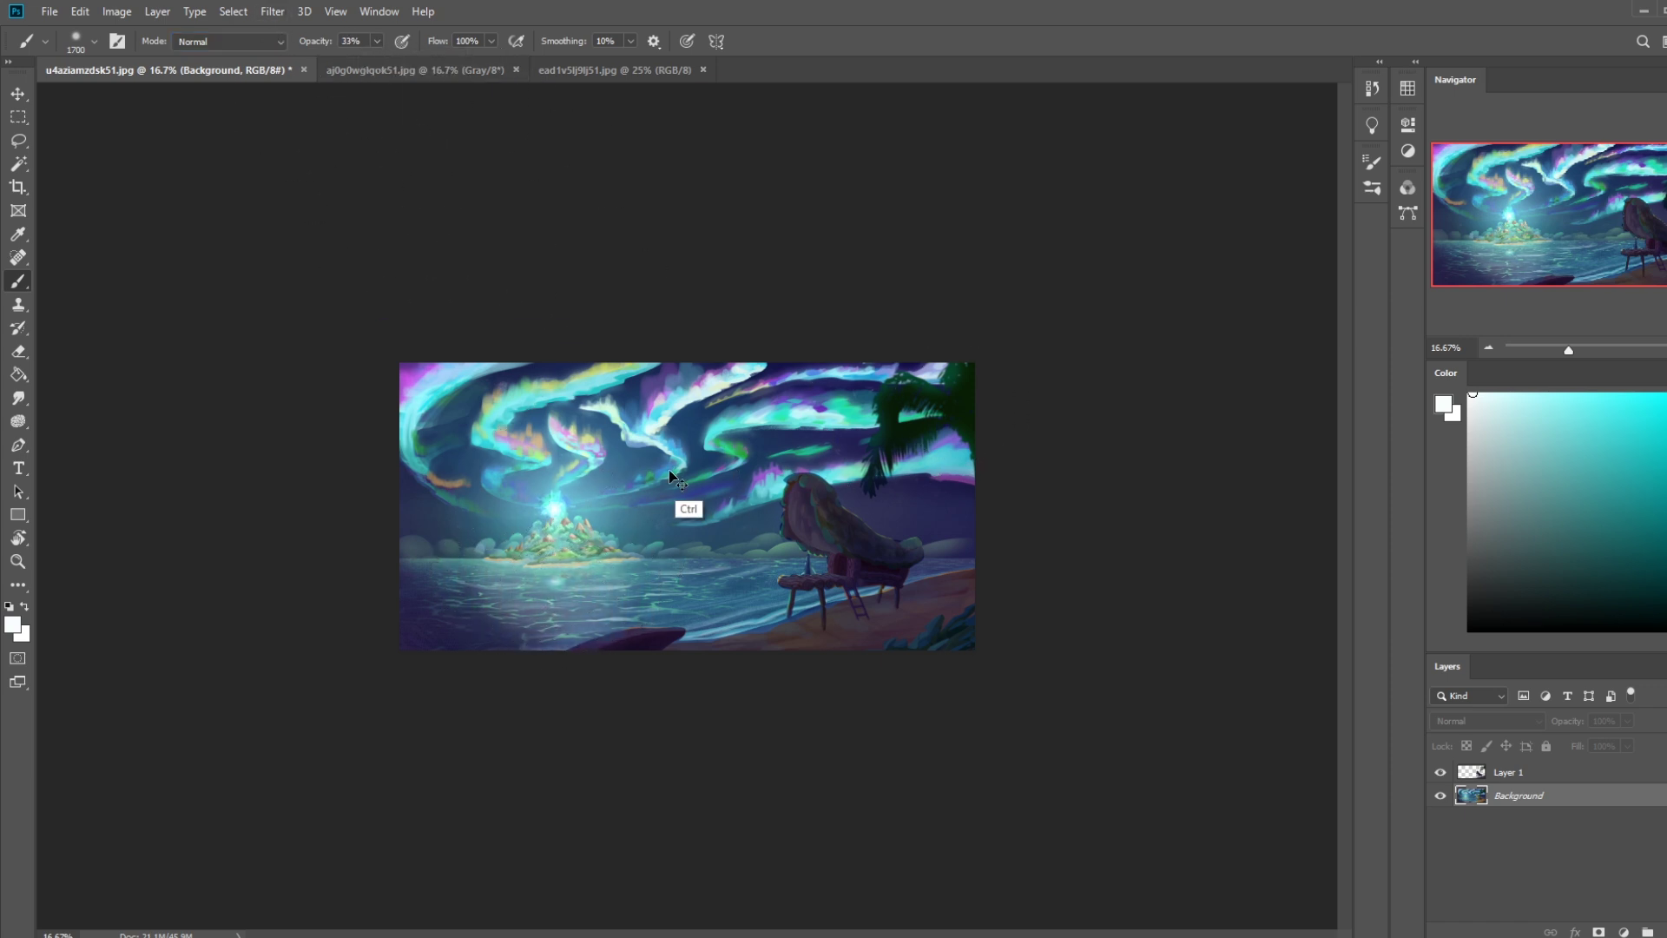
key("ctrl+z")
Brighten the light's reflection on the water with the Dodge tool, using Highlights at 11% exposure and brush sizes between 900 and 300 px.
right_click(19, 400)
left_click(78, 396)
right_click(10, 400)
left_click(78, 398)
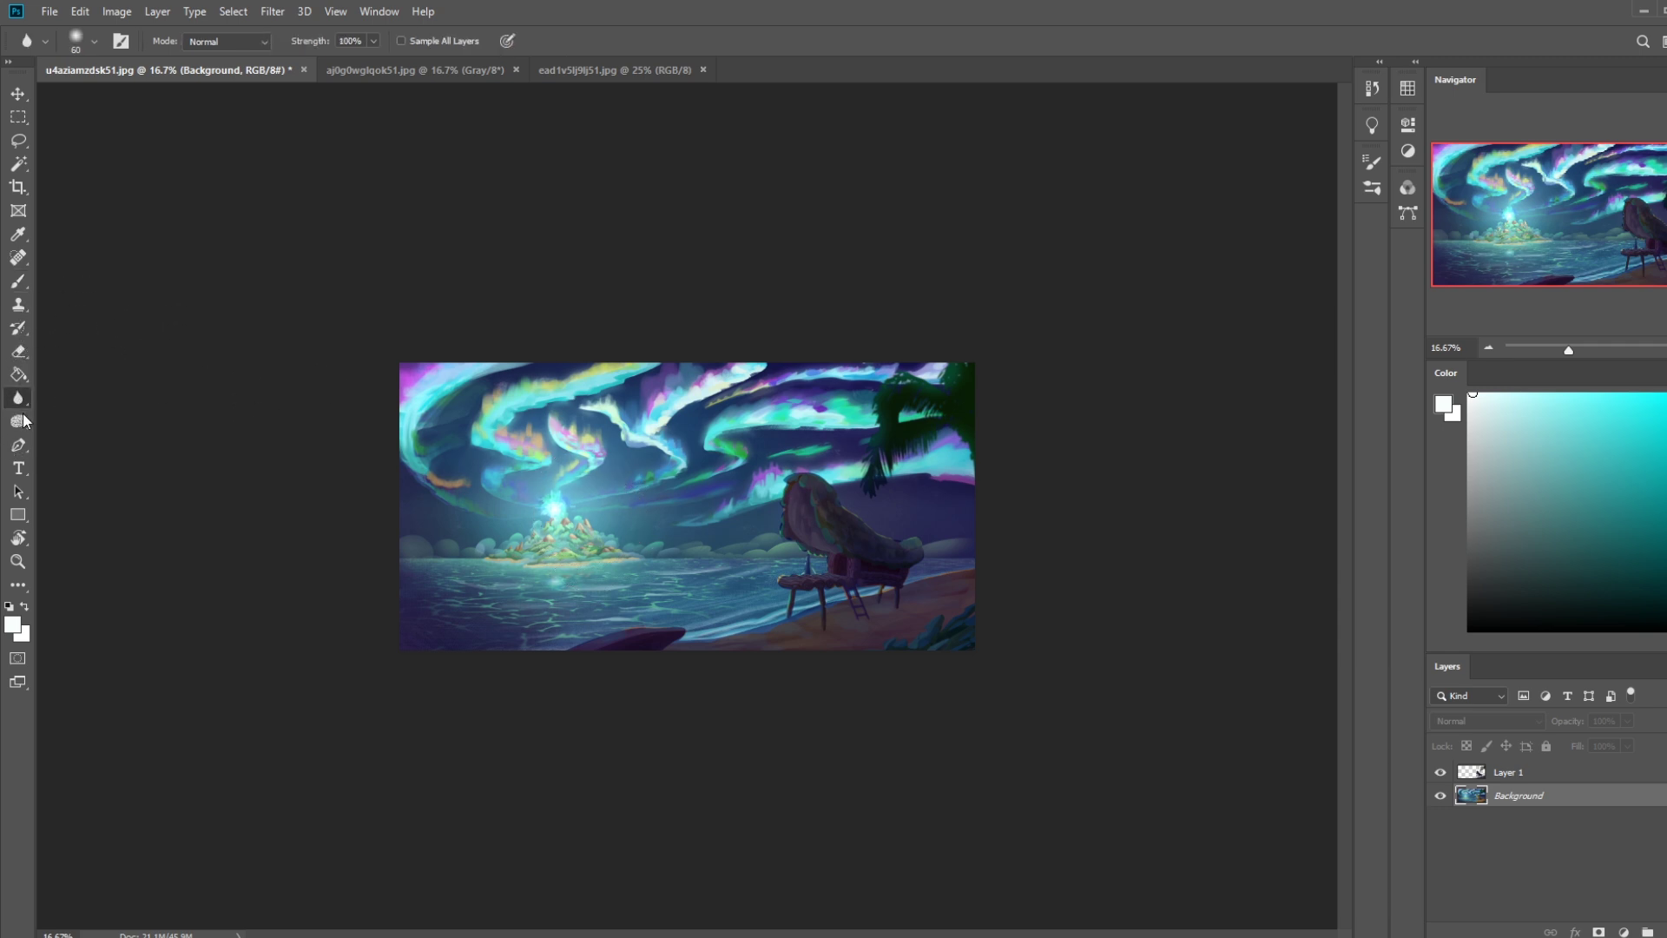
right_click(19, 422)
left_click_drag(100, 439, 94, 422)
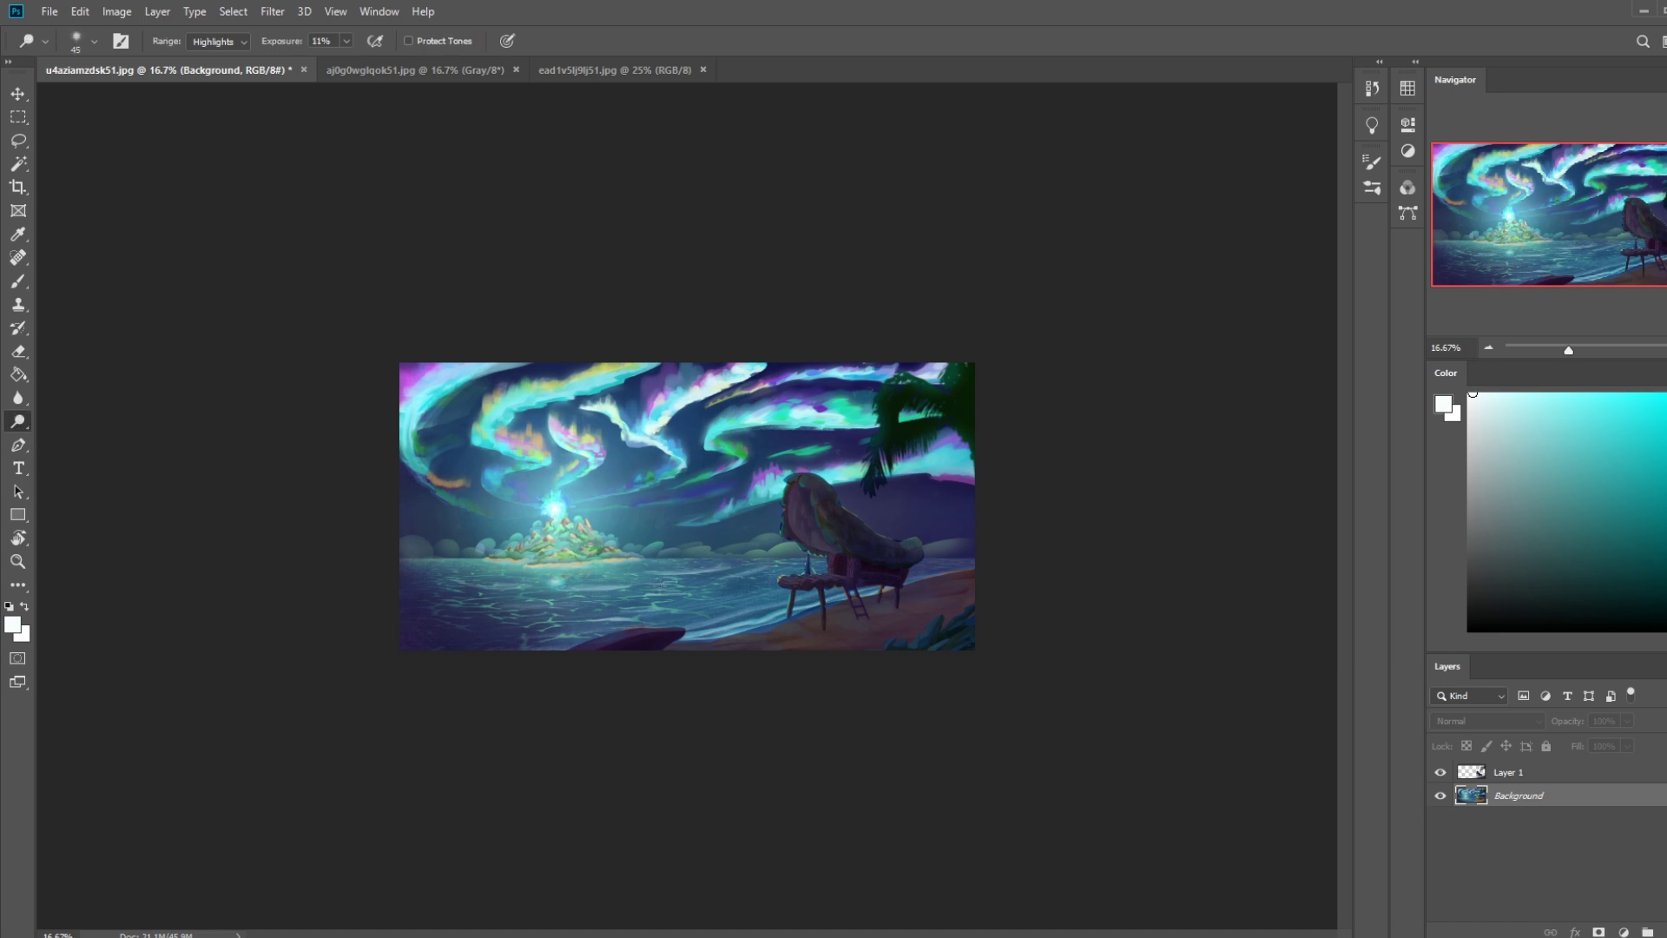
key("ctrl+minus")
key("bracketright")
key("bracketright")
key("bracketright")
key("bracketright")
key("bracketright")
key("bracketright")
key("bracketright")
key("bracketright")
key("bracketright")
key("bracketright")
key("bracketright")
key("bracketright")
key("bracketright")
key("bracketright")
key("bracketright")
key("bracketright")
key("bracketright")
key("bracketright")
key("bracketleft")
key("bracketleft")
key("bracketleft")
key("bracketleft")
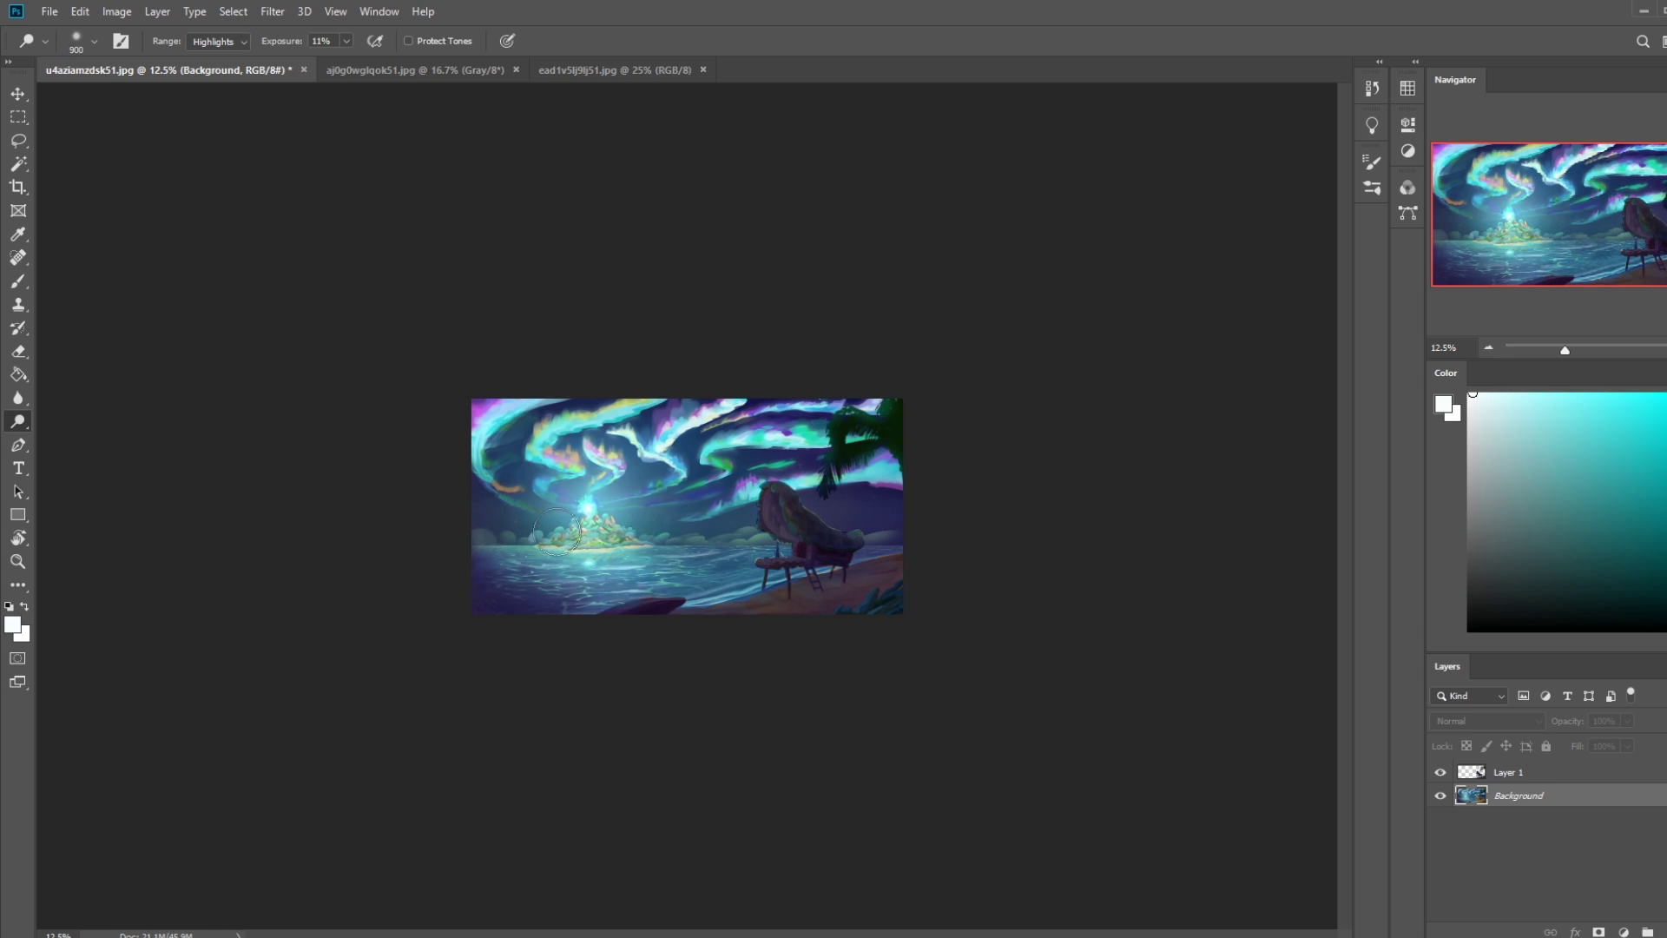
key("bracketleft")
key("bracketleft")
key("bracketleft")
key("bracketleft")
key("bracketleft")
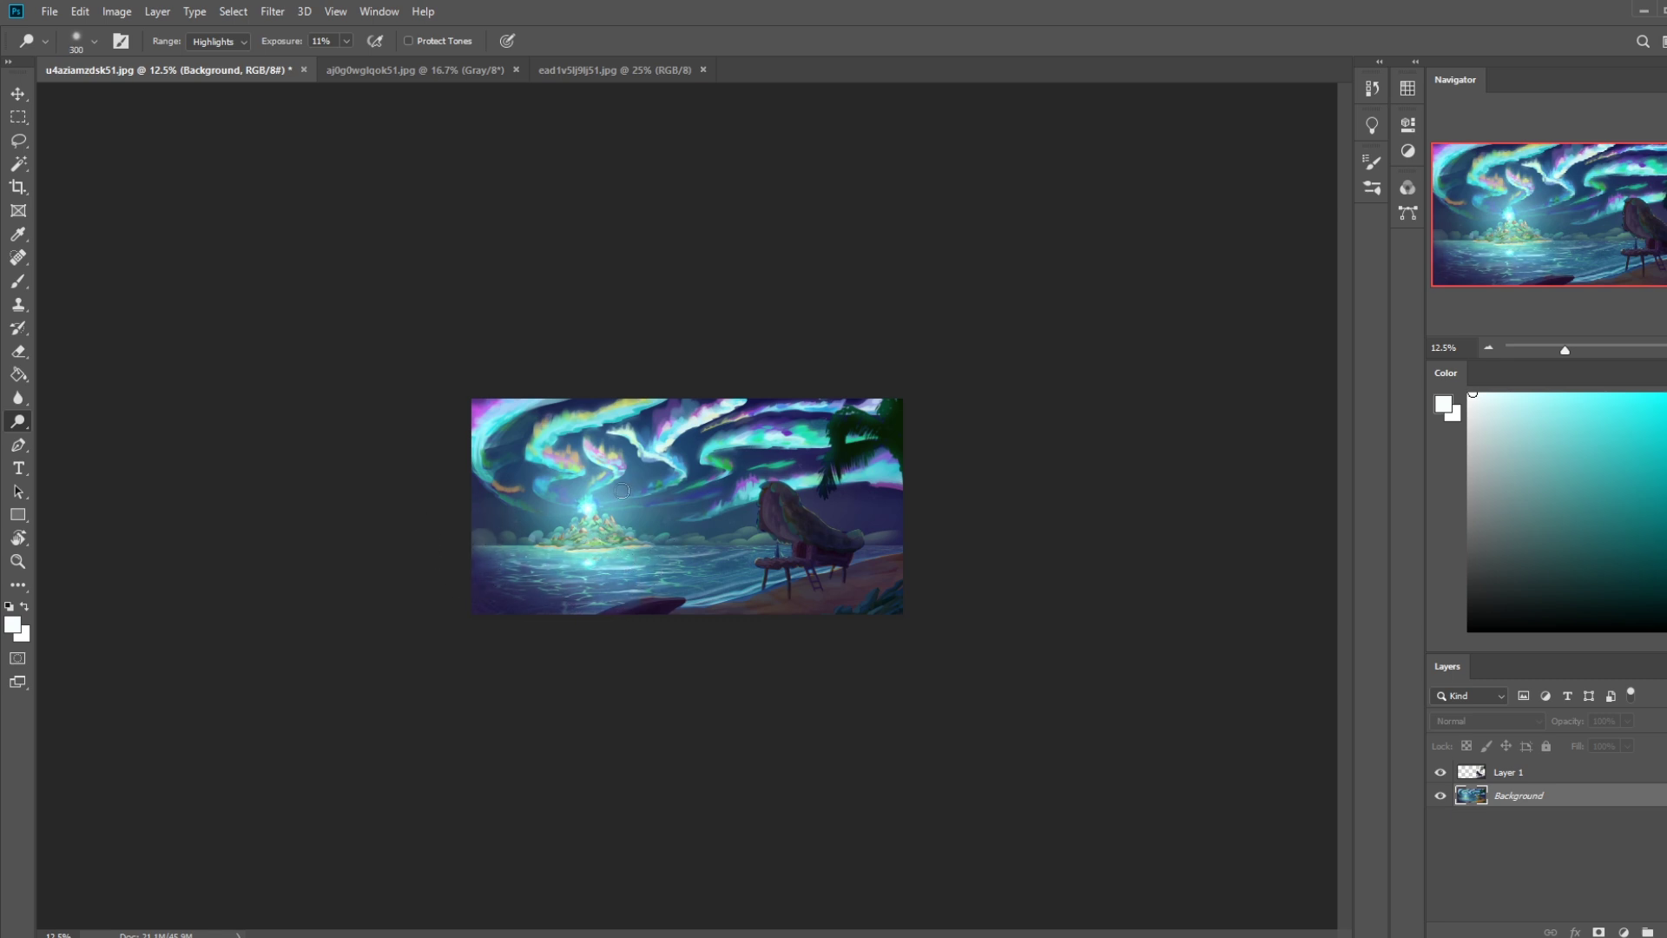
key("bracketright")
Sample the cyan and blue tones of the island's light and its water reflection with the Brush tool to compare their colors.
key("b")
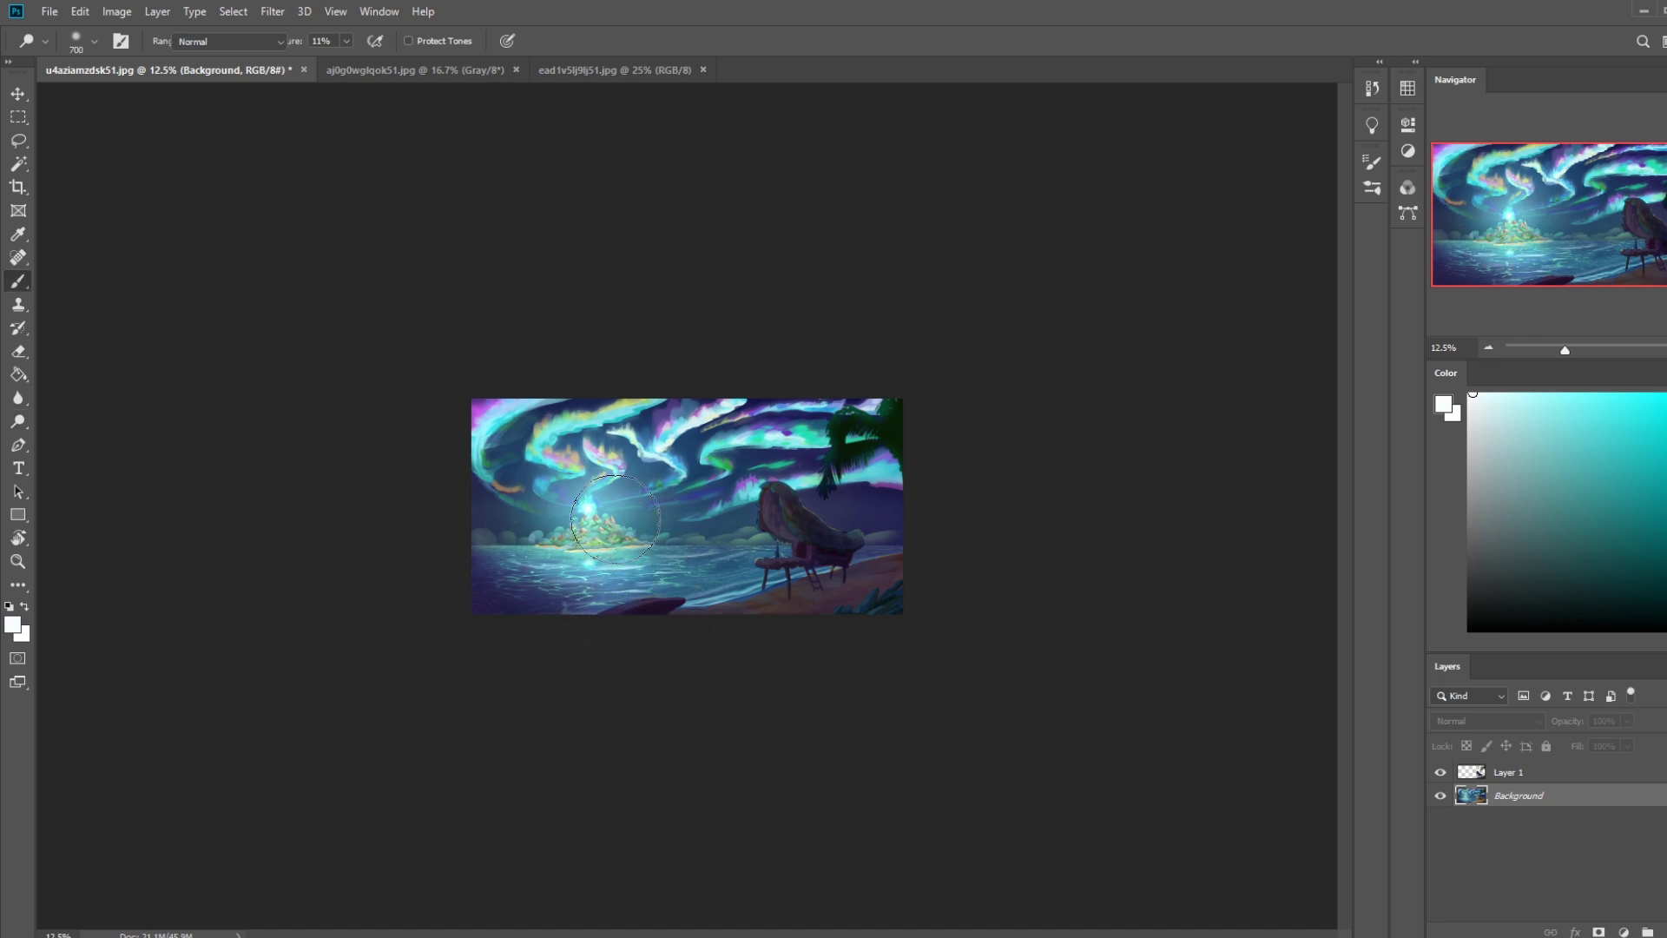
left_click(593, 558, "alt")
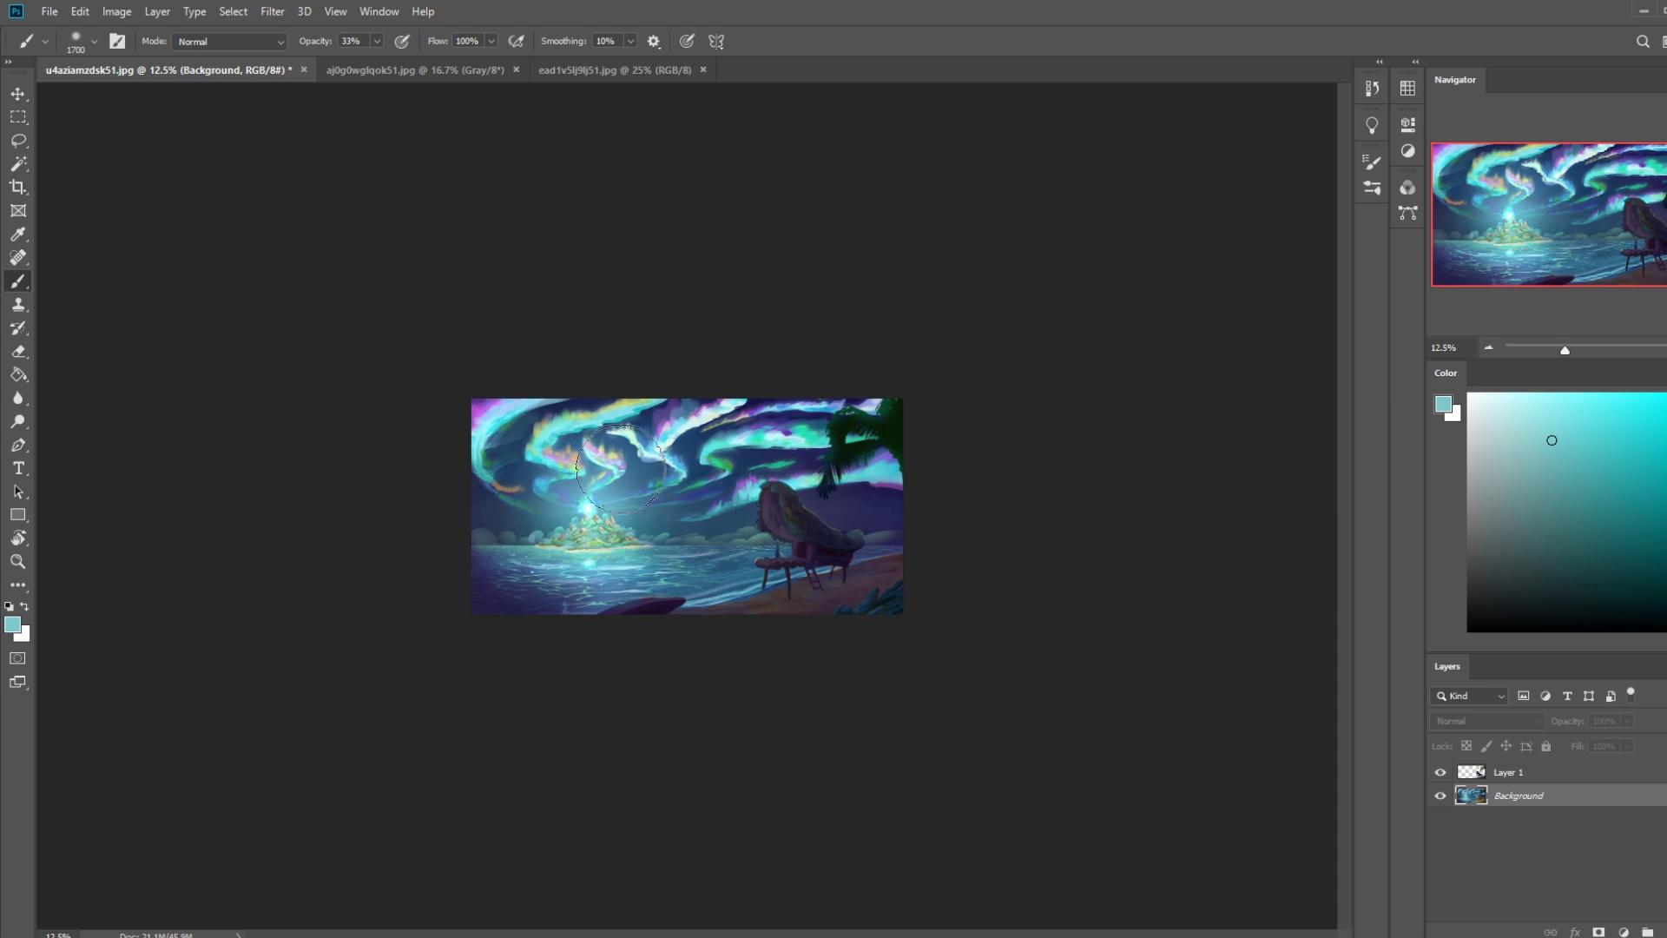
left_click(598, 554, "alt")
left_click_drag(598, 554, 594, 492)
left_click(594, 558, "alt")
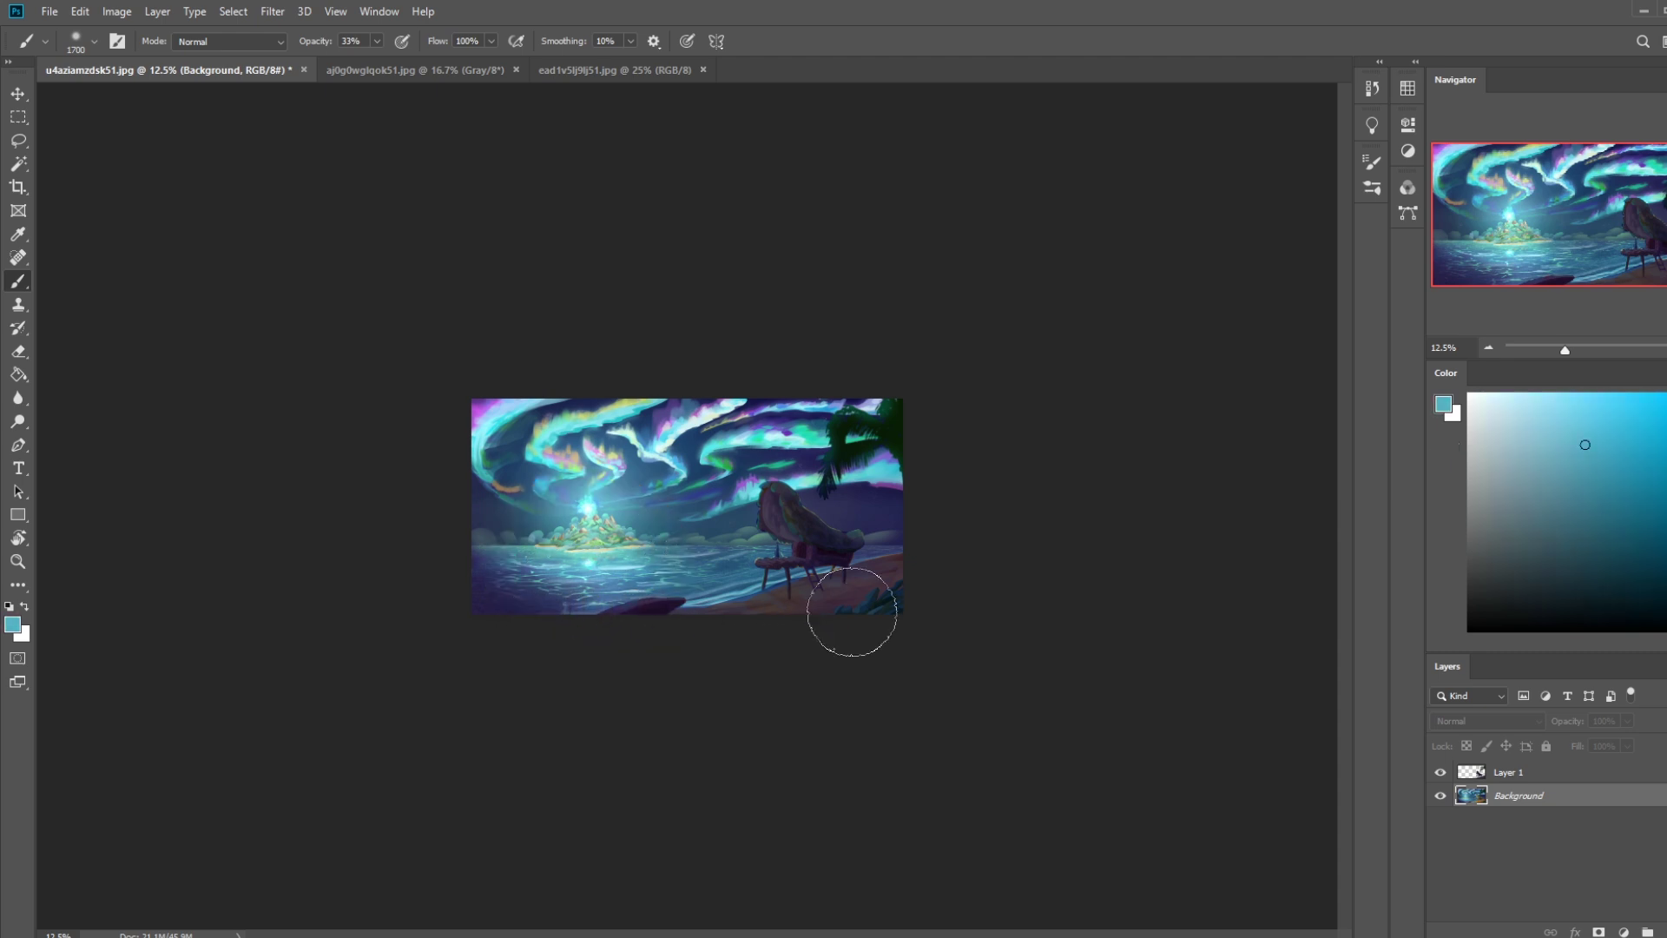
left_click(599, 532, "alt")
mouse_move(623, 547)
left_mouse_down()
mouse_move(599, 578)
mouse_move(556, 555)
mouse_move(612, 573)
left_mouse_up()
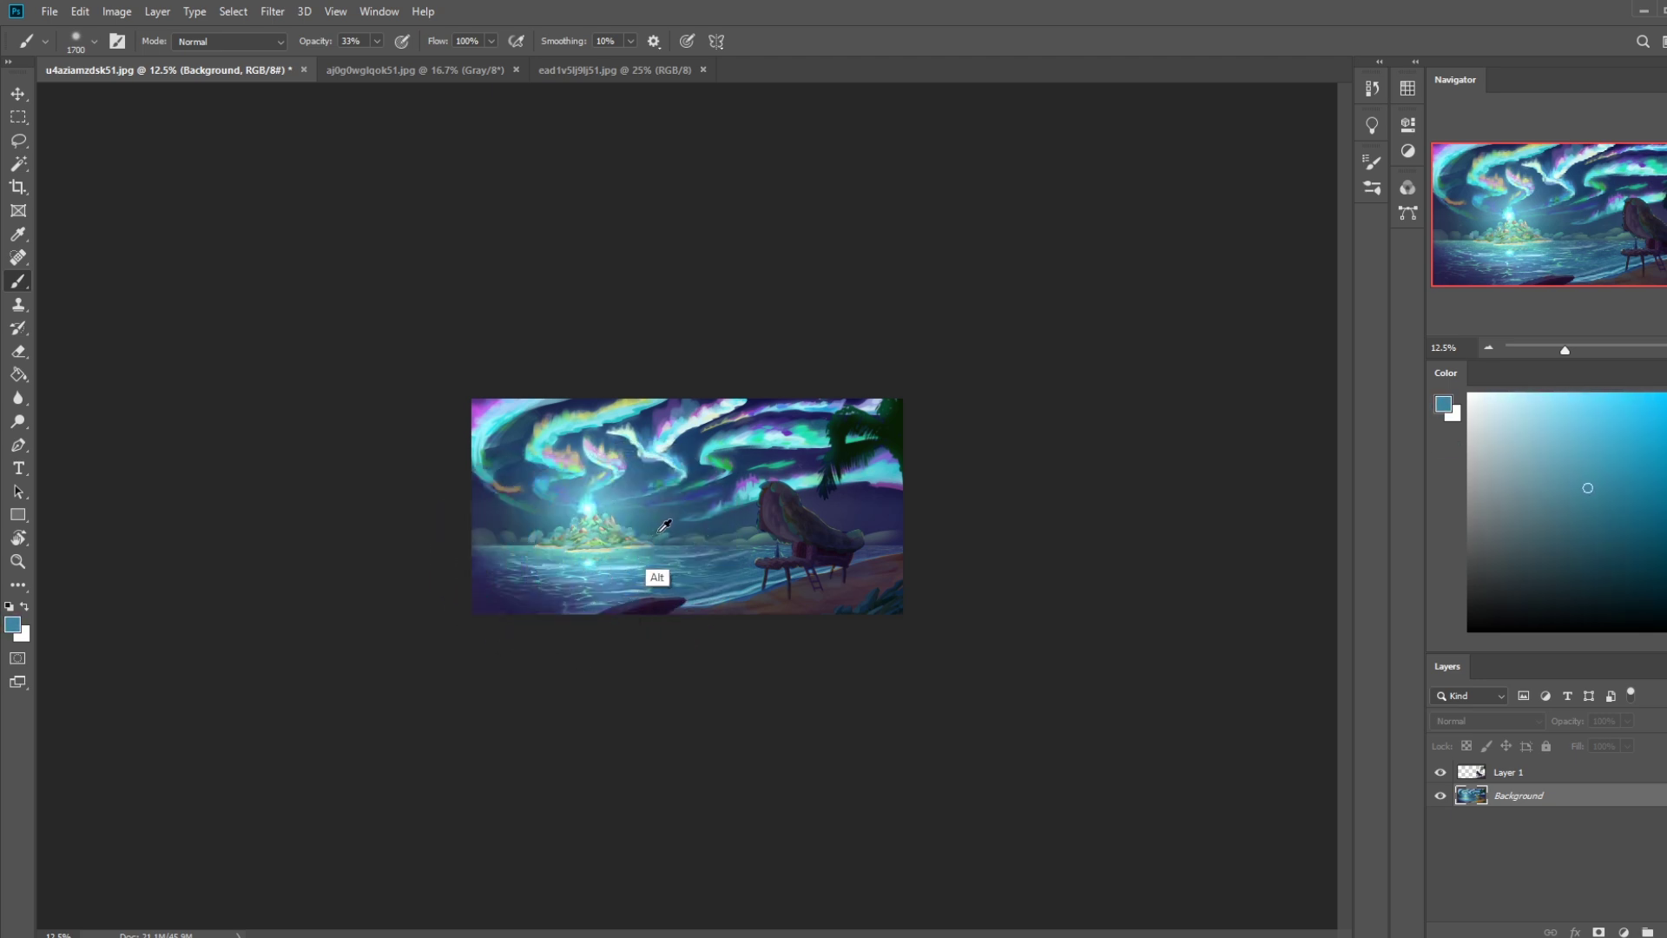
Sample a dark blue from the water, set the brush to Darken mode, and paint across the waterline below the island.
left_click(529, 597, "alt")
left_click(228, 41)
left_click(215, 129)
key("bracketleft")
key("bracketleft")
key("bracketleft")
key("bracketleft")
key("bracketleft")
key("bracketleft")
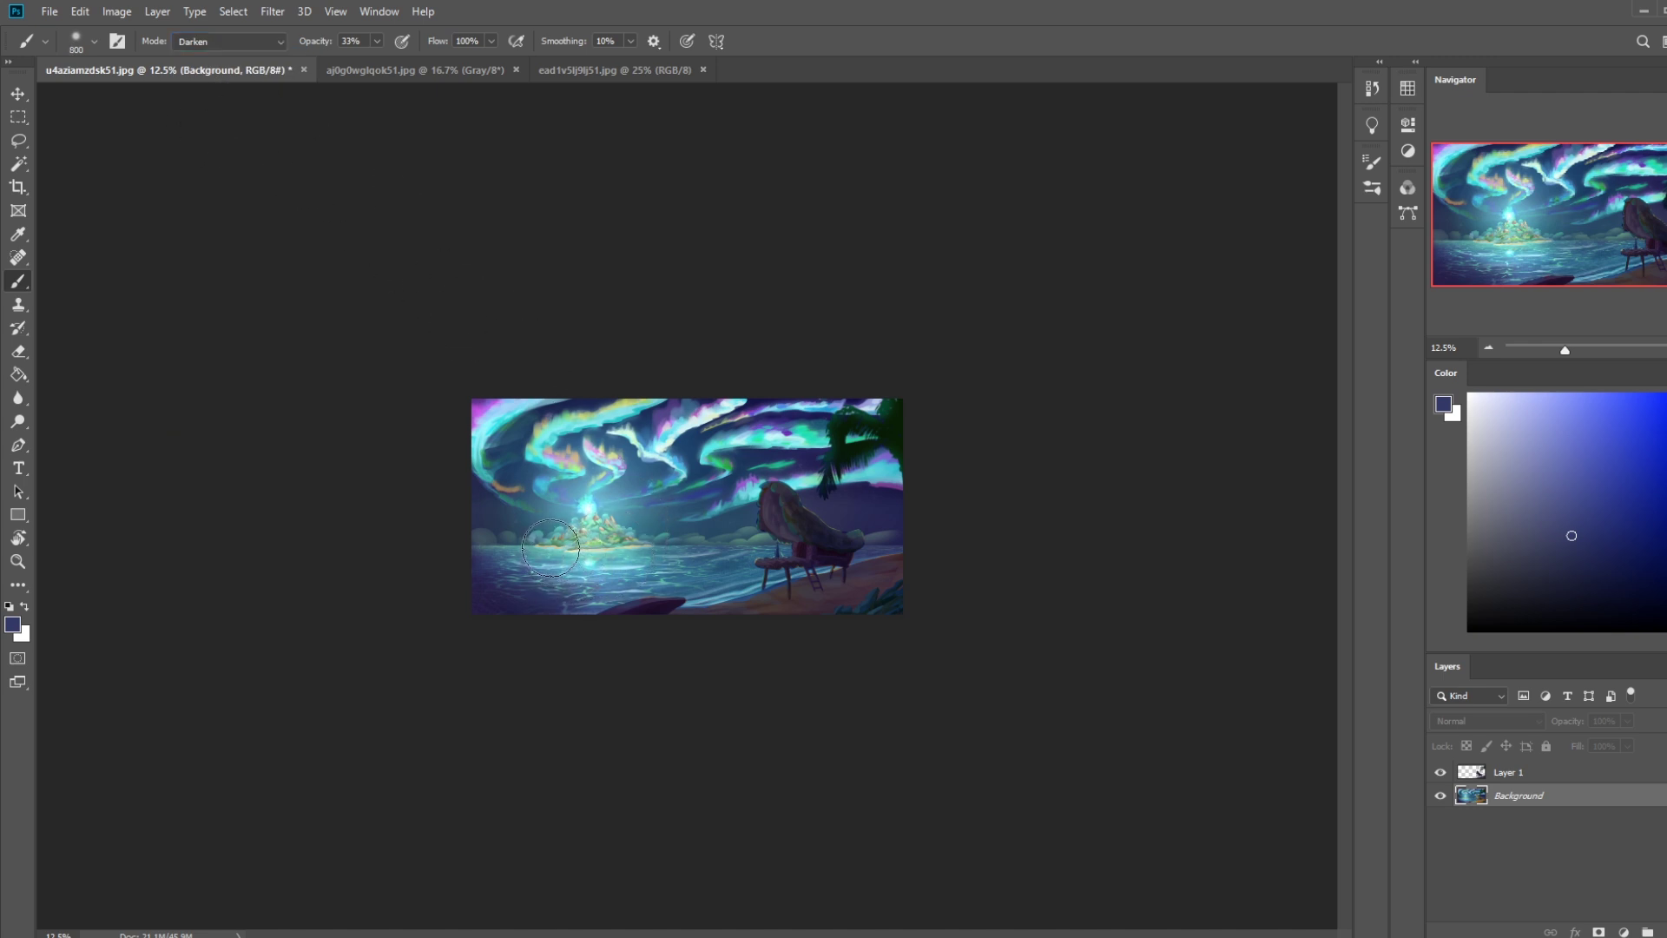
left_click_drag(574, 556, 644, 548)
Continue darkening around the island's waterline and over the beach corner with the brush enlarged to 1000 px.
key("bracketright")
key("bracketright")
key("bracketright")
key("bracketright")
key("bracketright")
key("bracketright")
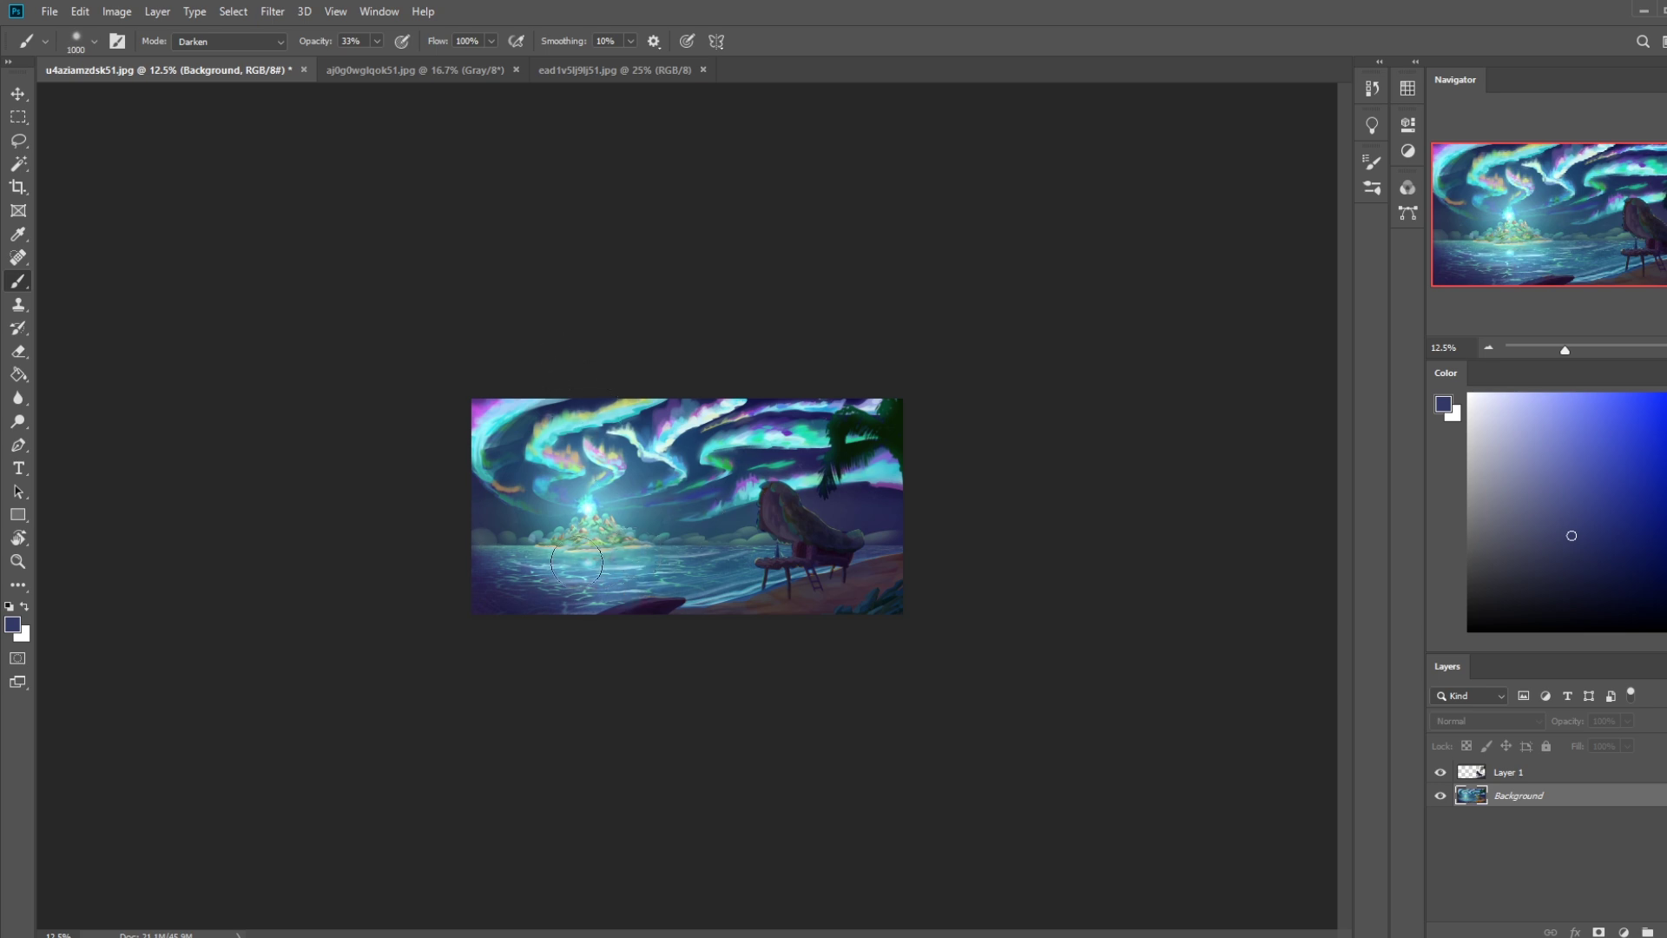
key("z")
key("b")
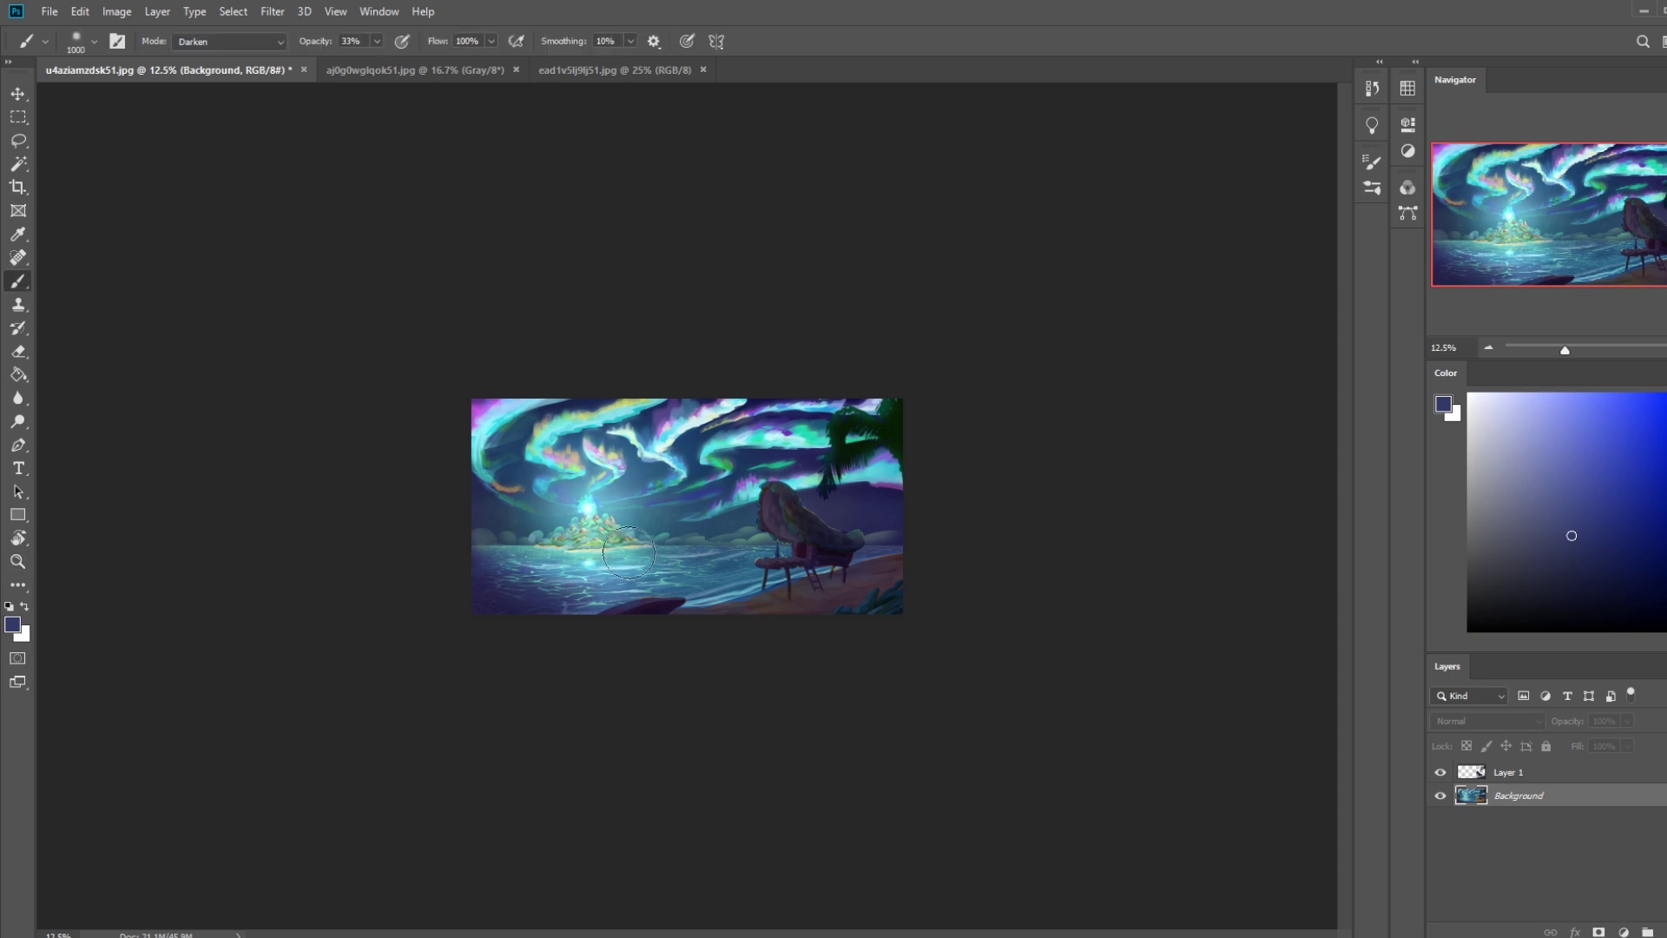
left_click_drag(622, 555, 548, 533)
left_click_drag(870, 594, 844, 580)
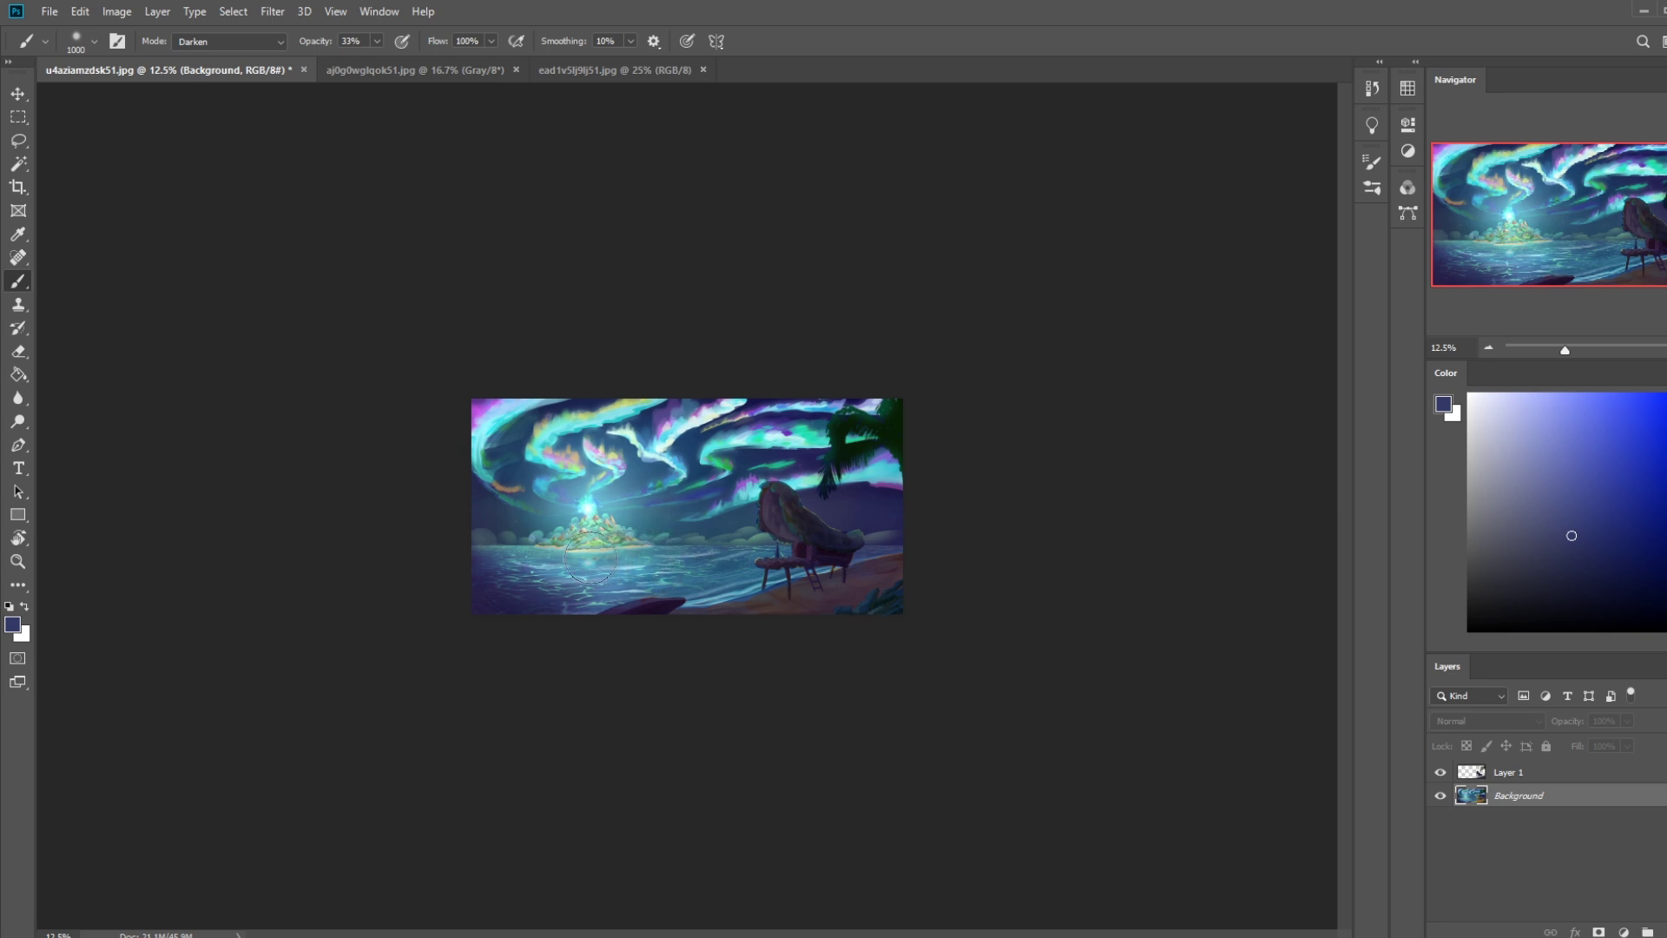
Set the brush to Multiply mode at 22% opacity.
left_click(223, 40)
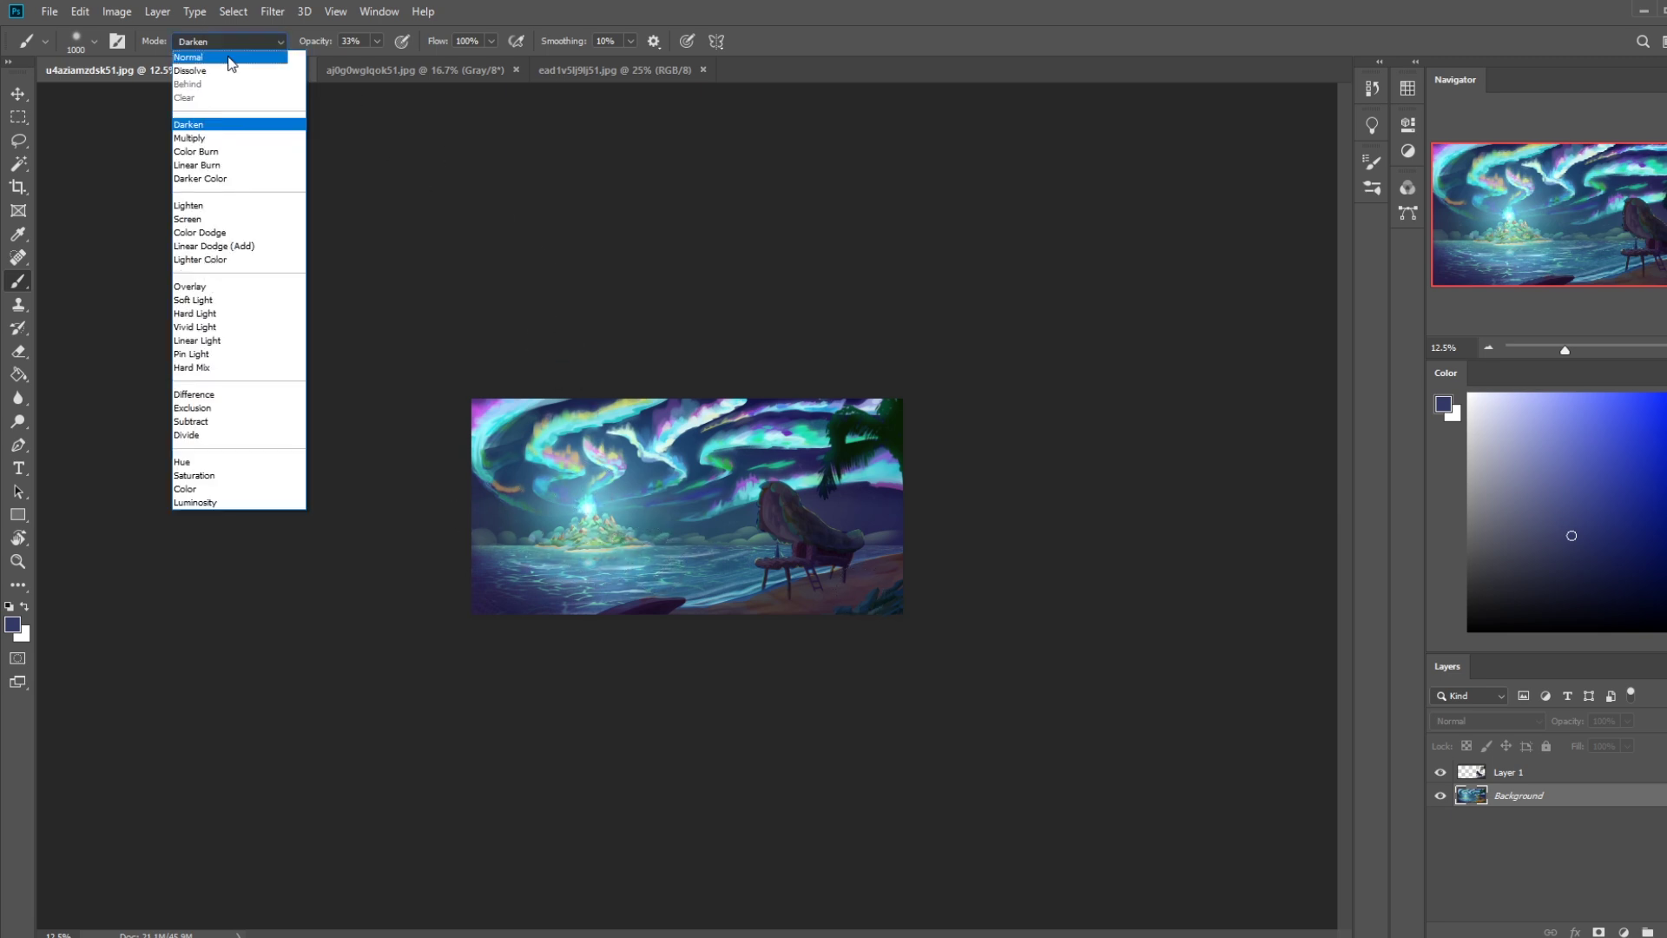
left_click(224, 137)
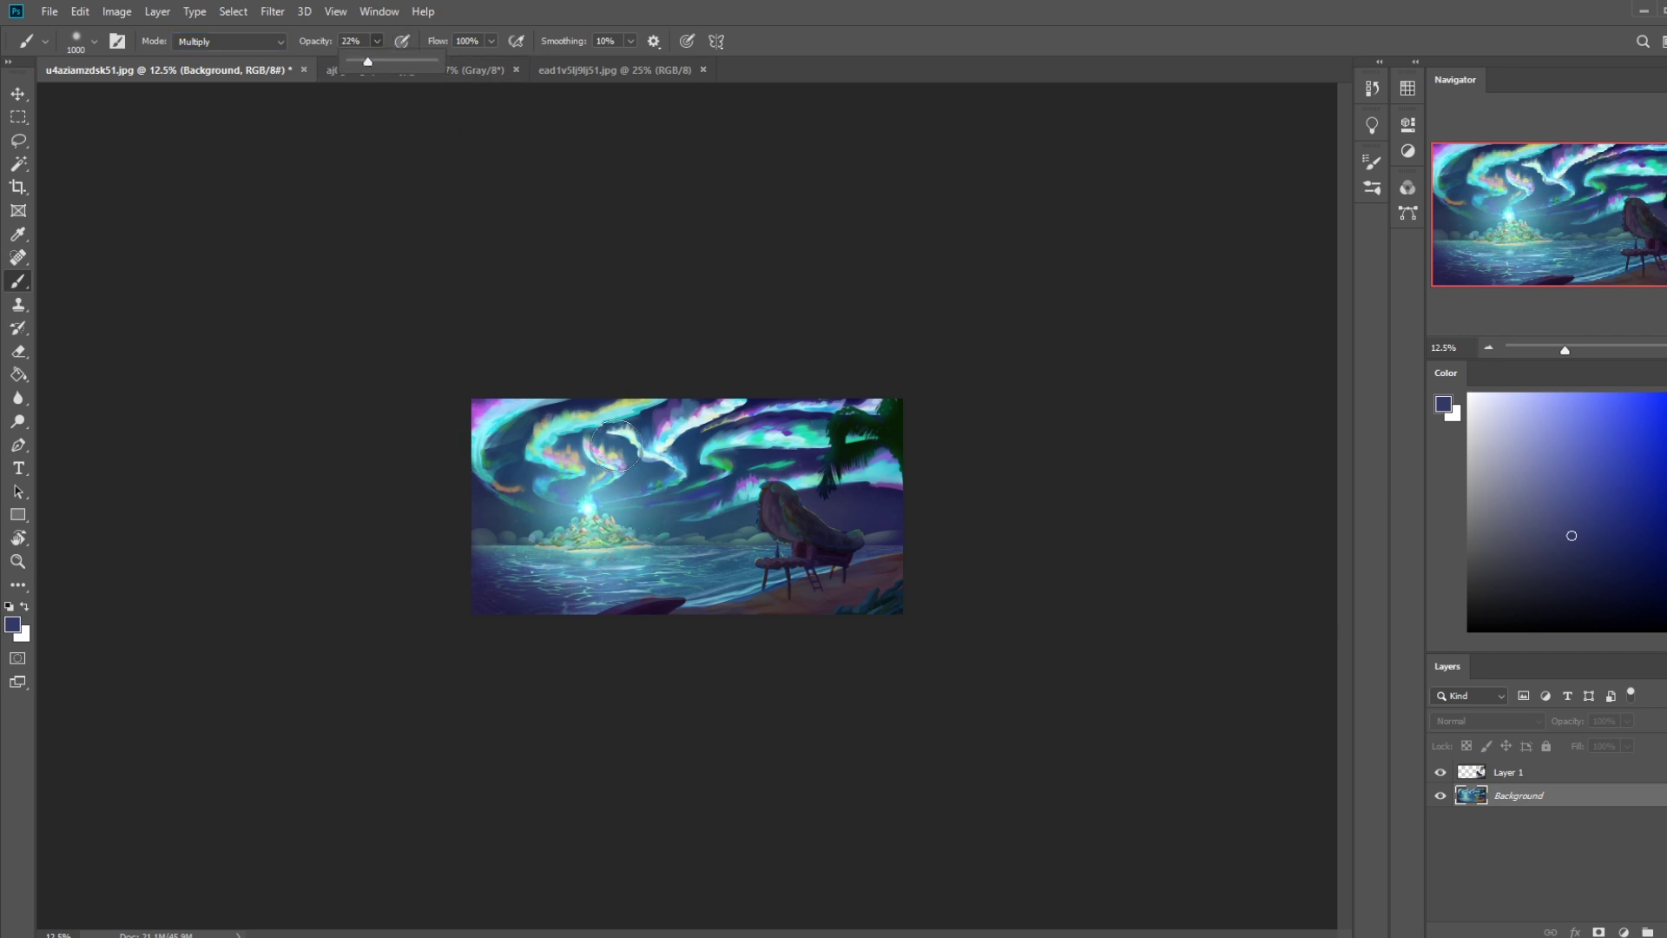
key("2")
key("2")
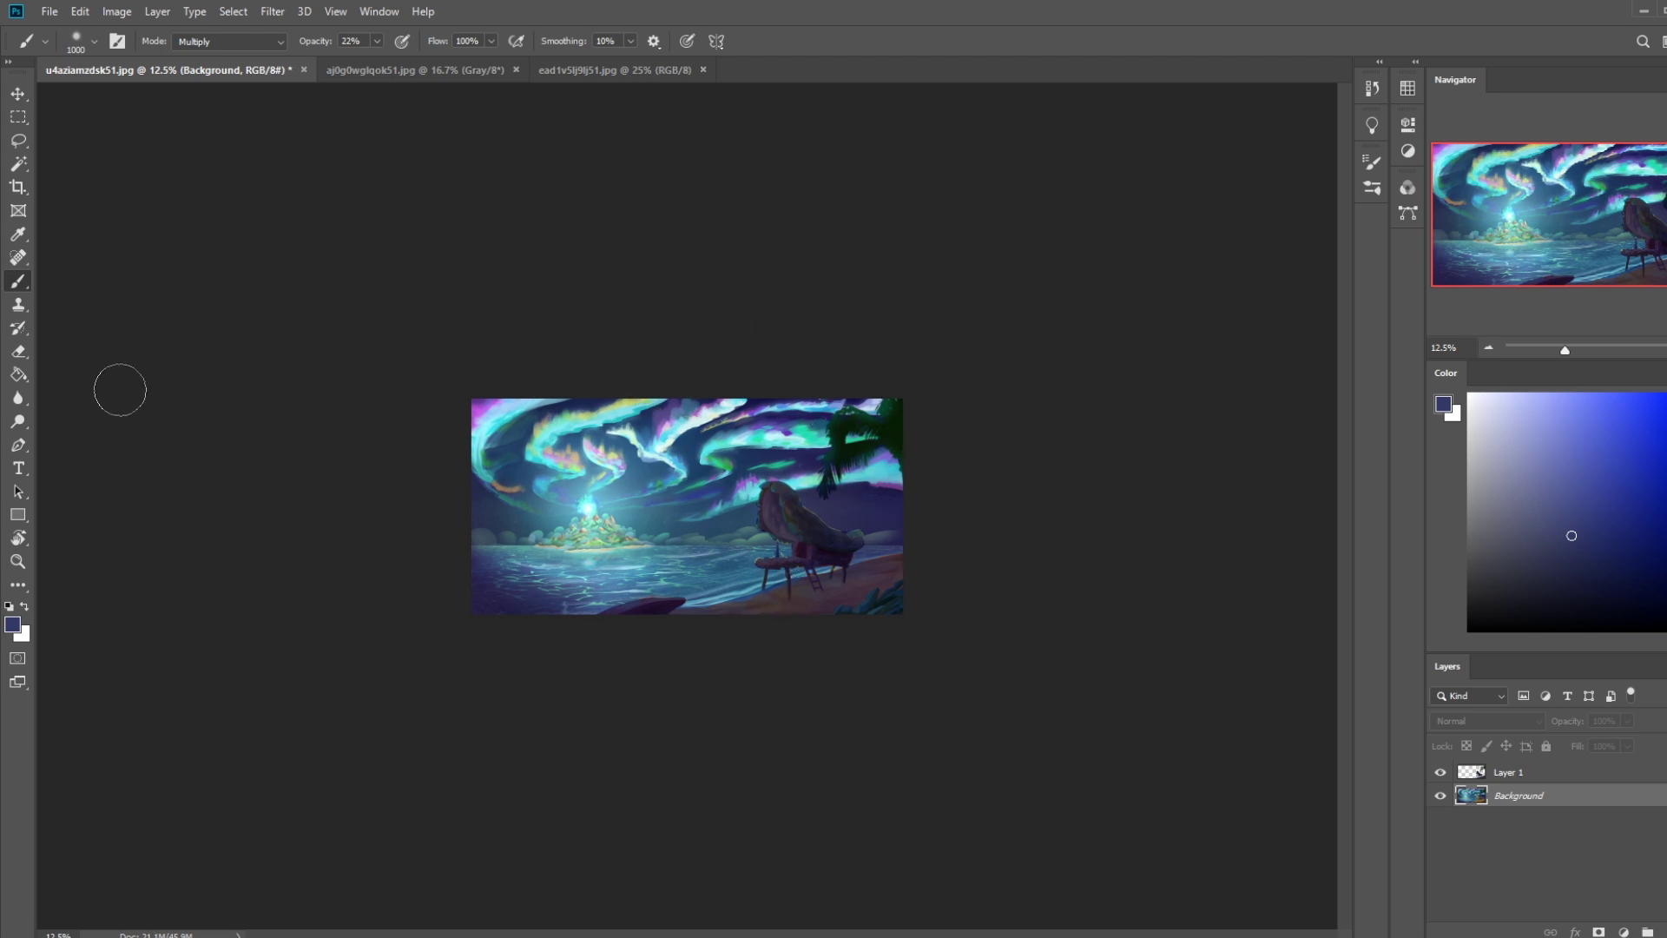
Smudge the aurora streaks in the upper middle of the sky using the Smudge tool at 8% strength and brush sizes up to 125 px.
left_click(19, 396)
left_click(94, 433)
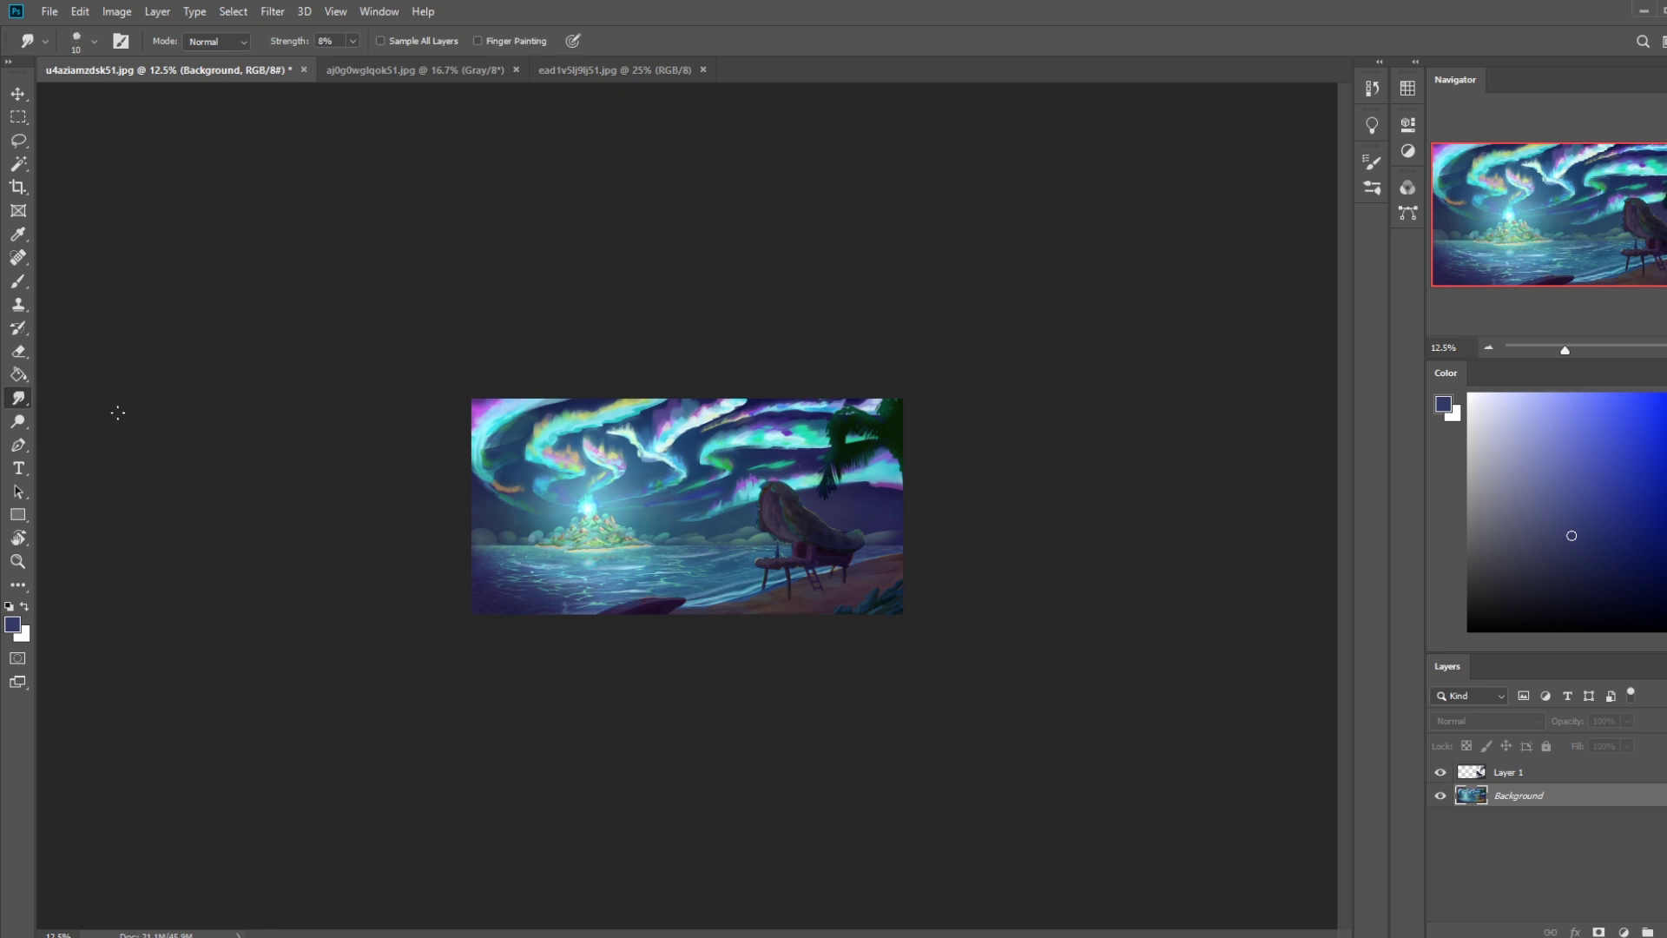
key("]")
key("]")
key("]")
key("]")
key("]")
key("]")
key("]")
key("]")
left_click_drag(654, 445, 690, 414)
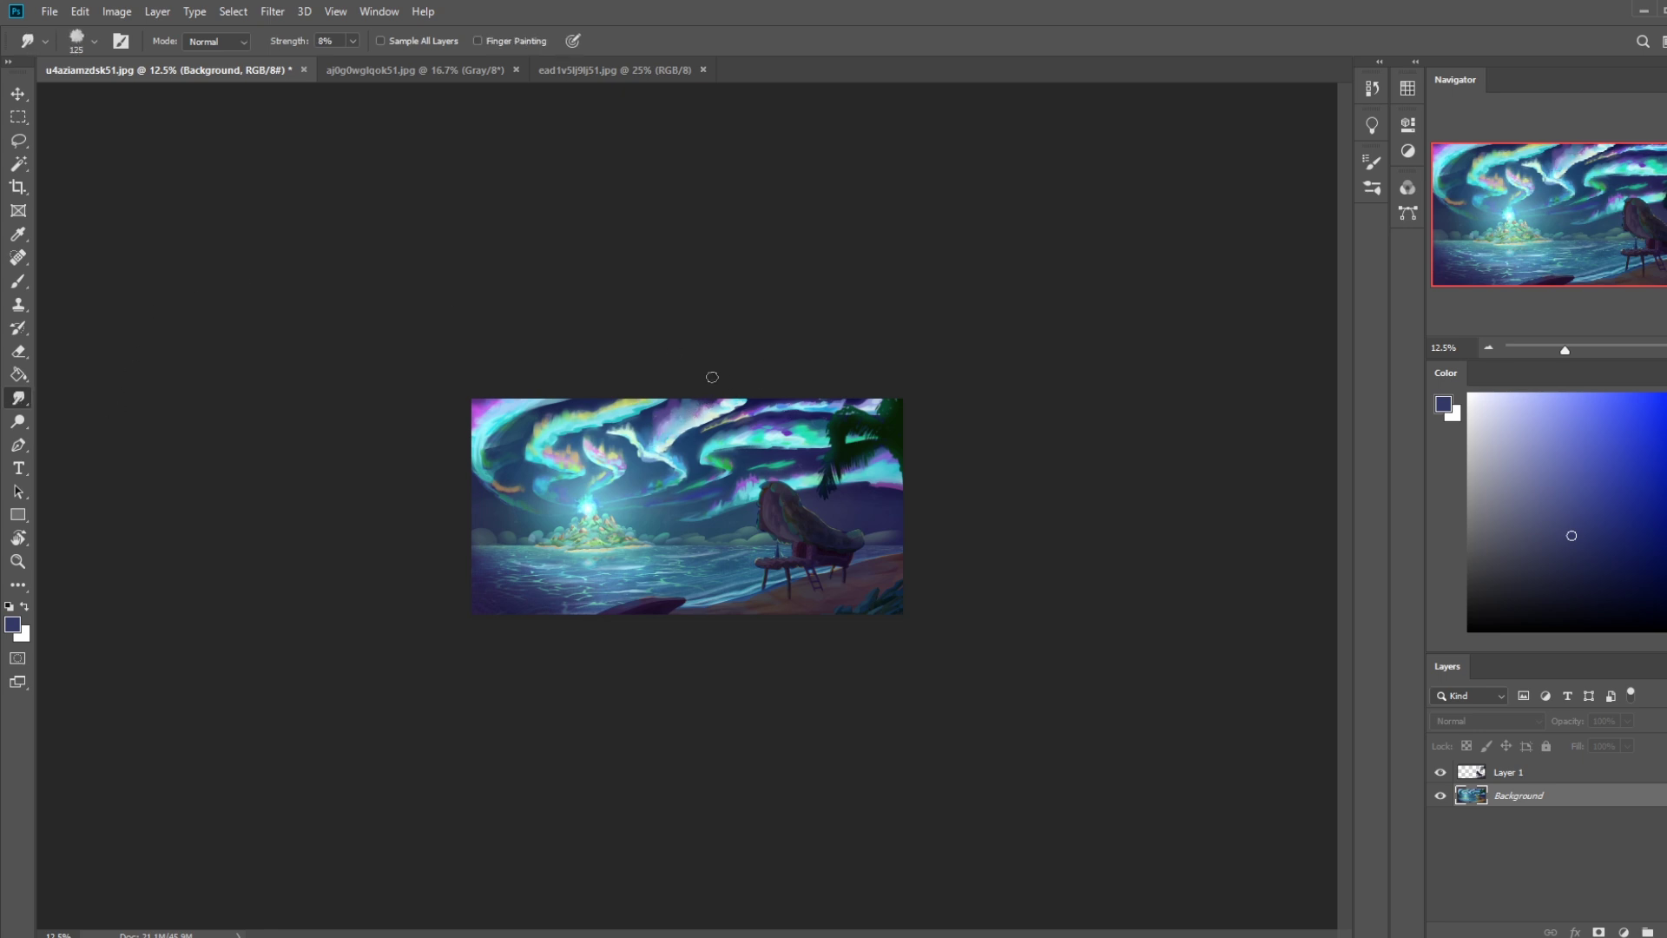
key("bracketleft")
left_click_drag(684, 446, 721, 412)
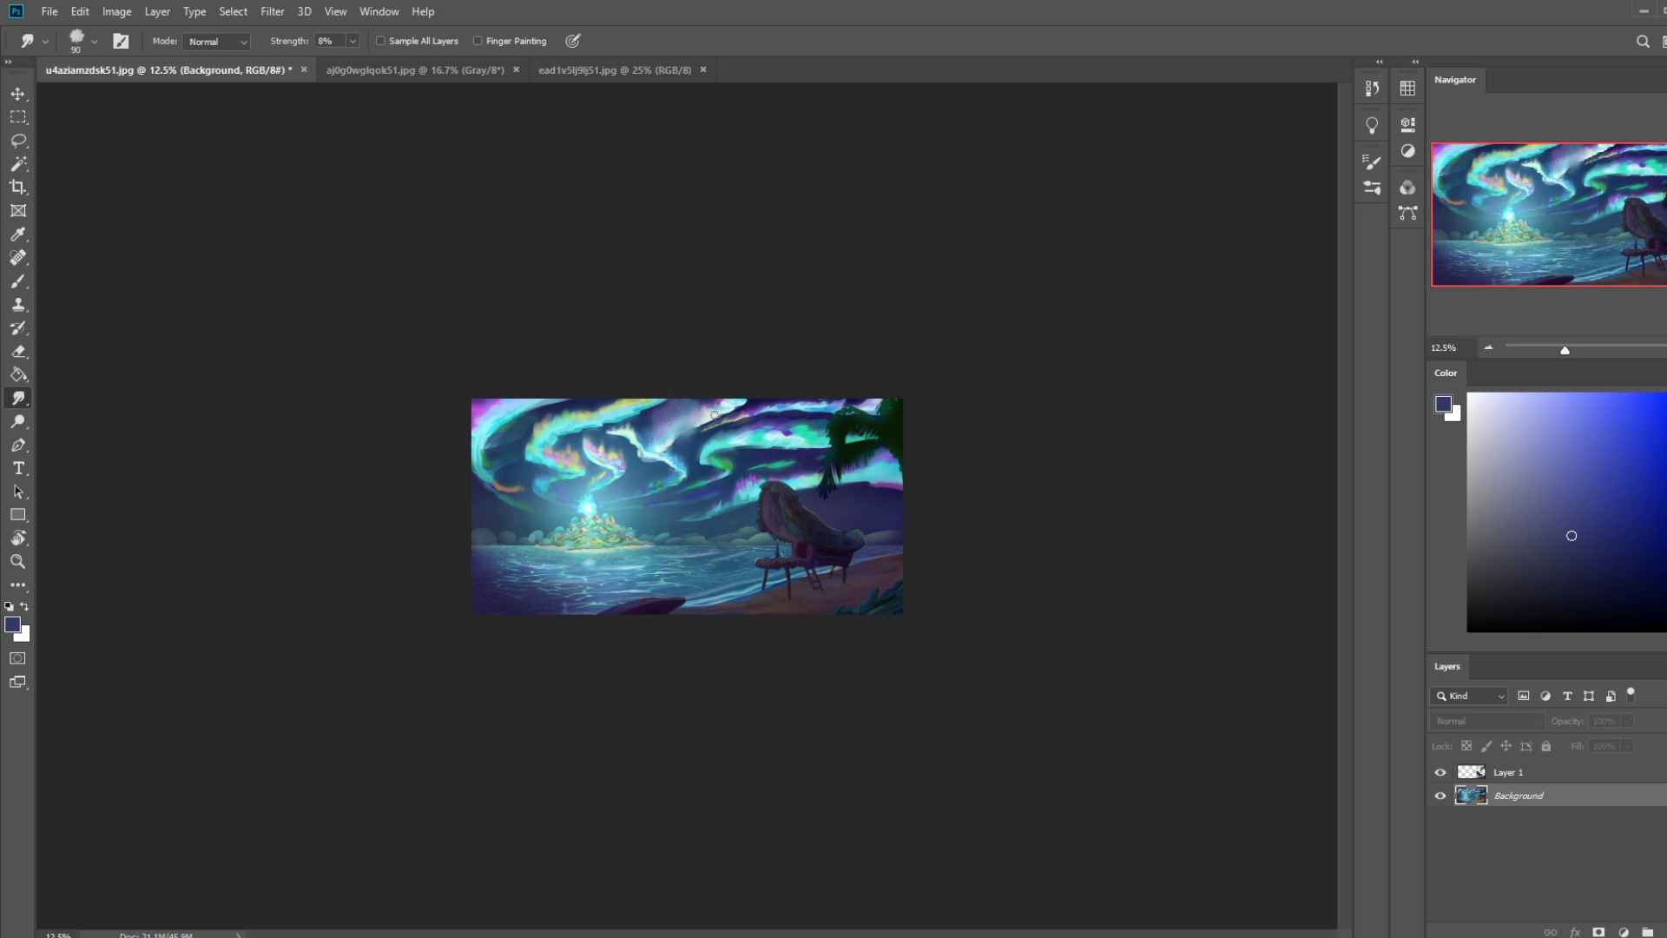
Smudge the aurora bands upward across the sky with a 175 px brush, softening the swirl above the island.
key("bracketright")
key("bracketright")
key("bracketright")
key("bracketright")
mouse_move(565, 414)
left_mouse_down()
mouse_move(624, 354)
mouse_move(595, 418)
mouse_move(594, 363)
mouse_move(573, 422)
mouse_move(654, 339)
mouse_move(622, 407)
mouse_move(642, 328)
left_mouse_up()
mouse_move(724, 421)
left_mouse_down()
mouse_move(876, 389)
mouse_move(773, 436)
left_mouse_up()
left_click_drag(482, 424, 576, 331)
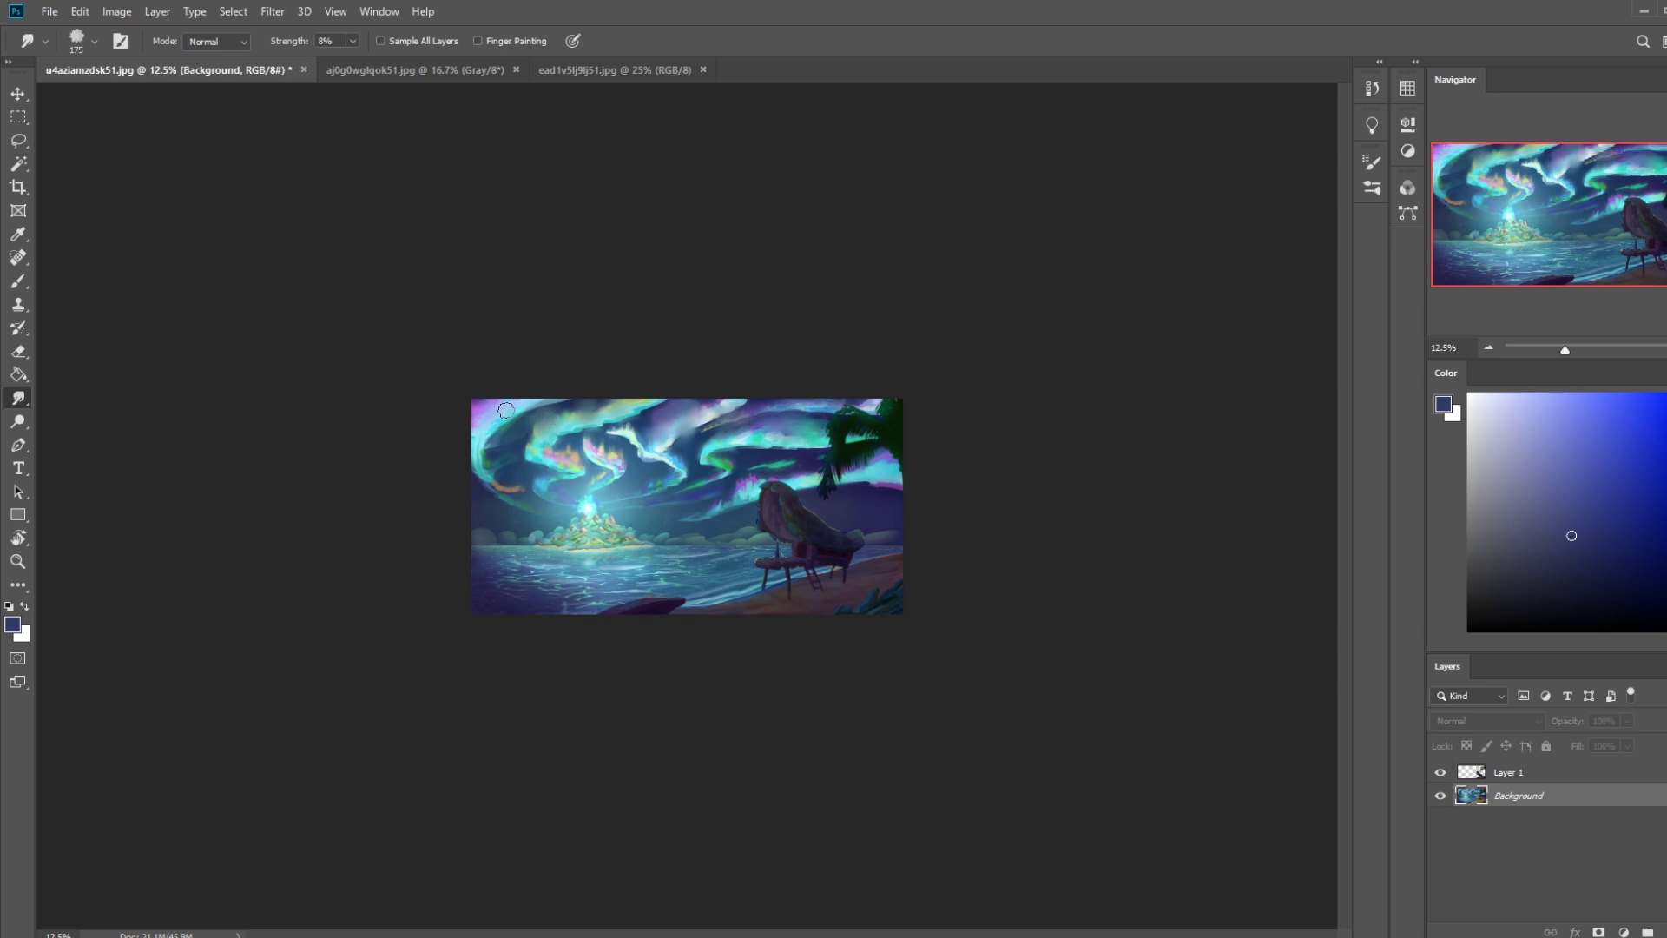
left_click_drag(493, 453, 586, 374)
left_click_drag(606, 458, 587, 443)
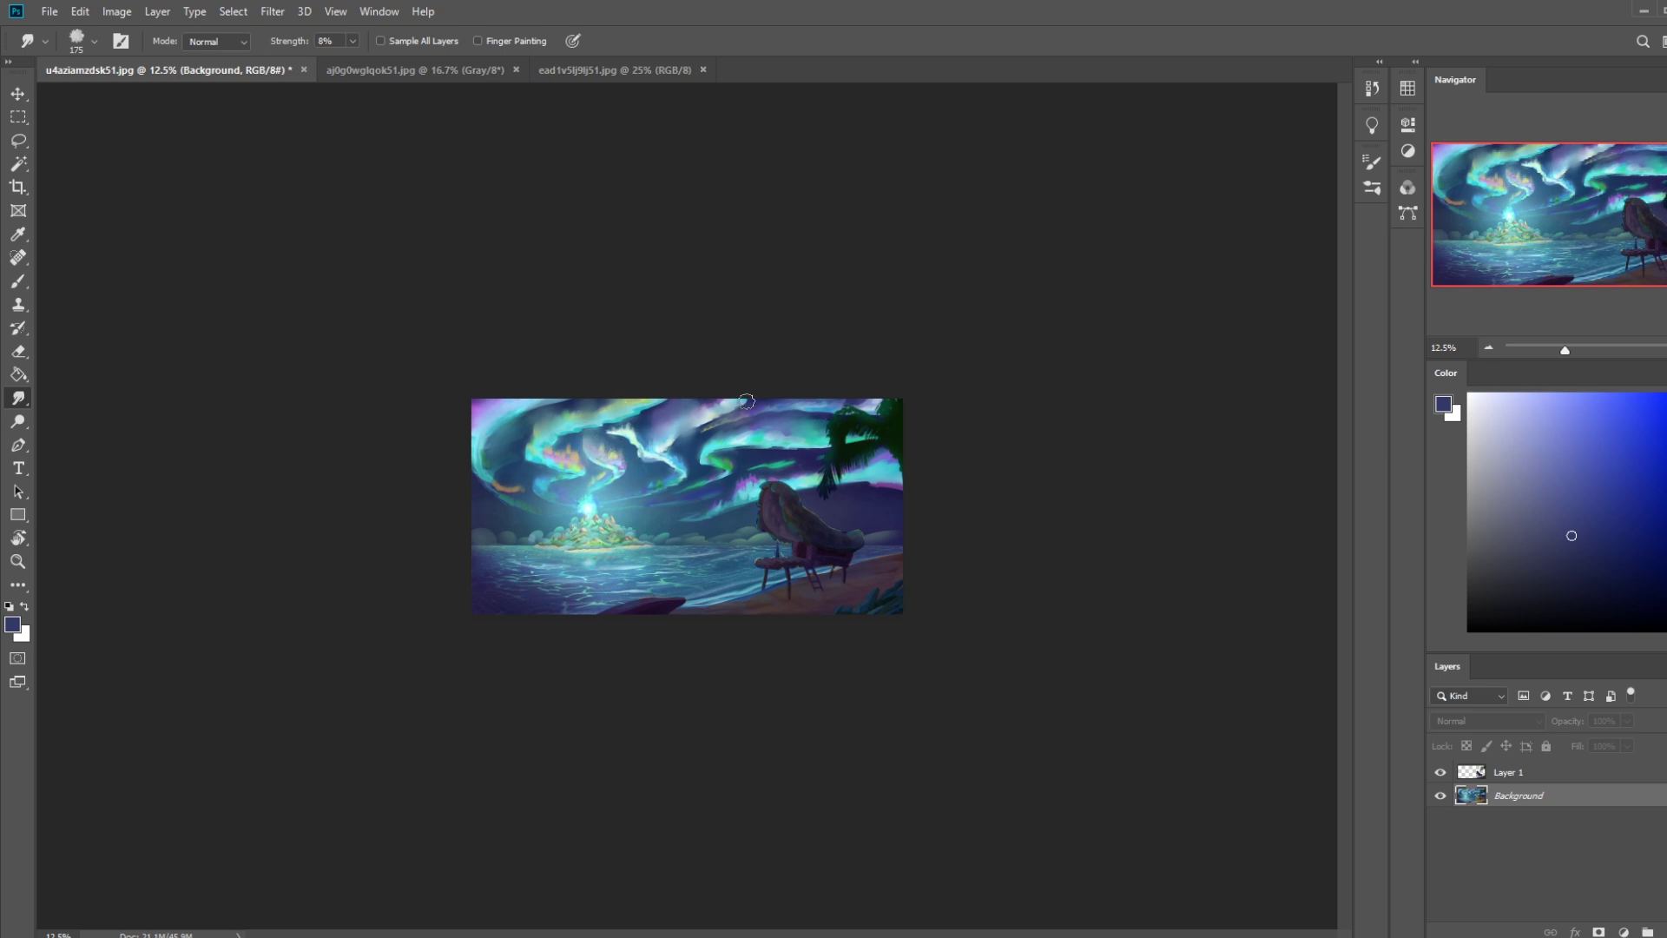
left_click_drag(565, 414, 565, 422)
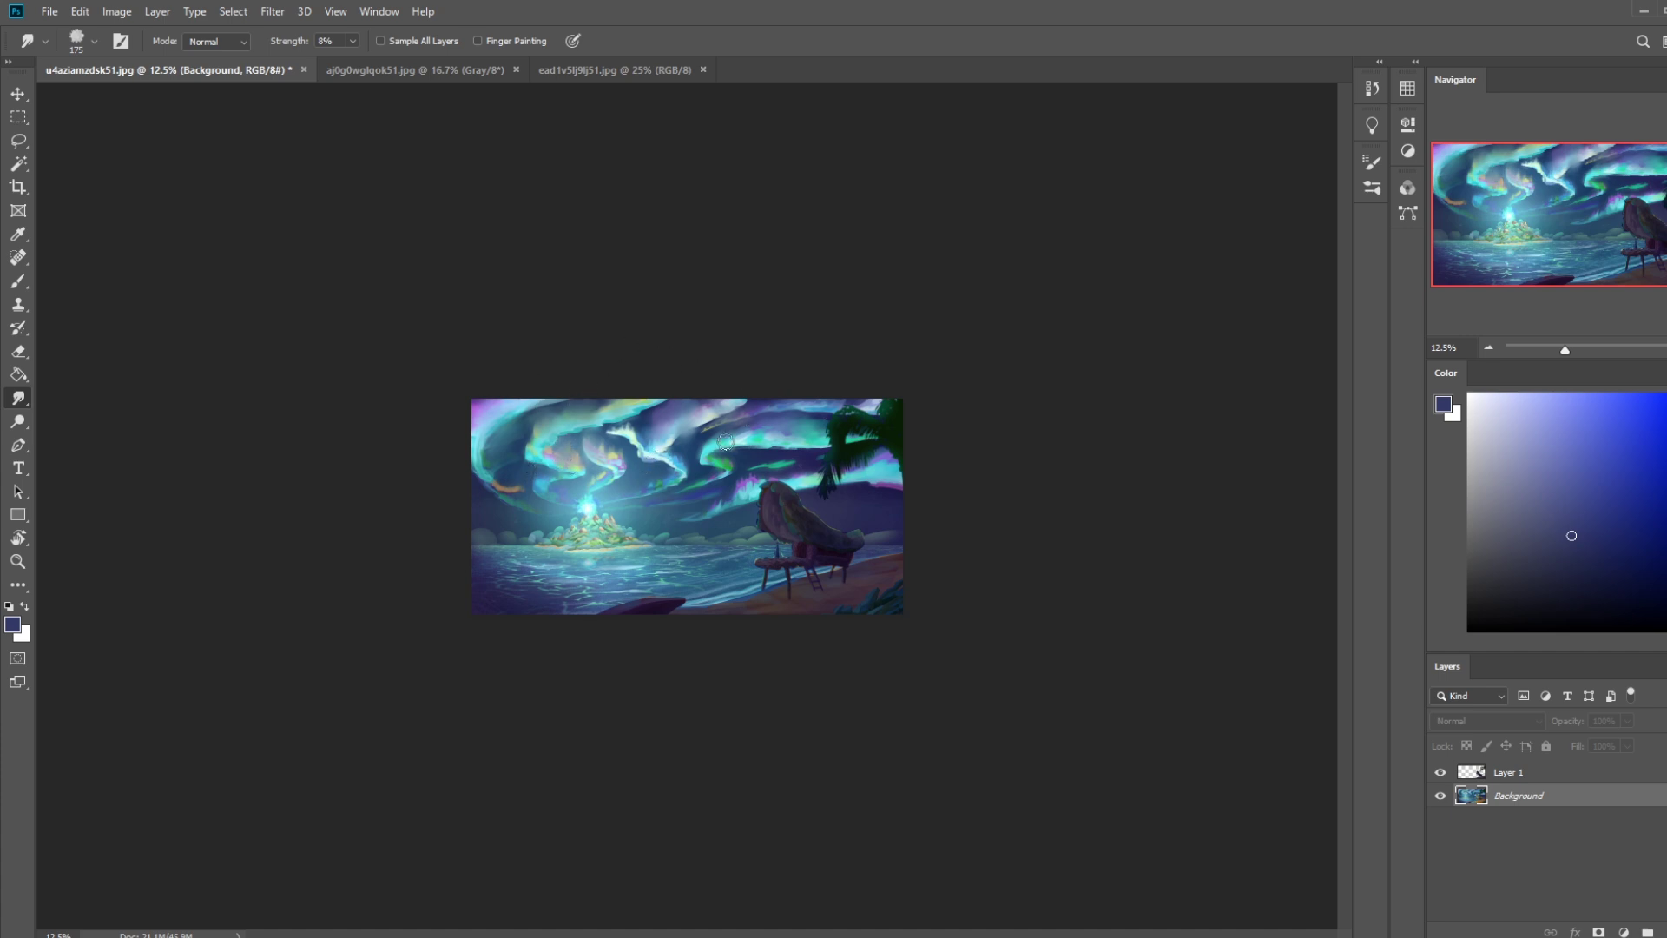
left_click_drag(728, 469, 725, 455)
left_click_drag(505, 475, 527, 496)
Switch the Smudge tool to the soft 500 px brush at 33% strength and smear the aurora swirl above the island upward.
key("b")
left_click(18, 398)
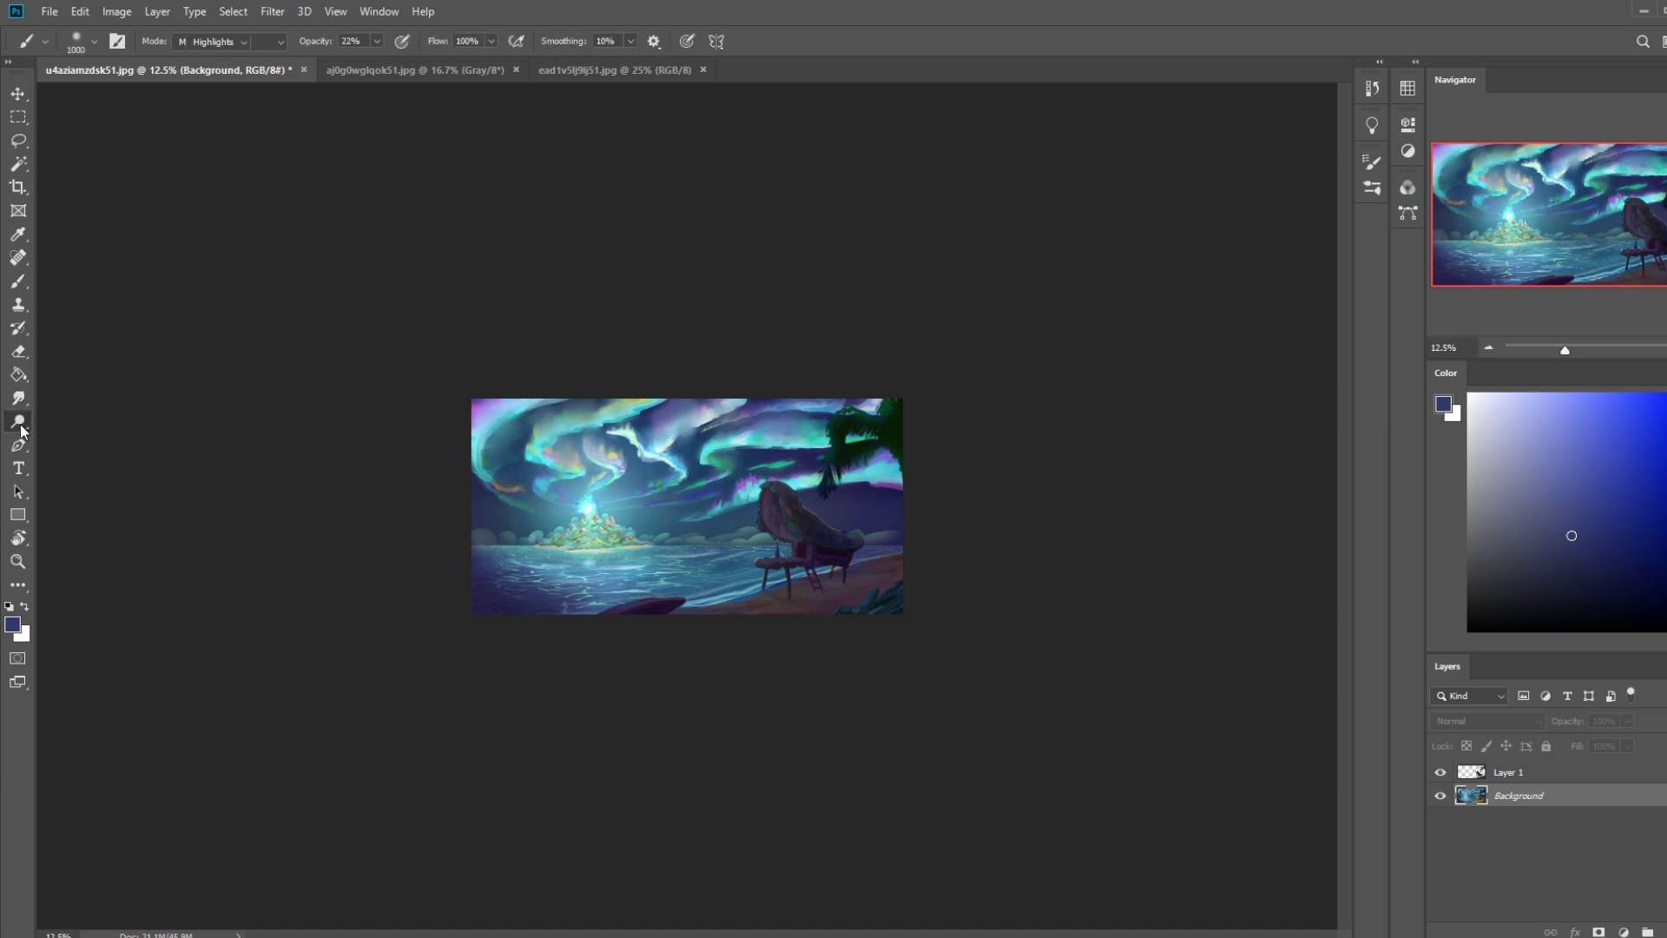
left_click(82, 420)
left_click(18, 397)
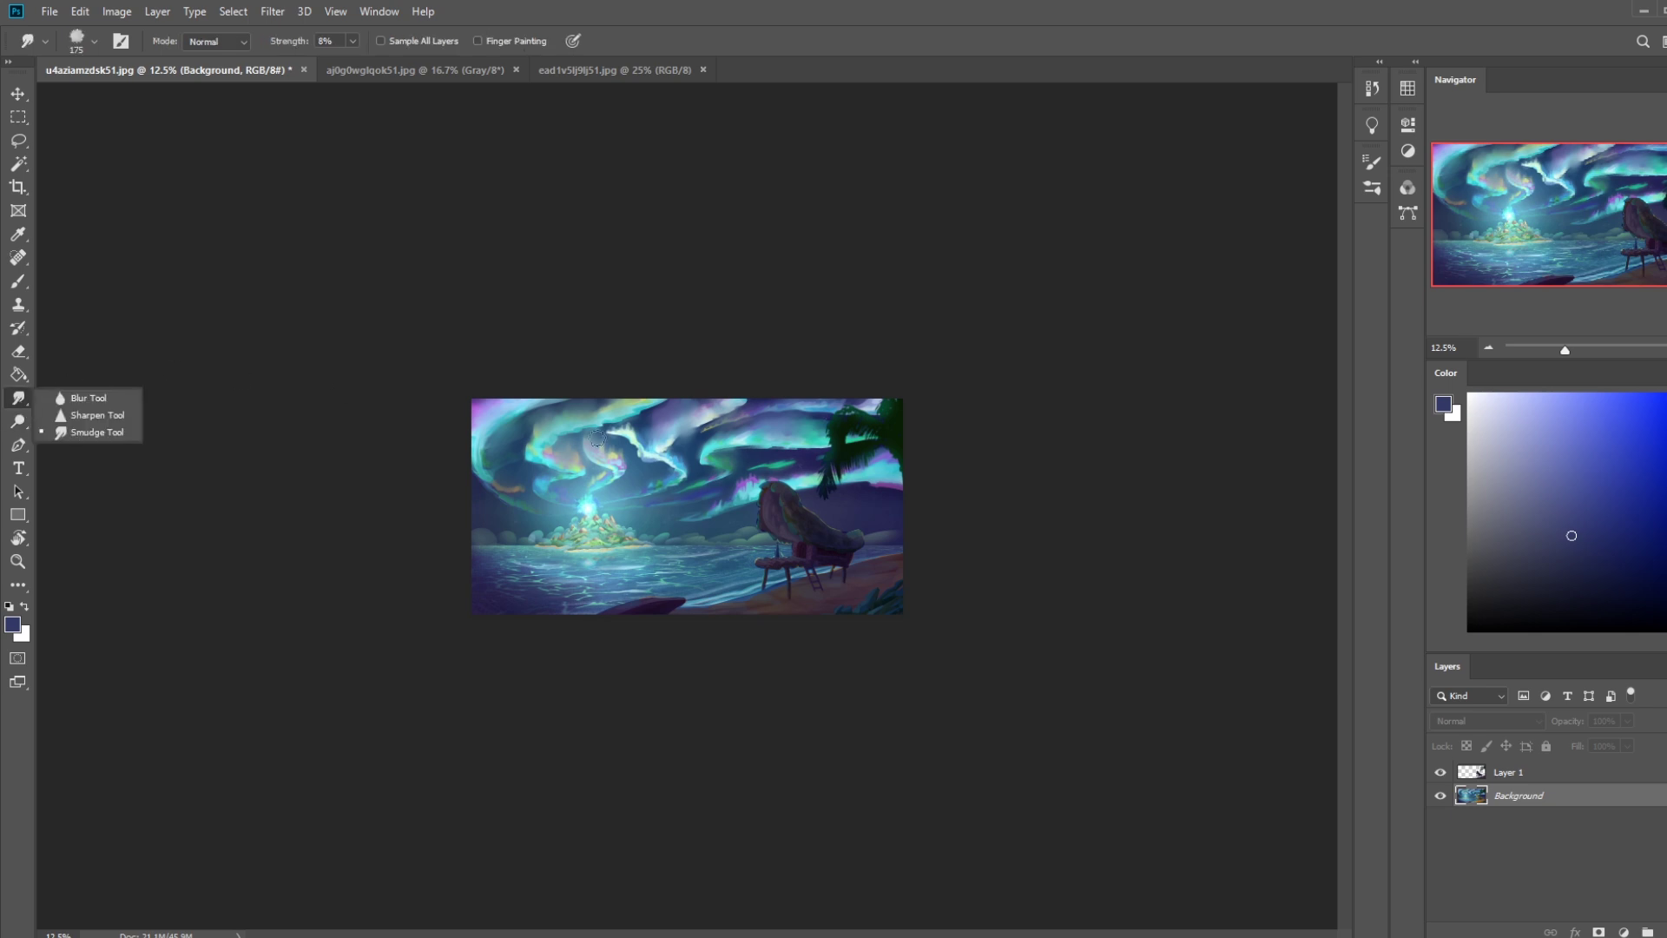
left_click(80, 429)
right_click(617, 441)
double_click(633, 499)
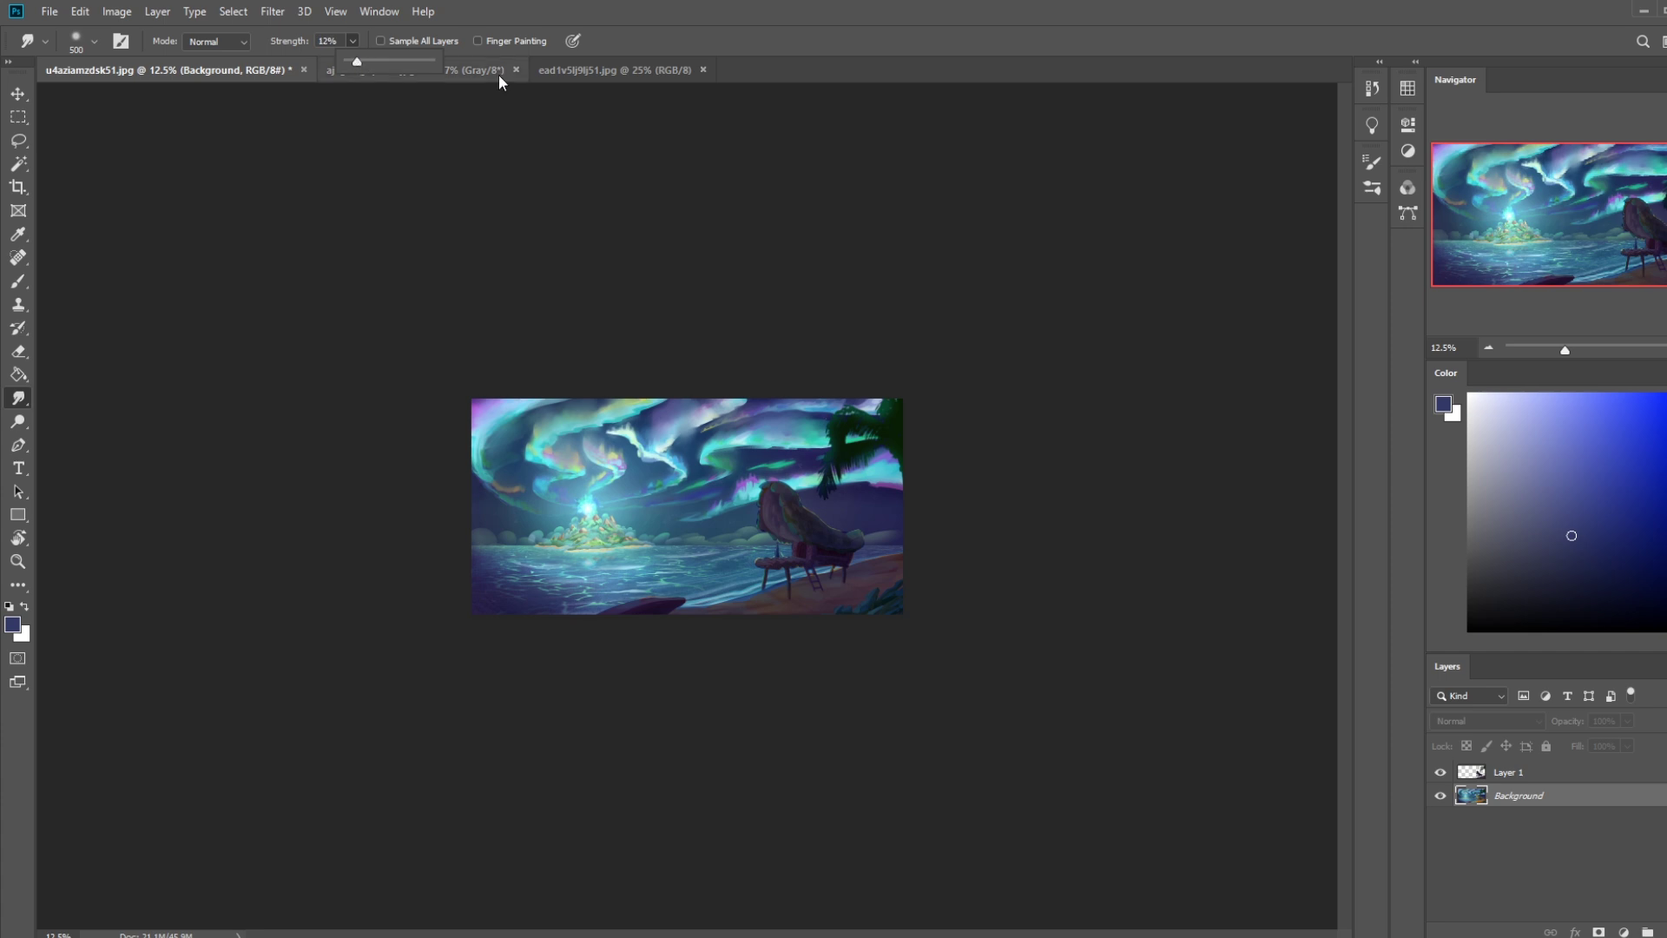
key("1")
key("2")
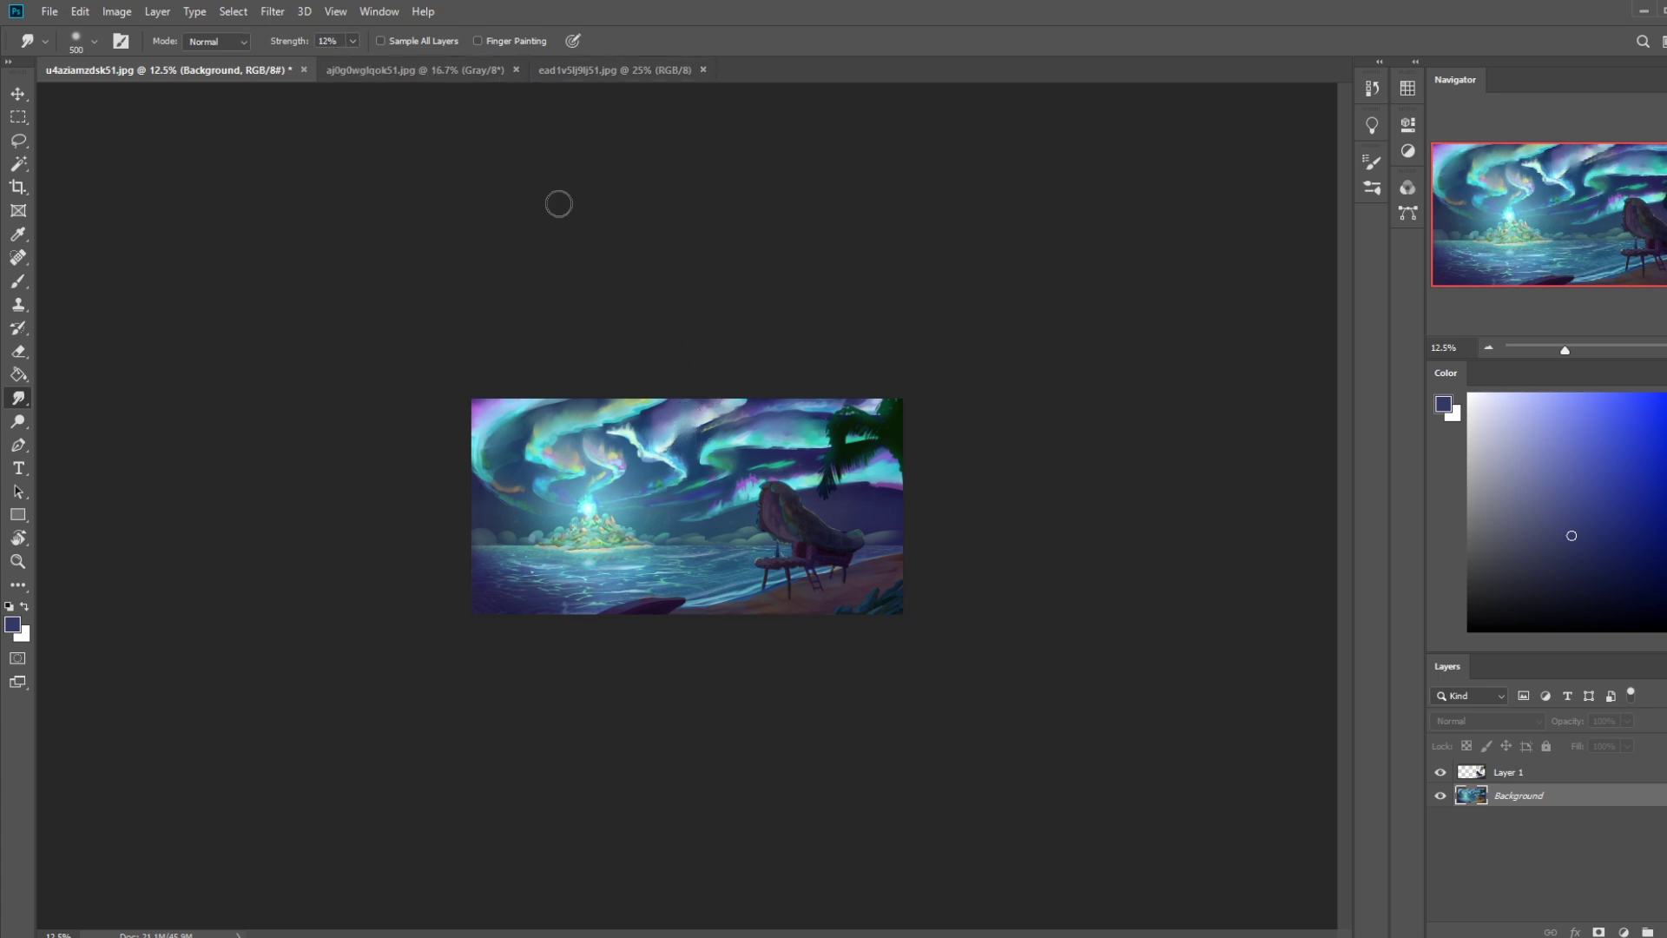
left_click_drag(353, 40, 370, 70)
mouse_move(615, 432)
left_mouse_down()
mouse_move(602, 329)
mouse_move(588, 326)
left_mouse_up()
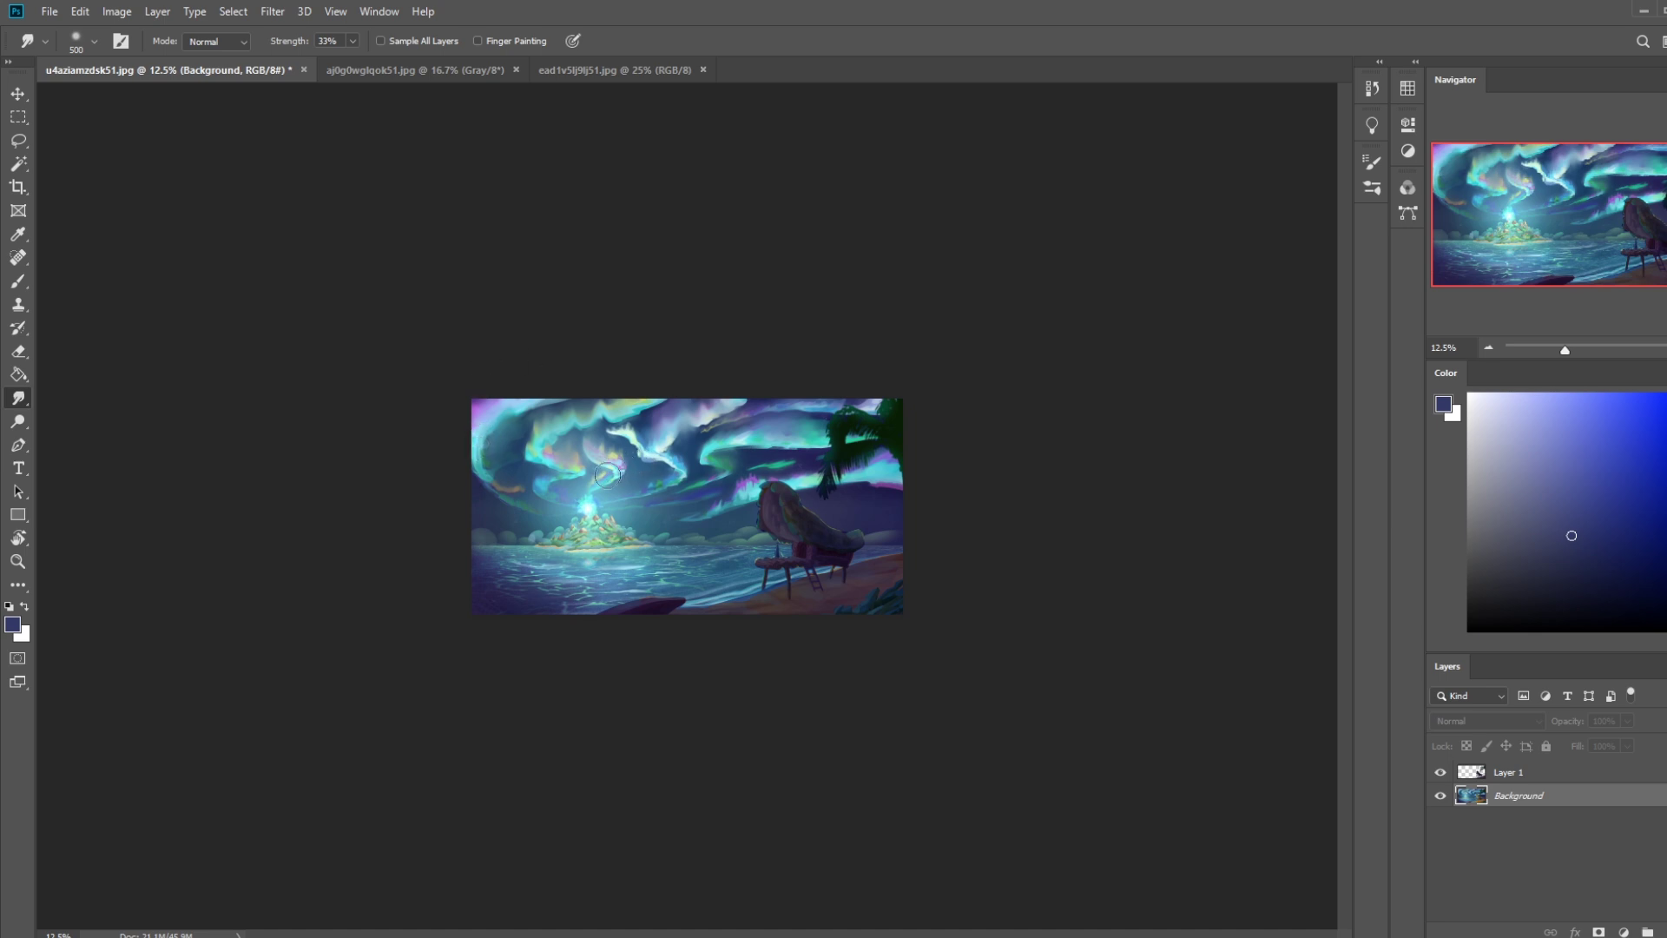
Refine the smudged aurora swirls with the soft brush reduced to 200 px, keeping the current preset.
key("bracketleft")
key("bracketleft")
key("bracketleft")
key("bracketleft")
key("bracketleft")
key("bracketleft")
right_click(599, 425)
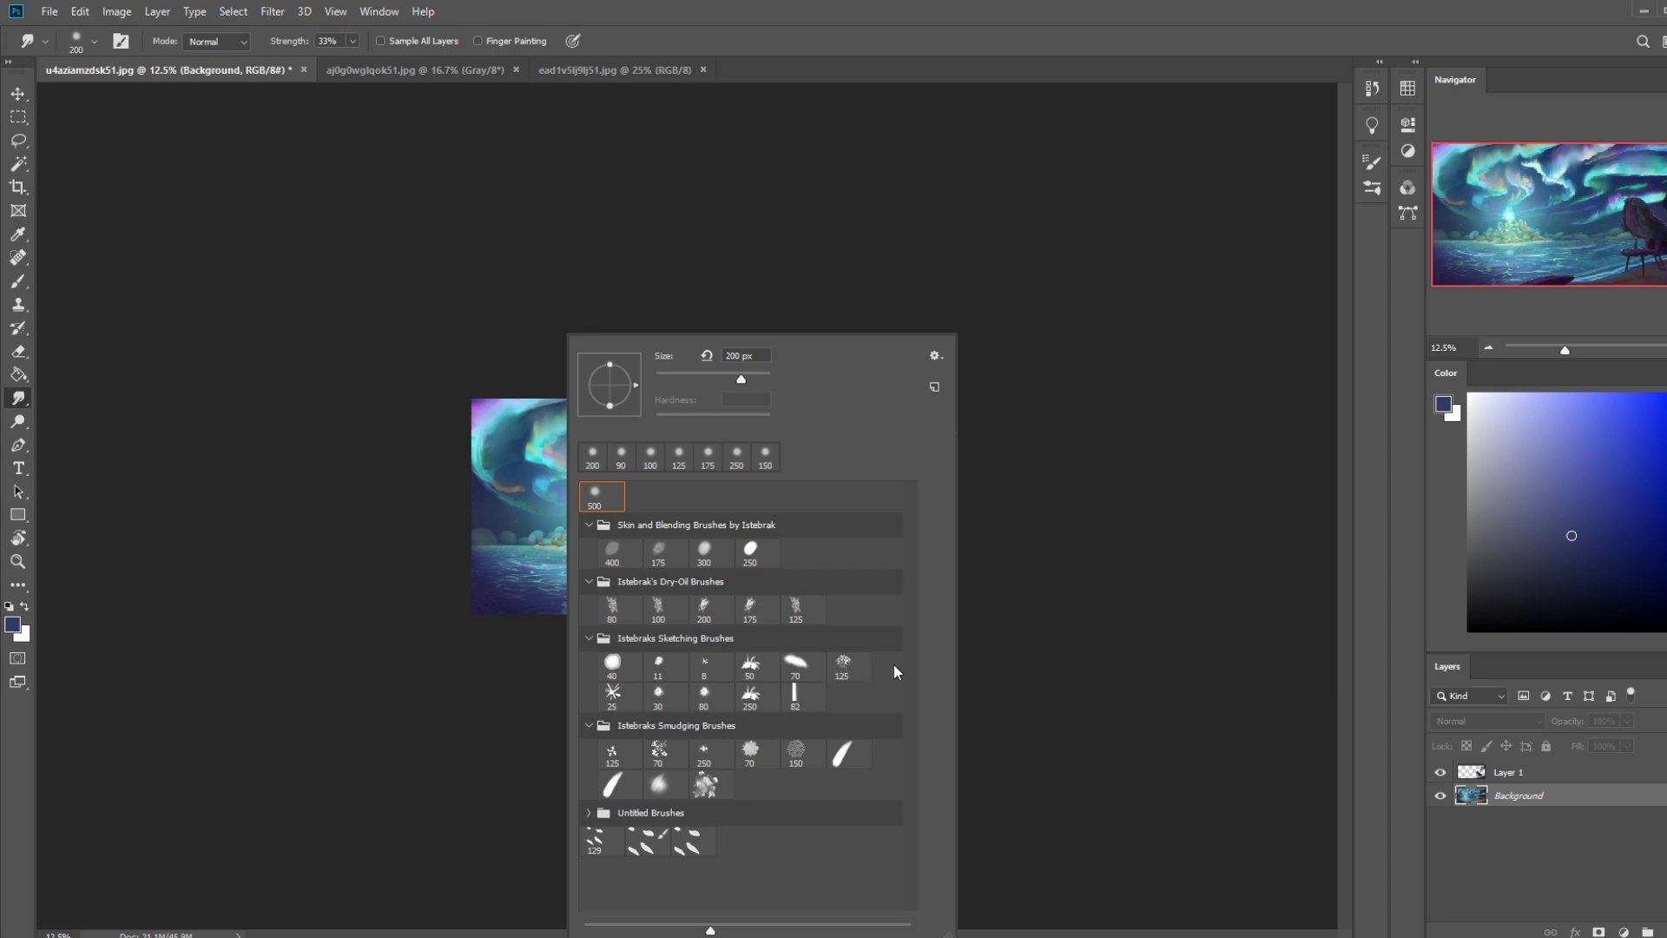
left_click(1094, 528)
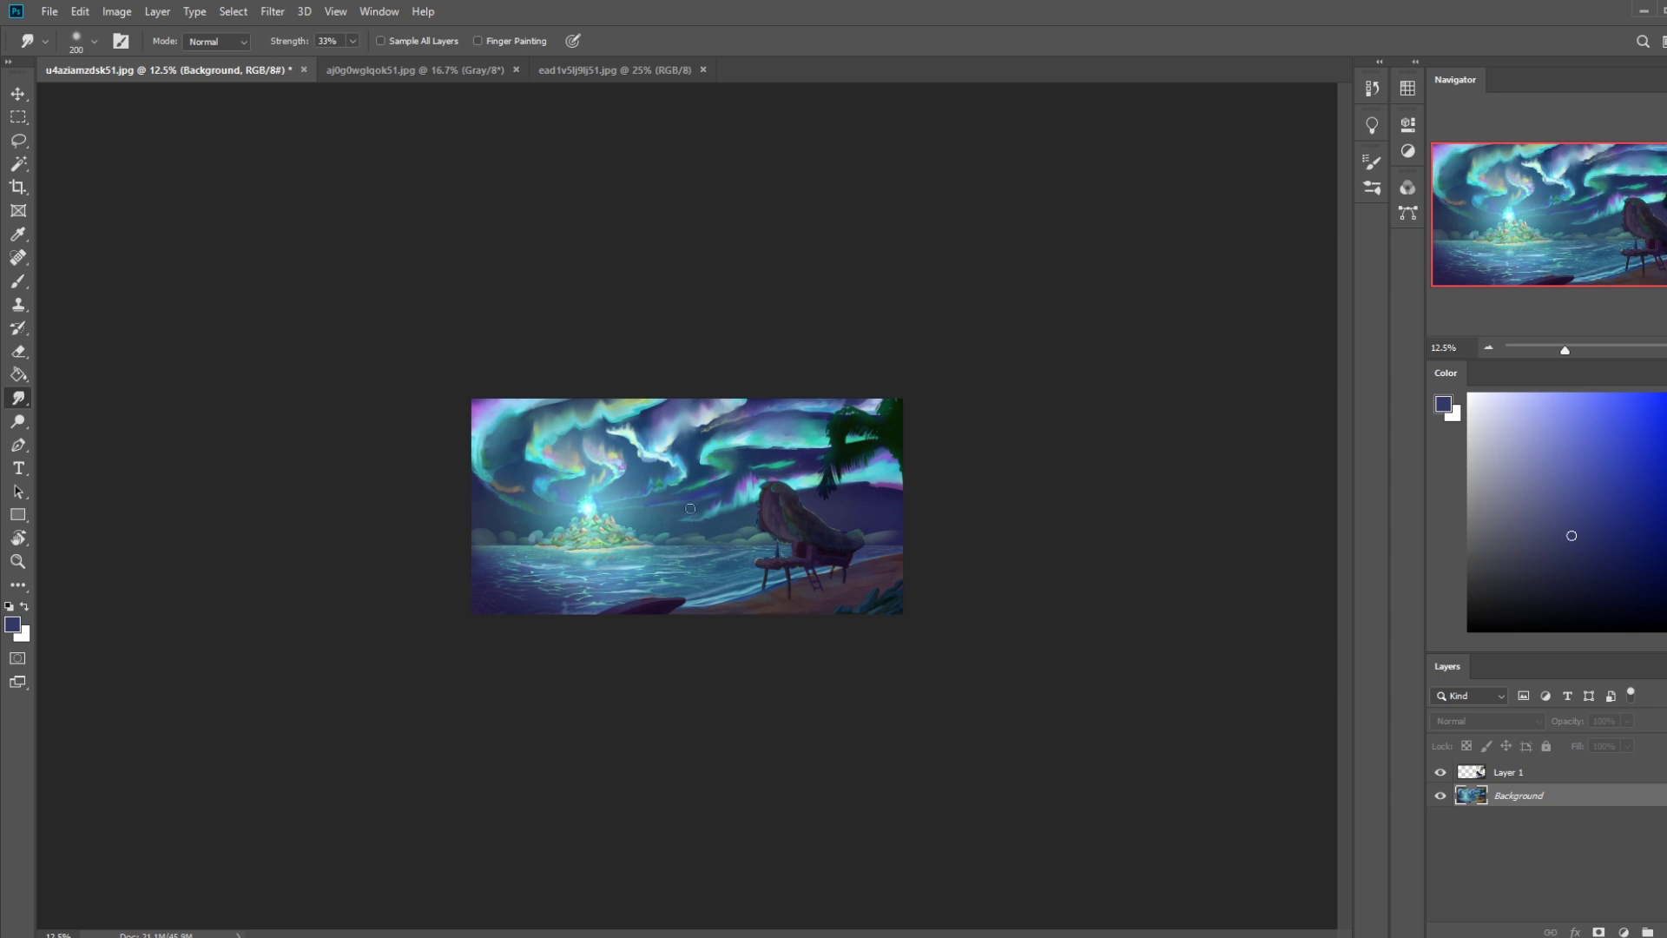
Smudge the aurora streaks toward the palm and above the island with the soft brush at sizes between 700 and 250 px.
key("]")
key("]")
key("]")
key("]")
key("]")
key("]")
left_click_drag(781, 458, 779, 447)
key("bracketleft")
key("bracketleft")
key("bracketleft")
key("bracketleft")
key("bracketleft")
key("bracketleft")
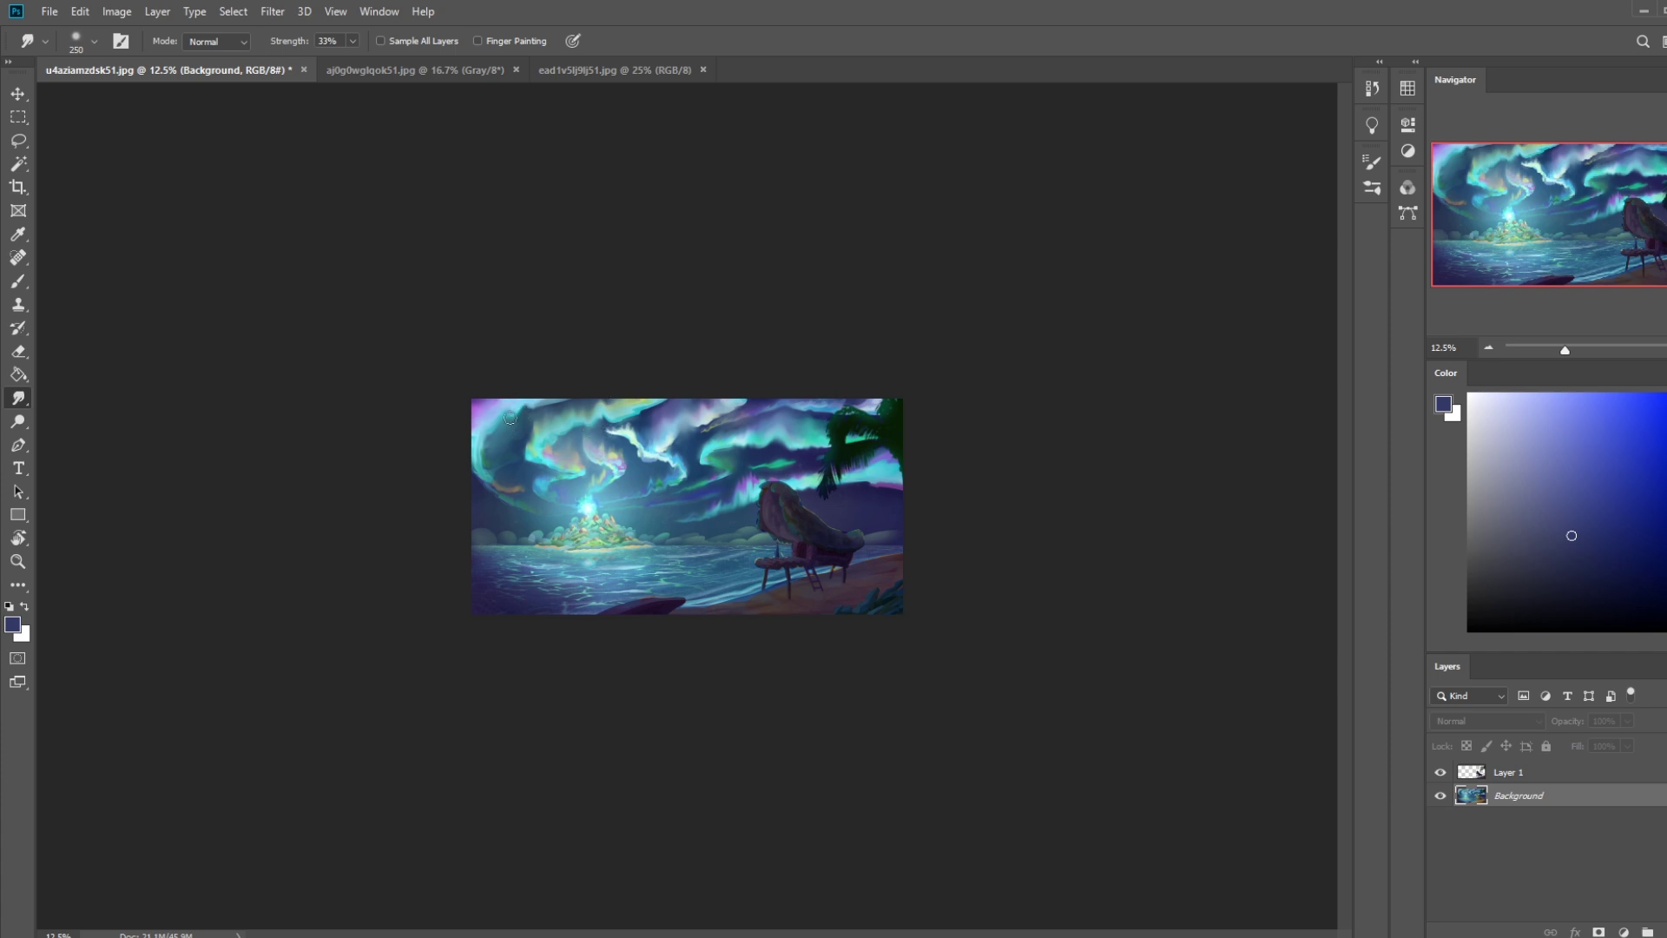
key("ctrl")
key("ctrl+minus")
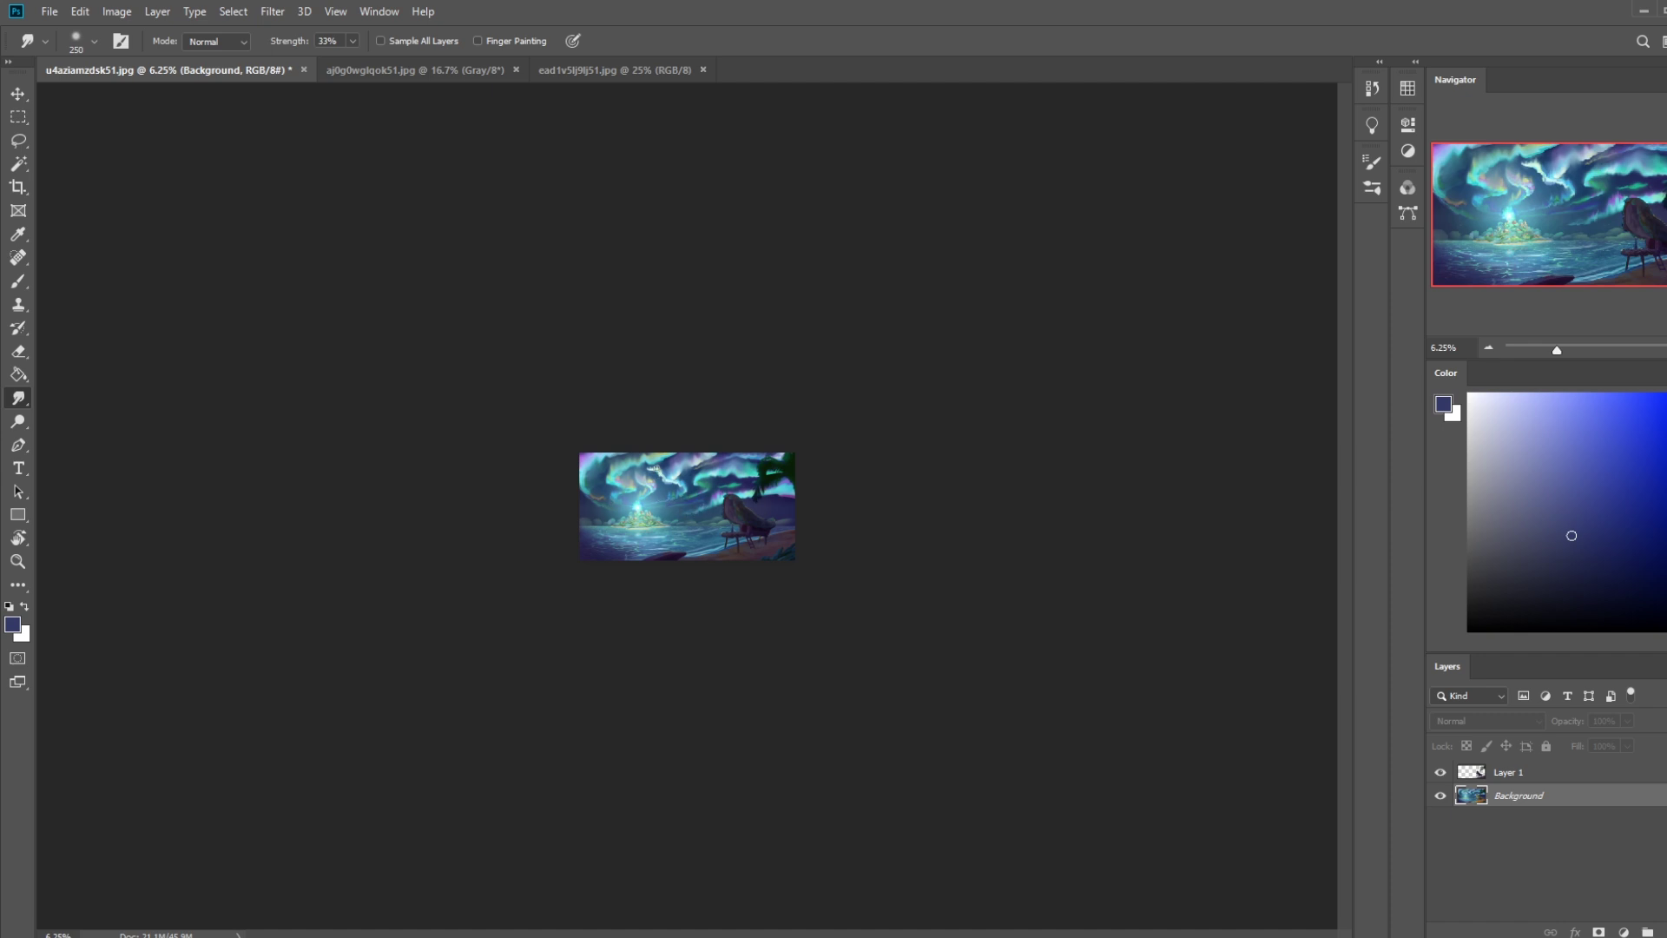
left_click_drag(654, 468, 660, 473)
Choose the textured 70 px brush from Istebraks Smudging Brushes and smudge the sky beside the island's glow at 150 px.
right_click(709, 489)
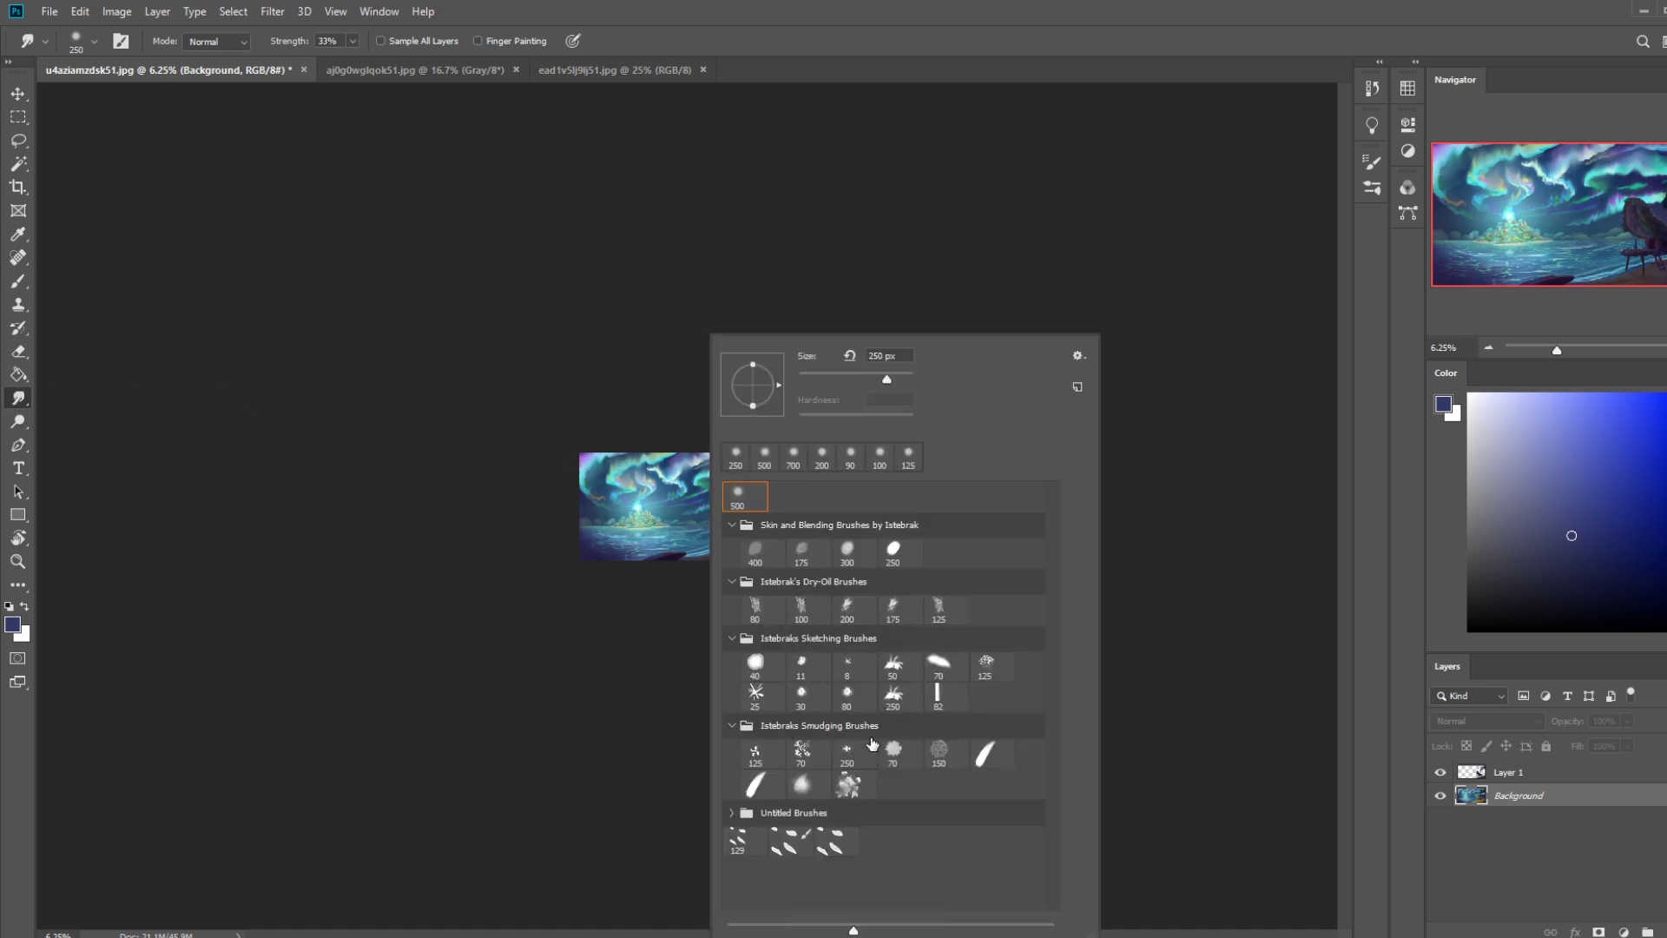
left_click(904, 760)
left_click(1061, 502)
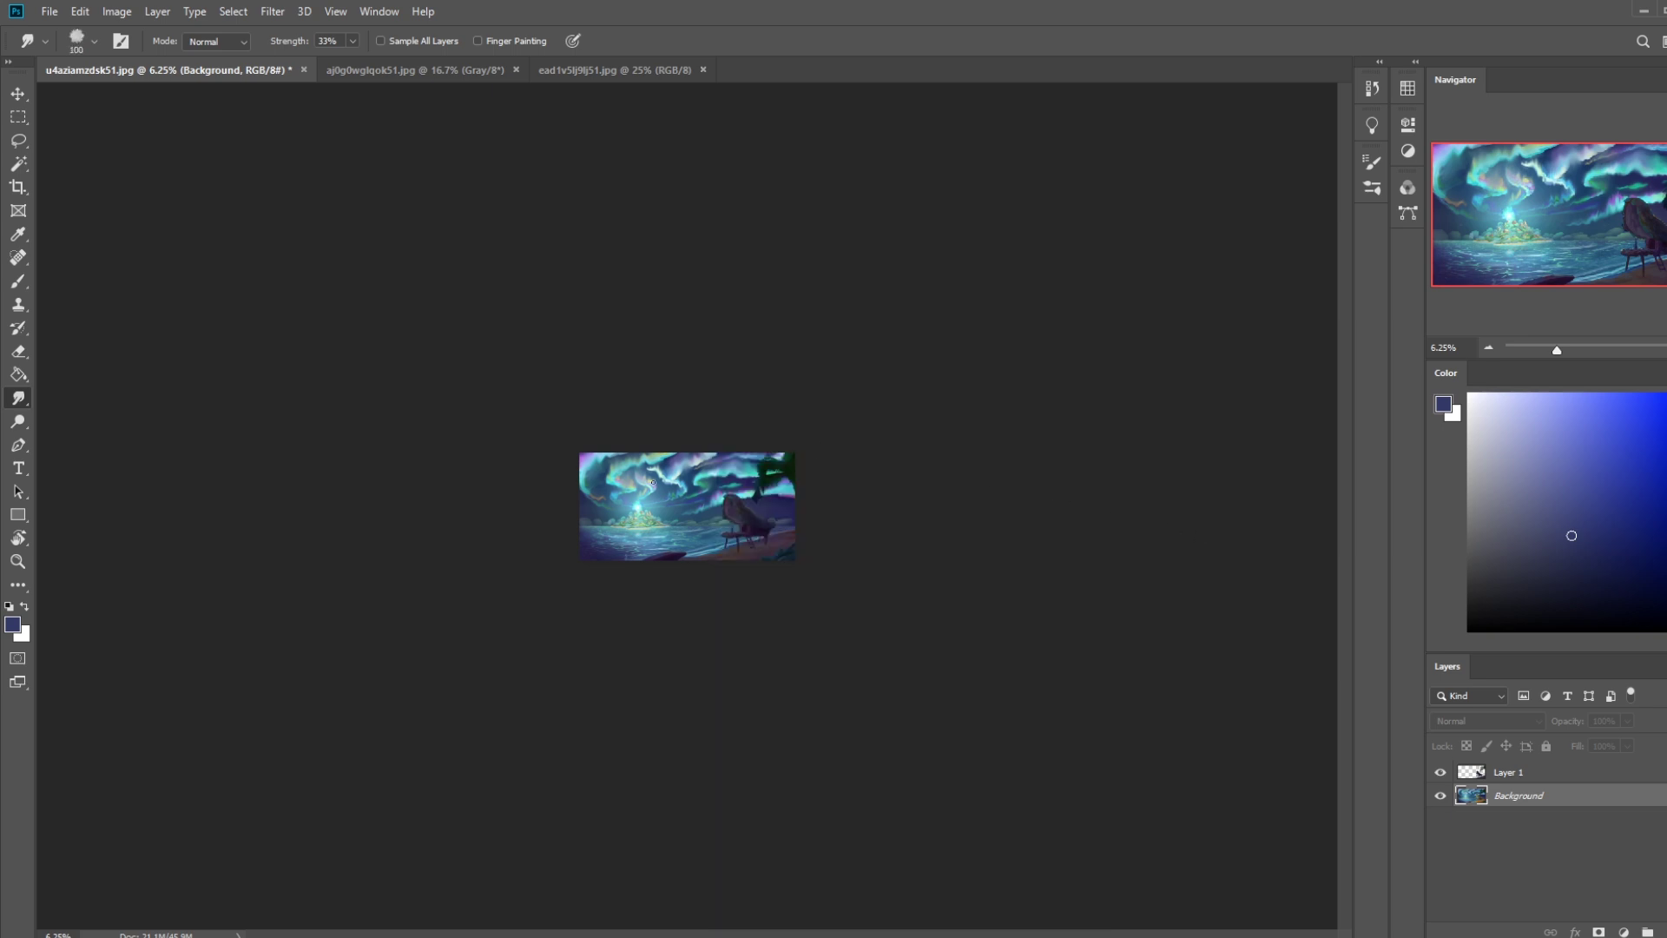
key("ctrl+=")
key("ctrl+=")
key("[")
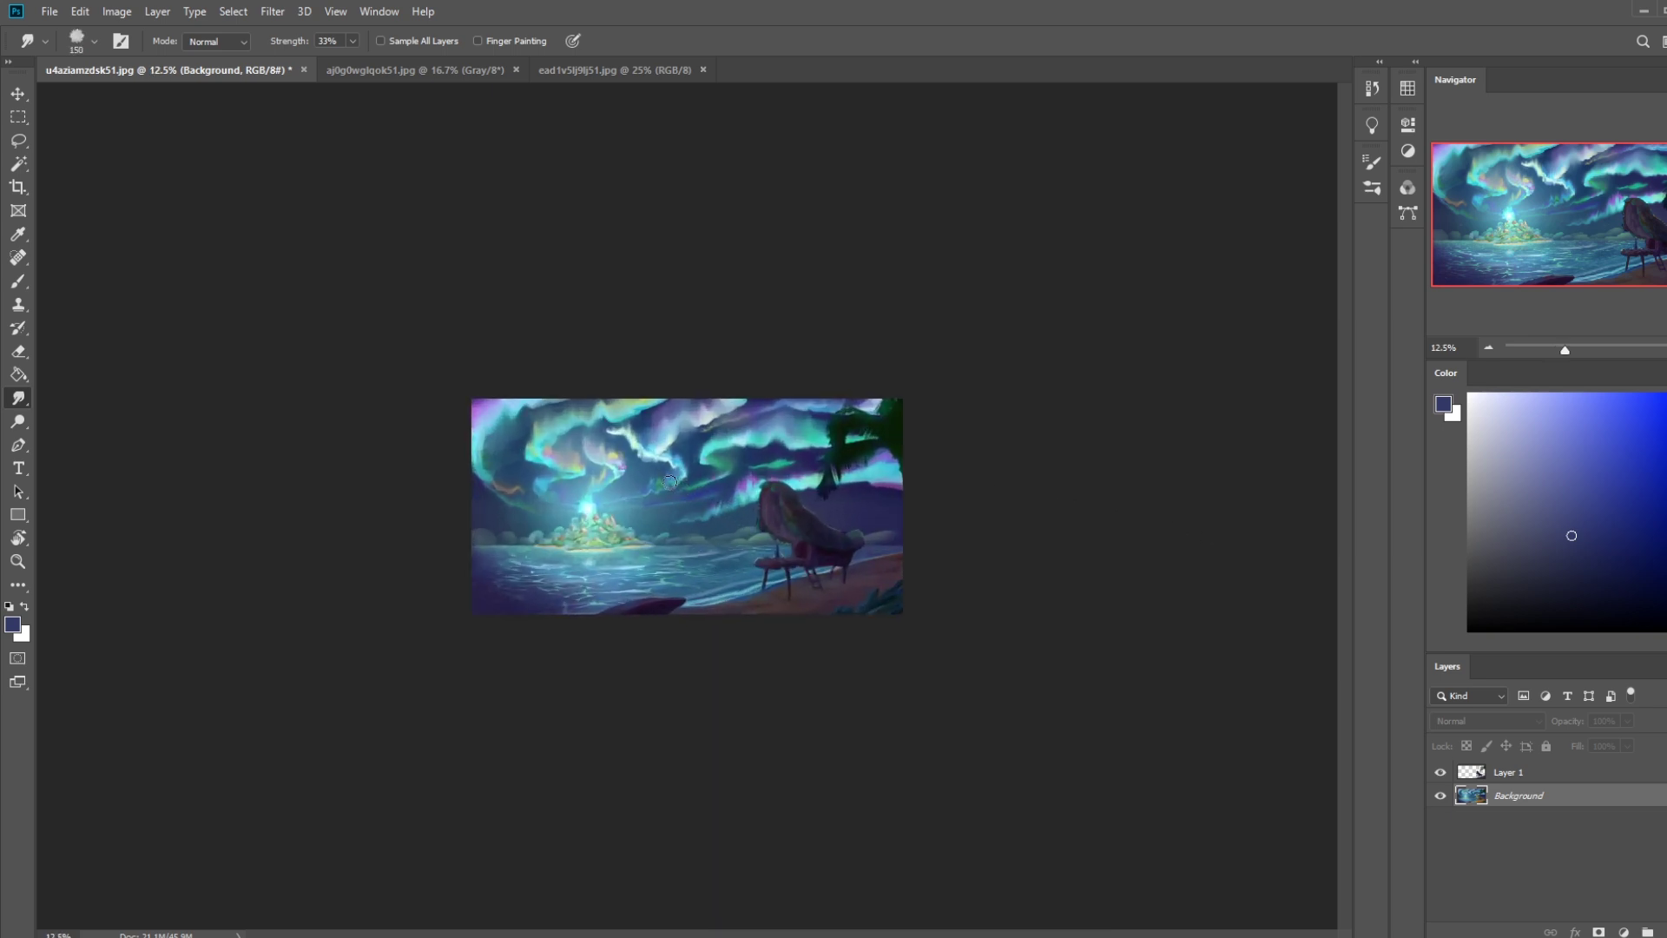
left_click_drag(671, 489, 670, 469)
Set the smudge strength to 3% and blend the aurora swirl above the island with the textured brush at 70 to 80 px.
left_click(351, 41)
left_click(322, 63)
left_click(354, 152)
key("bracketright")
key("bracketright")
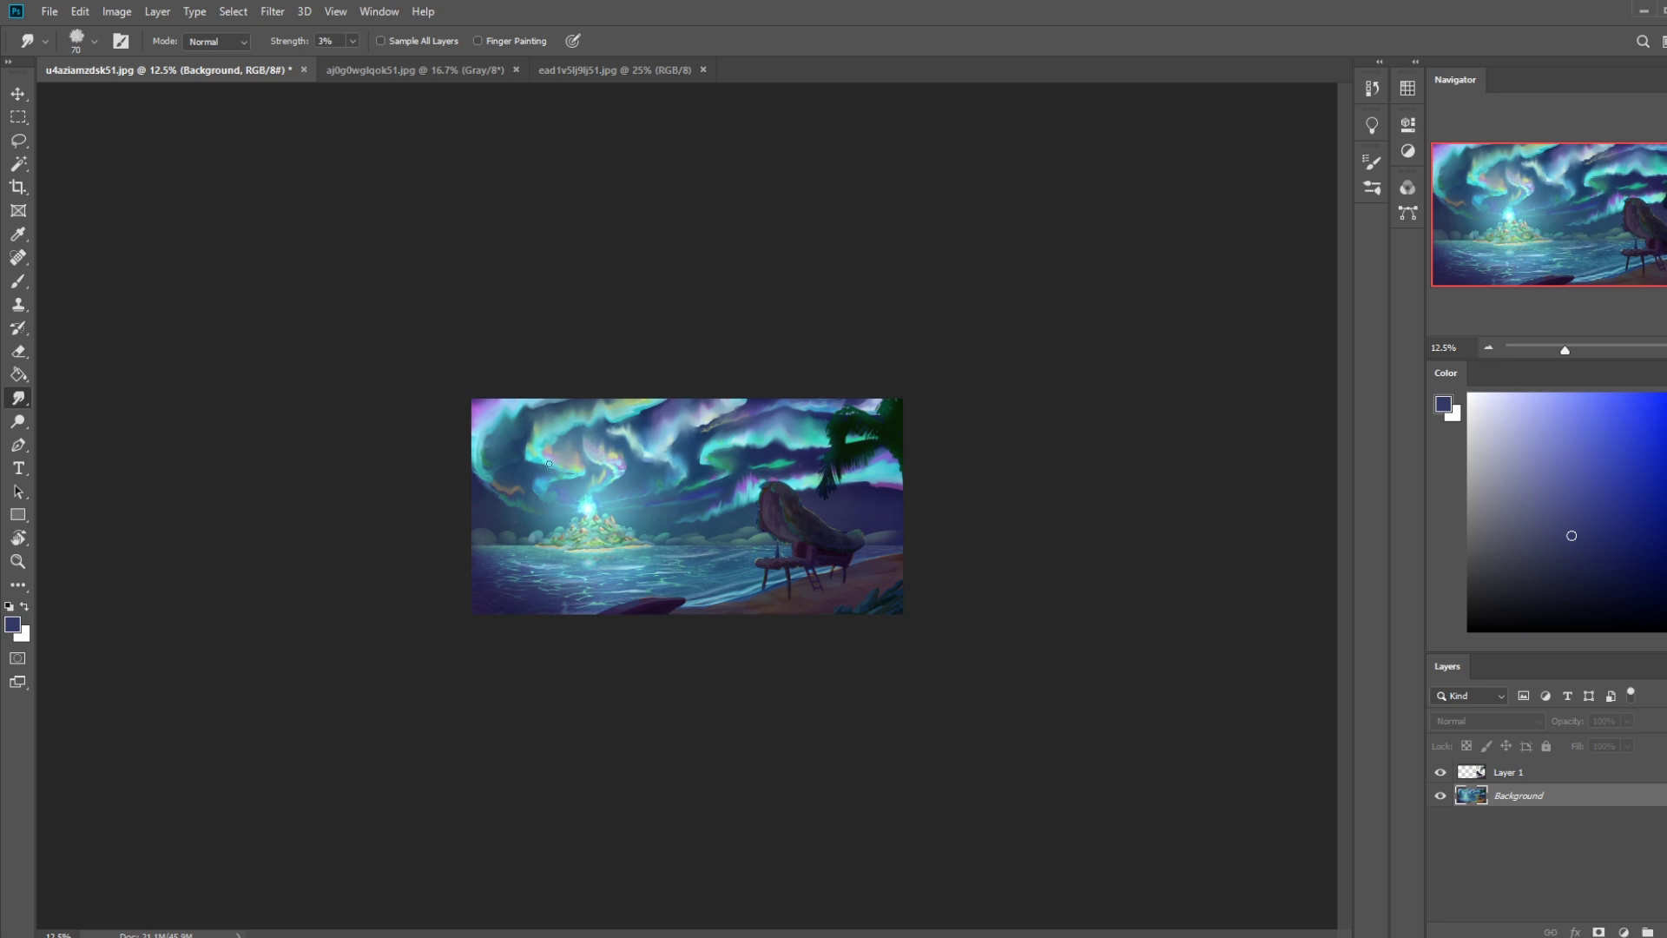
key("bracketright")
key("bracketright")
scroll(745, 346, "down", 1)
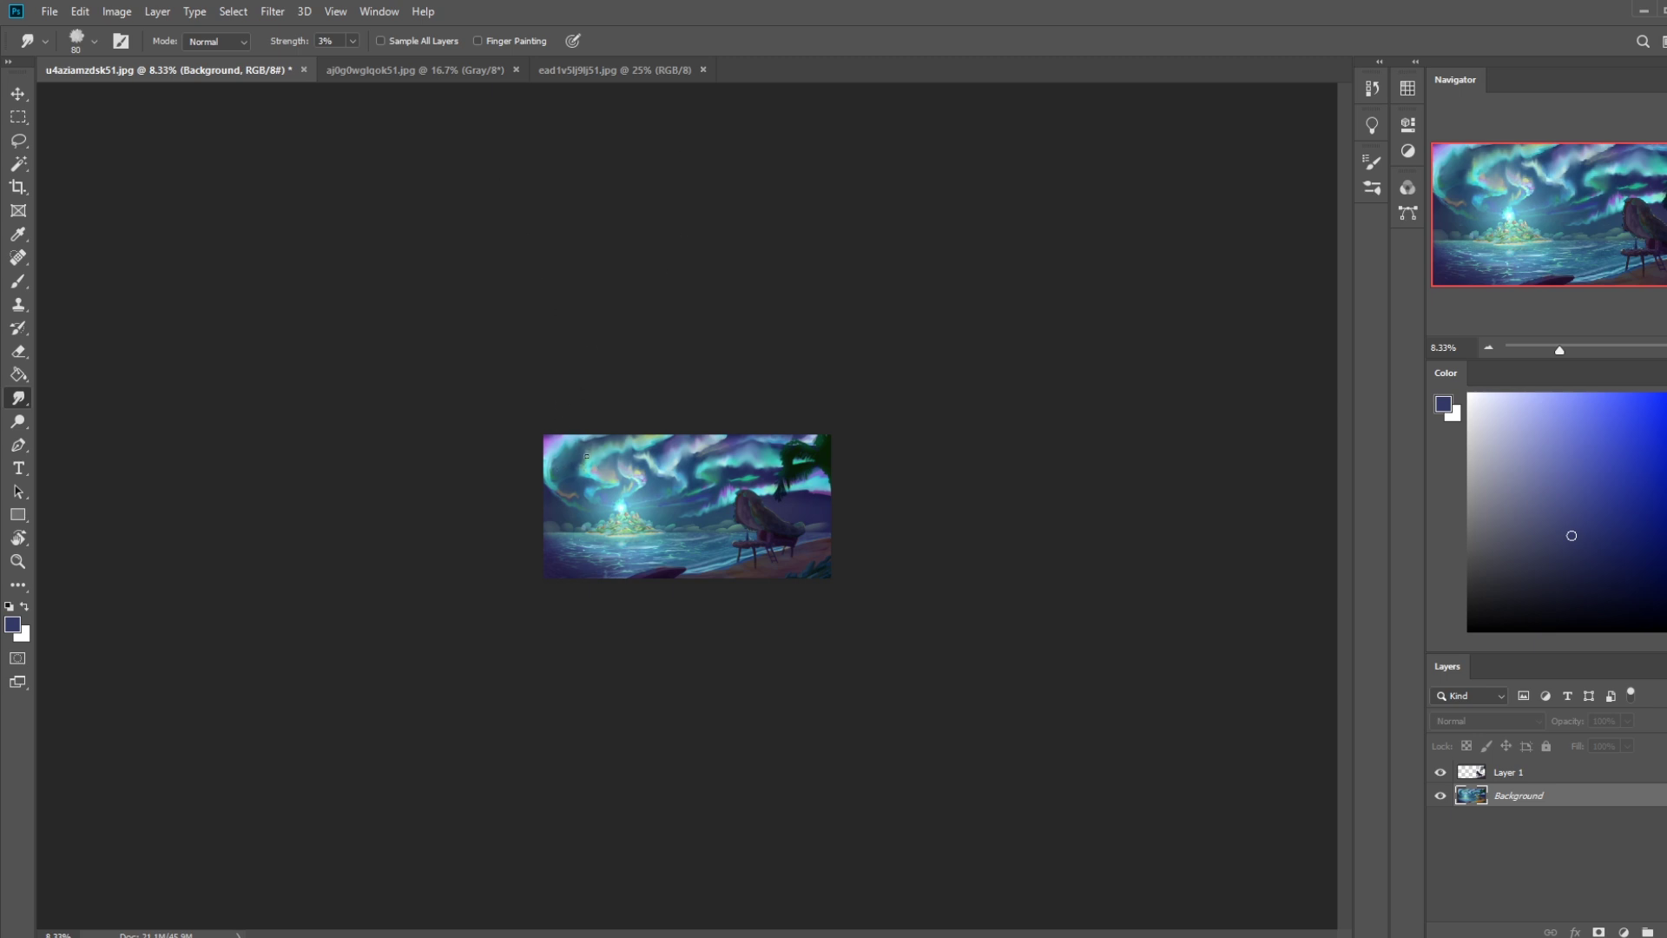
Blend the upper aurora bands with gentle smudge strokes, varying the textured brush size up to 300 px.
key("]")
key("]")
key("]")
mouse_move(607, 443)
left_mouse_down()
mouse_move(572, 466)
mouse_move(620, 433)
left_mouse_up()
key("bracketleft")
key("bracketleft")
key("bracketright")
key("bracketright")
key("bracketleft")
key("bracketright")
key("bracketright")
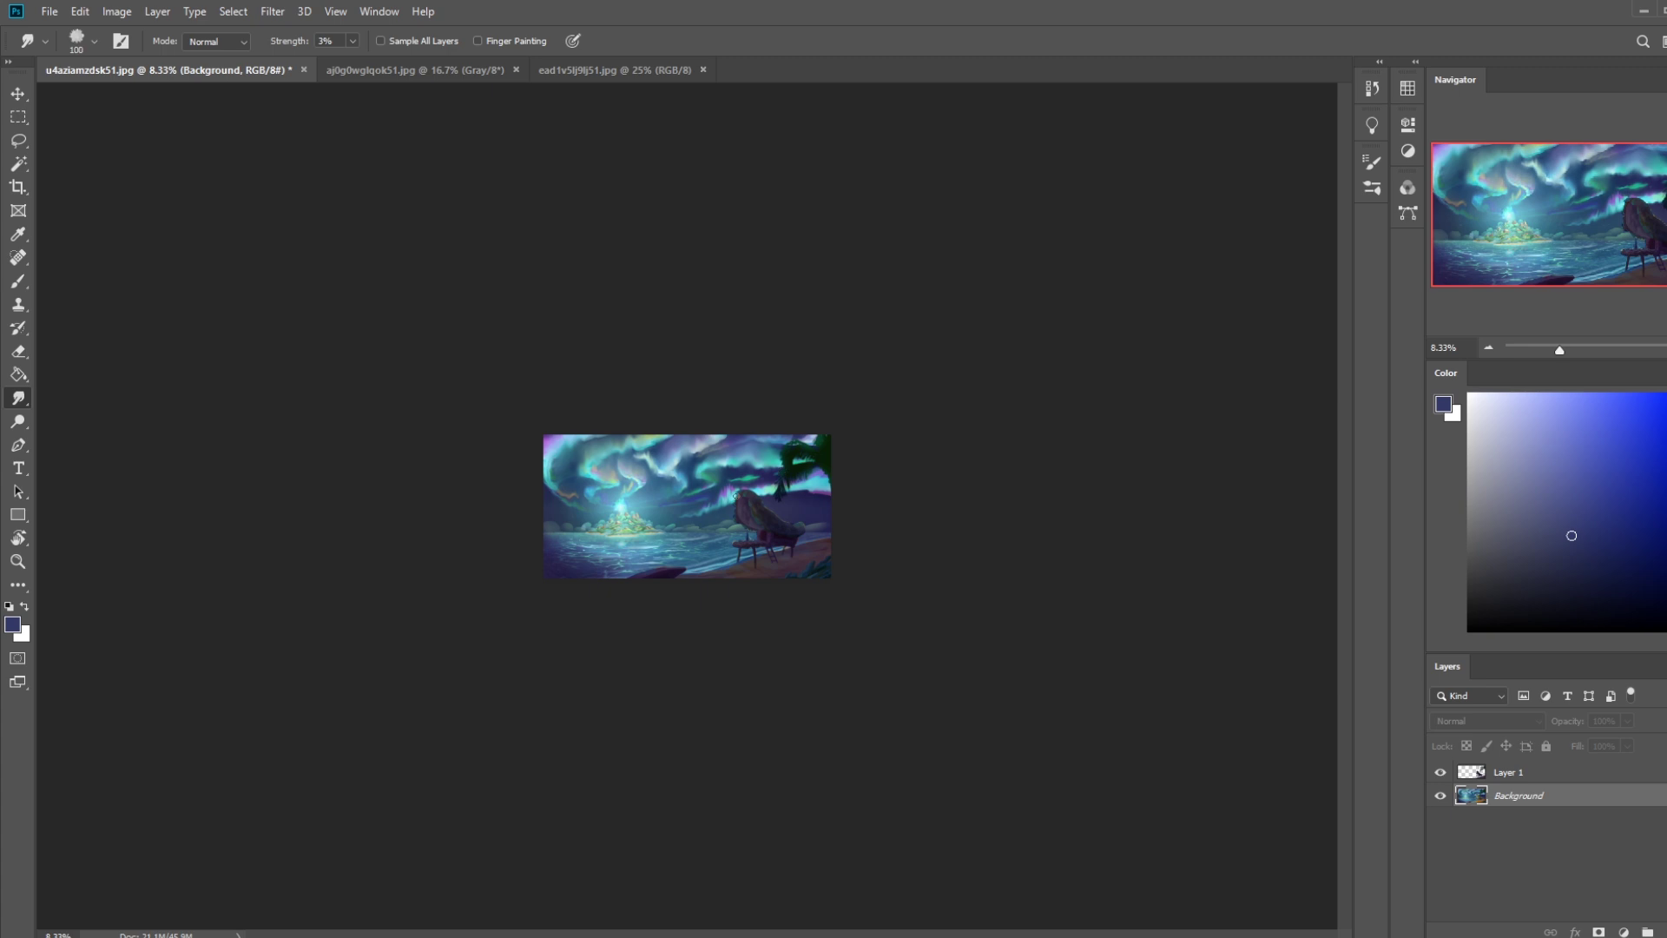
key("bracketleft")
key("bracketleft")
key("bracketright")
key("bracketright")
key("bracketright")
key("bracketright")
key("bracketright")
key("bracketright")
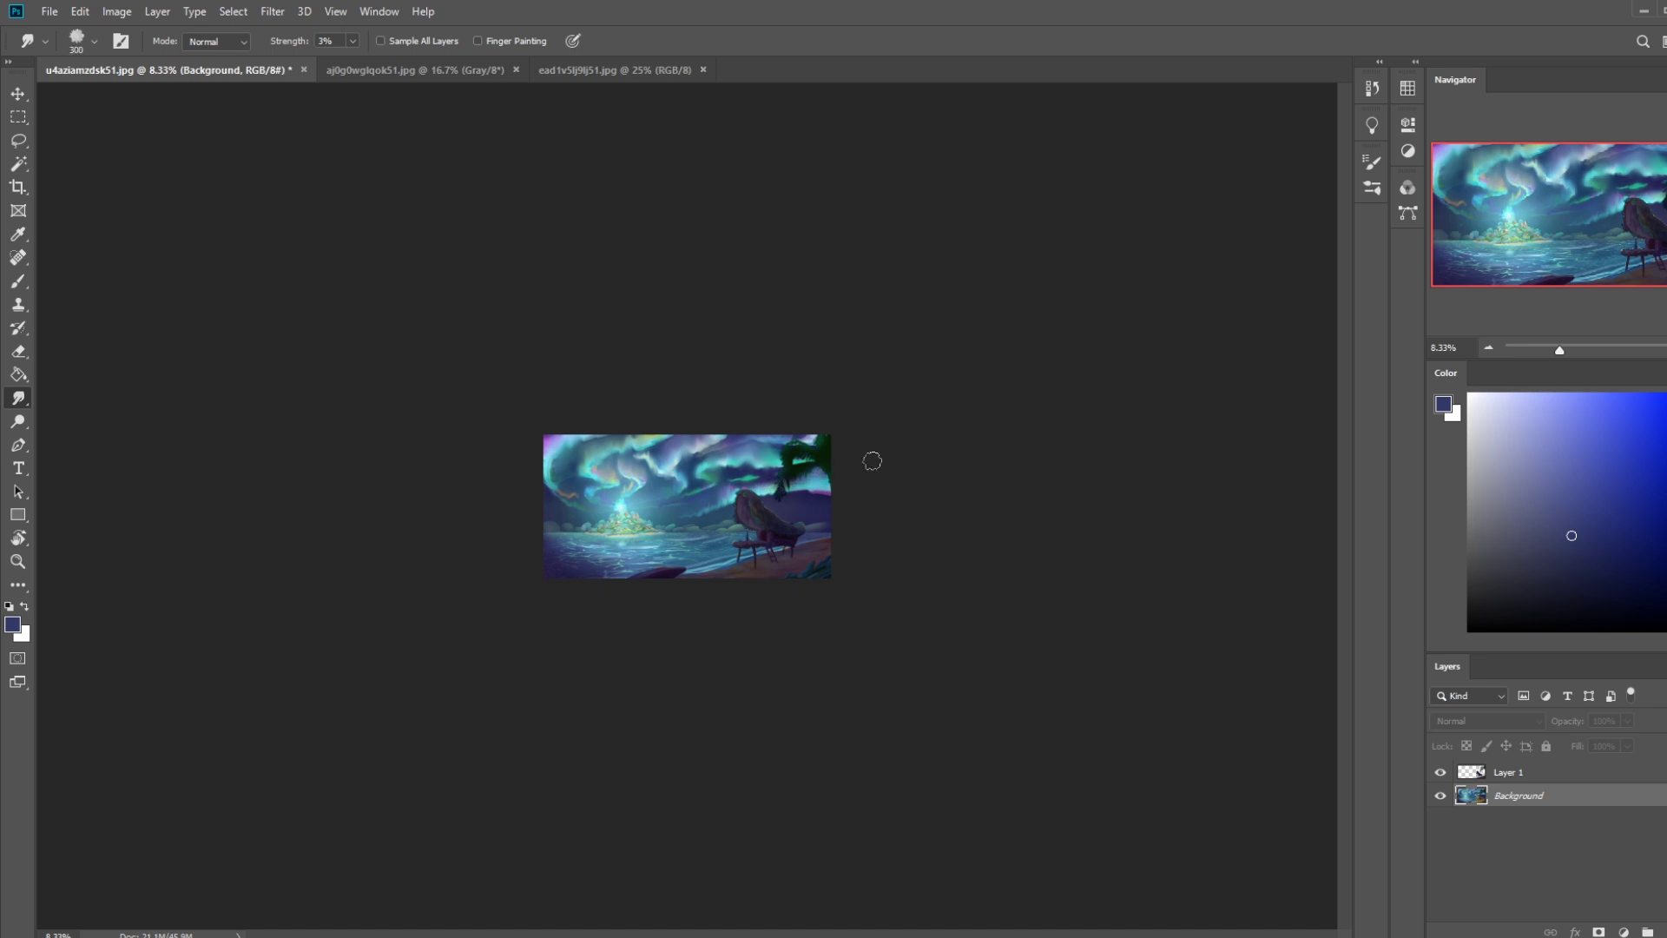
Smudge the sky around the palm leaves downward with the textured brush enlarged to 700 px.
key("bracketleft")
key("bracketleft")
key("bracketleft")
key("bracketleft")
key("bracketleft")
key("bracketleft")
key("bracketleft")
key("bracketright")
key("bracketright")
key("bracketright")
key("bracketright")
key("bracketright")
key("bracketright")
key("bracketright")
key("bracketright")
key("bracketright")
mouse_move(812, 420)
left_mouse_down()
mouse_move(845, 427)
mouse_move(827, 494)
left_mouse_up()
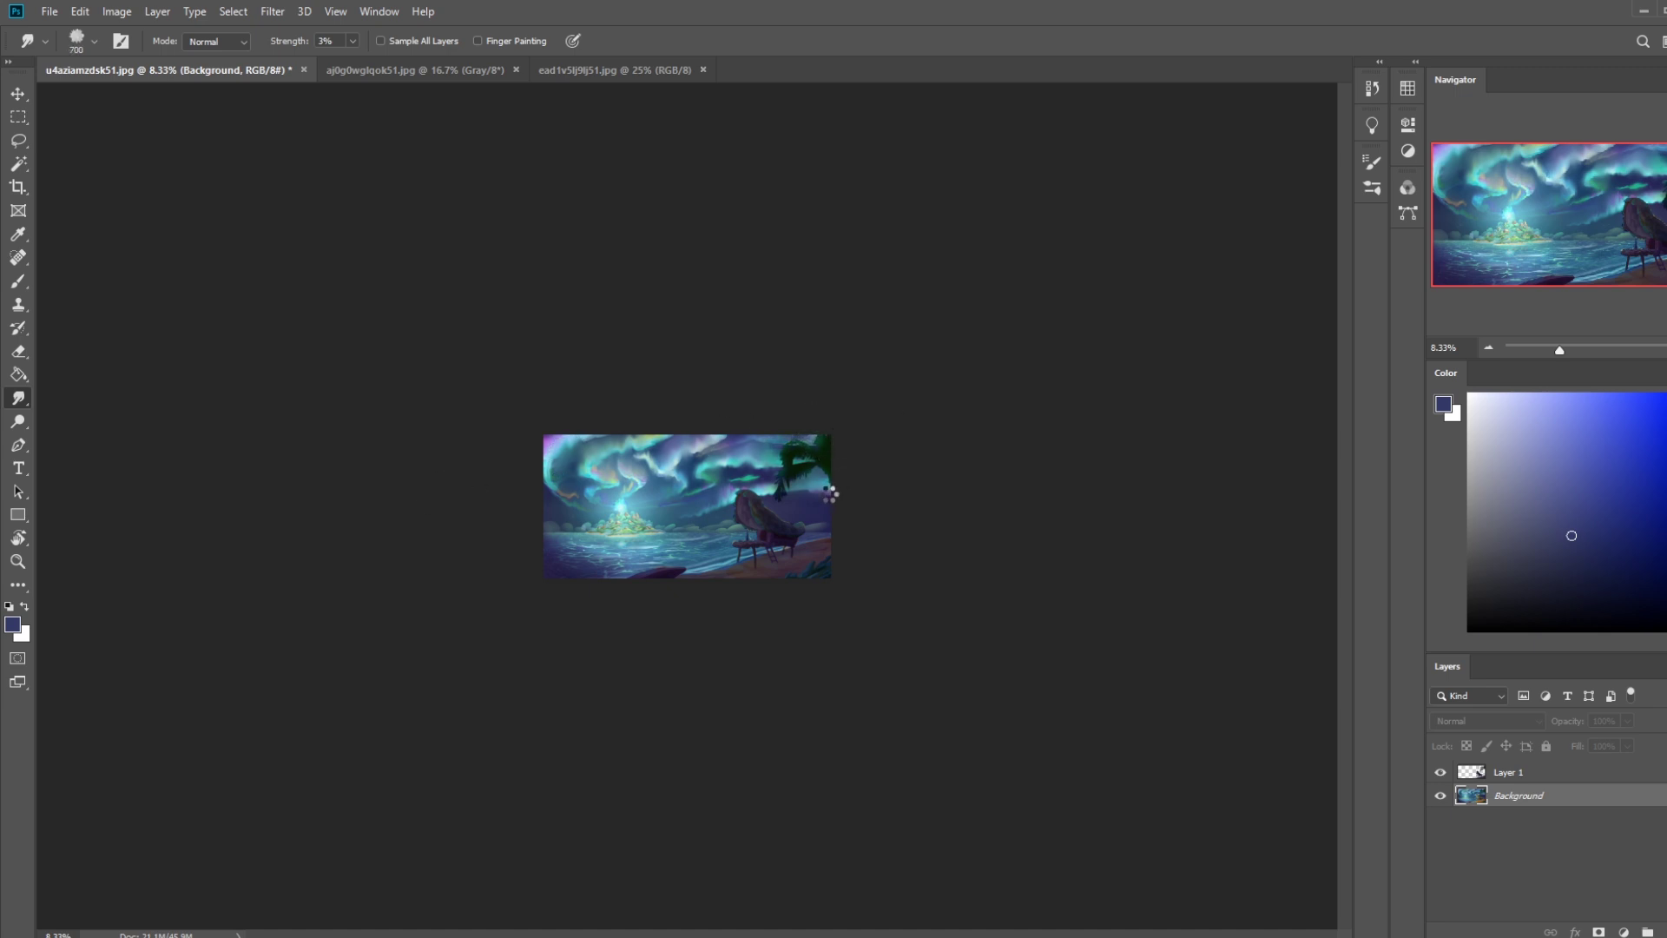
Soften the remaining aurora edges toward the sky's outer border with the textured smudge brush at about 250 px.
key("bracketleft")
key("bracketleft")
key("bracketleft")
key("bracketleft")
key("bracketleft")
key("bracketleft")
key("bracketleft")
key("bracketright")
key("bracketright")
key("bracketright")
key("bracketright")
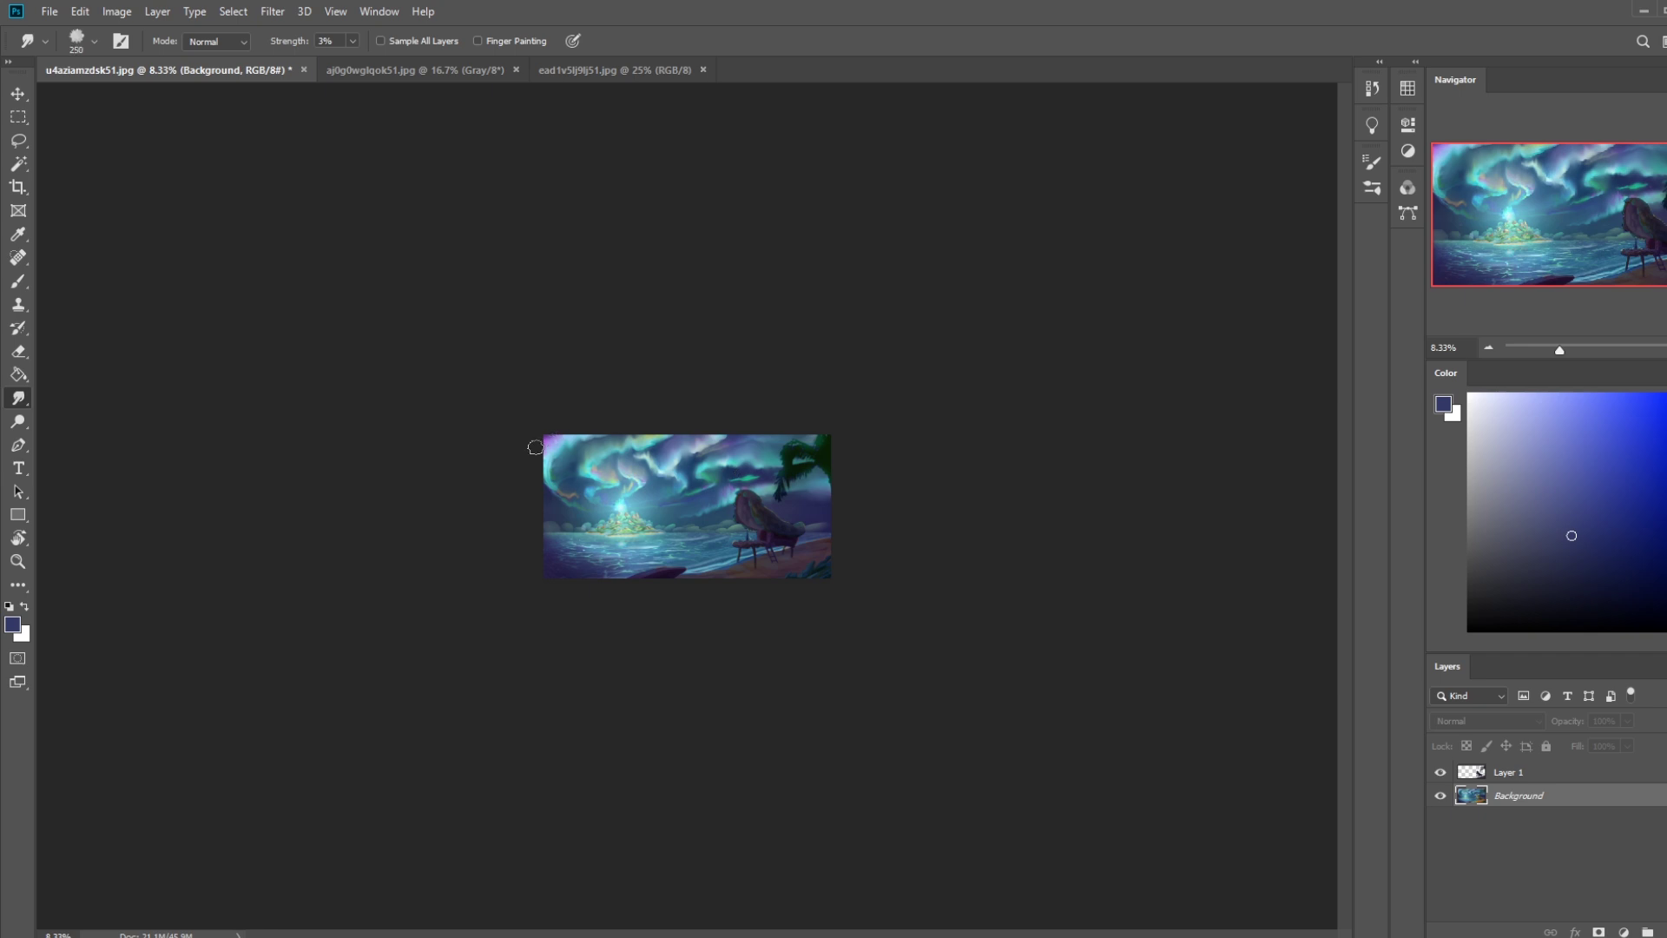
key("bracketleft")
key("bracketleft")
key("bracketleft")
key("bracketleft")
key("bracketleft")
Return to the Brush tool, choose the scattered 129 px brush, and undo a test dab on the painting.
key("b")
right_click(695, 448)
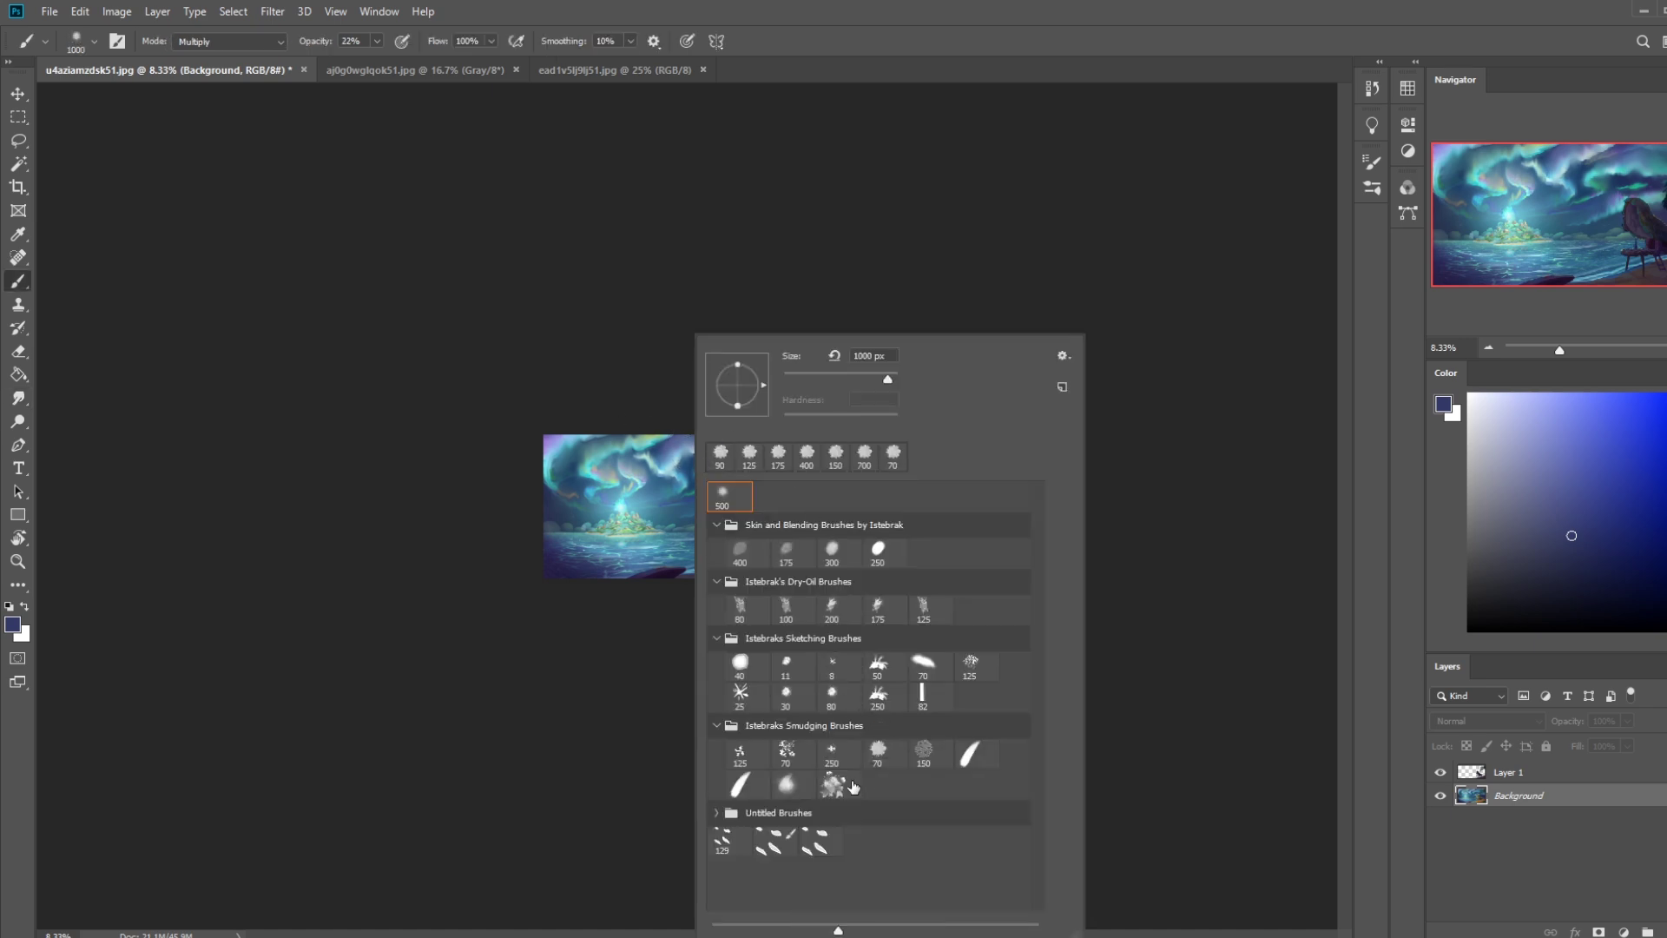
left_click(722, 841)
key("Return")
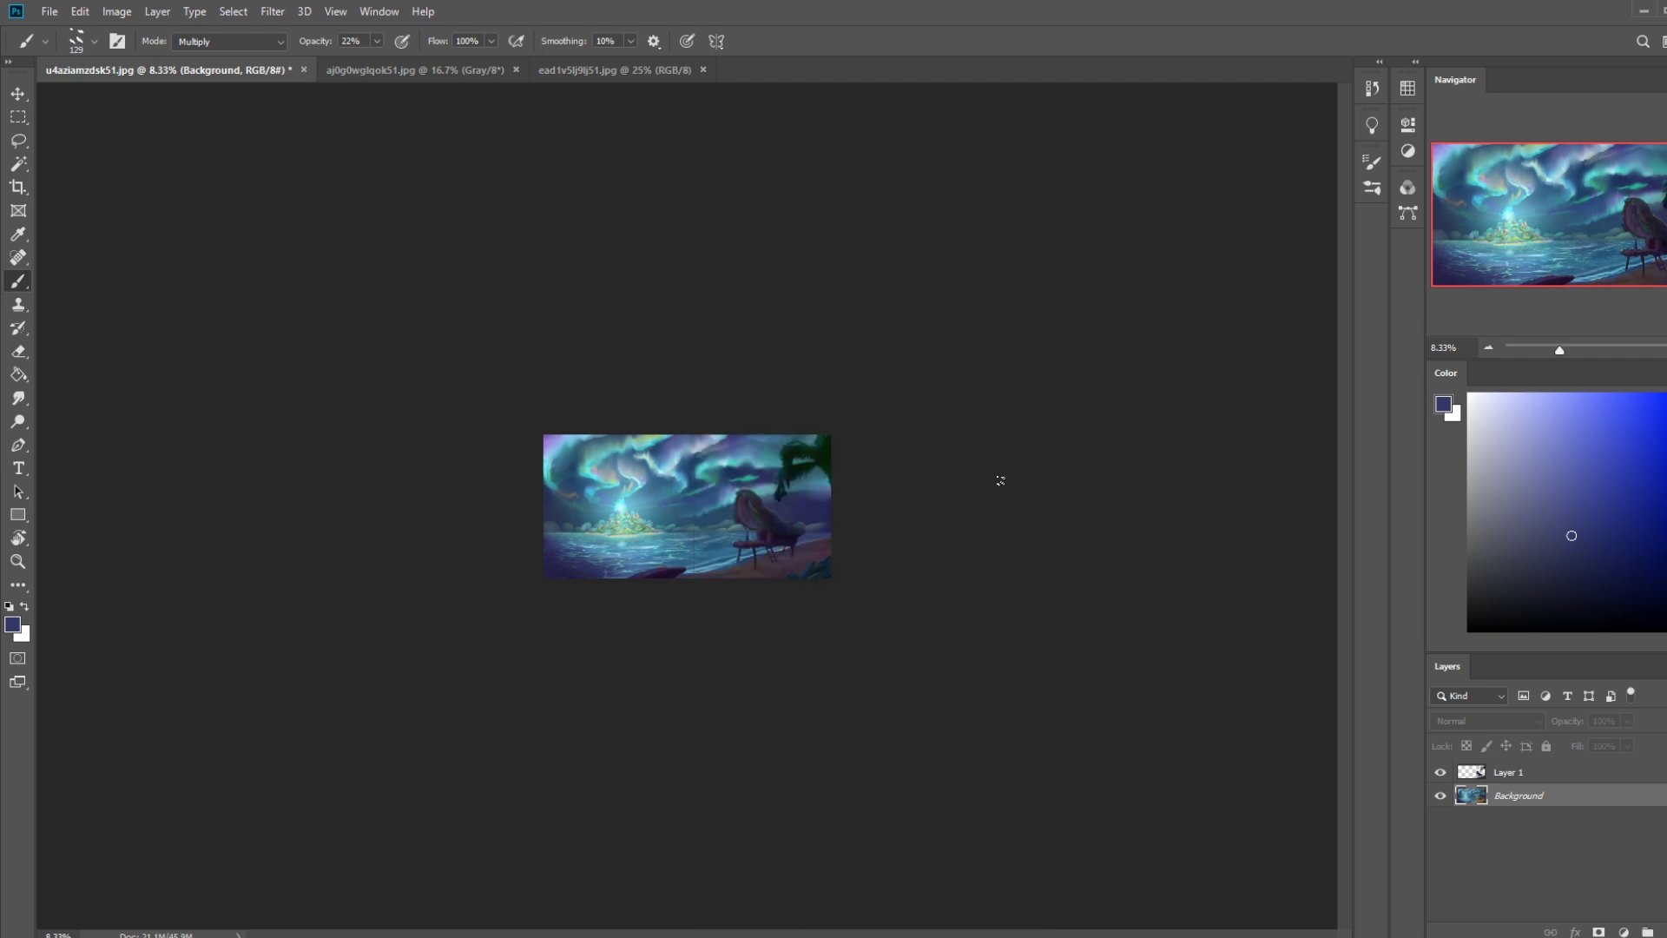
left_click(686, 508, "alt")
key("ctrl+z")
Paint sampled blues into the upper sky and around the light beam with the scattered 129 px brush in Multiply mode.
left_click(691, 460, "alt")
left_click_drag(690, 463, 690, 350)
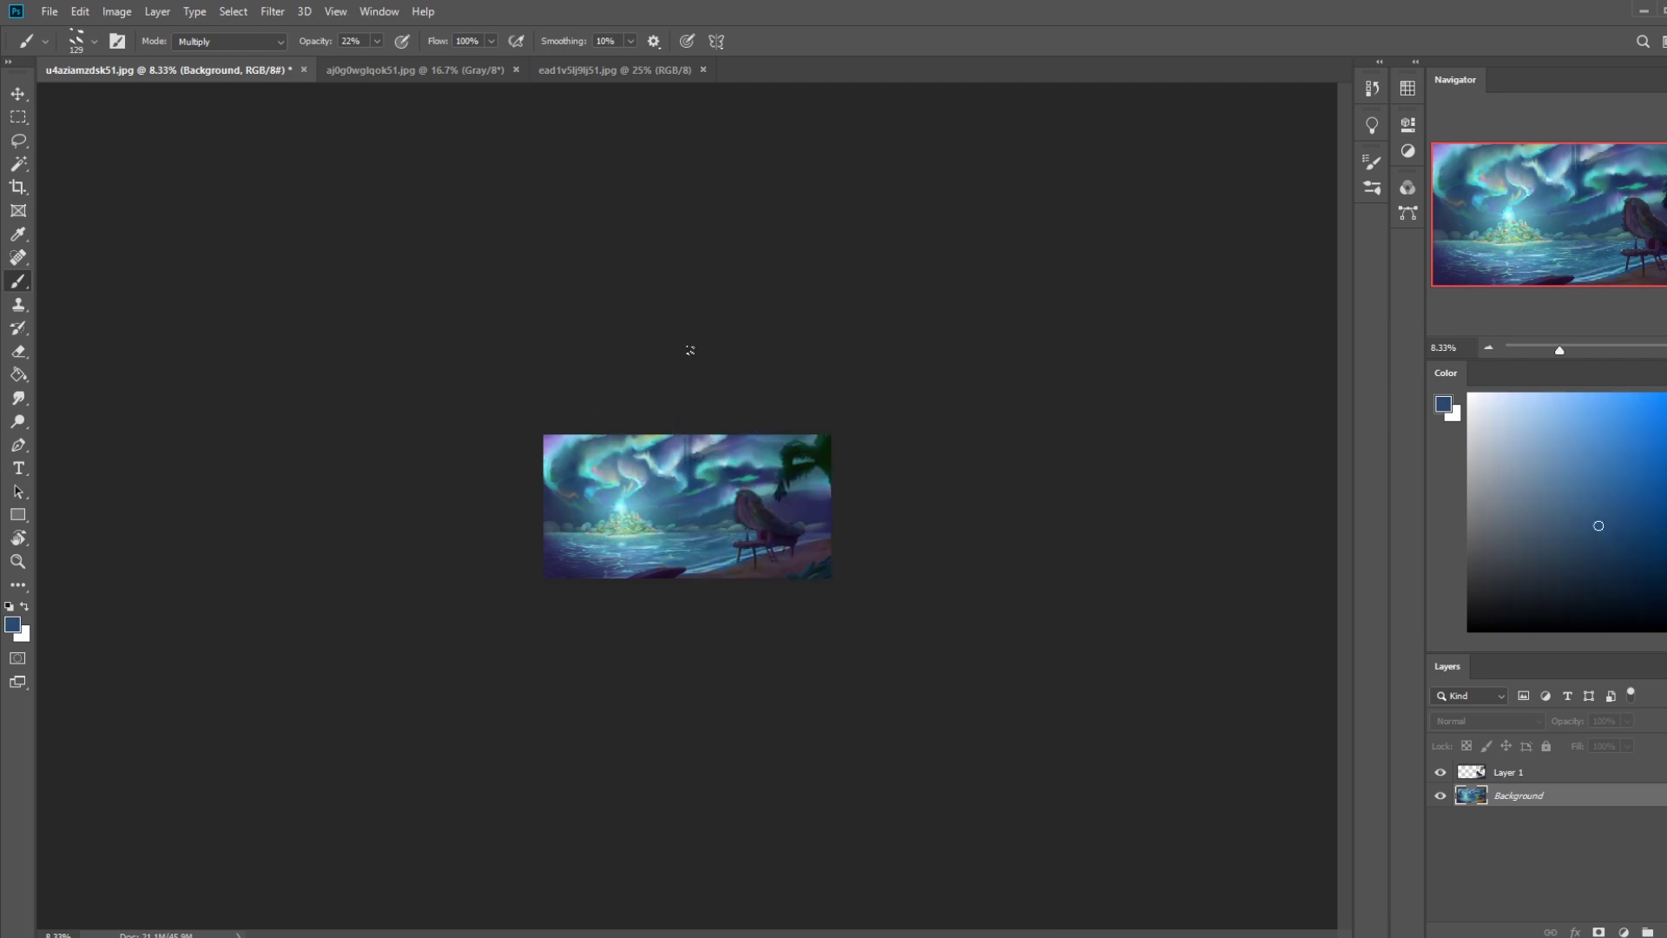
left_click(692, 456, "alt")
right_click(715, 416)
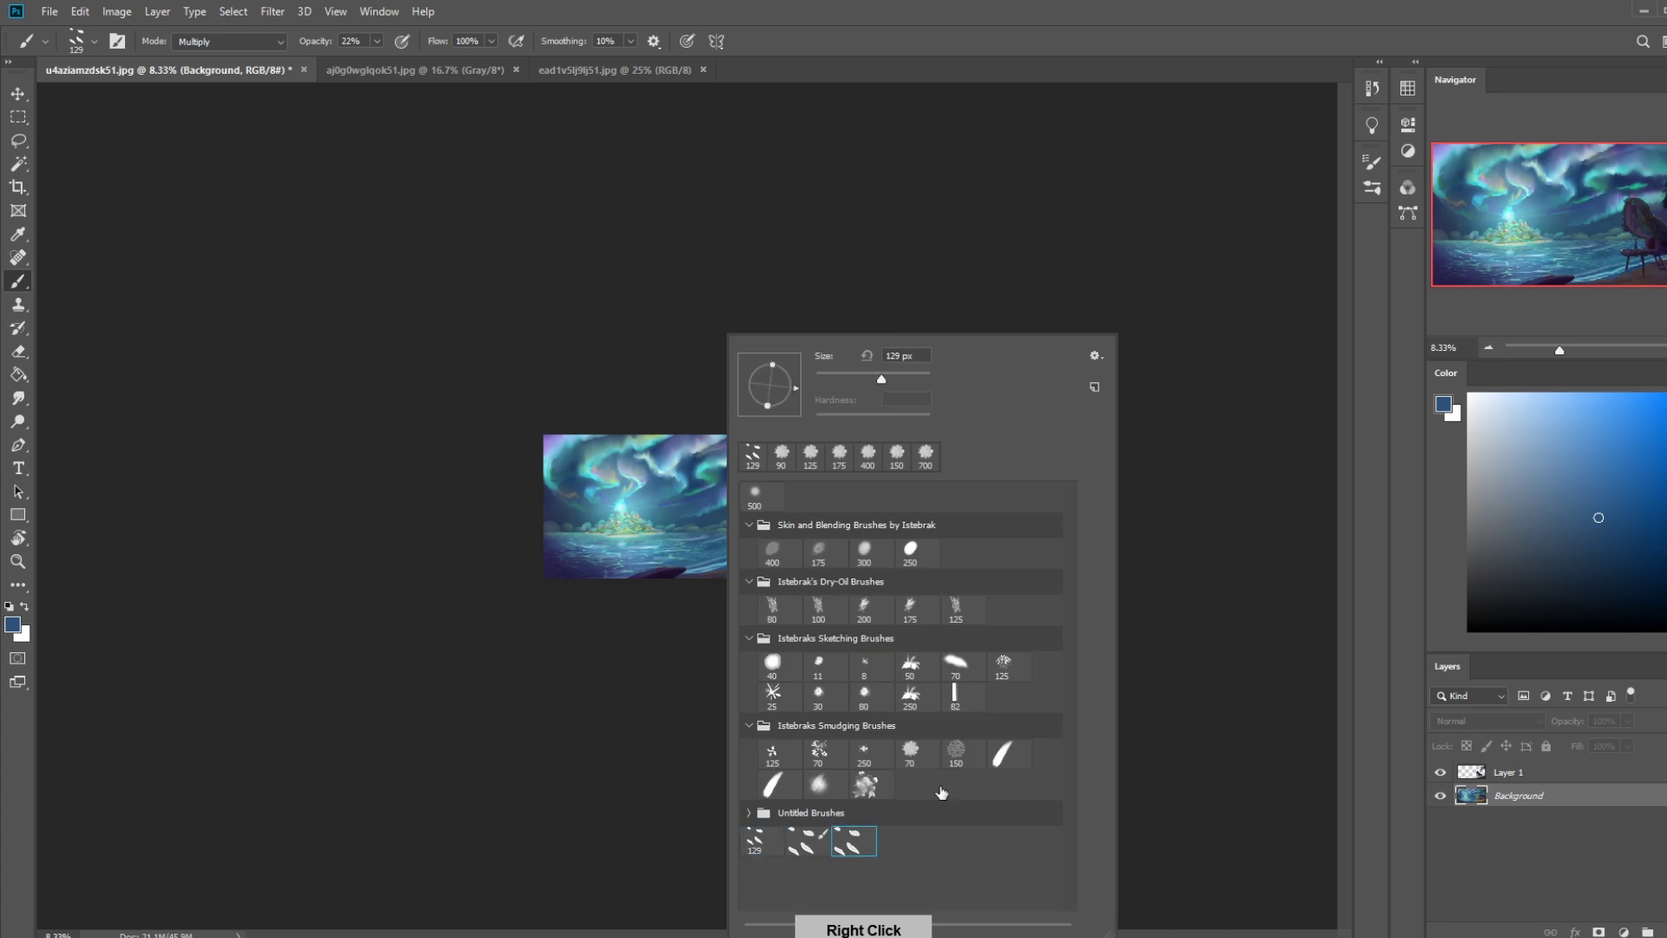
left_click(689, 482, "alt")
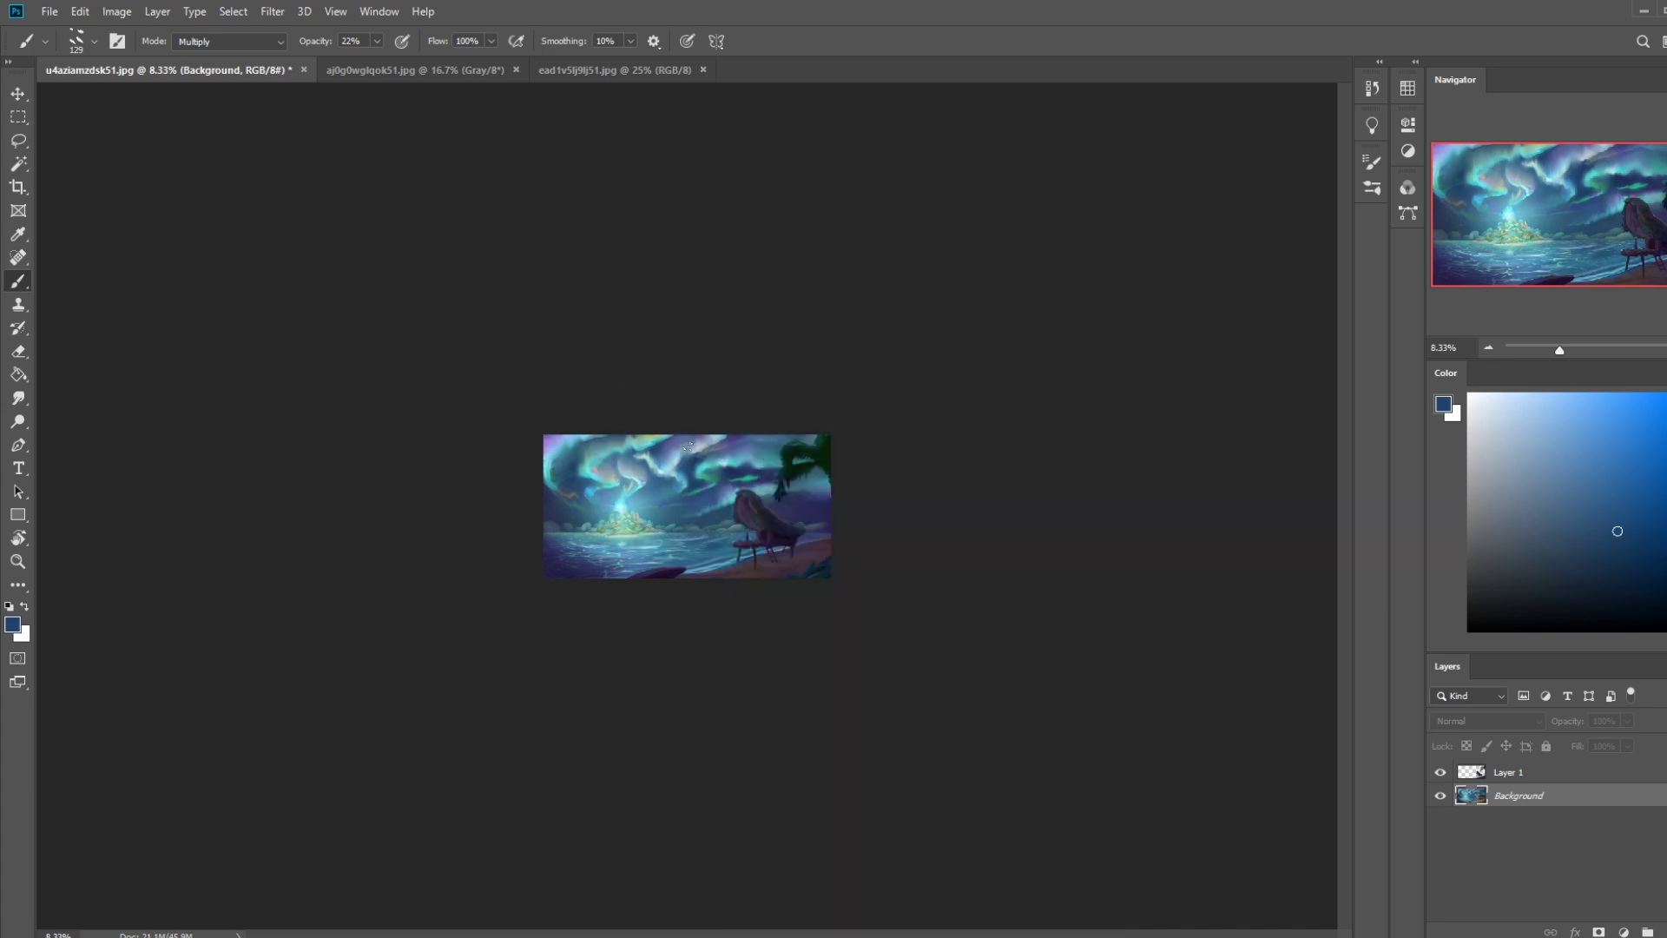
left_click(638, 490, "alt")
left_click(597, 493, "alt")
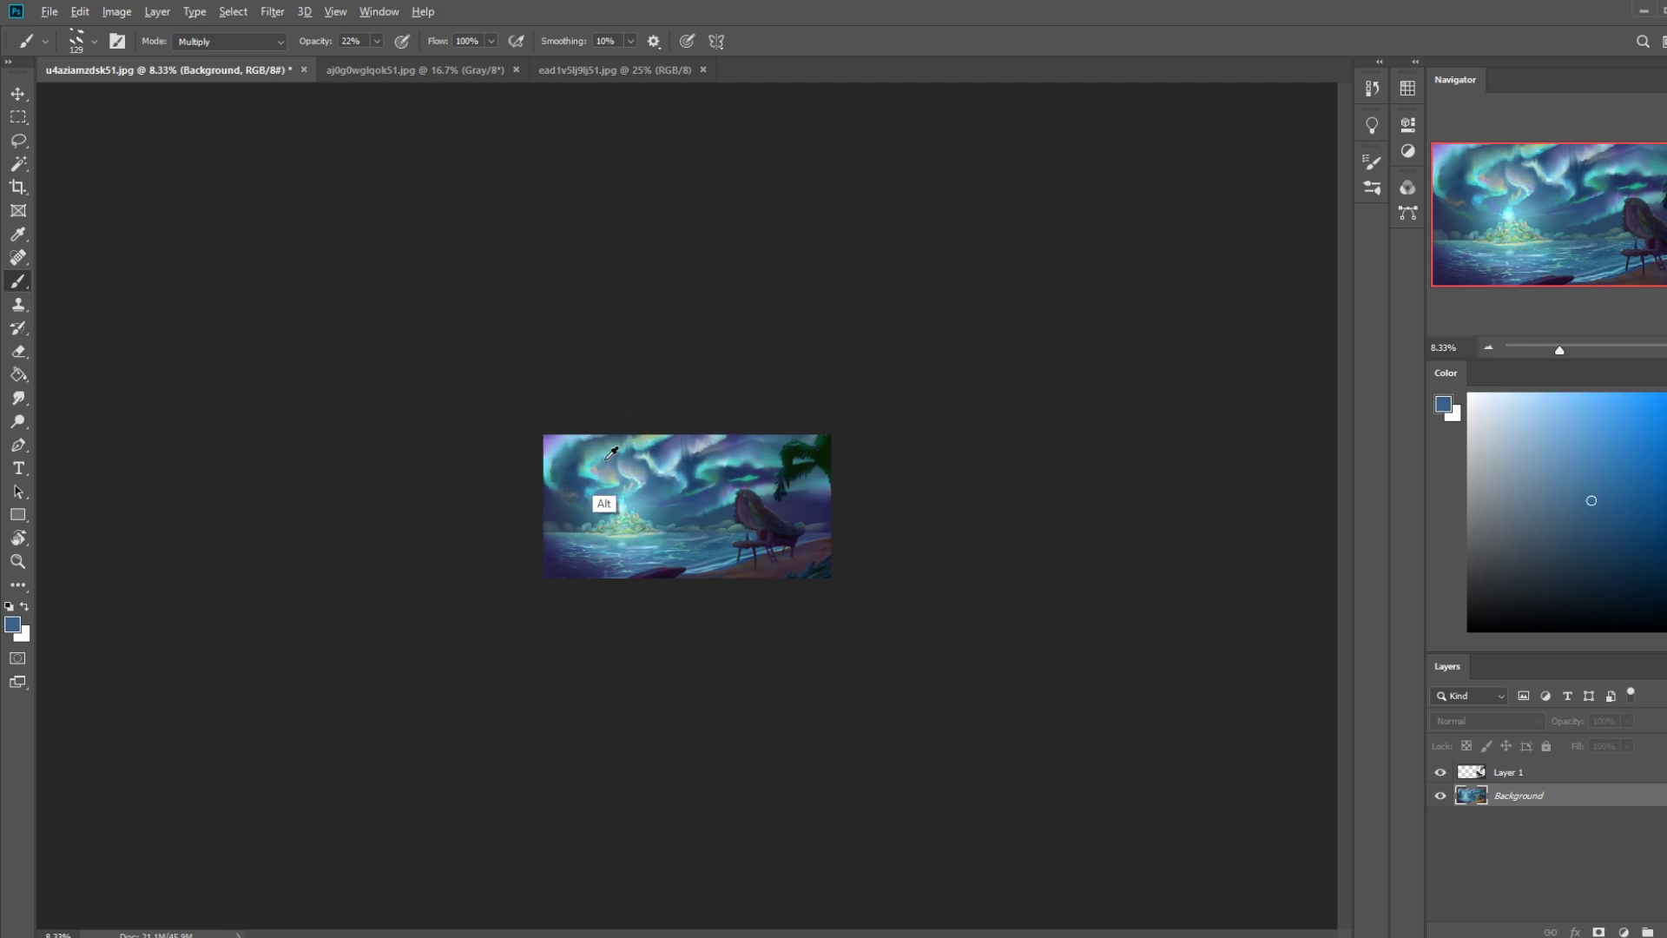
left_click(576, 499, "alt")
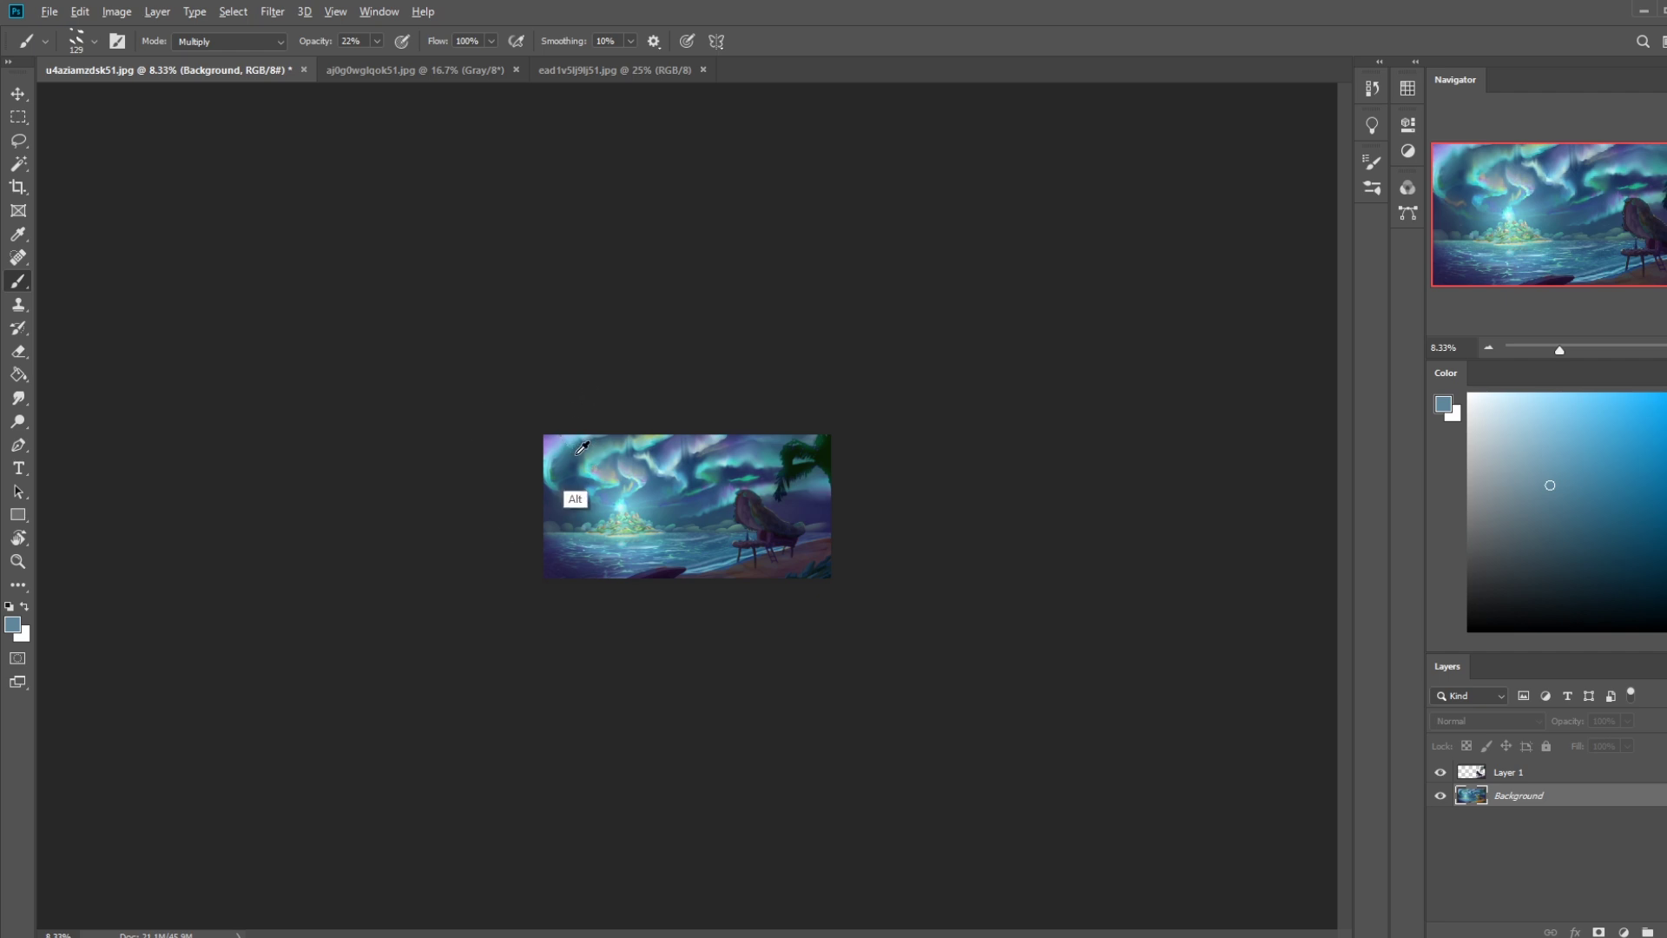
Dab sampled blues over the outer sky at 300 px, then beside the hut's roof at about 150 px.
key("bracketright")
key("bracketright")
key("bracketright")
key("bracketright")
key("bracketright")
left_click(574, 465, "alt")
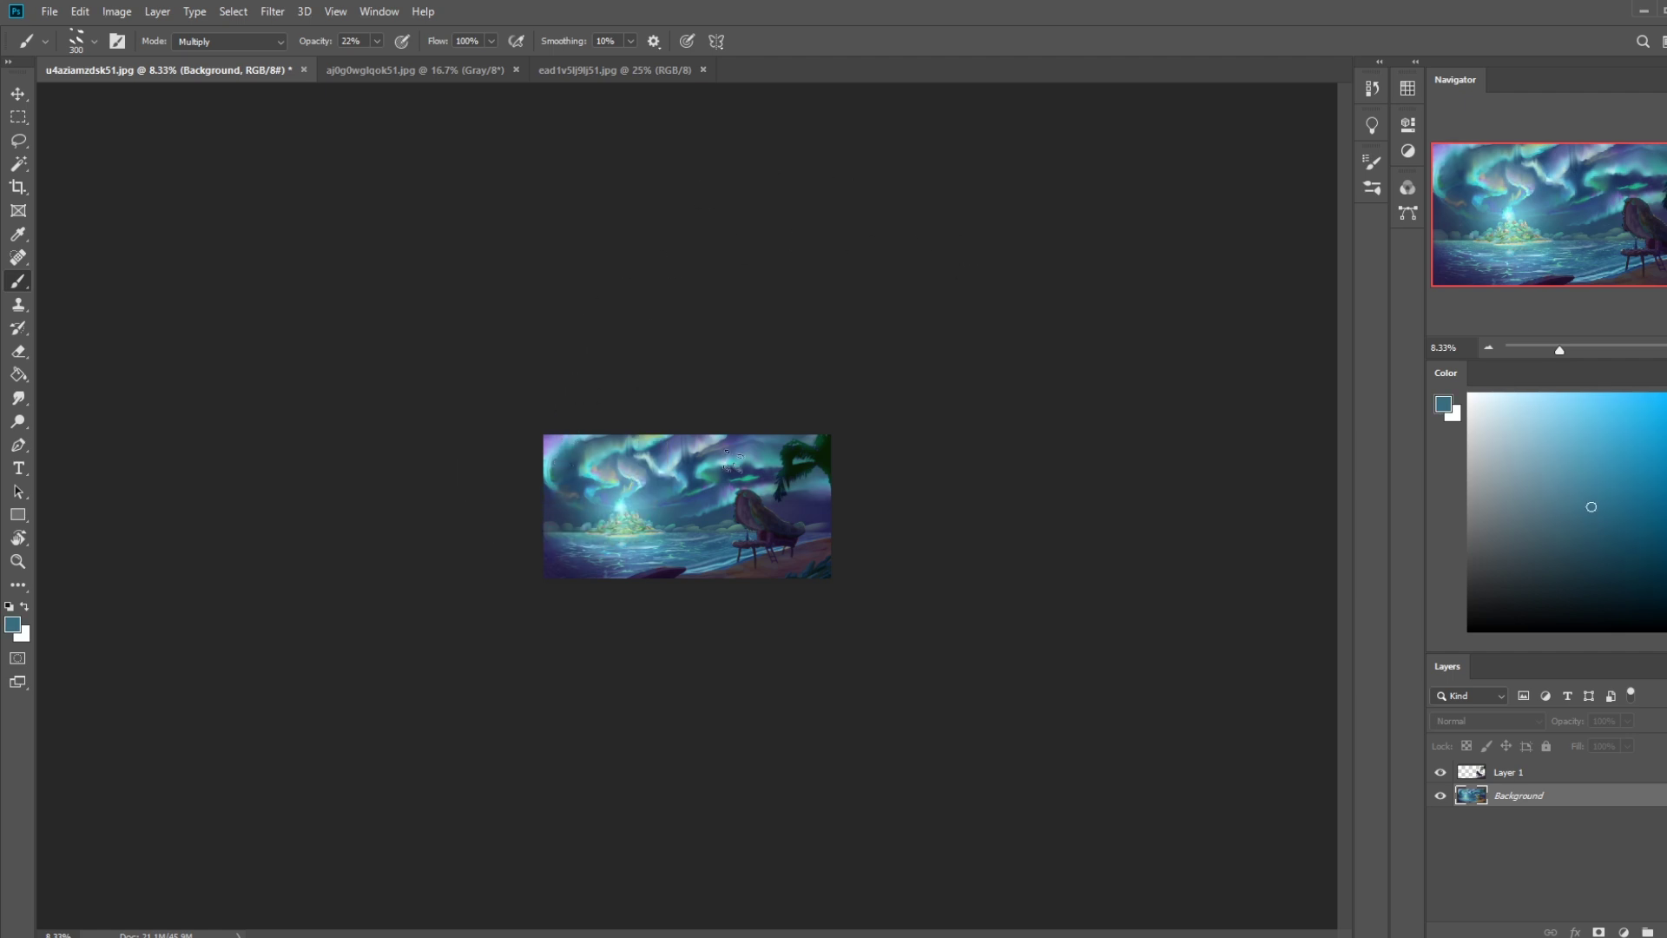
left_click(719, 511, "alt")
key("bracketleft")
key("bracketleft")
key("bracketleft")
key("bracketleft")
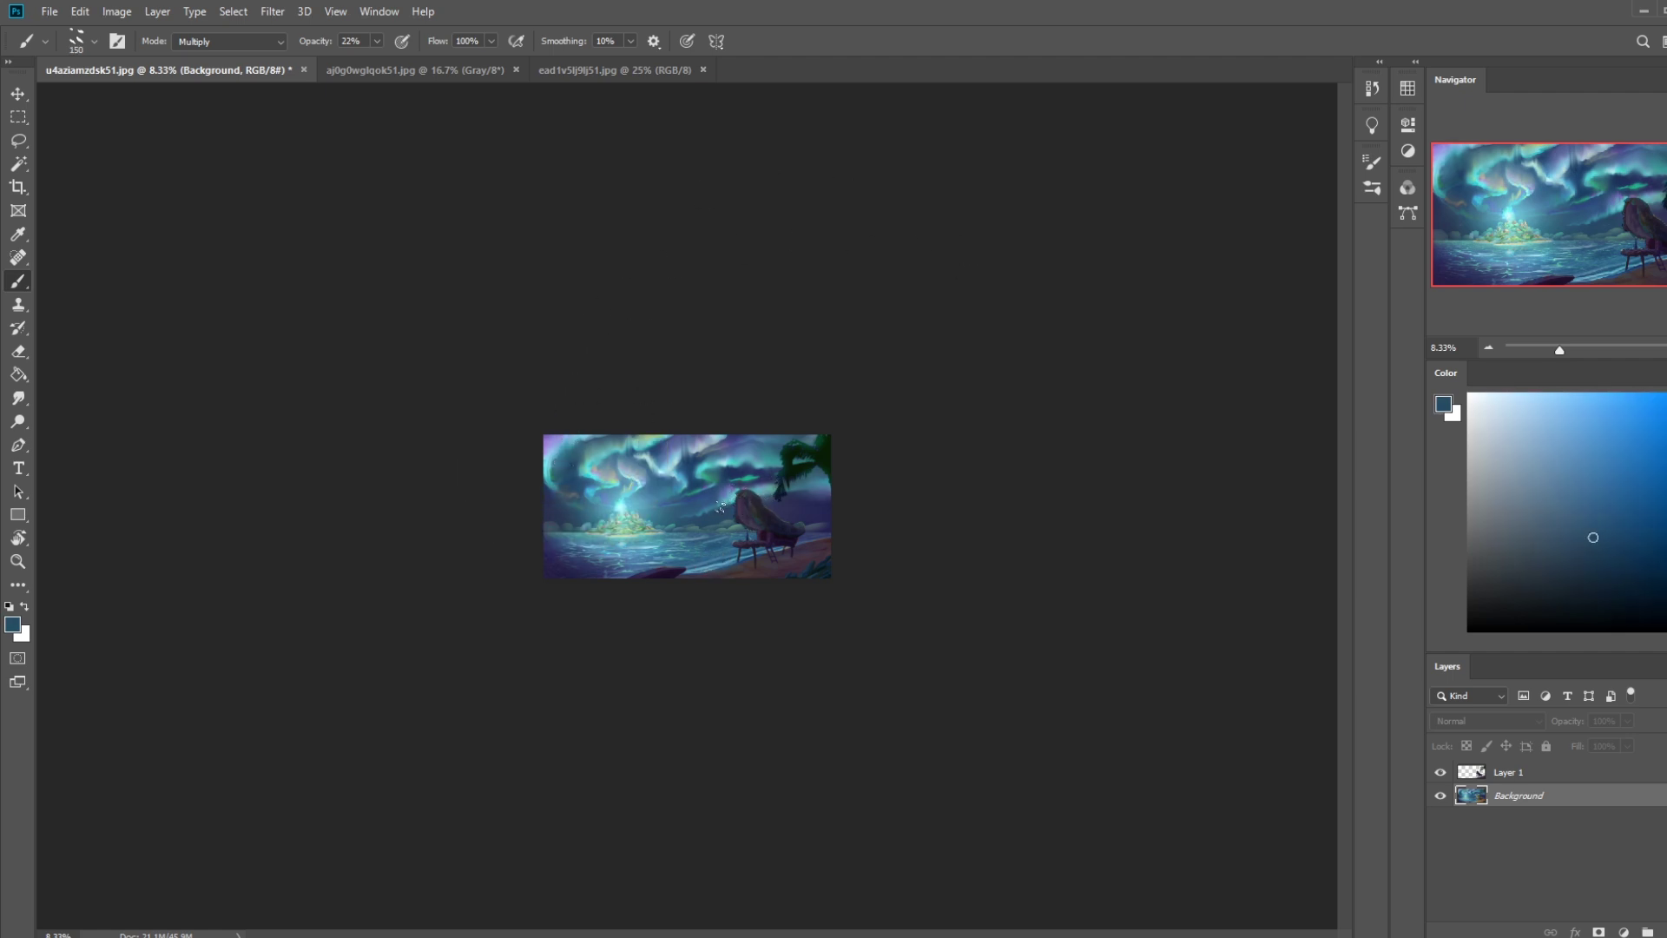
left_click(716, 510, "alt")
left_click(716, 510, "alt")
Set the brush mode to Normal and paint sampled blues around the aurora swirls at 90 px.
left_click(228, 41)
left_click(212, 55)
key("ctrl+plus")
key("ctrl+plus")
key("ctrl+plus")
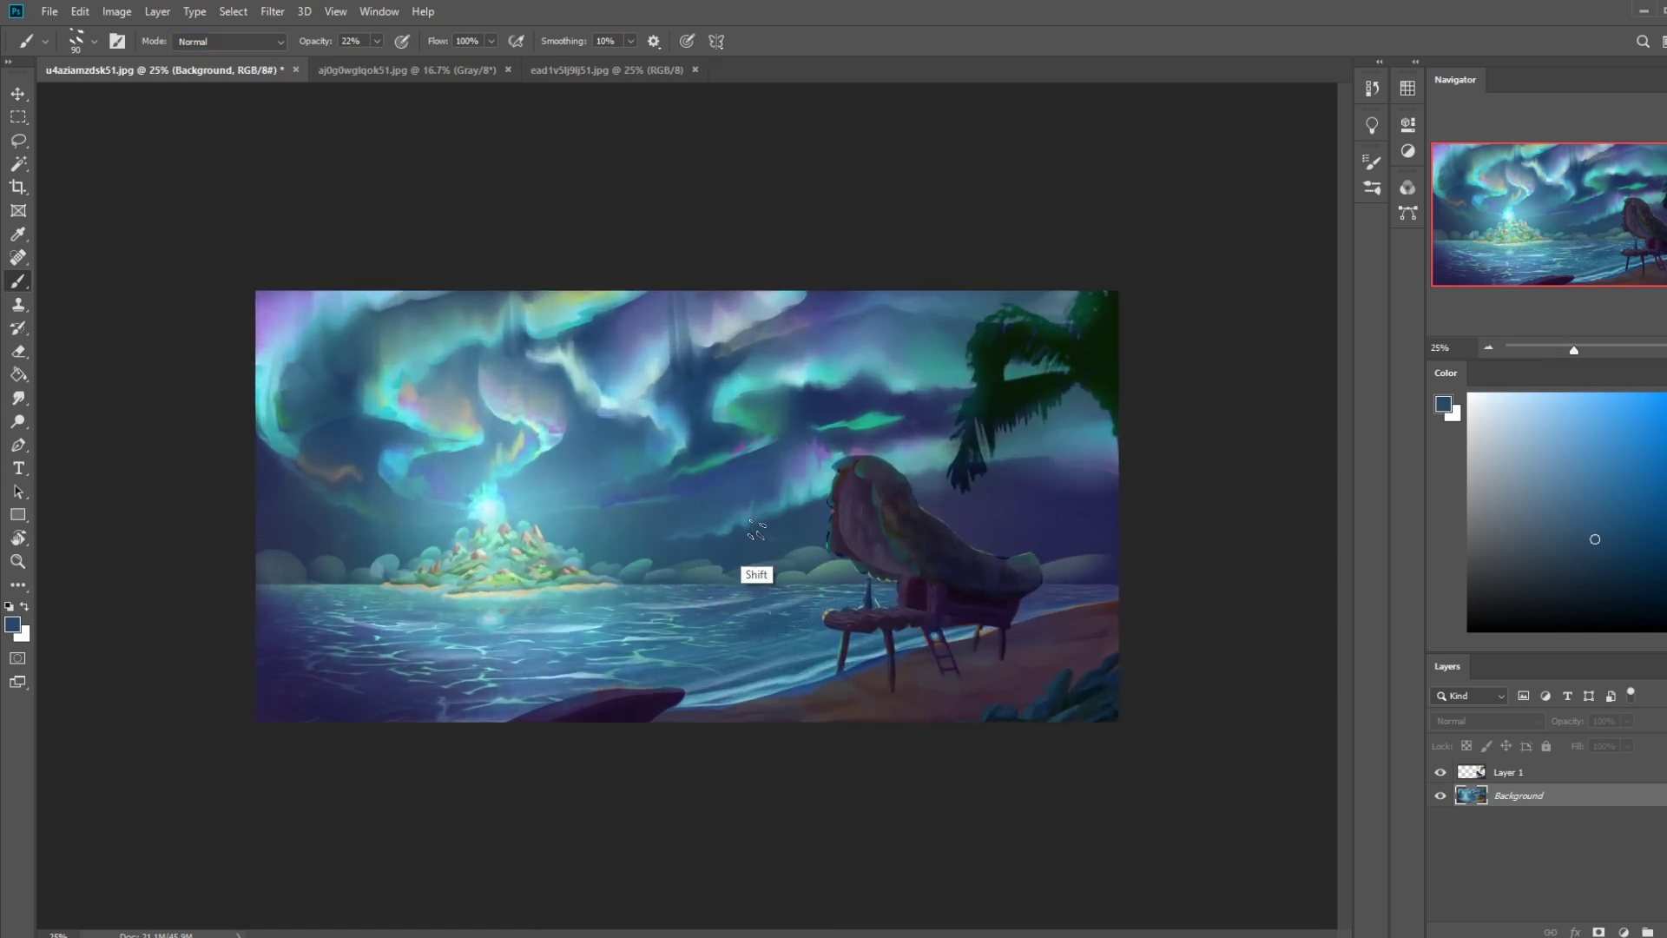
left_click(382, 516, "alt")
left_click(271, 483, "alt")
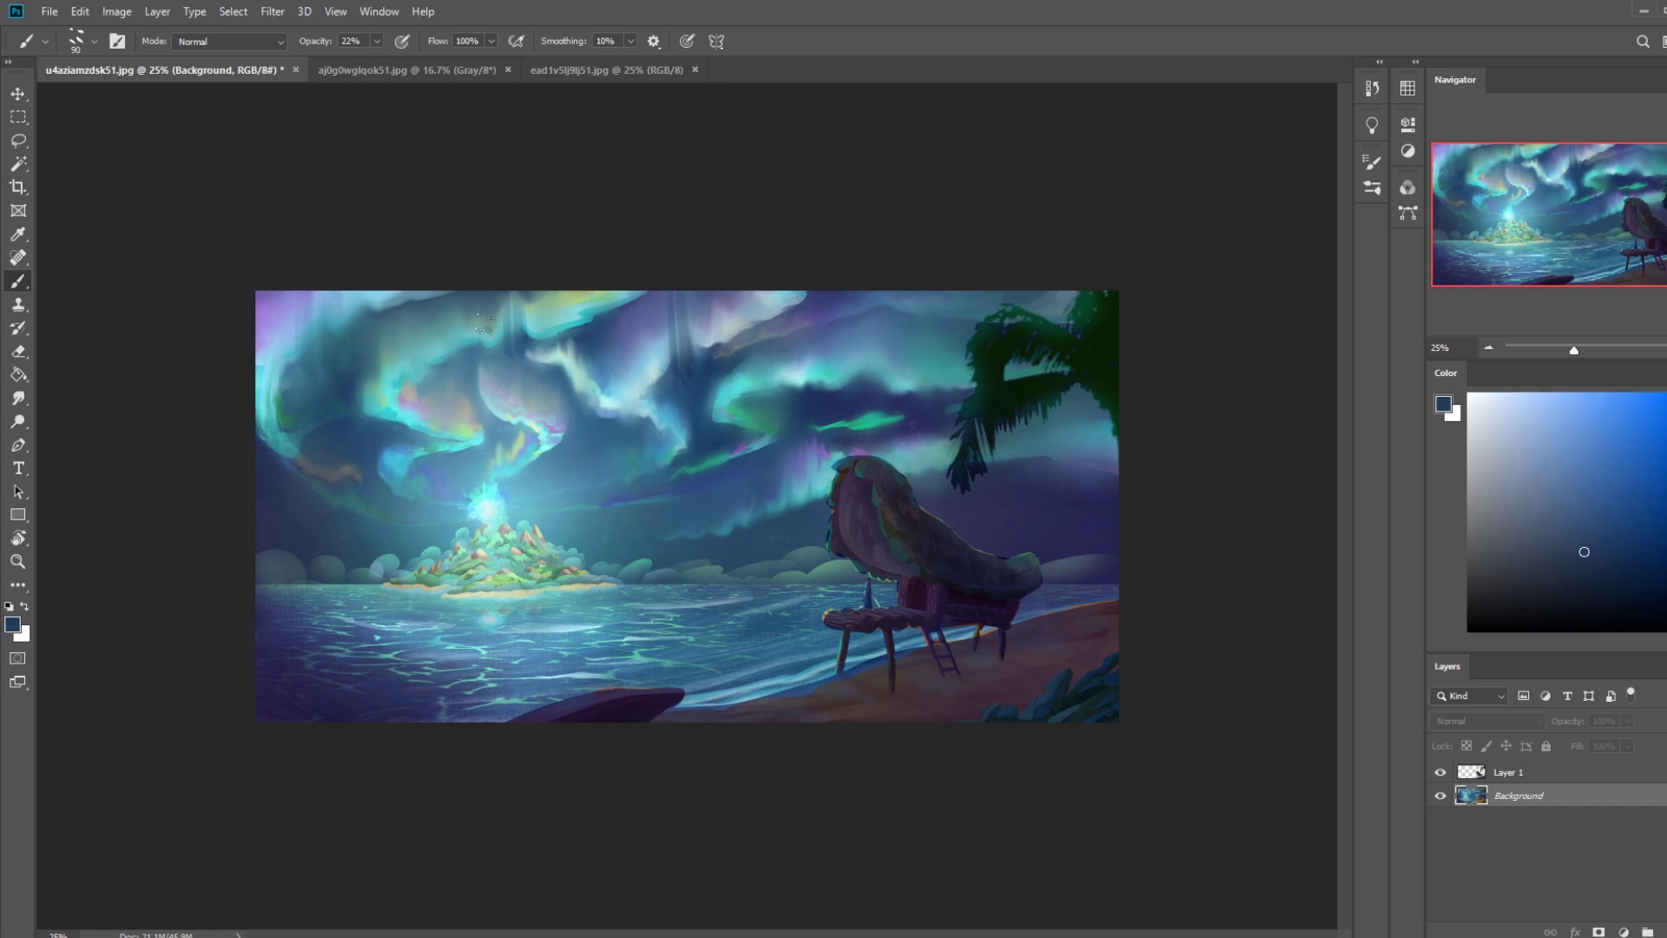
left_click(402, 427, "alt")
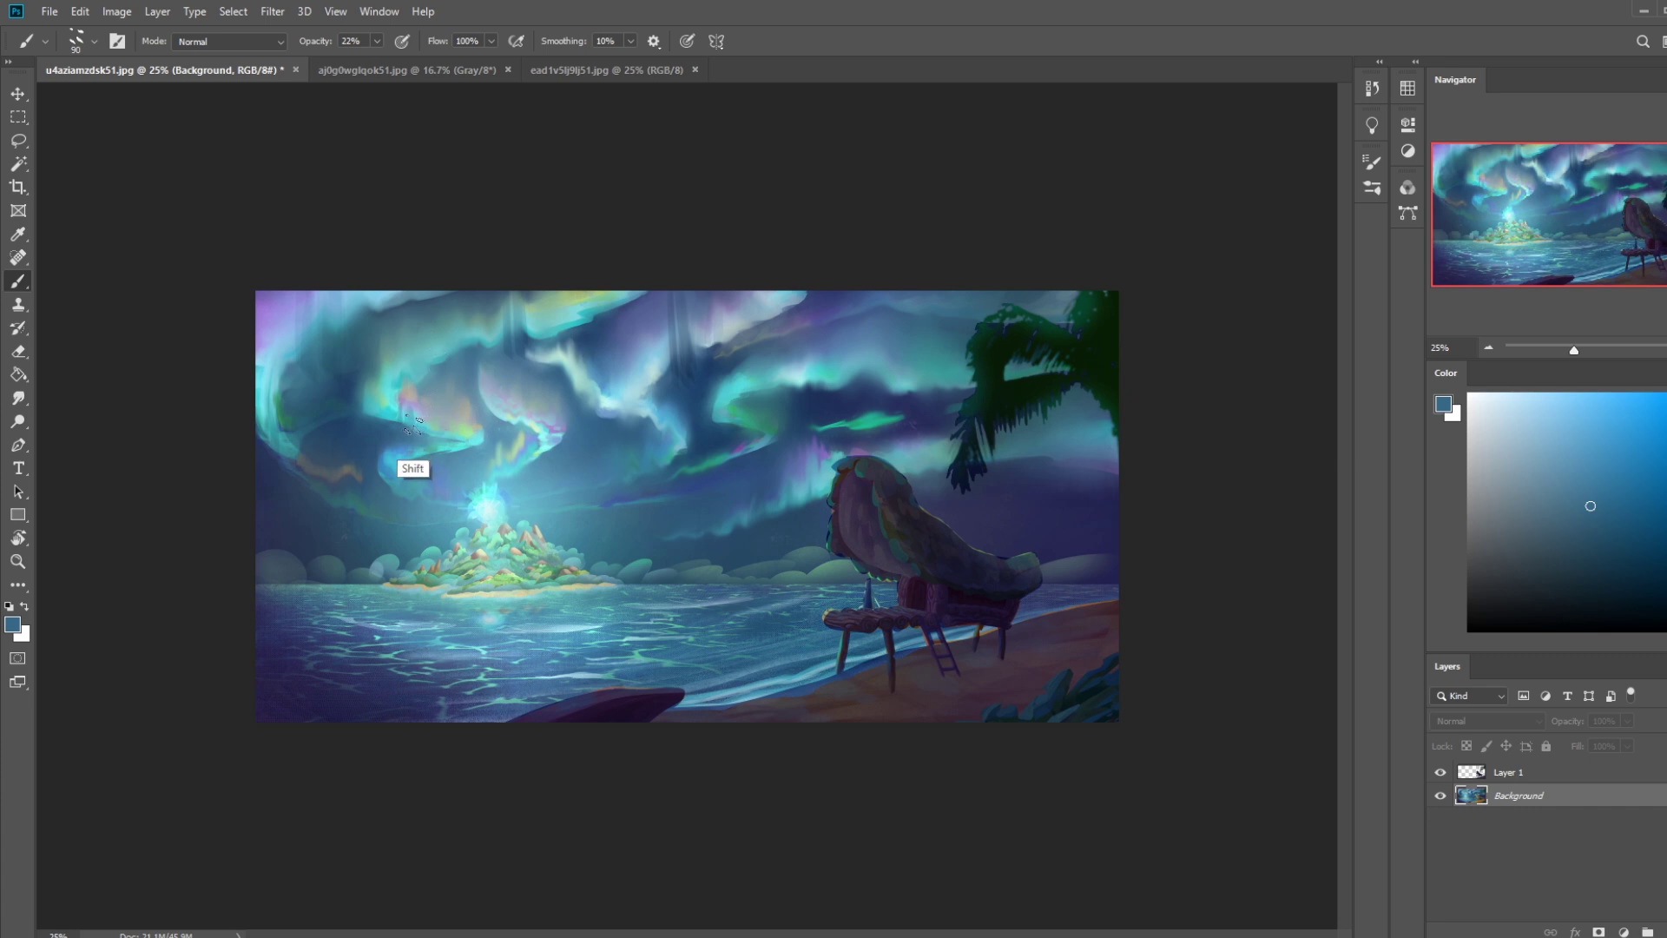
left_click(629, 479, "alt")
Smudge the fresh sky strokes together at 3% strength, reducing the textured brush to about 45 px.
left_click(19, 398)
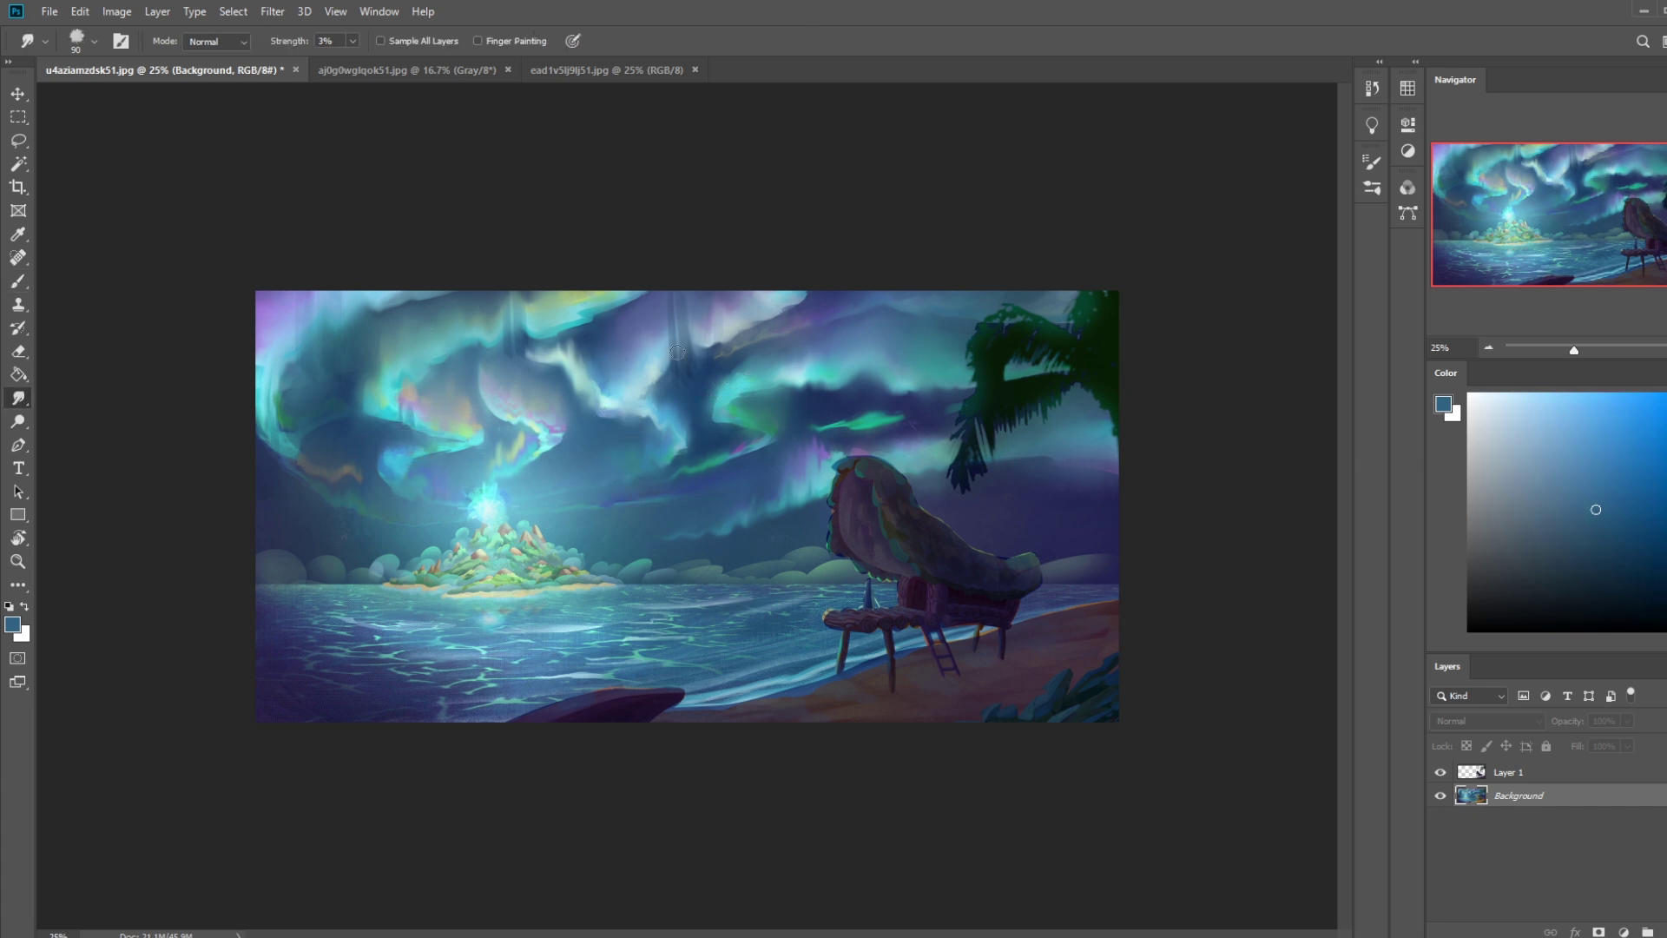
key("bracketleft")
key("bracketright")
key("bracketleft")
key("bracketleft")
scroll(566, 491, "up", 1)
scroll(566, 490, "down", 2)
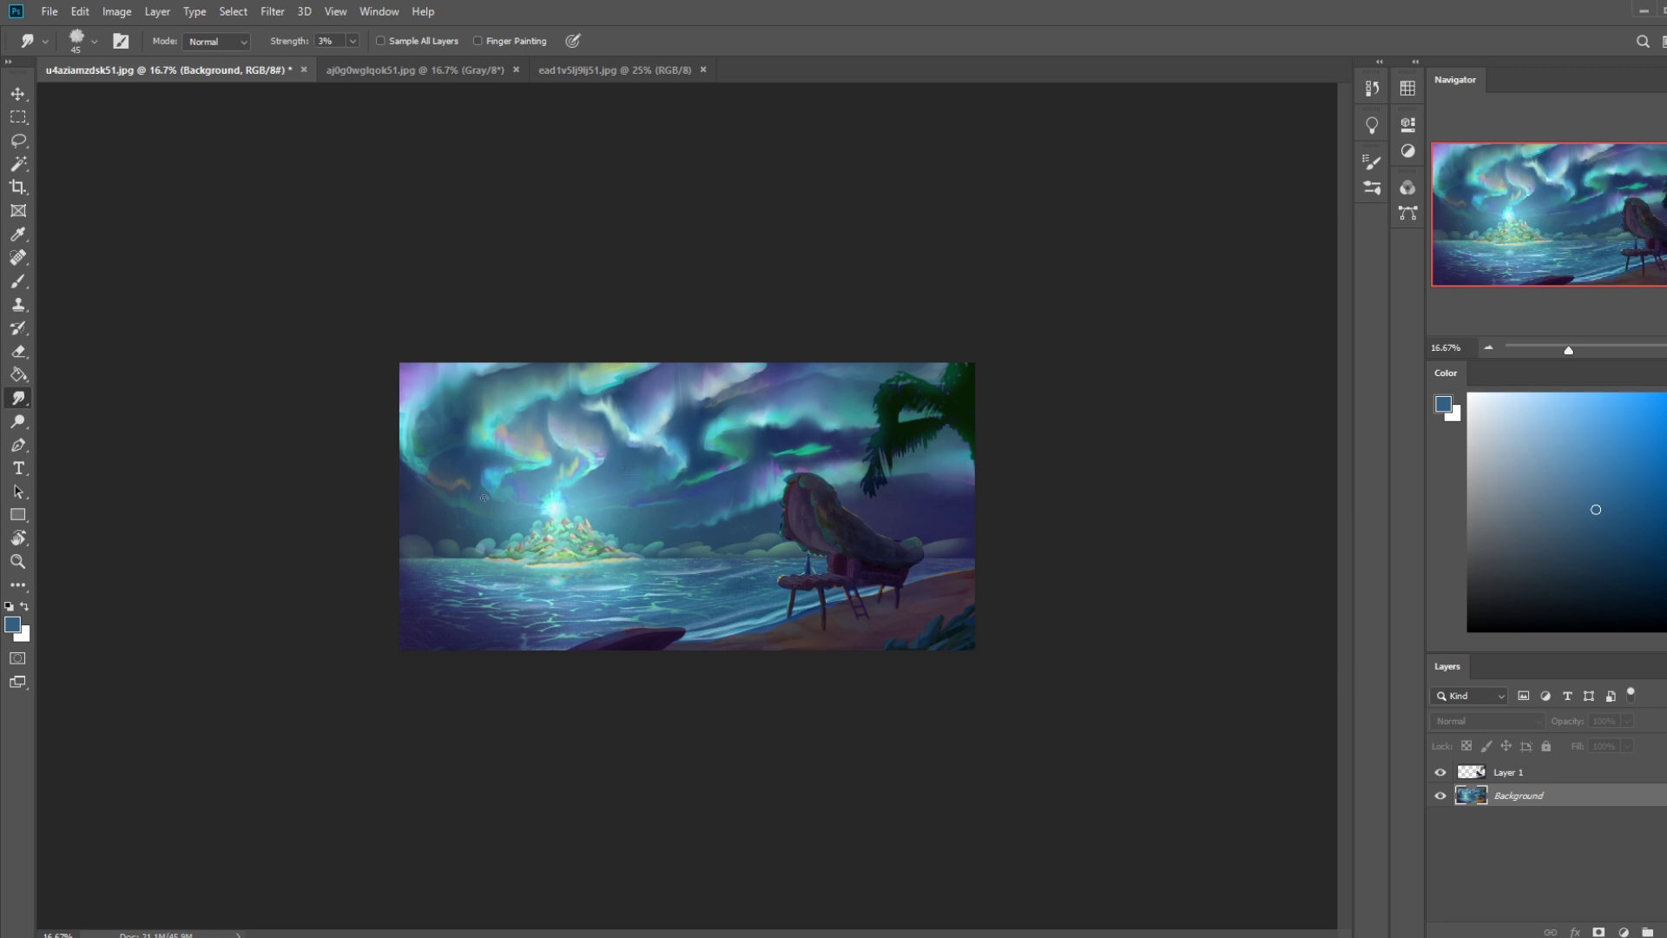
Soften the sky more broadly with the textured Smudge brush enlarged to 200 px.
key("b")
key("r")
key("bracketright")
key("bracketright")
key("bracketright")
key("bracketright")
key("bracketright")
key("bracketright")
key("bracketright")
Choose the soft 500 px brush, sample a dark navy, enlarge it to 2100 px, and set its mode to Darken.
key("b")
right_click(757, 349)
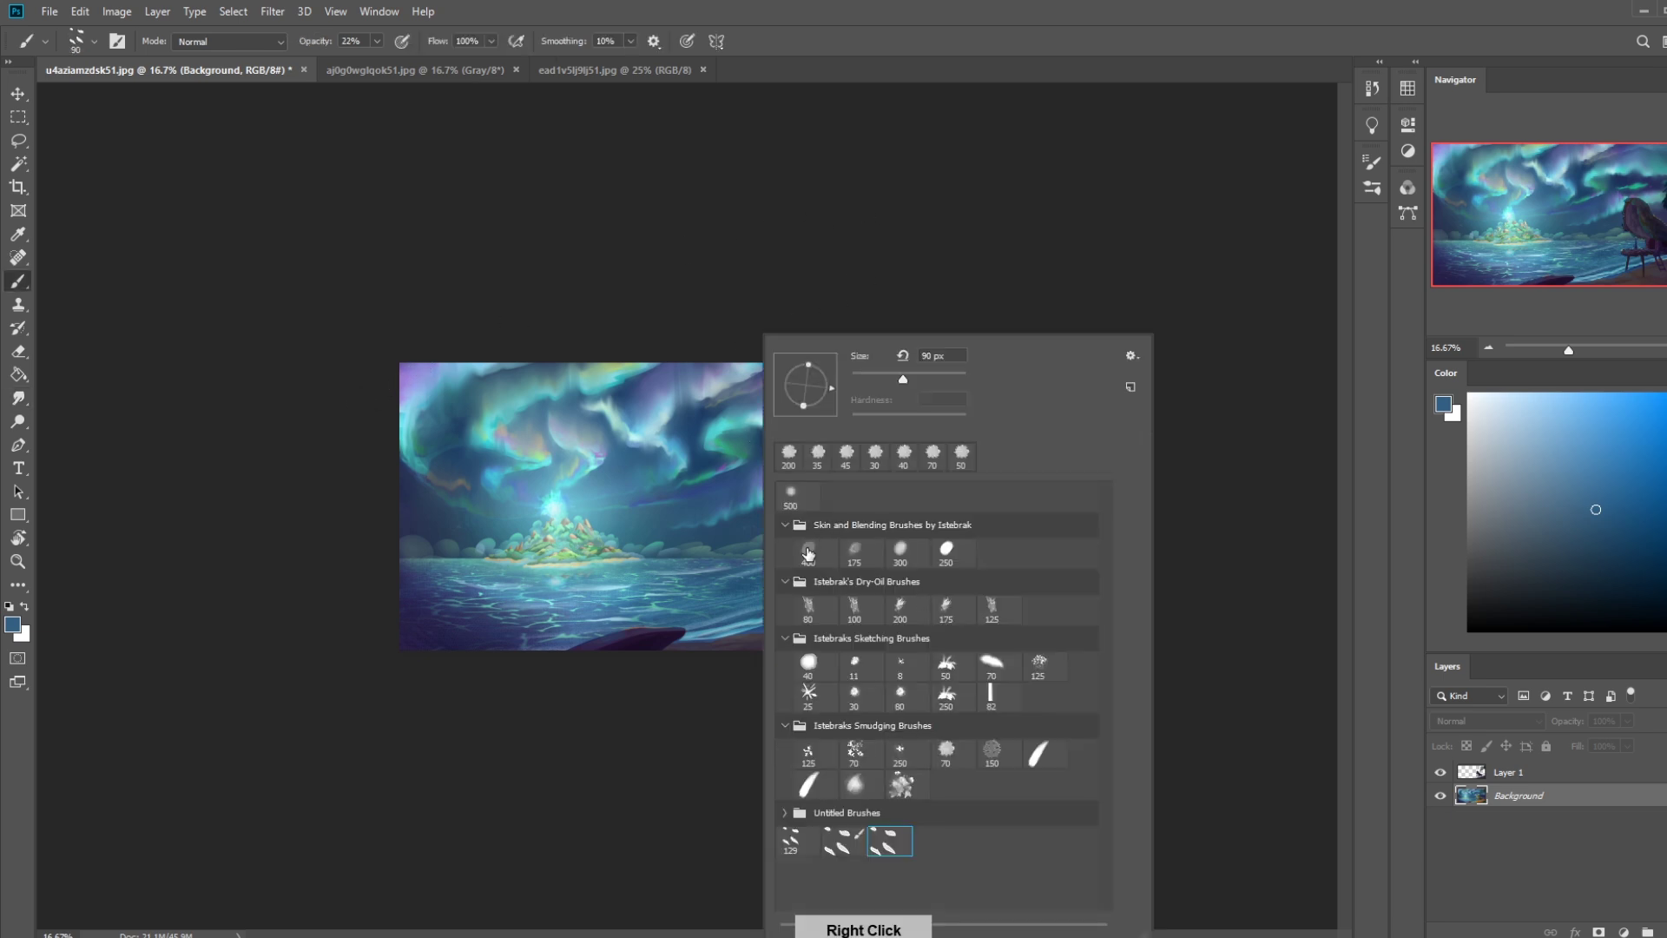
left_click(963, 304)
left_click(968, 516, "alt")
key("bracketright")
key("bracketright")
key("bracketright")
key("bracketright")
key("bracketright")
key("bracketright")
key("bracketright")
key("bracketright")
key("bracketright")
key("bracketright")
key("bracketright")
key("bracketright")
key("bracketright")
key("bracketright")
key("bracketright")
key("bracketright")
left_click(228, 41)
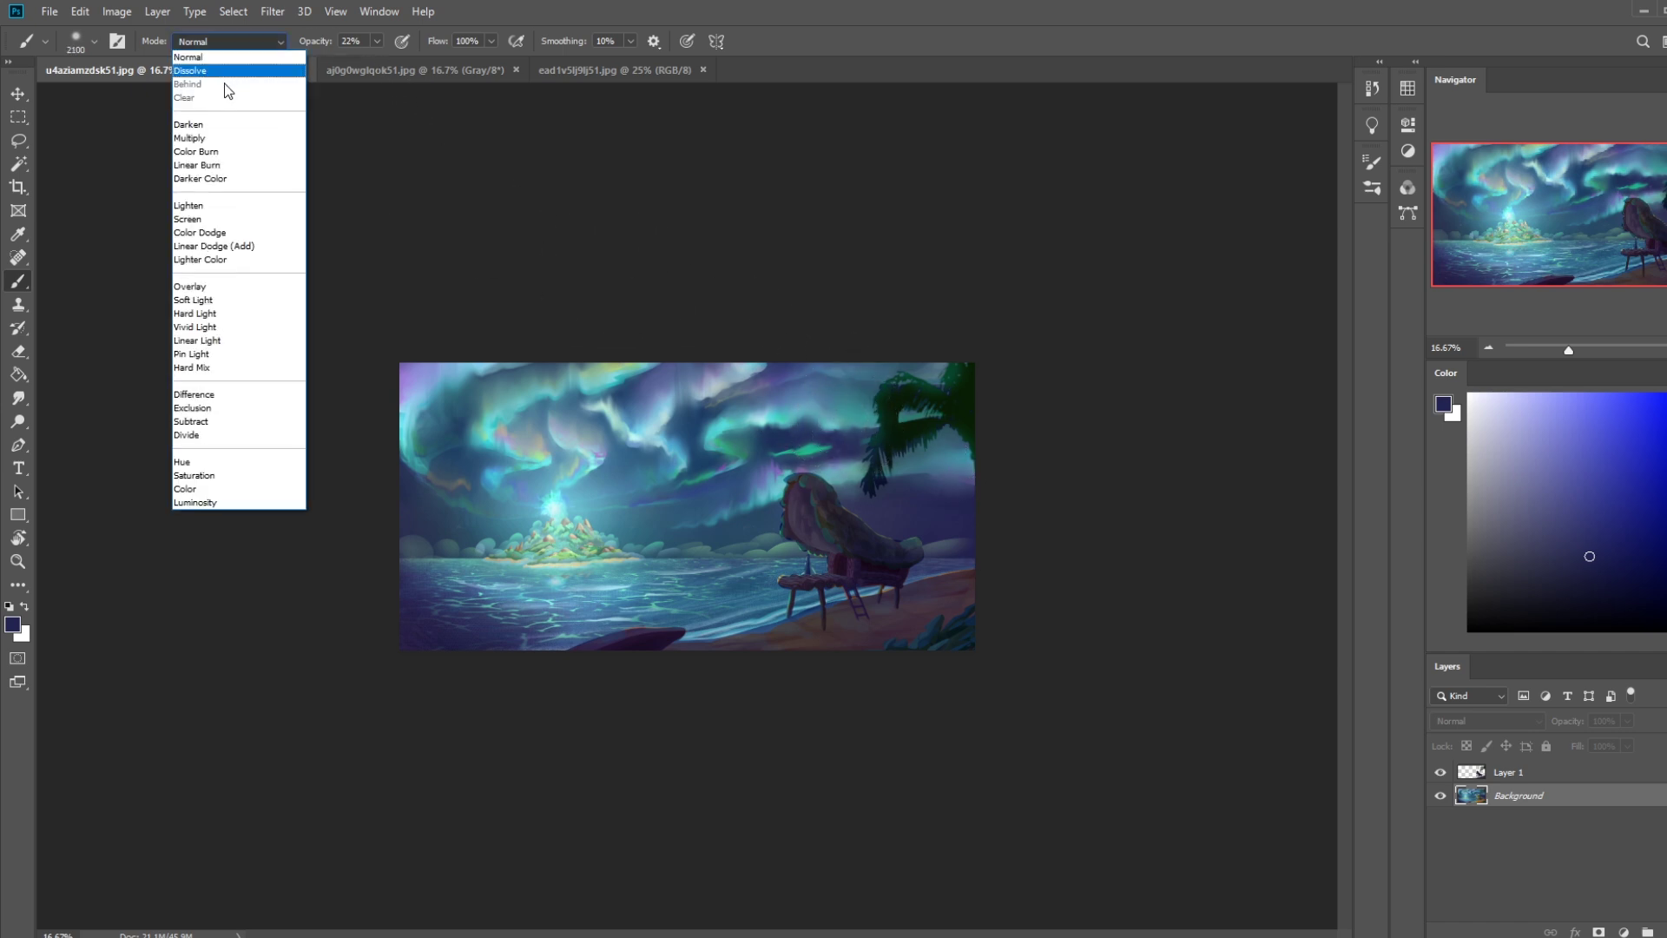
left_click(216, 127)
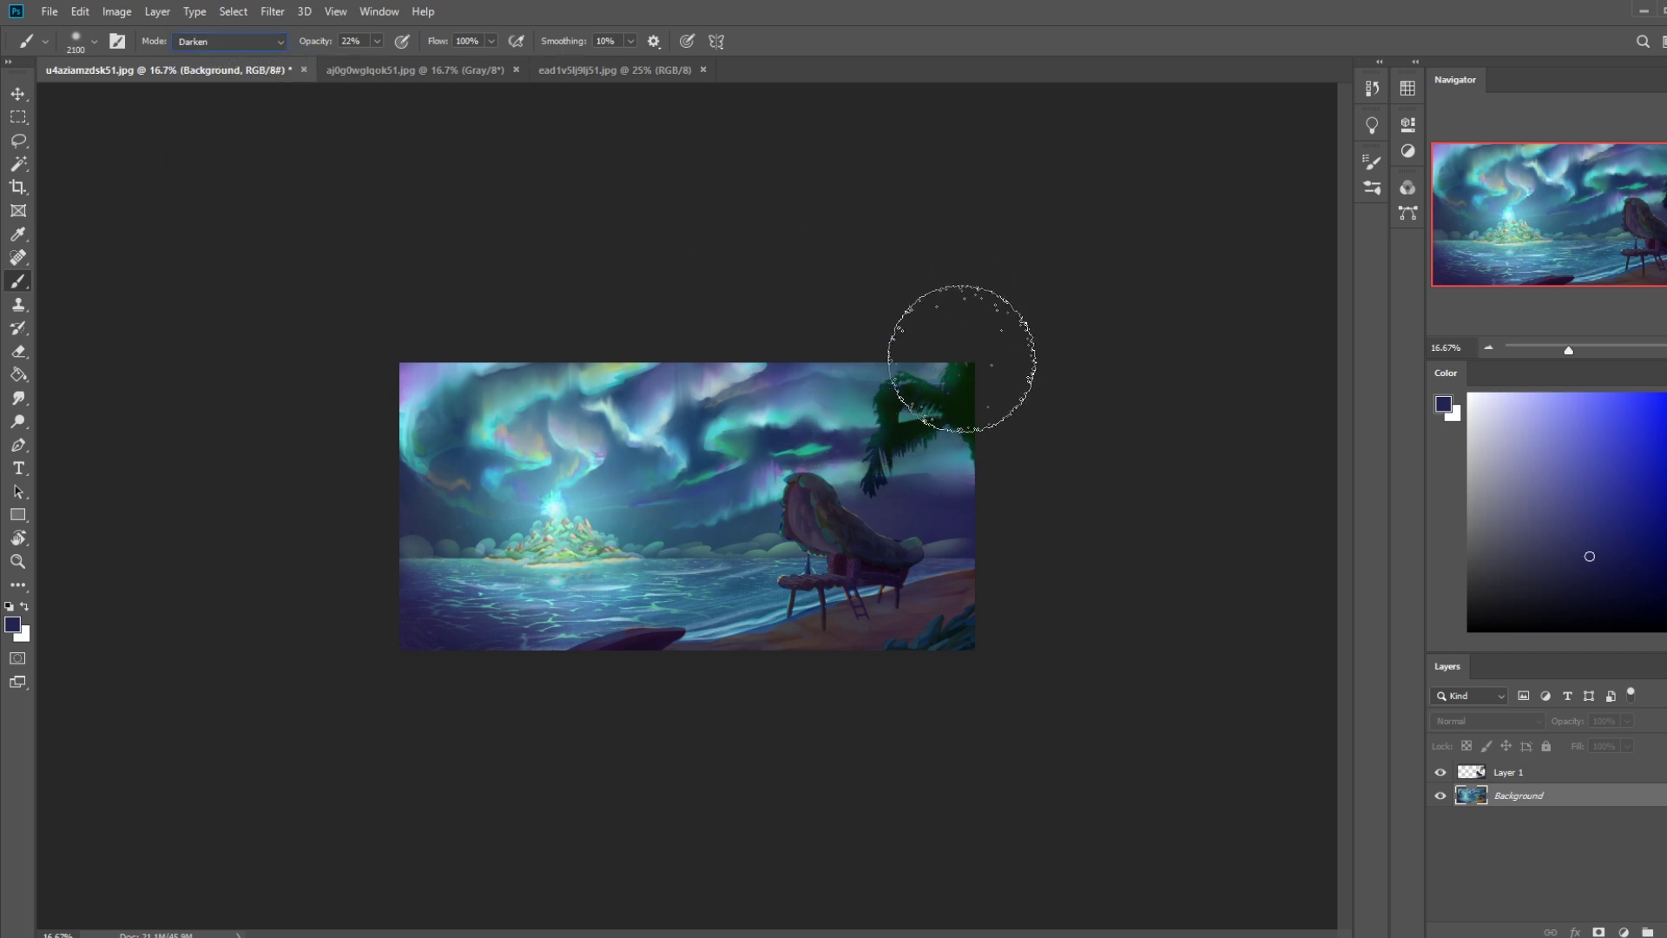
Darken the painting's outer edges with the soft brush at 3000 px and 46% opacity, deepening the navy color.
key("bracketright")
key("bracketright")
key("bracketright")
key("bracketright")
key("bracketright")
key("bracketright")
key("bracketright")
key("bracketright")
key("bracketright")
key("ctrl+minus")
key("ctrl+minus")
key("ctrl+minus")
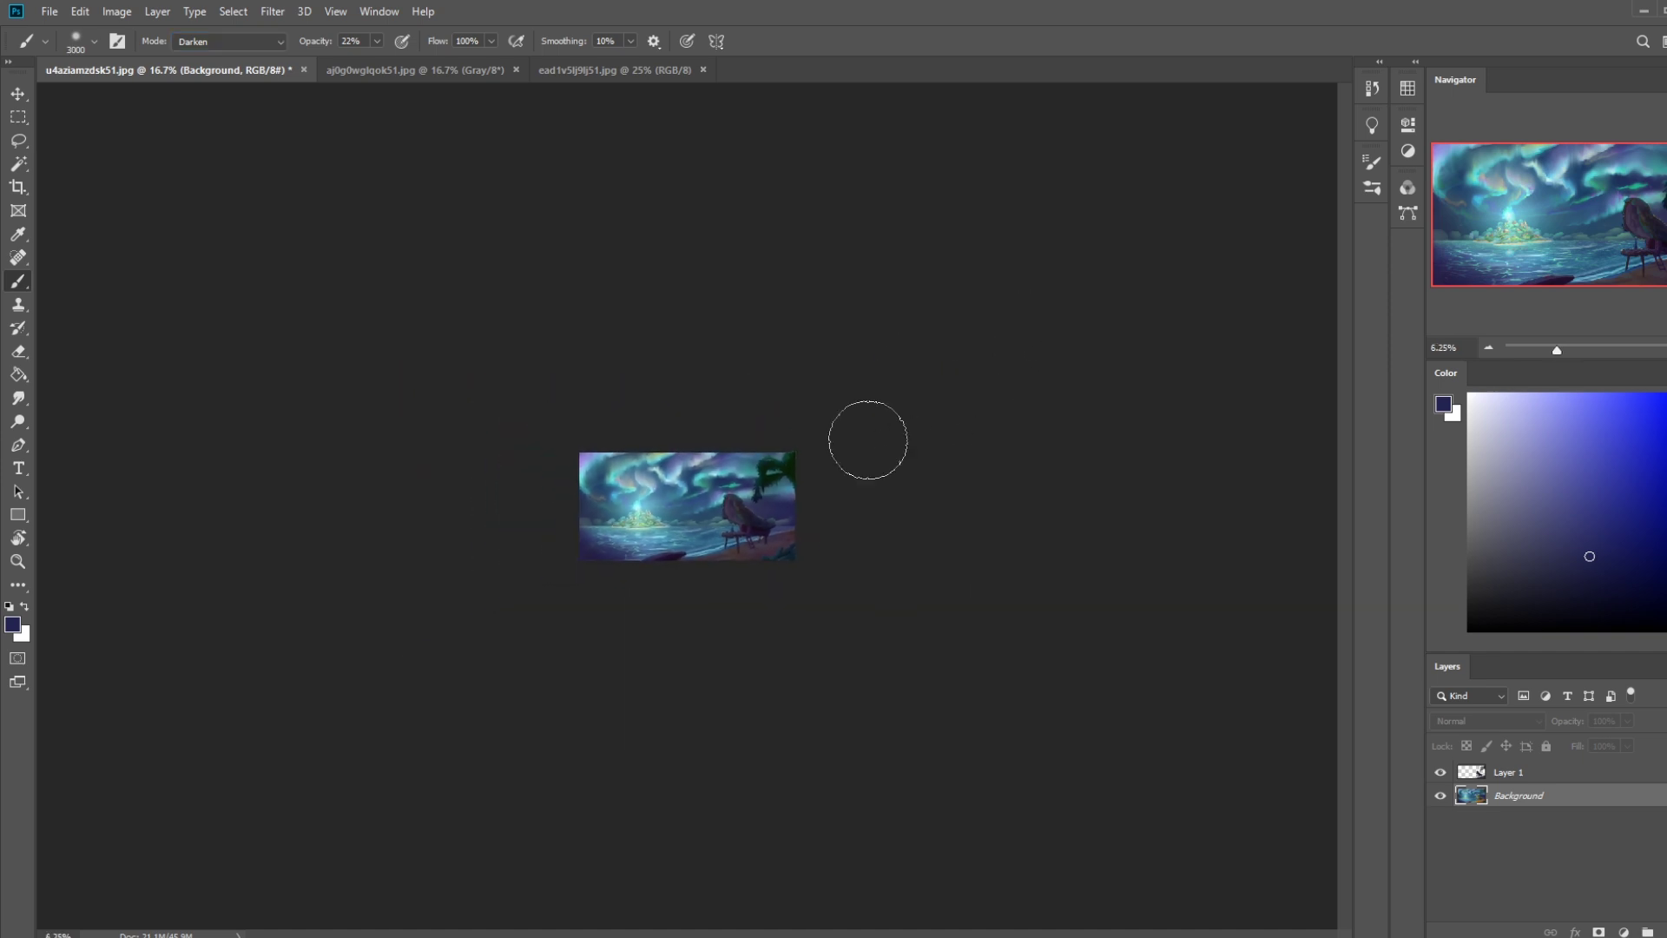
left_click_drag(377, 41, 409, 60)
left_click_drag(830, 427, 298, 441)
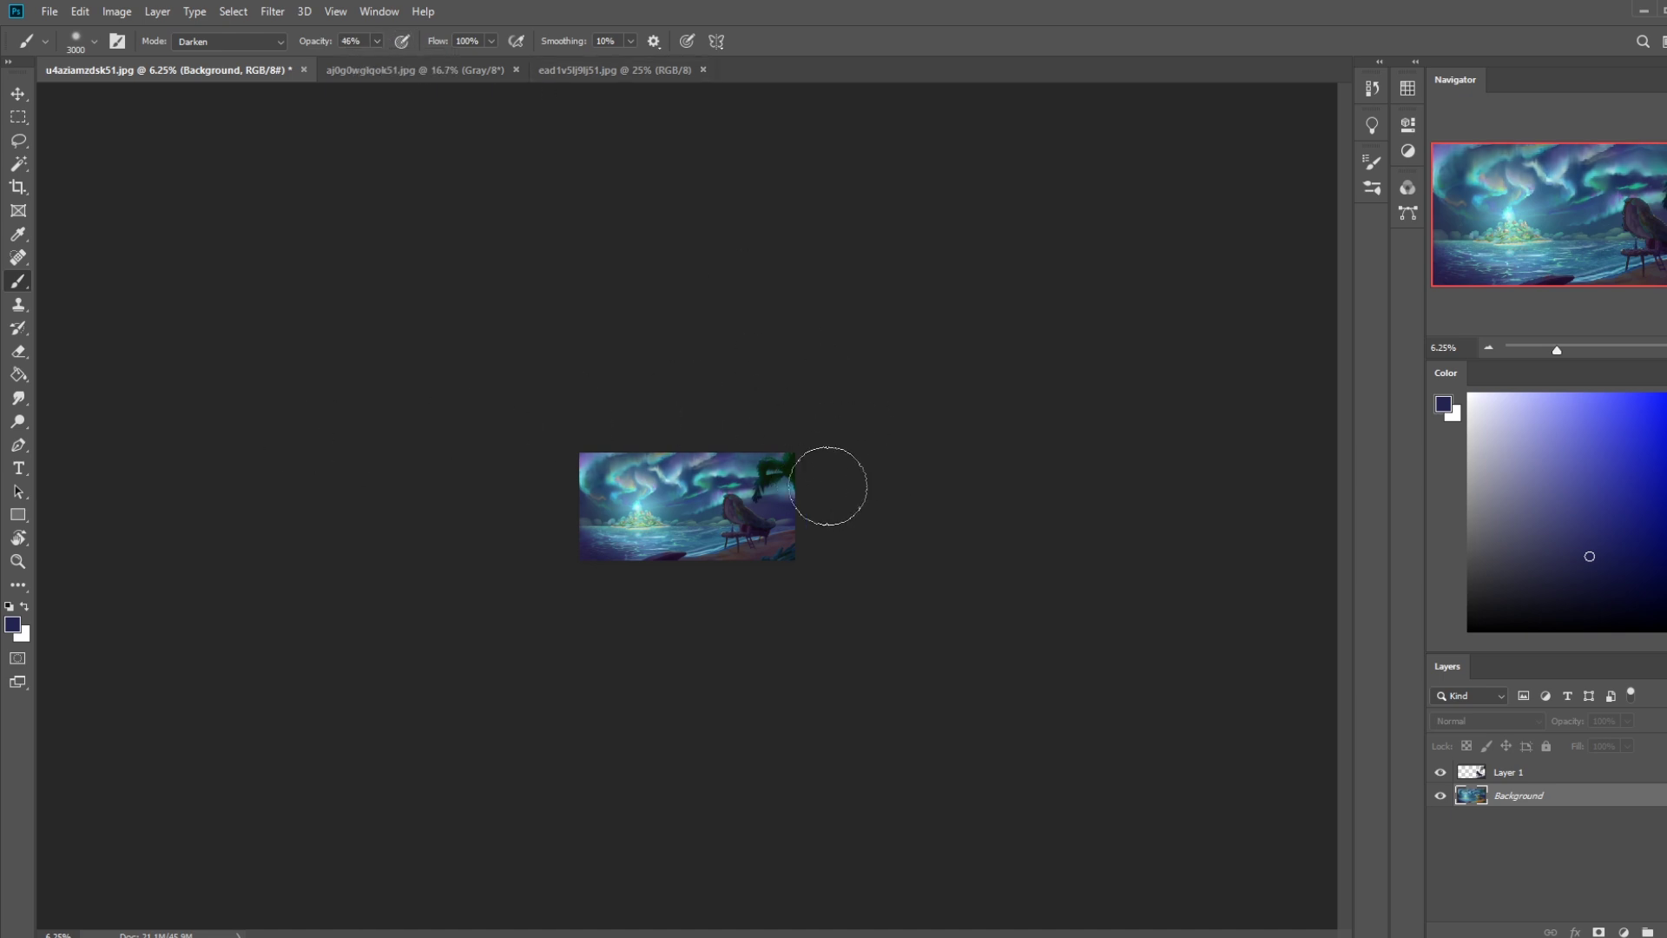
mouse_move(1606, 533)
left_mouse_down()
mouse_move(1623, 570)
mouse_move(1604, 588)
left_mouse_up()
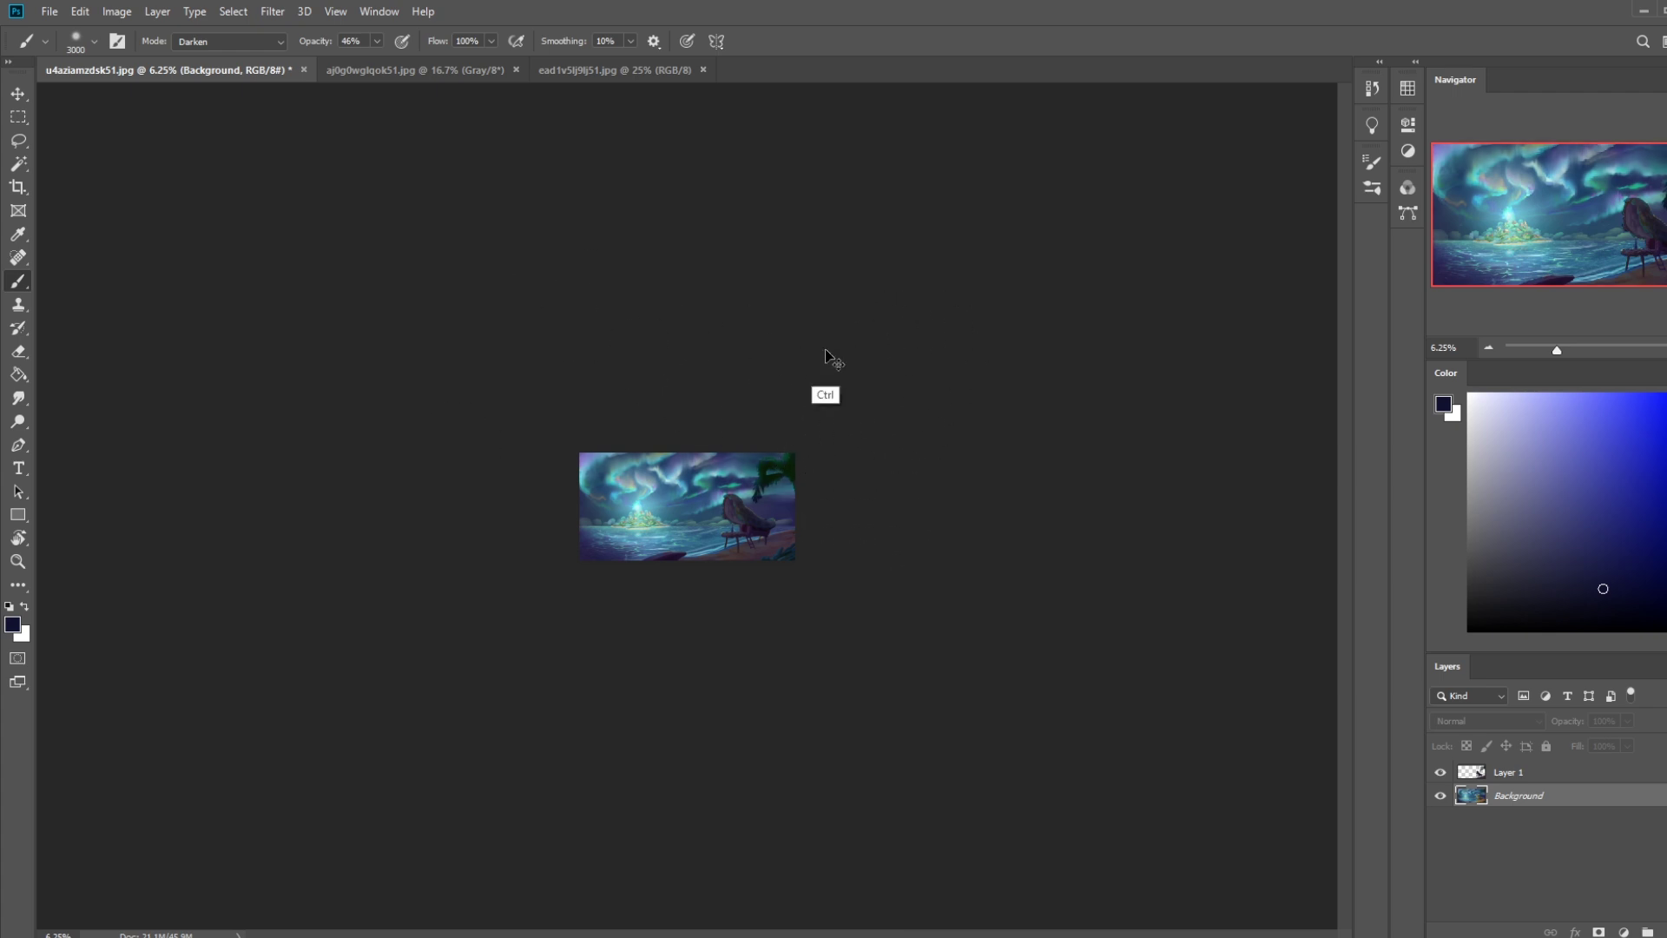
scroll(832, 276, "up", 3)
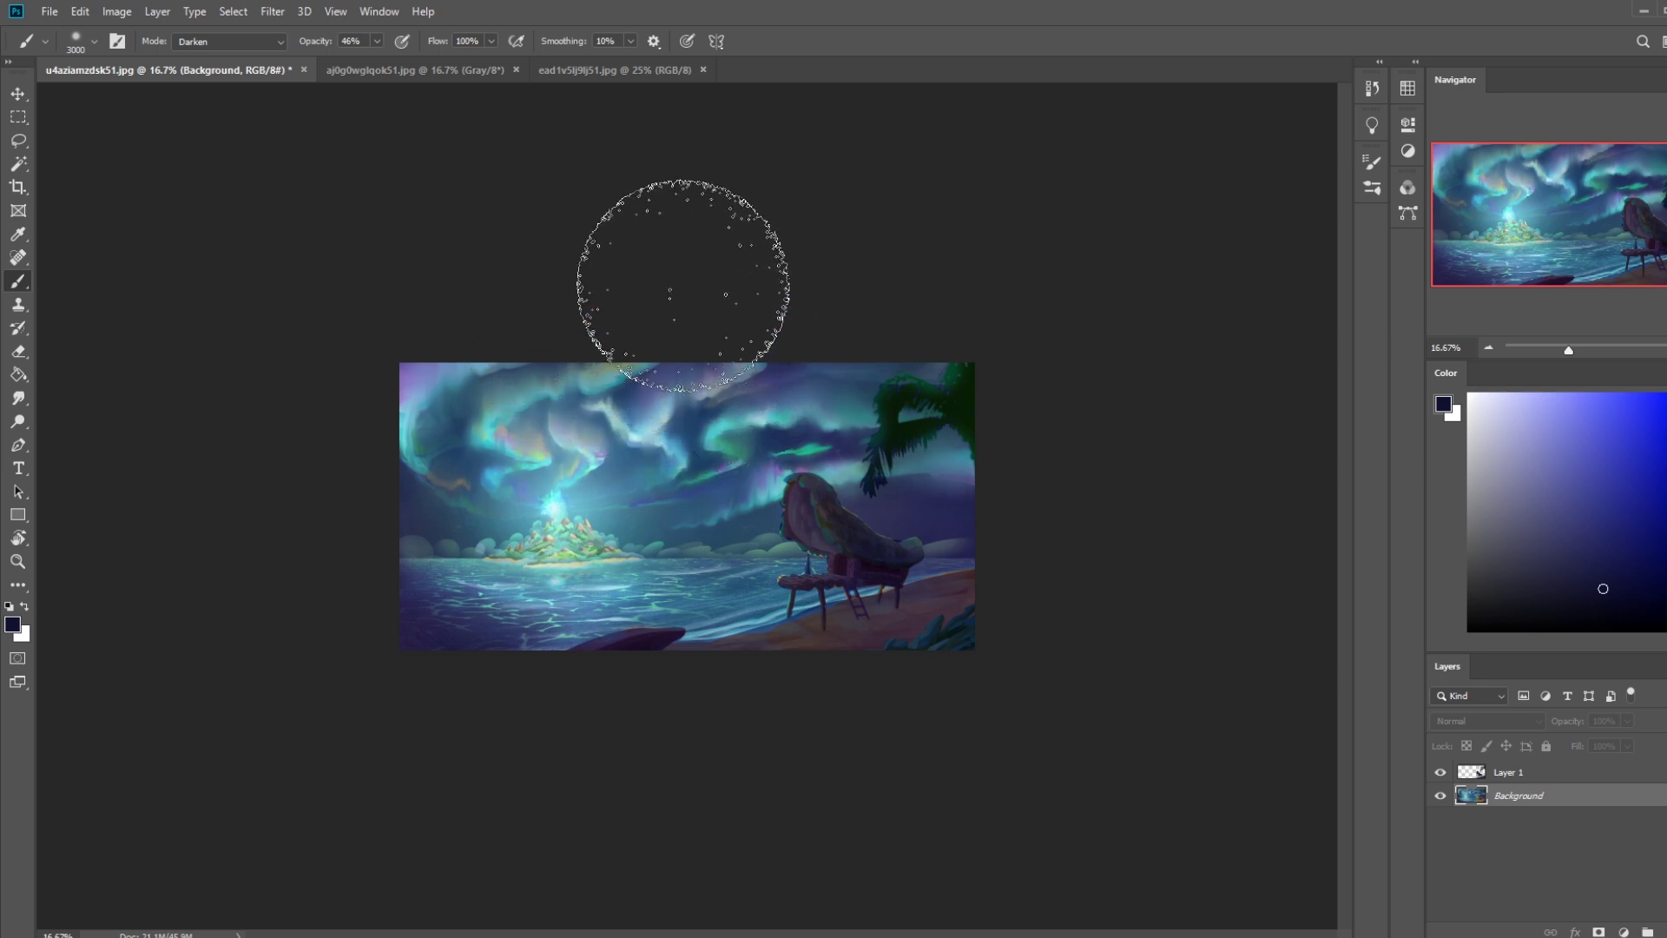
key("l")
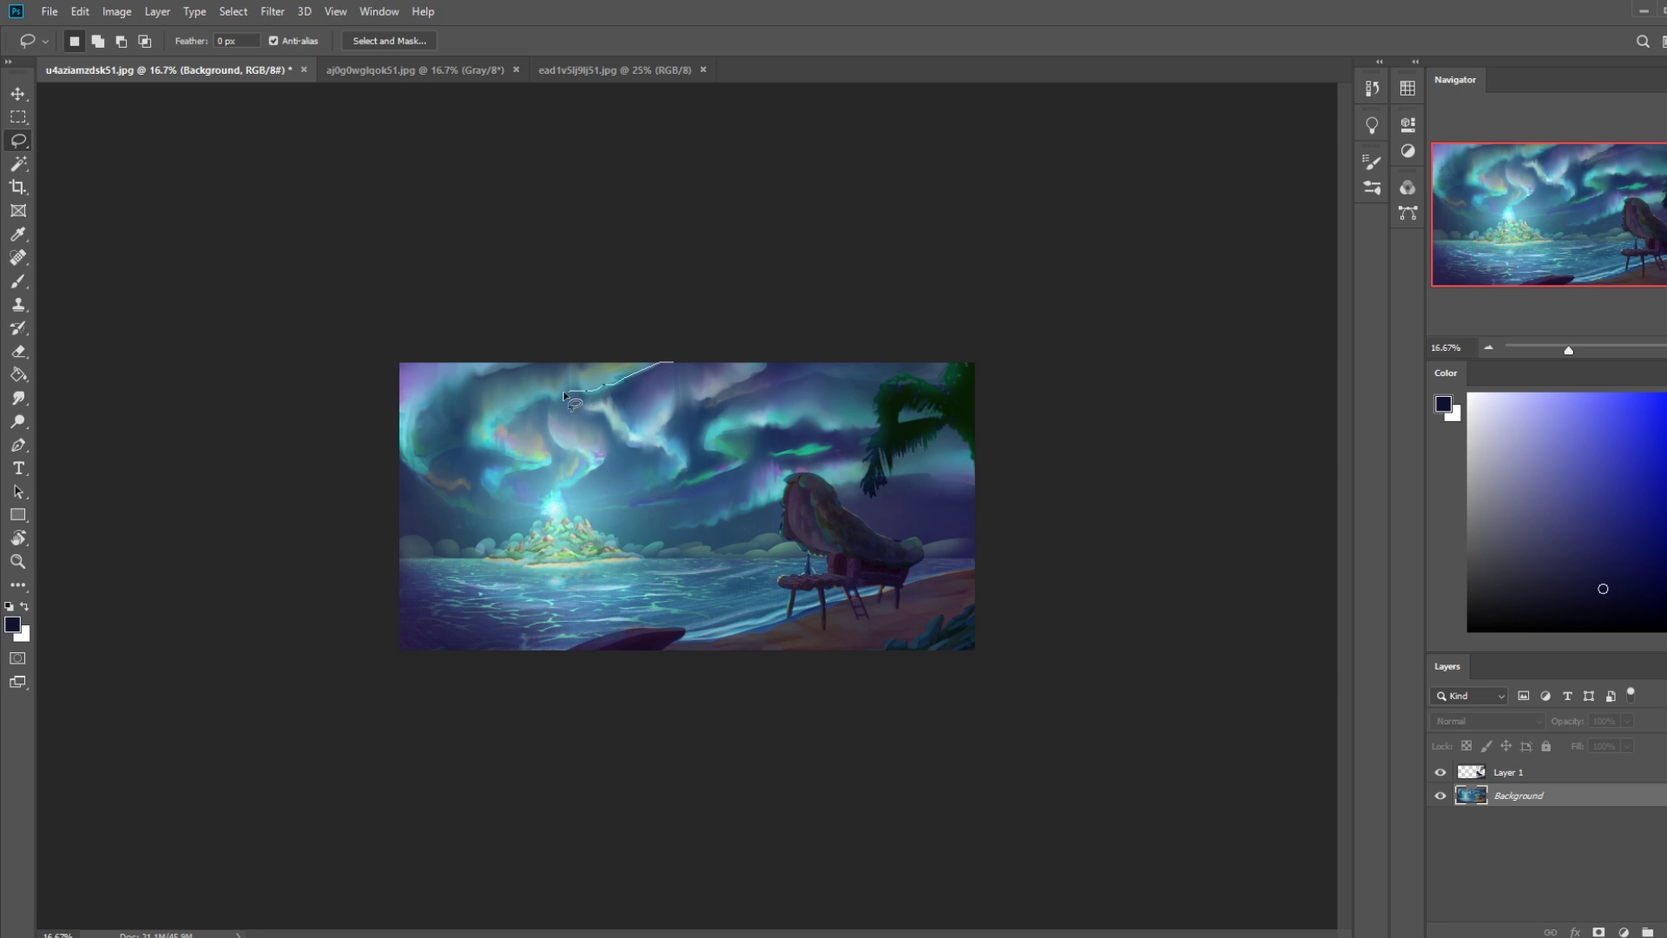
mouse_move(564, 395)
left_mouse_down()
mouse_move(526, 406)
mouse_move(533, 467)
mouse_move(476, 476)
mouse_move(721, 451)
mouse_move(614, 309)
left_mouse_up()
key("m")
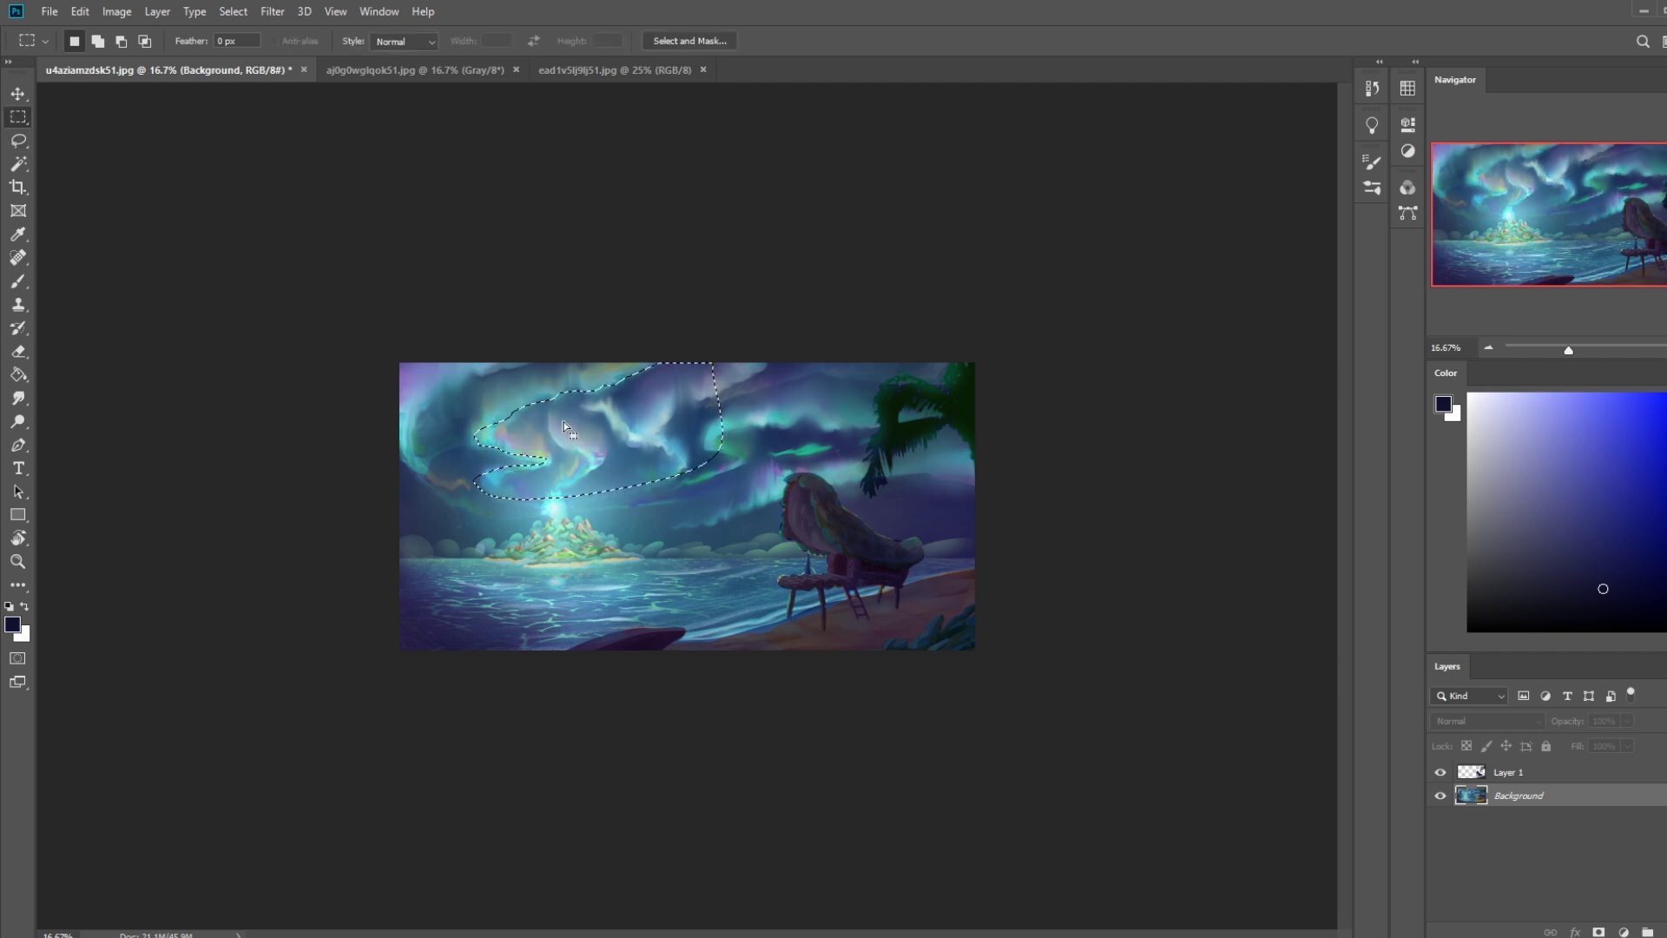
left_click(568, 420)
key("l")
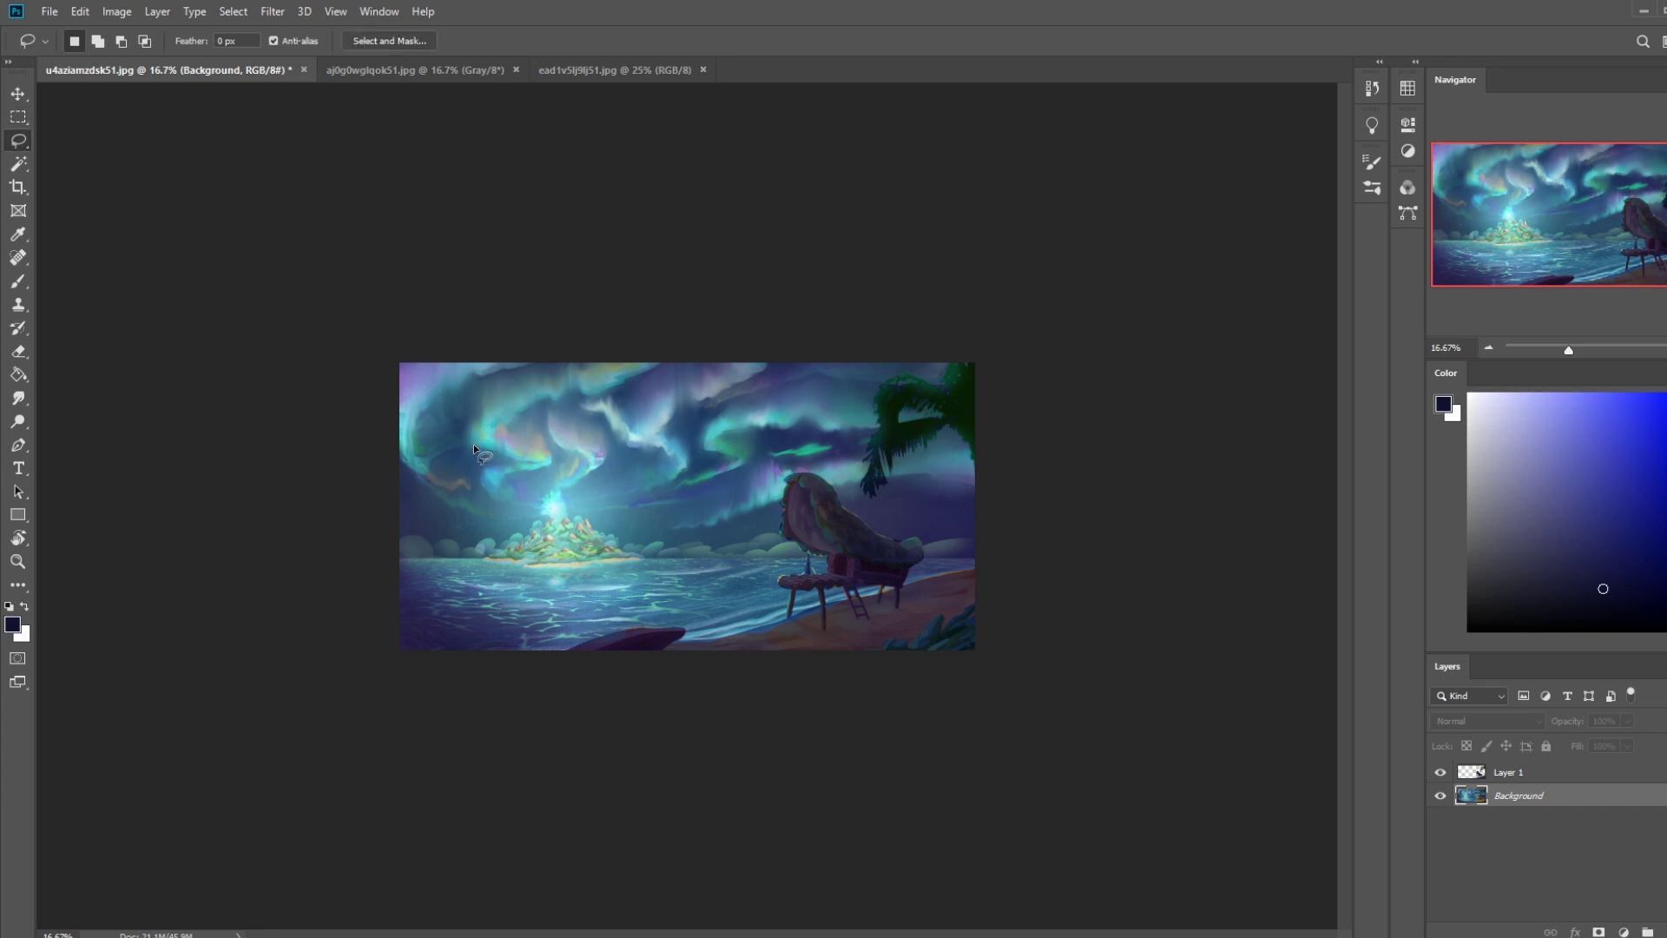
Choose the 80 px Dry-Oil brush, sample a dark blue, and stroke streaks into the aurora swirl above the island.
key("b")
right_click(607, 338)
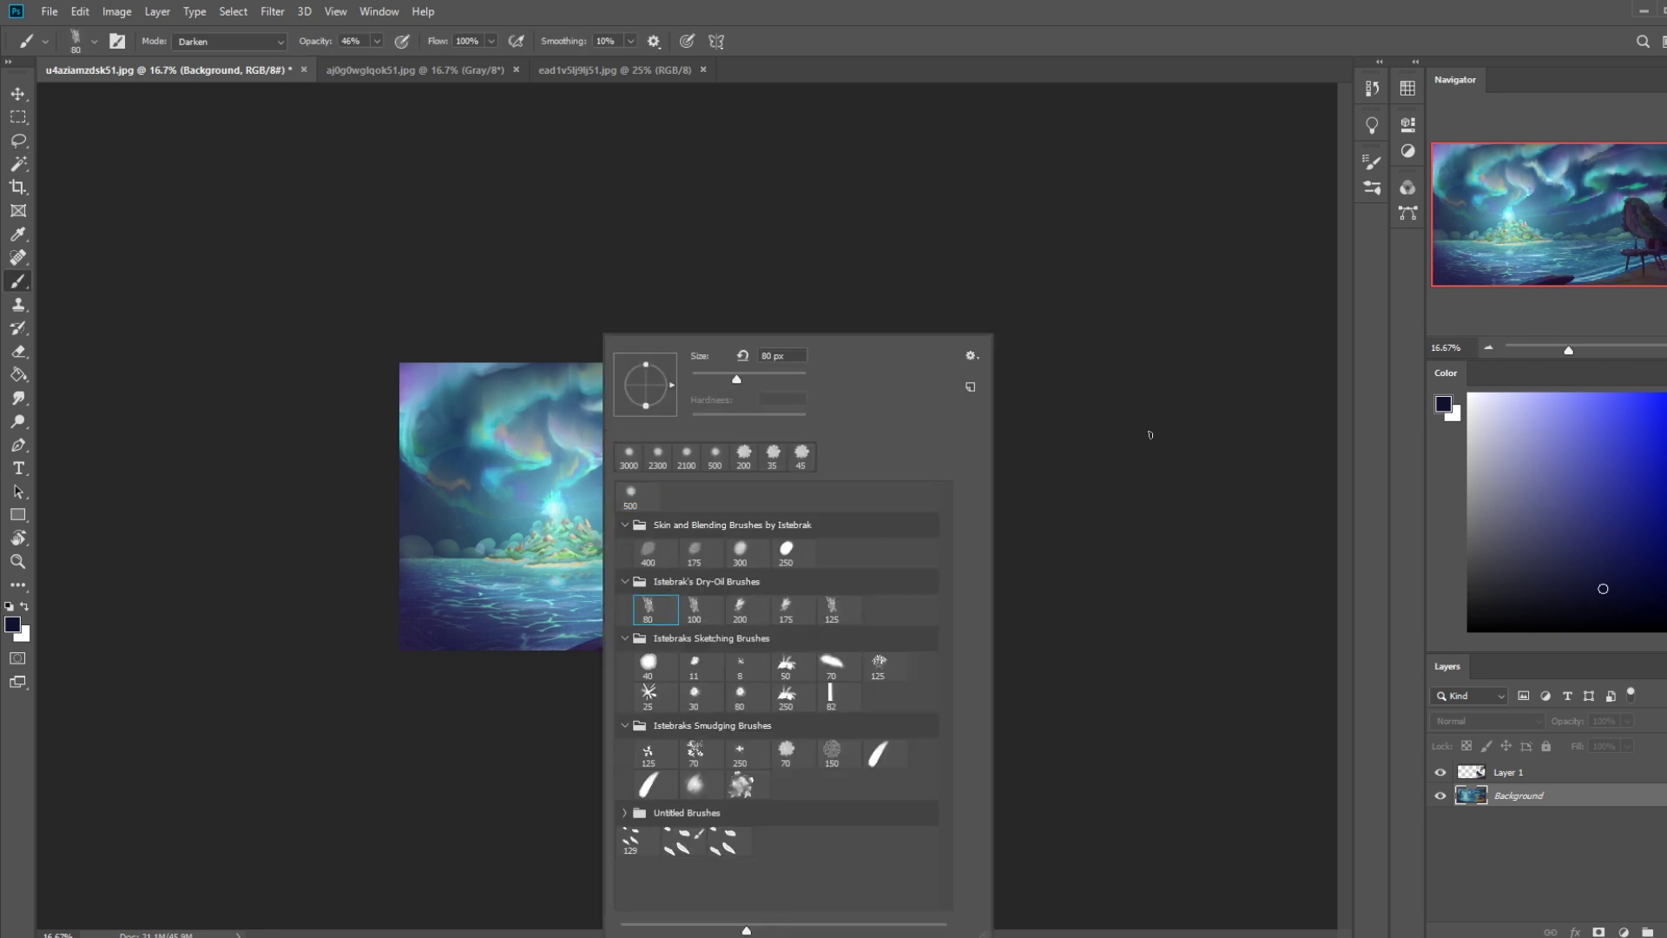
left_click(485, 445, "alt")
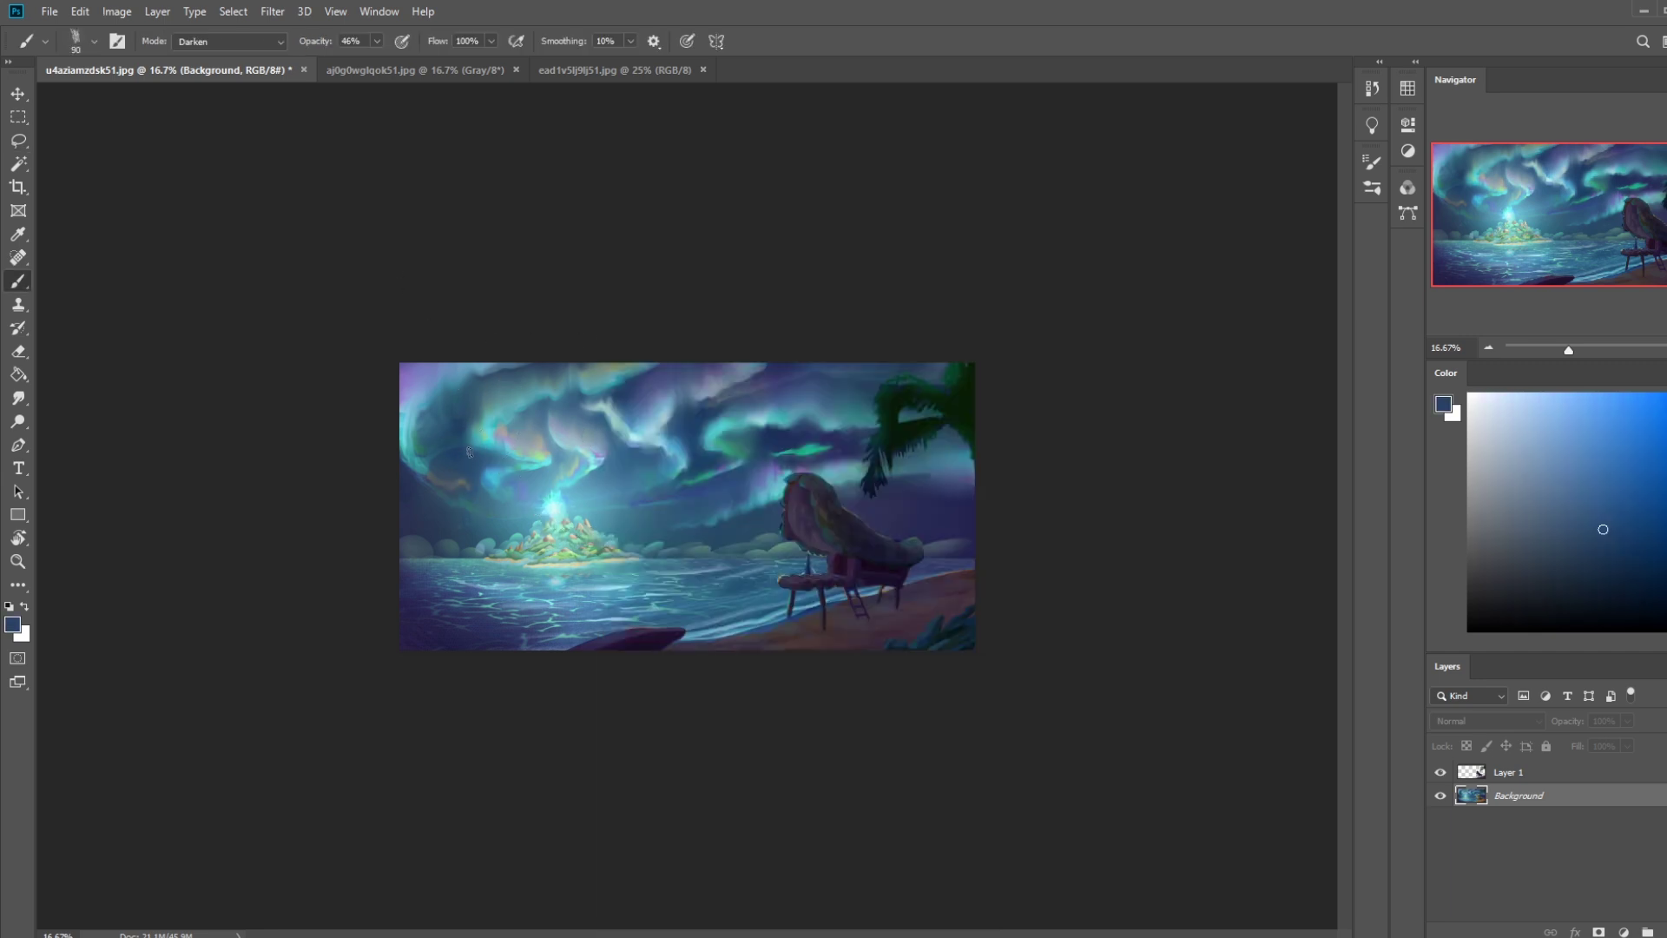
key("shift")
key("shift")
mouse_move(508, 430)
left_mouse_down()
mouse_move(472, 448)
mouse_move(542, 450)
left_mouse_up()
key("ctrl+z")
key("shift")
mouse_move(504, 438)
left_mouse_down()
mouse_move(554, 446)
mouse_move(518, 458)
mouse_move(565, 415)
mouse_move(471, 448)
mouse_move(559, 445)
left_mouse_up()
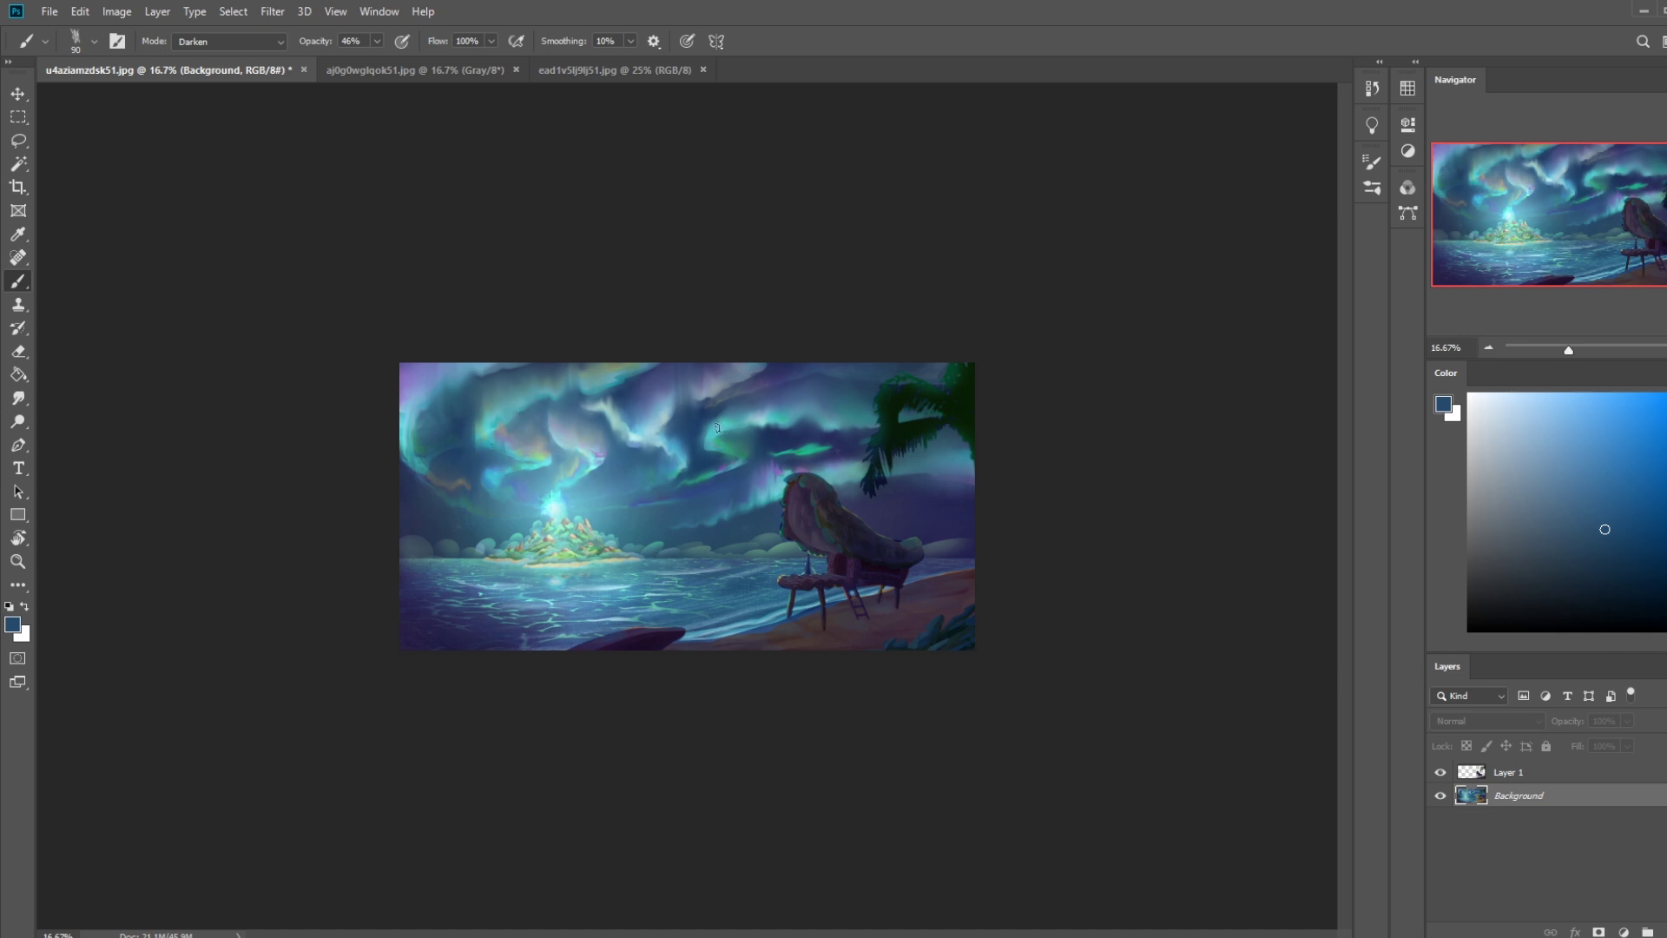
Paint sampled blues around the light beam and the central aurora bands with the dry-oil brush in Darken mode.
left_click(545, 473, "alt")
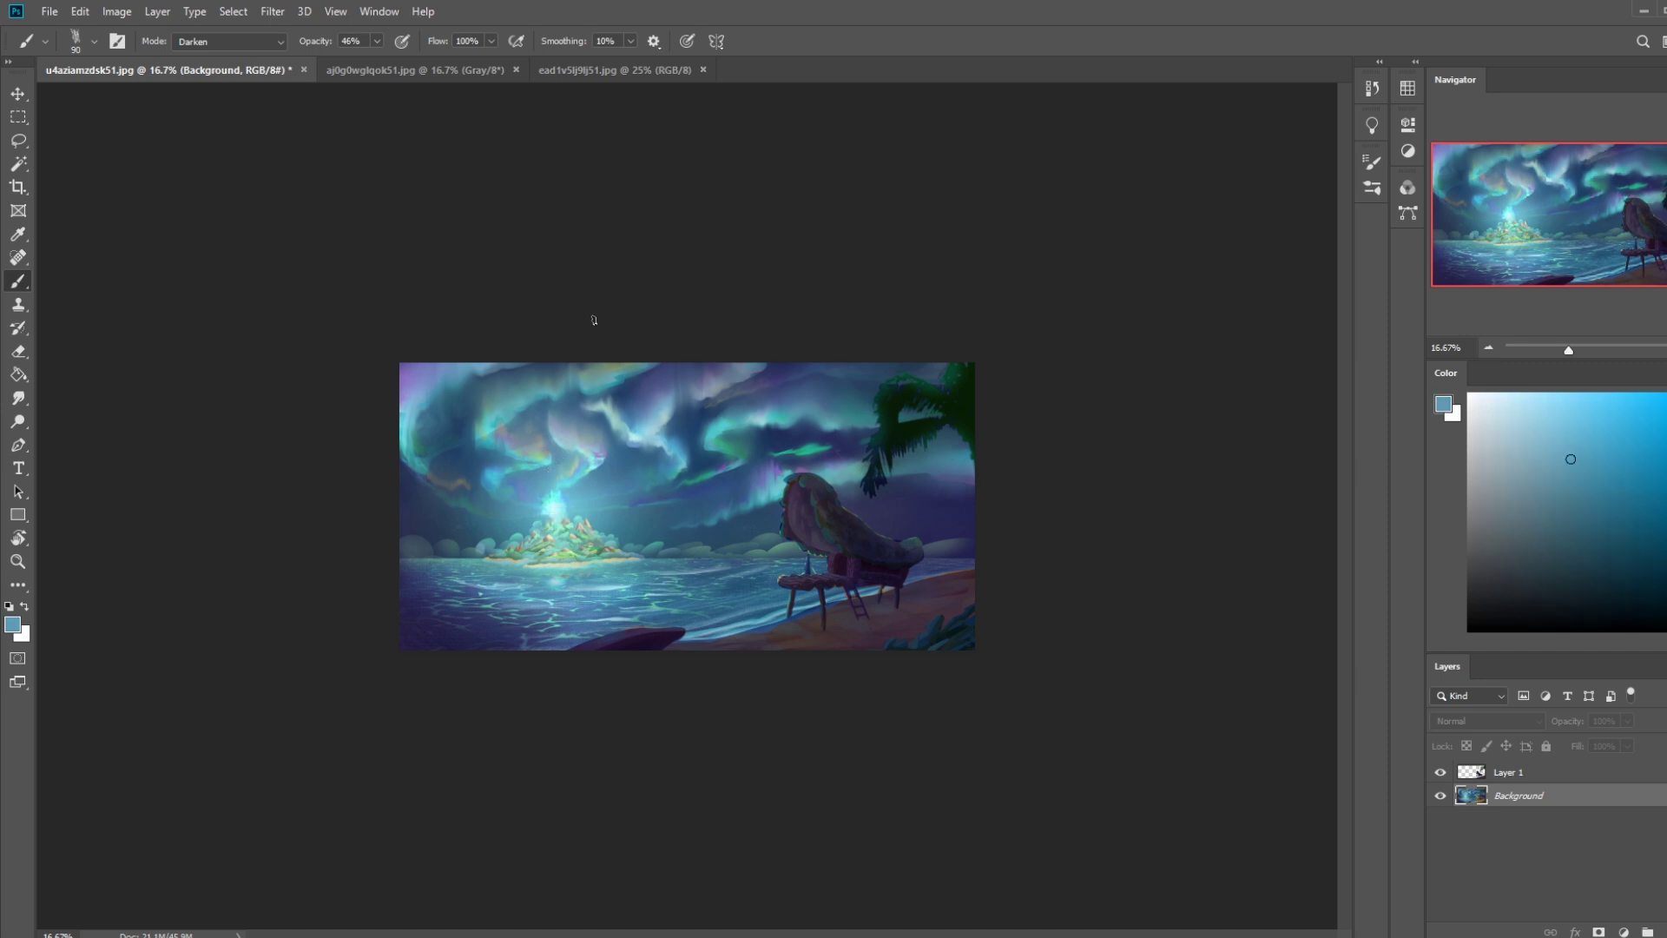
left_click(513, 478, "alt")
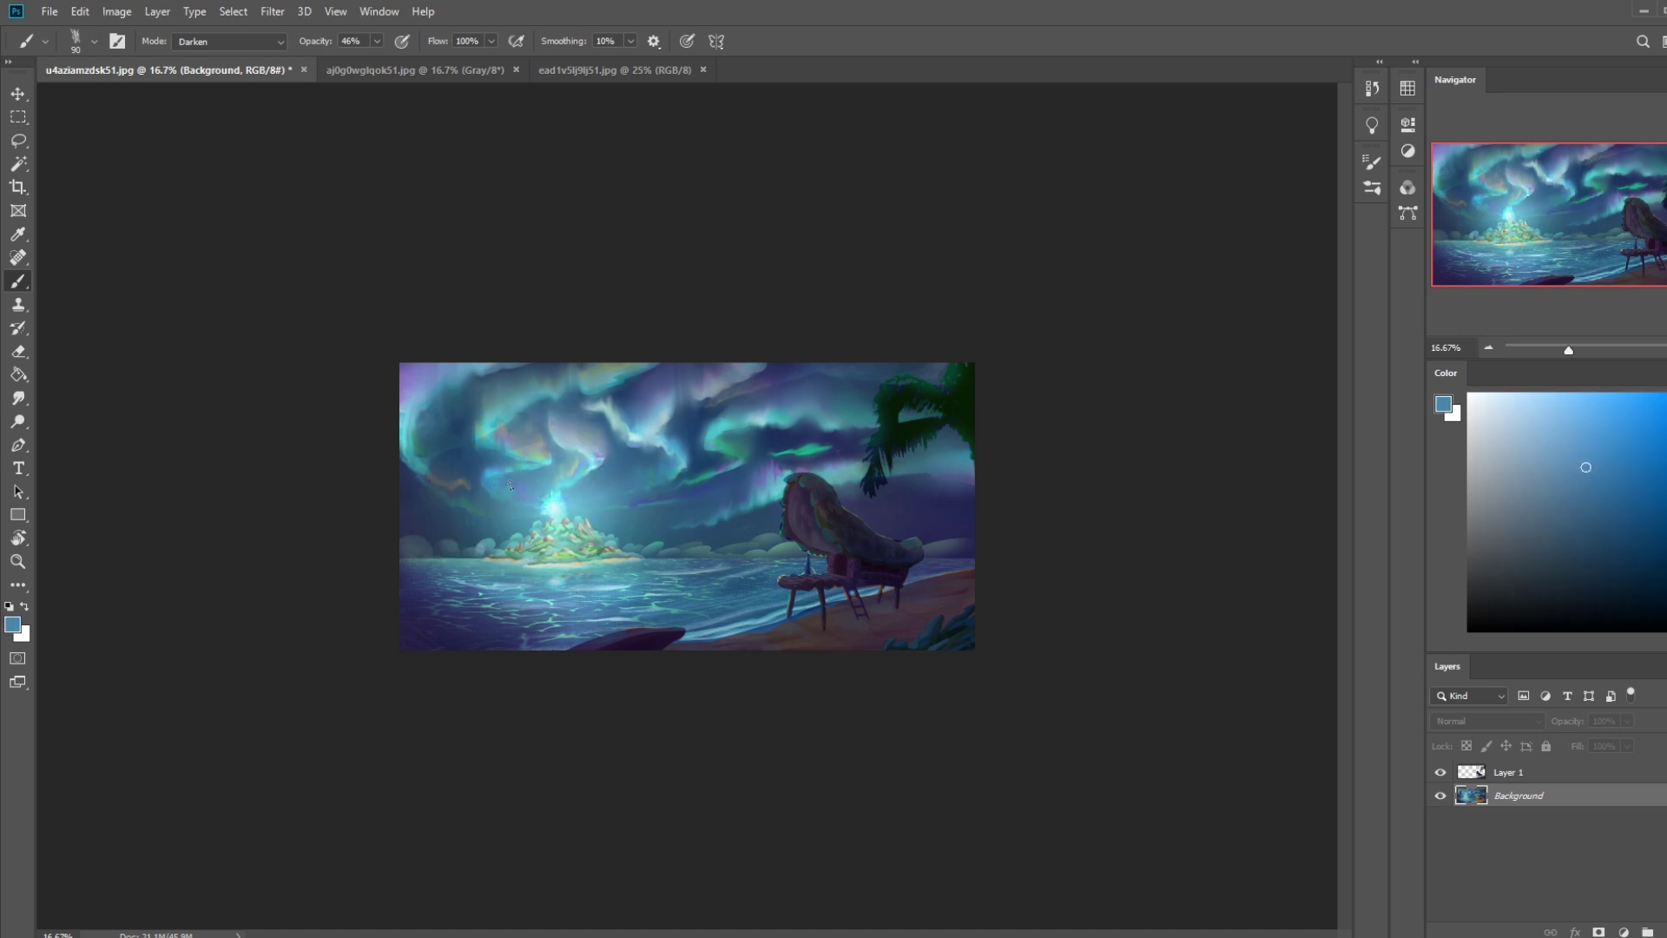
left_click(678, 436, "alt")
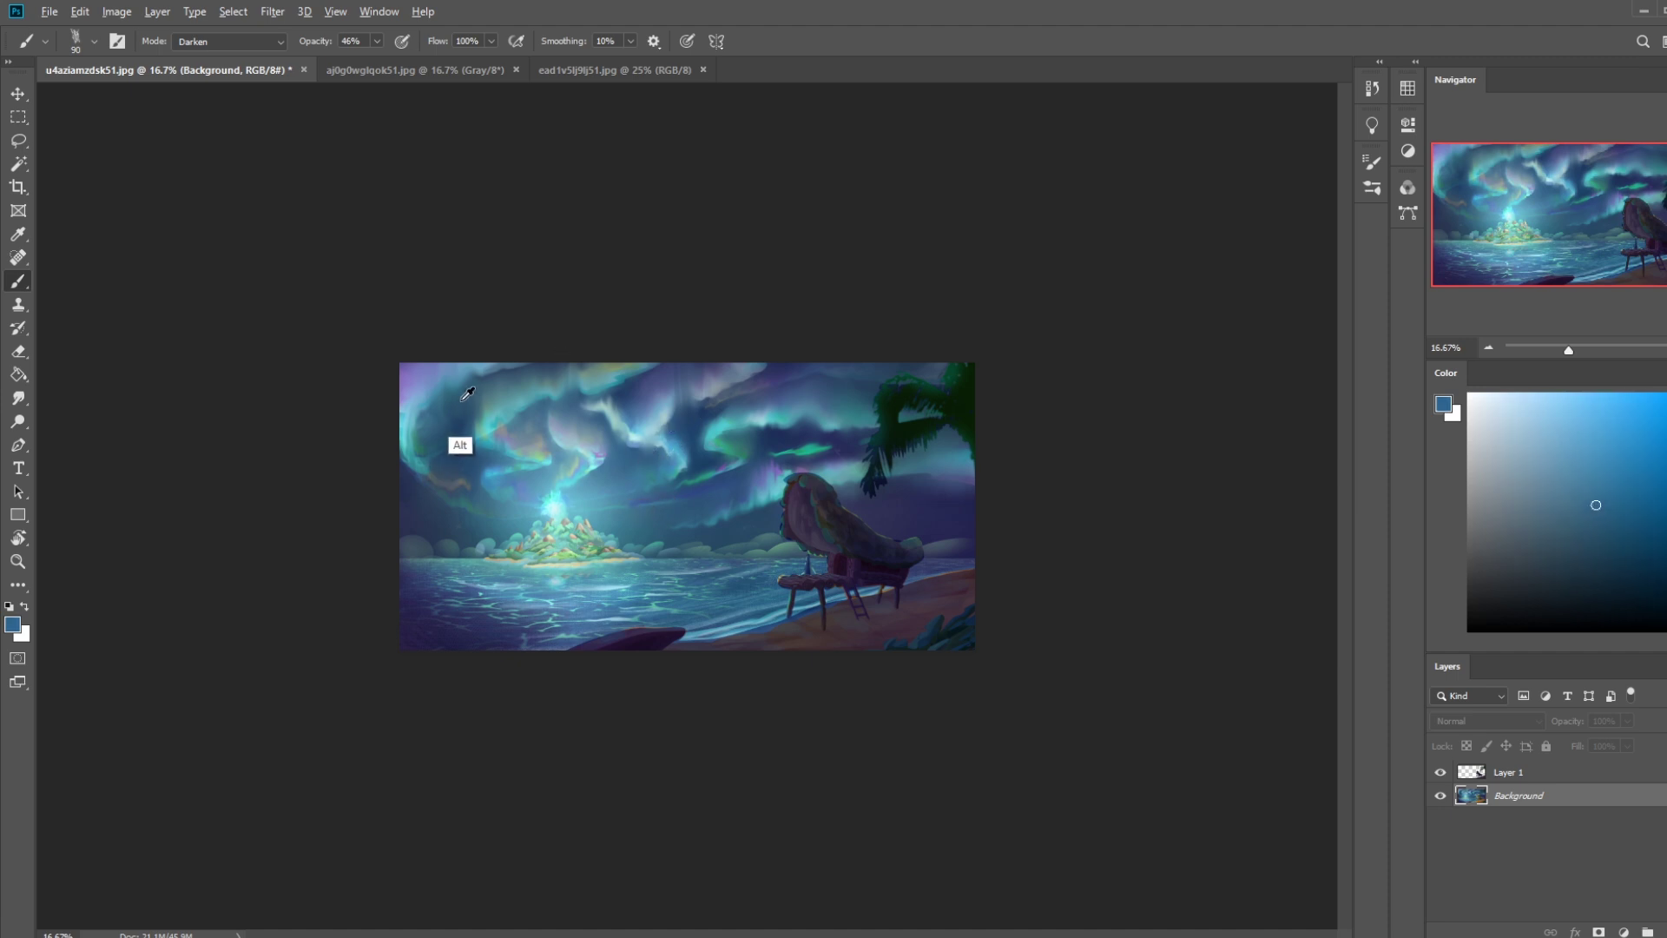
left_click(721, 460, "alt")
left_click(747, 436, "alt")
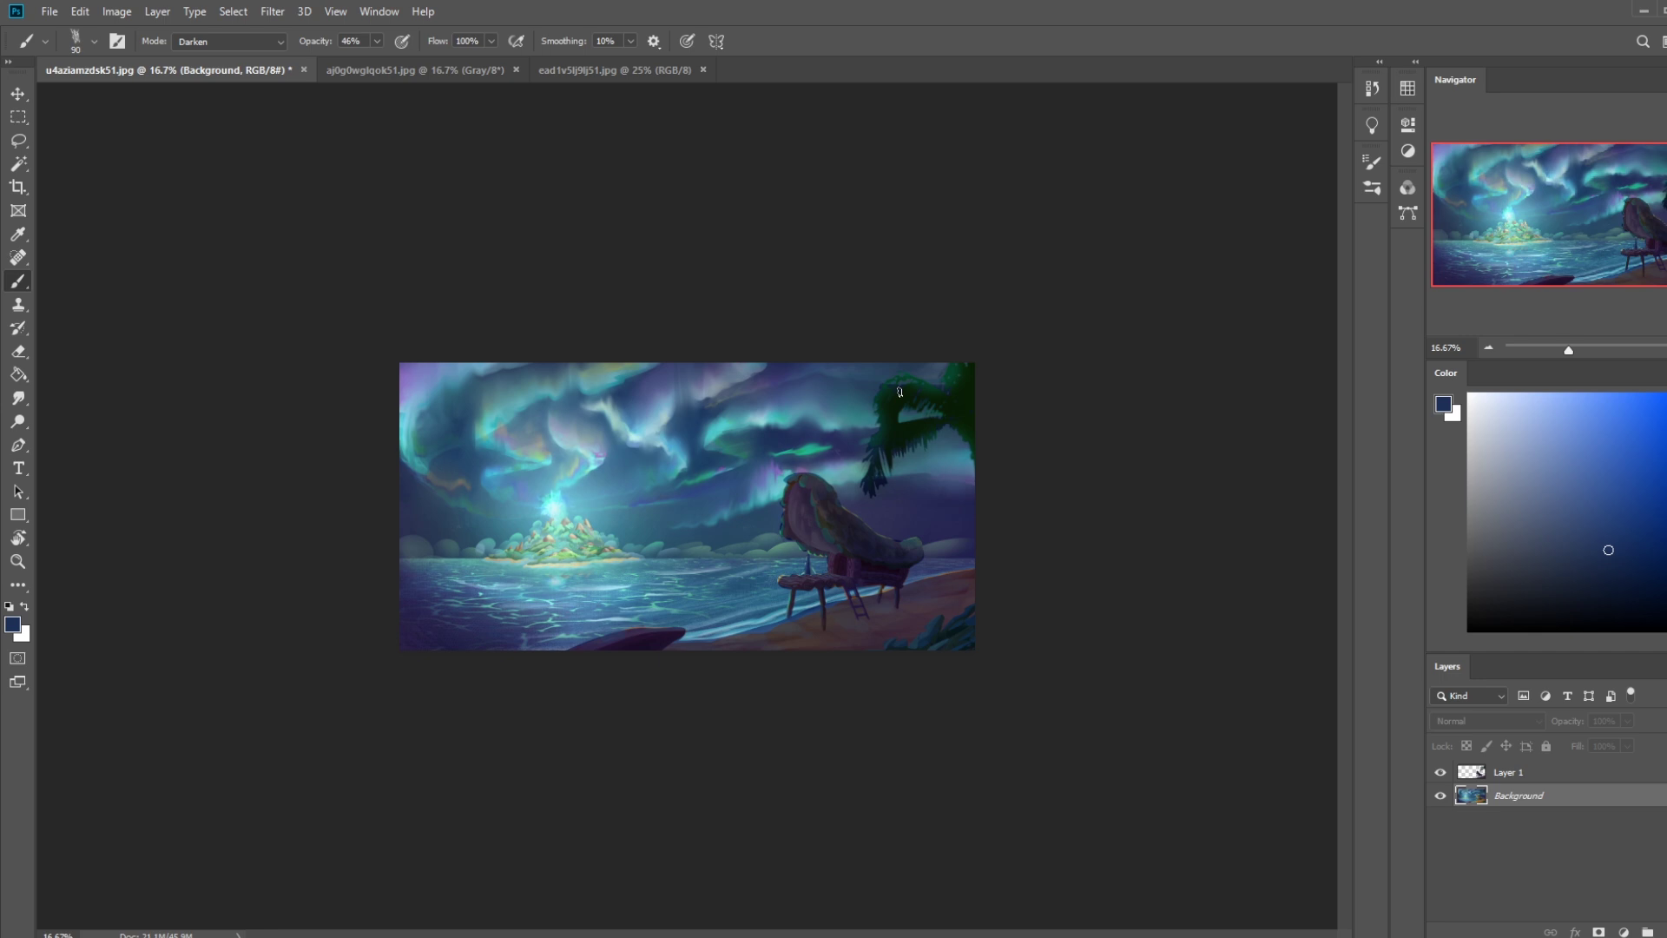
key("ctrl")
left_click(686, 416, "alt")
Sample cyan from the aurora swirl and blend its edge with the Smudge tool at 45 px.
left_click(18, 398)
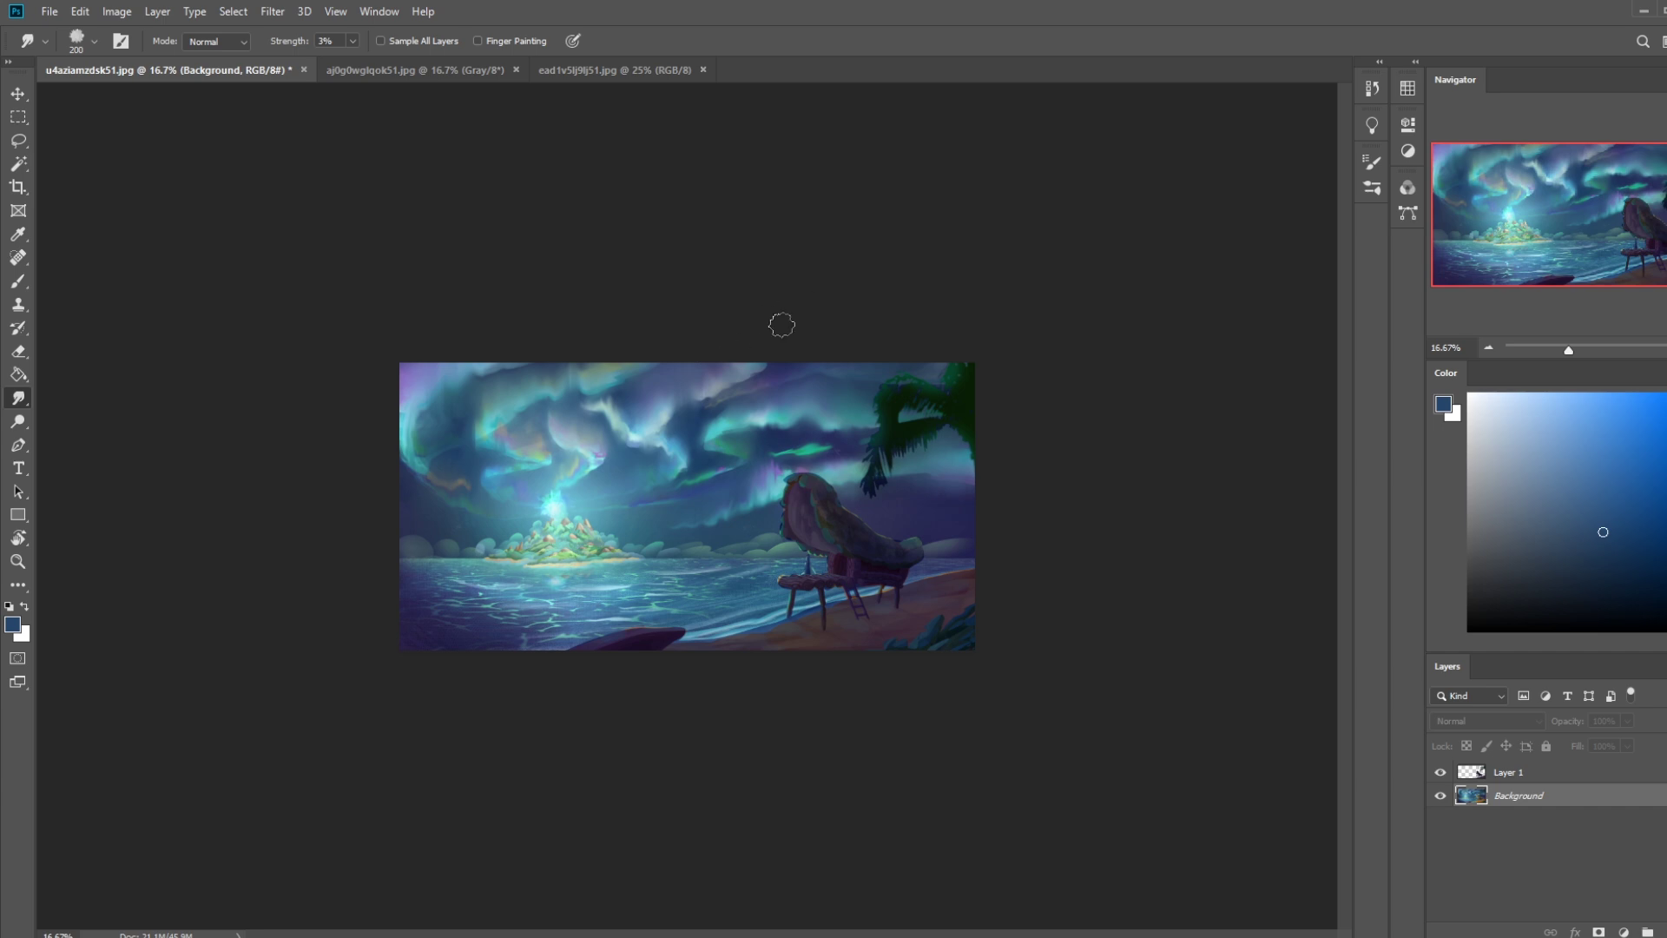
key("b")
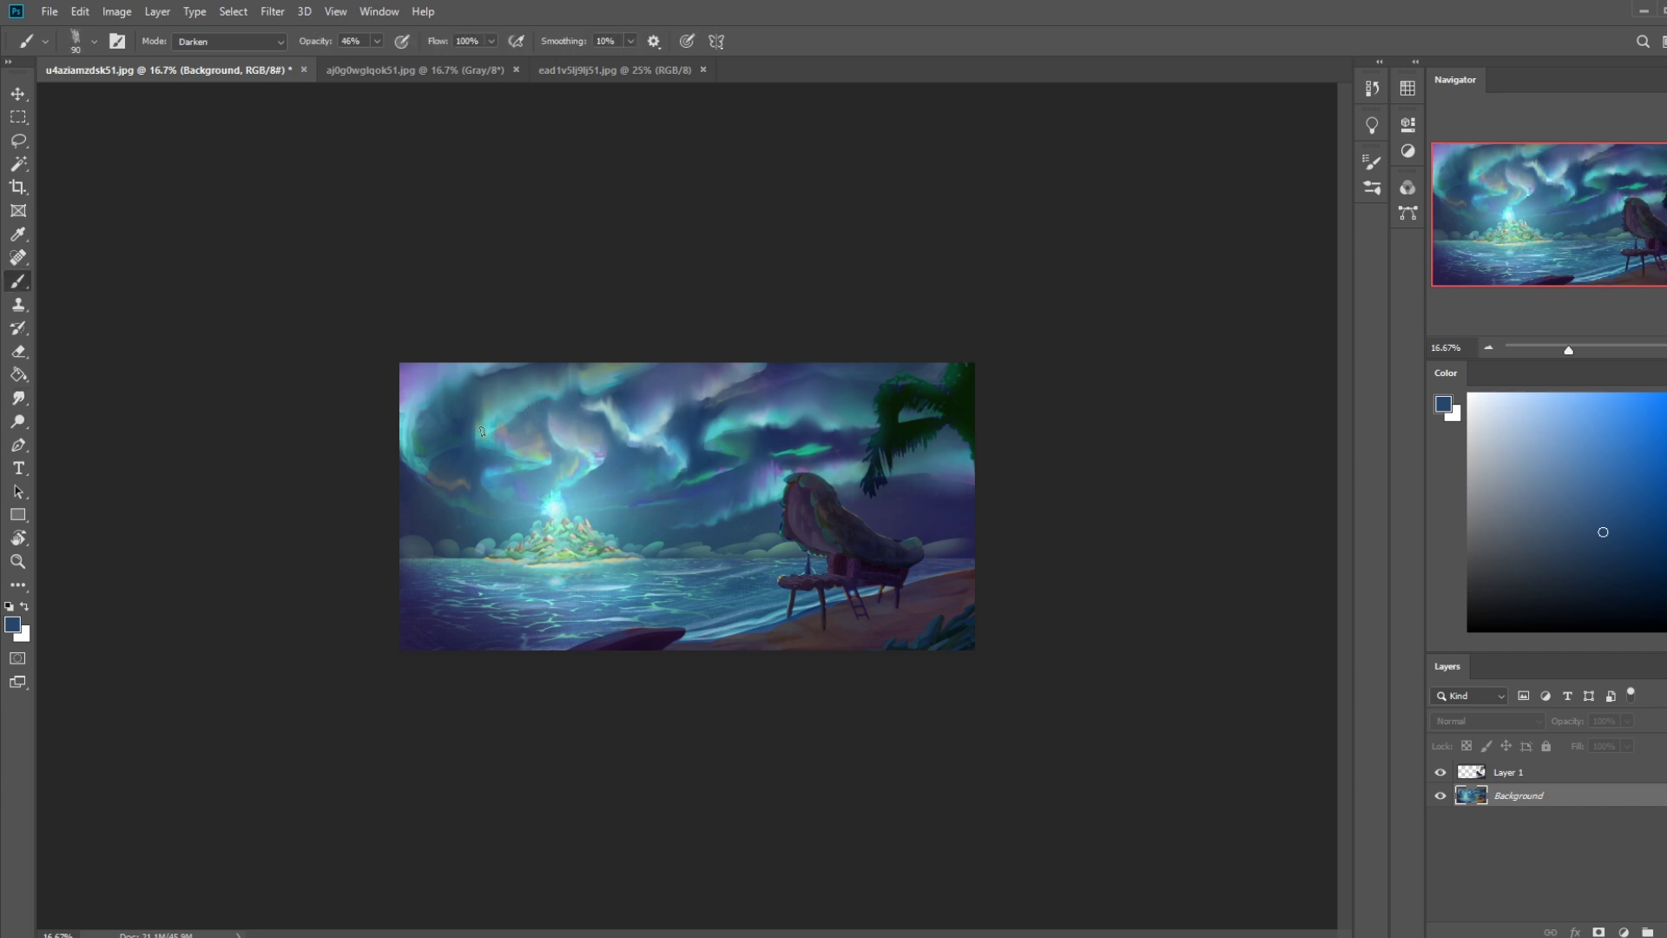
left_click(488, 429, "alt")
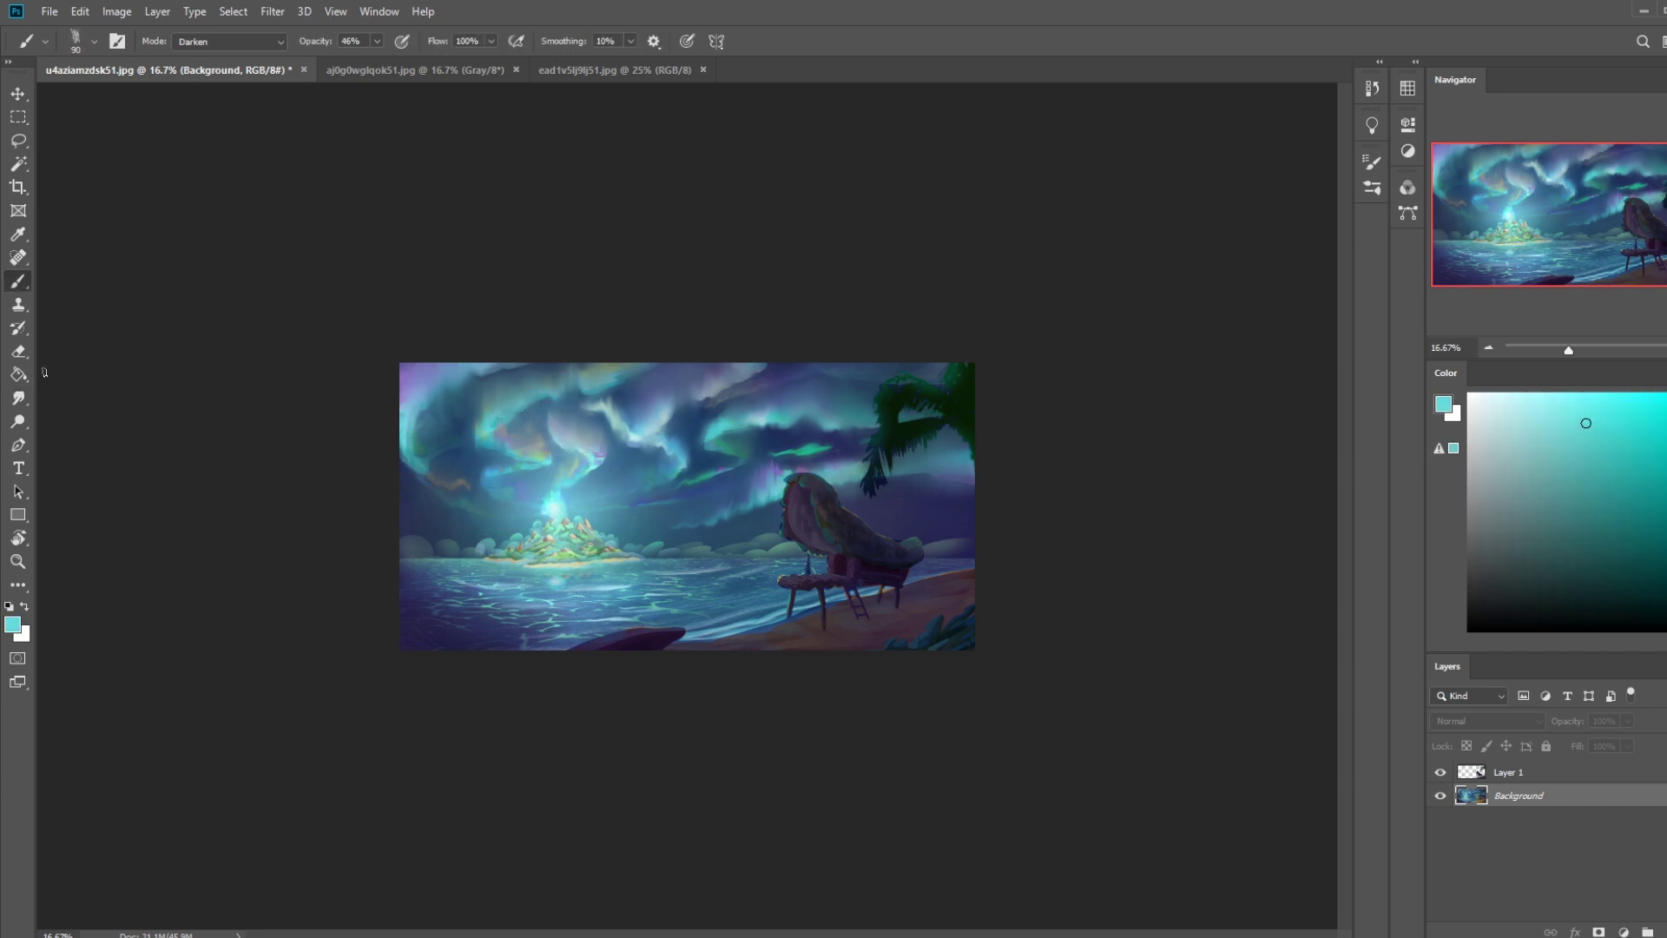
left_click(19, 398)
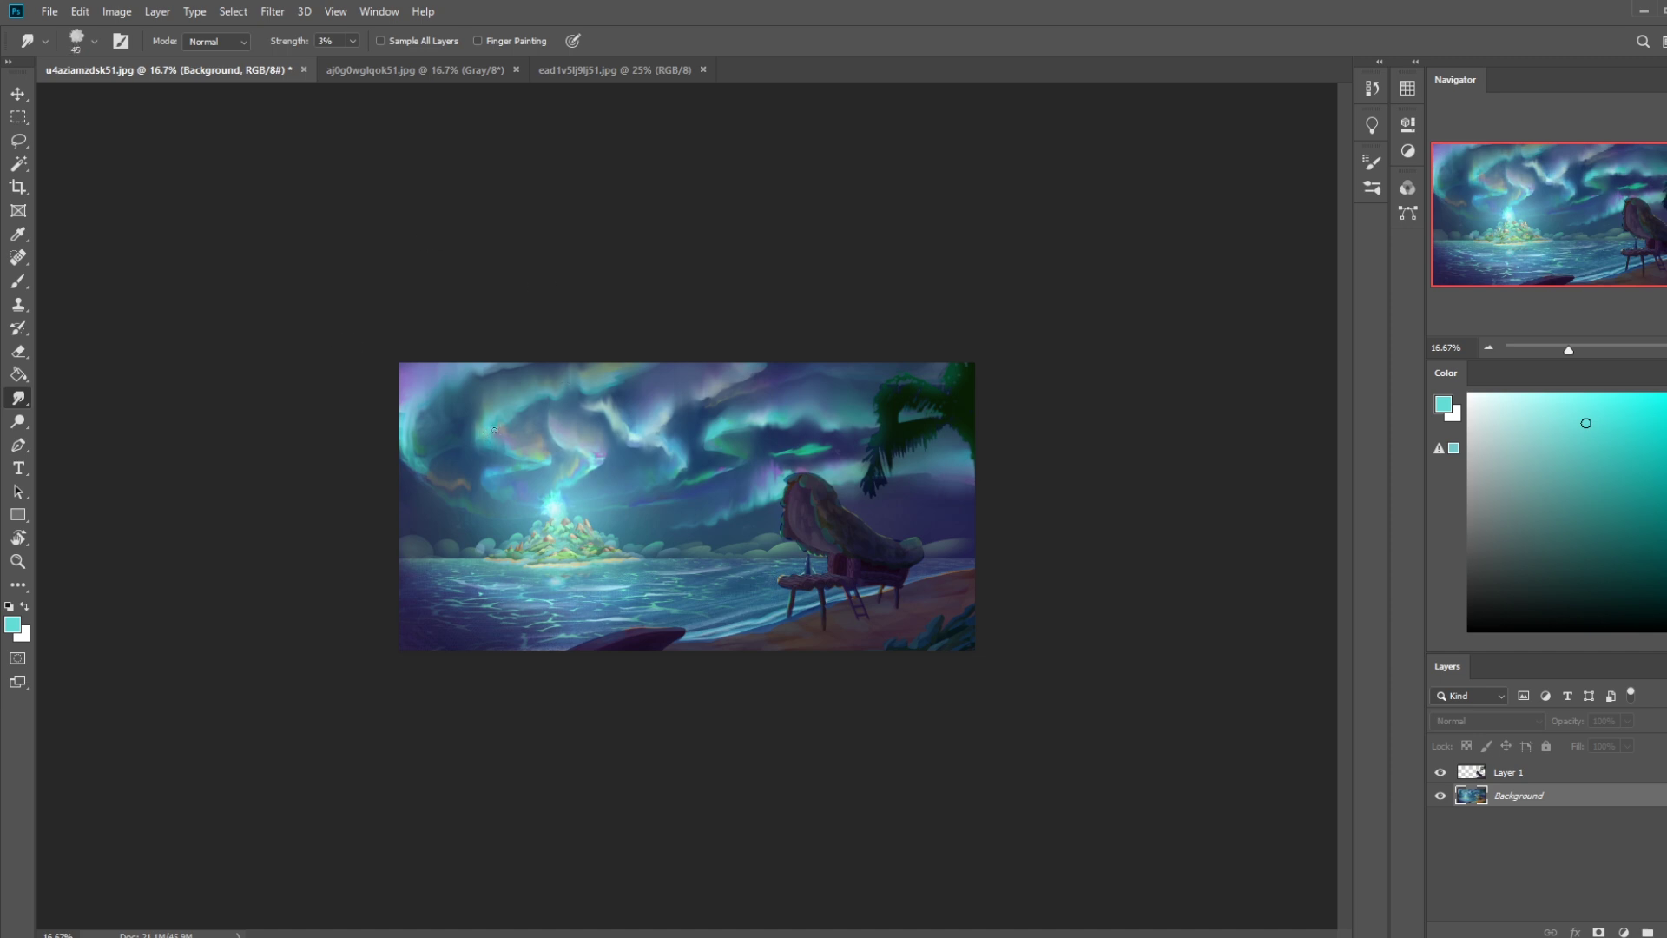
Dodge the highlights of the aurora swirl above the island at 11% exposure, varying the brush size.
right_click(18, 421)
left_click(69, 420)
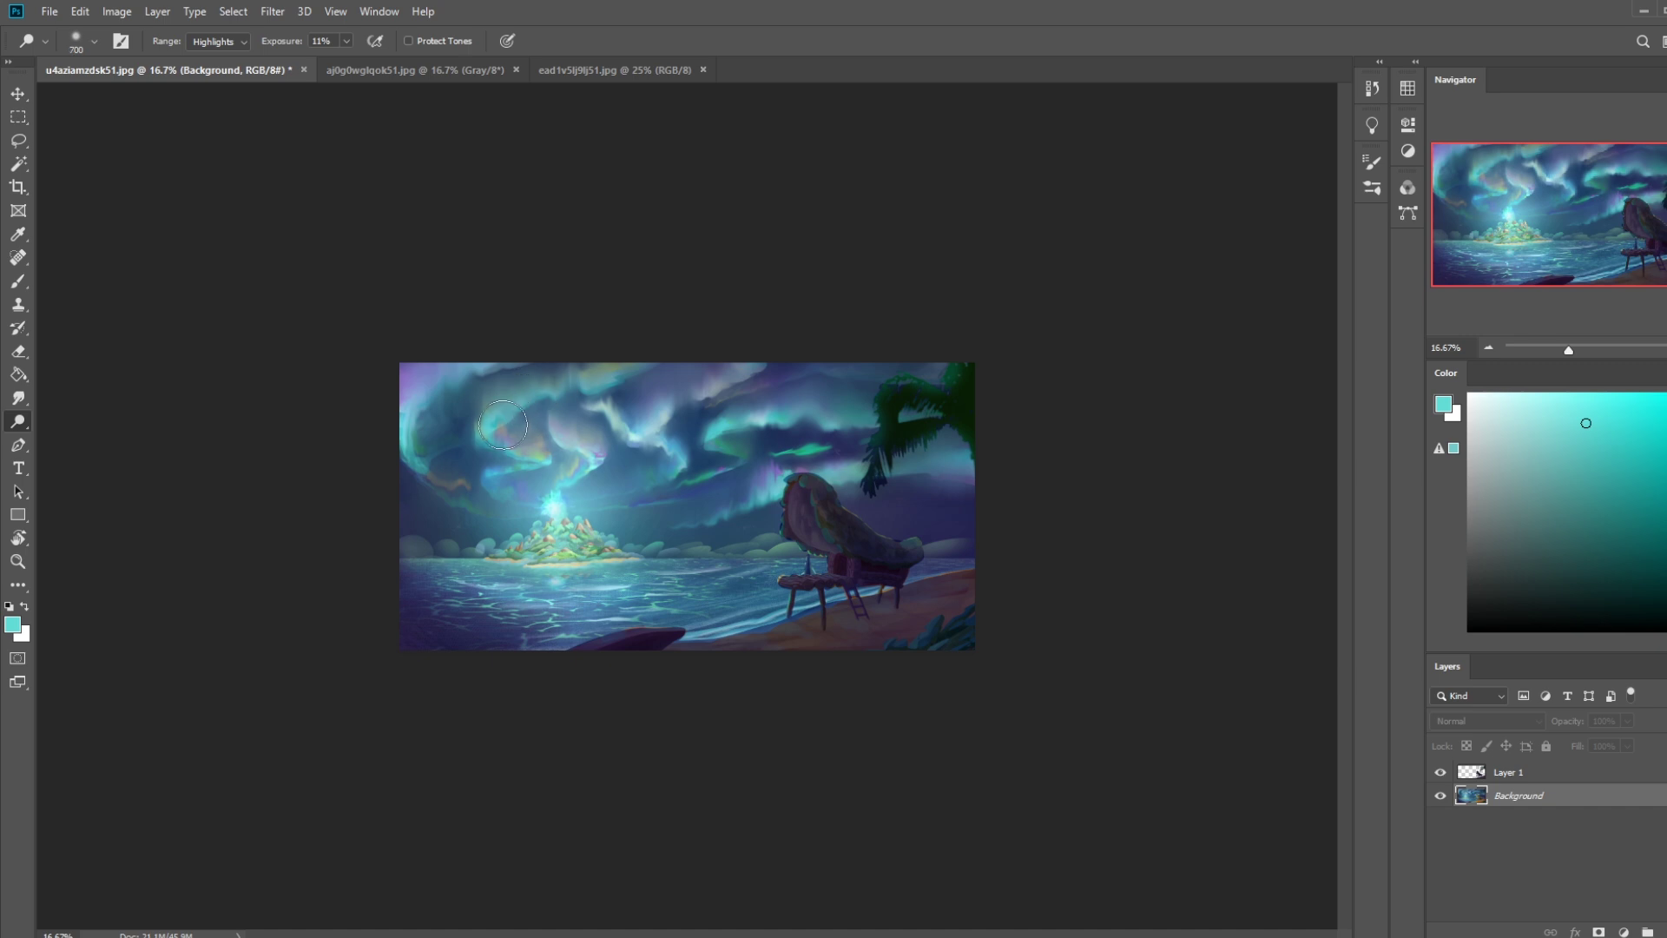
key("bracketleft")
key("bracketleft")
key("bracketleft")
key("bracketleft")
key("bracketleft")
key("bracketleft")
key("bracketleft")
key("bracketright")
key("bracketleft")
key("bracketleft")
key("bracketleft")
mouse_move(539, 458)
left_mouse_down()
mouse_move(548, 474)
mouse_move(521, 460)
left_mouse_up()
Brighten the aurora beside the island's light beam with the Dodge tool at several brush sizes.
key("bracketright")
key("bracketright")
key("bracketright")
key("bracketright")
key("bracketright")
key("bracketright")
key("bracketright")
key("bracketright")
key("bracketright")
left_click(581, 493)
key("bracketleft")
key("bracketleft")
key("bracketleft")
key("bracketright")
key("bracketright")
key("bracketright")
Paint sampled blues into the sky between the light beam and the central aurora with the dry-oil brush in Darken mode.
key("b")
left_click(649, 501, "alt")
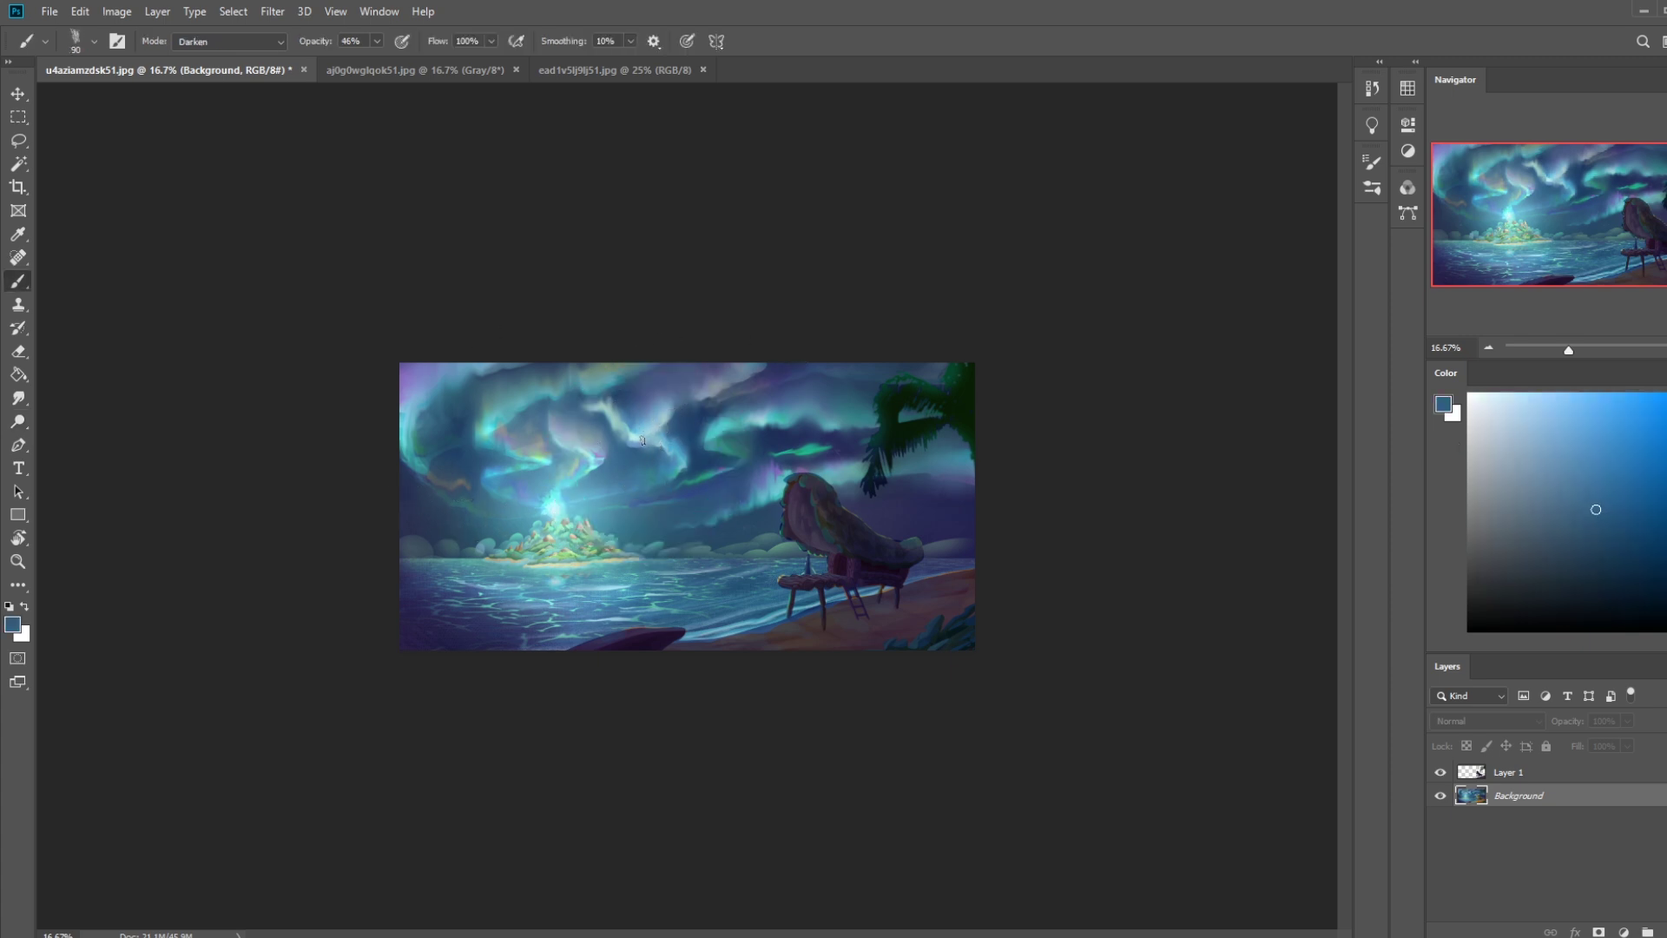
left_click(230, 41)
left_click(250, 118)
left_click(633, 474, "alt")
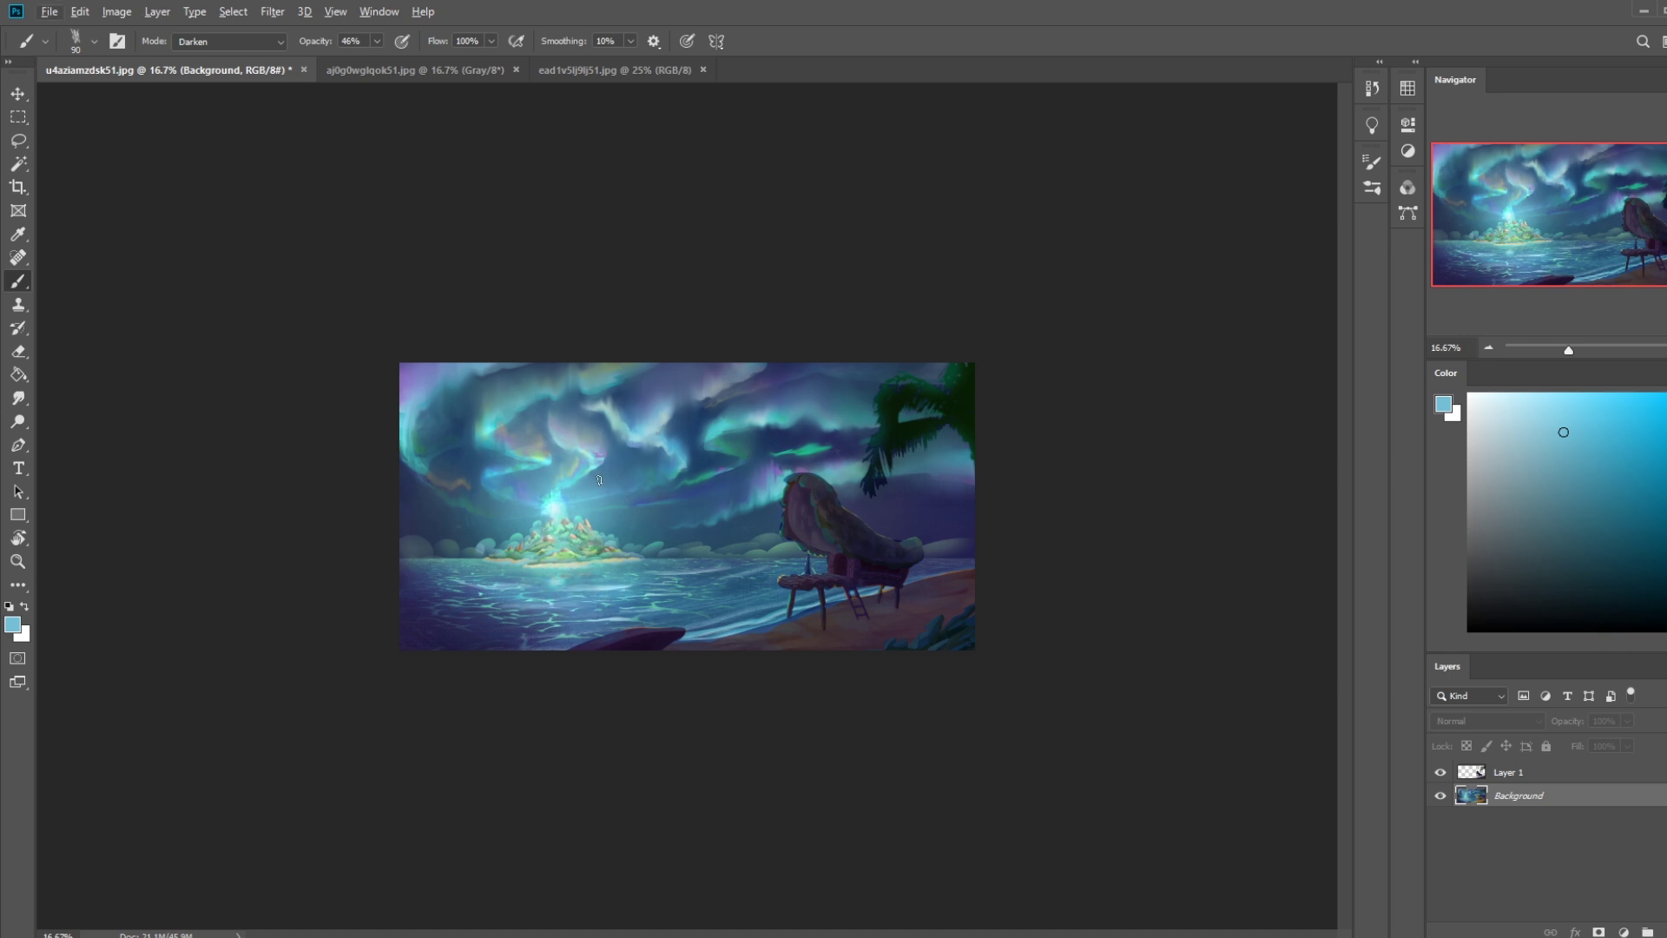
Outline an area with the Lasso, try a hue shift of +15 in Hue/Saturation, close the adjustment, and deselect.
key("l")
key("ctrl+slash")
left_click(949, 315)
mouse_move(637, 564)
left_mouse_down()
mouse_move(561, 516)
mouse_move(493, 560)
mouse_move(638, 563)
left_mouse_up()
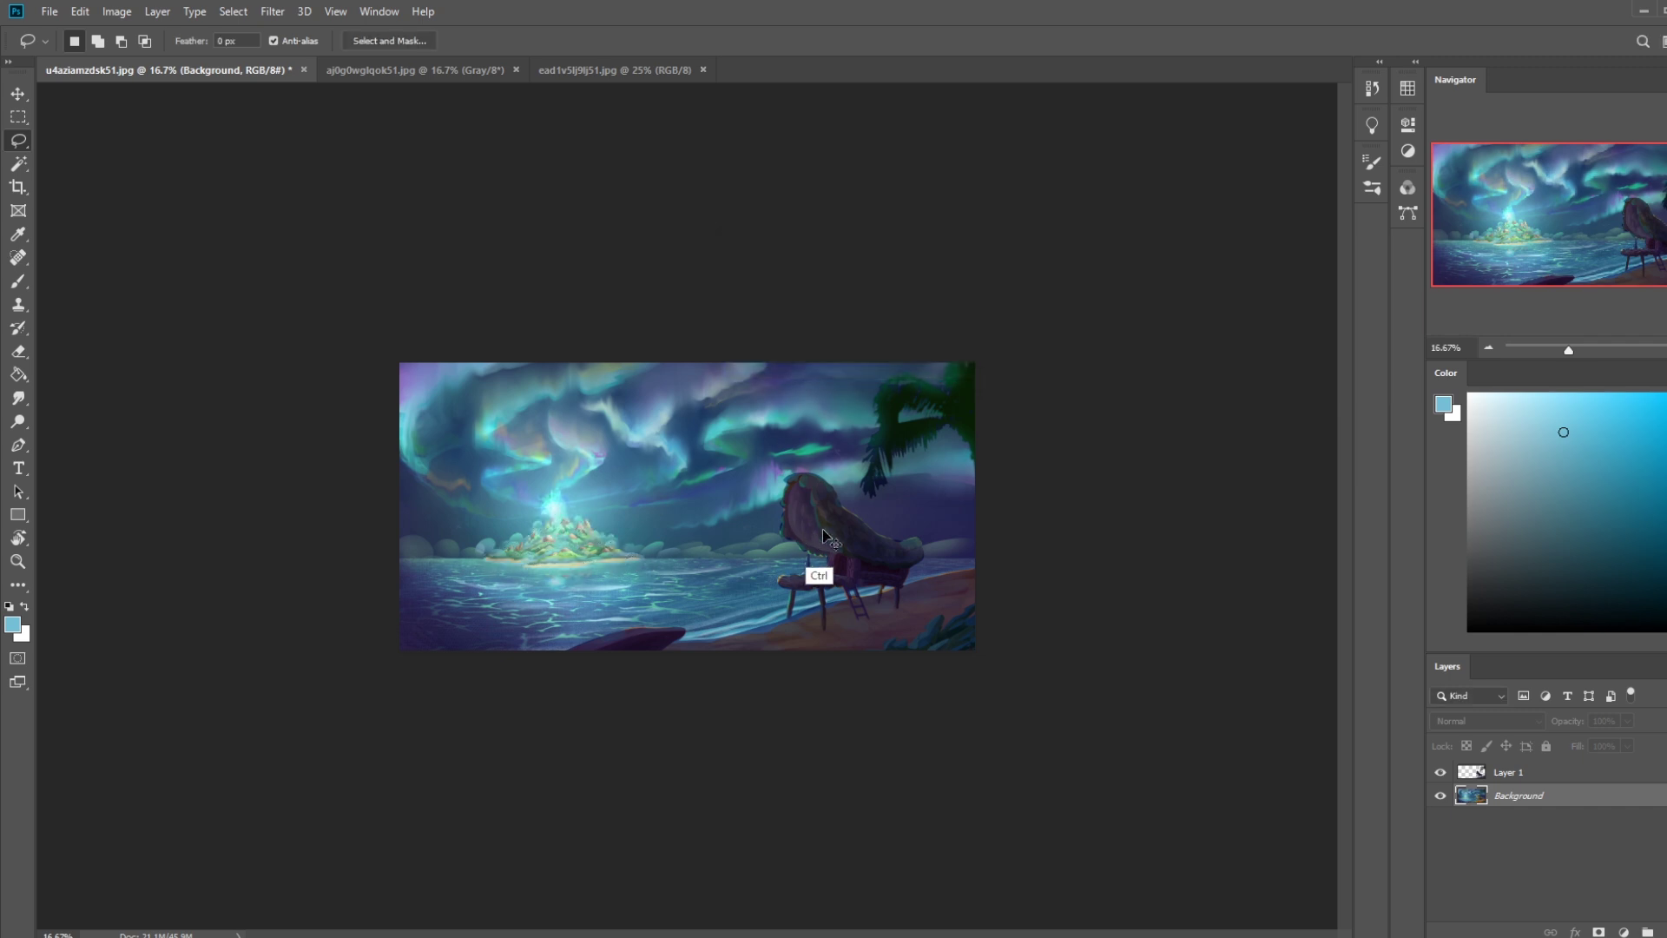
key("ctrl+u")
left_click_drag(1356, 427, 1371, 435)
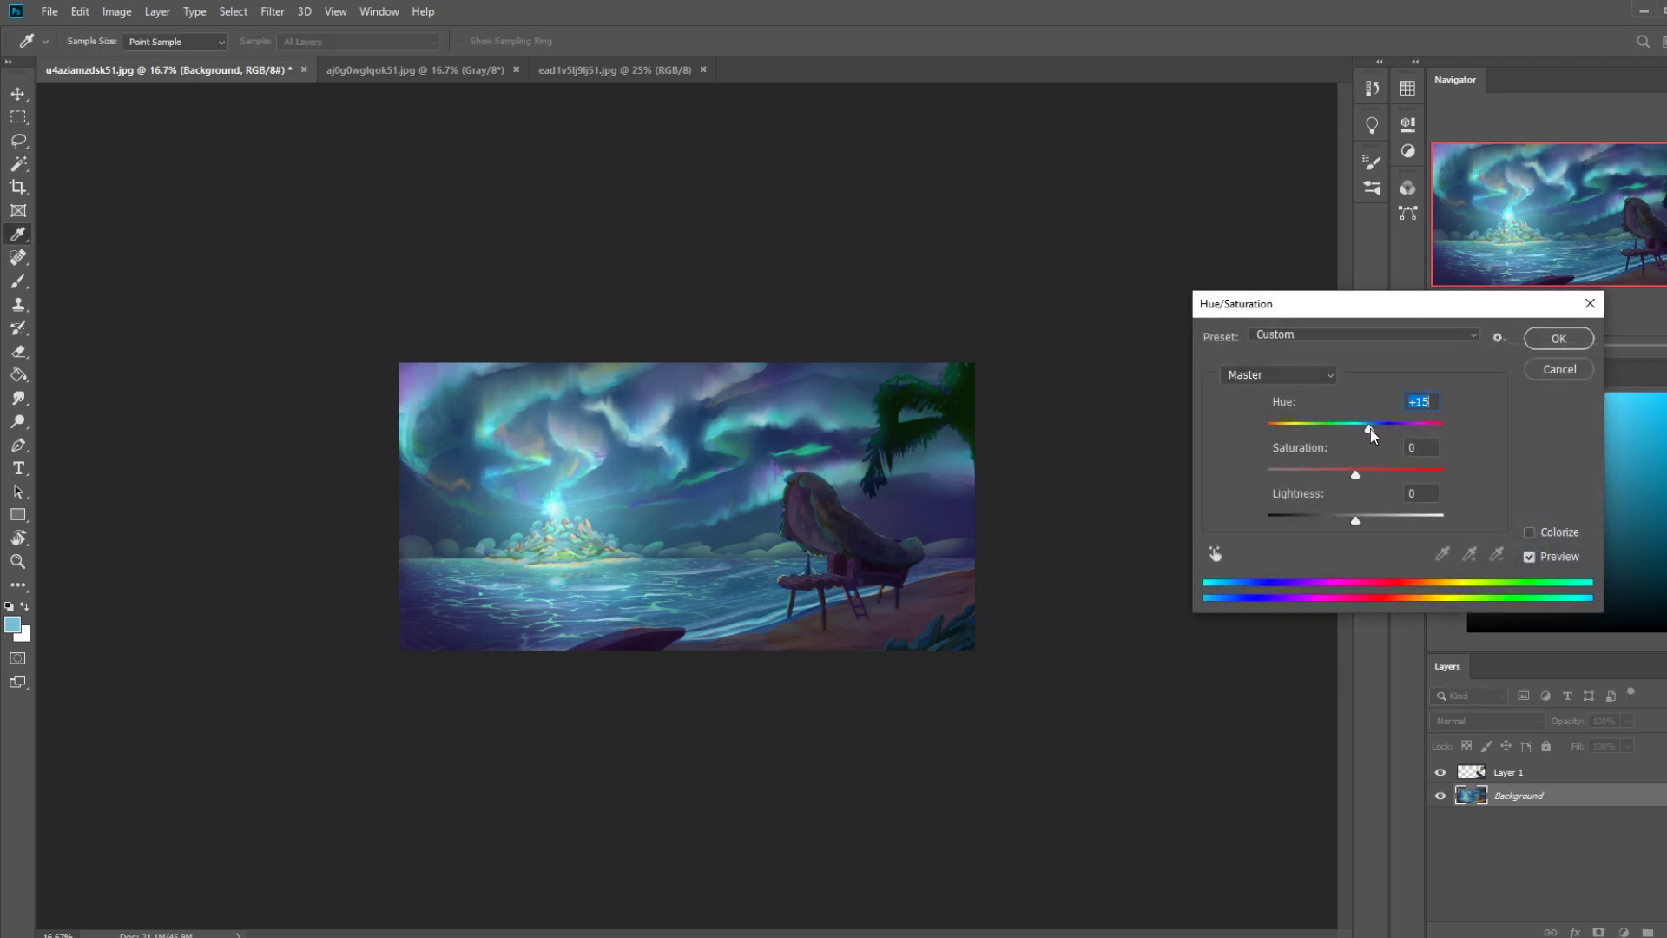
left_click(1555, 340)
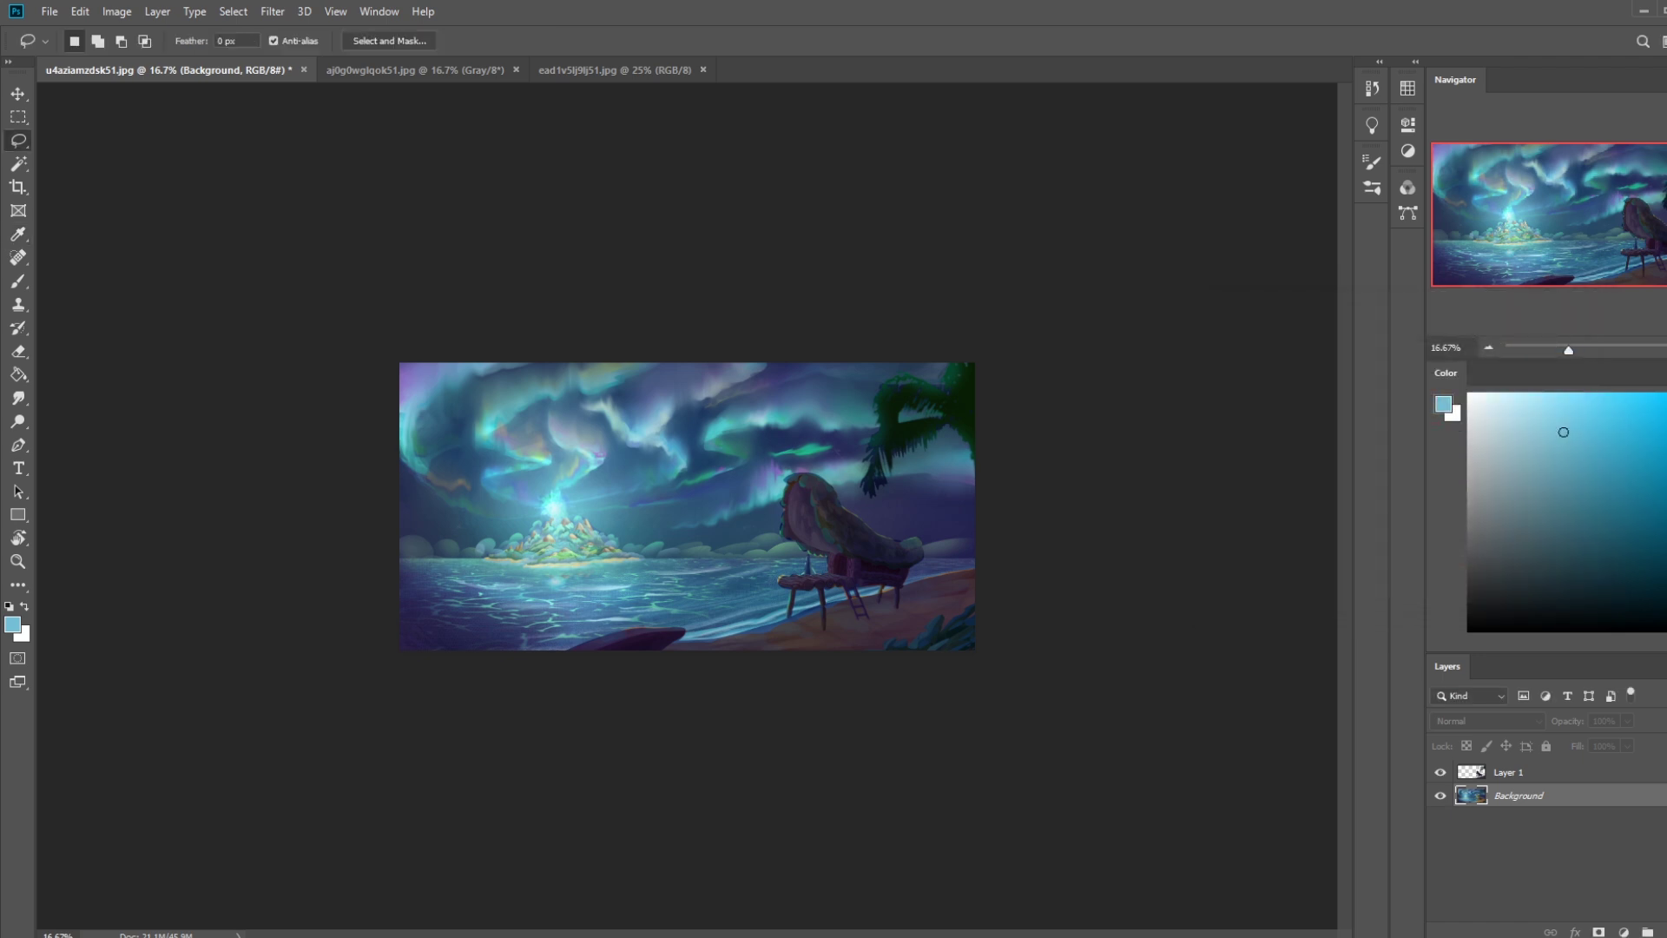
key("m")
right_click(707, 480)
left_click(743, 493)
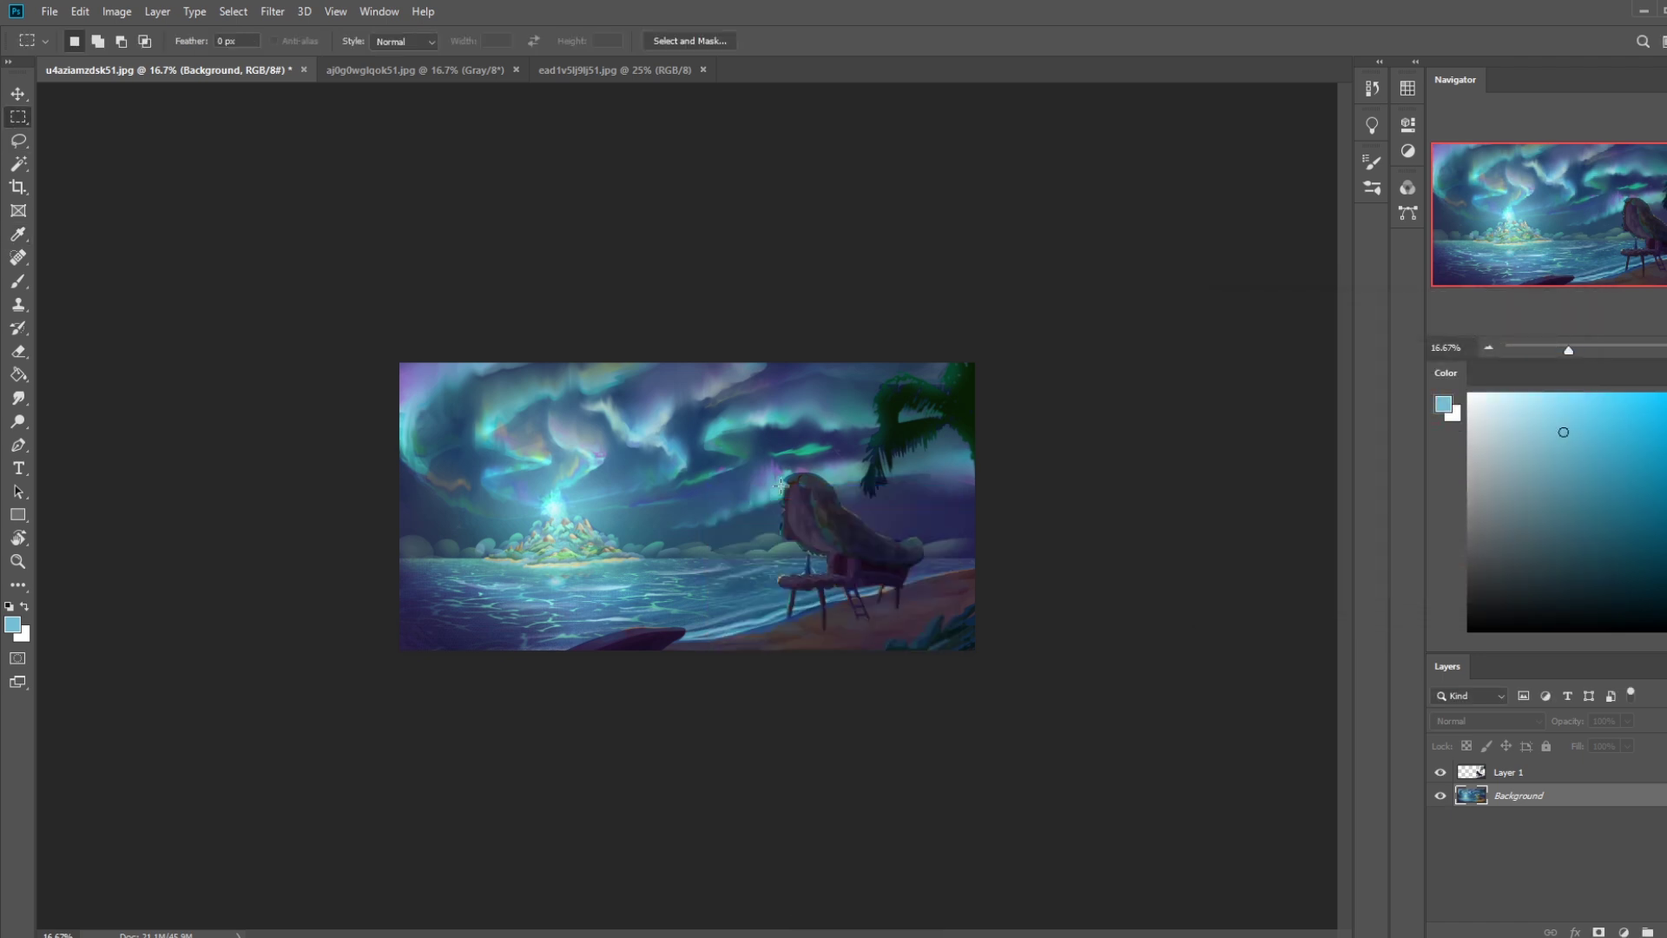
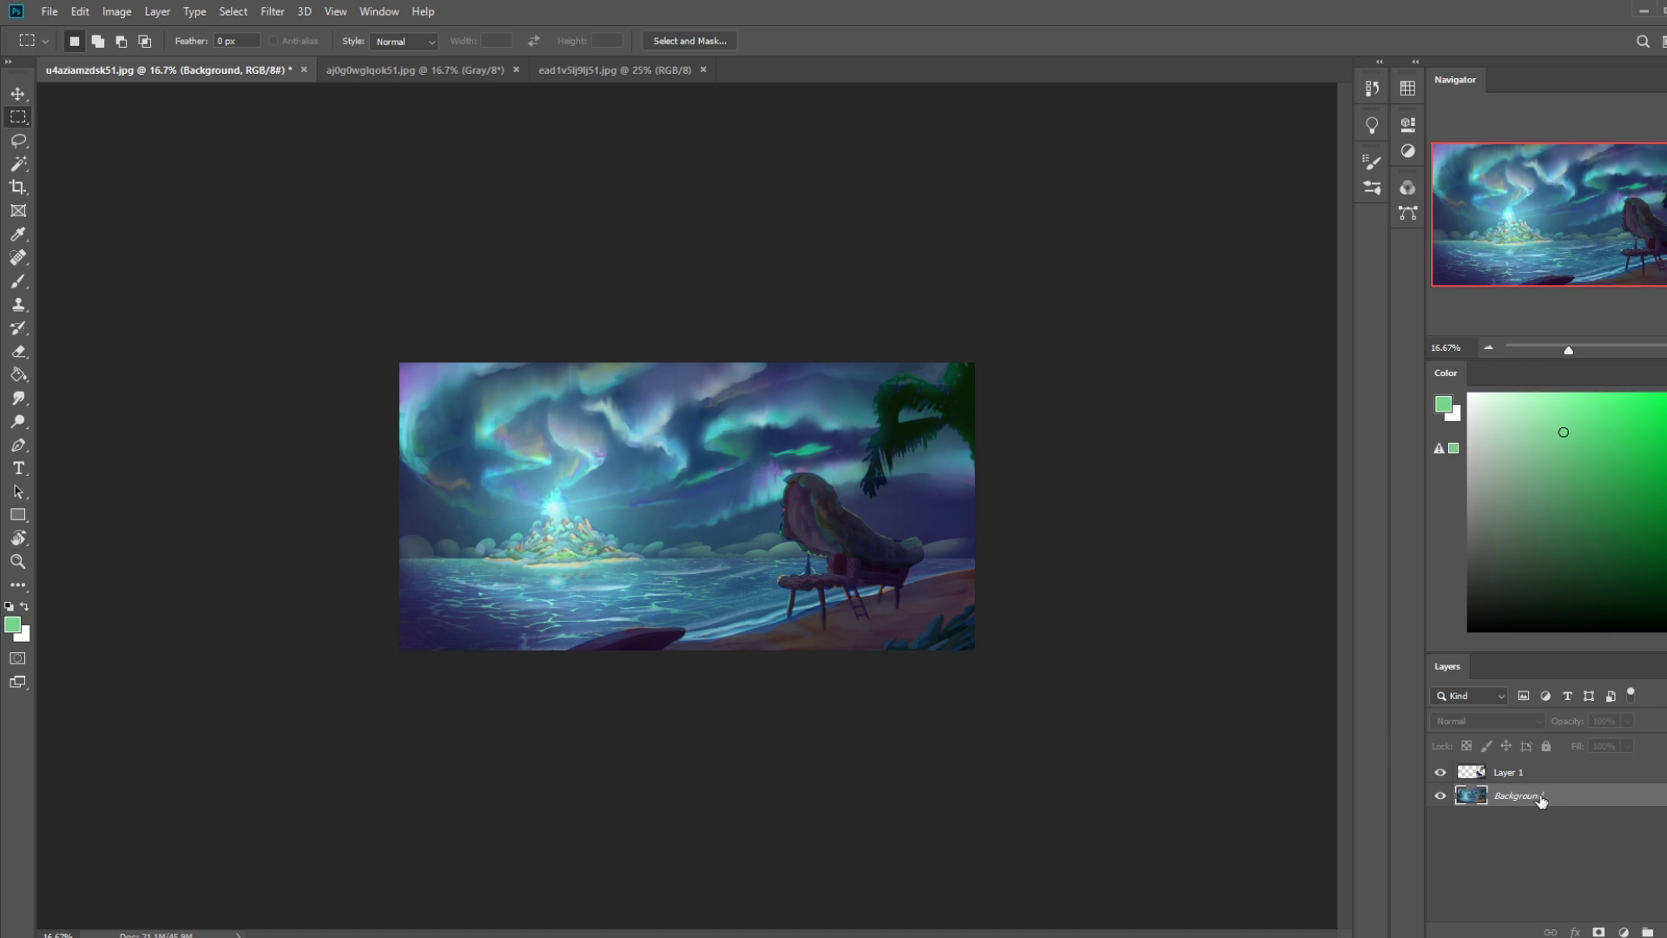
Add a new empty layer above Layer 1.
right_click(815, 478)
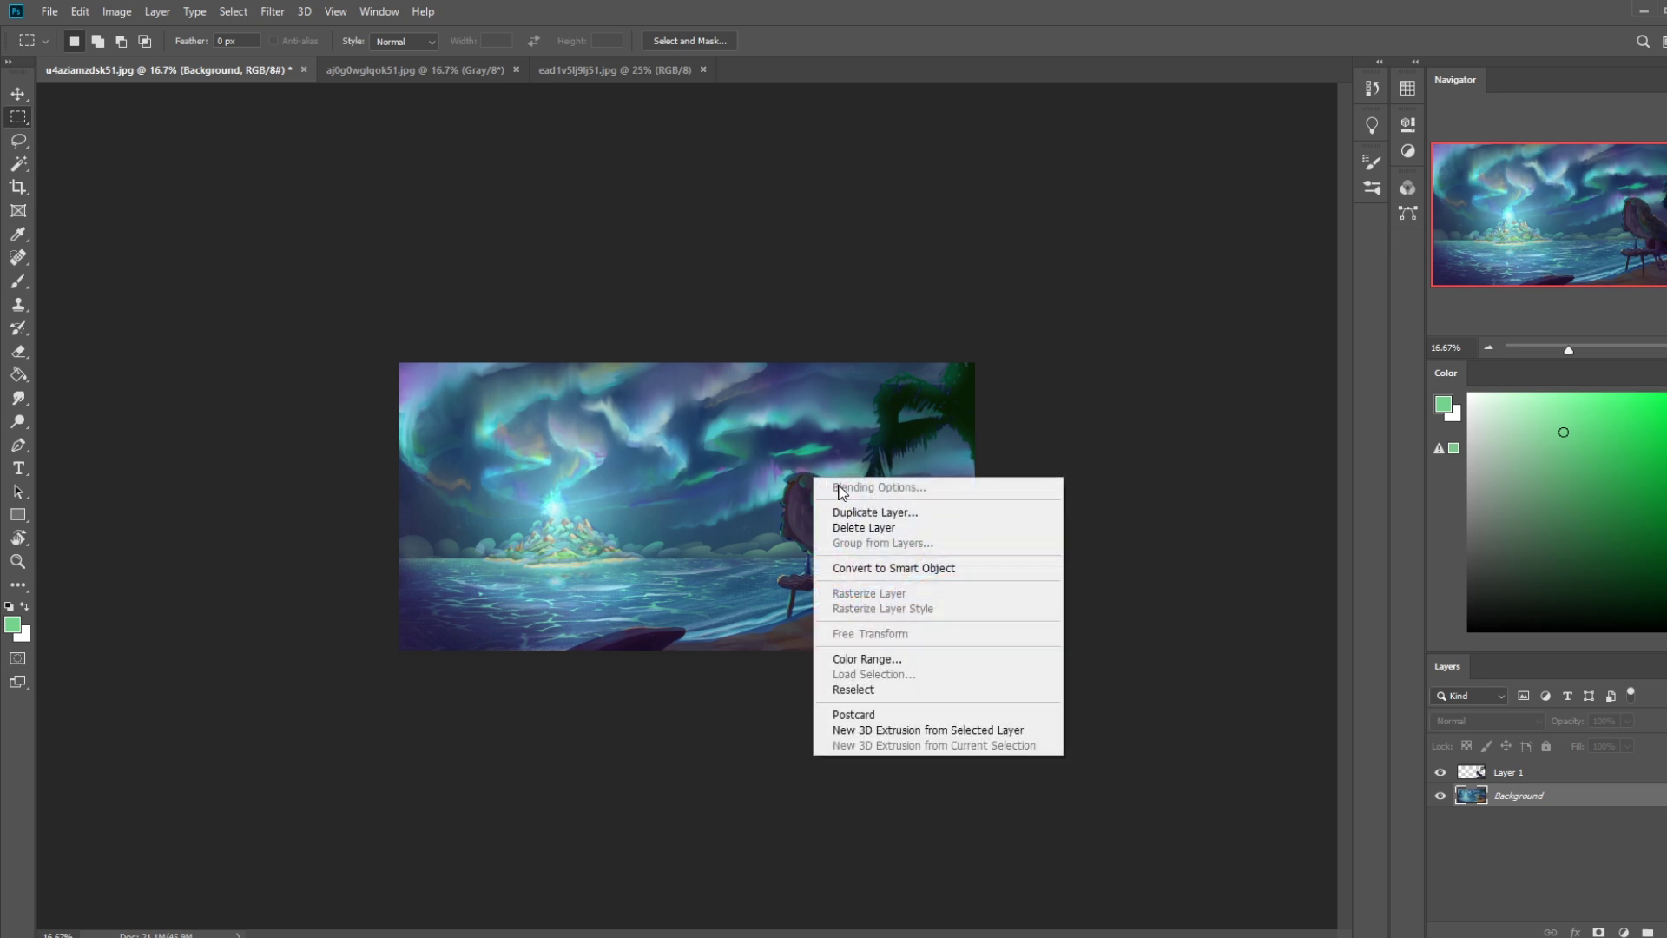
left_click(1180, 431)
left_click(1515, 773)
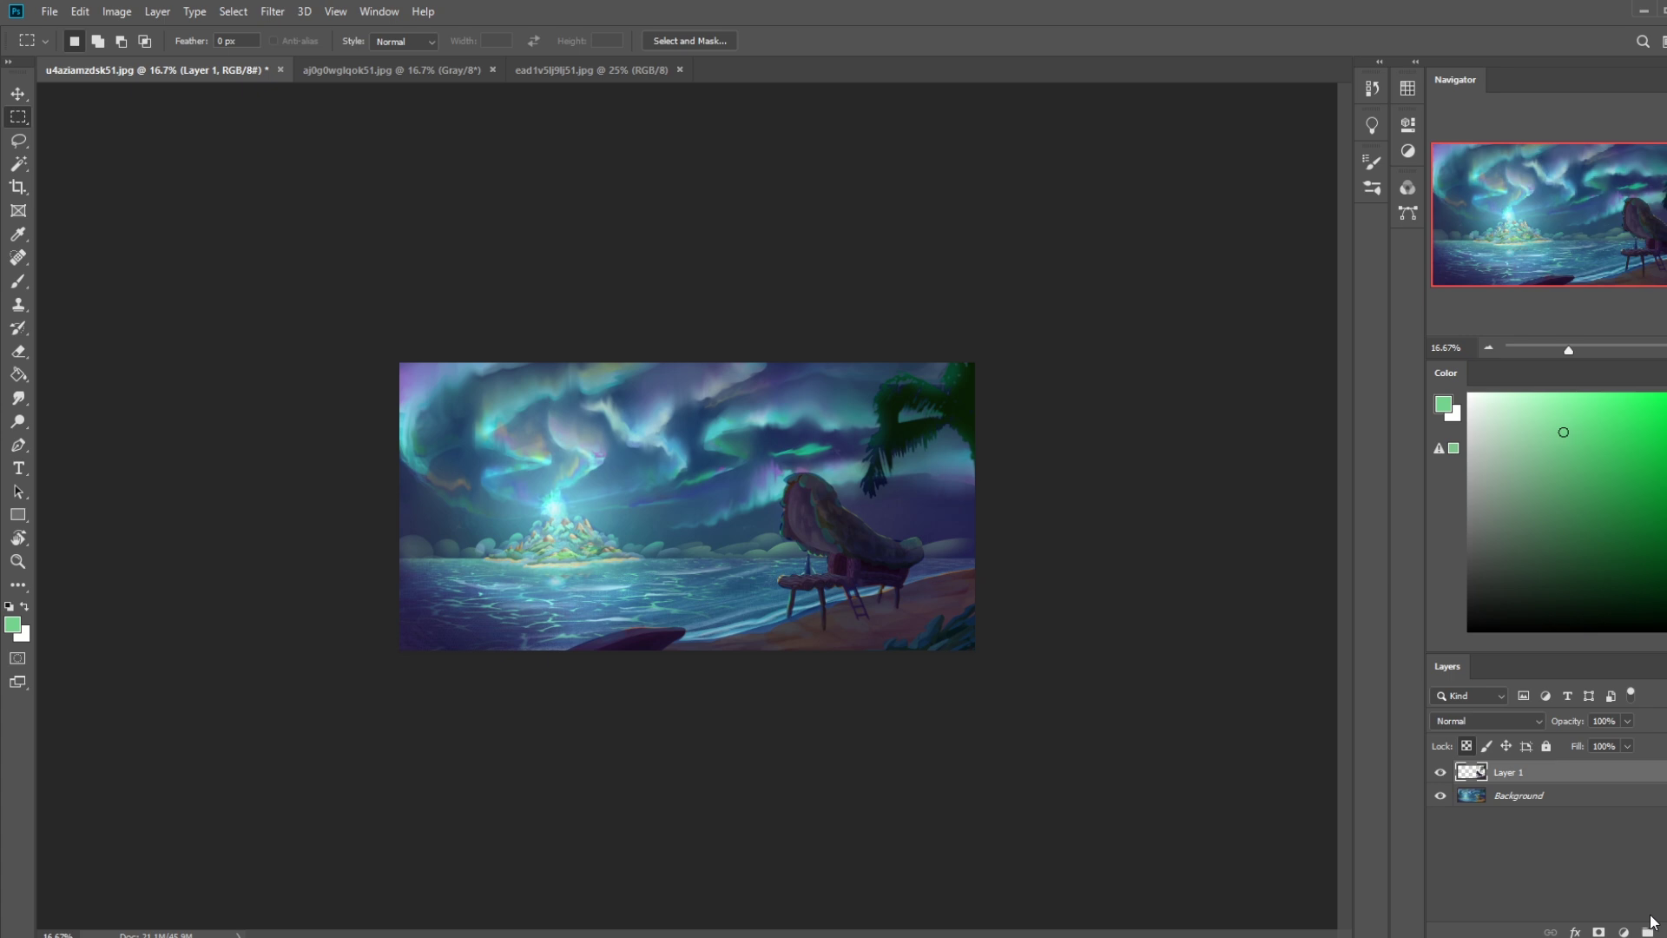
left_click(1648, 932)
Set up a 4300 px soft brush and sample the pale cyan of the light above the island.
key("b")
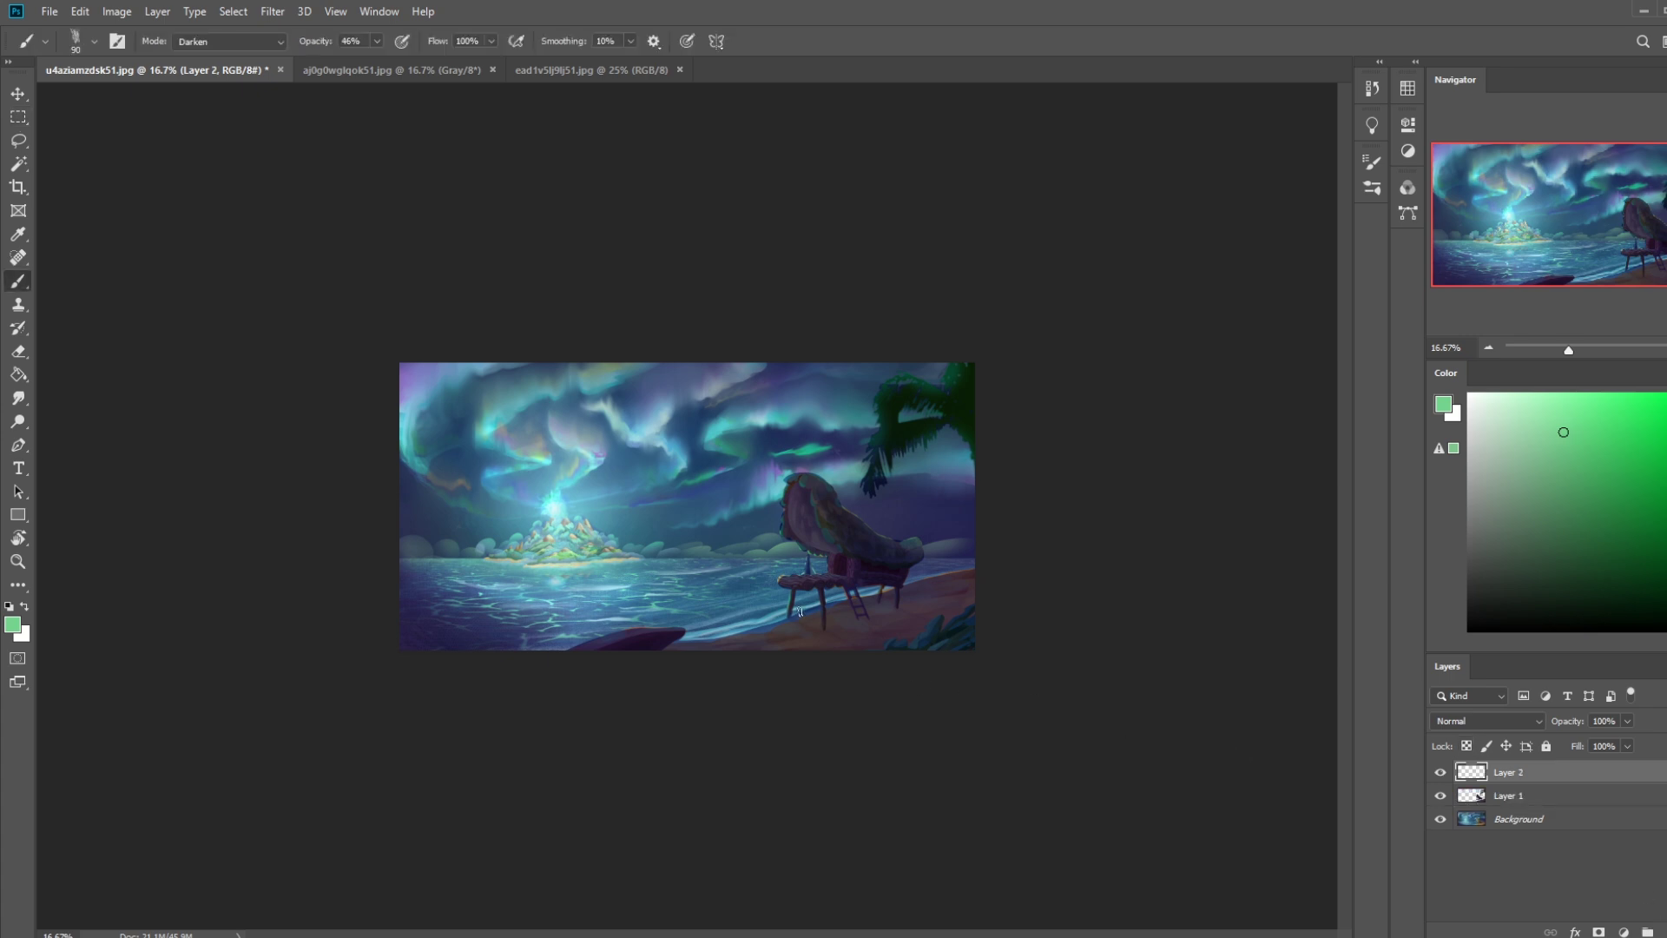
right_click(866, 626)
left_click(903, 500)
left_click(1018, 302)
key("bracketright")
left_click(569, 501, "alt")
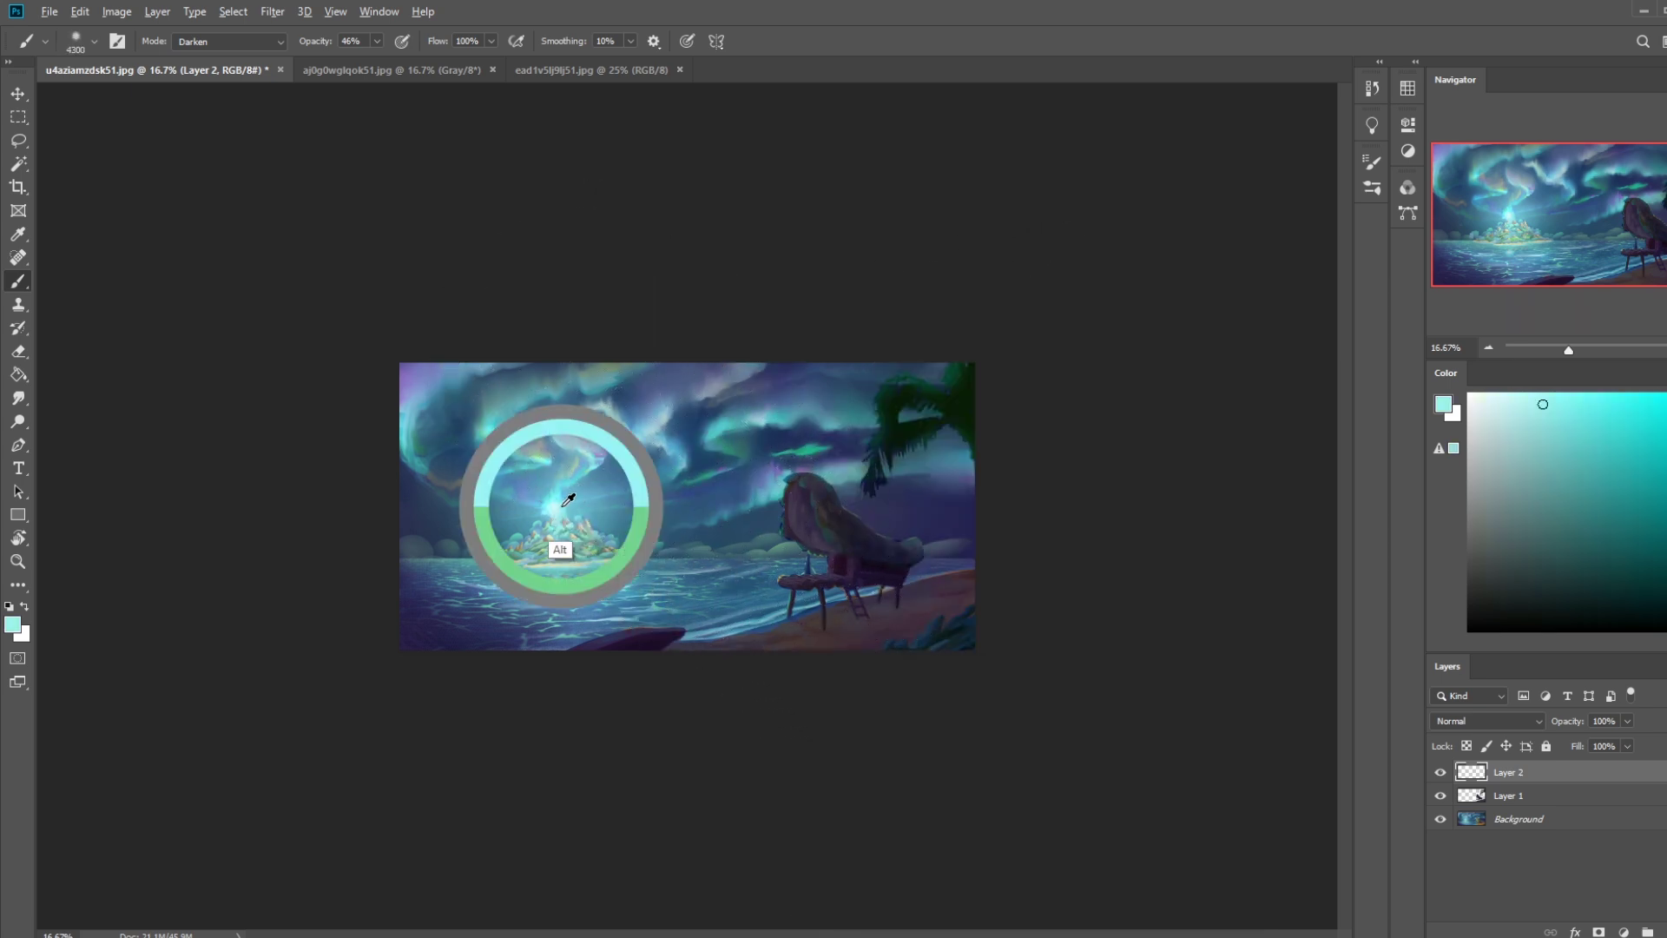
Glaze a brighter cyan over the hut and beach in Normal mode at 22% opacity, replacing the first paler attempt.
left_click_drag(377, 40, 351, 64)
left_click(253, 44)
left_click(198, 56)
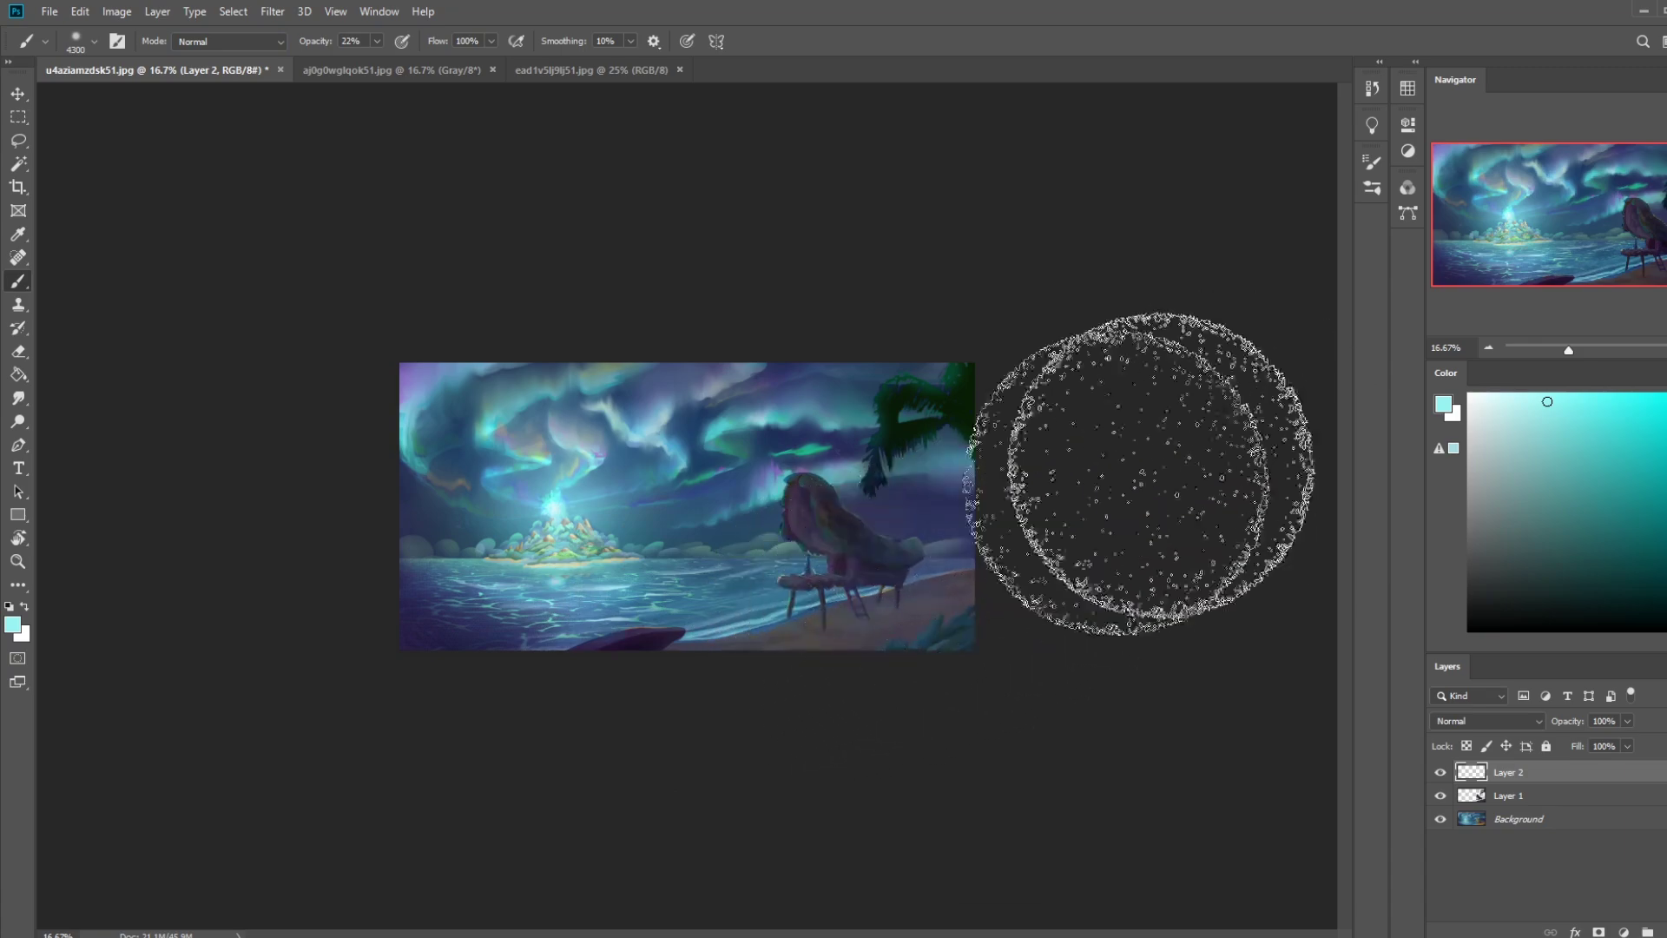
key("ctrl+z")
left_click(1581, 394)
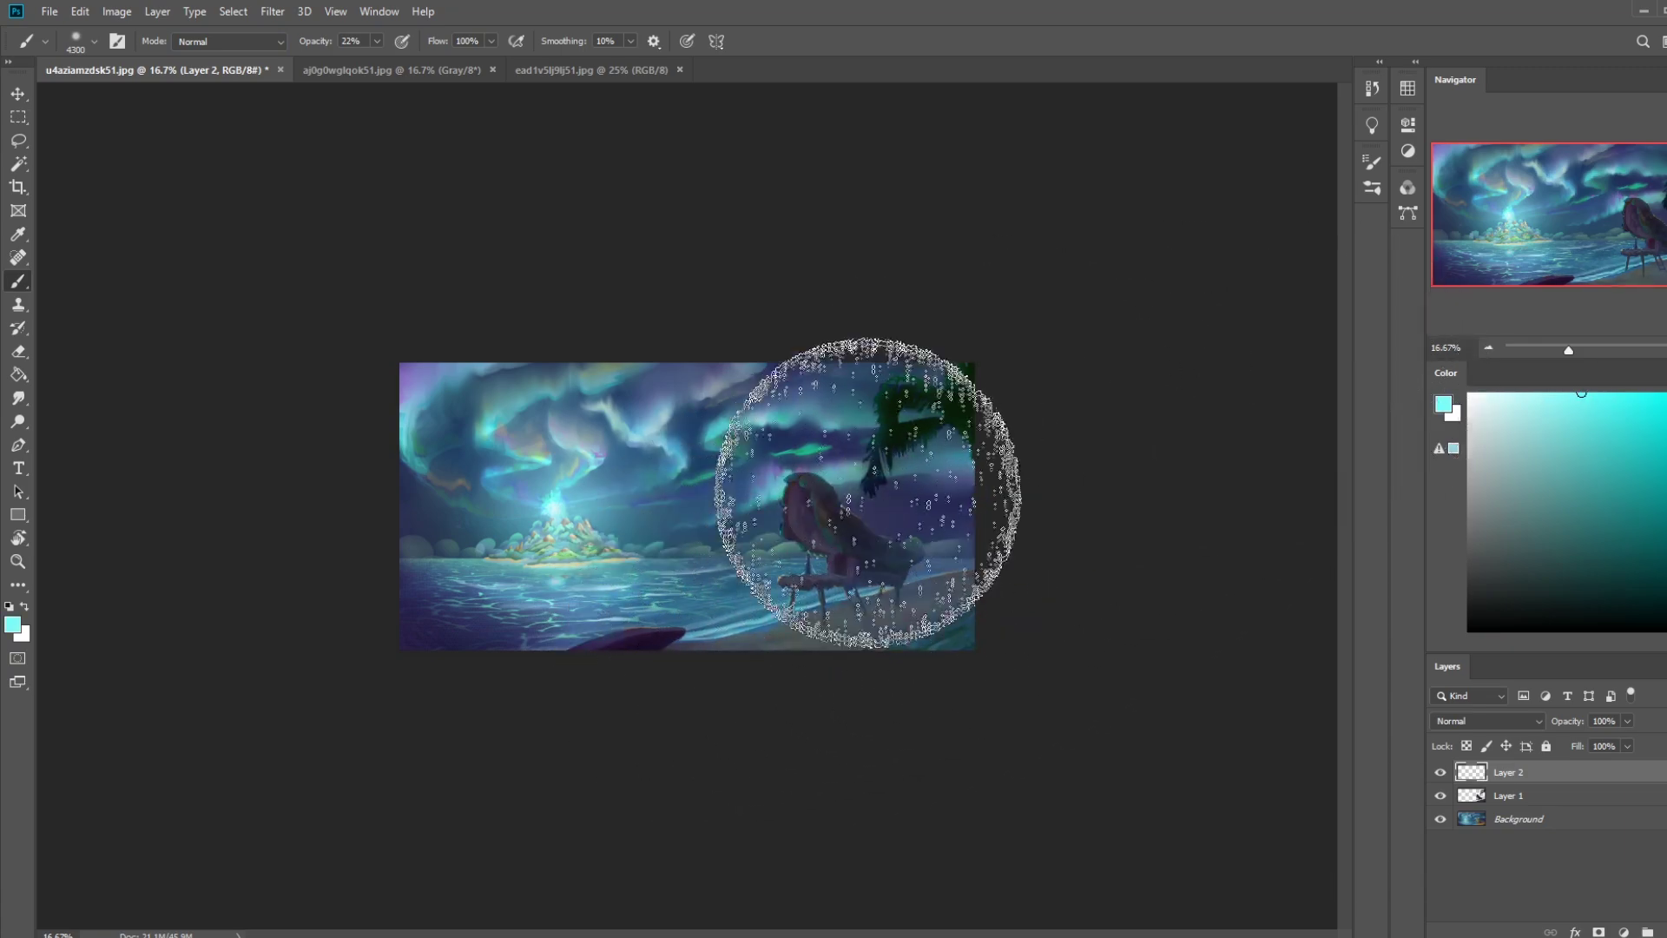
Erase the cyan haze from the hut and palm with a dry-oil eraser, enlarging it up to 600 px.
key("e")
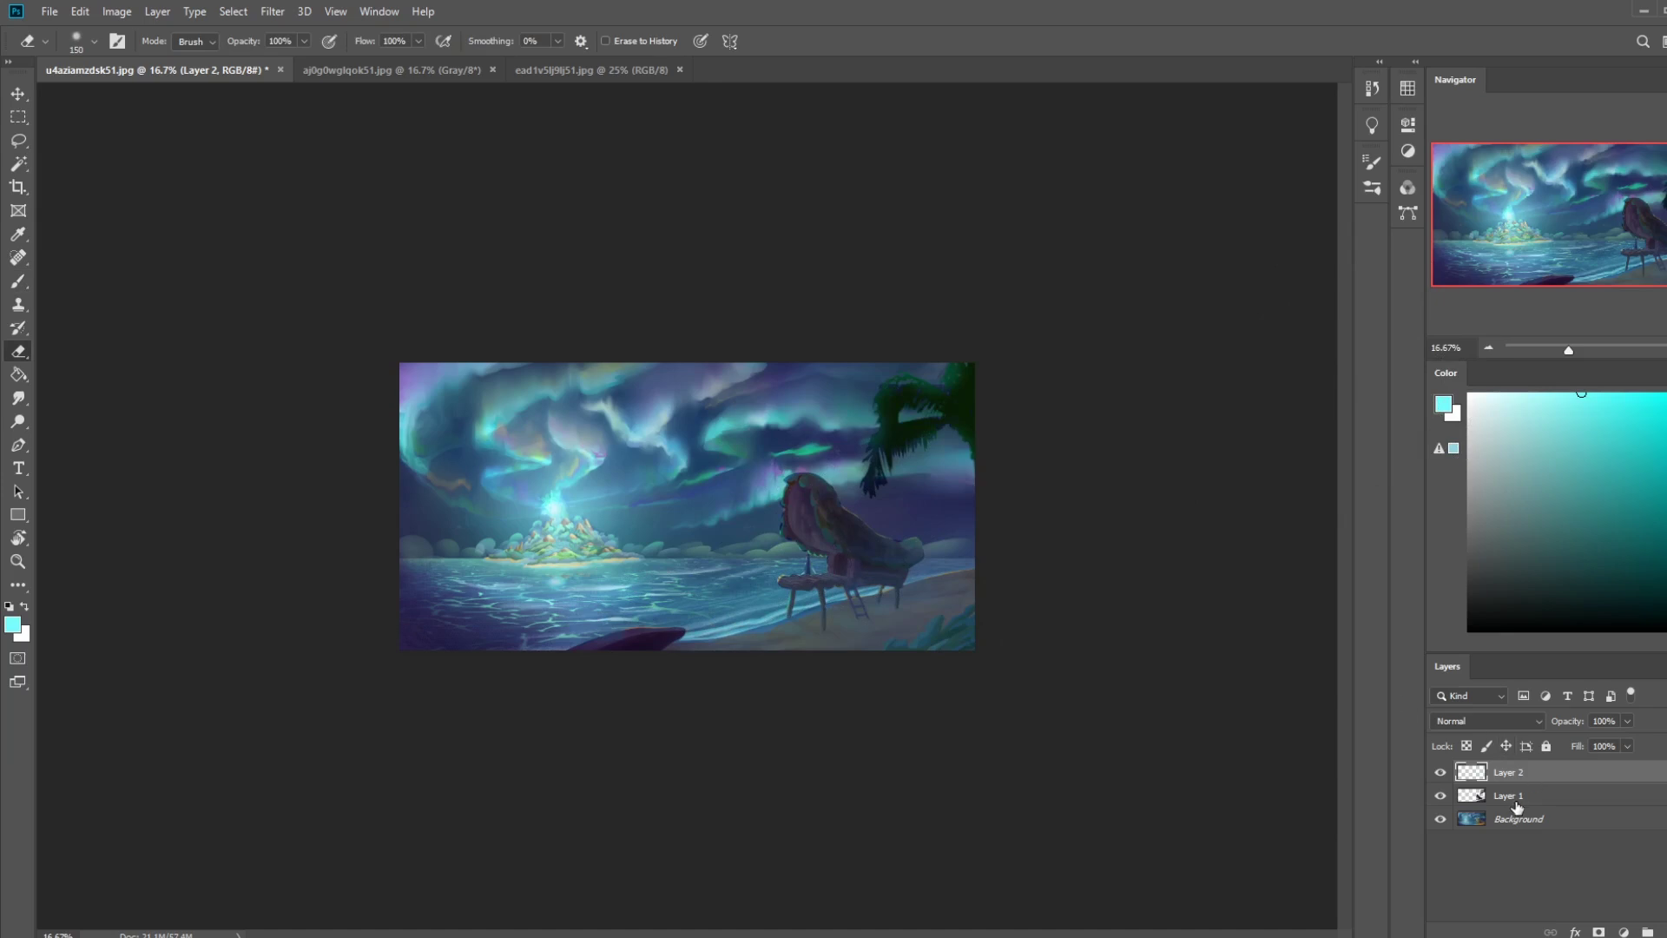
left_click_drag(906, 565, 733, 618)
right_click(790, 524)
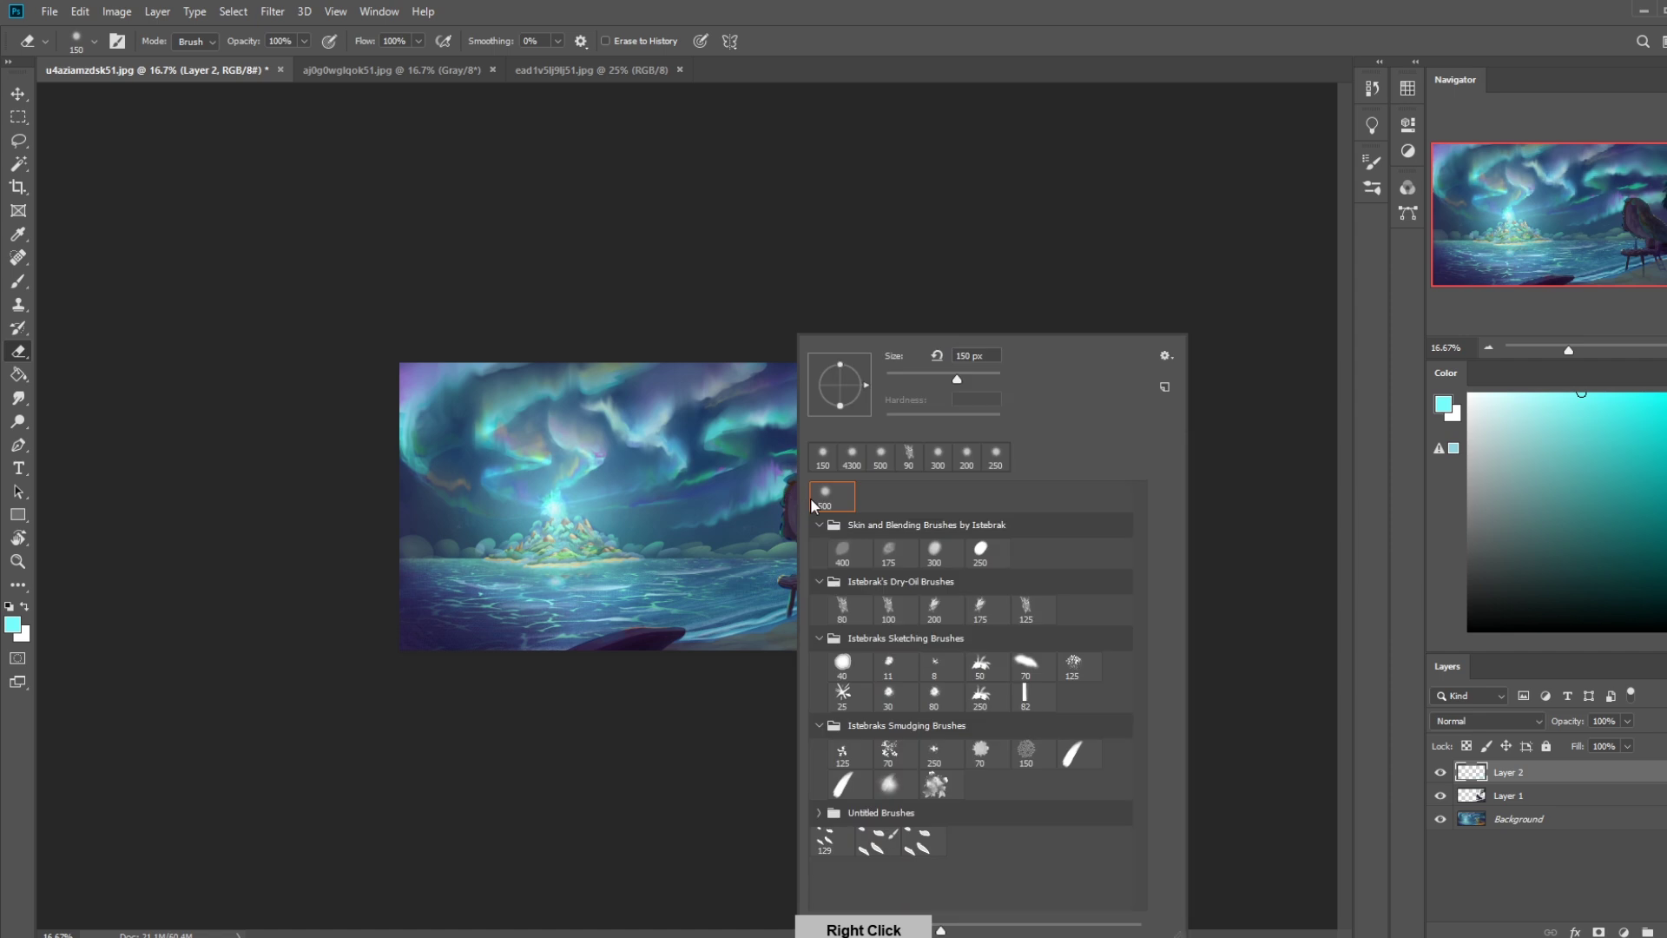
double_click(864, 582)
key("bracketright")
key("bracketright")
key("bracketright")
key("bracketright")
key("bracketright")
key("bracketright")
key("bracketright")
key("bracketright")
key("bracketright")
key("bracketright")
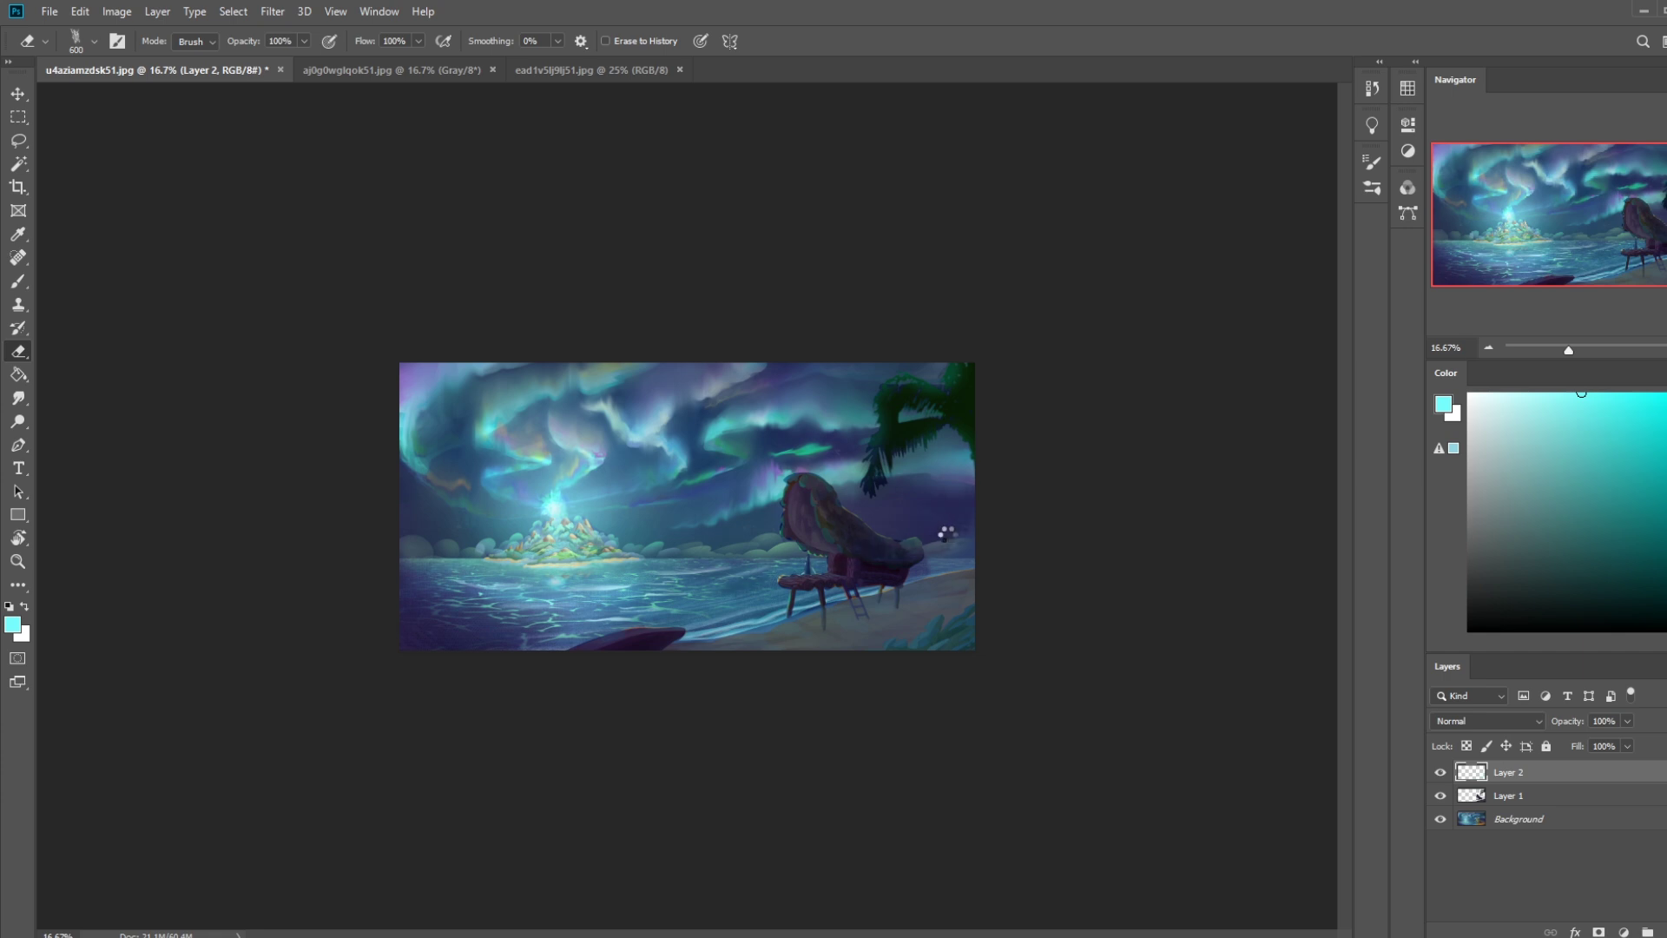
Erase the haze behind the hut and in diagonal shadow streaks across the sand with smaller dry-oil eraser sizes.
key("bracketleft")
key("bracketleft")
key("bracketleft")
key("bracketleft")
key("bracketleft")
key("bracketleft")
key("bracketleft")
key("bracketleft")
key("bracketleft")
key("bracketleft")
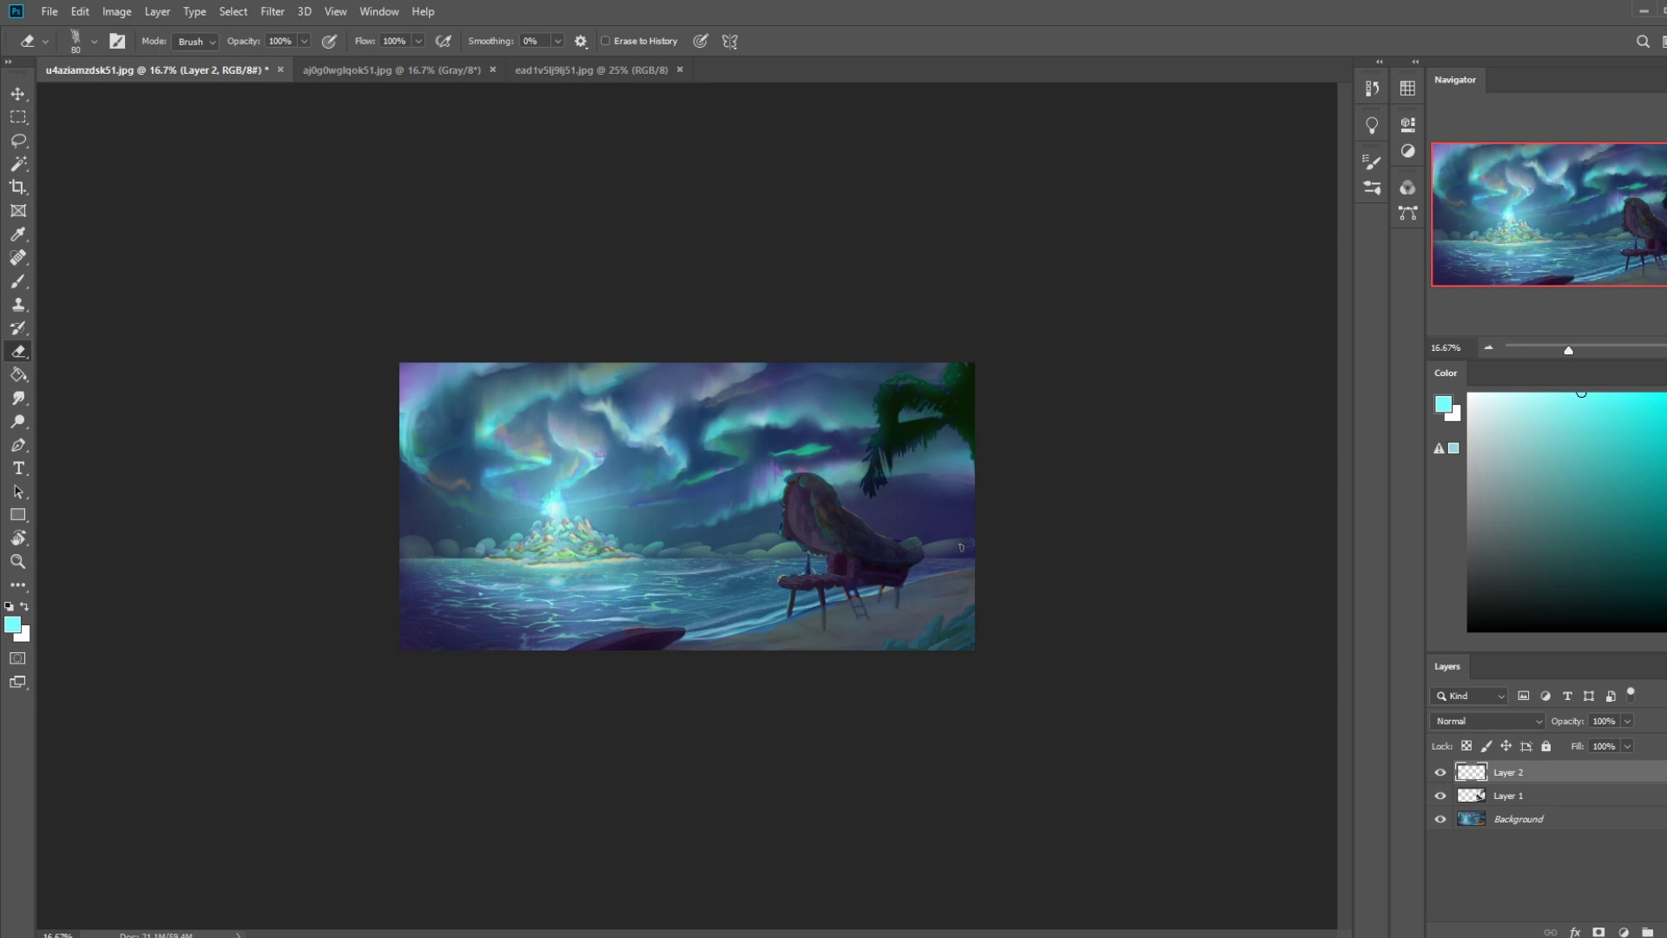
key("bracketright")
key("bracketright")
mouse_move(826, 628)
left_mouse_down()
mouse_move(864, 630)
mouse_move(867, 650)
mouse_move(1025, 647)
left_mouse_up()
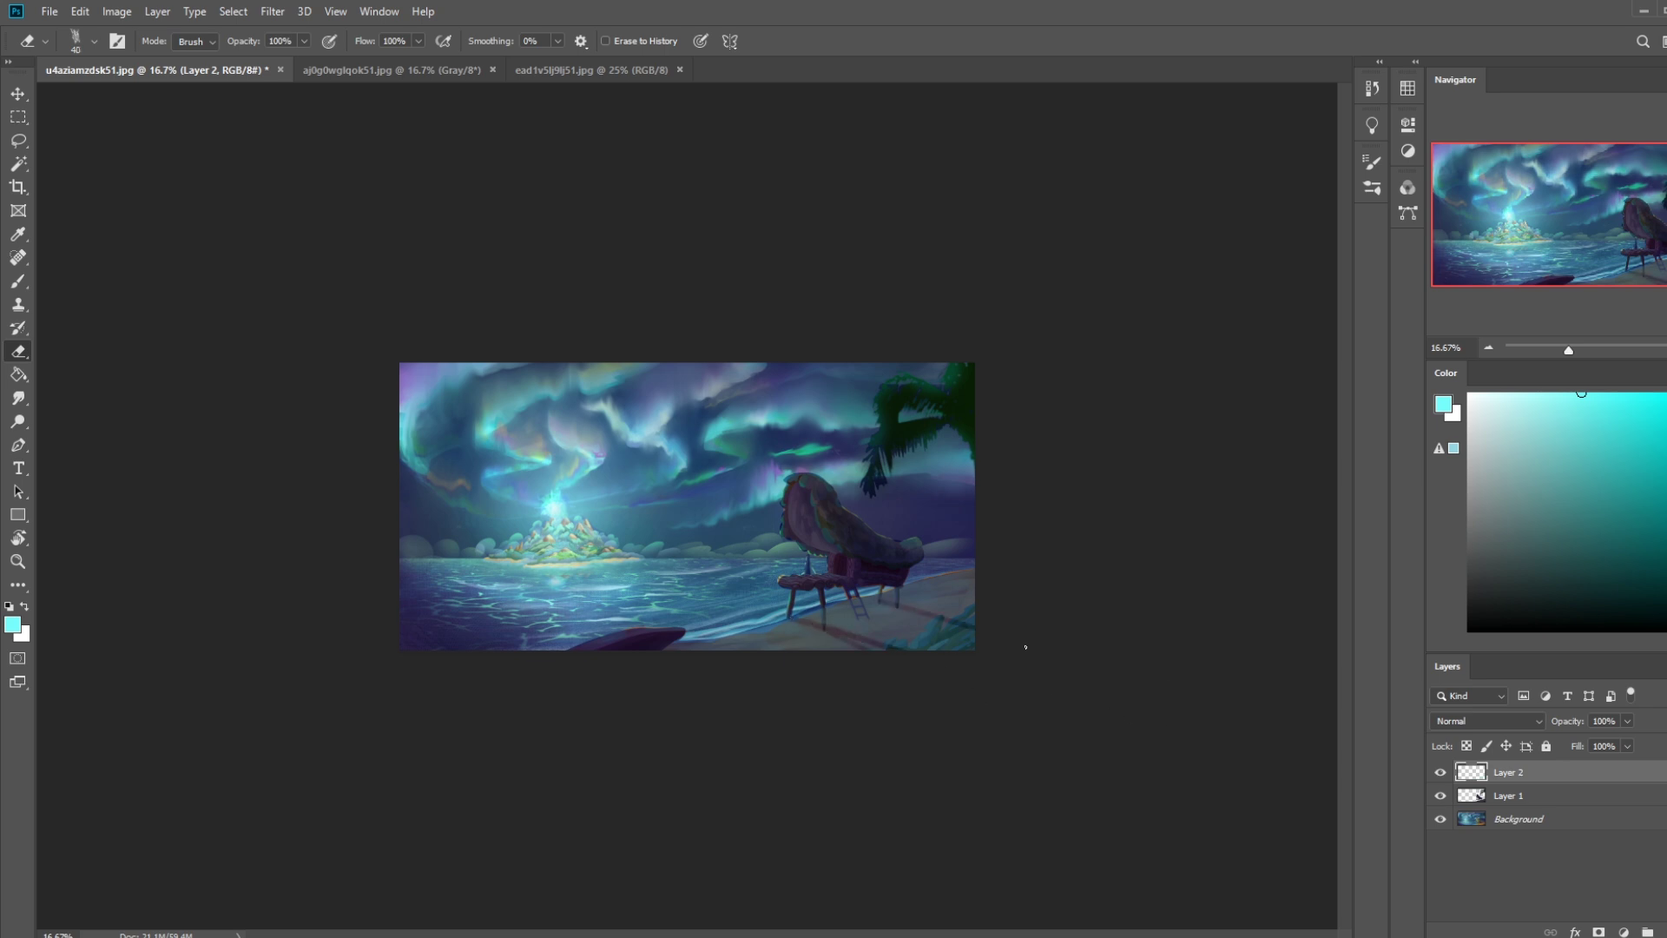
left_click_drag(885, 601, 1106, 681)
left_click_drag(885, 638, 1044, 664)
Erase the haze from the hut's ladder and rear legs with a fine dry-oil eraser.
key("ctrl+plus")
key("ctrl+plus")
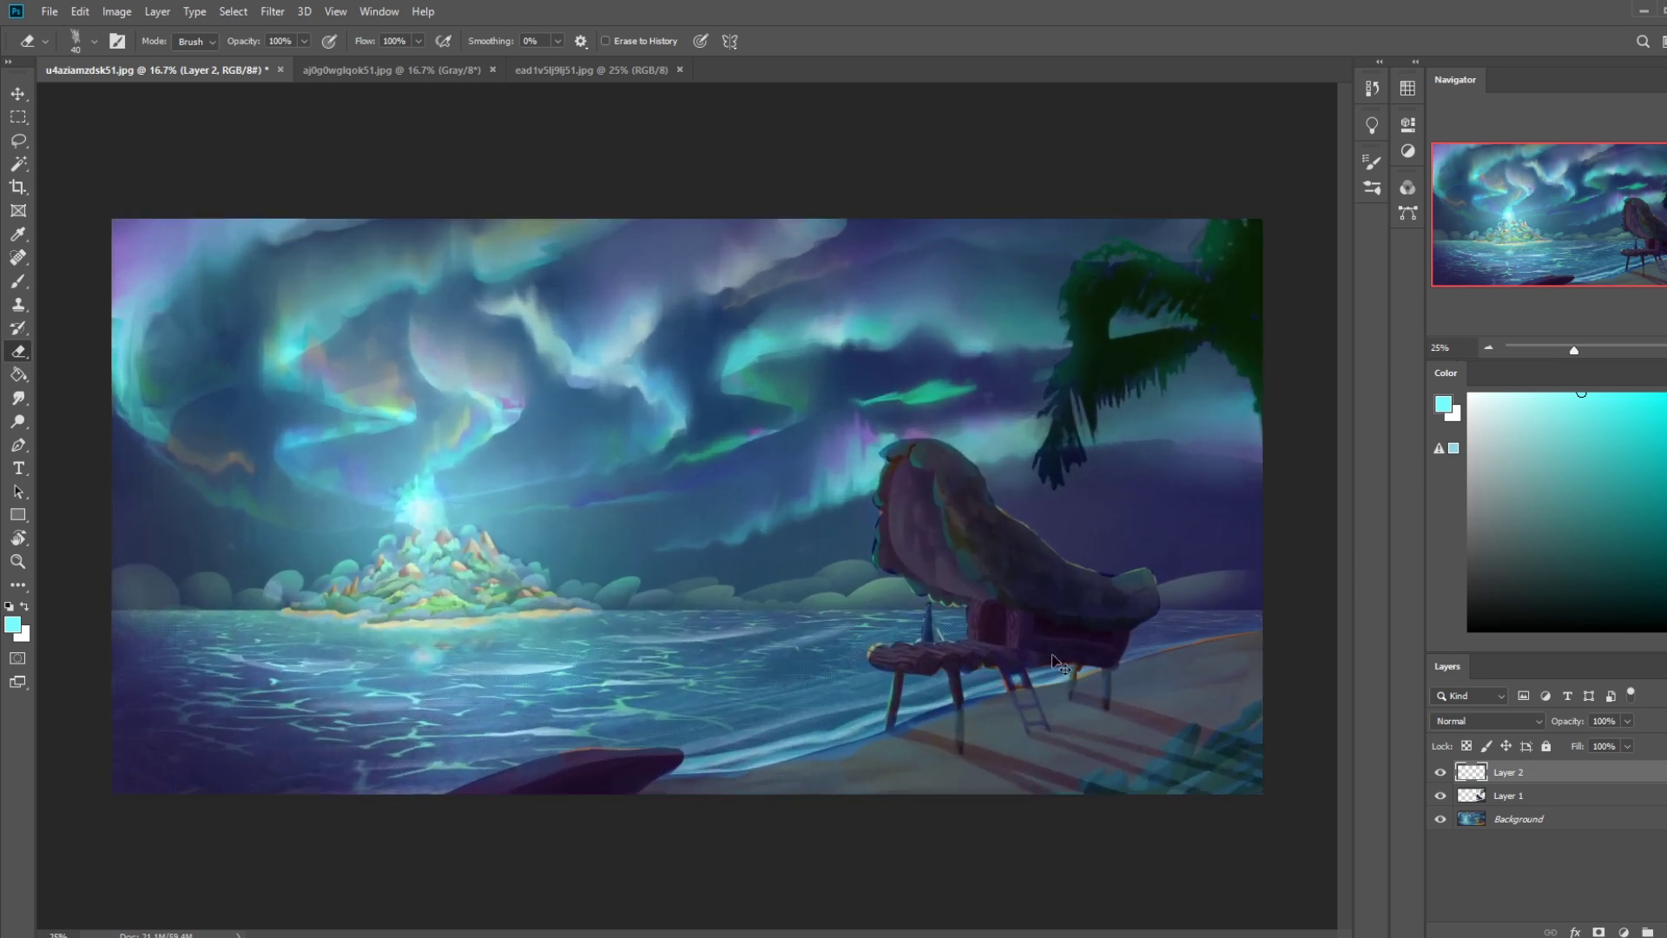
left_click_drag(1009, 686, 1029, 728)
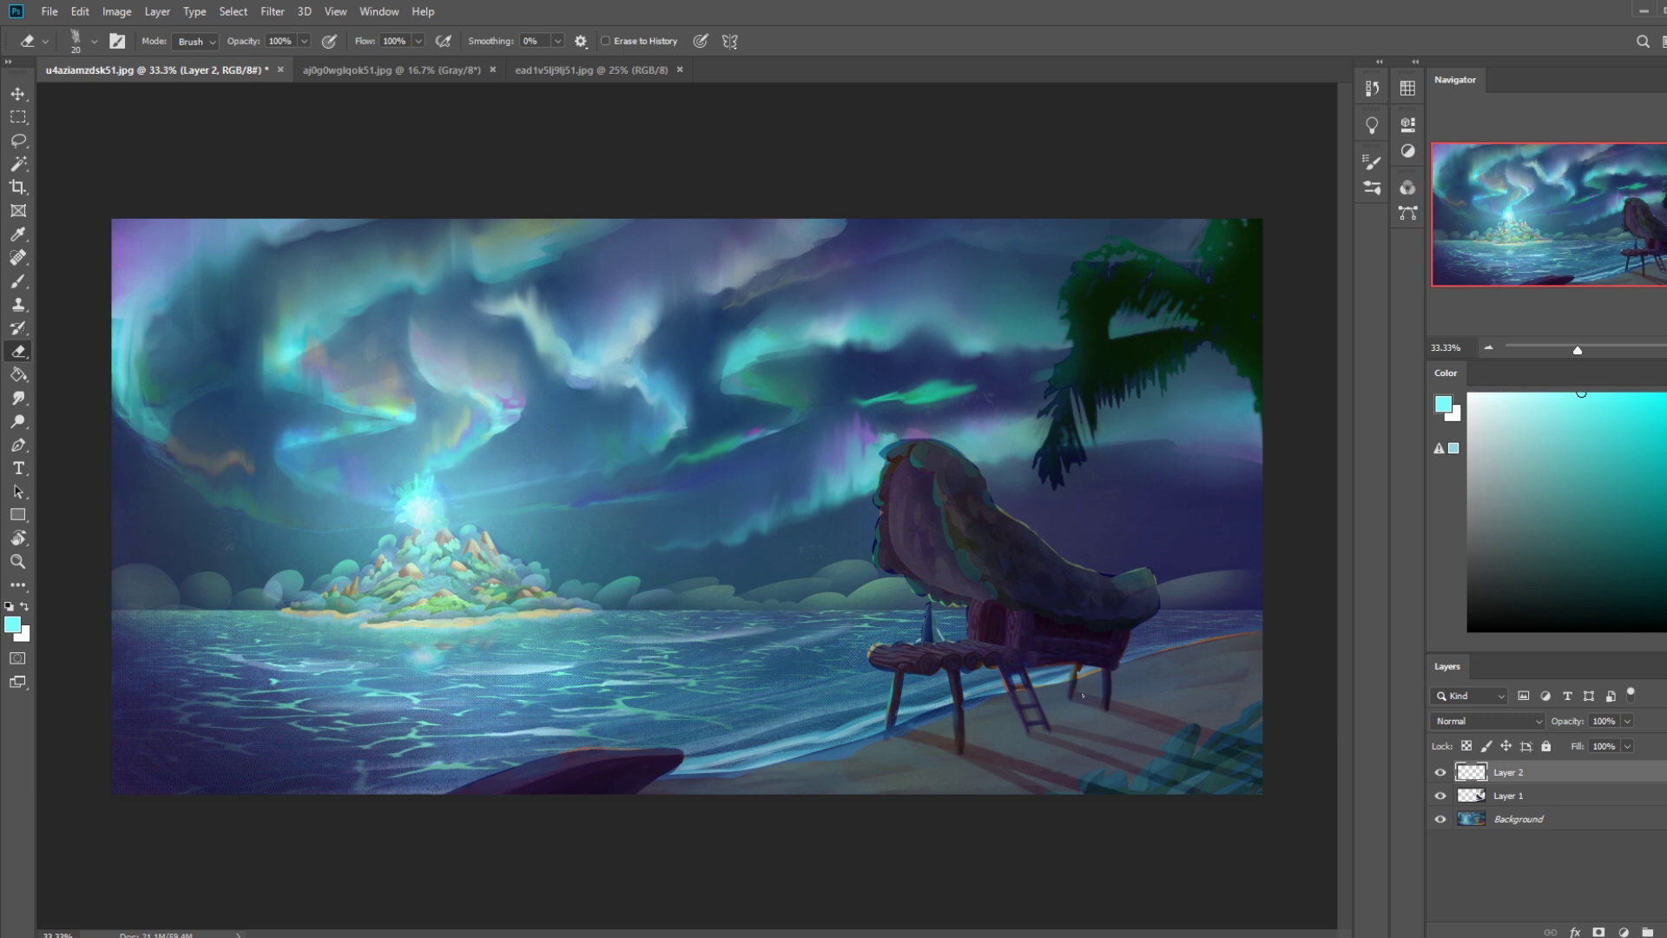
Erase the haze from the foreground plants in the beach corner, varying the eraser size.
key("bracketright")
key("bracketright")
key("bracketright")
mouse_move(1258, 776)
left_mouse_down()
mouse_move(1161, 823)
mouse_move(1185, 790)
mouse_move(1139, 795)
left_mouse_up()
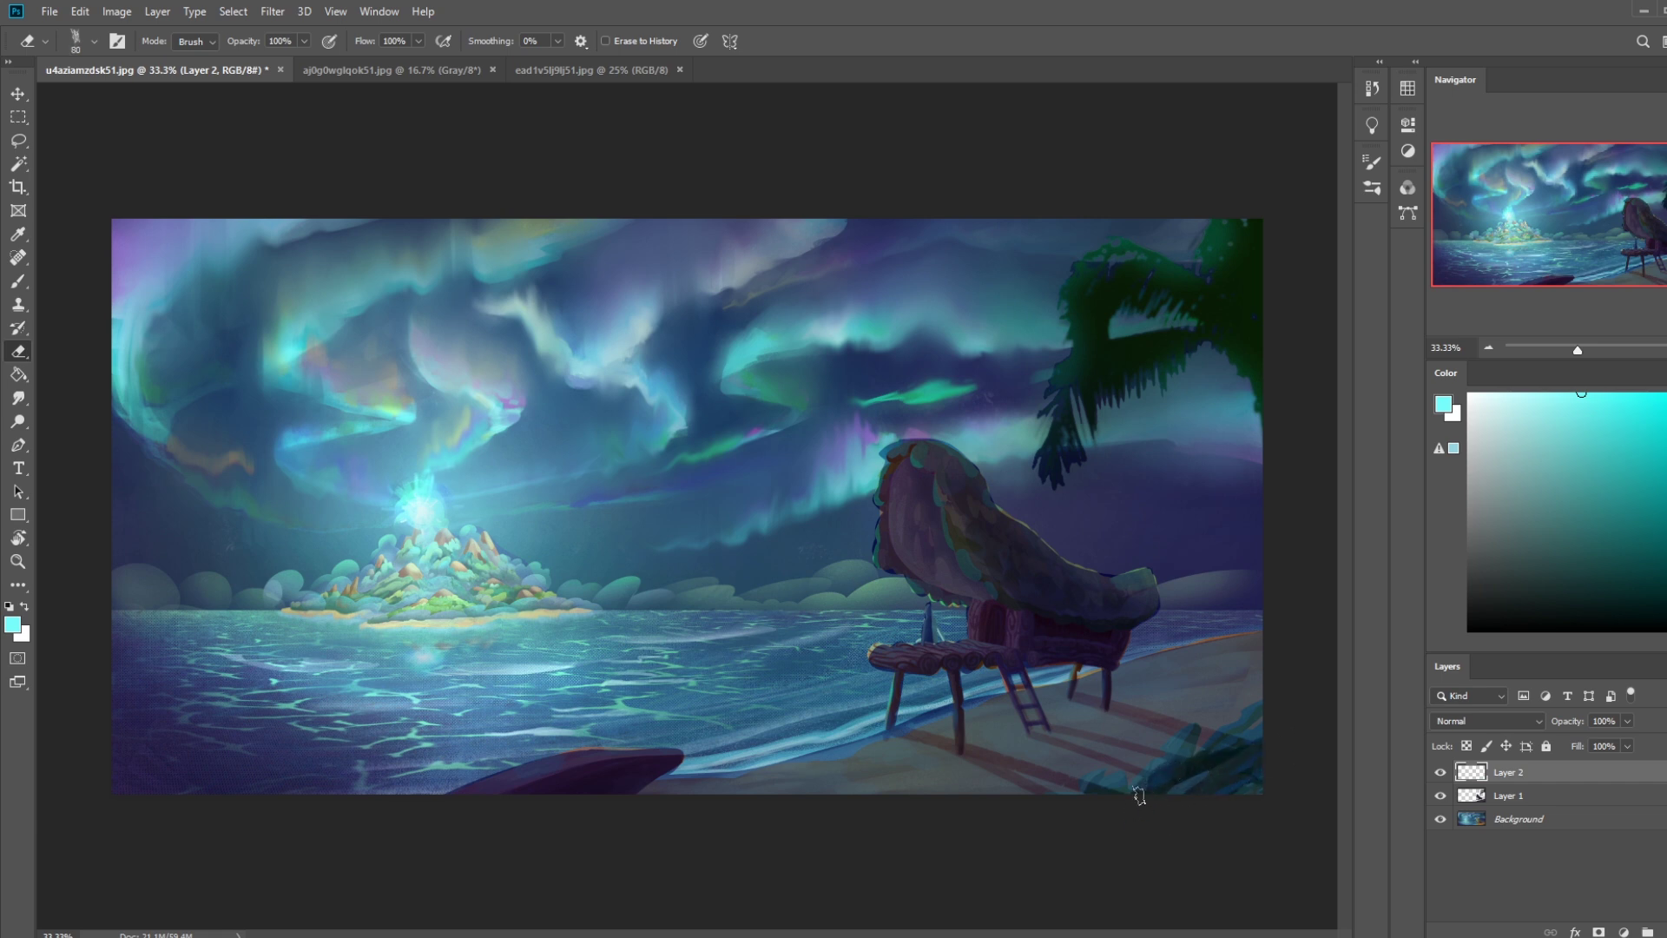
key("bracketleft")
key("bracketleft")
key("bracketleft")
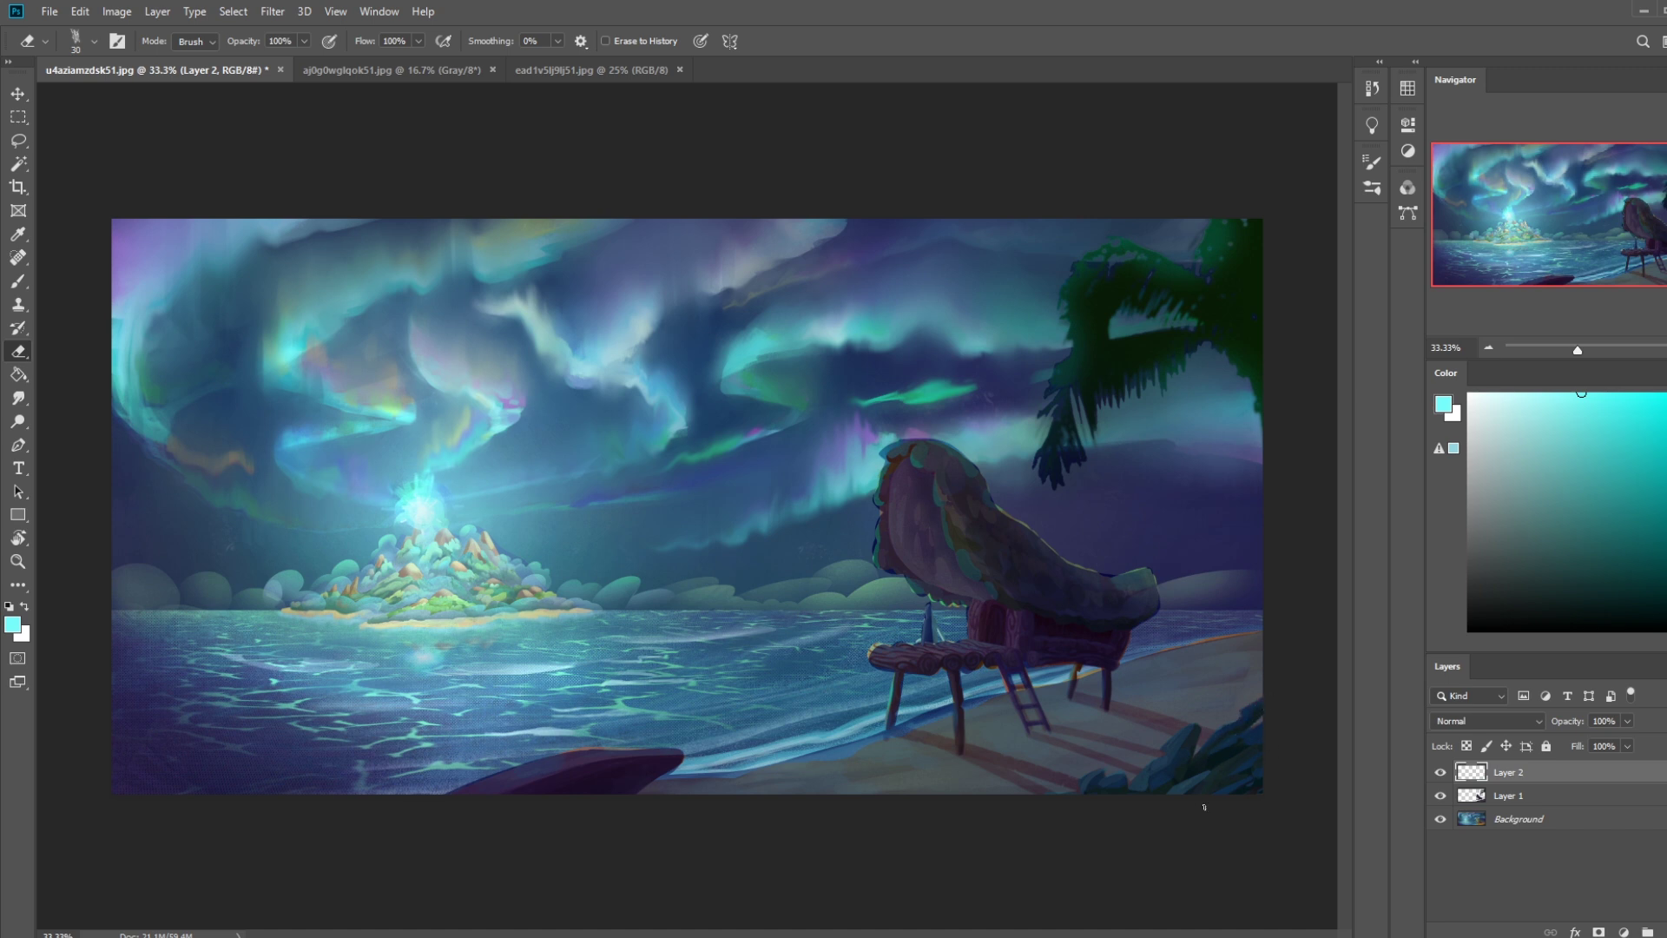
scroll(1259, 777, "up", 1)
scroll(1250, 782, "down", 5)
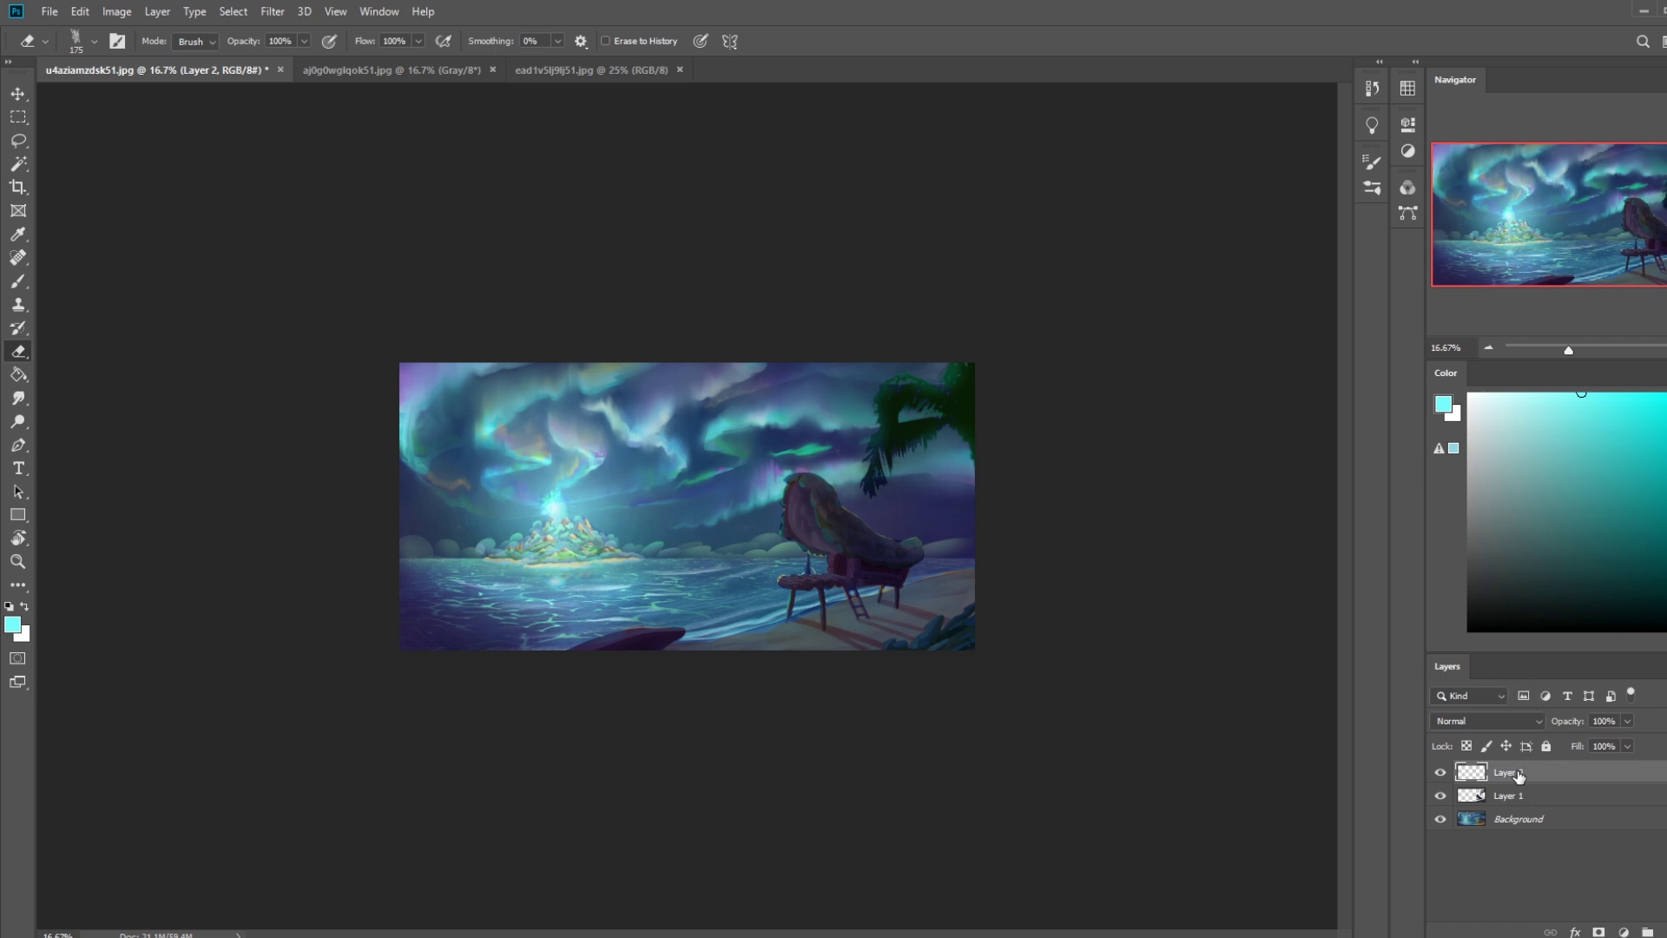
Toggle the visibility of Layer 2 and Layer 1 to compare the painting with and without each layer.
left_click(1441, 772)
left_click(1440, 772)
left_click(1522, 801)
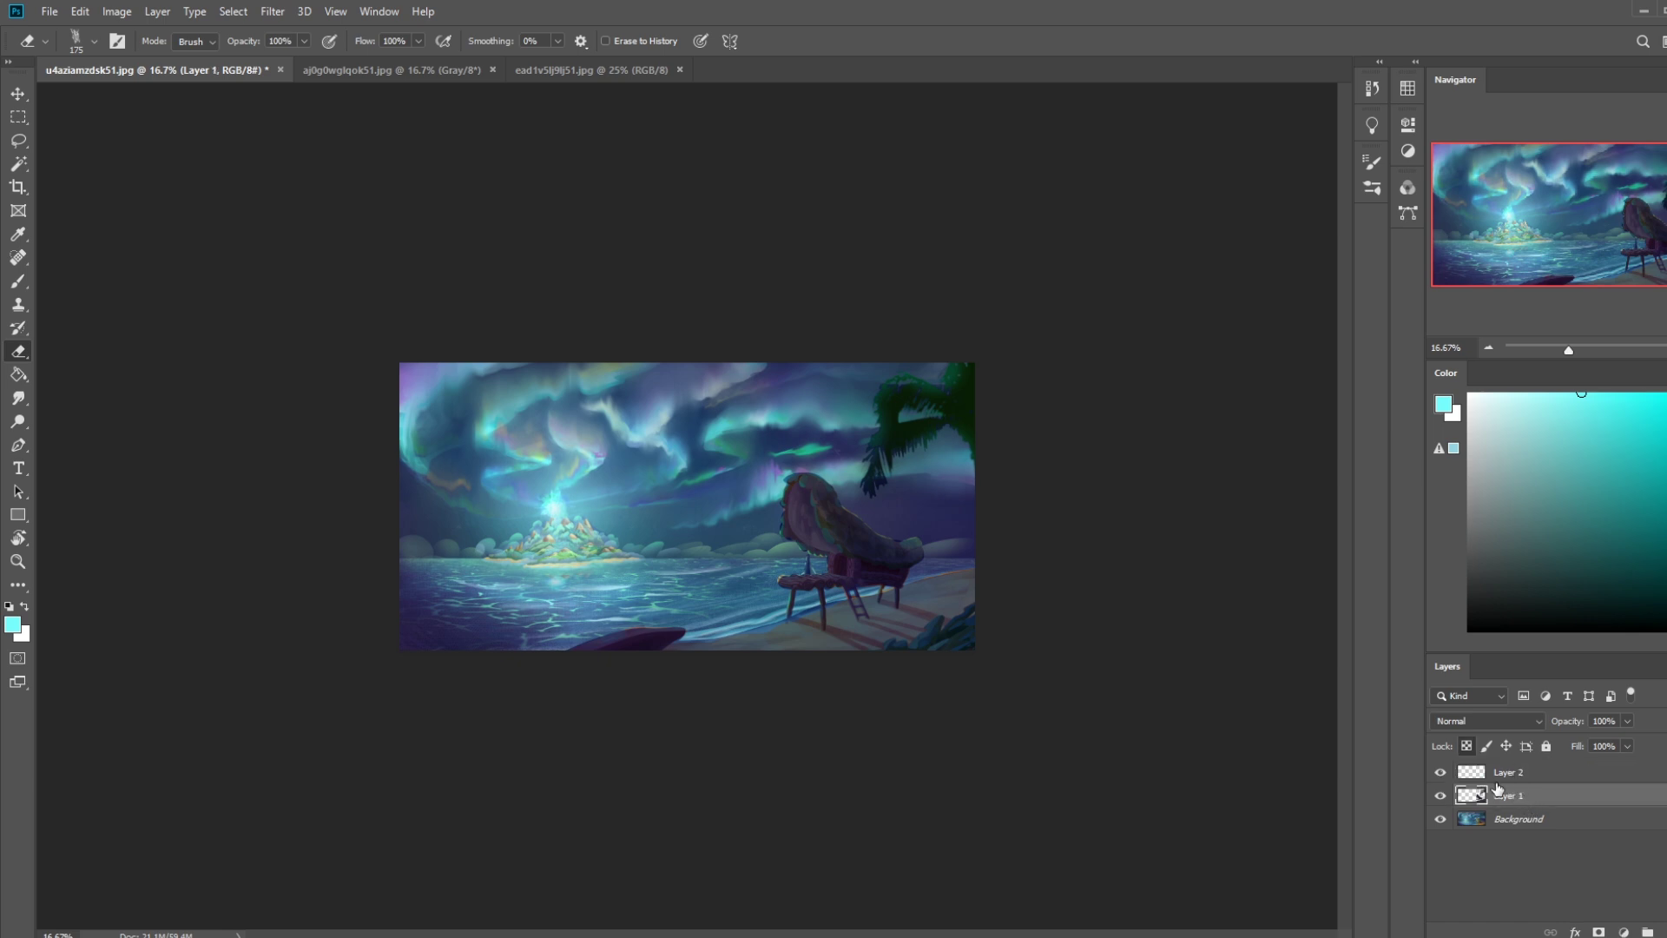
left_click(1440, 795)
left_click(1441, 797)
left_click(1441, 798)
left_click(1439, 797)
left_click(1439, 799)
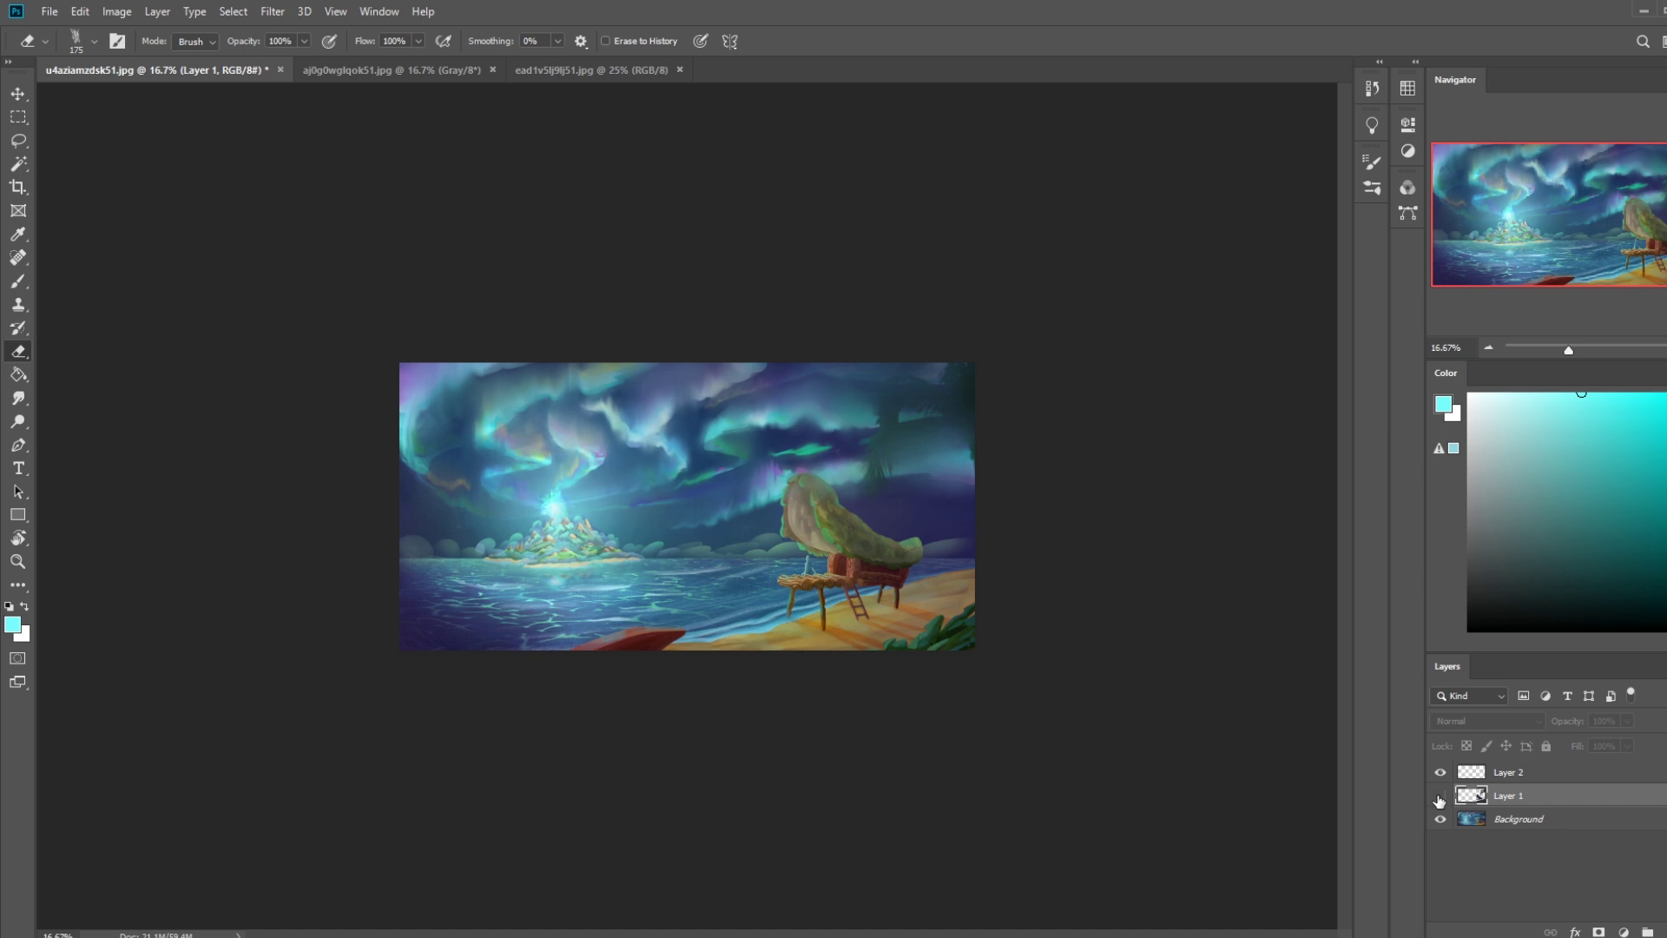
left_click(1439, 797)
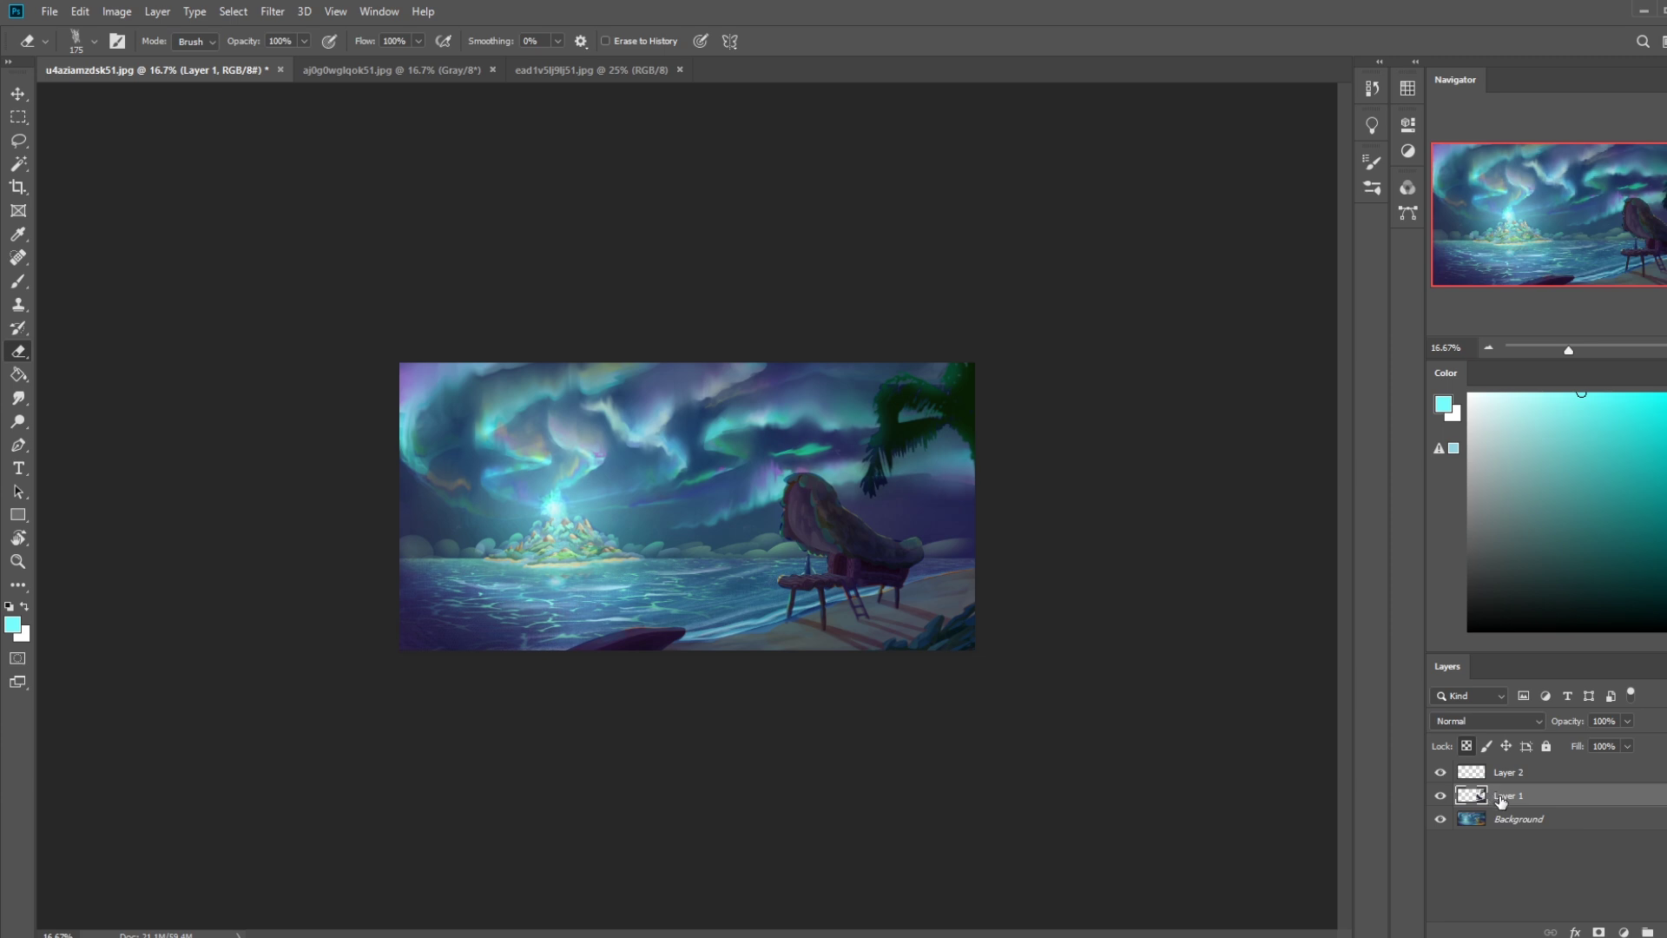
Check Layer 2's effect once more and merge it down into Layer 1.
left_click(1441, 775)
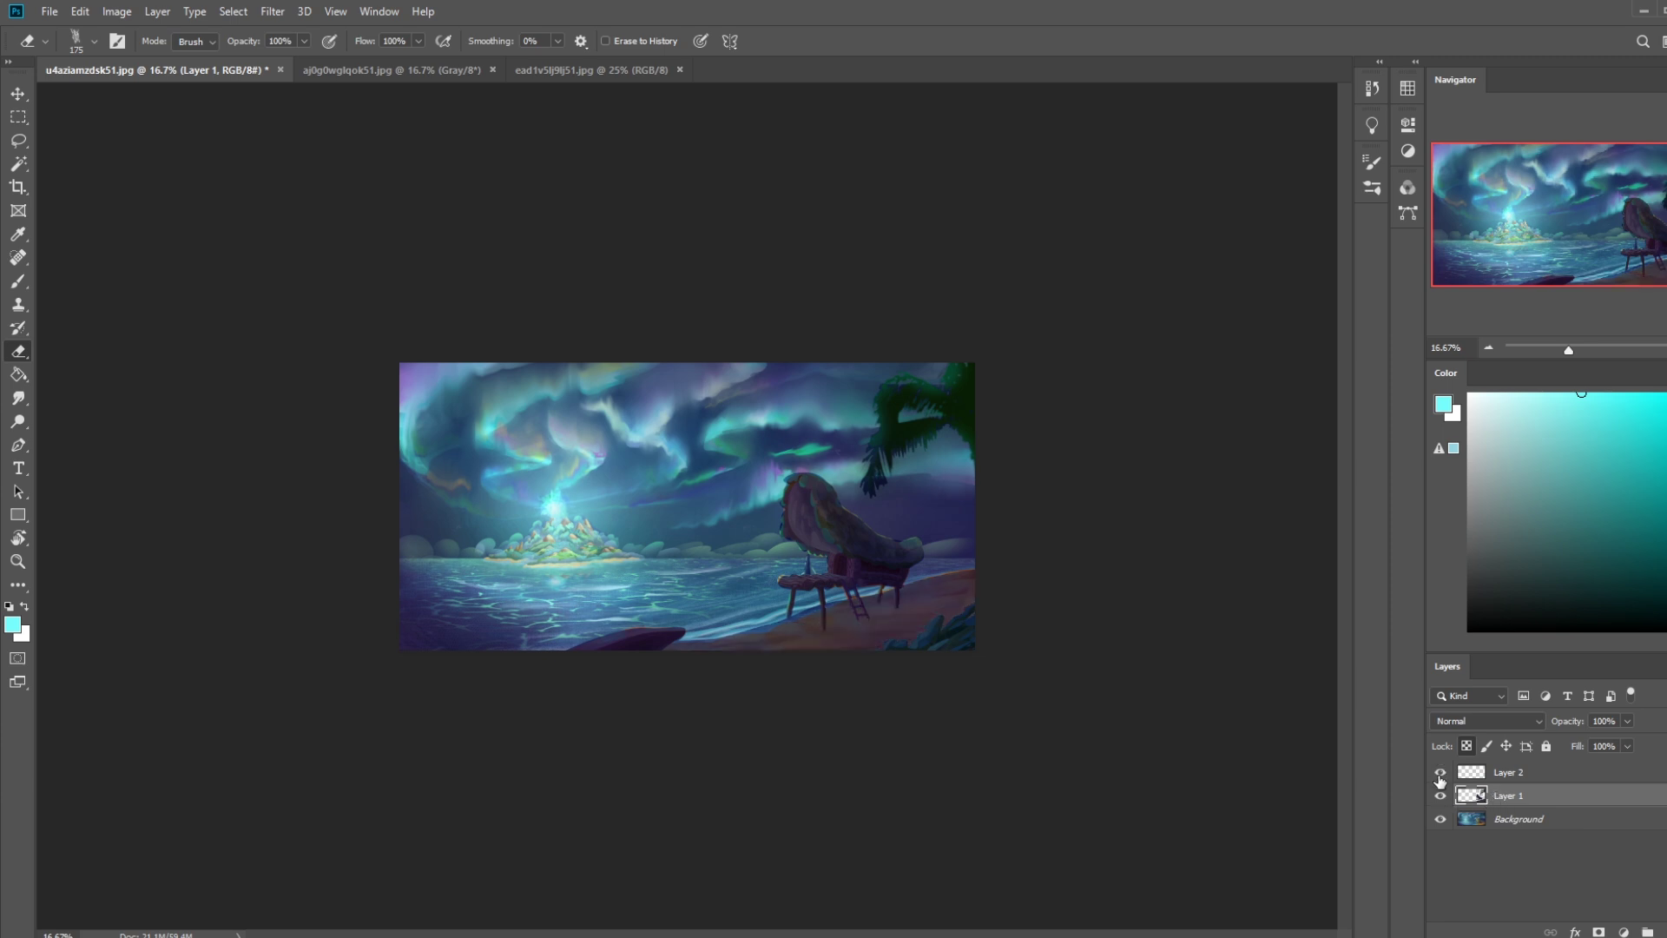
right_click(1518, 774)
left_click(1494, 545)
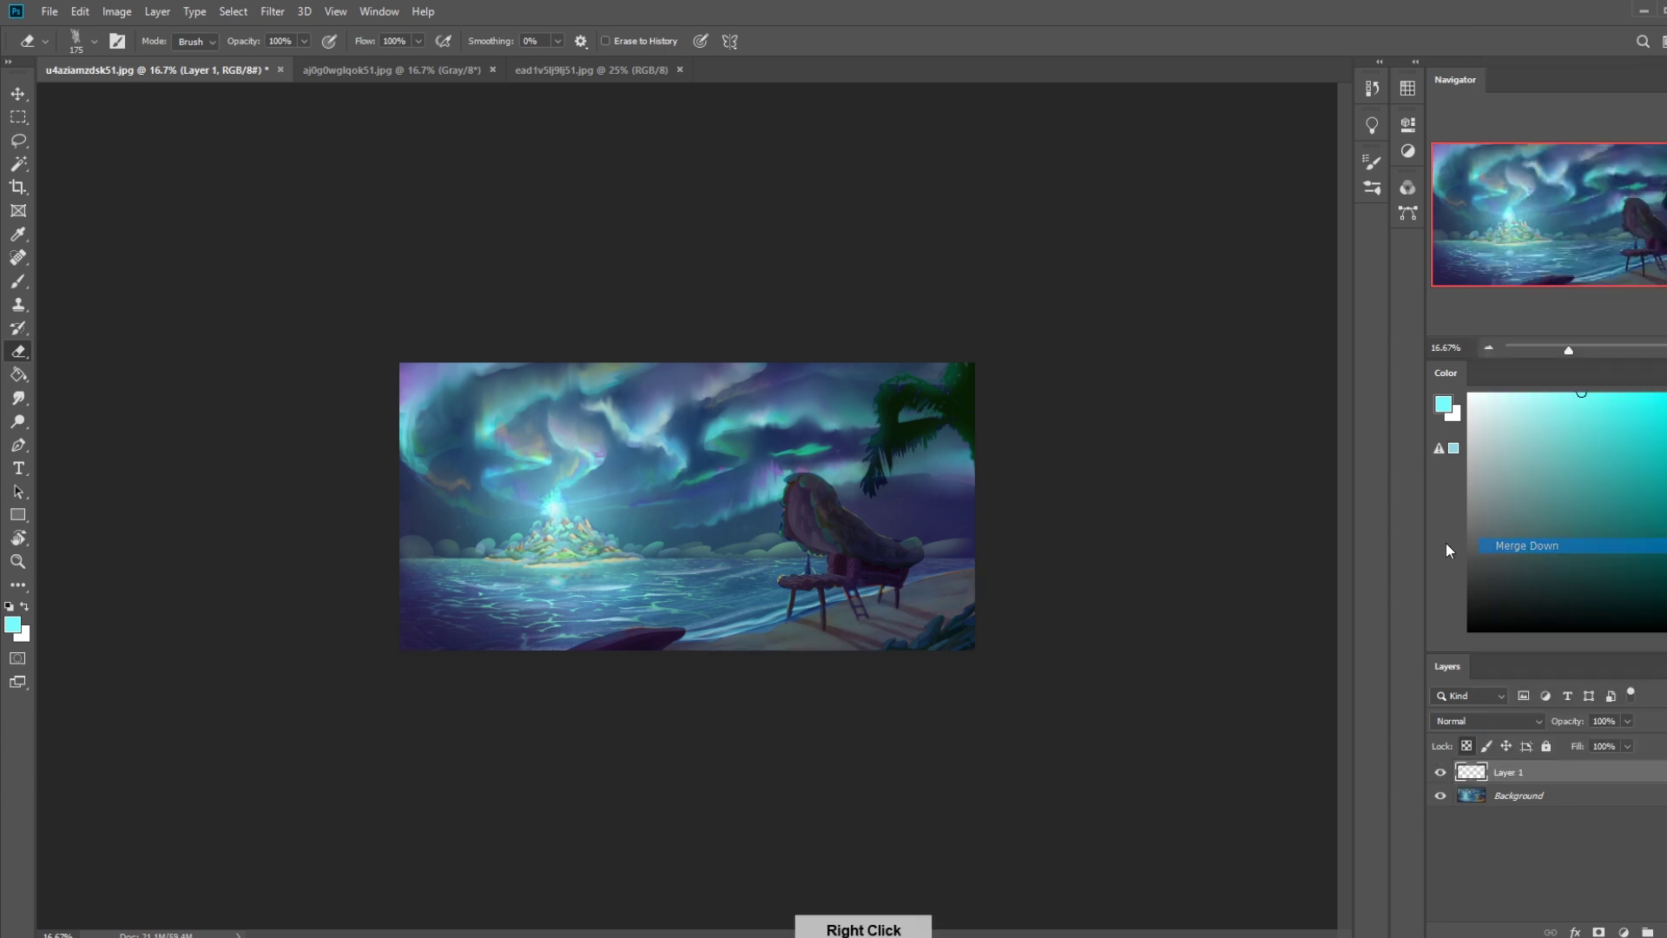
Choose a 30 px sketching brush and sample the dark blue of the sky beside the palm.
key("b")
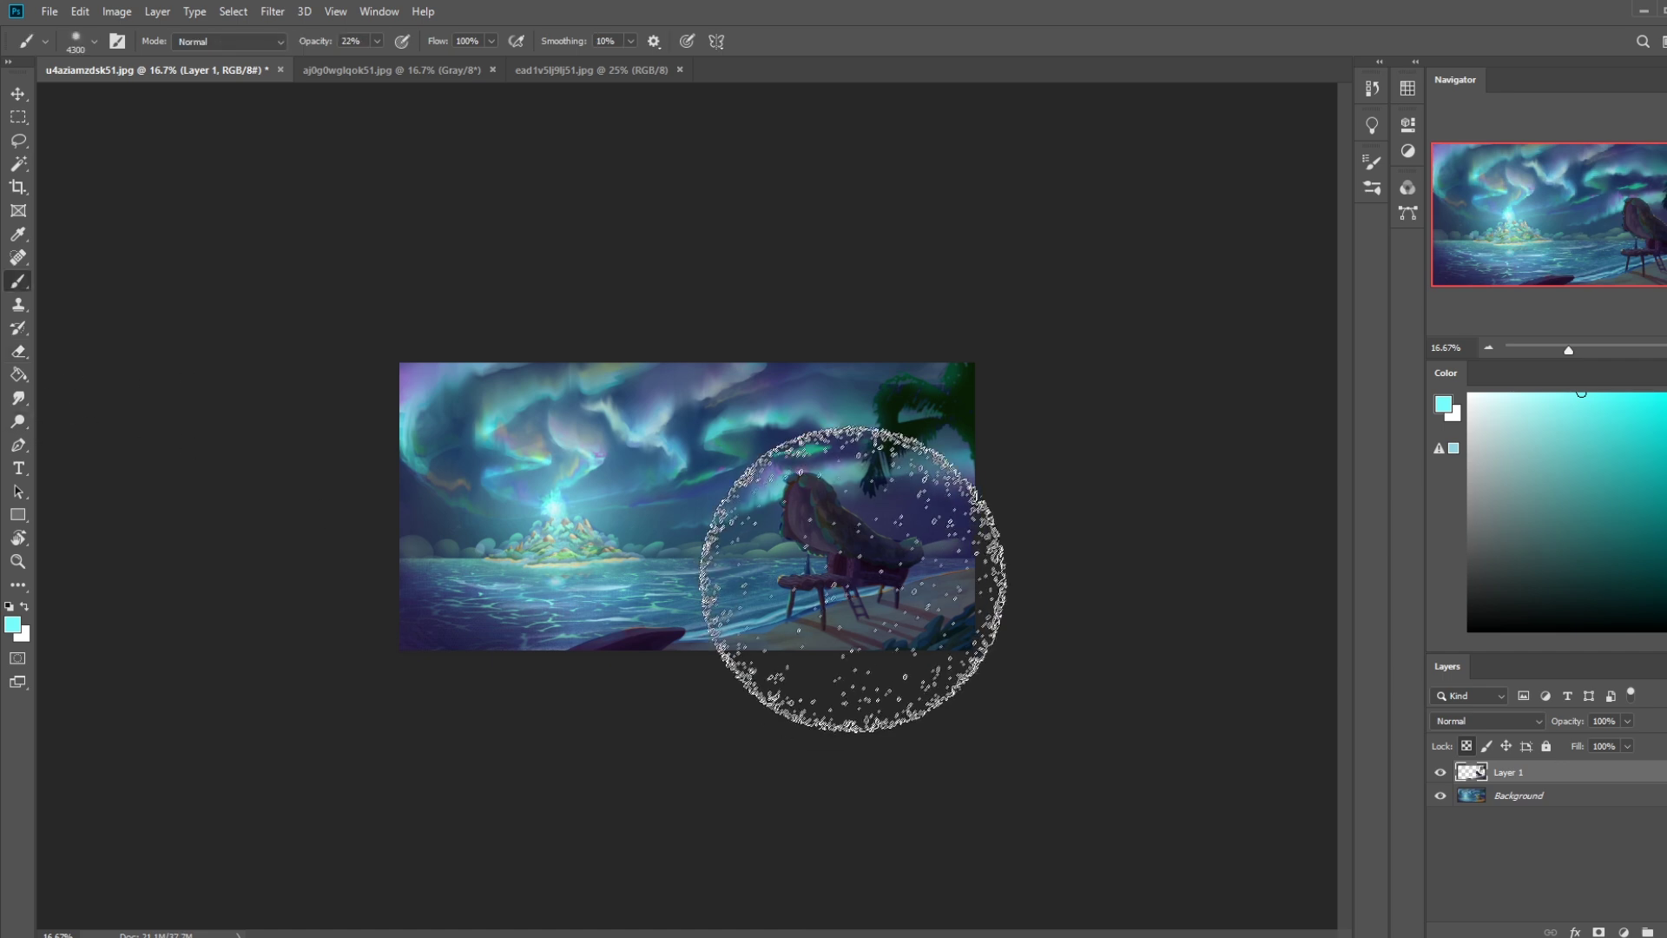
right_click(766, 486)
left_click(860, 694)
key("alt")
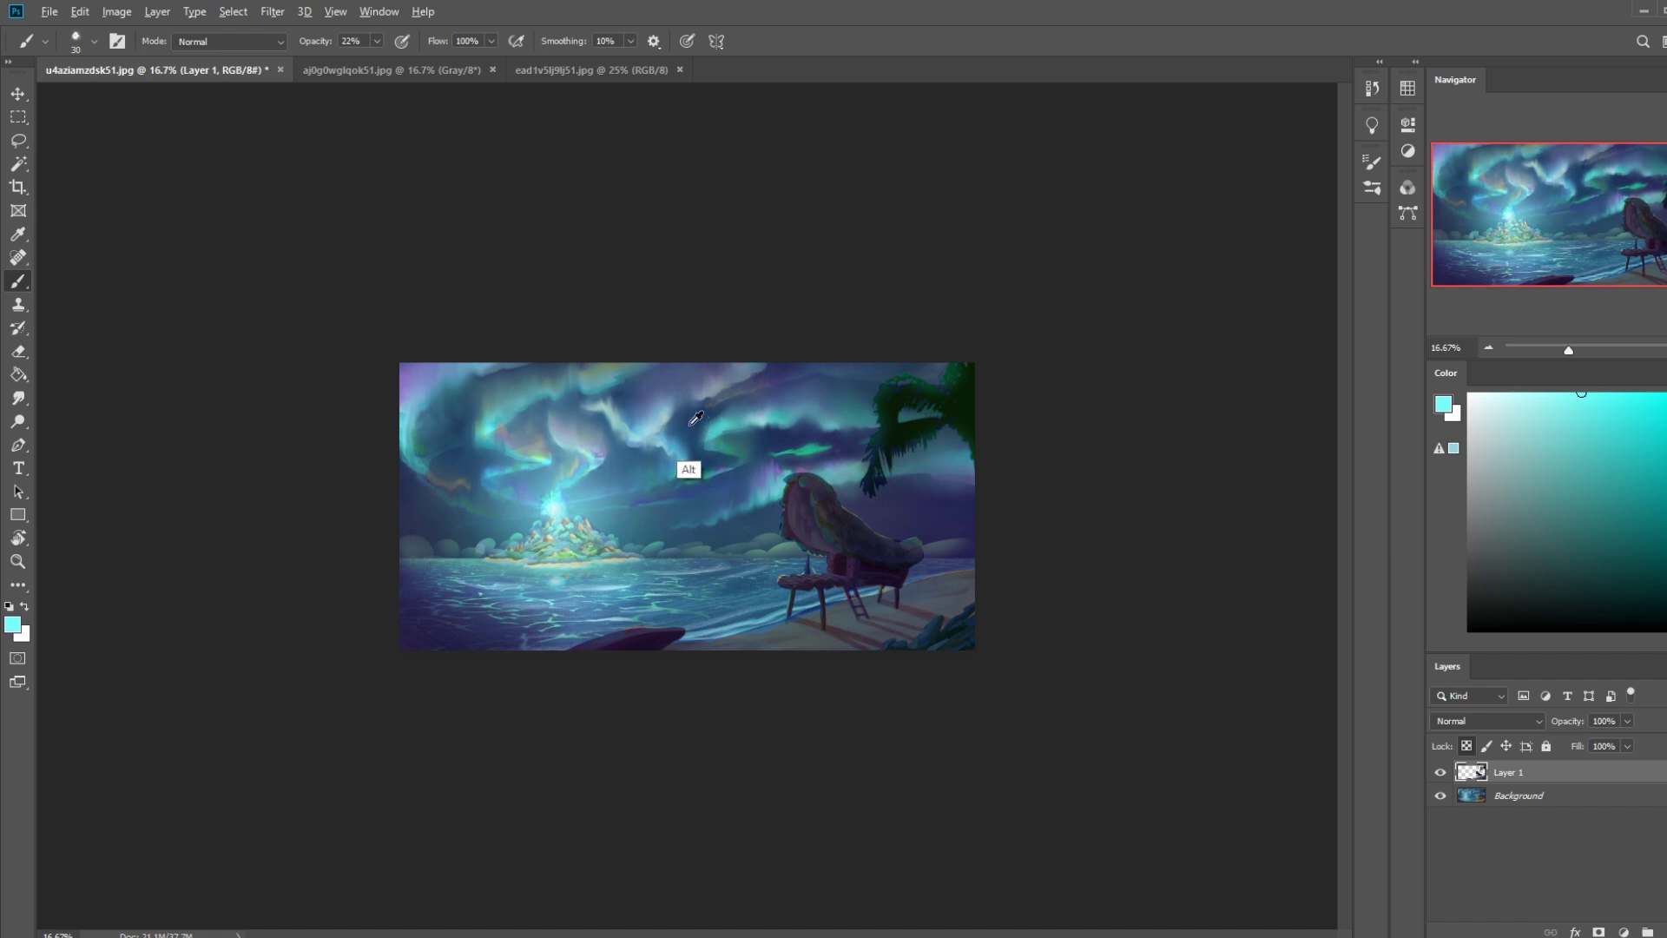
left_click(855, 438, "alt")
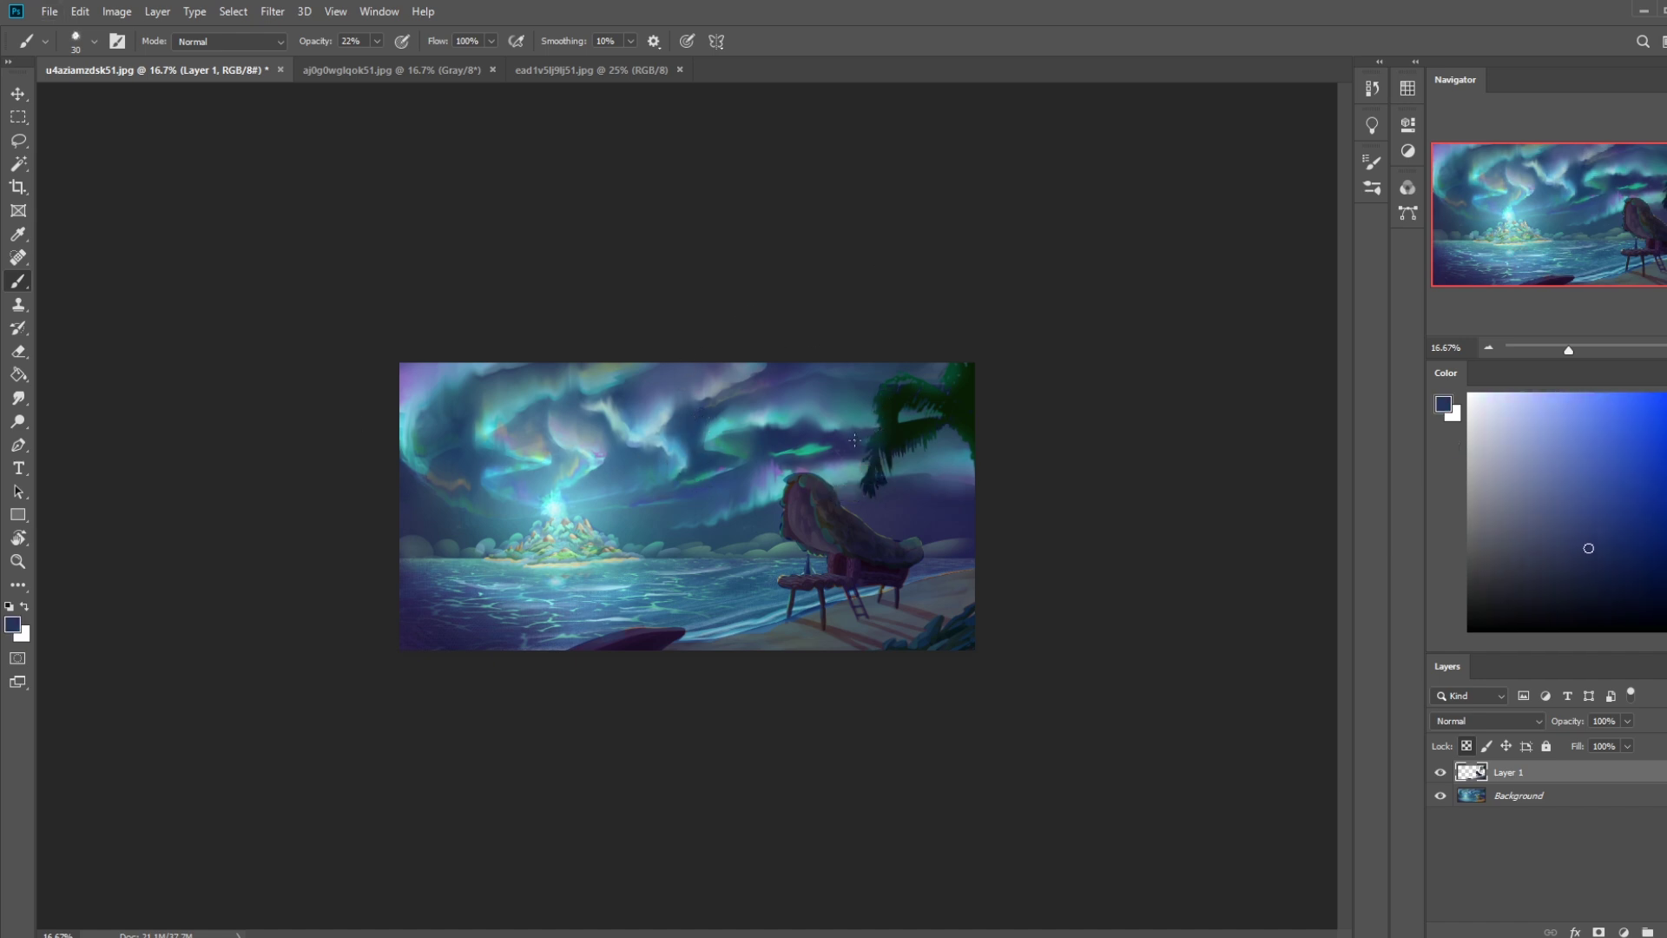
Enlarge the brush, change its blend mode, raise opacity to 100%, and tint the reddish sand shadows and plants blue.
key("bracketright")
key("bracketright")
key("bracketright")
key("bracketright")
key("bracketright")
key("bracketright")
key("bracketright")
left_click(233, 41)
left_click(228, 489)
key("bracketleft")
left_click_drag(376, 41, 554, 49)
left_click(816, 624)
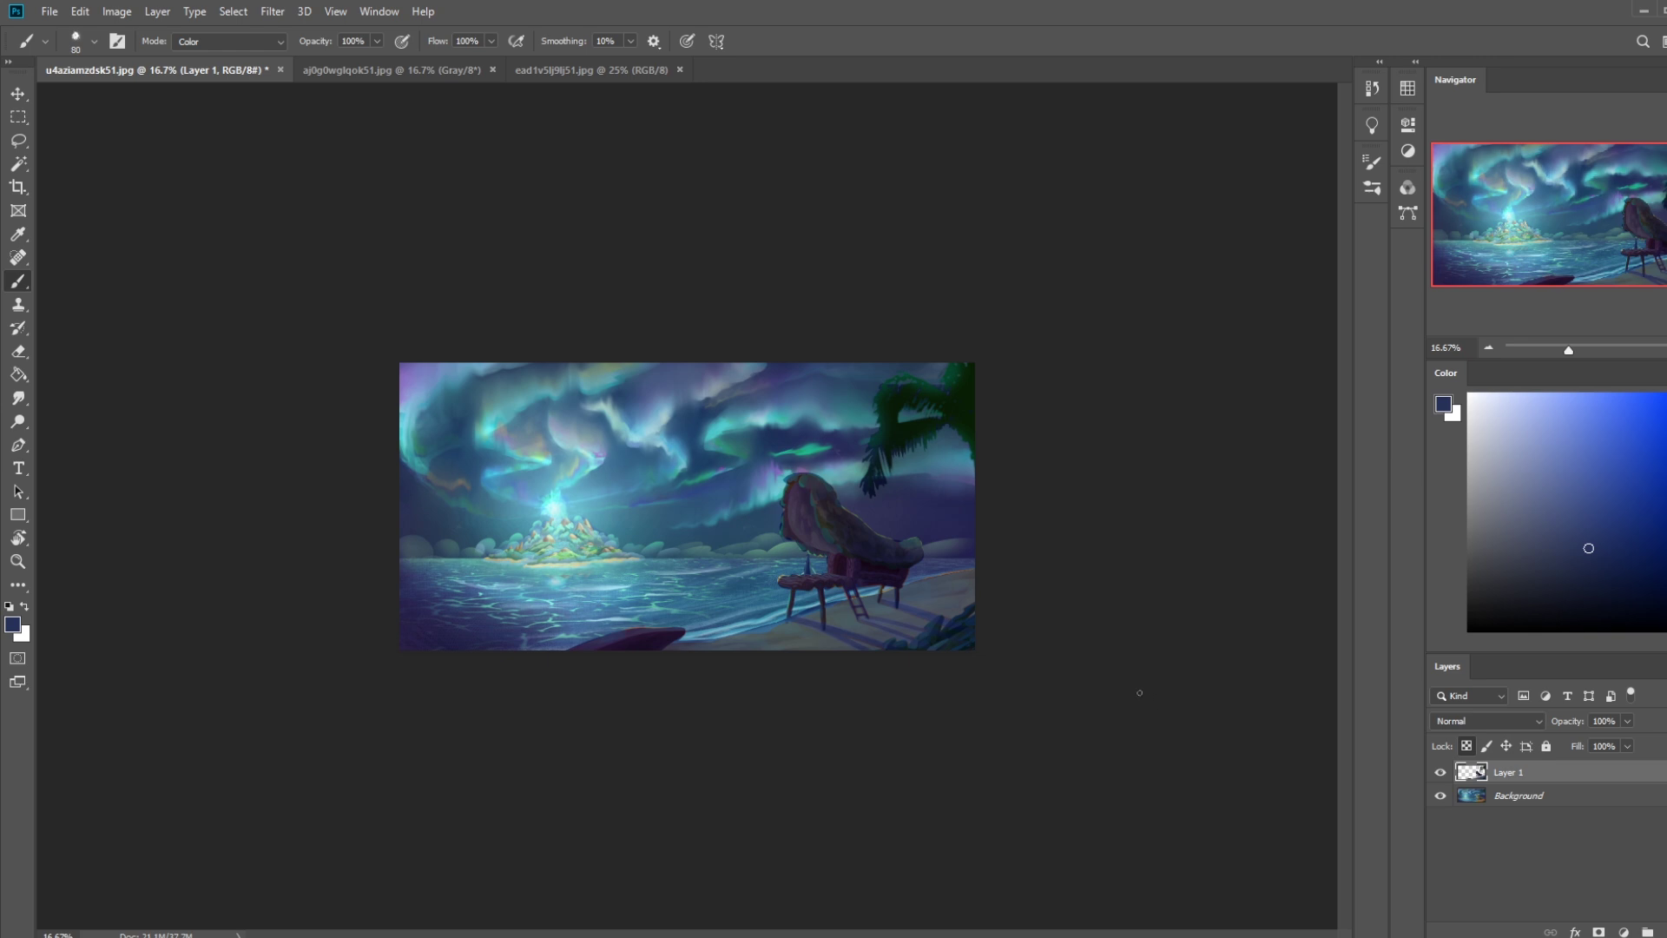
key("m")
right_click(899, 547)
left_click(156, 461)
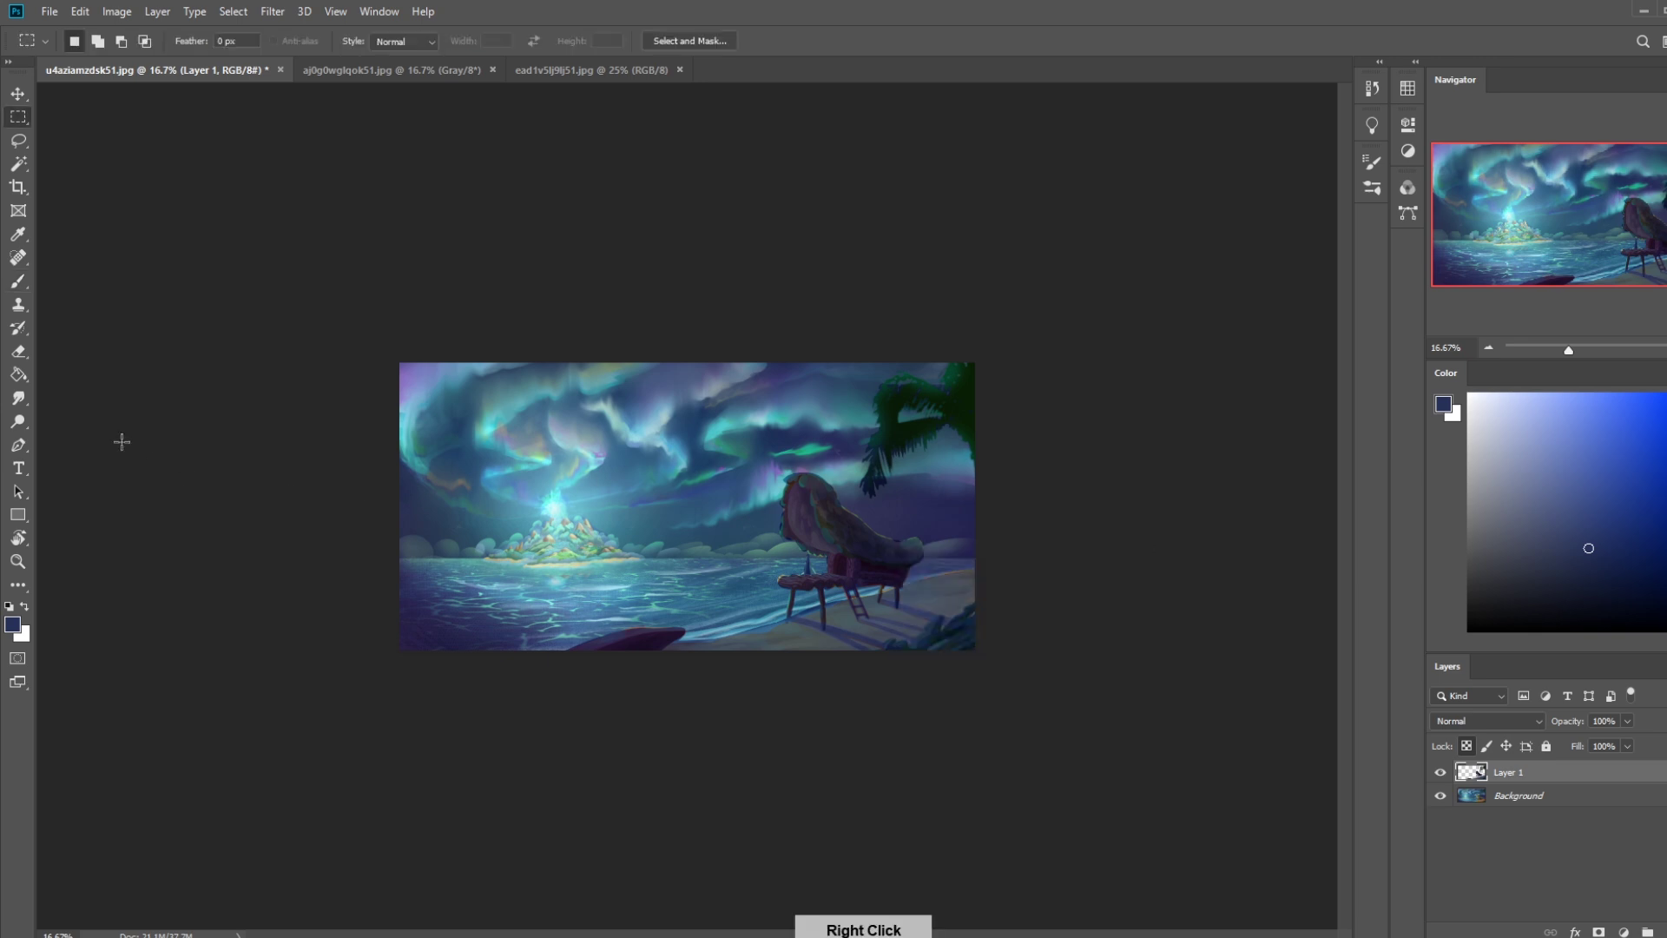
left_click(15, 424)
left_click(97, 436)
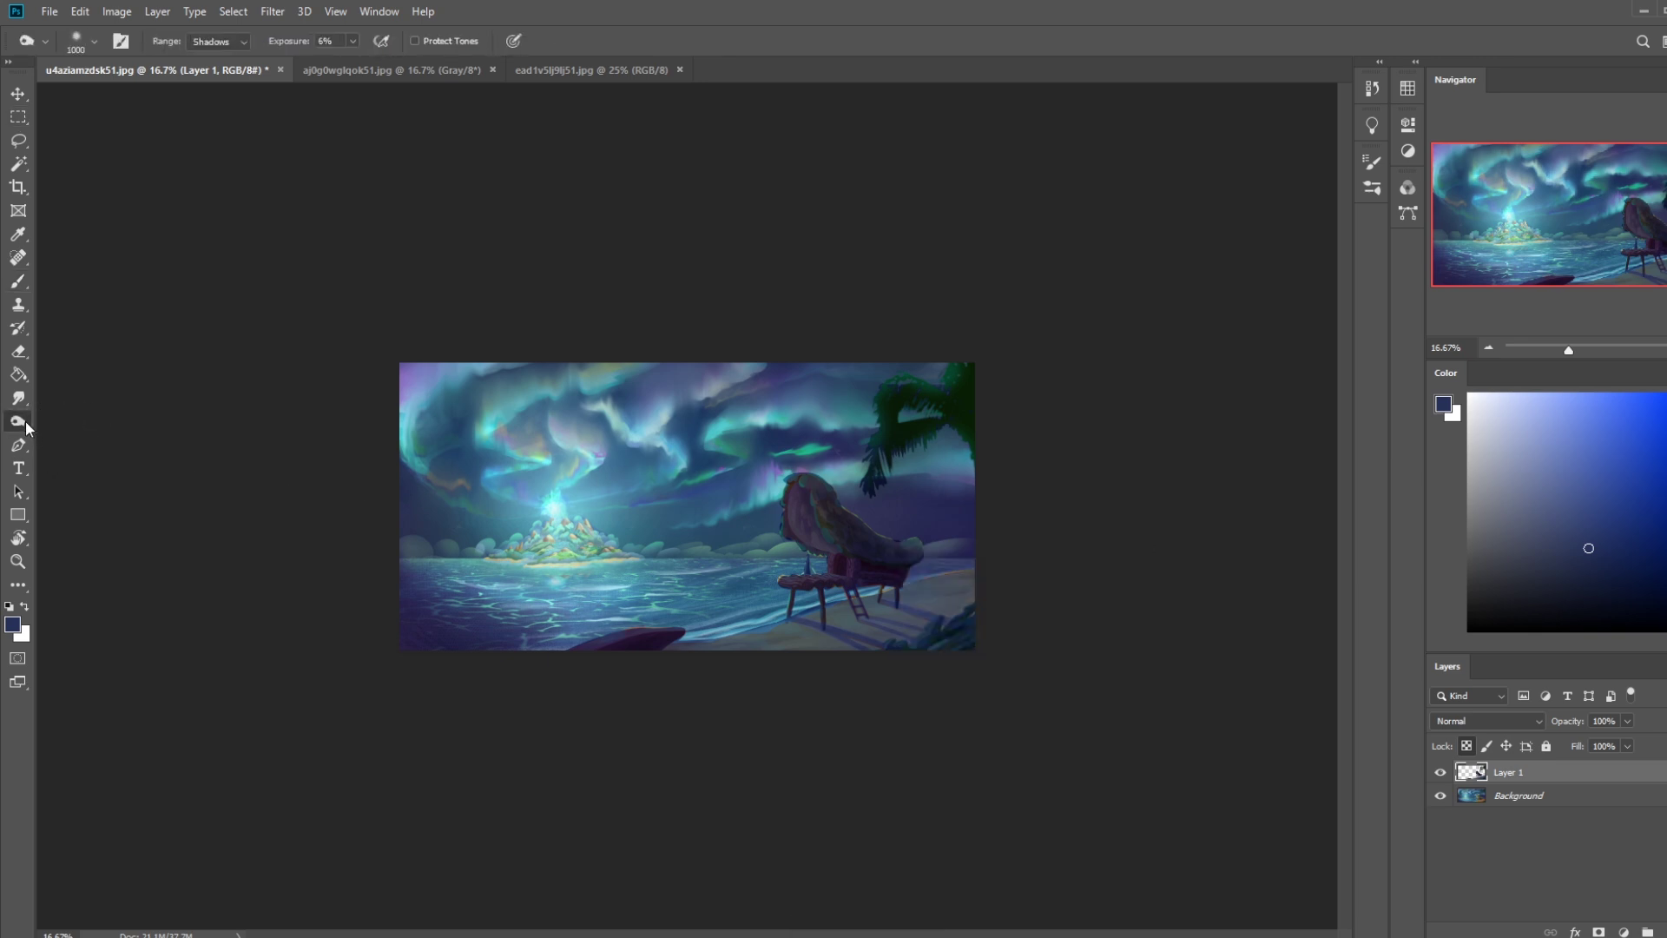
Soften the hut's cast shadows on the sand using the Blur tool at 100% strength, adjusting the brush size.
left_click(17, 398)
left_click(61, 401)
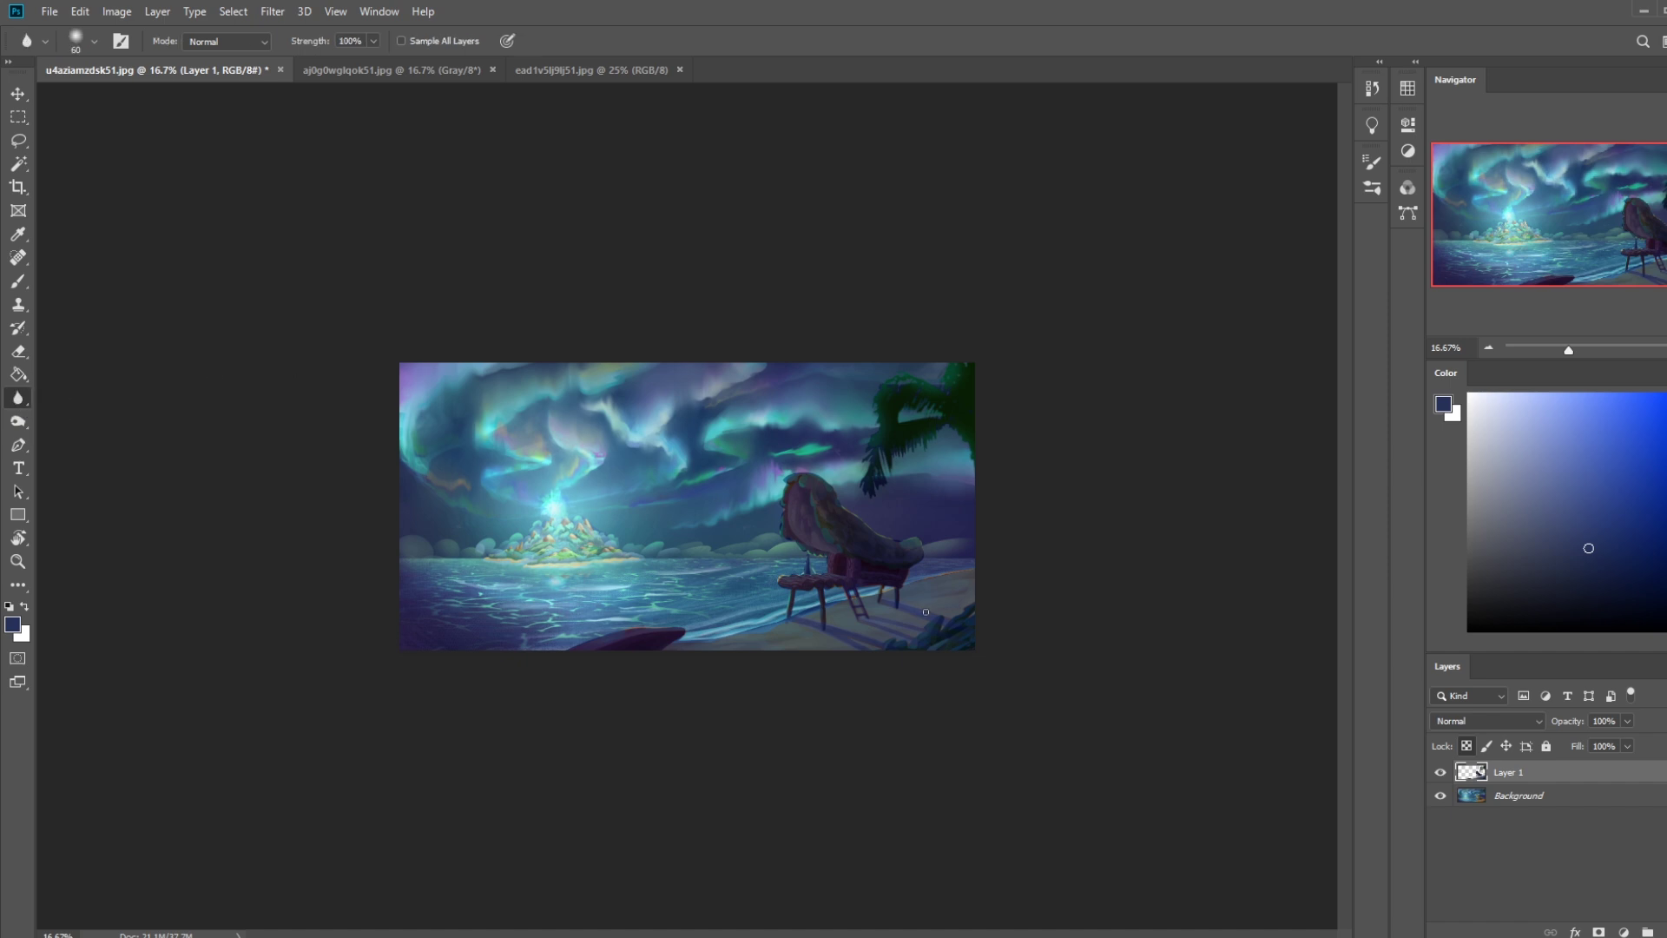
key("bracketright")
key("bracketright")
key("bracketright")
key("bracketleft")
Hide Layer 1, select the Background, and prepare a 150 px dry-oil brush with a blue sampled from the sky.
left_click(1440, 772)
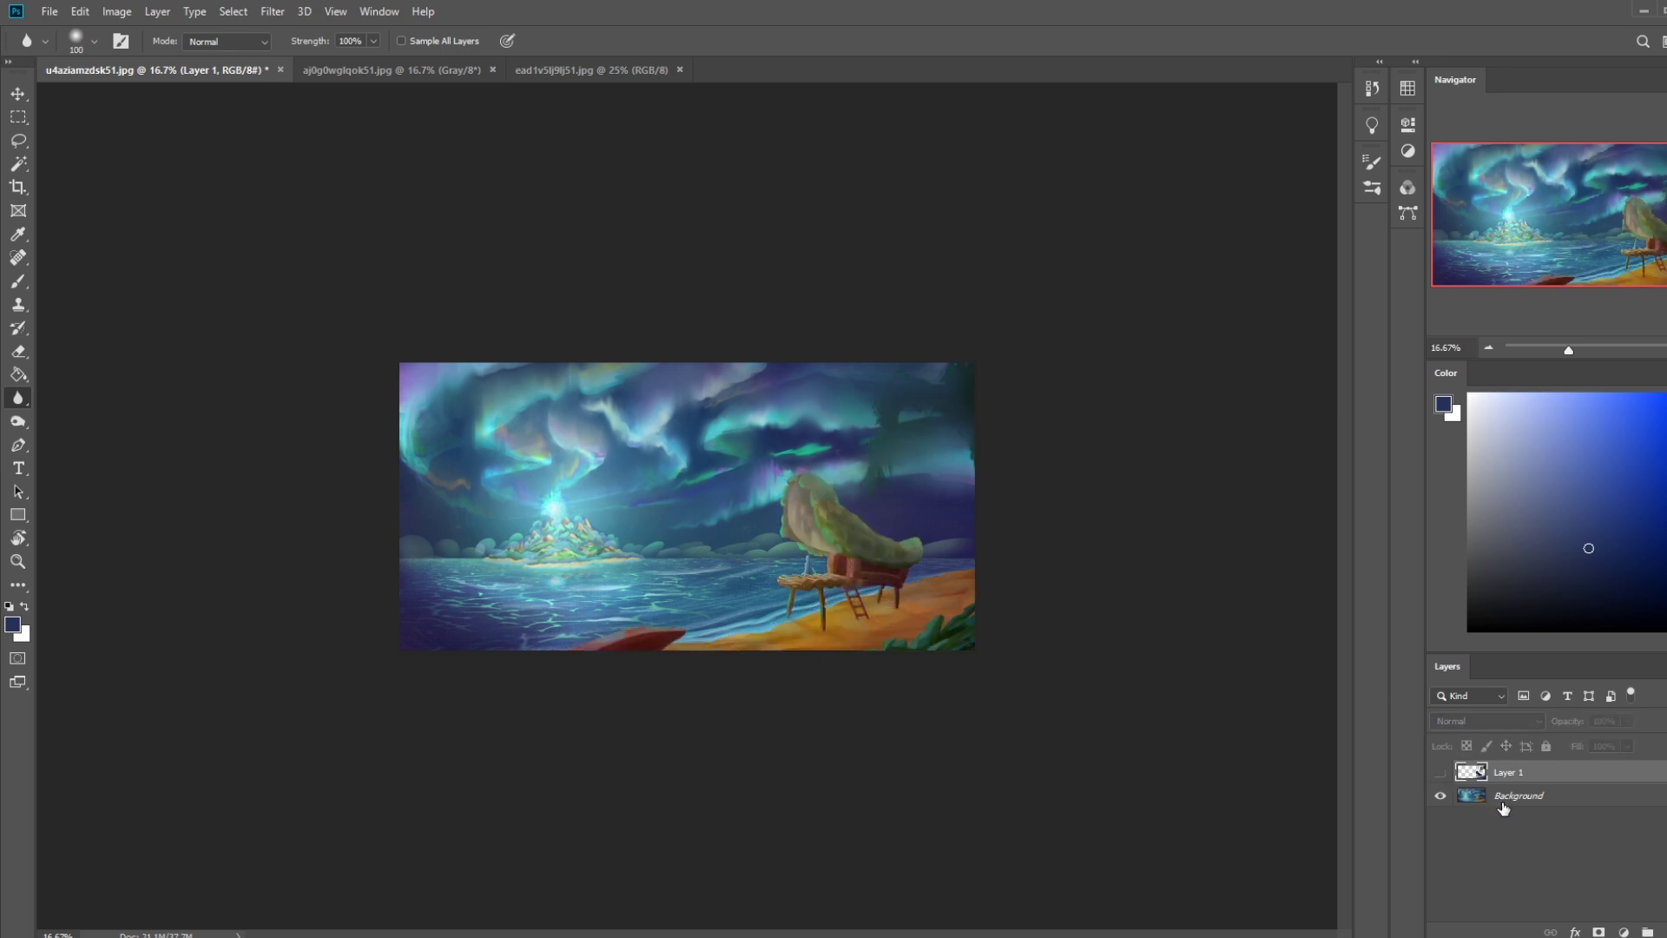
left_click(1515, 803)
key("b")
right_click(849, 487)
left_click(893, 608)
left_click(1082, 195)
left_click(878, 505, "alt")
key("bracketright")
key("bracketright")
Paint over the hut's upper roof on the Background in Normal mode with sampled sky blue and teal.
left_click(246, 43)
left_click(244, 55)
left_click(776, 517, "alt")
left_click_drag(784, 517, 855, 508)
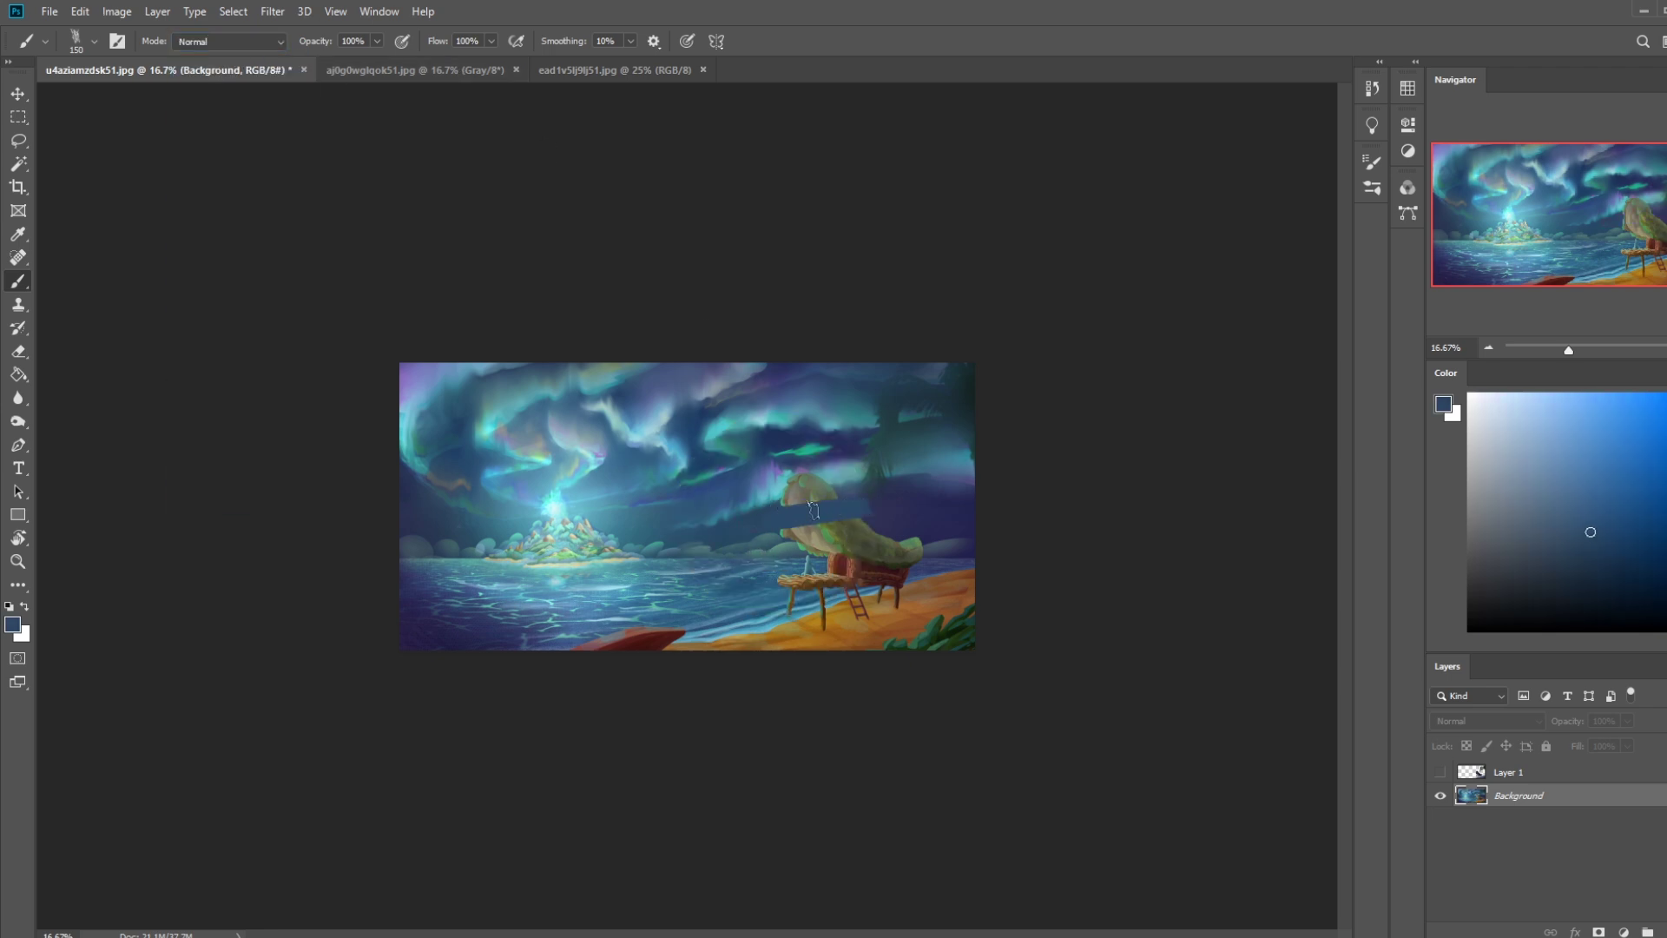
left_click(814, 486, "alt")
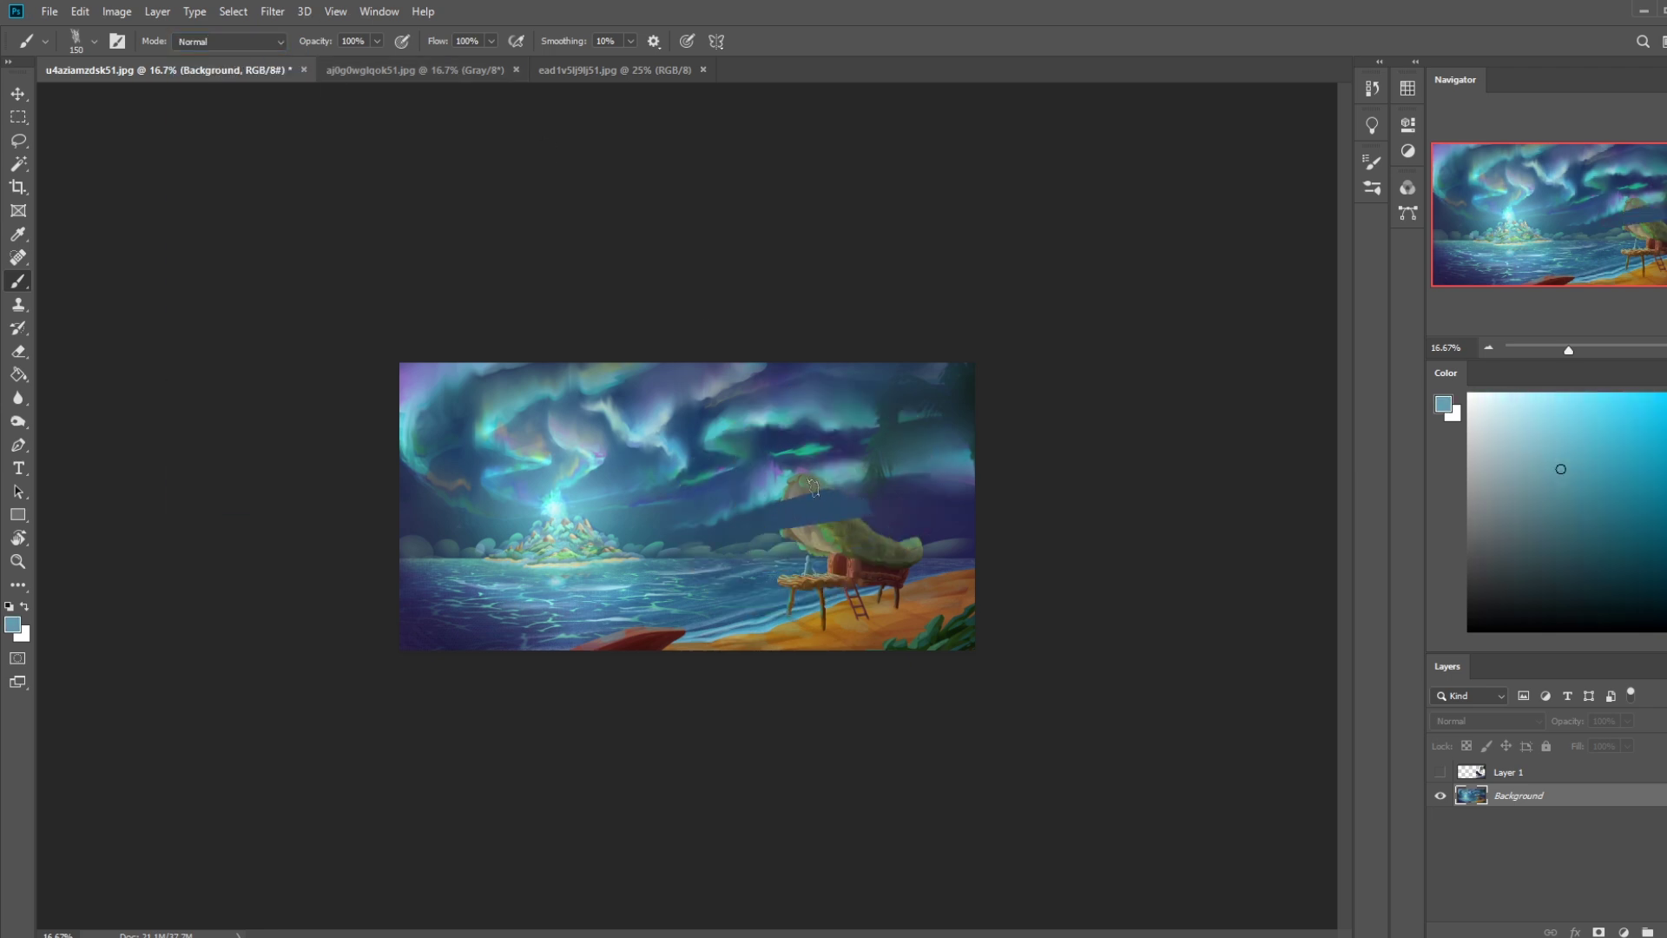
left_click_drag(814, 486, 806, 483)
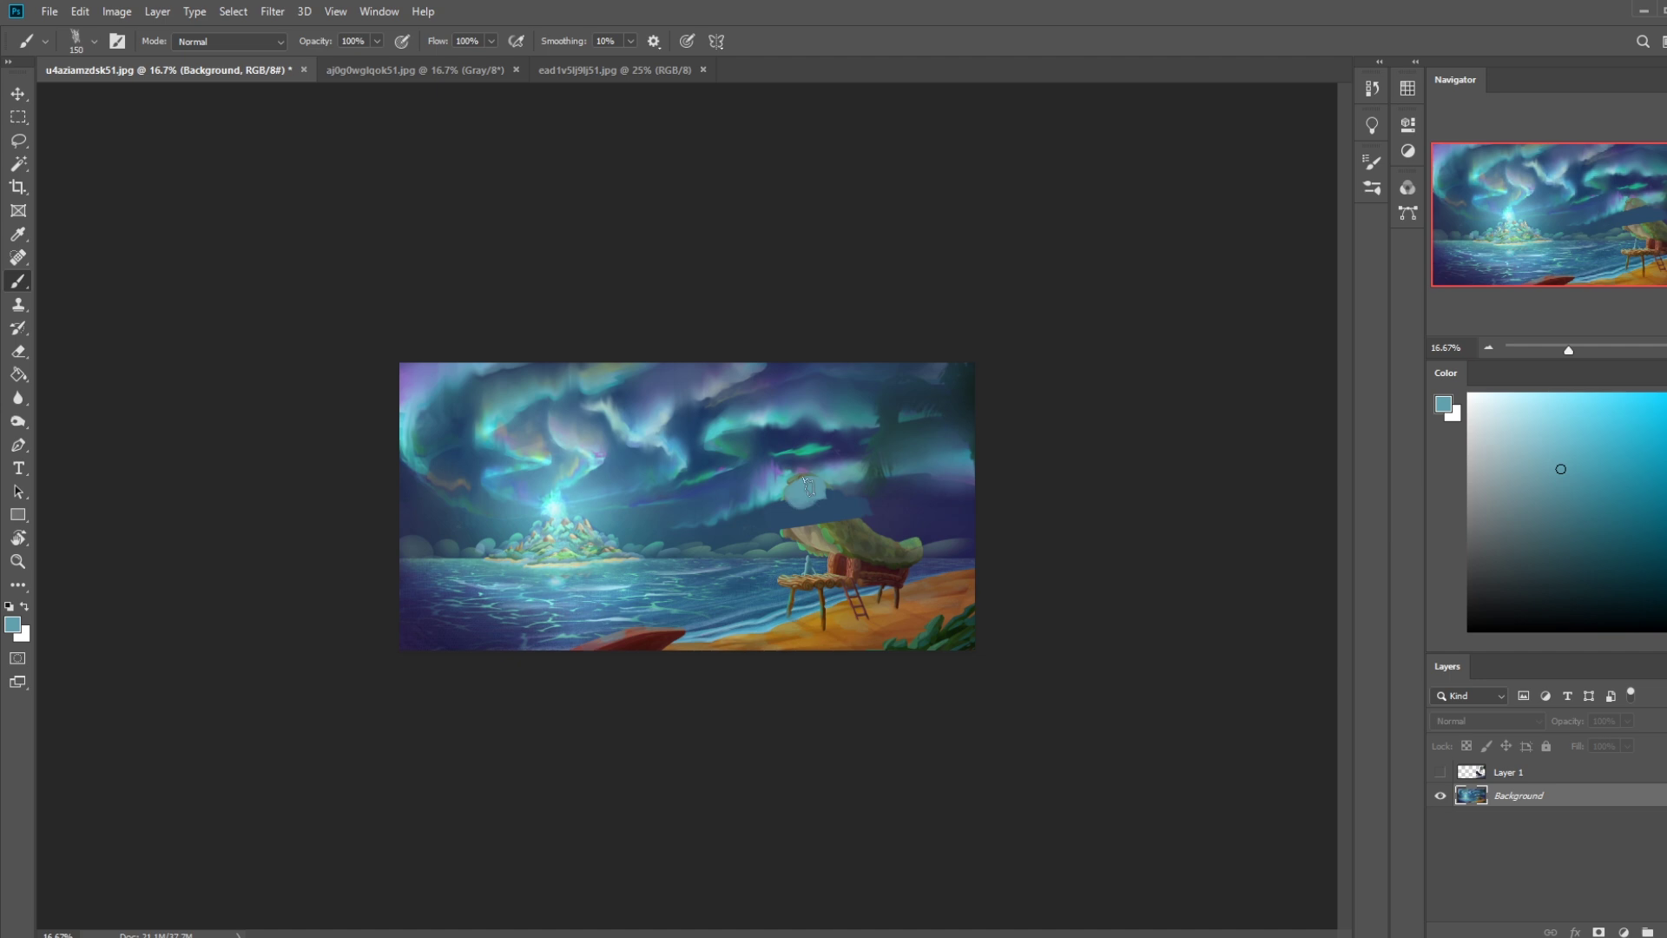
Cover more of the hut's roof with sampled dark sky blues, undoing one stroke, and show Layer 1 again.
left_click(878, 524, "alt")
mouse_move(886, 524)
left_mouse_down()
mouse_move(803, 528)
mouse_move(862, 524)
left_mouse_up()
key("ctrl+z")
left_click(779, 522, "alt")
left_click(889, 571, "alt")
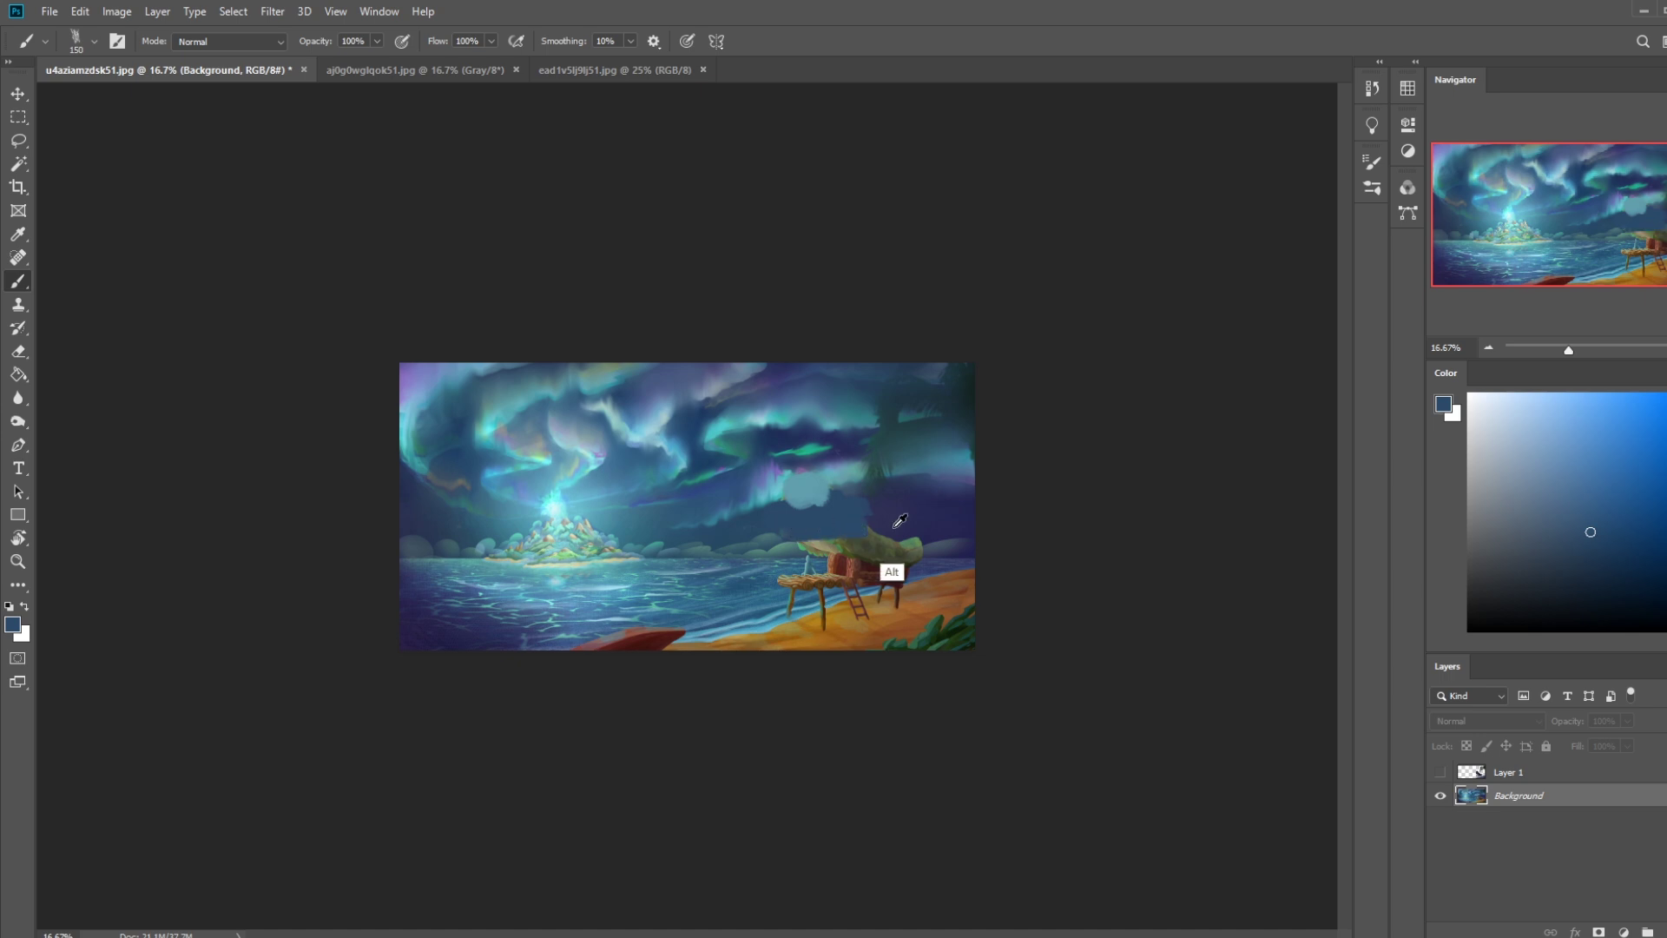
left_click(1440, 772)
Select Layer 1 and load its painted foreground shapes as a selection.
key("ctrl+a")
key("v")
key("ctrl+d")
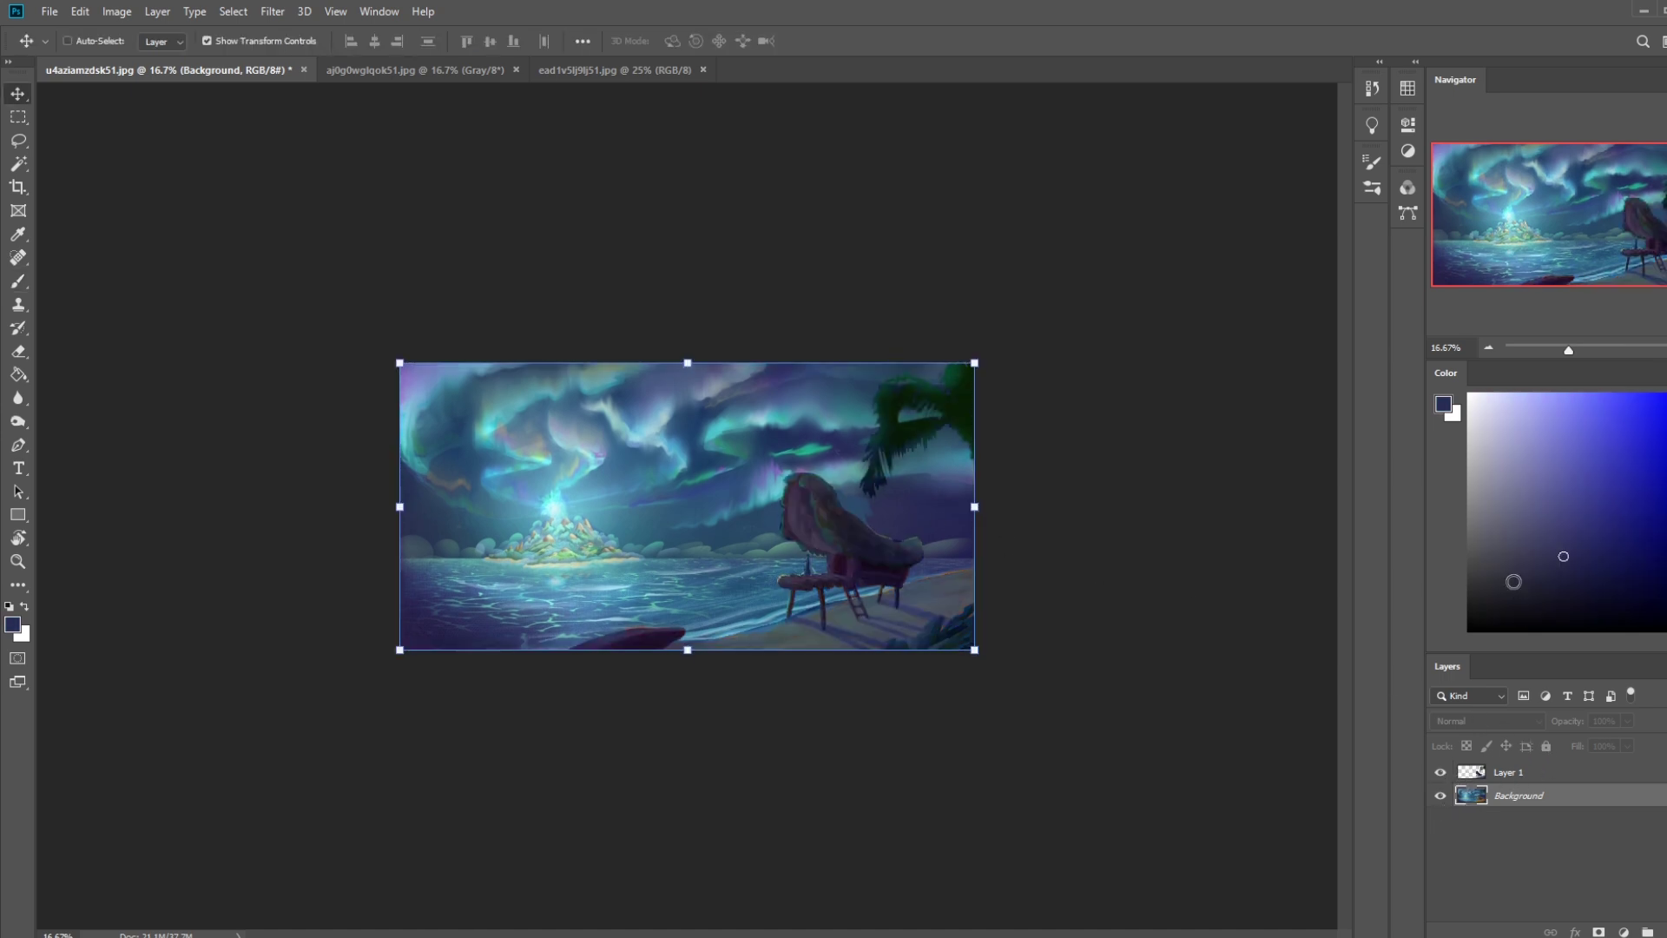
left_click(1531, 776)
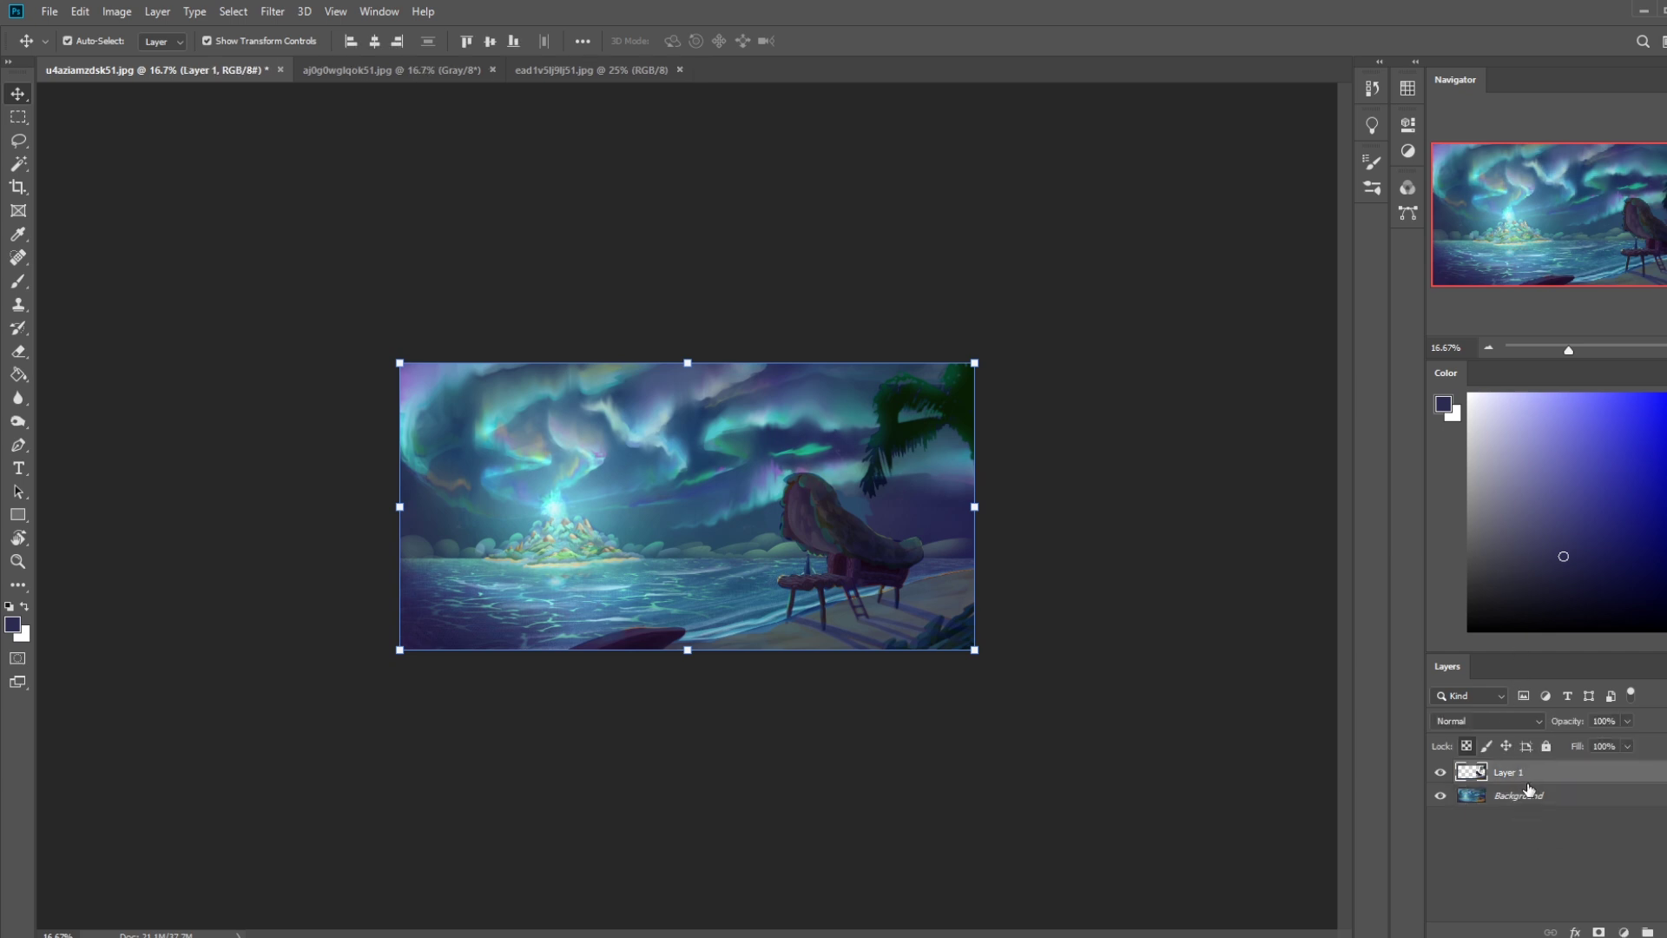
left_click(1459, 773, "ctrl")
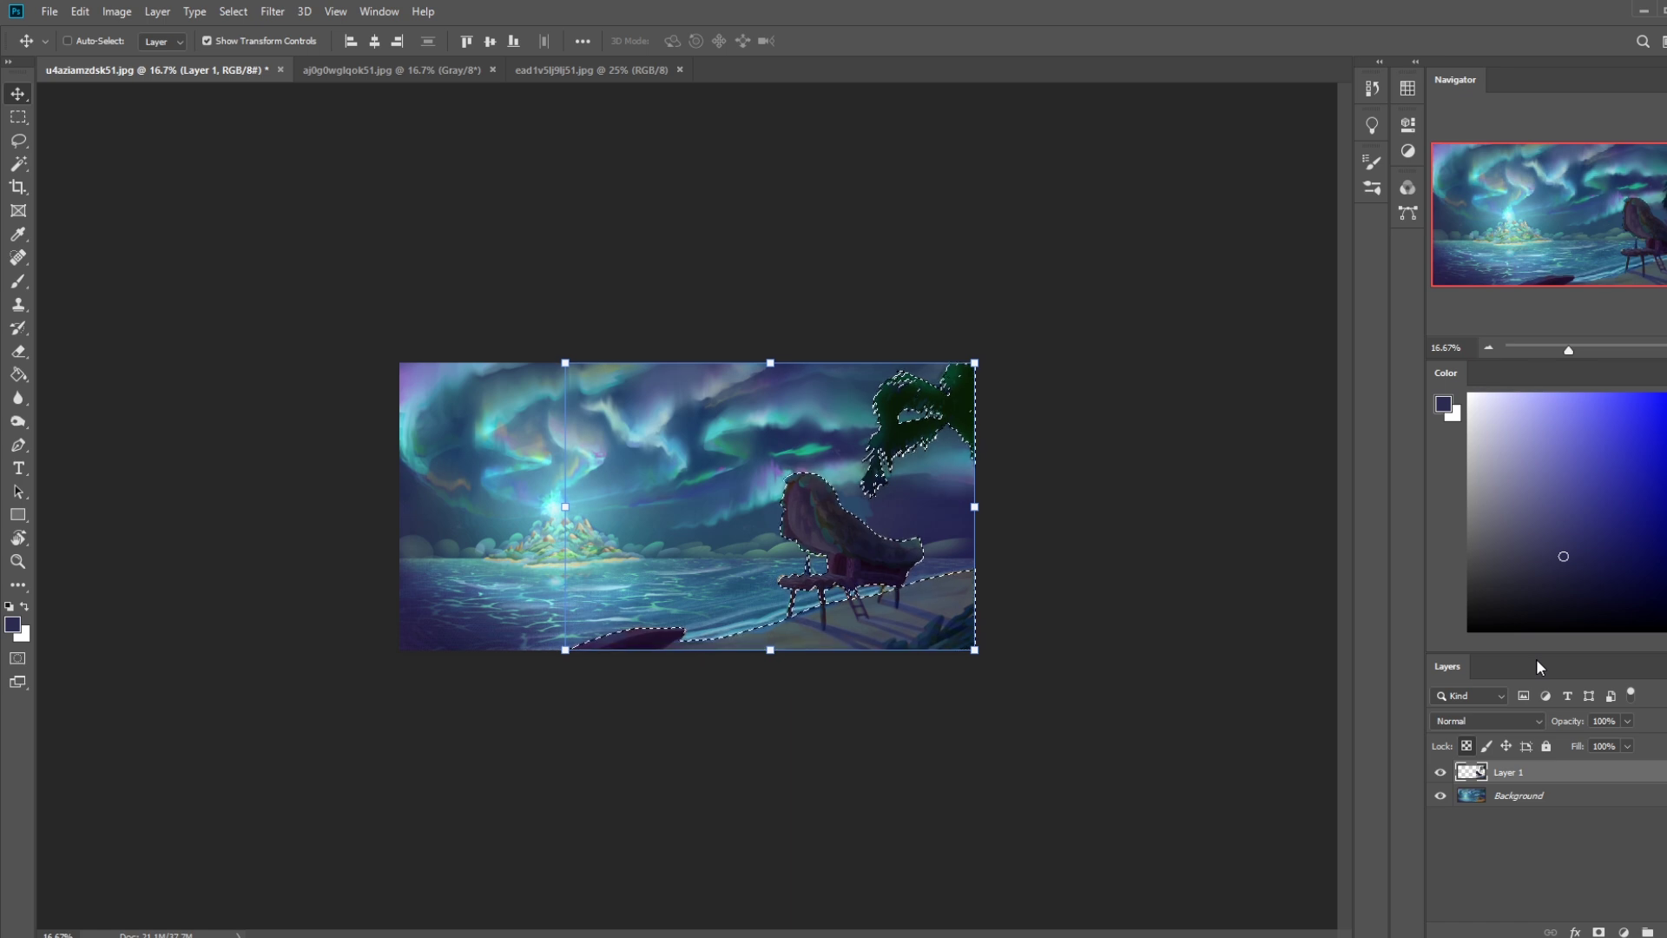
Hide Layer 1 and paint over the palm remnants in the Background's upper-right sky with sampled teal and dark blue.
left_click(1441, 772)
left_click(1476, 795)
key("ctrl+d")
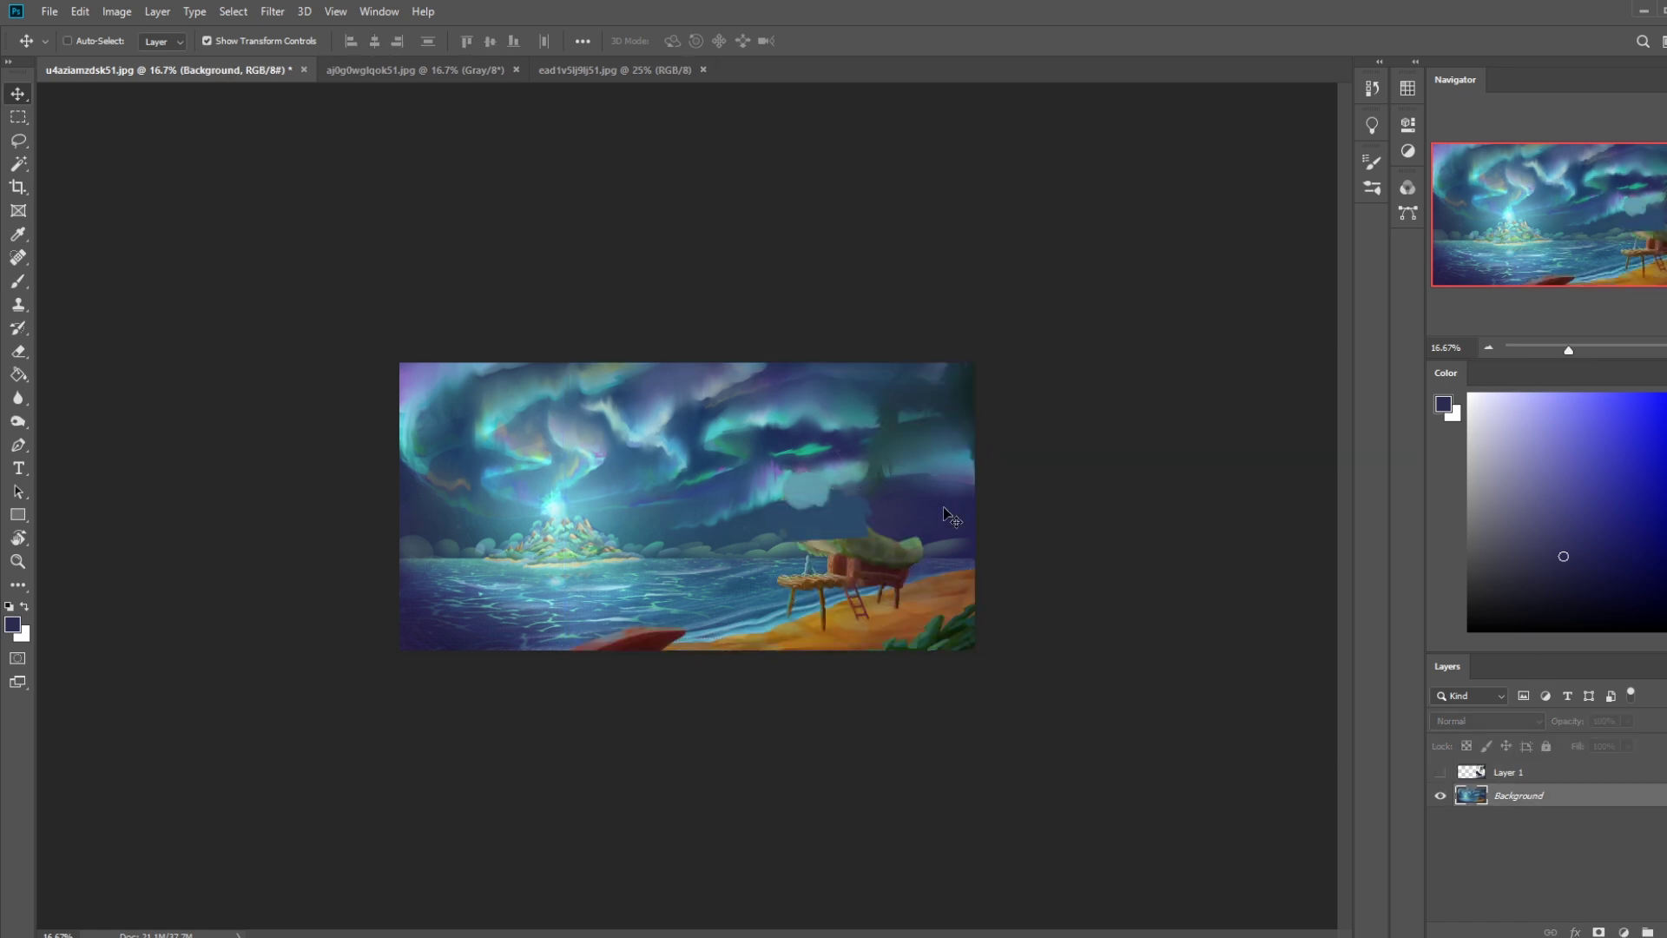
key("b")
left_click(916, 400, "alt")
mouse_move(877, 417)
left_mouse_down()
mouse_move(965, 402)
mouse_move(875, 391)
mouse_move(931, 370)
left_mouse_up()
left_click(856, 438, "alt")
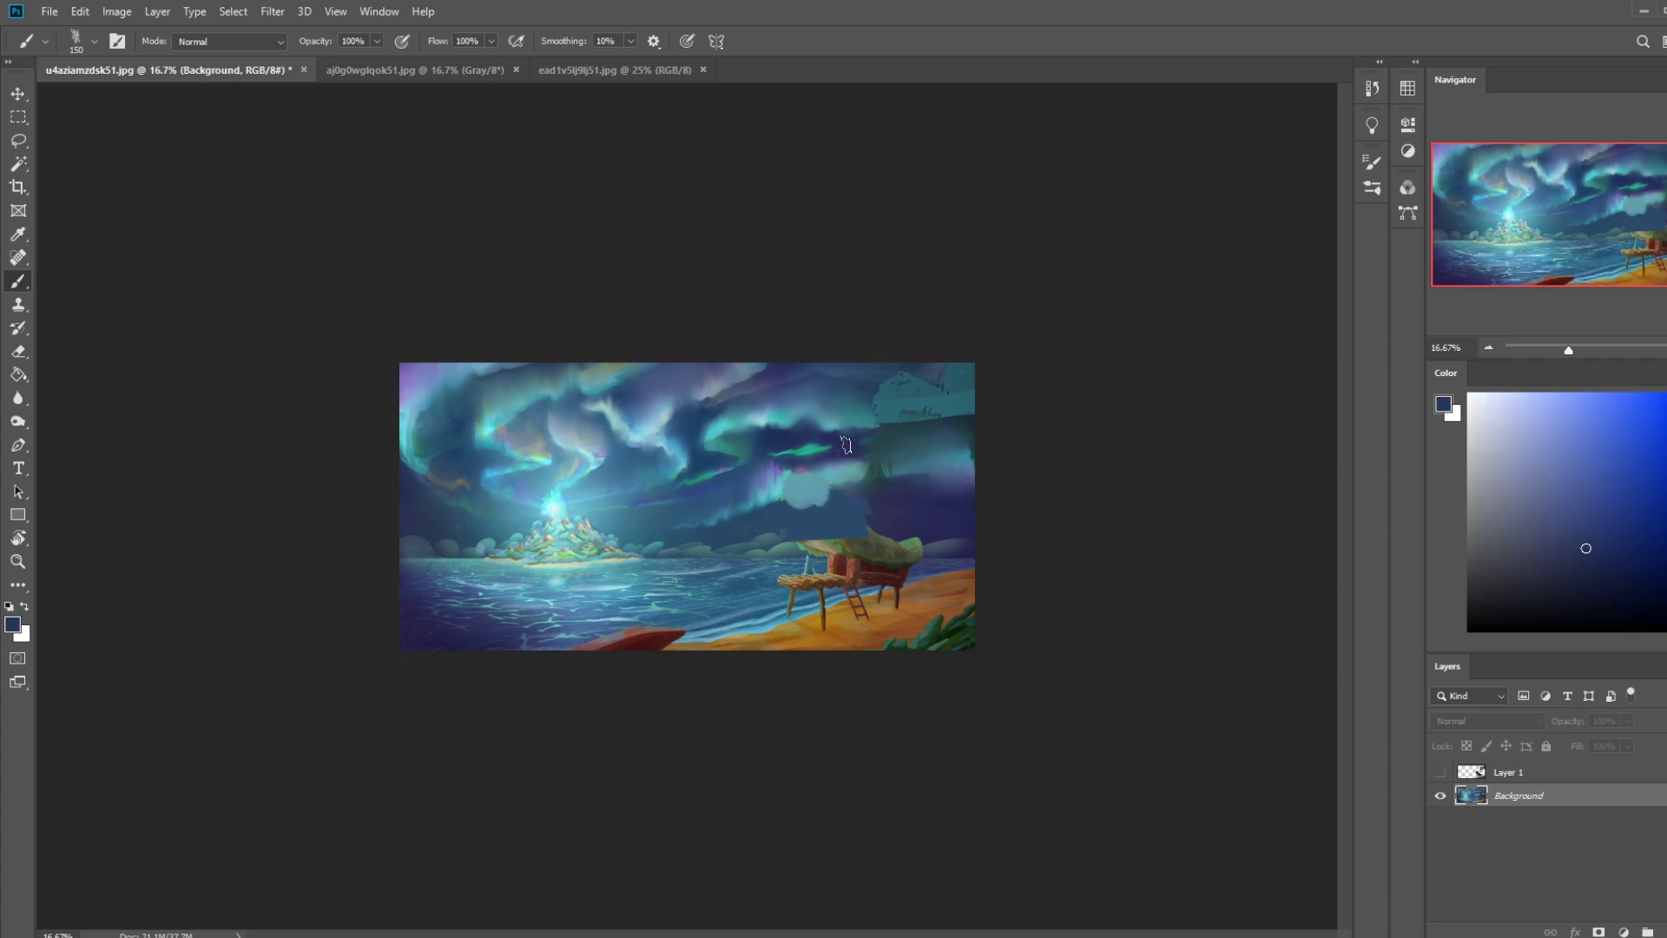
left_click(866, 463, "alt")
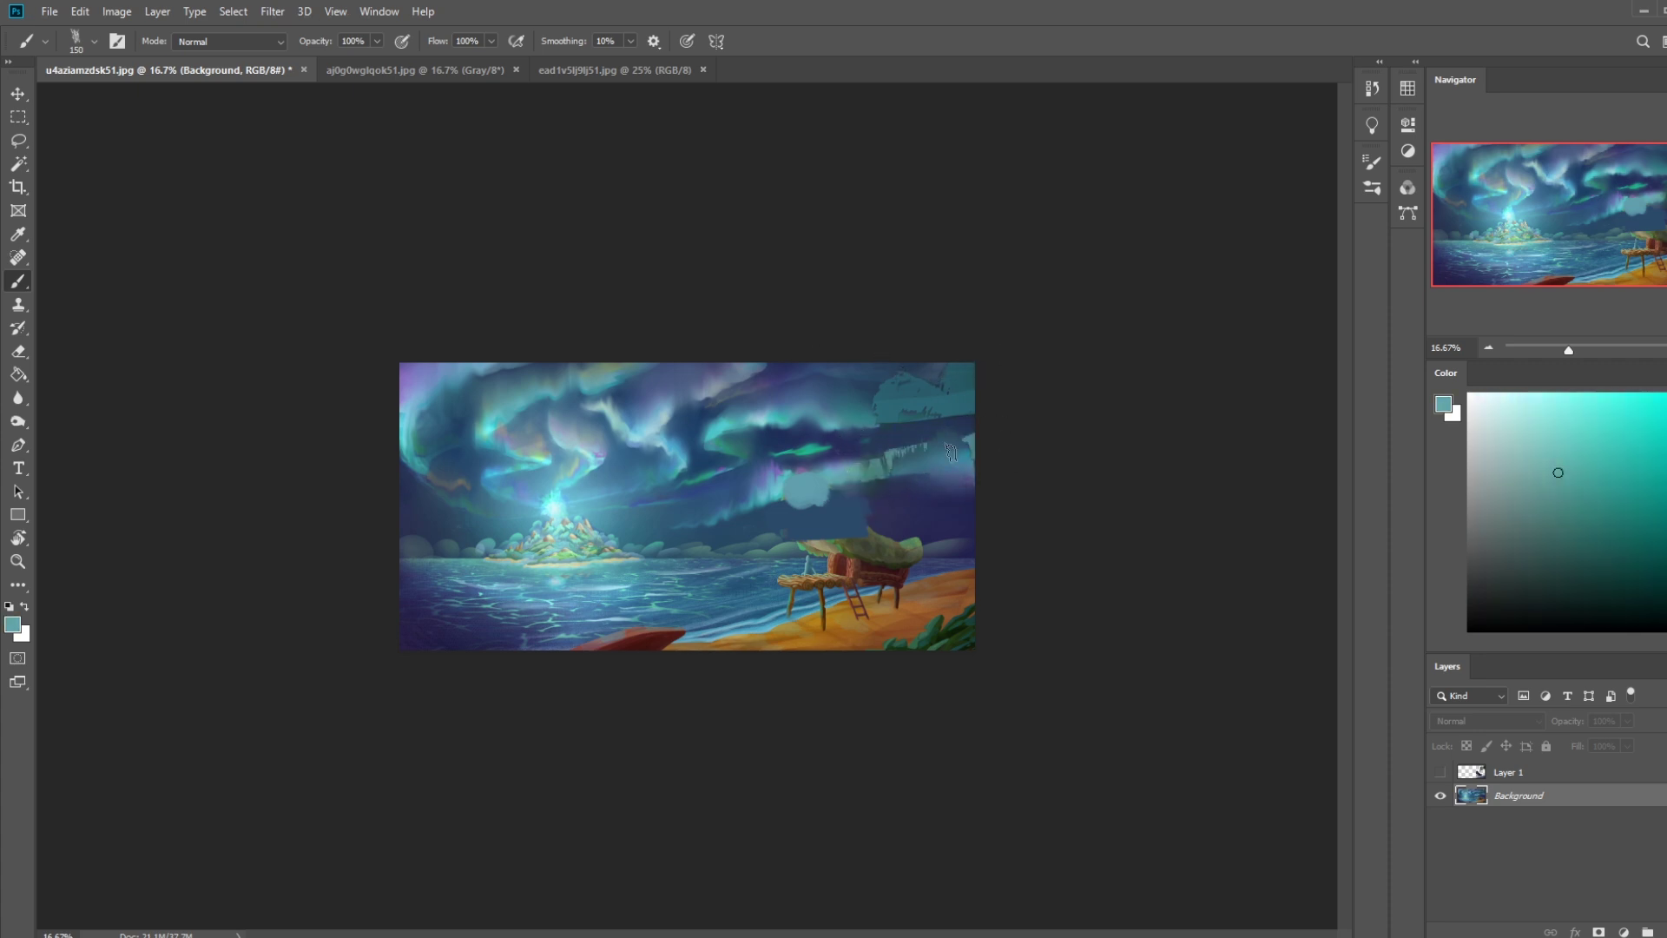
Cover the hut's platform, legs and ladder on the Background with dark and mid blues sampled from the scene.
left_click(914, 570, "alt")
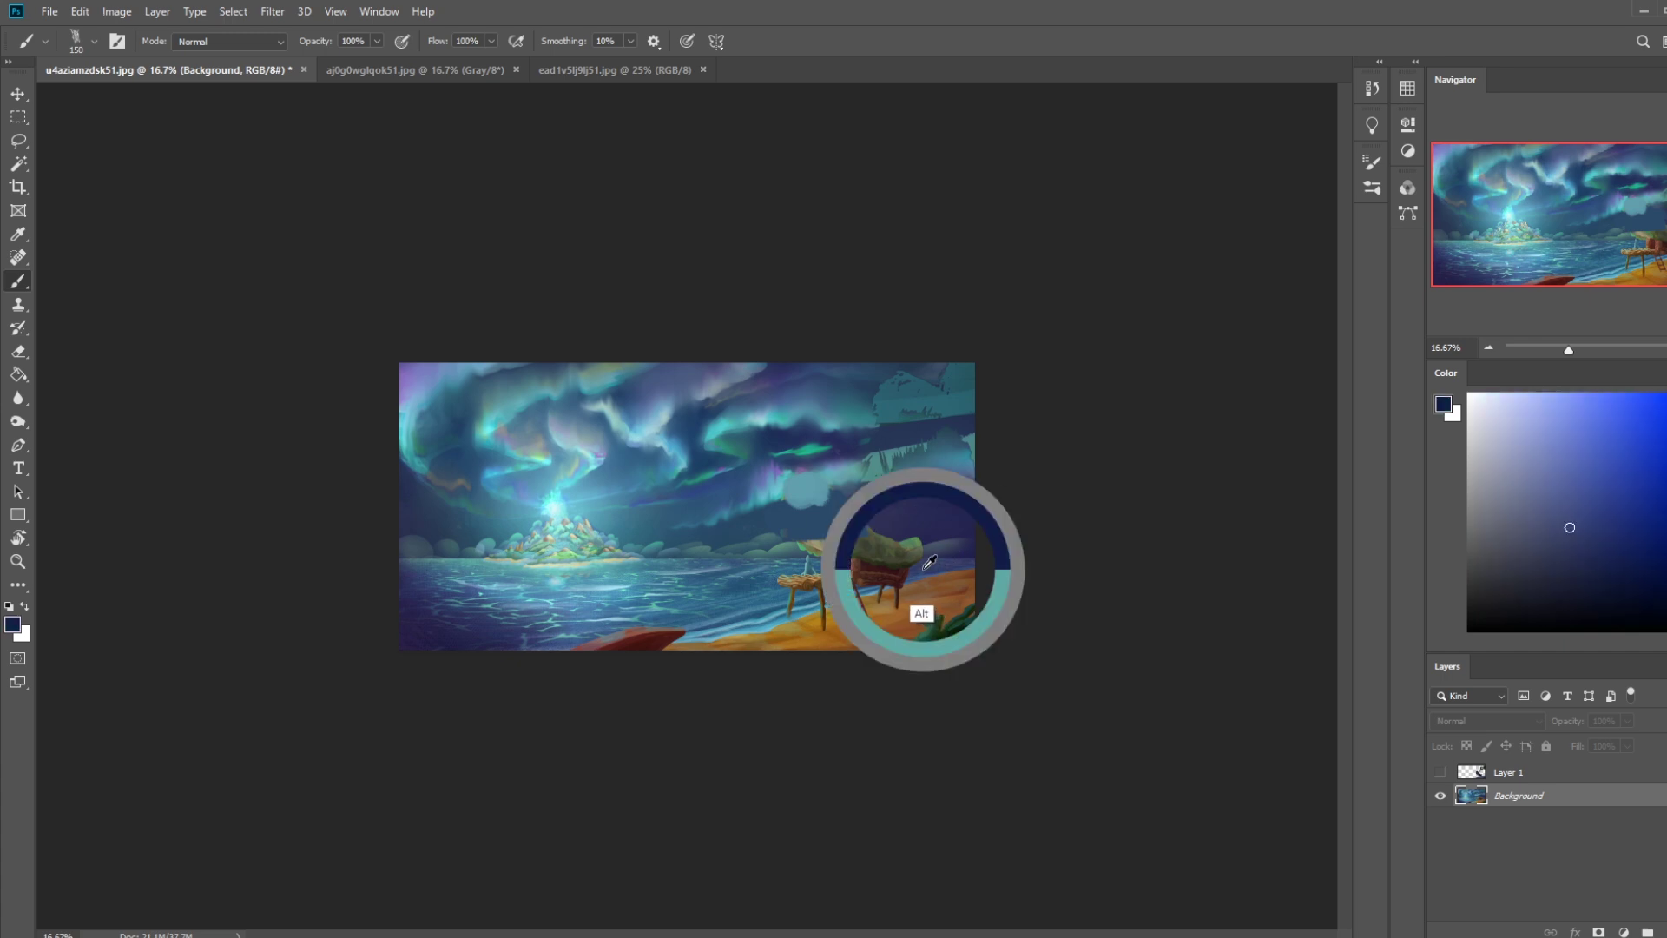
mouse_move(814, 594)
left_mouse_down()
mouse_move(873, 573)
mouse_move(818, 579)
mouse_move(840, 572)
mouse_move(805, 561)
mouse_move(834, 574)
mouse_move(769, 608)
mouse_move(843, 617)
mouse_move(802, 631)
mouse_move(868, 636)
left_mouse_up()
left_click(756, 628, "alt")
left_click(841, 618, "alt")
left_click(926, 605, "alt")
left_click_drag(942, 592, 897, 606)
left_click(930, 576, "alt")
Paint over the hut's remaining roof and body on the Background with sampled dark blue-purple tones.
mouse_move(936, 534)
left_mouse_down()
mouse_move(794, 545)
mouse_move(941, 537)
mouse_move(815, 548)
left_mouse_up()
left_click(795, 551, "alt")
left_click(959, 542, "alt")
left_click(885, 548, "alt")
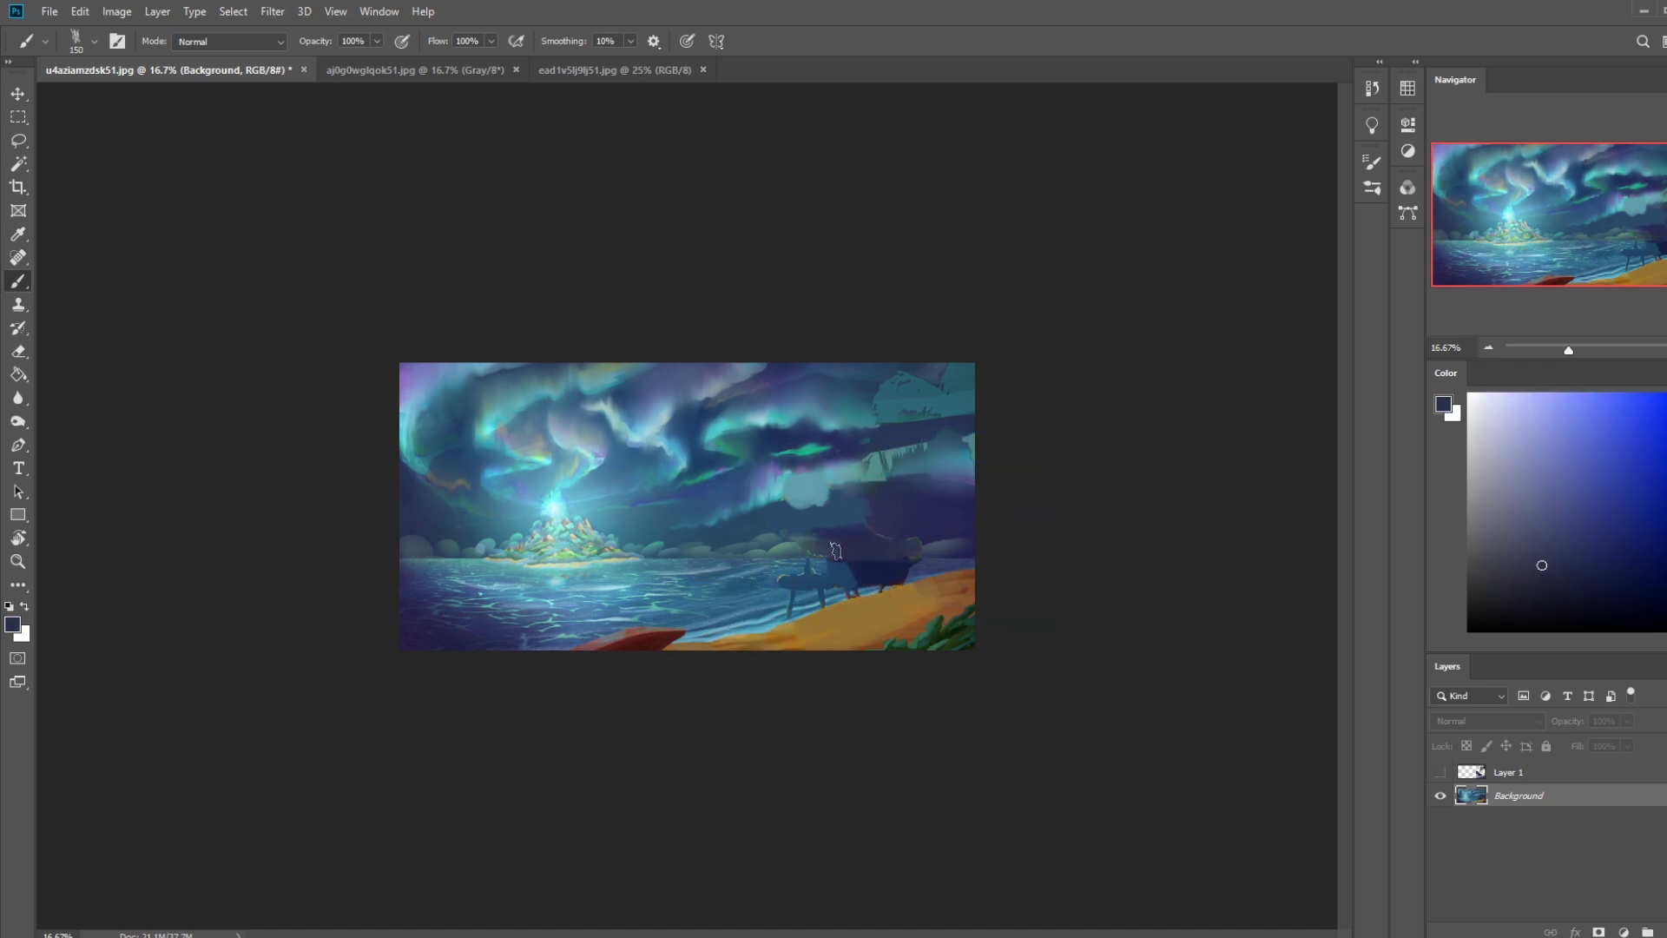
left_click(902, 568, "alt")
left_click(930, 572, "alt")
left_click_drag(907, 571, 834, 589)
left_click(917, 524, "alt")
key("m")
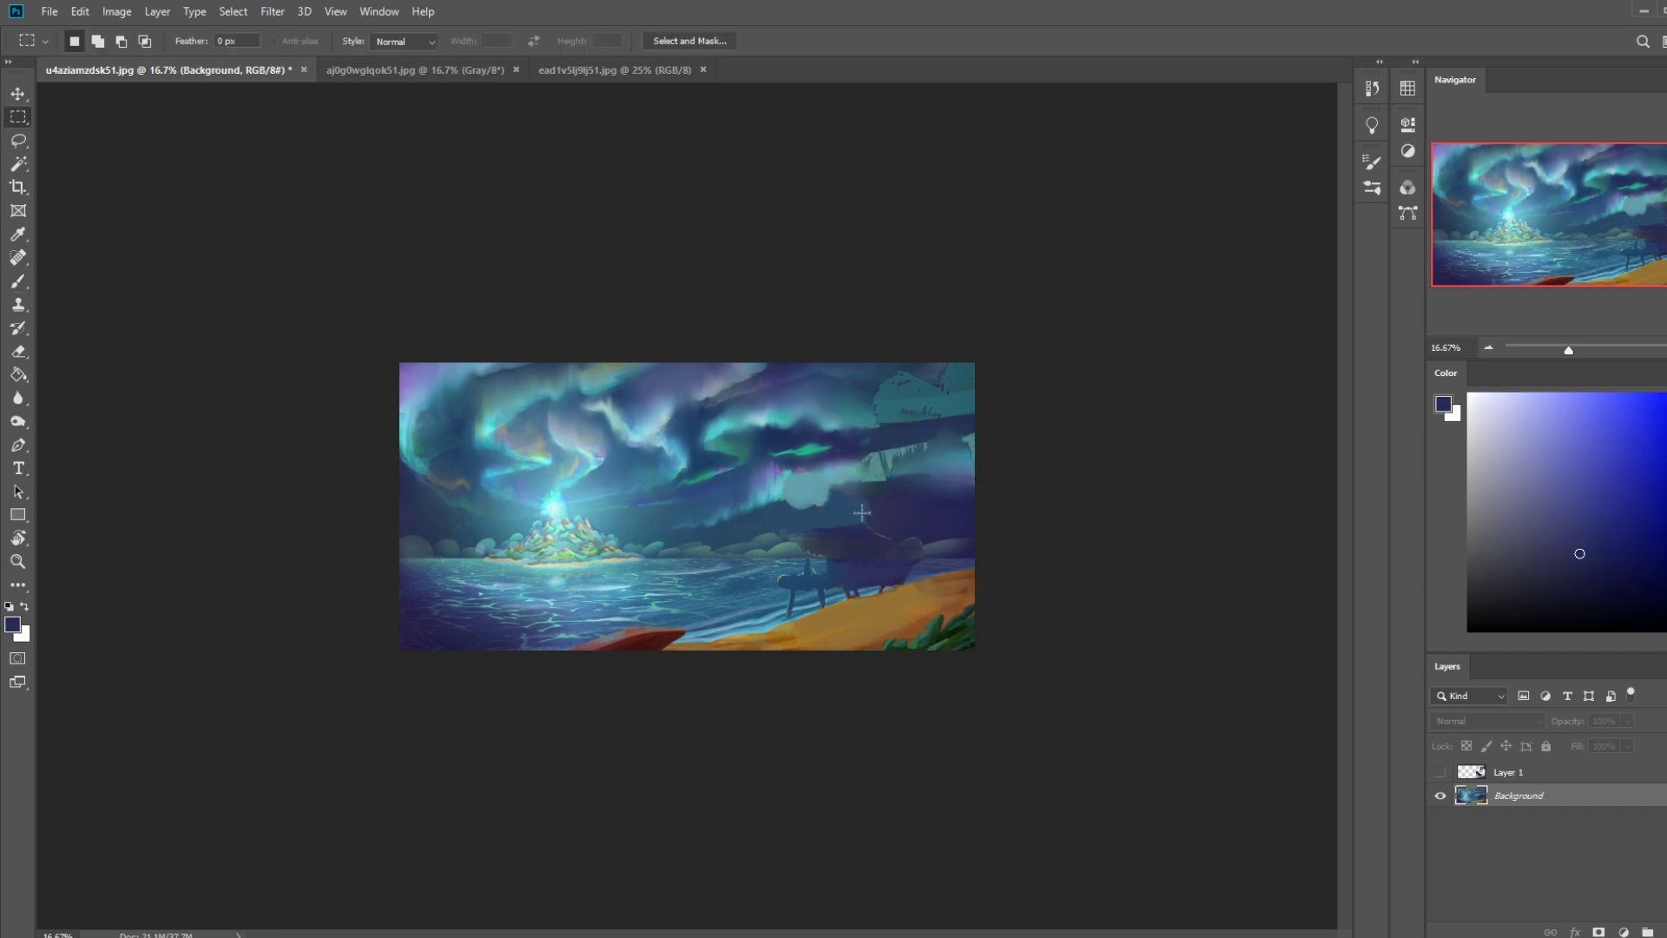
right_click(872, 513)
key("Escape")
Smudge the painted-over hut area at 3% strength with 100 px and 60 px brushes, and show Layer 1 again.
left_click(18, 419)
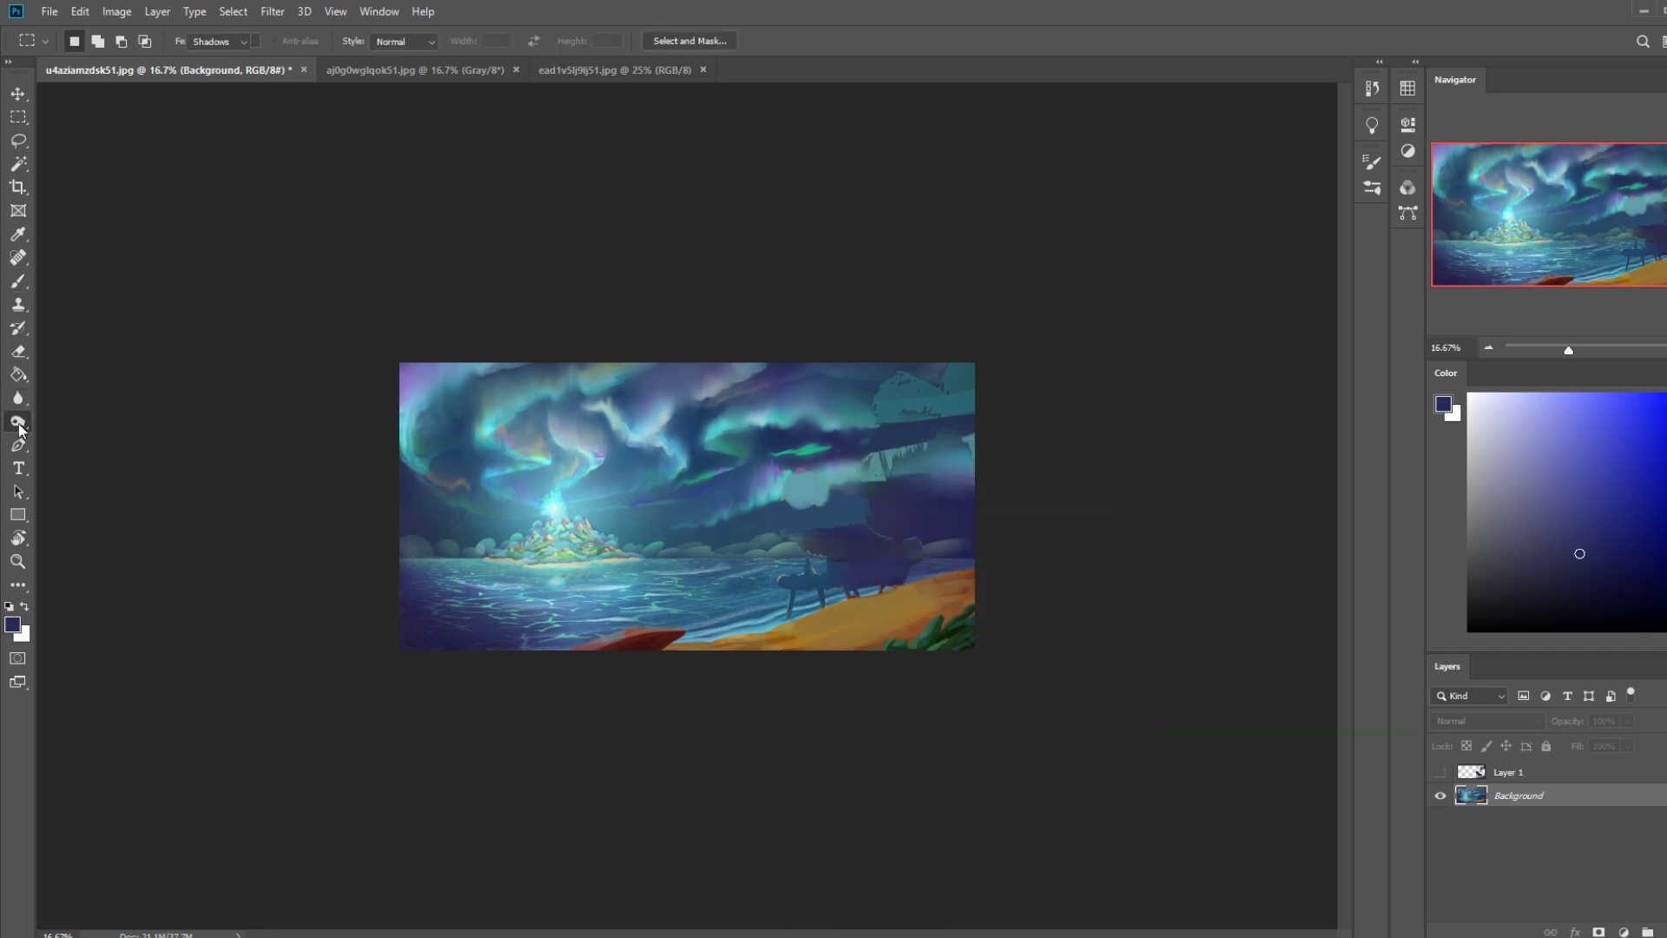
left_click(60, 422)
left_click(22, 400)
left_click(94, 433)
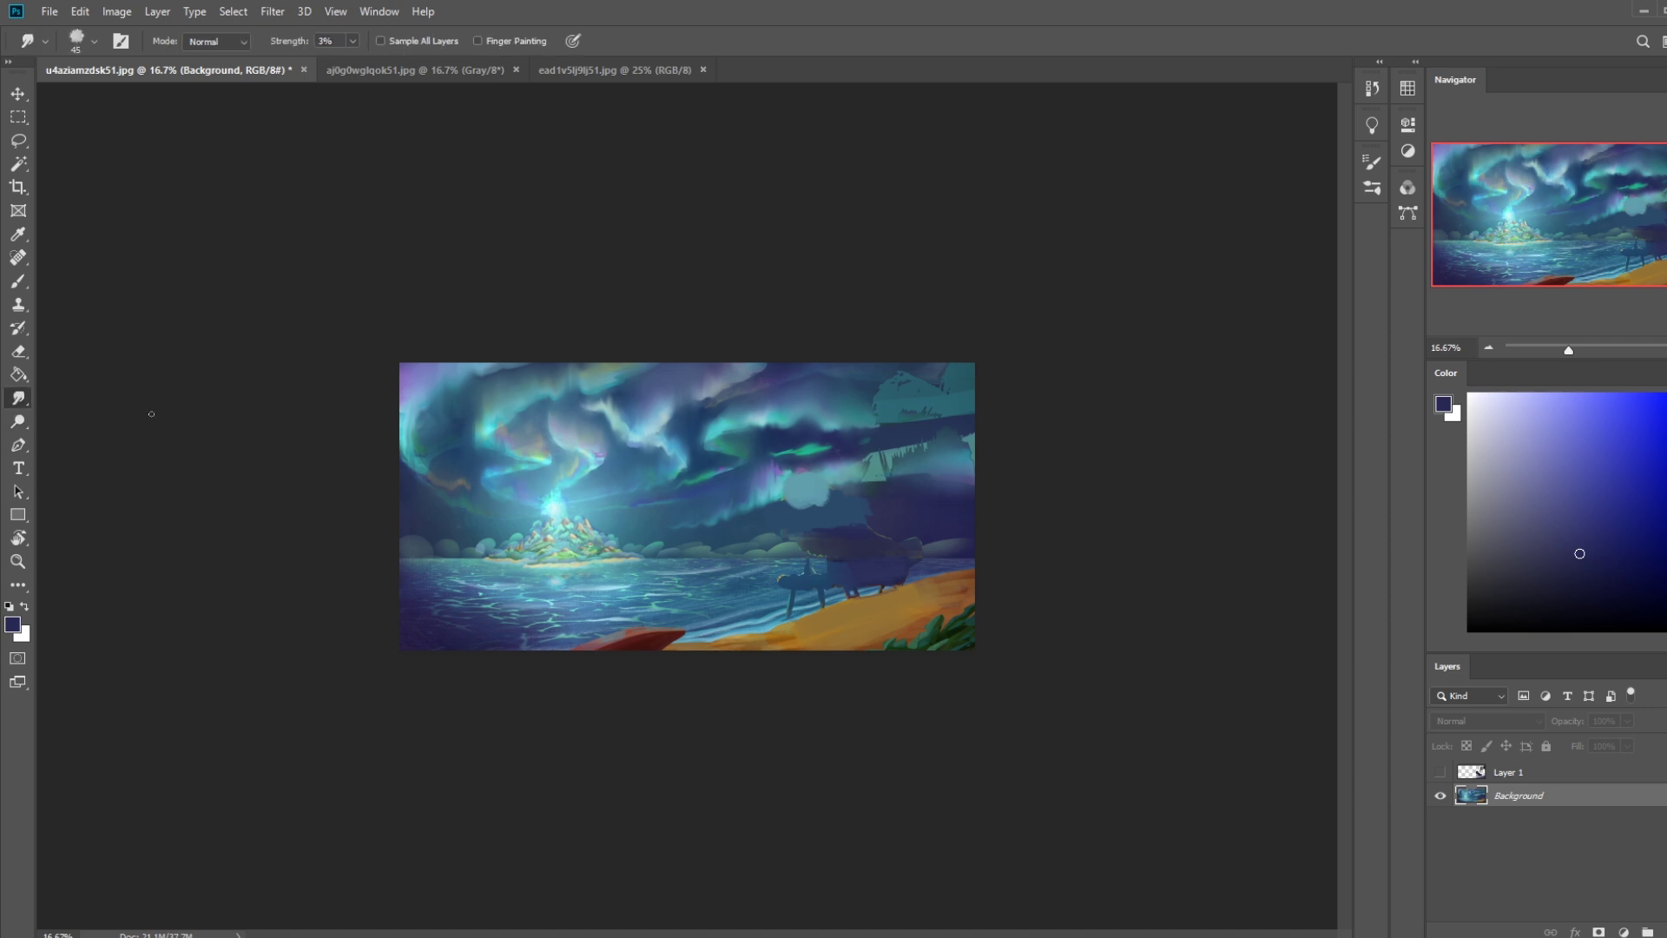
key("bracketright")
key("bracketright")
mouse_move(891, 531)
left_mouse_down()
mouse_move(894, 511)
mouse_move(839, 497)
left_mouse_up()
key("bracketleft")
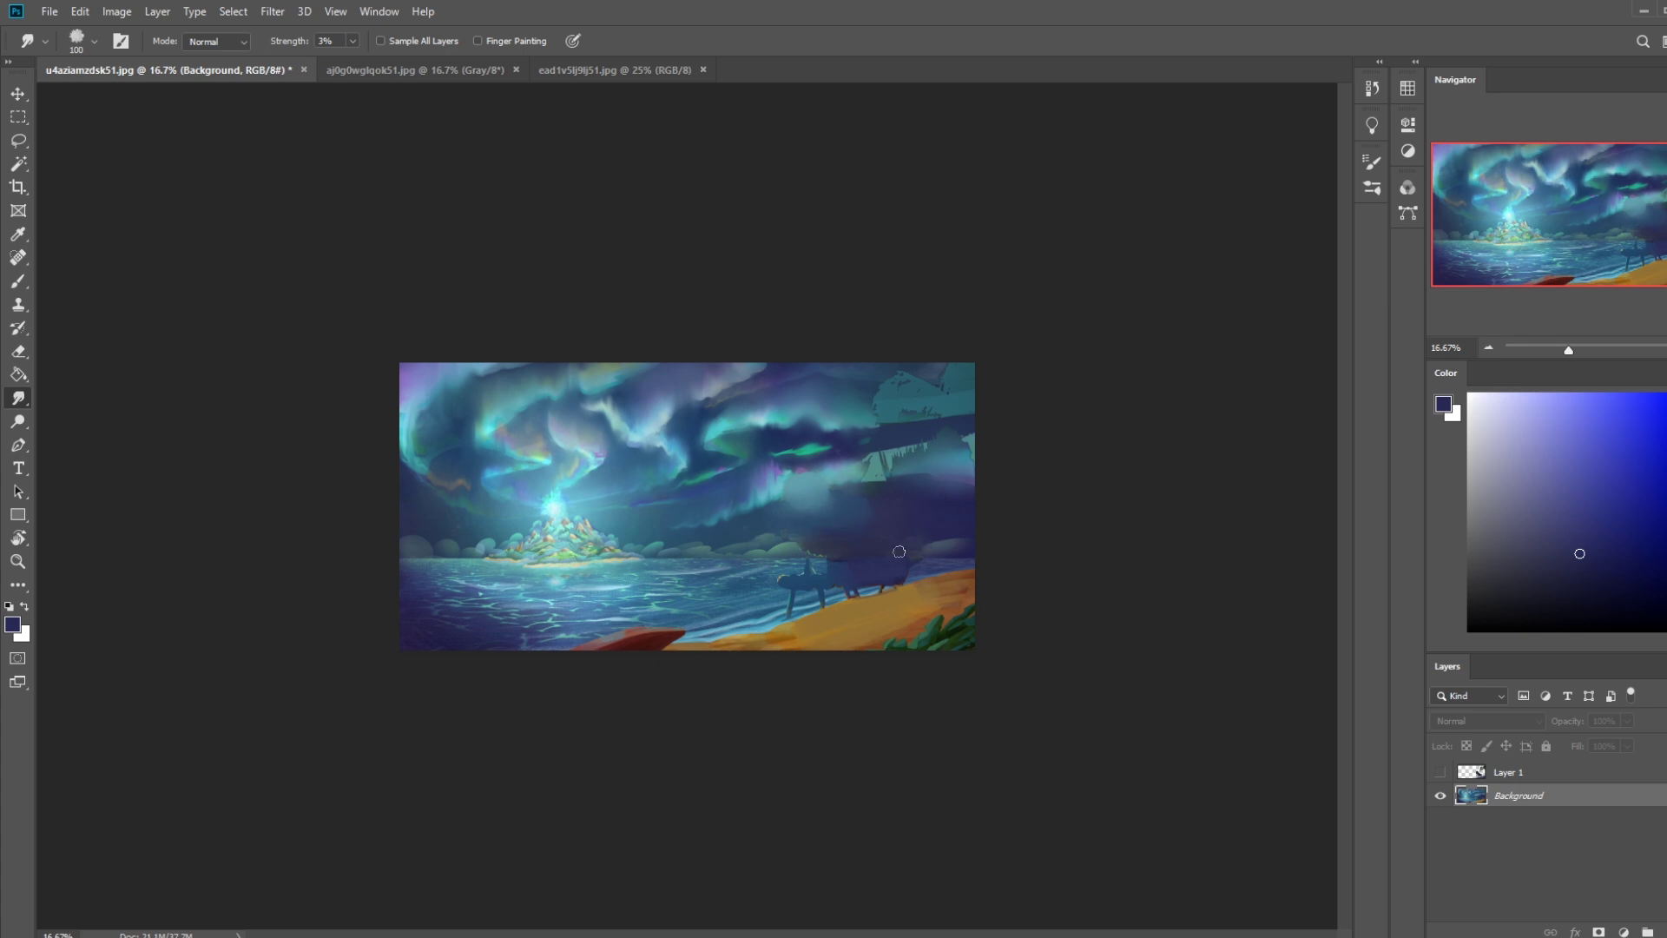
mouse_move(778, 584)
left_mouse_down()
mouse_move(807, 568)
mouse_move(821, 579)
mouse_move(806, 603)
mouse_move(908, 579)
left_mouse_up()
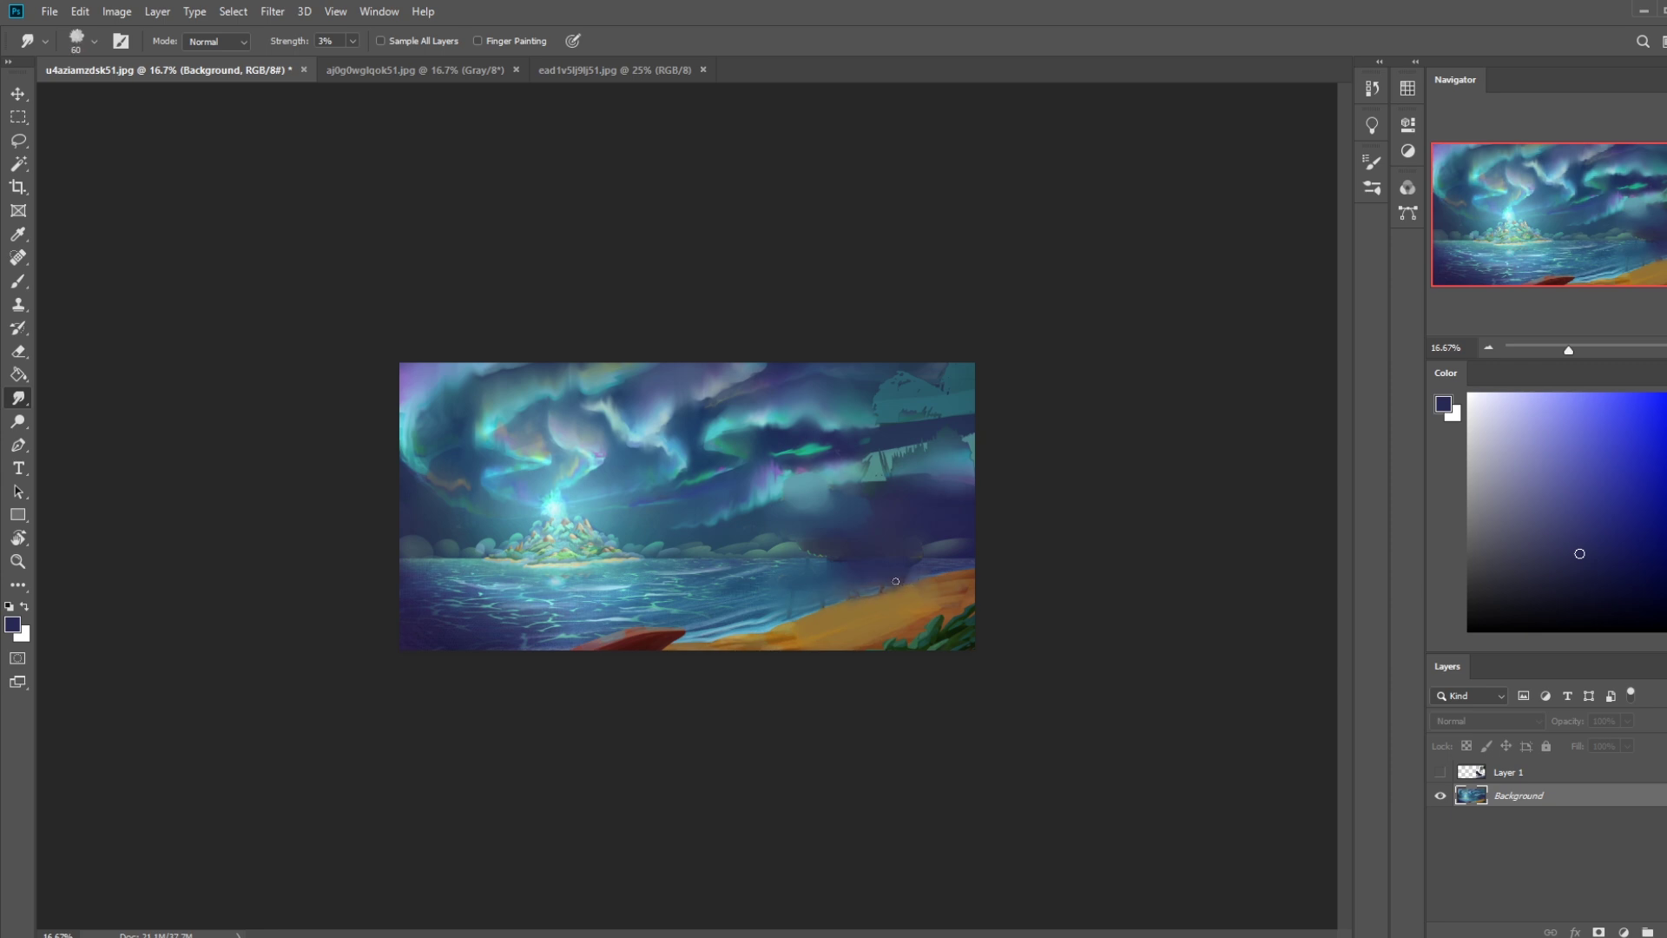
left_click(1441, 772)
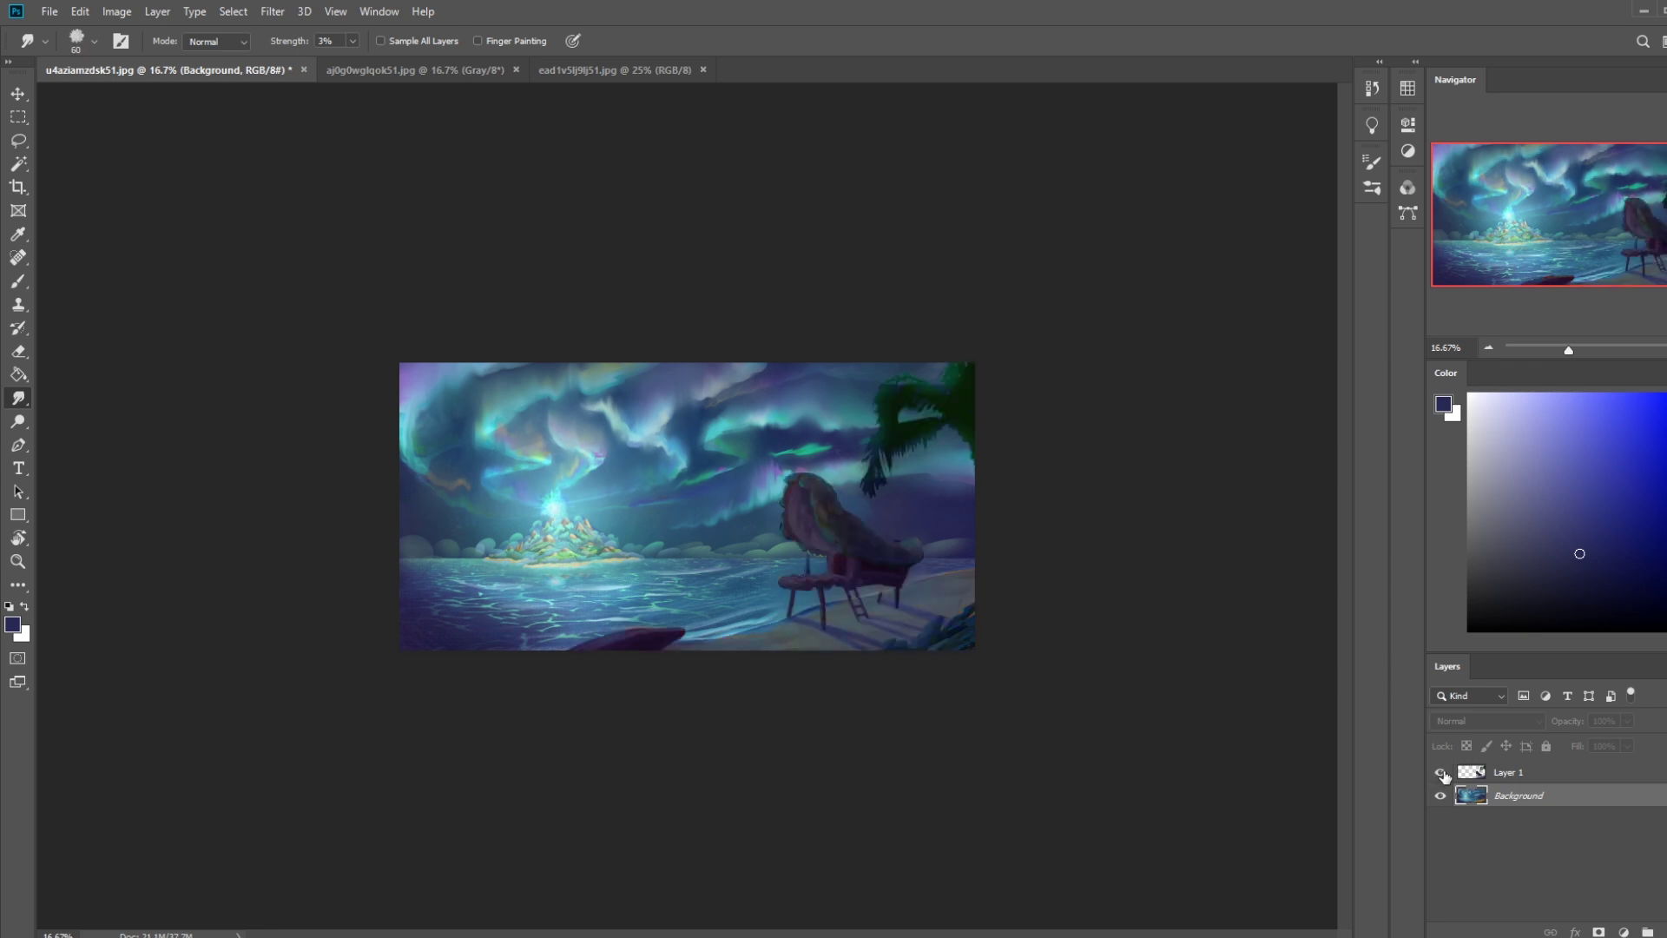
Select Layer 1 and prepare the 30 px sketching brush with a dark purple sampled from the hut's roof.
left_click(1537, 773)
key("z")
left_click_drag(728, 536, 1030, 680)
key("b")
right_click(948, 438)
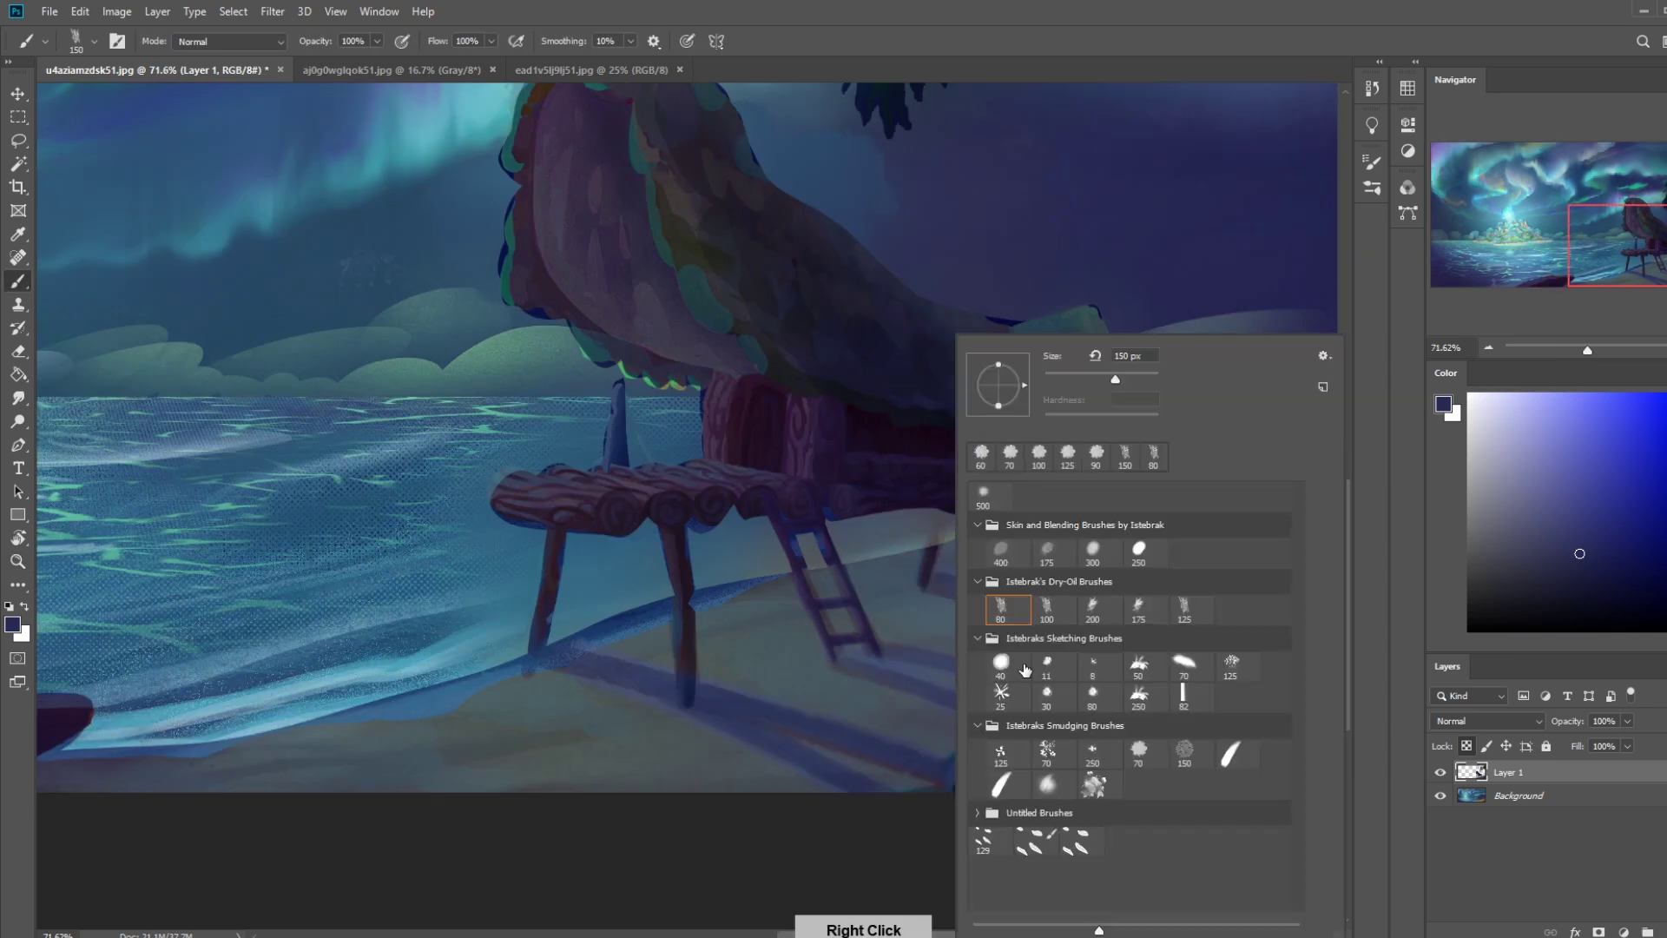
left_click(1049, 697)
left_click(926, 390, "alt")
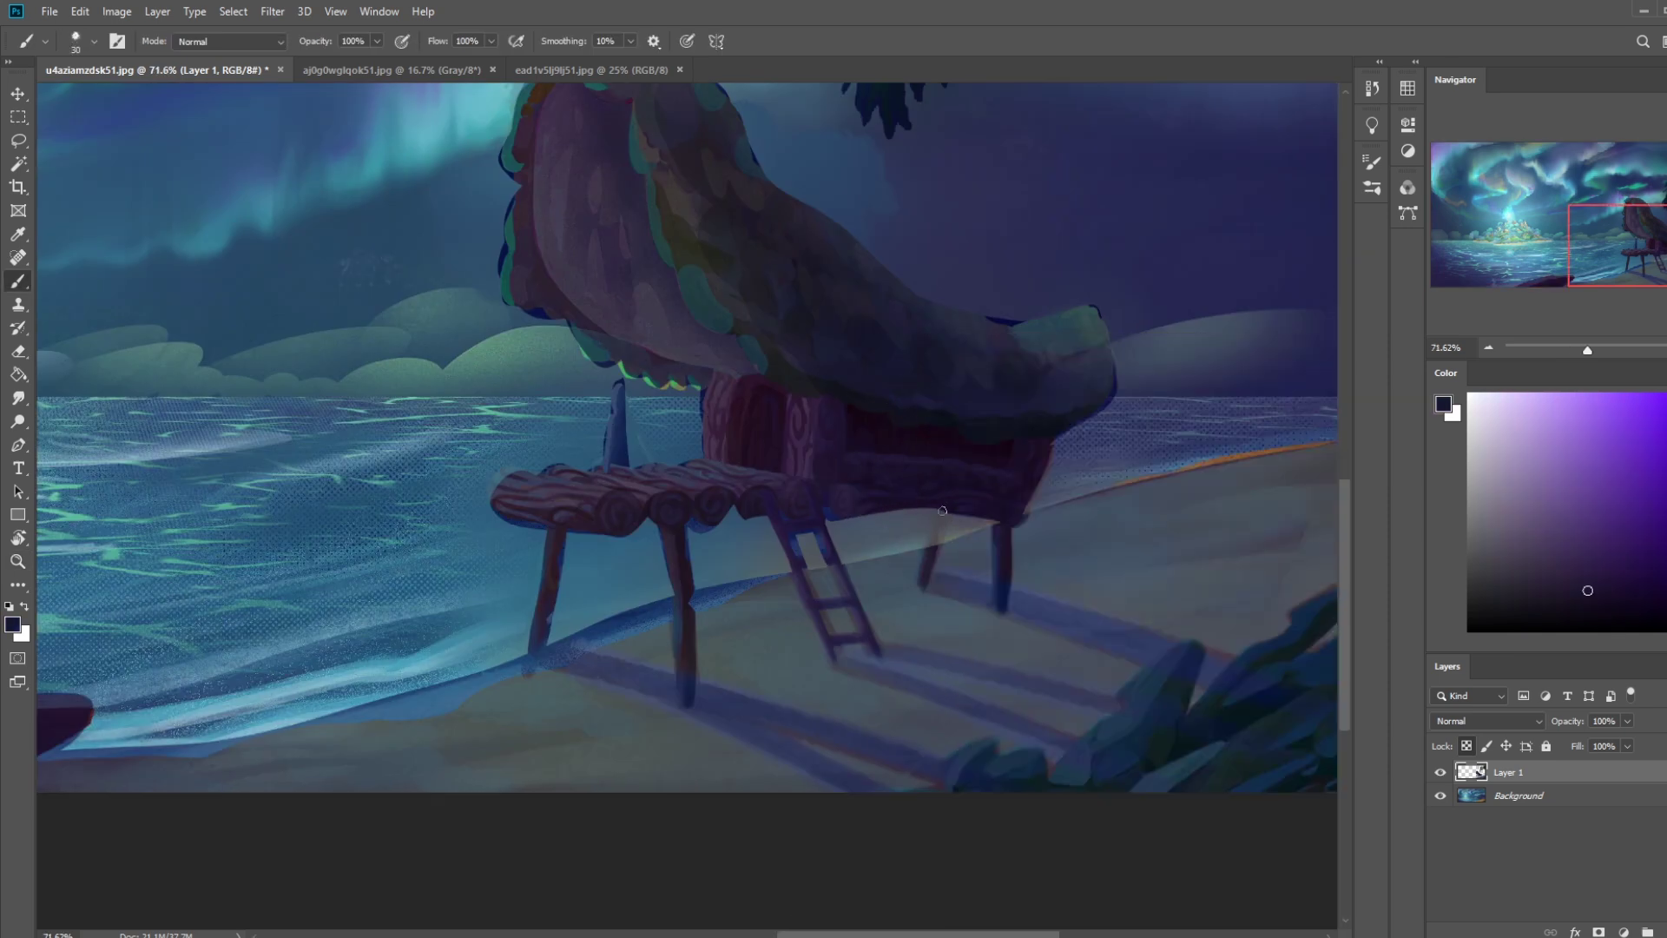
Unlock Layer 1's transparent pixels and repaint the hut's back leg and ladder in dark purple.
left_click(233, 58)
left_click(1520, 799)
left_click(1523, 777)
key("m")
right_click(919, 480)
left_click(1501, 741)
key("b")
left_click_drag(944, 508, 931, 556)
left_click_drag(785, 552, 825, 630)
left_click_drag(780, 521, 818, 618)
left_click_drag(792, 542, 832, 636)
left_click_drag(837, 570, 866, 627)
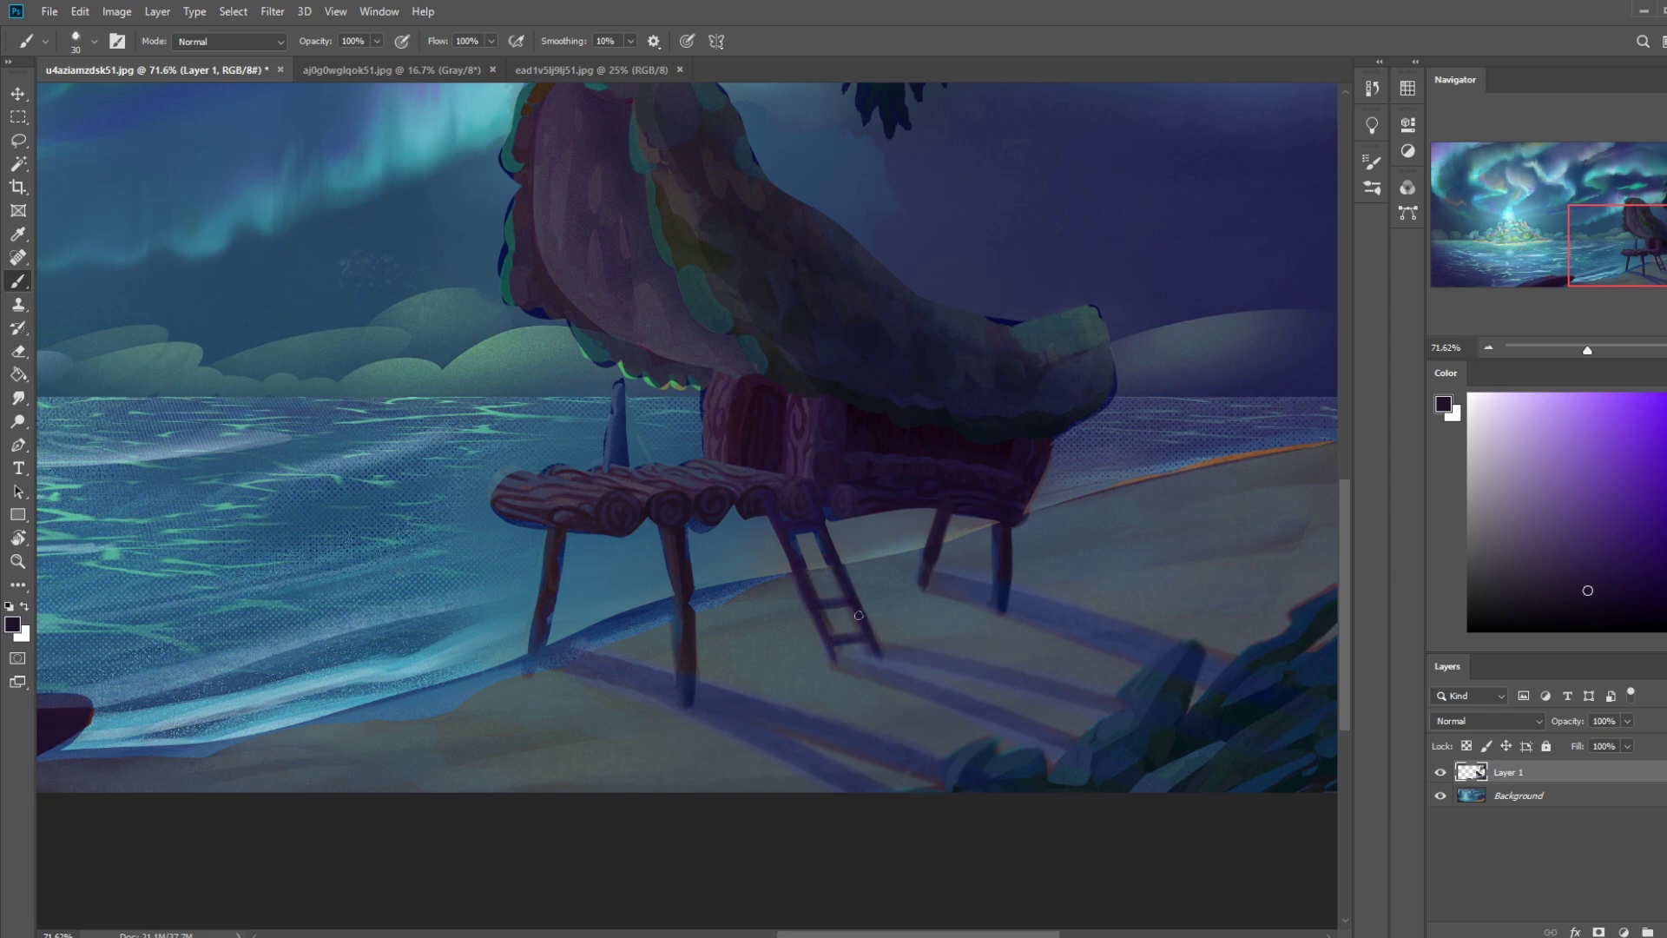
Compare the whole painting with Layer 1 hidden and shown.
scroll(1153, 647, "down", 5)
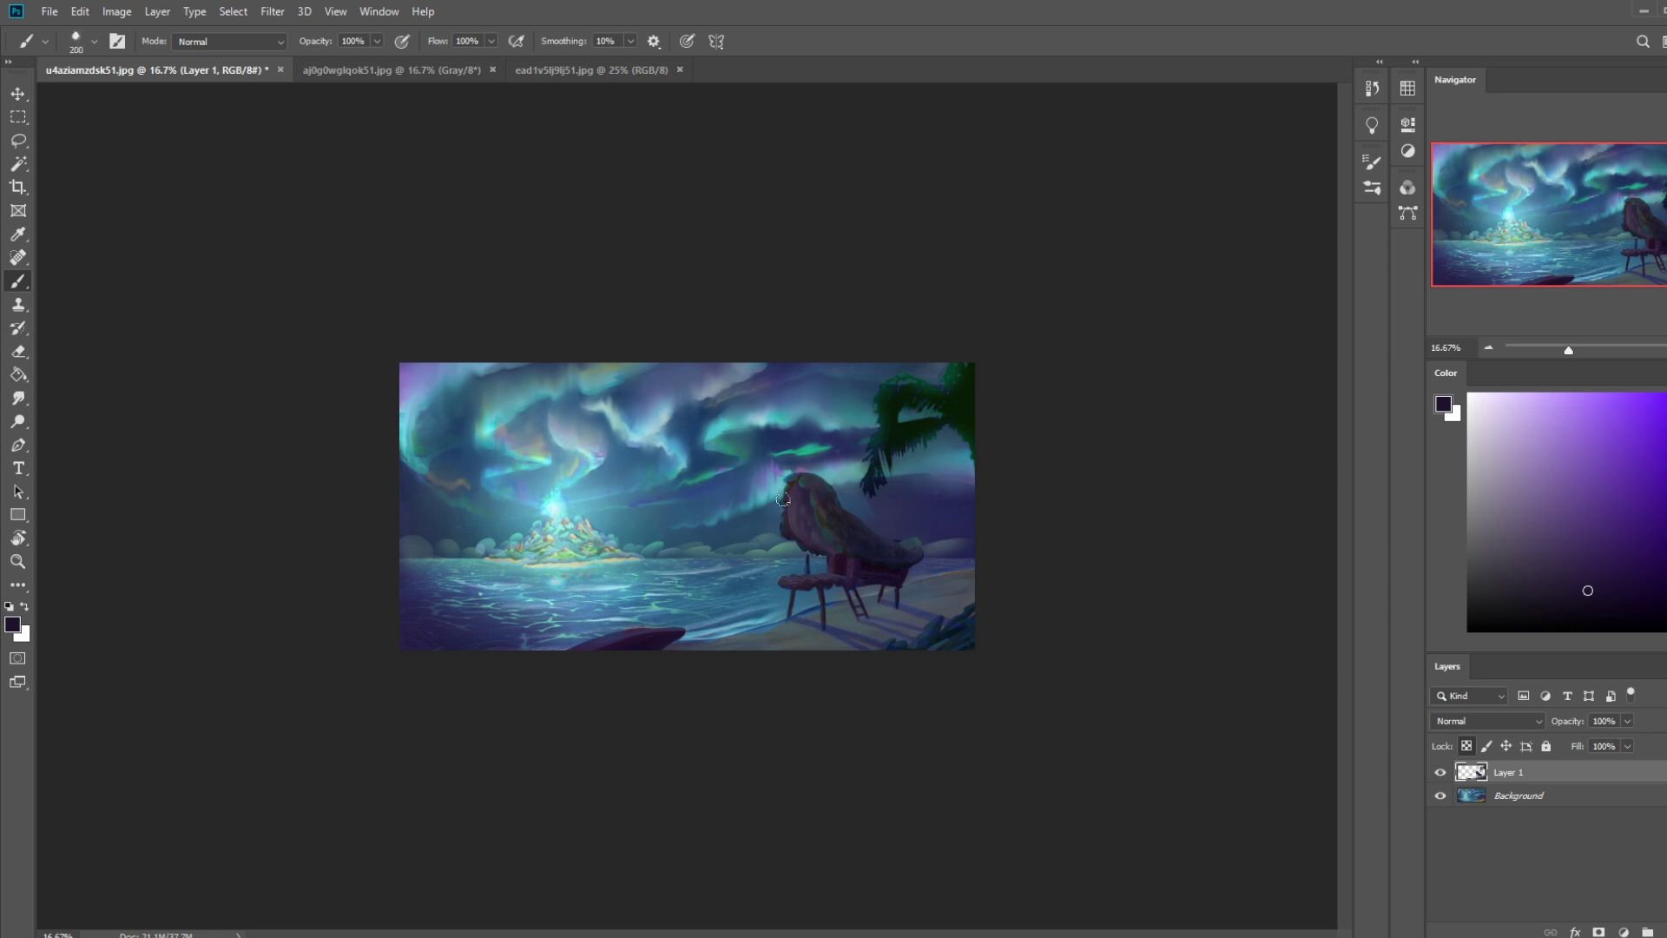
key("bracketright")
key("bracketright")
key("bracketright")
key("bracketright")
key("bracketright")
left_click(1439, 772)
left_click(1440, 772)
right_click(1562, 796)
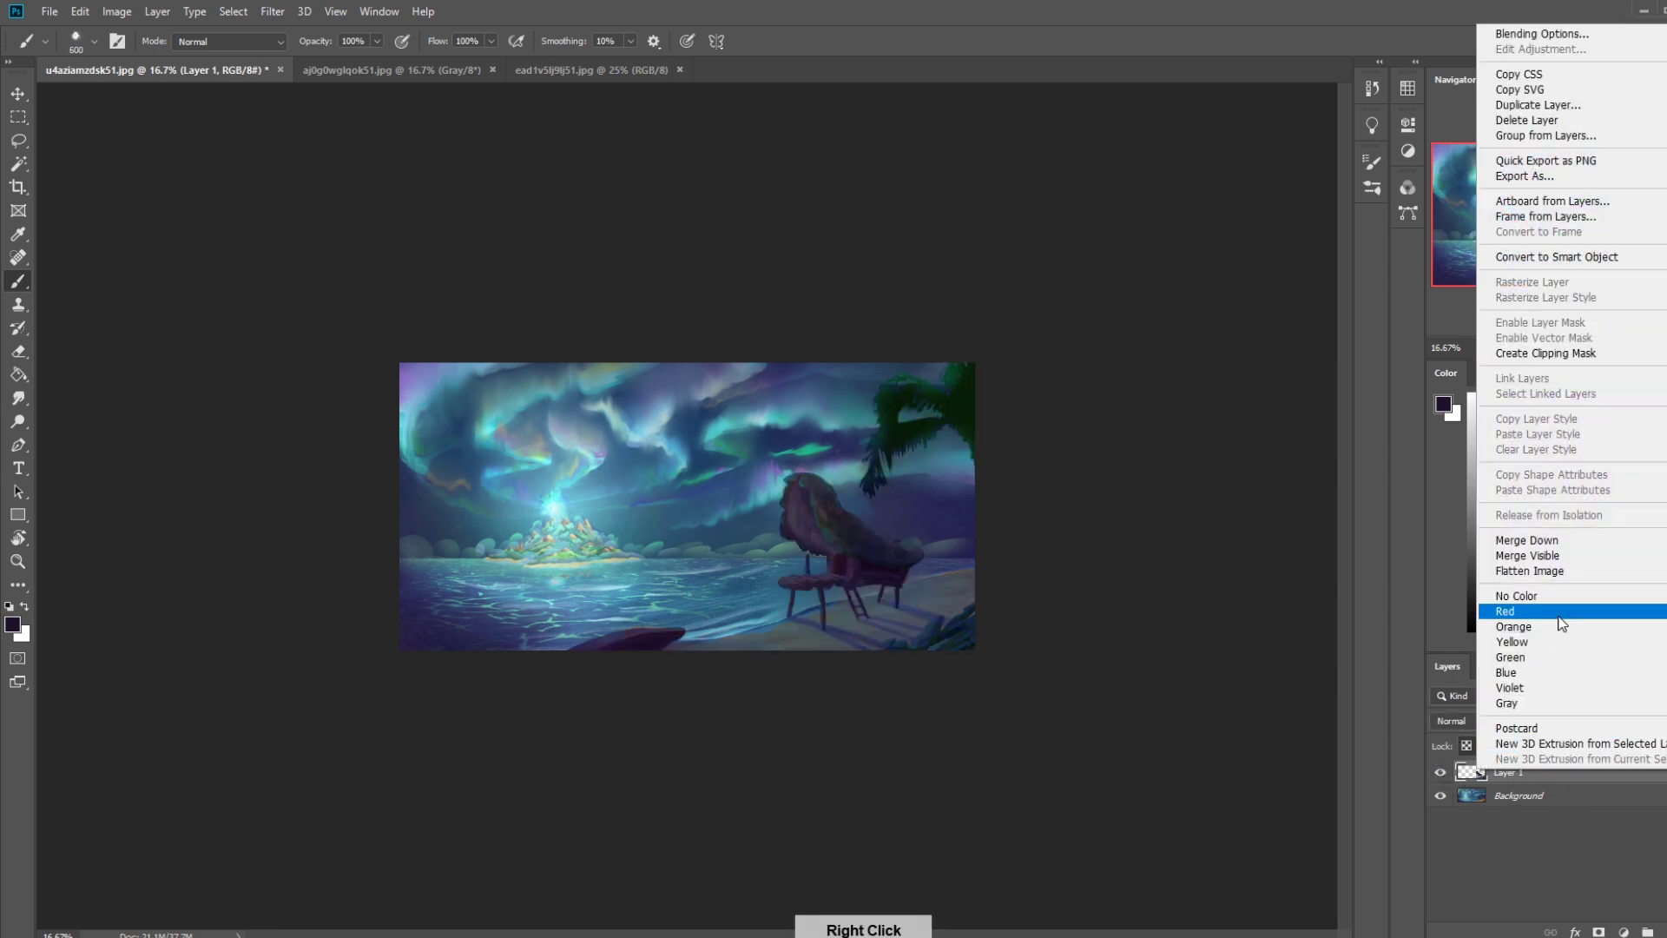
left_click(1520, 786)
Apply Levels to Layer 1 with the black input at 11 and the white input at 196.
key("ctrl+l")
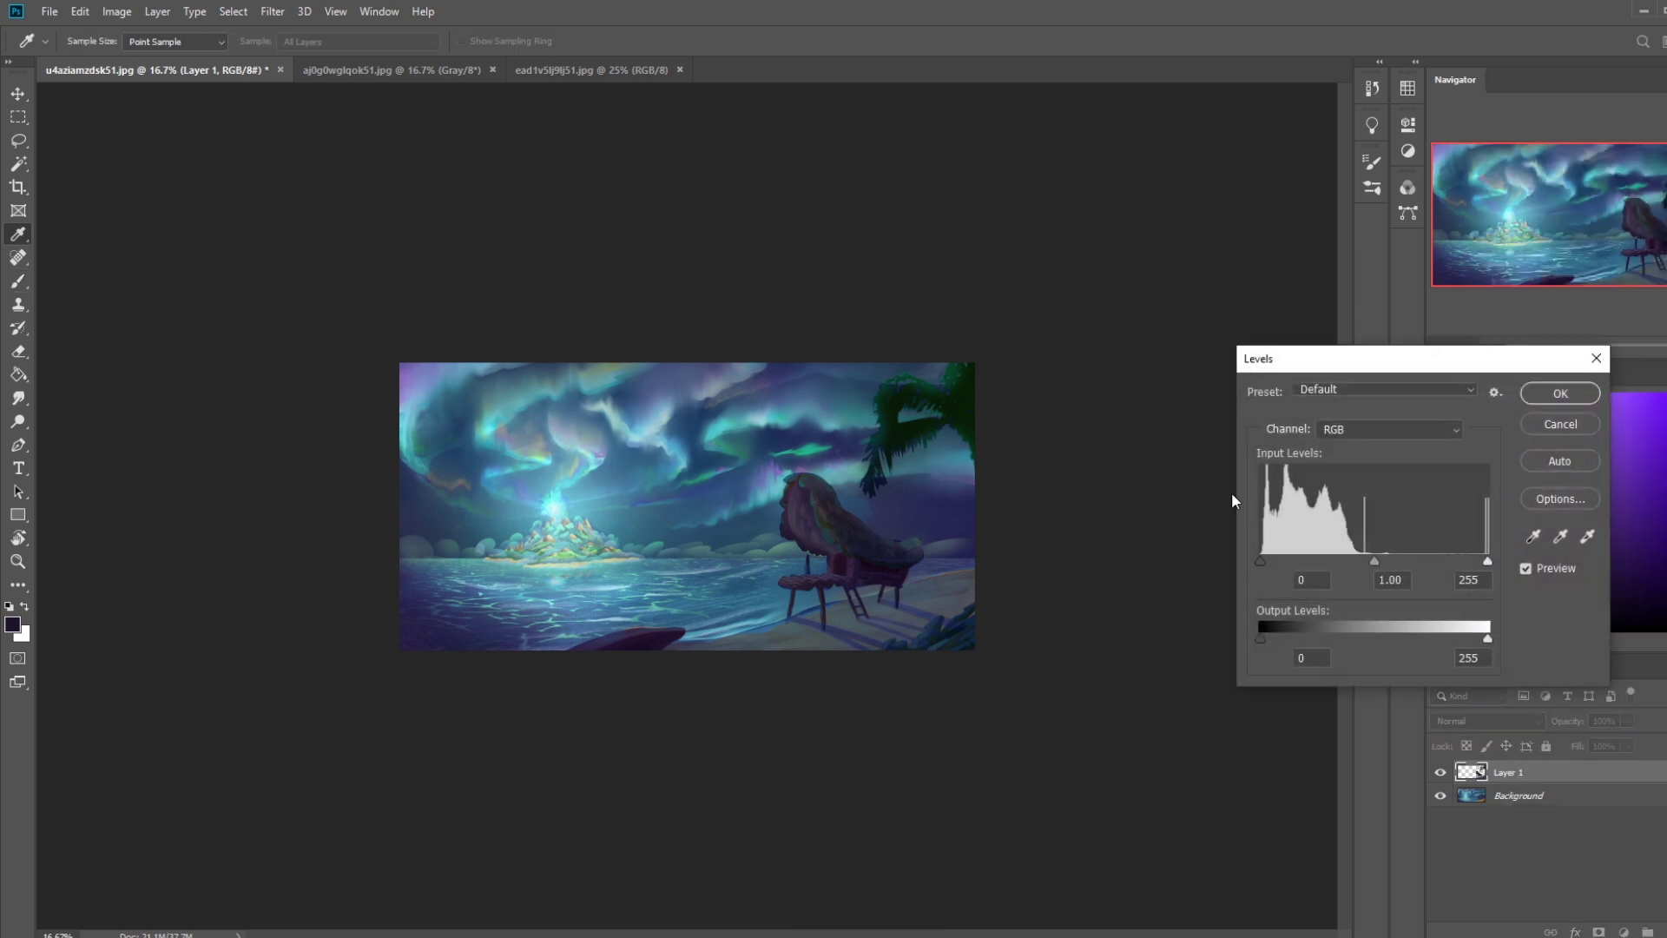
left_click_drag(1488, 562, 1440, 563)
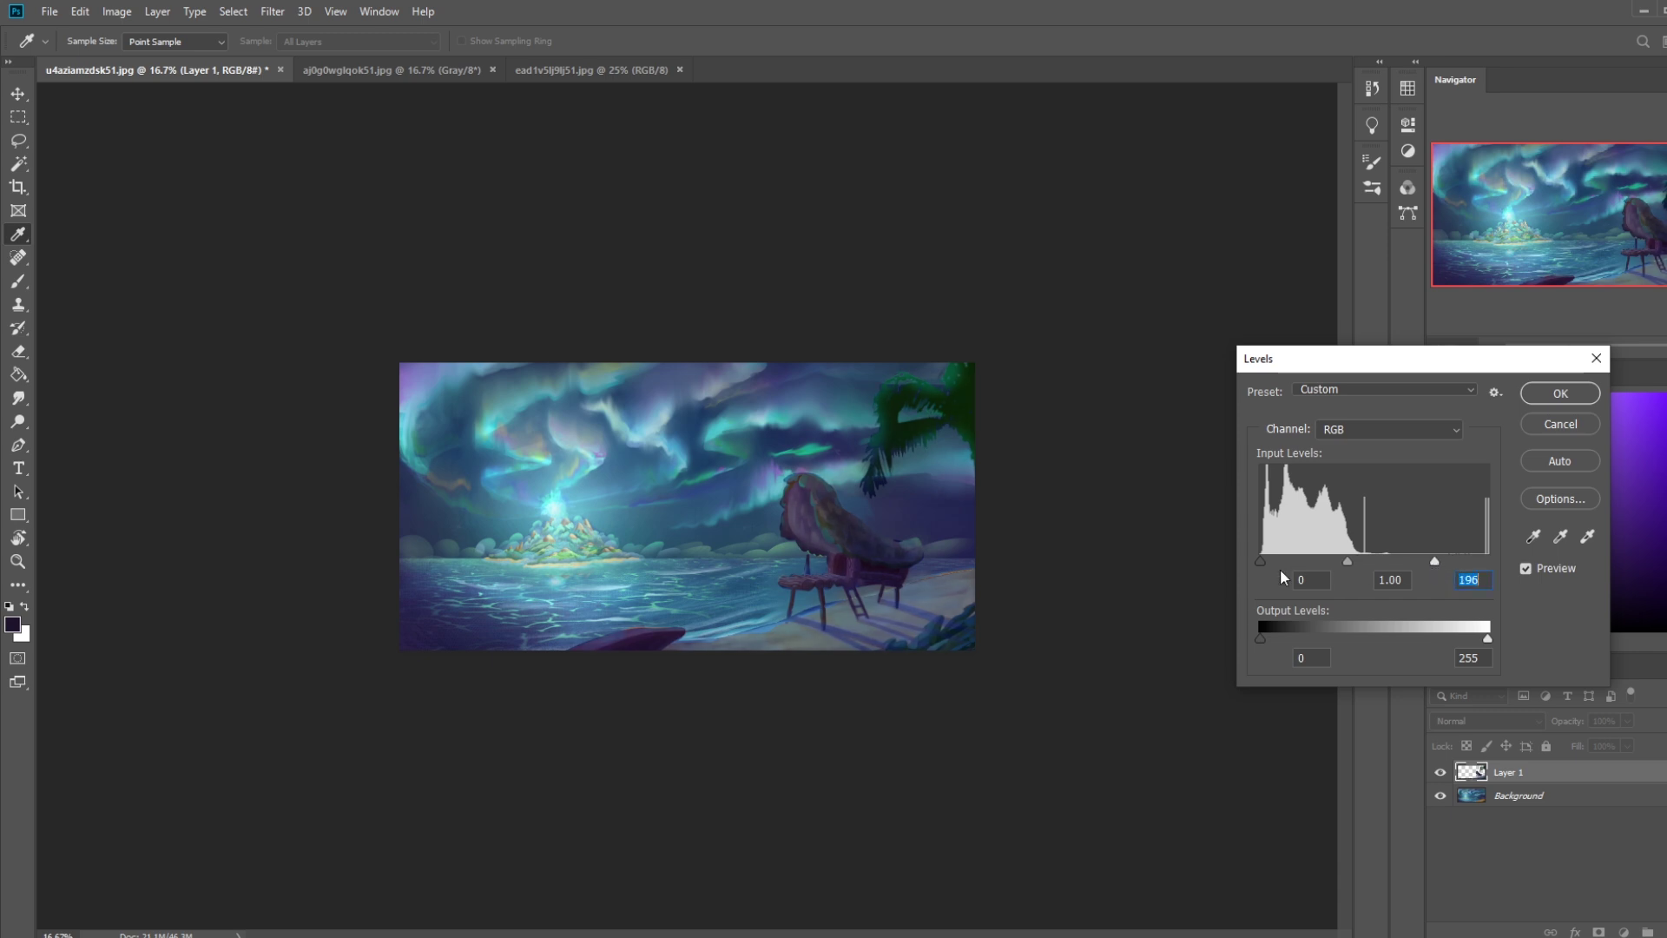
left_click_drag(1259, 560, 1276, 562)
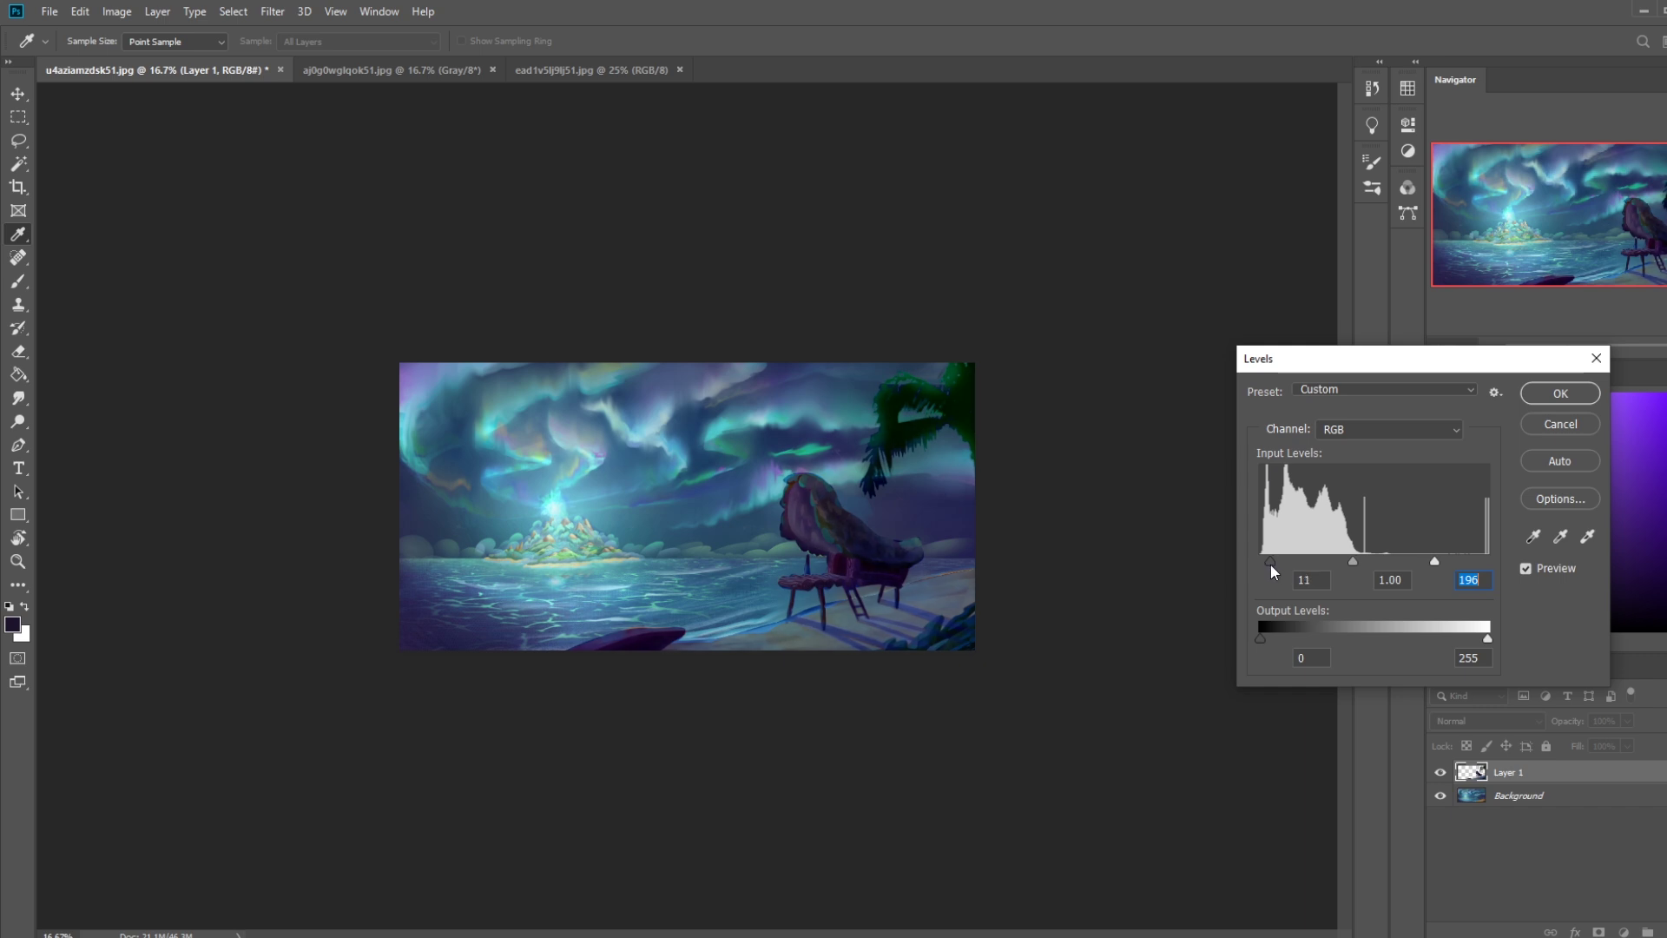
left_click(1560, 393)
Shade the boat at the water's edge on Layer 1 with a 125 px brush in dark purple tones.
key("b")
left_click(644, 640, "alt")
left_click_drag(583, 644, 641, 631)
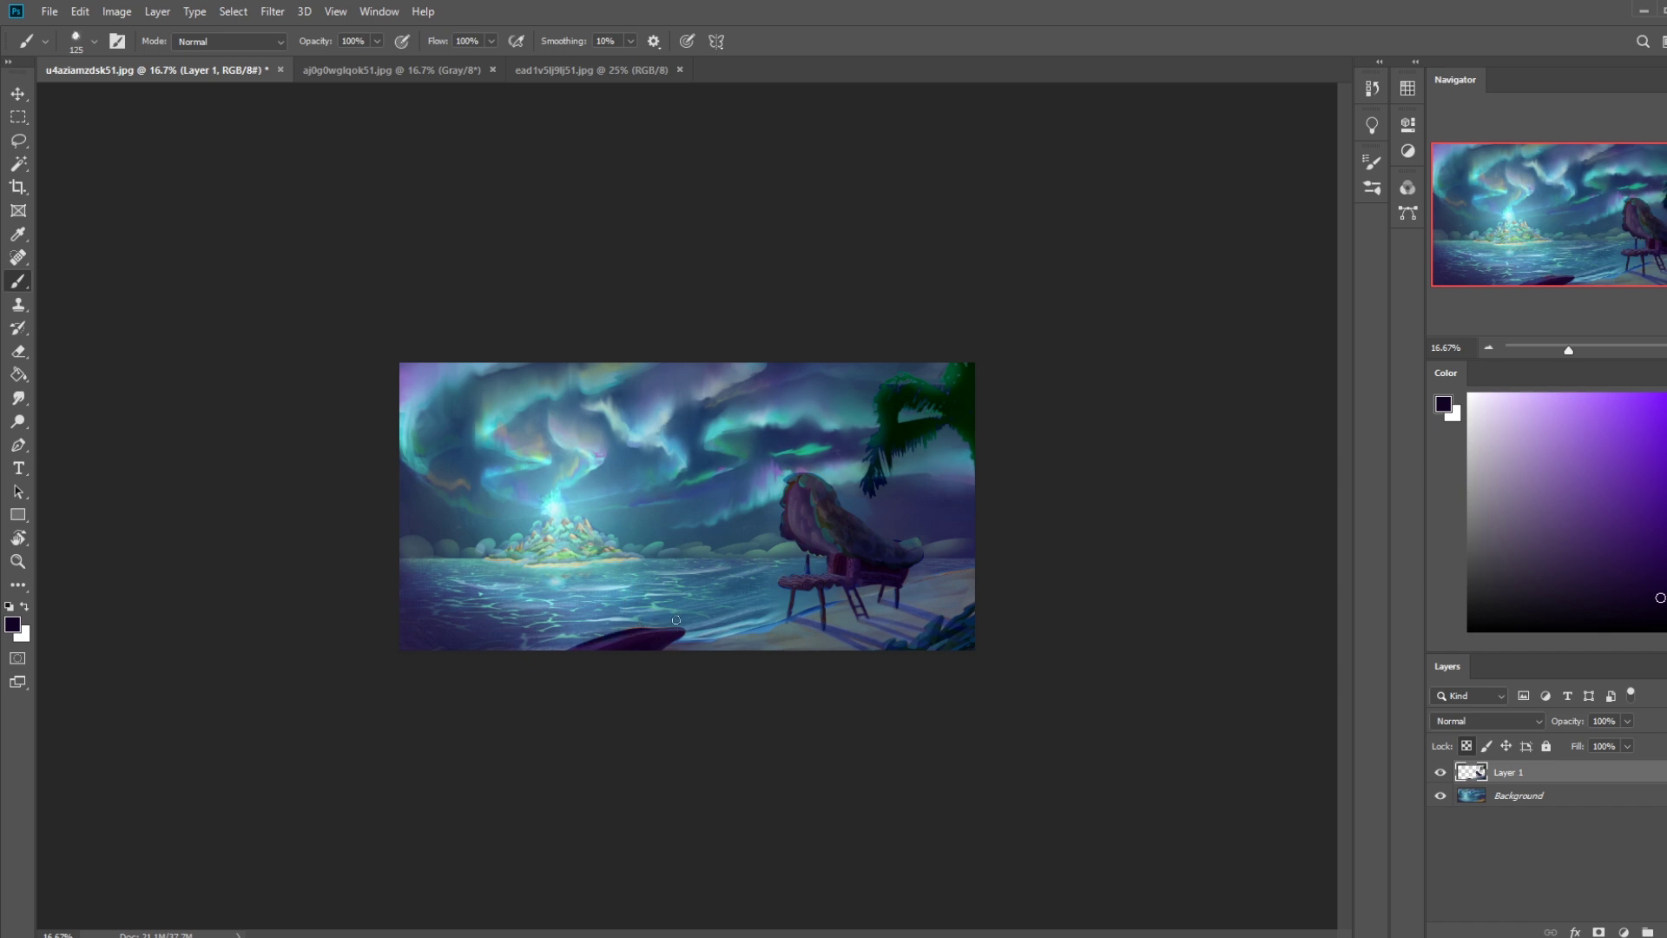
left_click(583, 649, "alt")
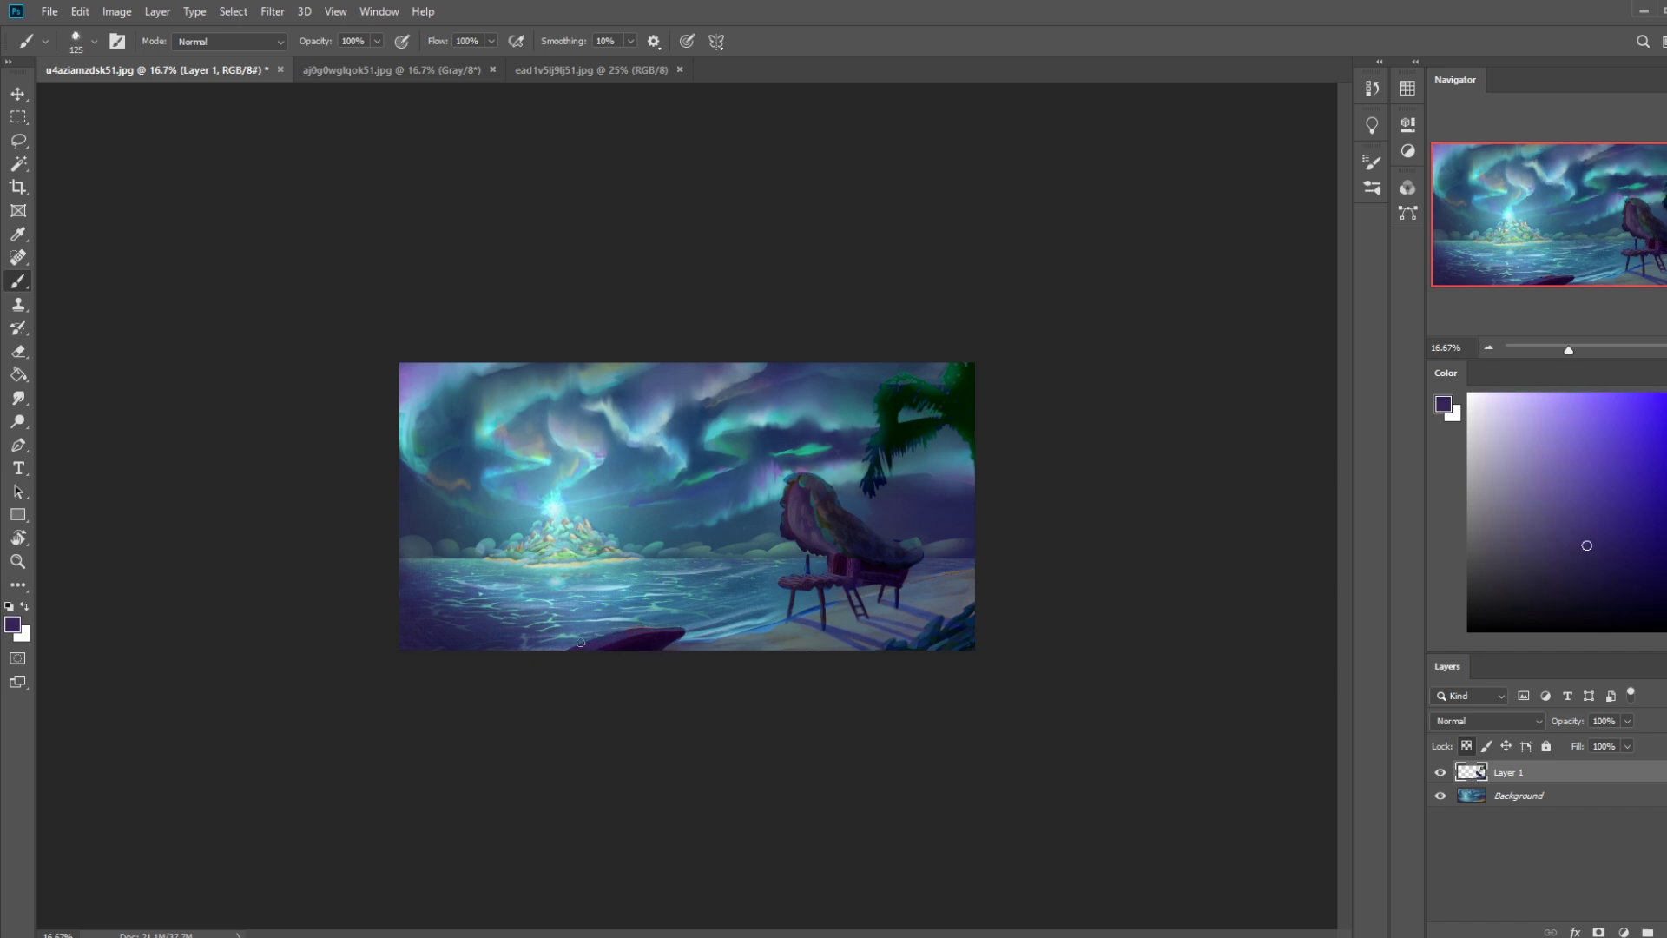
left_click(650, 641, "alt")
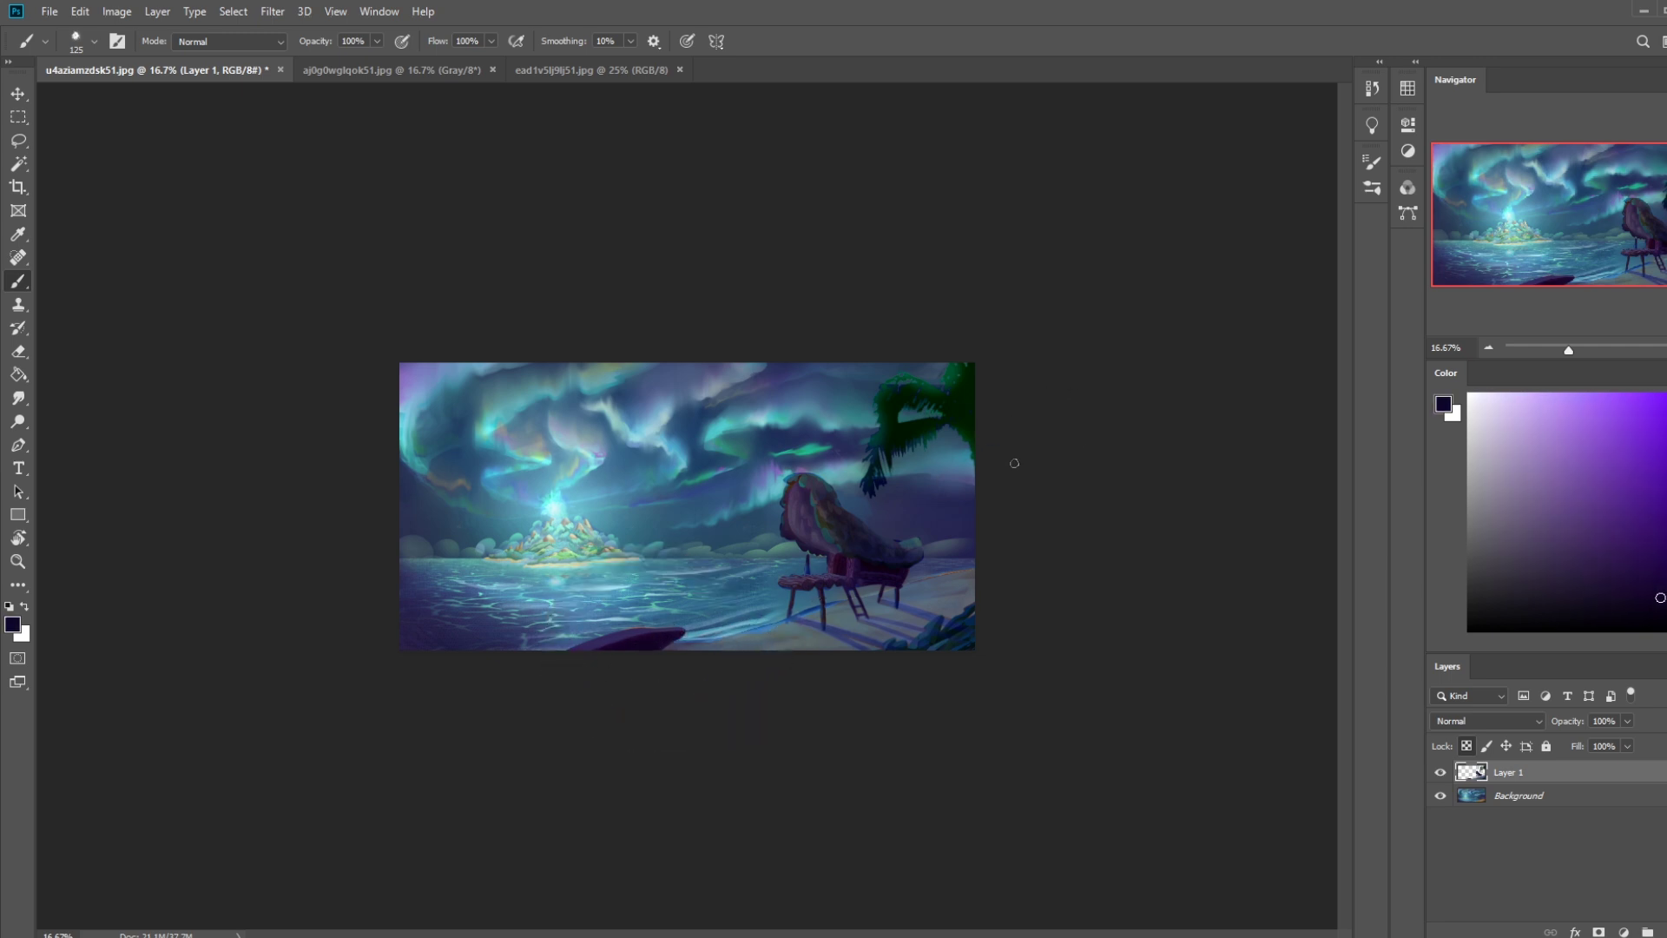
Recolor the palm from green to dark blue with a 1700 px brush in Color mode.
key("bracketright")
key("bracketright")
key("bracketright")
key("bracketright")
key("bracketright")
key("bracketright")
key("bracketright")
key("bracketright")
key("bracketright")
key("bracketright")
key("bracketright")
key("bracketright")
key("bracketright")
key("bracketright")
key("bracketright")
key("bracketright")
key("bracketright")
key("bracketright")
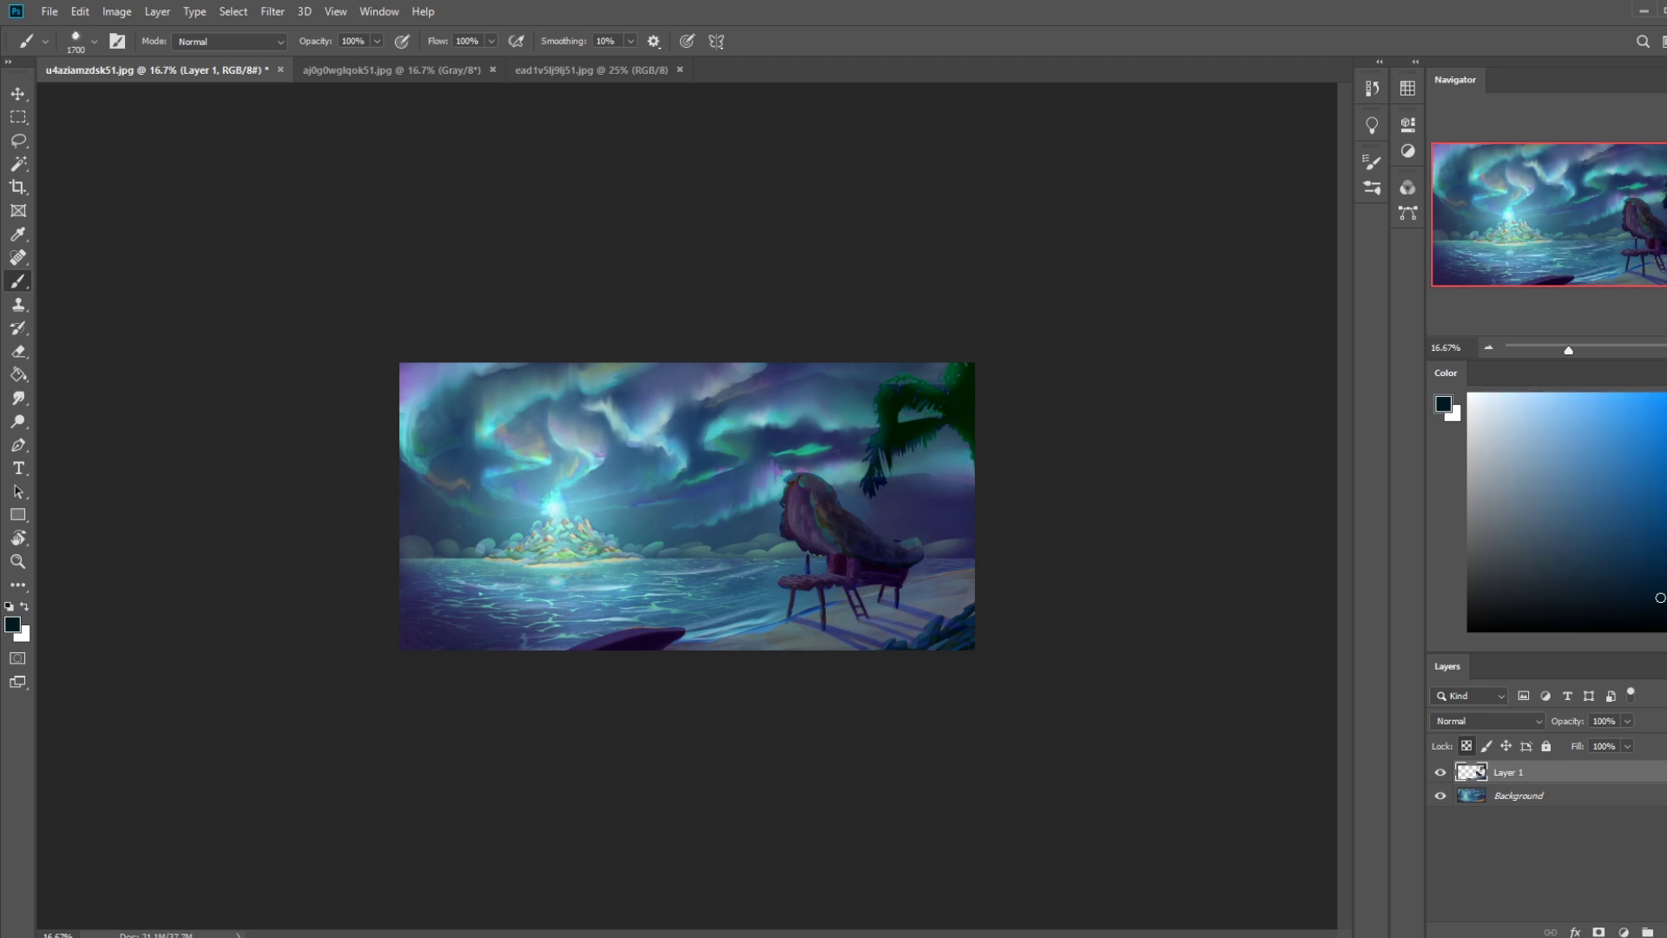
left_click(1620, 596)
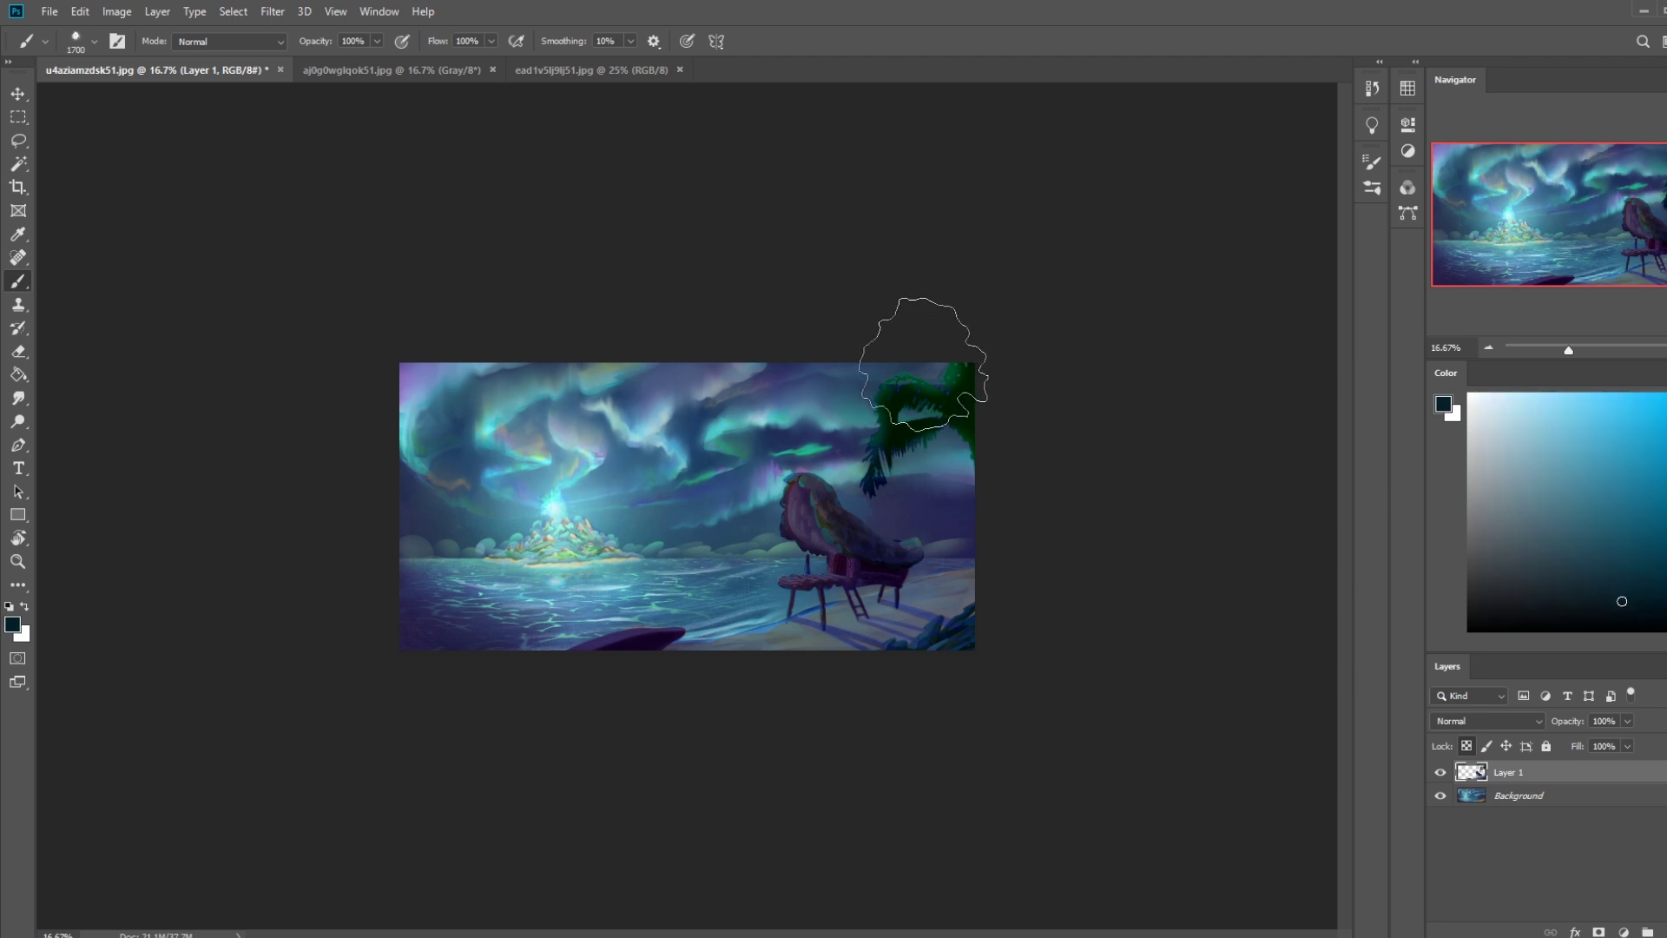
left_click(247, 42)
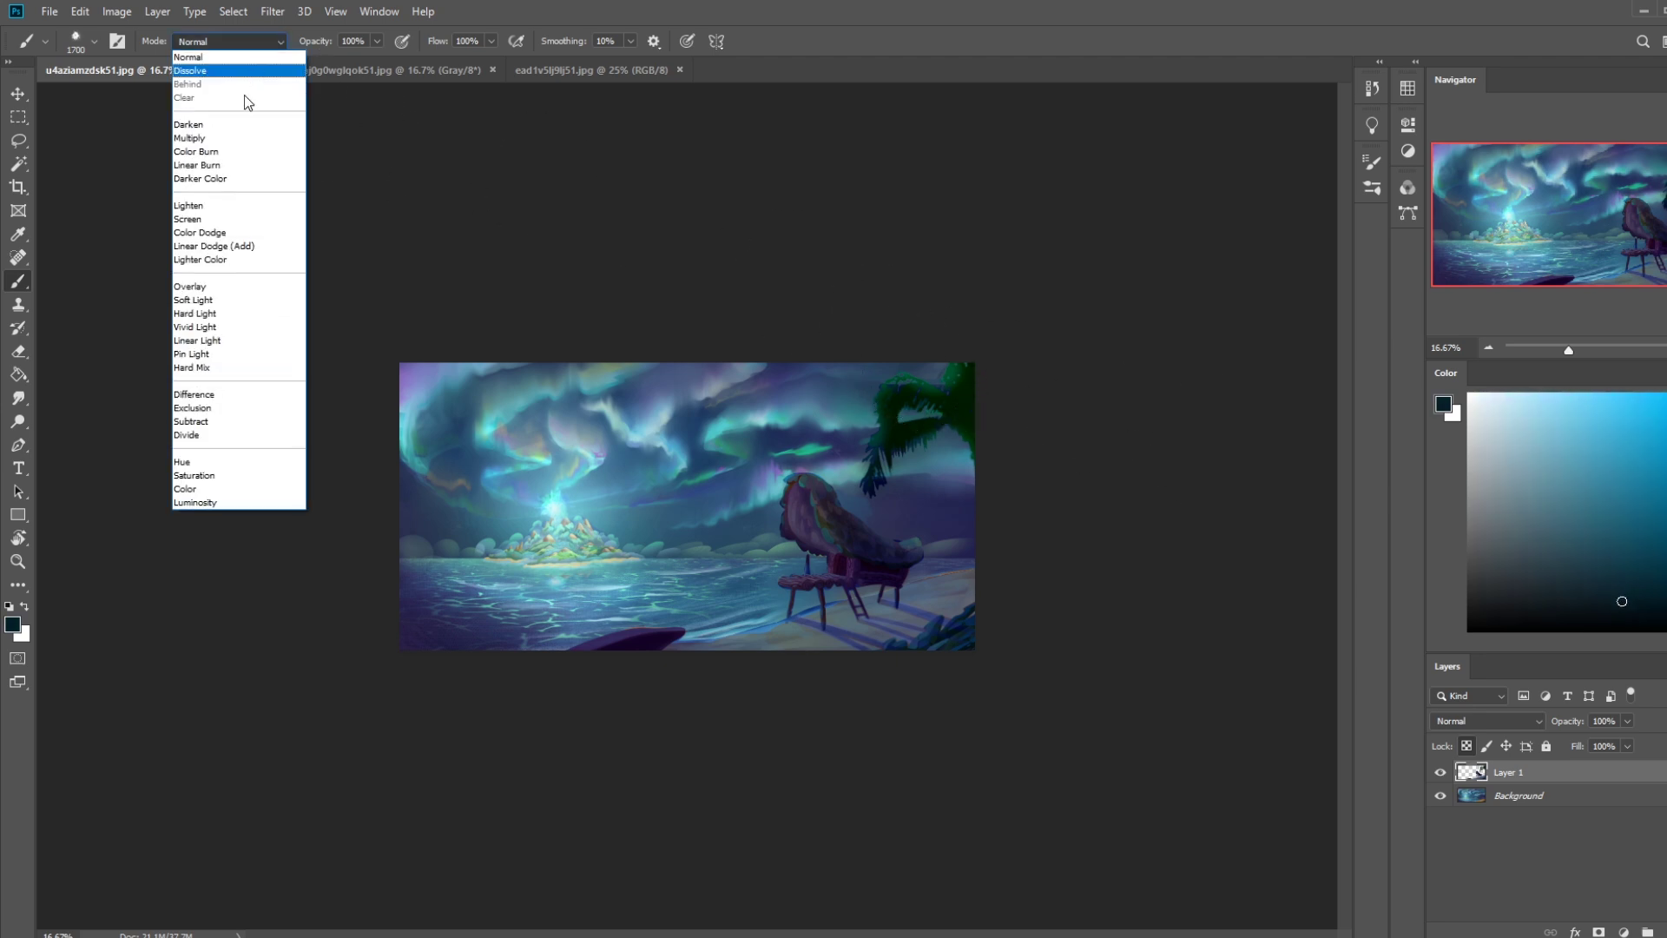
left_click(231, 490)
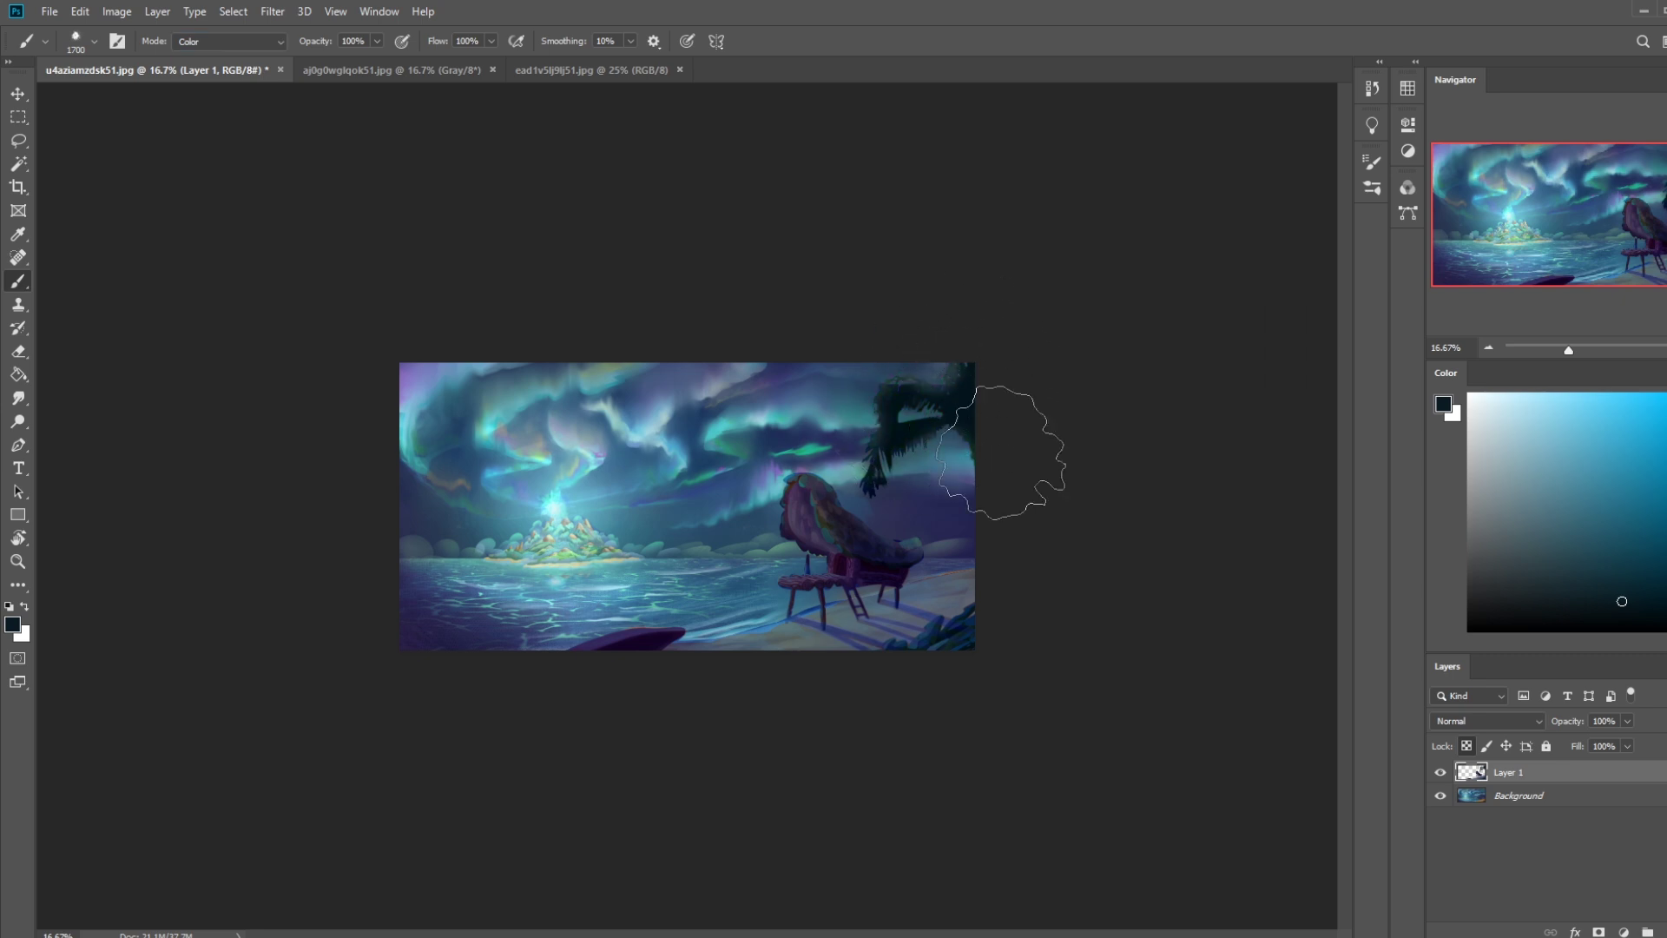
Return the brush to Normal mode and darken the palm with a nearly black blue.
left_click(247, 41)
left_click(245, 59)
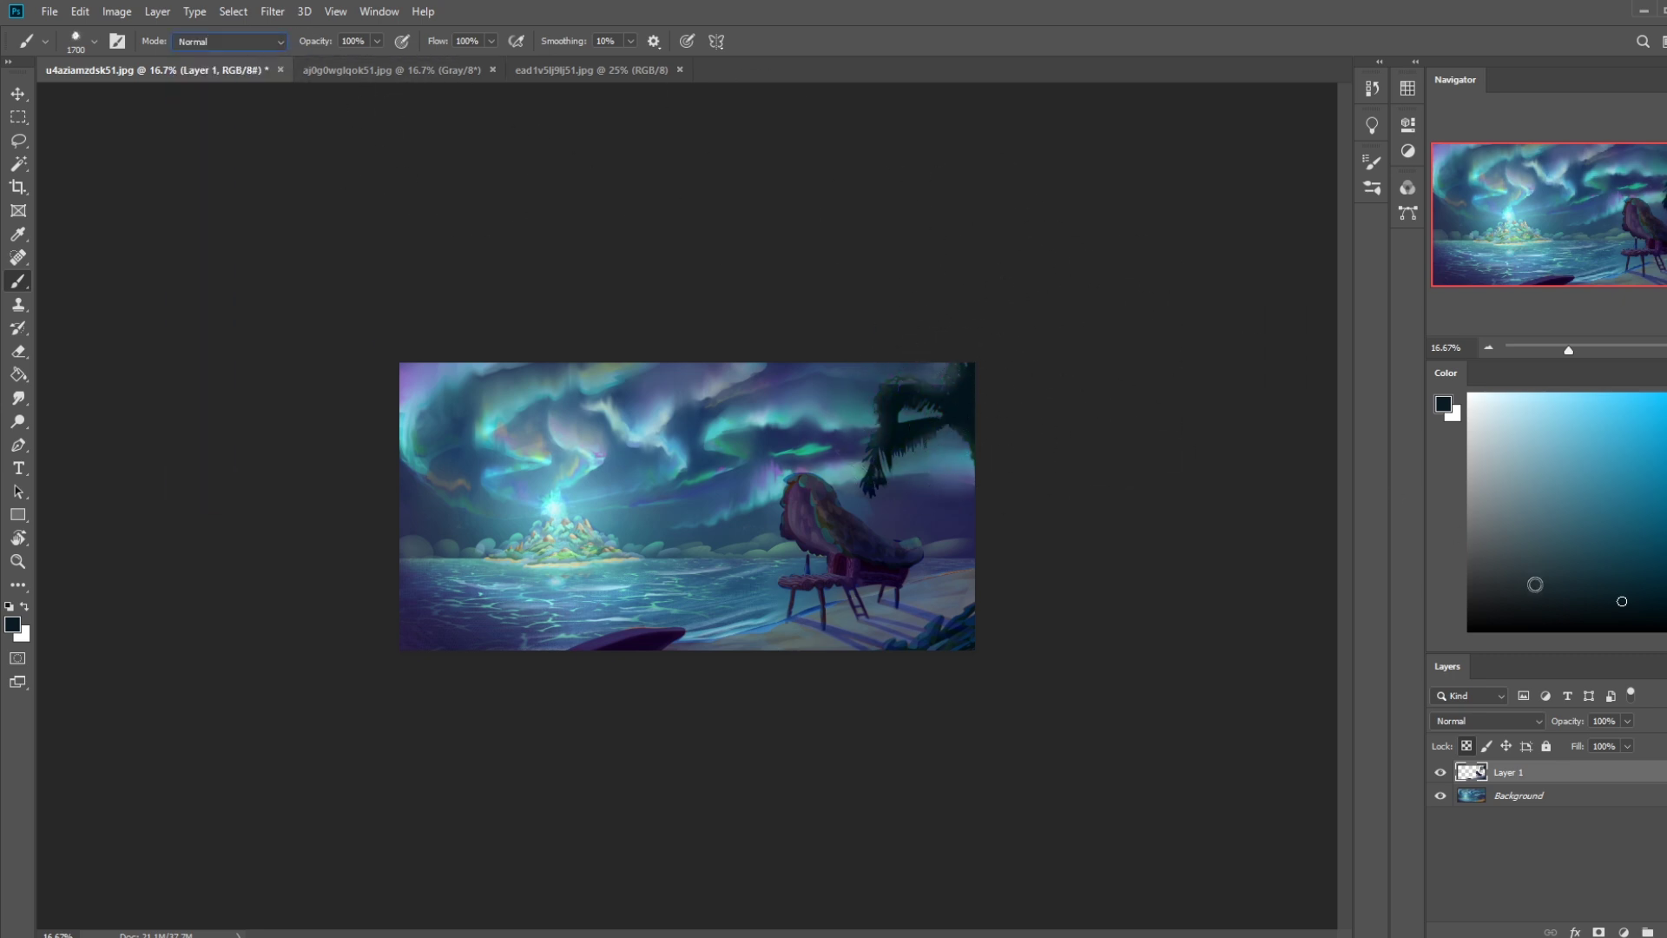
left_click(1632, 617)
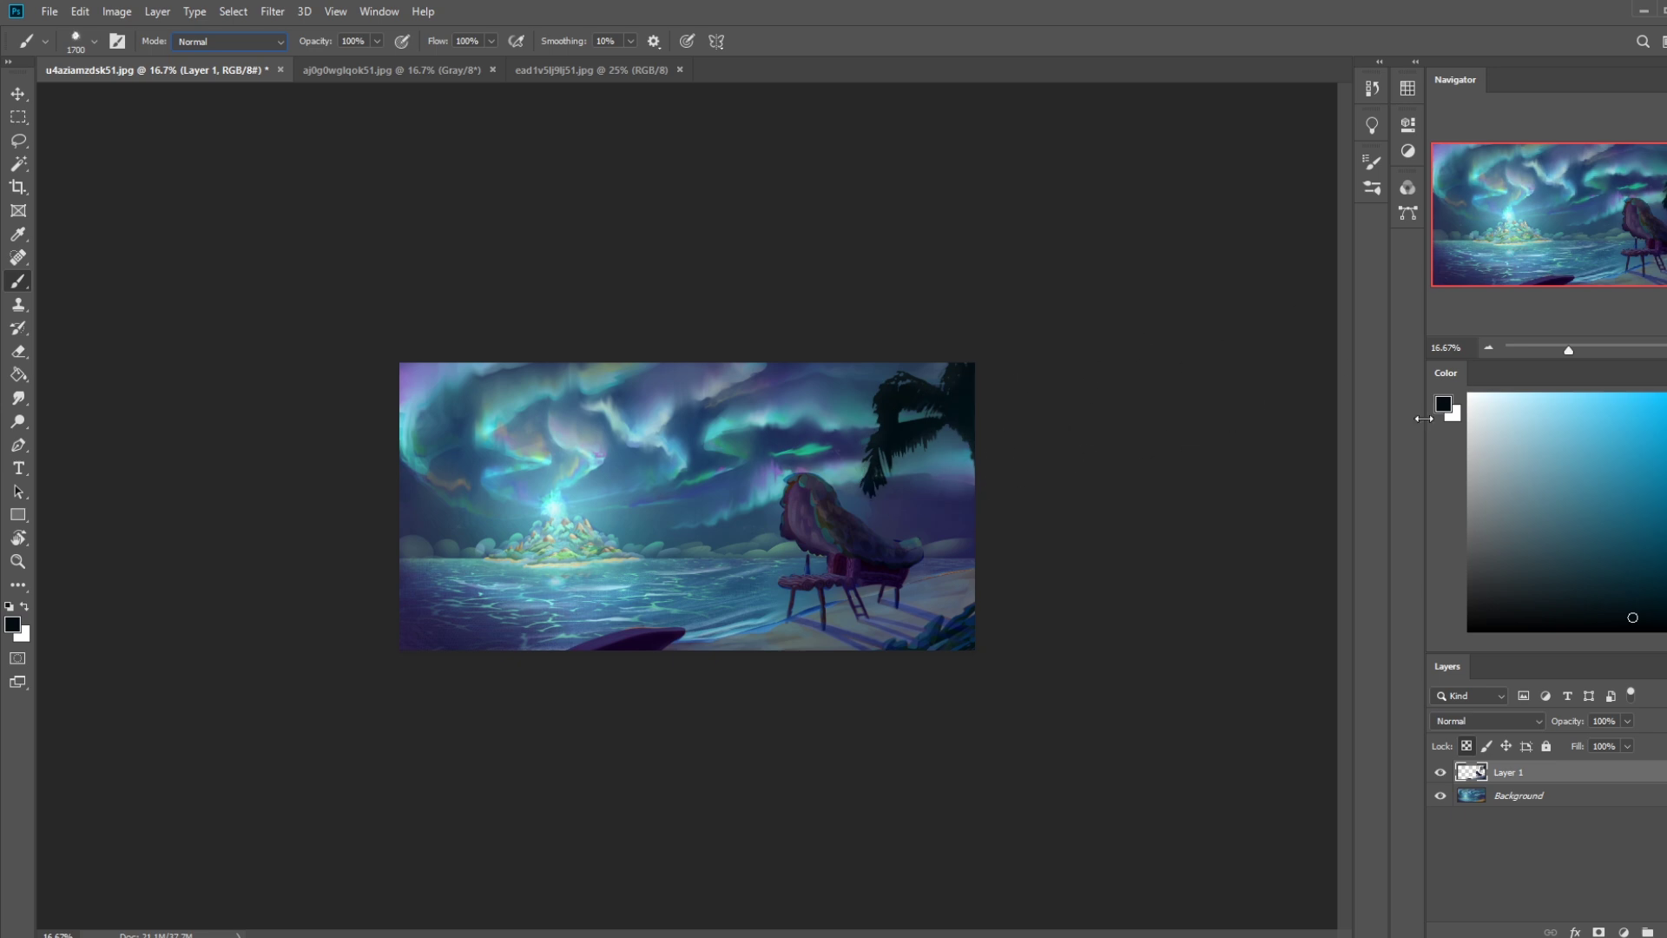
key("ctrl")
key("ctrl")
right_click(819, 457)
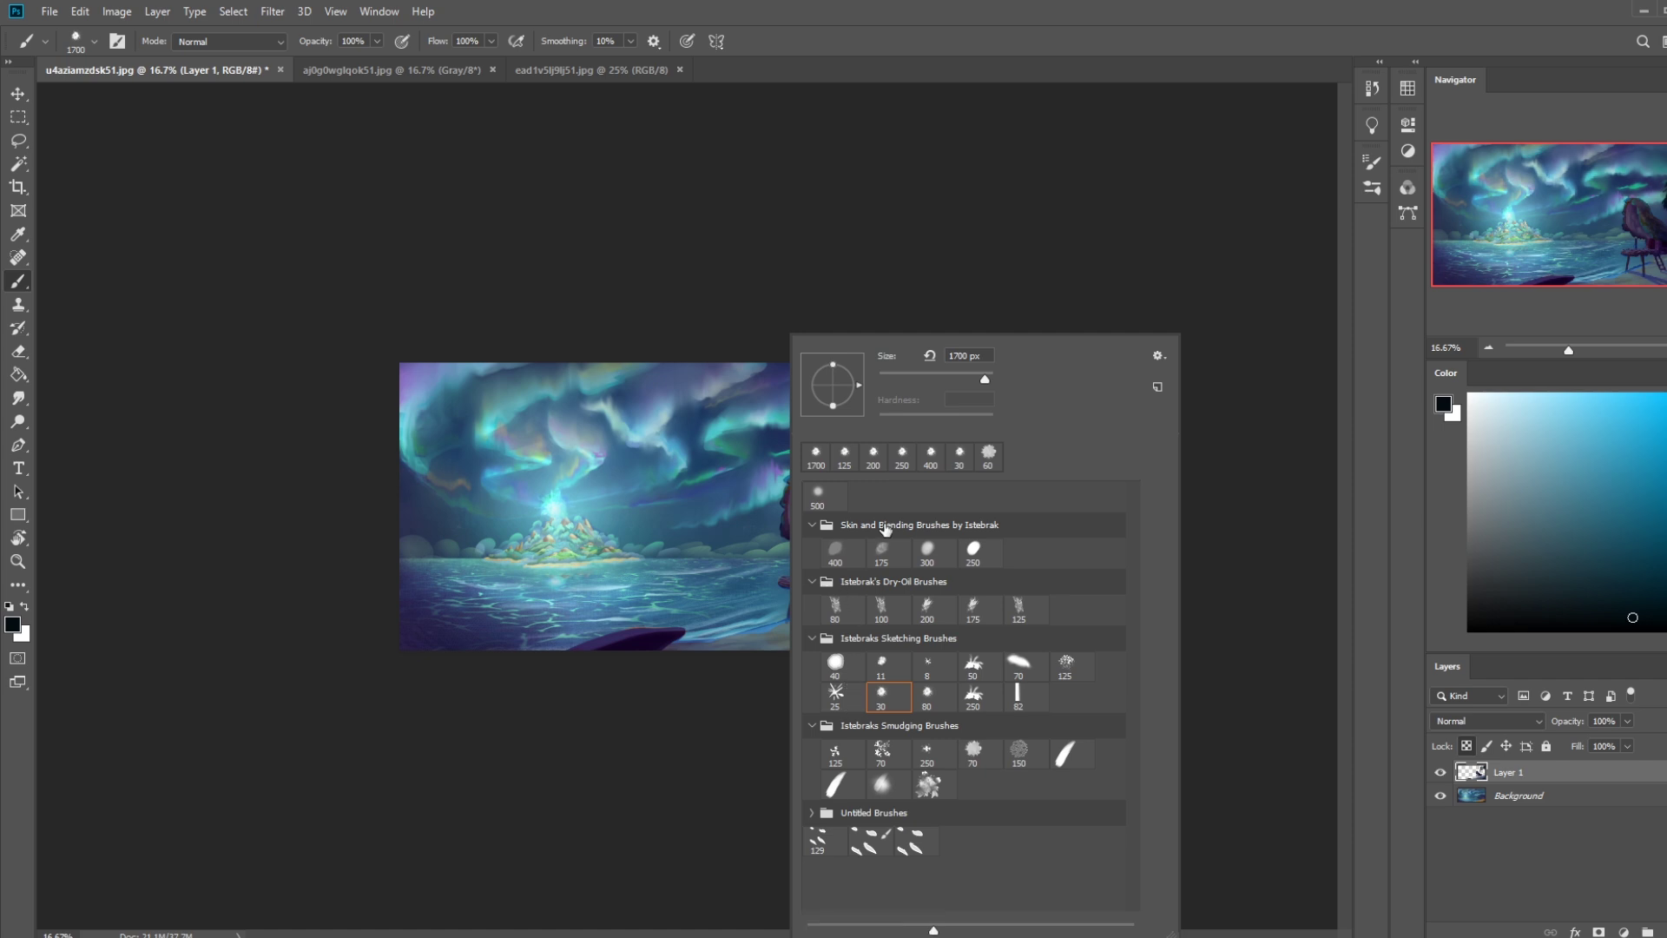
left_click(1129, 281)
Lasso the dark hollow in the upper-left sky and prepare an 800 px Normal-mode brush with a sampled blue.
key("l")
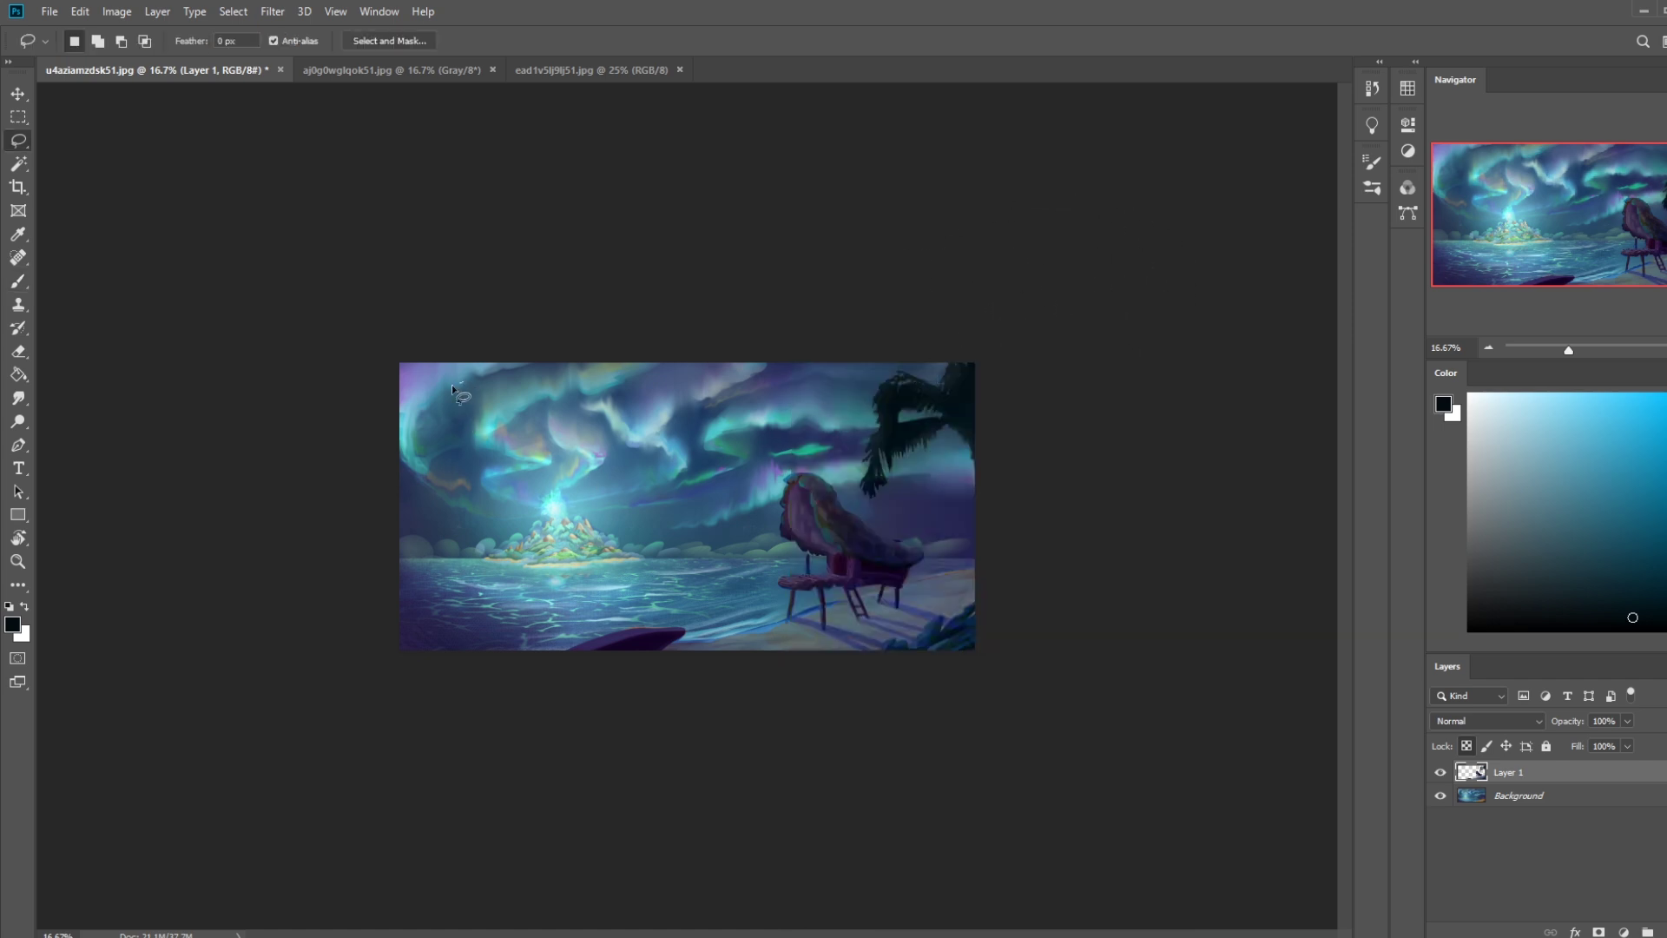
mouse_move(406, 438)
left_mouse_down()
mouse_move(468, 488)
mouse_move(463, 382)
left_mouse_up()
key("ctrl+d")
key("b")
left_click(450, 452, "alt")
key("bracketleft")
key("bracketleft")
key("bracketleft")
key("bracketleft")
key("bracketleft")
key("bracketleft")
key("bracketleft")
key("bracketleft")
key("bracketleft")
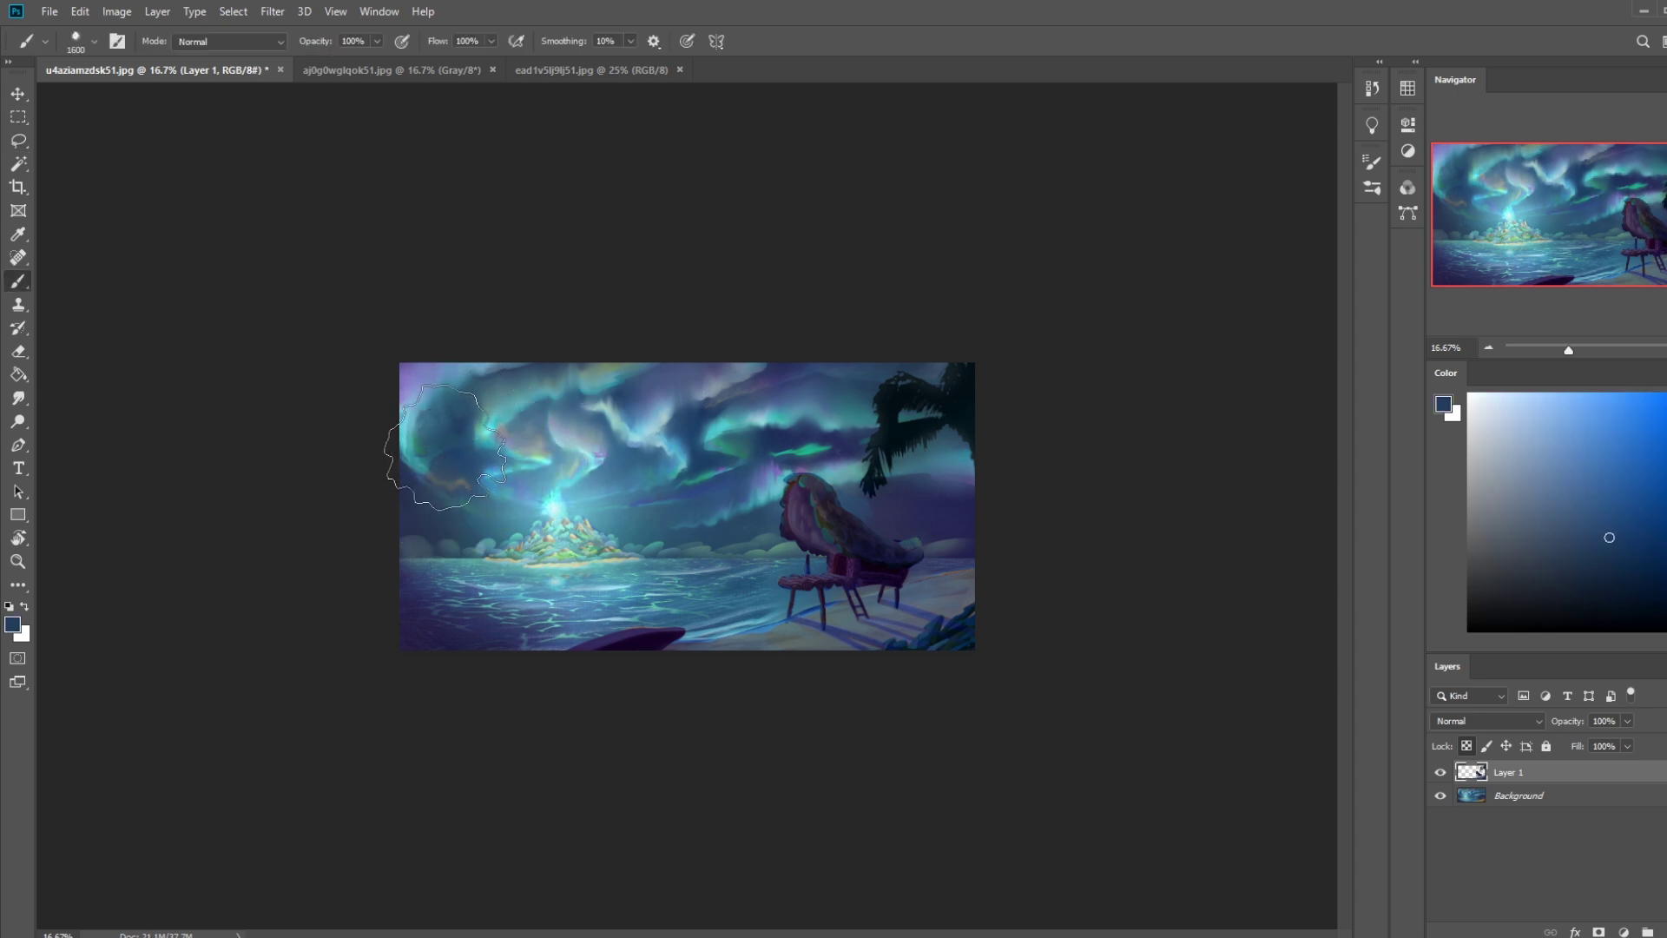
left_click(228, 41)
left_click(195, 55)
key("ctrl")
Select the Background and undo the last edits to the upper-left sky.
left_click(1554, 795)
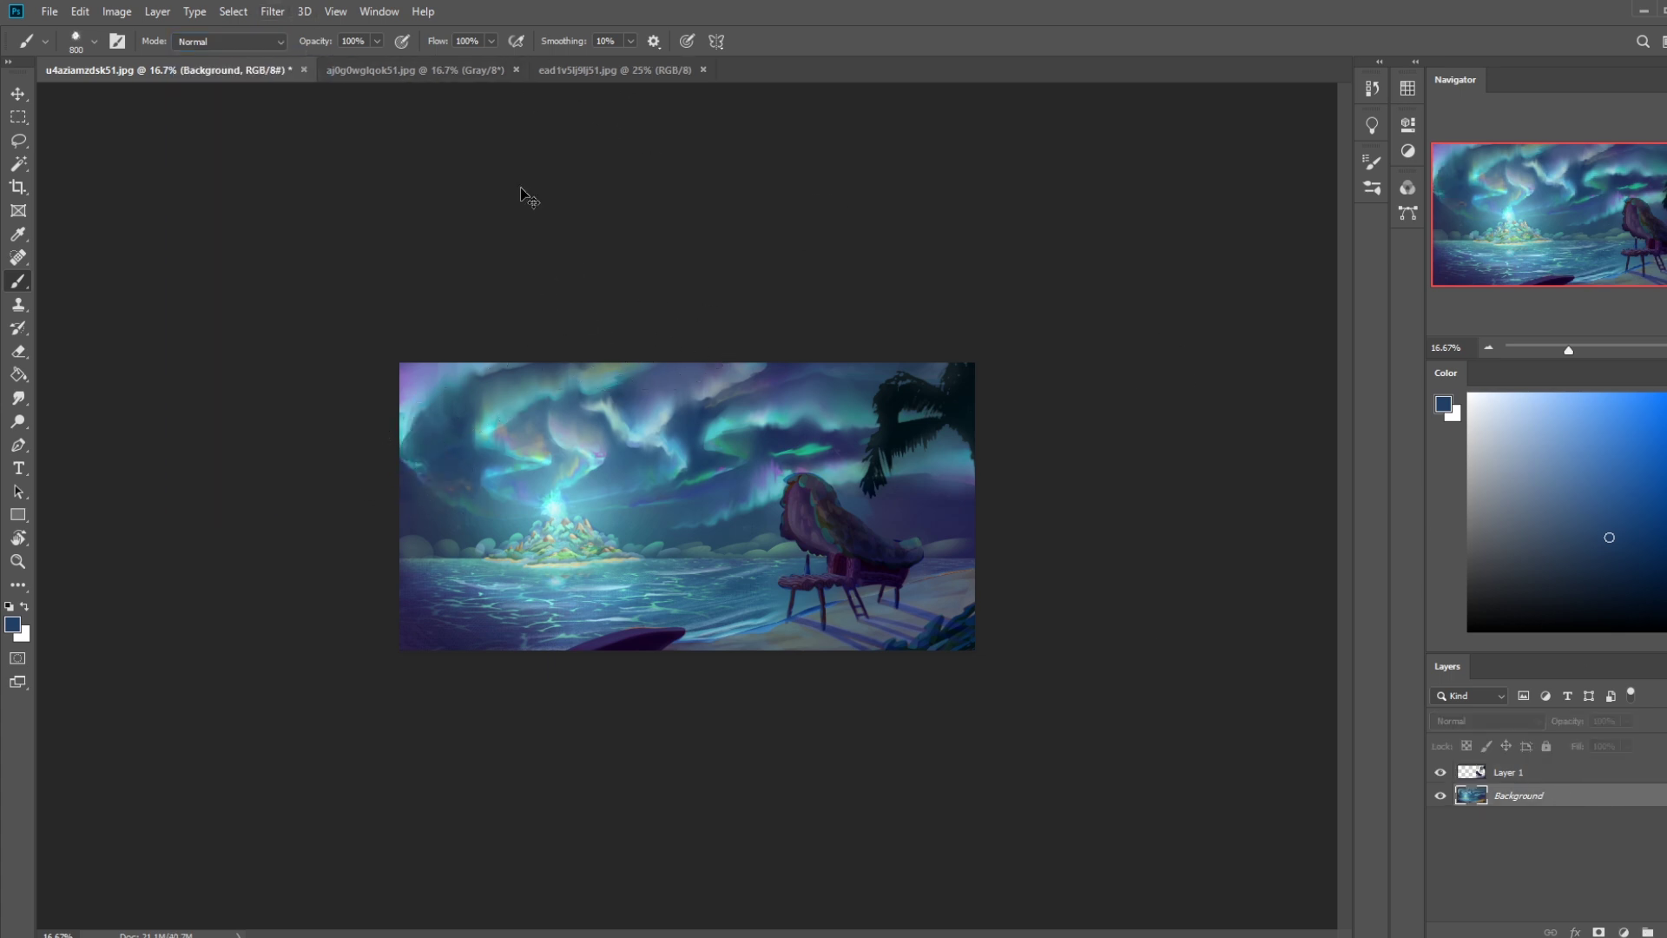
key("ctrl+z")
key("ctrl+z")
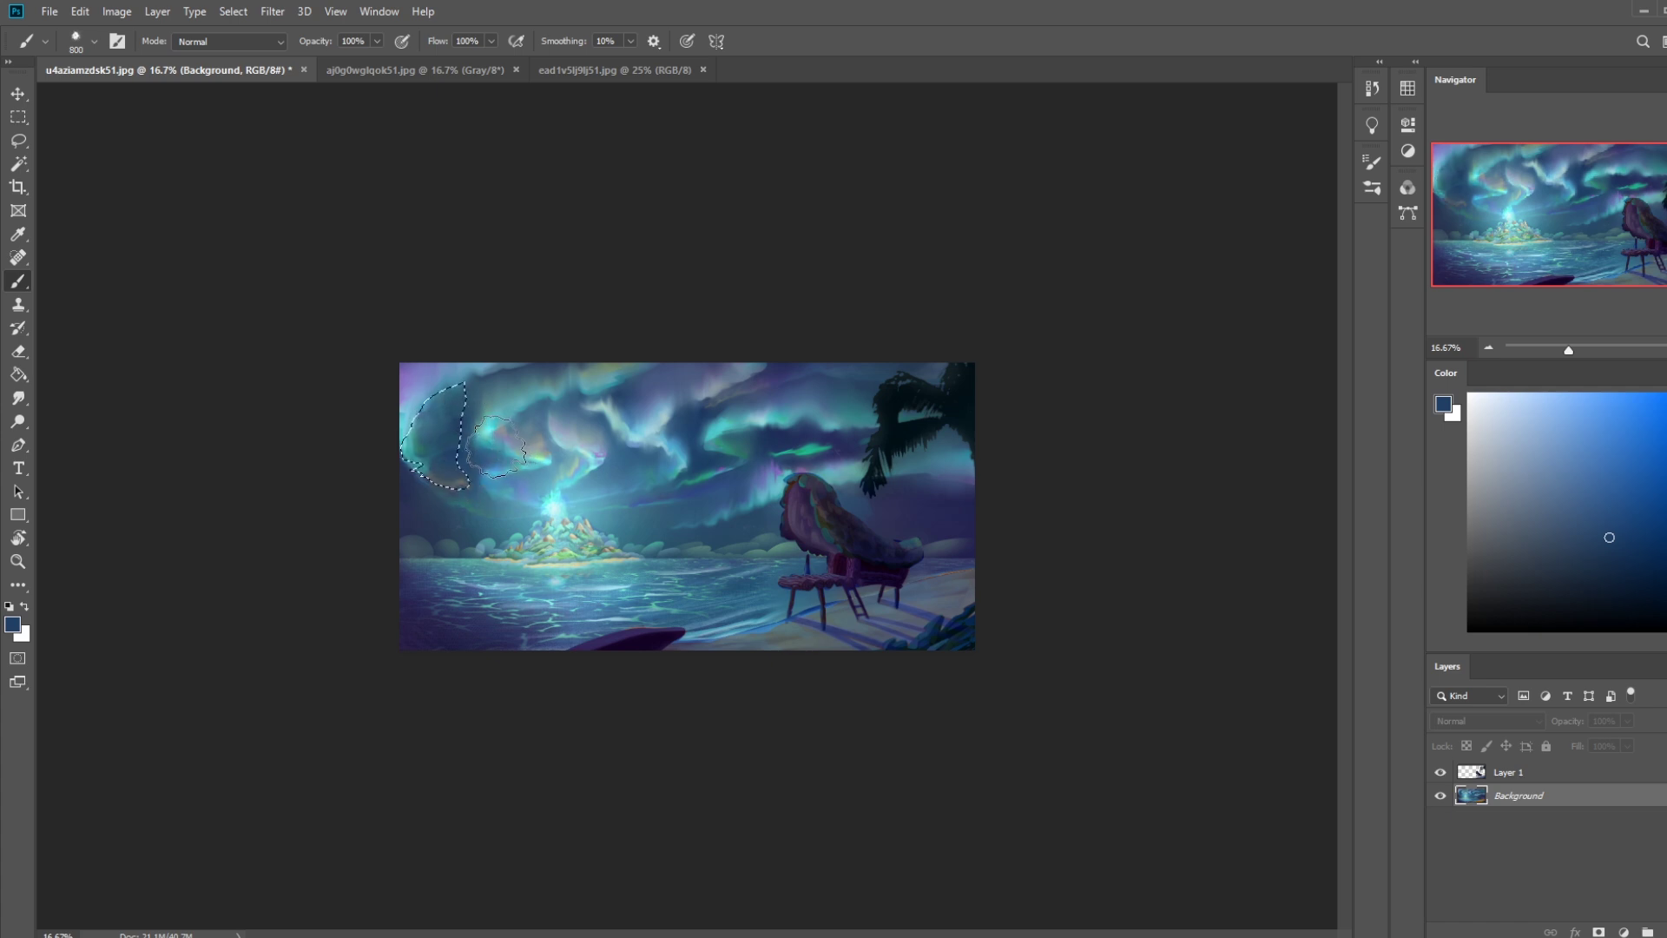
Lasso the dark sky hollow beside the aurora swirl again, hide the selection outline, and brush in blue and sampled teal.
key("l")
mouse_move(413, 415)
left_mouse_down()
mouse_move(415, 467)
mouse_move(450, 491)
mouse_move(449, 398)
mouse_move(415, 405)
mouse_move(487, 353)
left_mouse_up()
key("ctrl+h")
key("b")
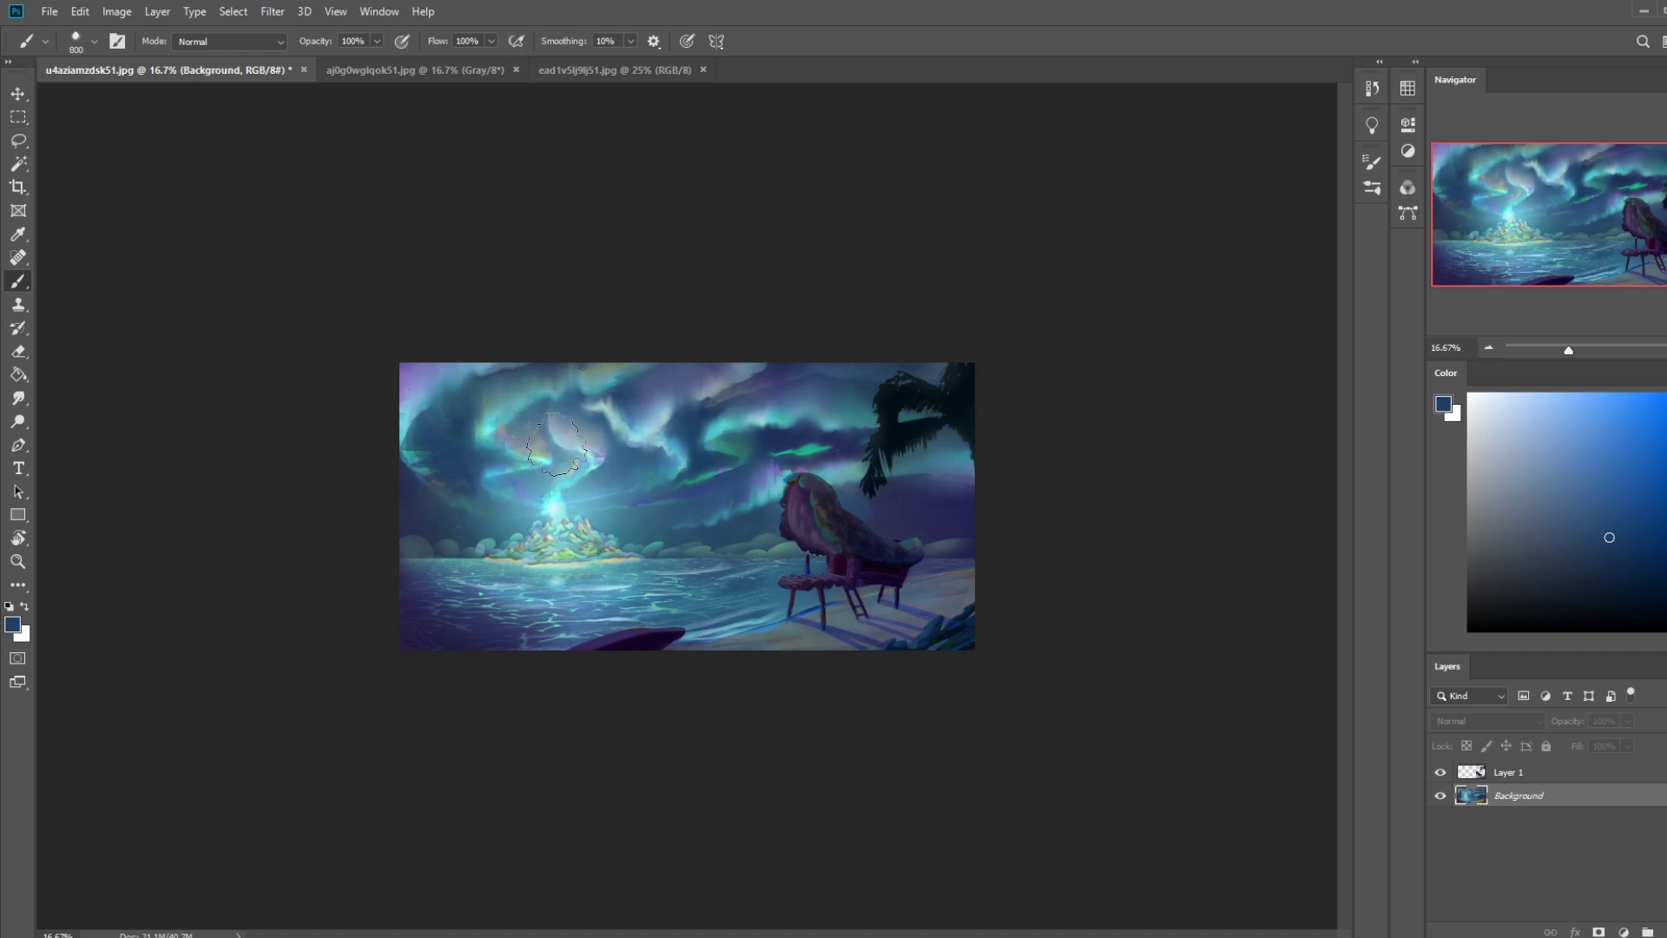
left_click(432, 445, "alt")
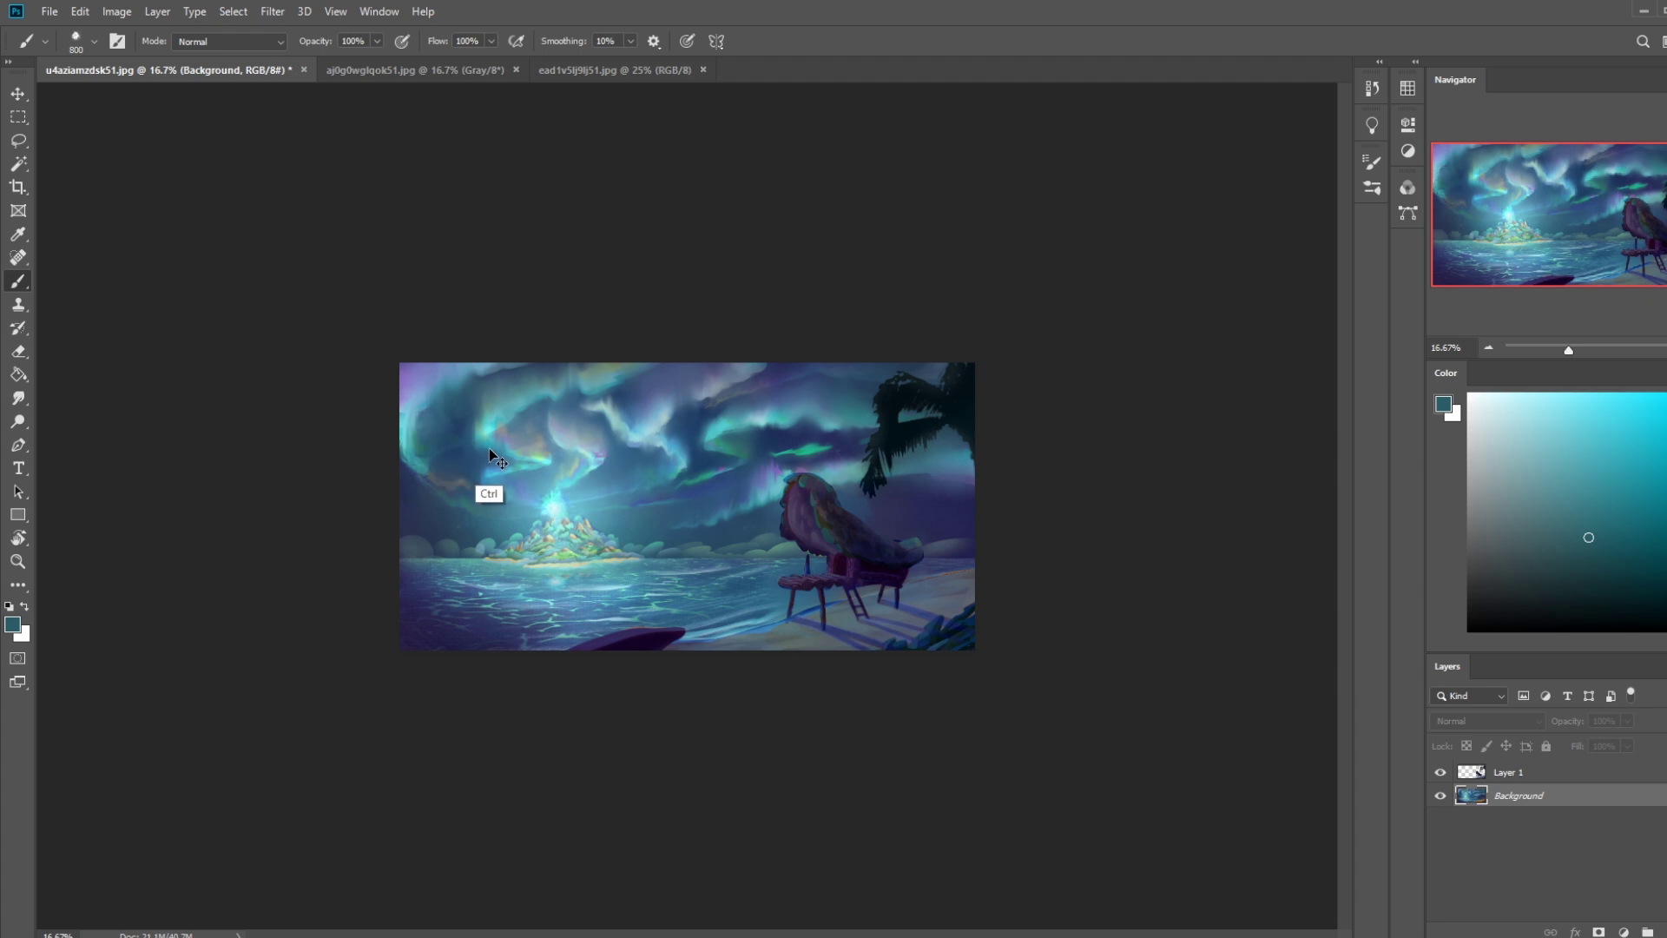
Invert the selection so that everything outside the sky hollow is selected.
key("m")
right_click(456, 466)
left_click(509, 492)
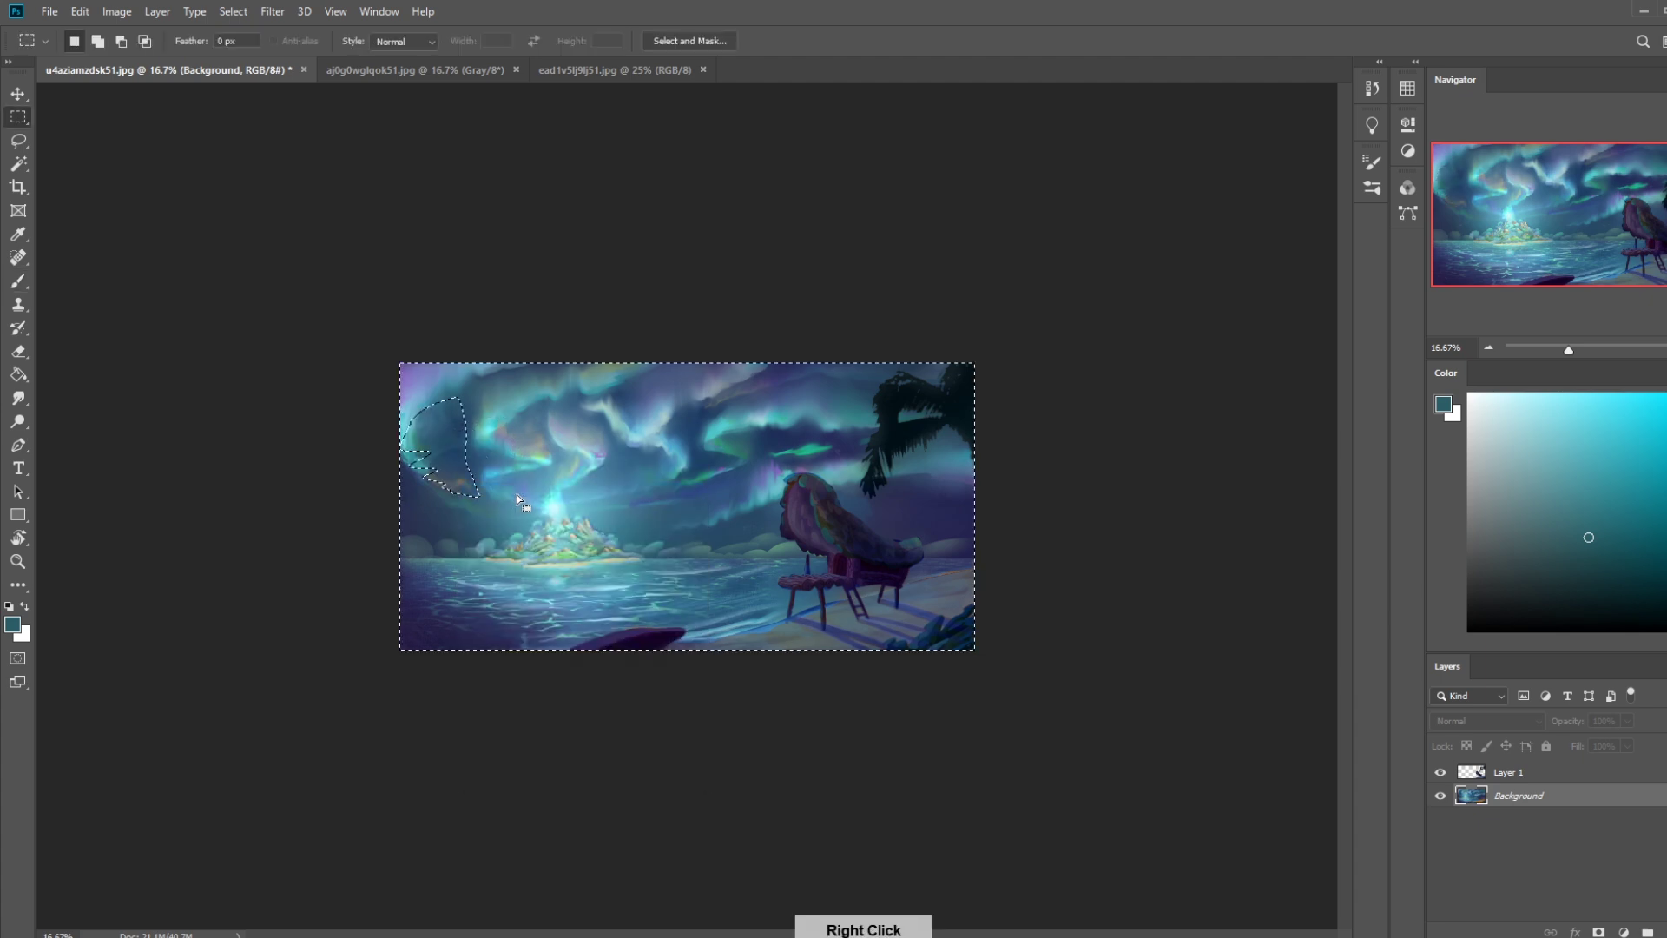
Brush sampled dark blue along the outer edge of the upper-left sky hollow with the selection outline hidden.
key("b")
left_click(420, 495, "alt")
left_click(407, 479)
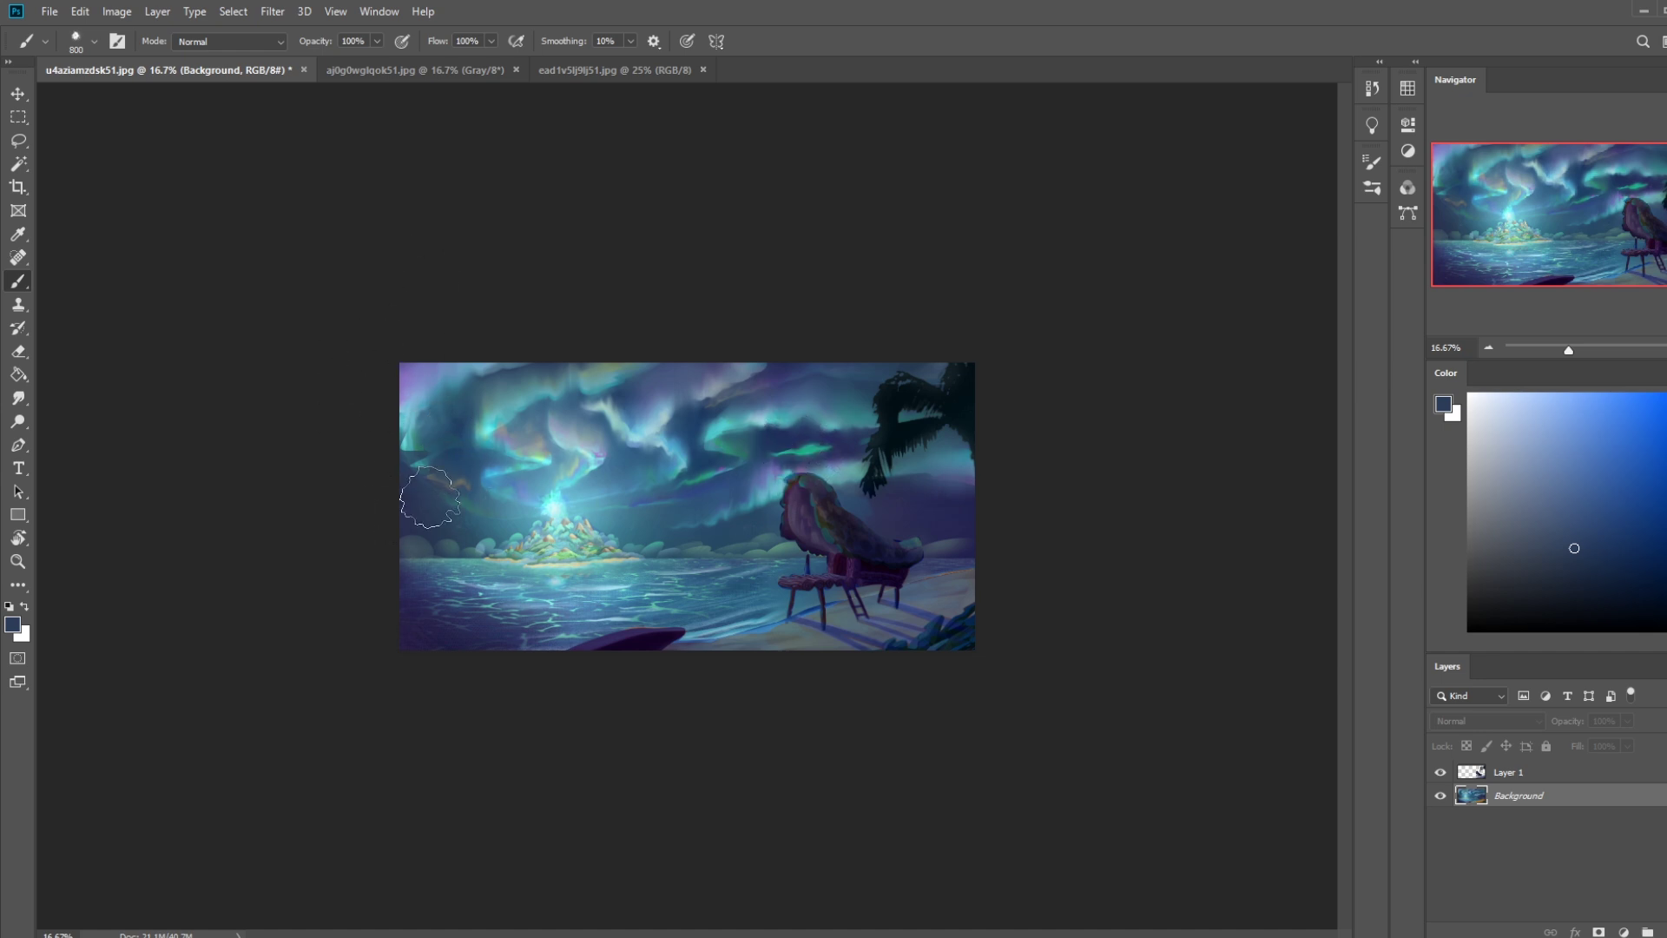
key("ctrl")
Lasso the inner curl of the aurora swirl above the island and brush in a sampled muted blue.
key("l")
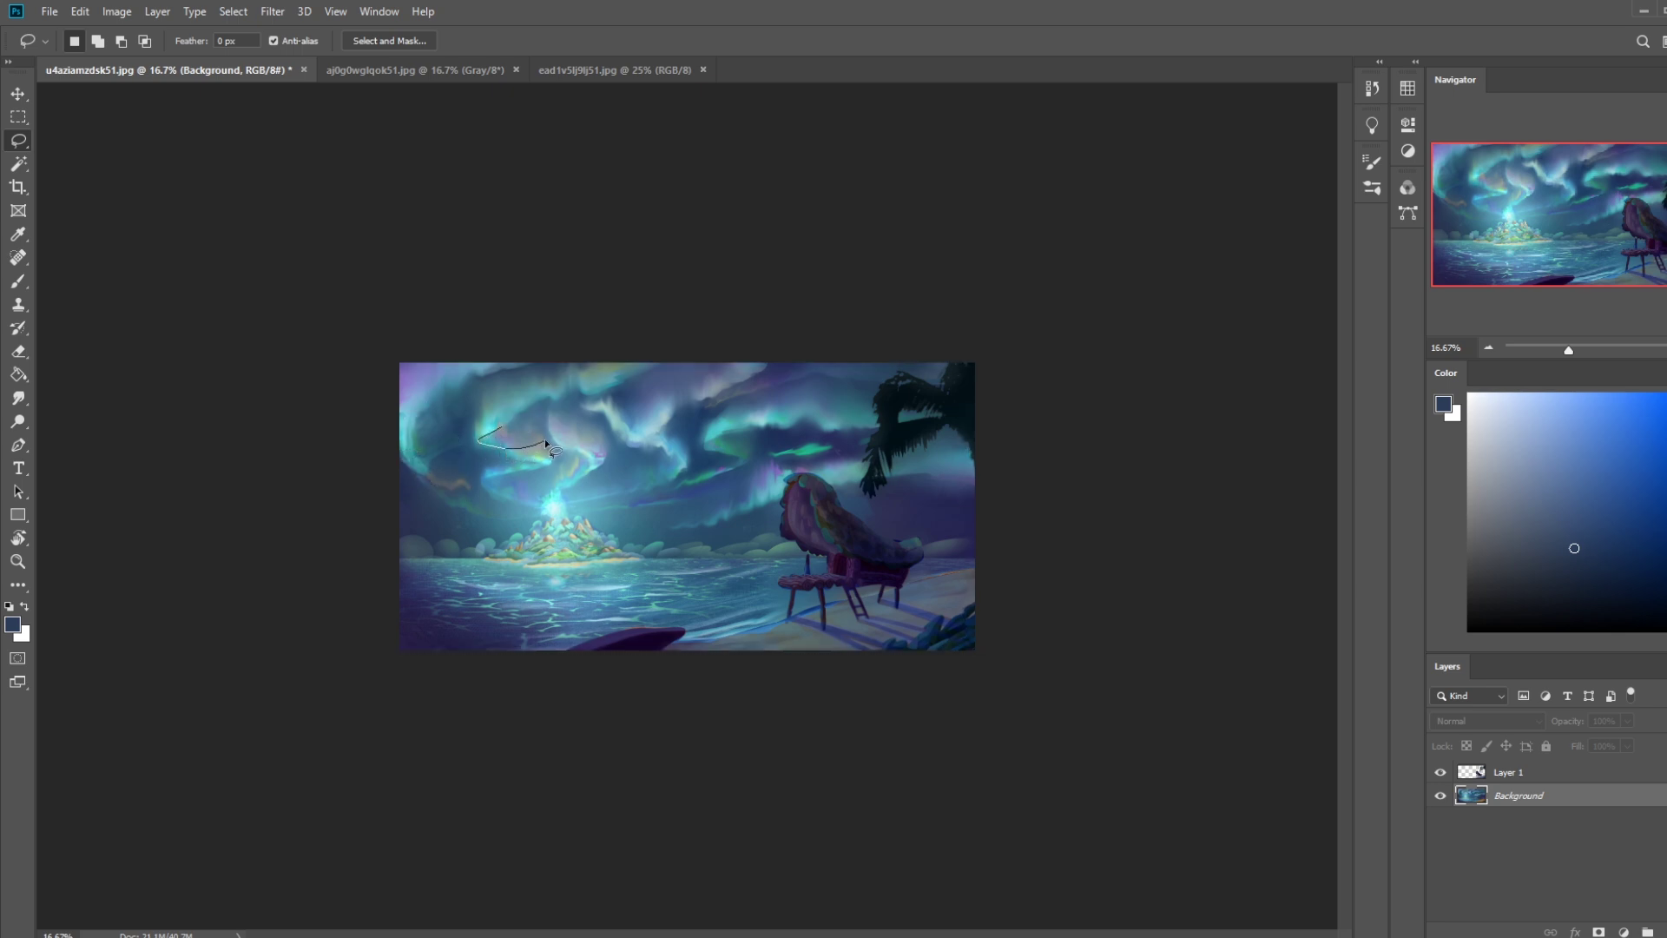
left_click_drag(518, 423, 502, 426)
key("ctrl+d")
key("b")
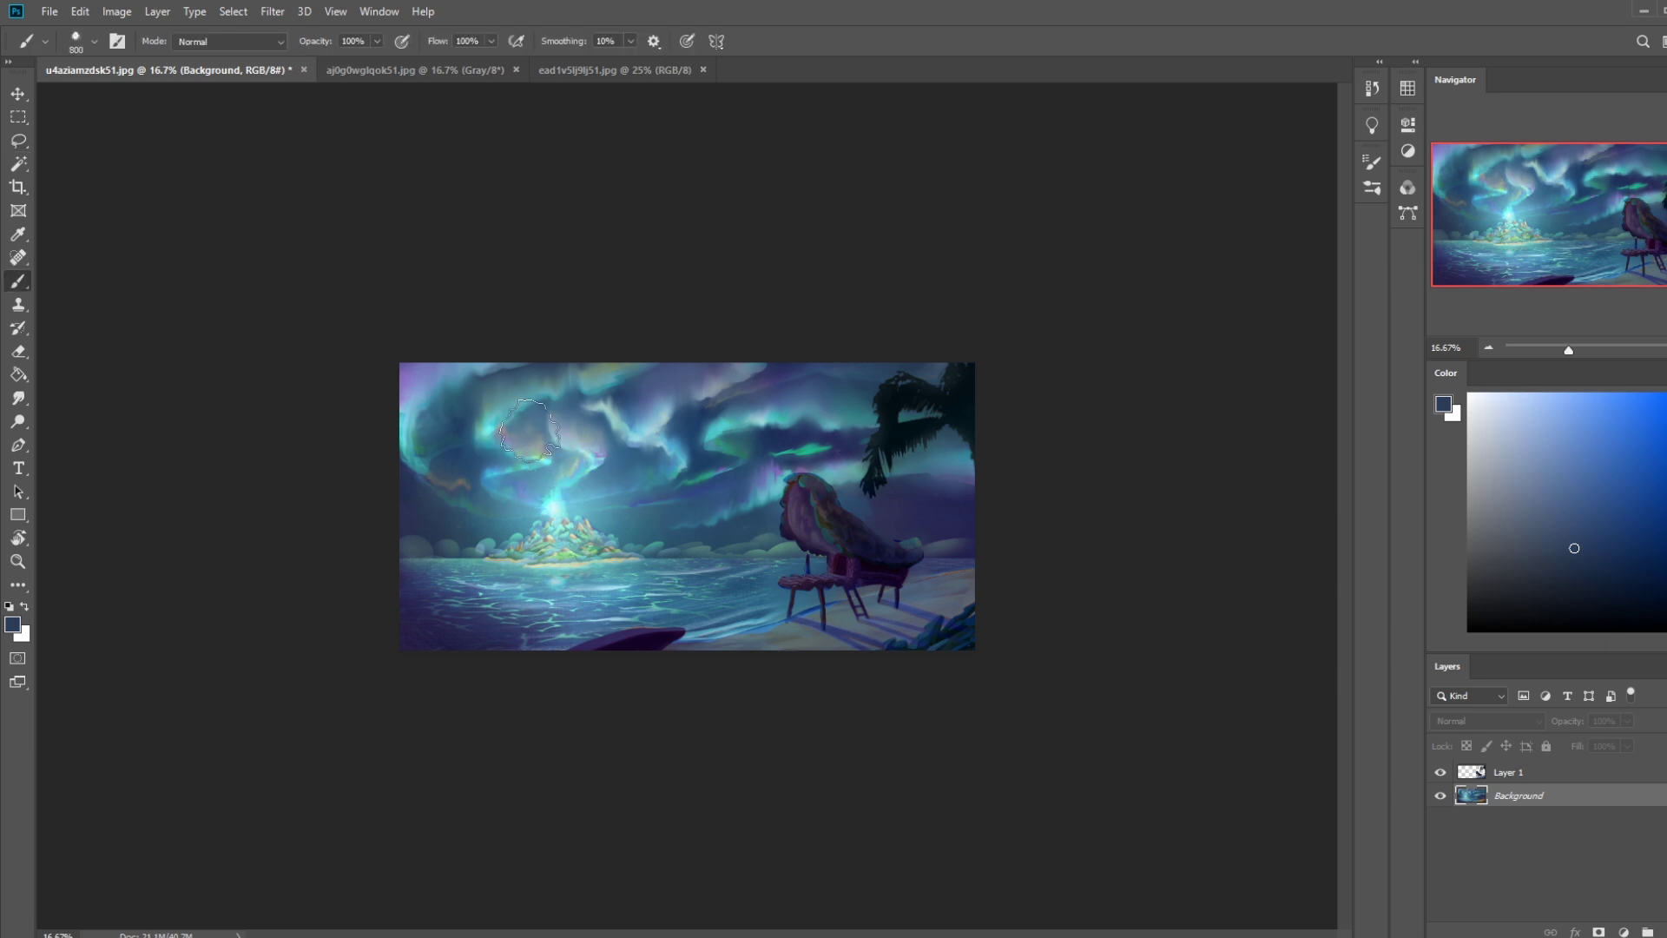
left_click(522, 431, "alt")
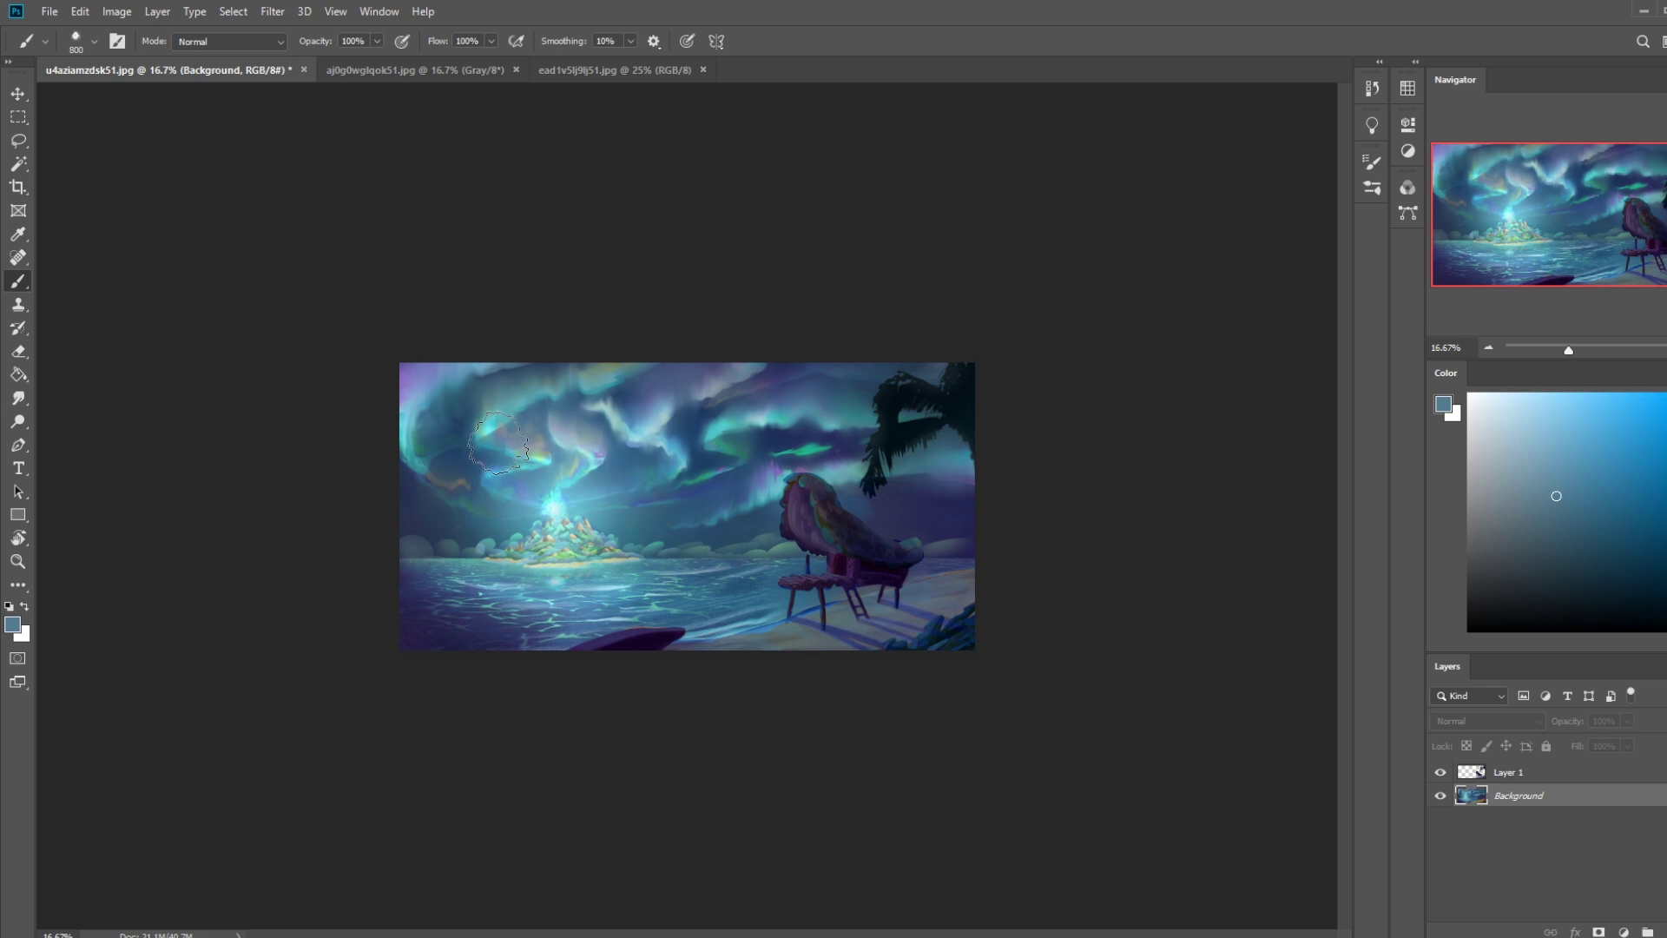
Lasso the lower-left edge of the aurora curl, refine the selection, and brush in sampled blue and bright cyan.
key("l")
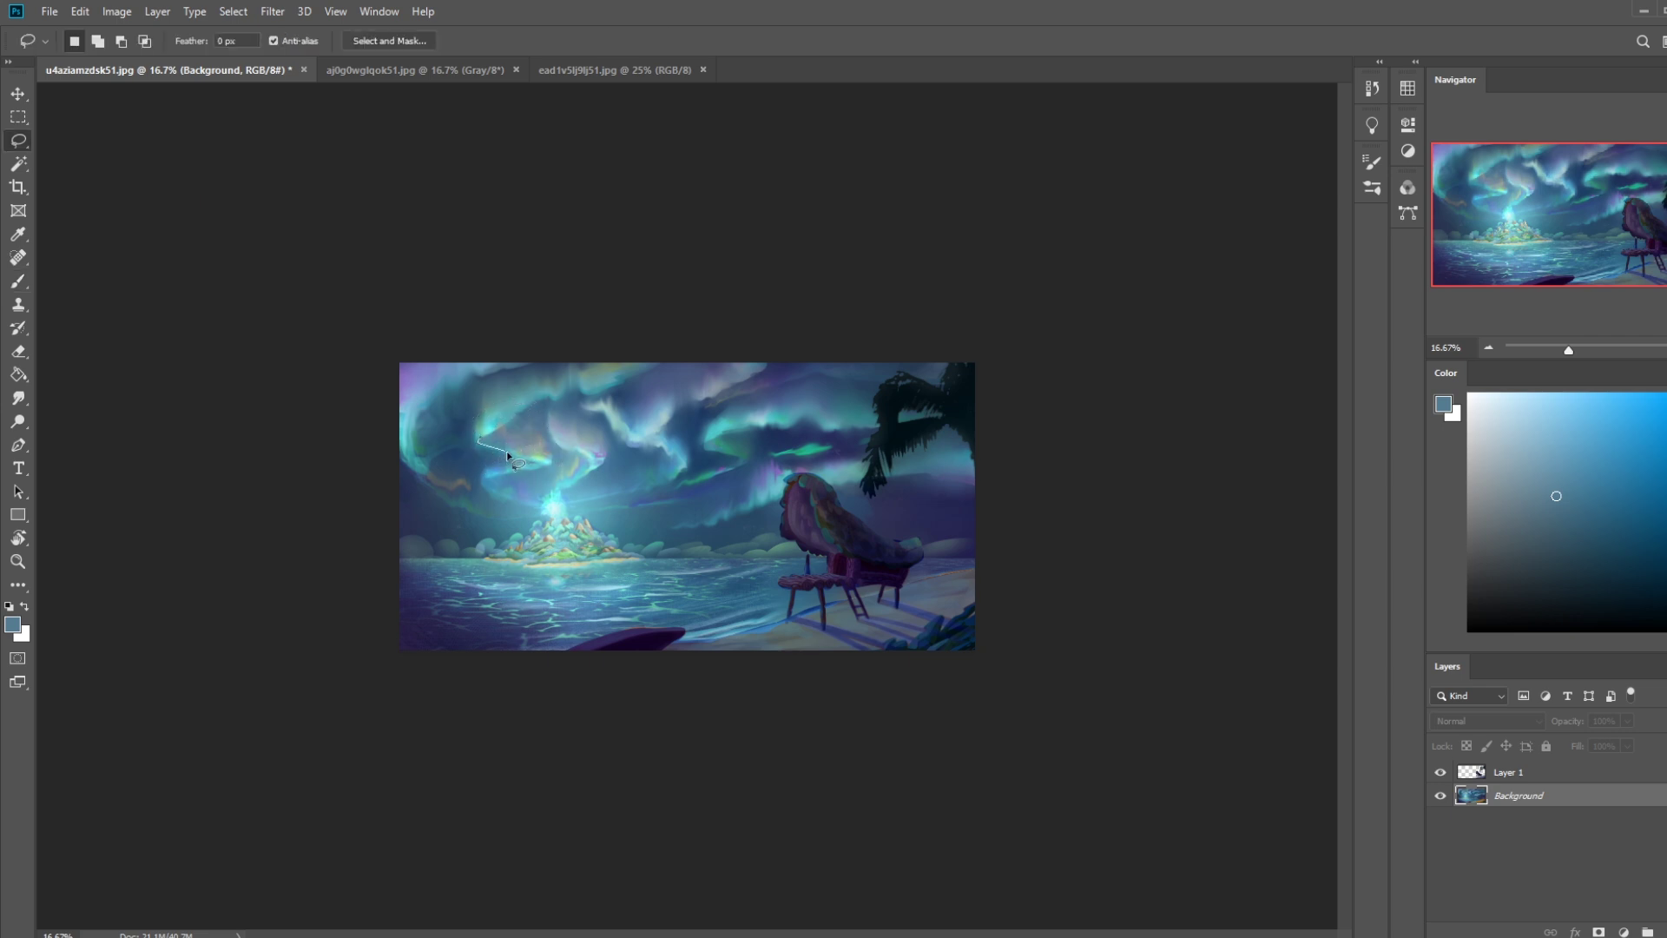
mouse_move(475, 443)
left_mouse_down()
mouse_move(475, 422)
mouse_move(491, 427)
mouse_move(470, 455)
mouse_move(495, 421)
left_mouse_up()
key("alt")
key("shift")
key("alt")
mouse_move(474, 424)
left_mouse_down()
mouse_move(466, 401)
mouse_move(474, 430)
left_mouse_up()
key("alt")
key("b")
left_click(495, 429, "alt")
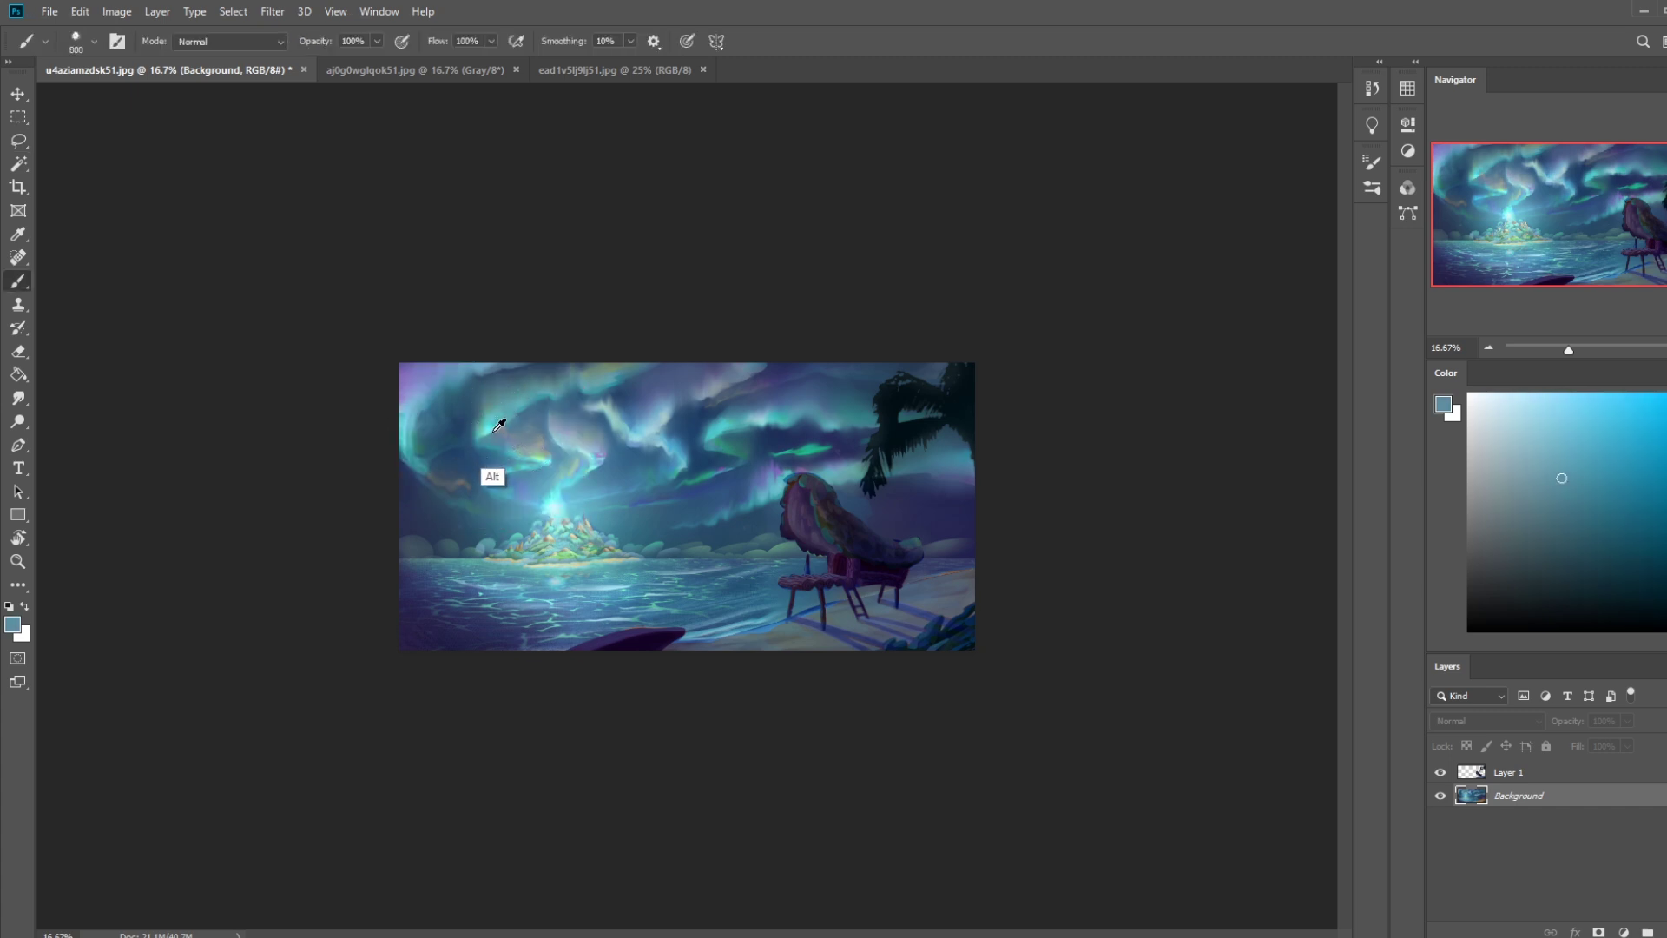
left_click(493, 429, "alt")
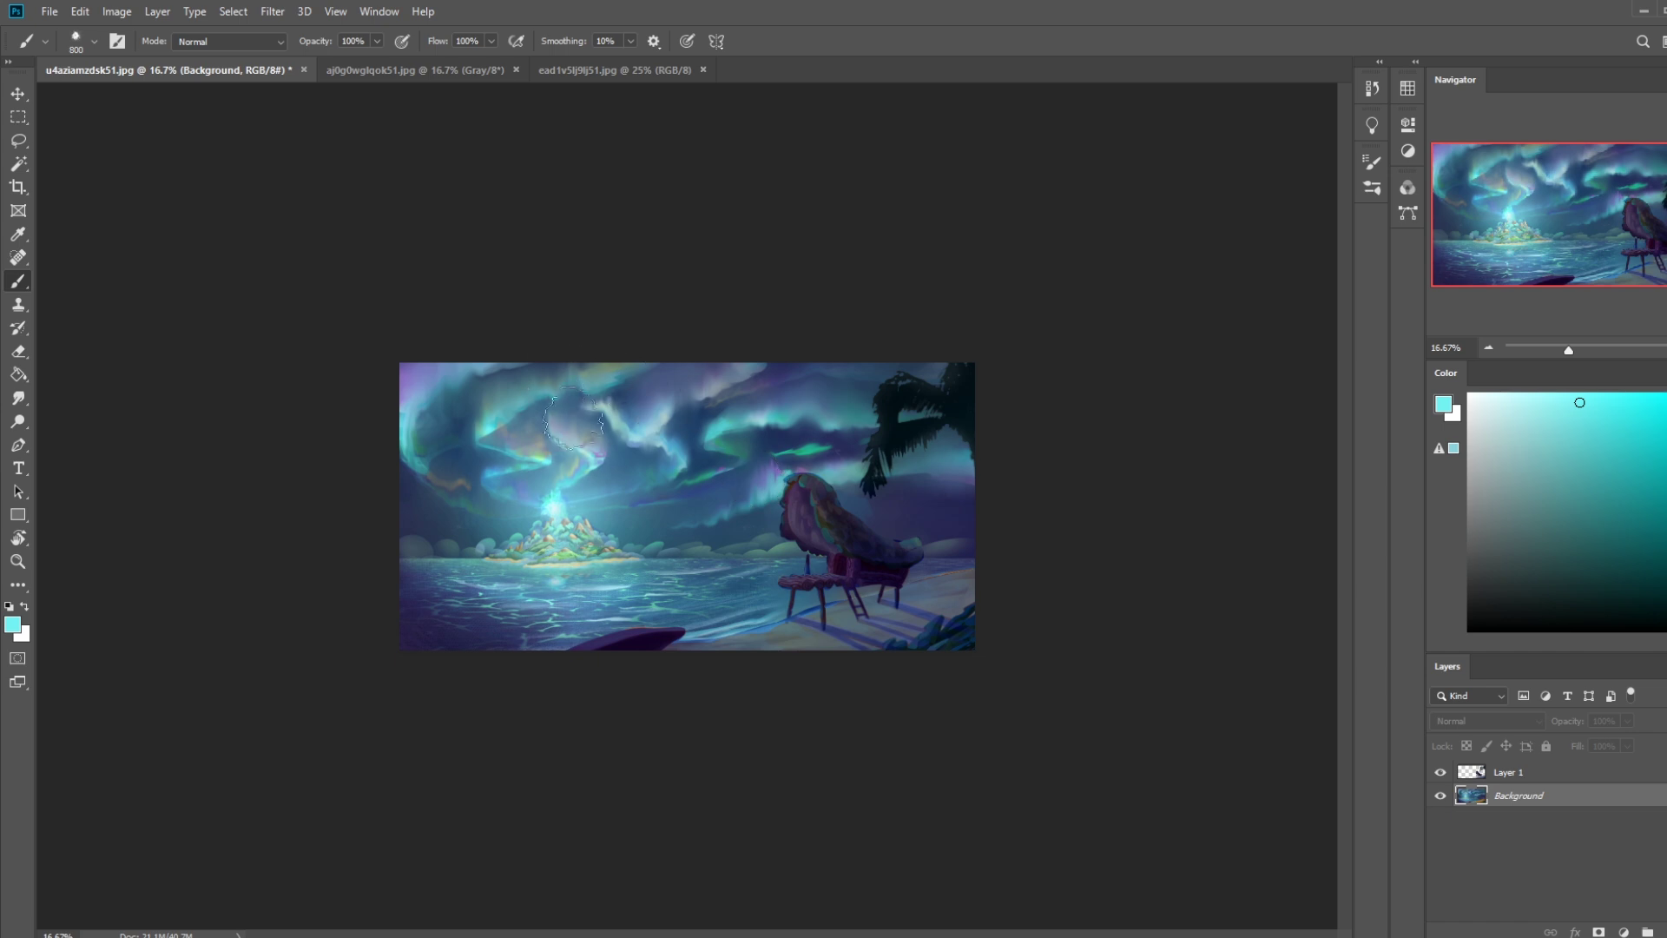
Lasso the edge of the pale aurora column above the island and brush sampled blue against it.
key("m")
key("l")
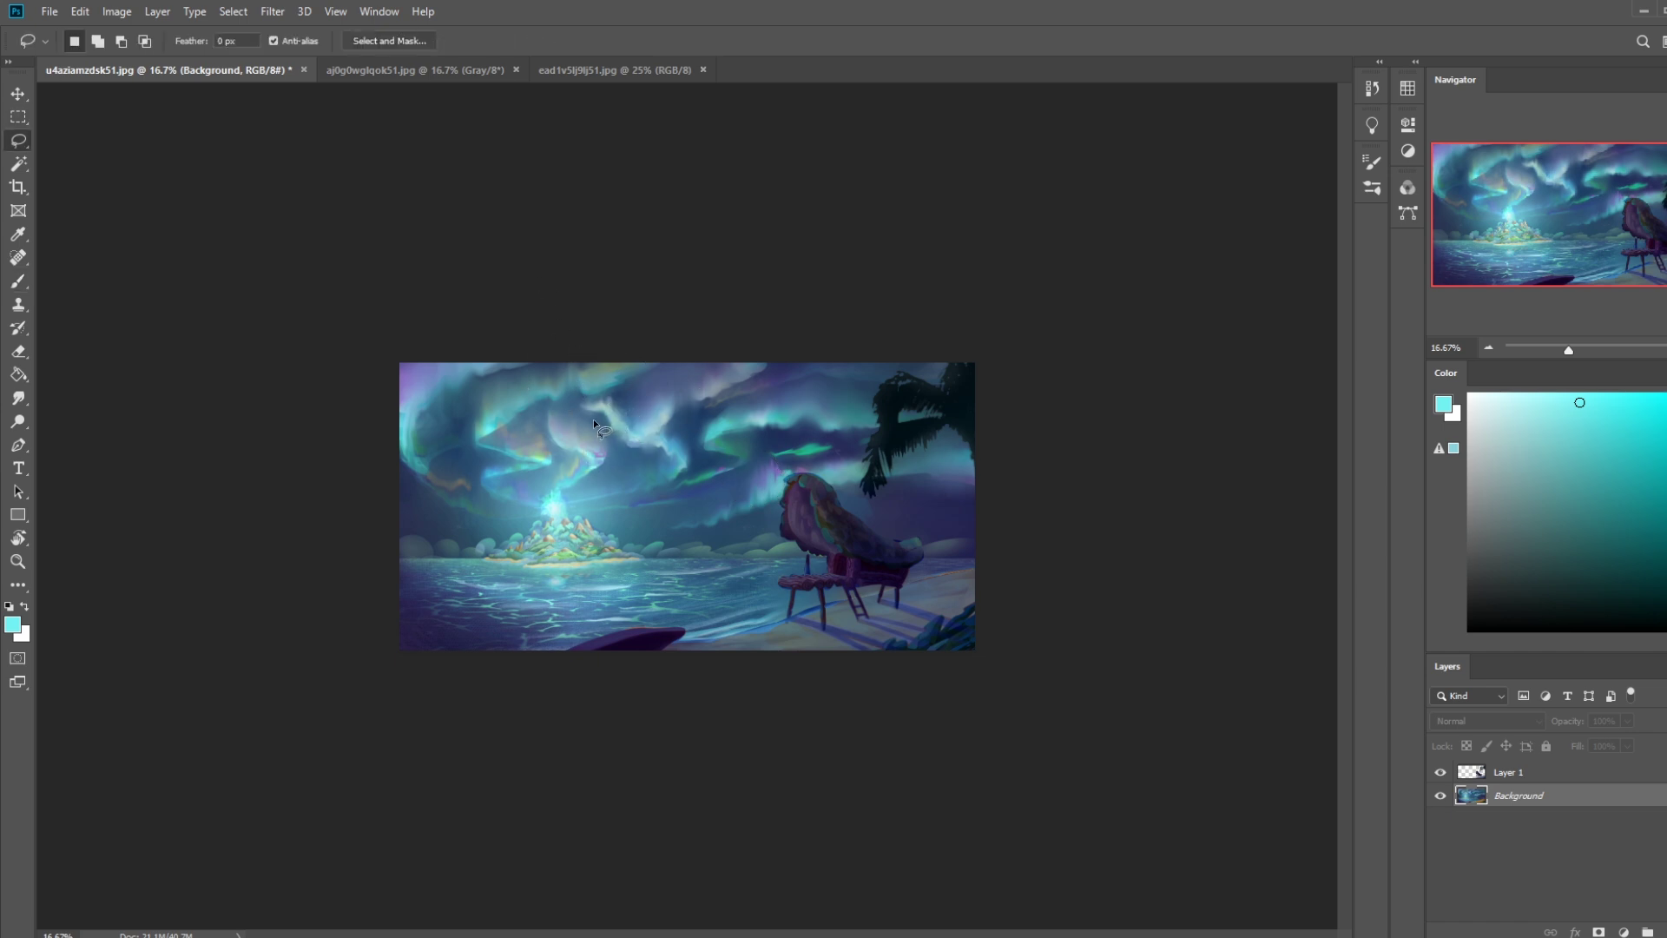
left_click_drag(591, 410, 606, 413)
key("b")
left_click(590, 469, "alt")
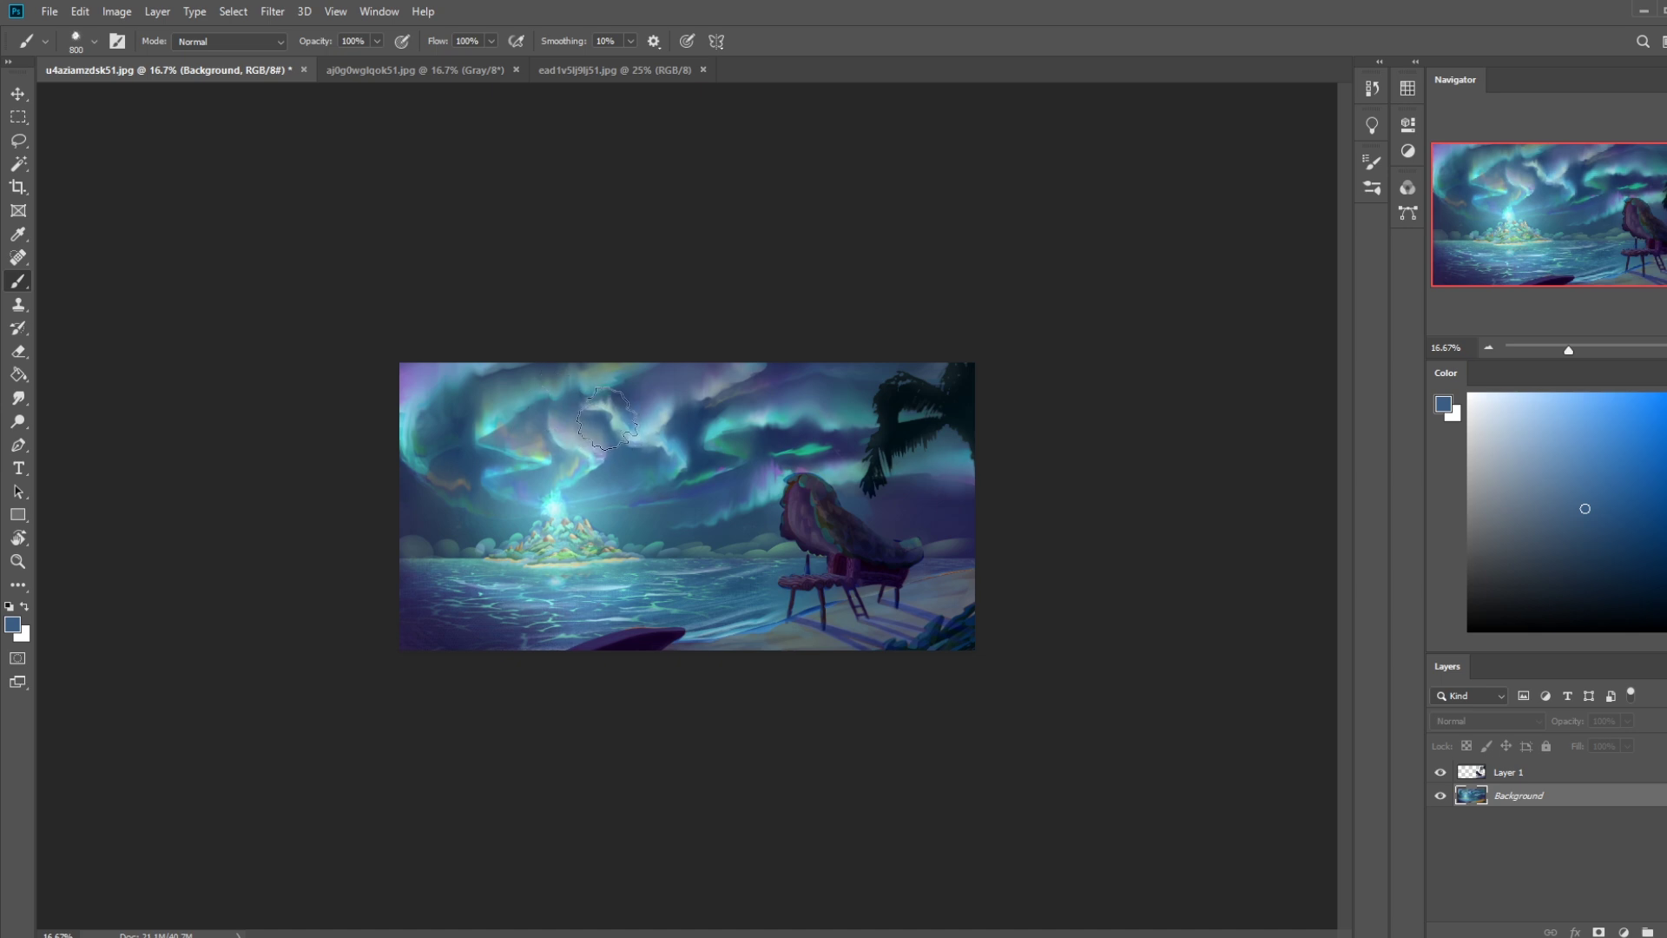
Lasso the sky gap beside the bright central aurora streak and brush in sampled dark blue.
key("l")
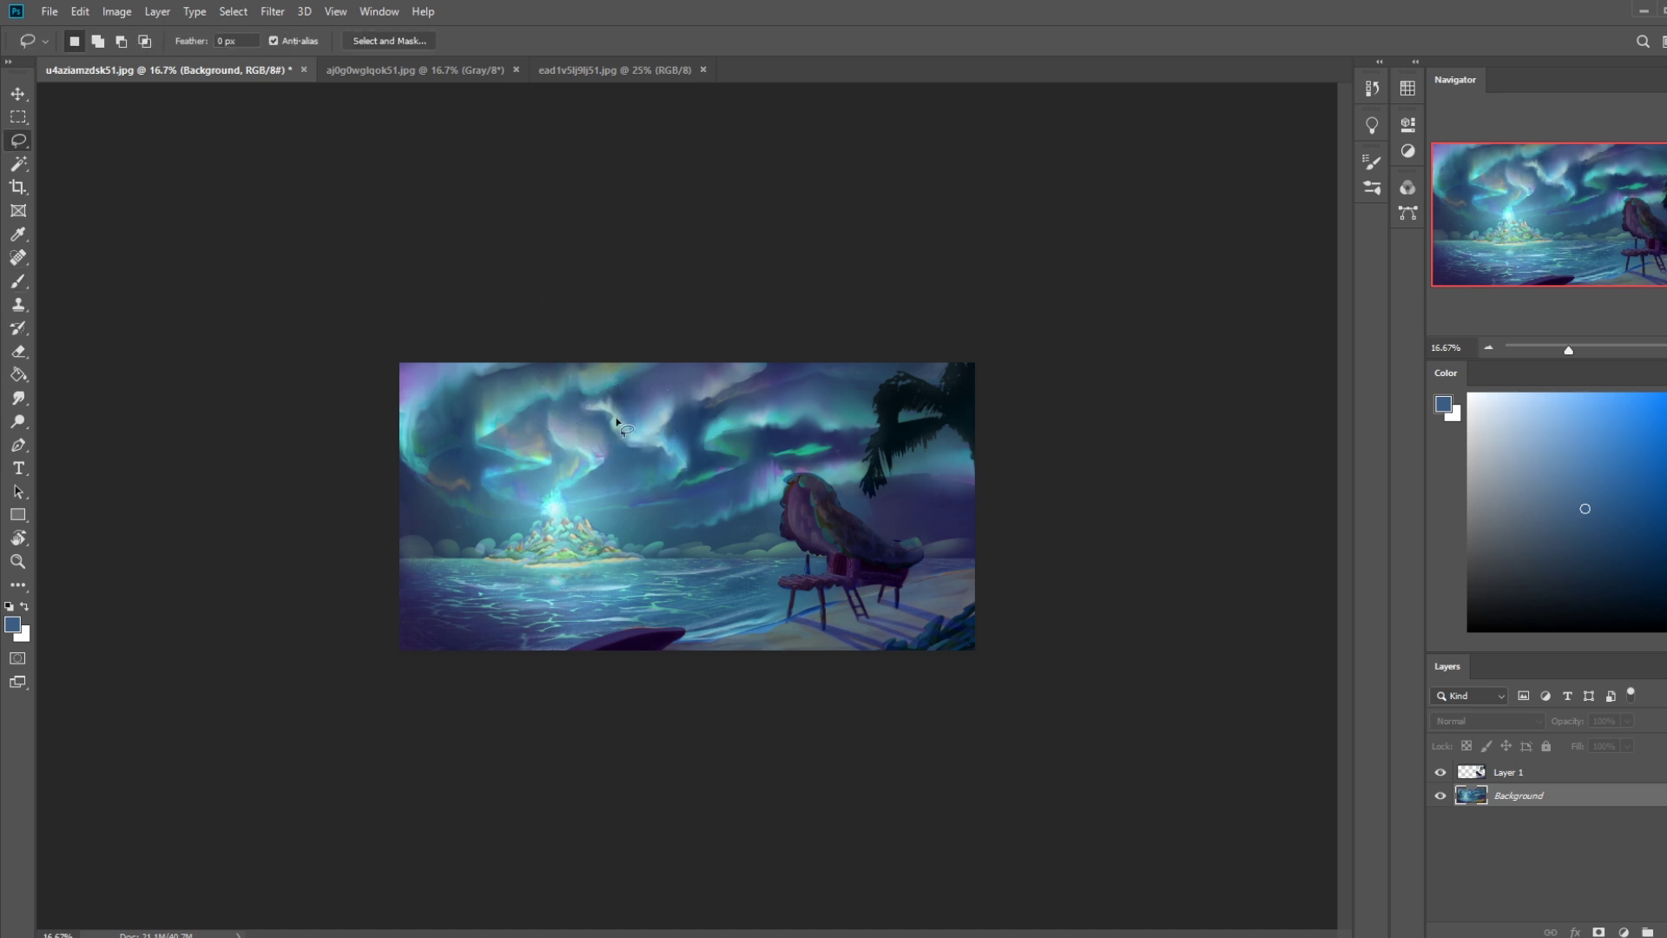
left_click_drag(612, 391, 613, 414)
key("b")
left_click(624, 439, "alt")
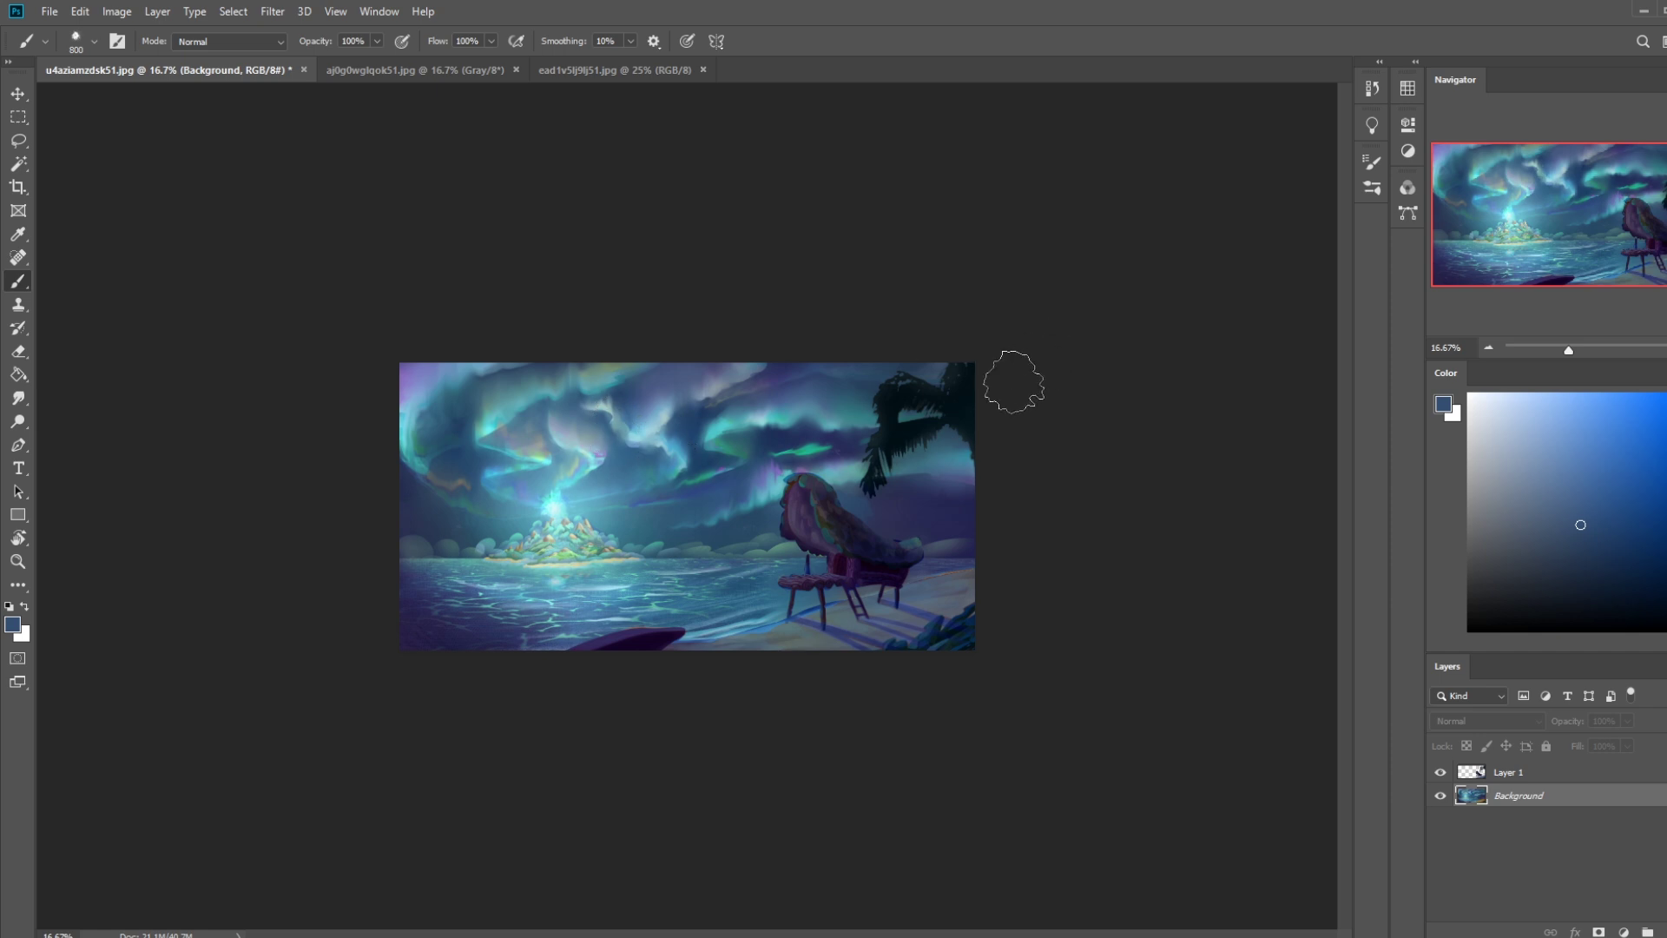
Invert the selection and work the central streak's other side with the 30 px sketching brush in sampled pale blue-grey.
key("m")
right_click(687, 439)
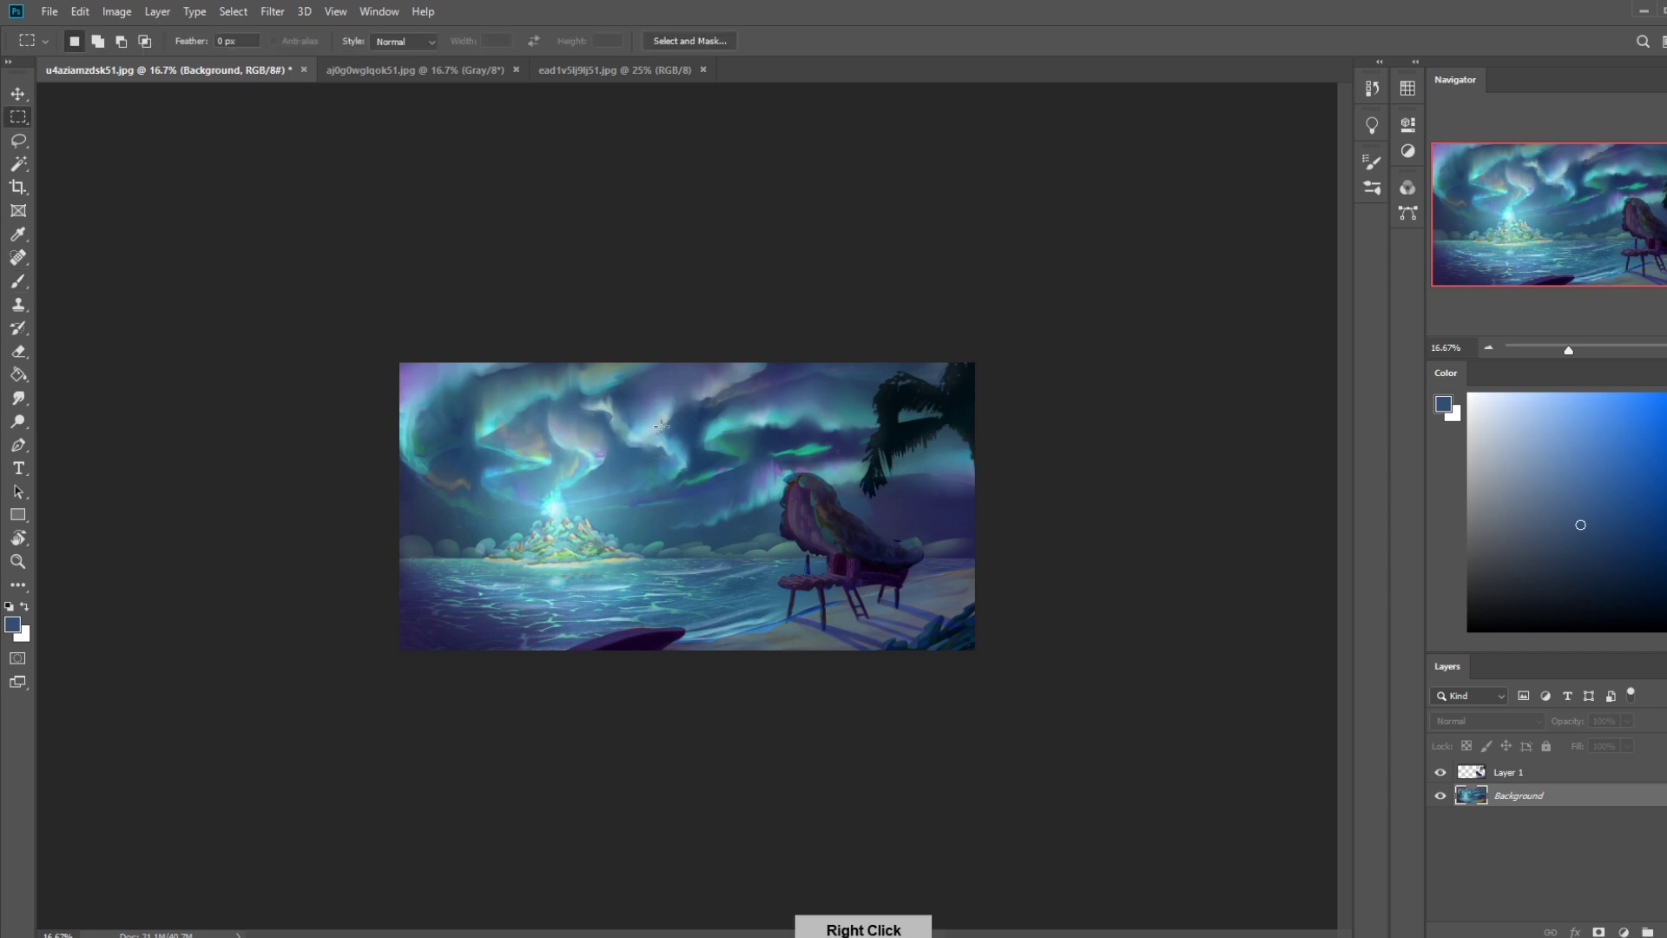
left_click(690, 443)
key("b")
right_click(646, 426)
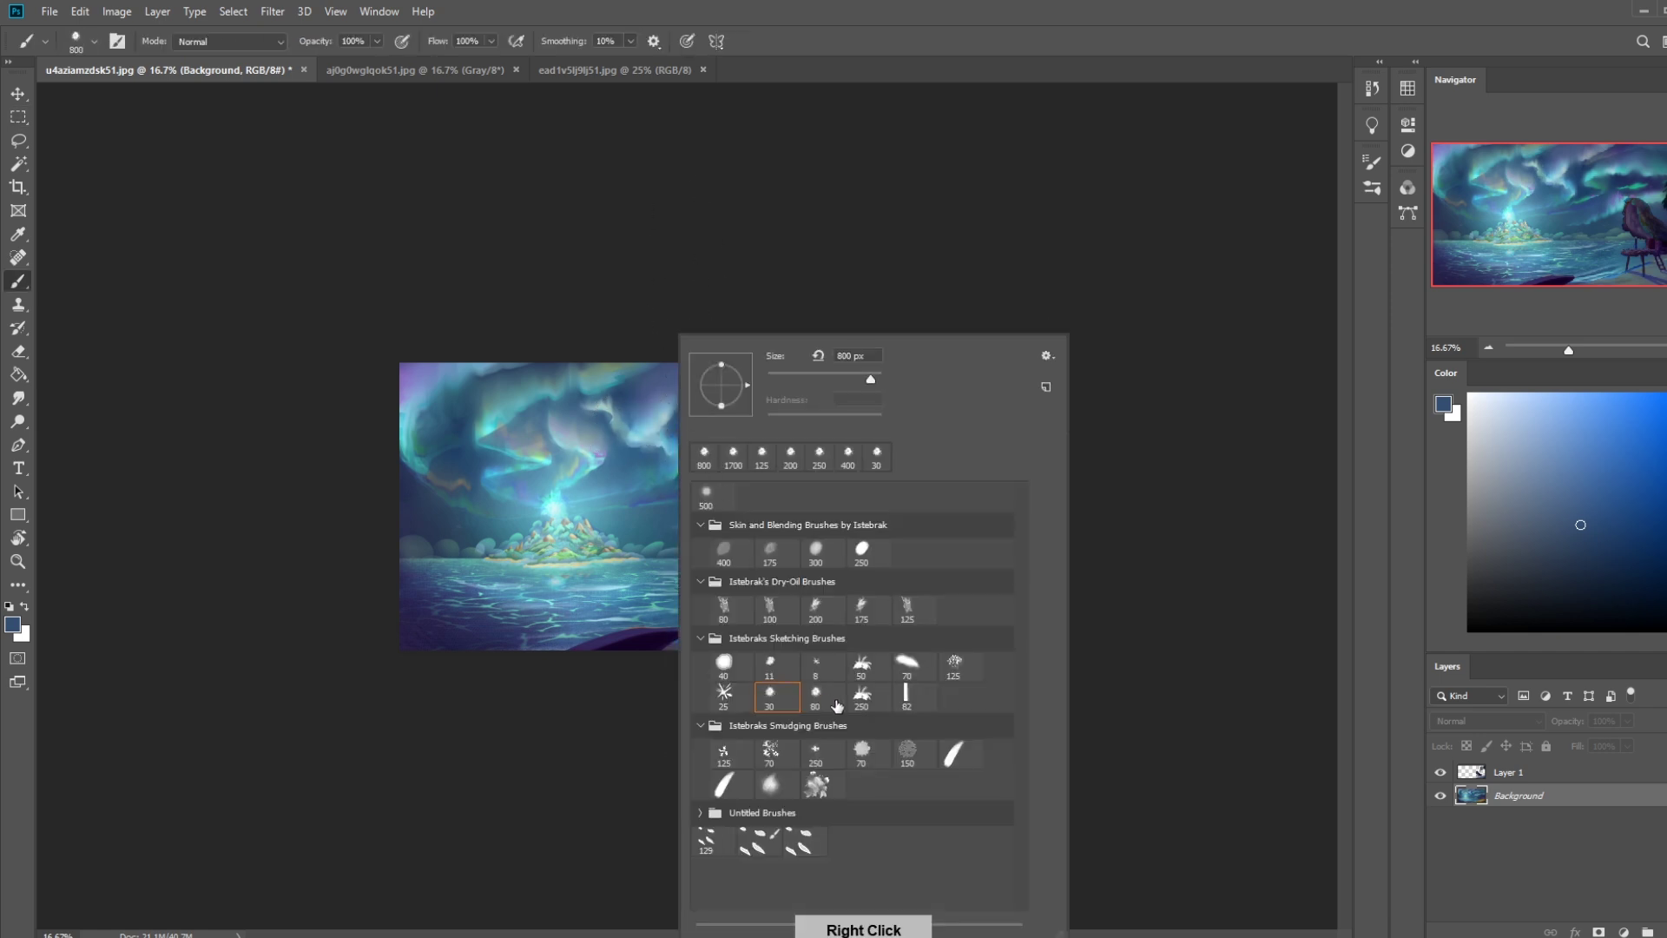
double_click(770, 695)
left_click(613, 439, "alt")
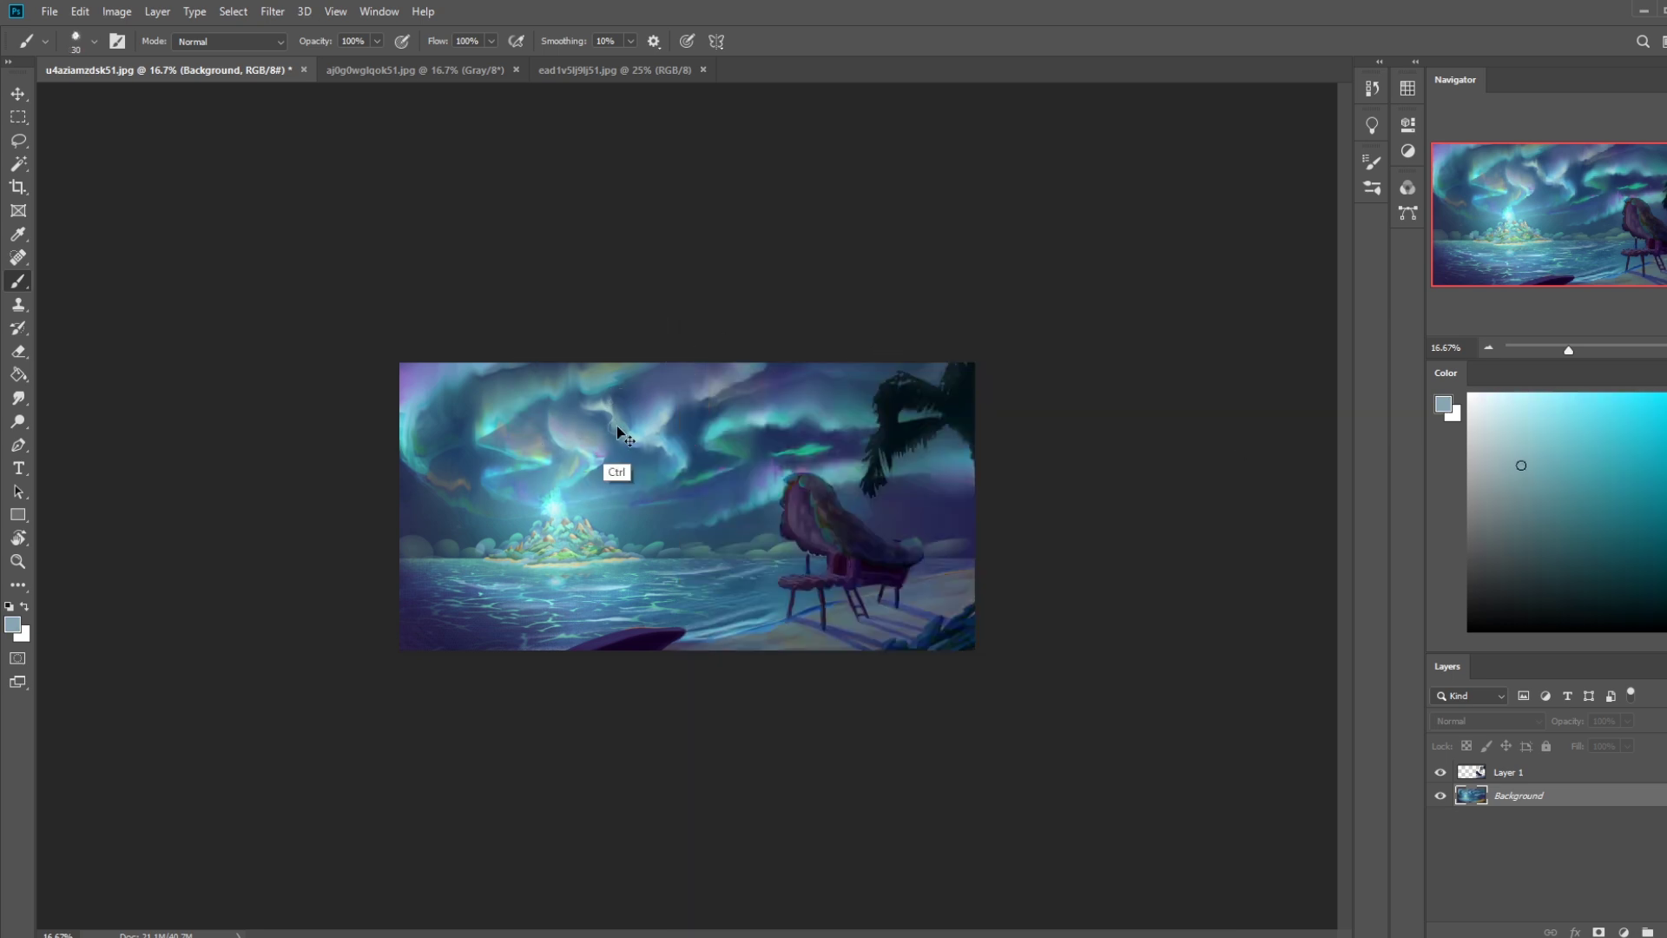
Switch to the Smudge tool at 3% strength and soften the central aurora streaks.
left_click(19, 398)
left_click(78, 400)
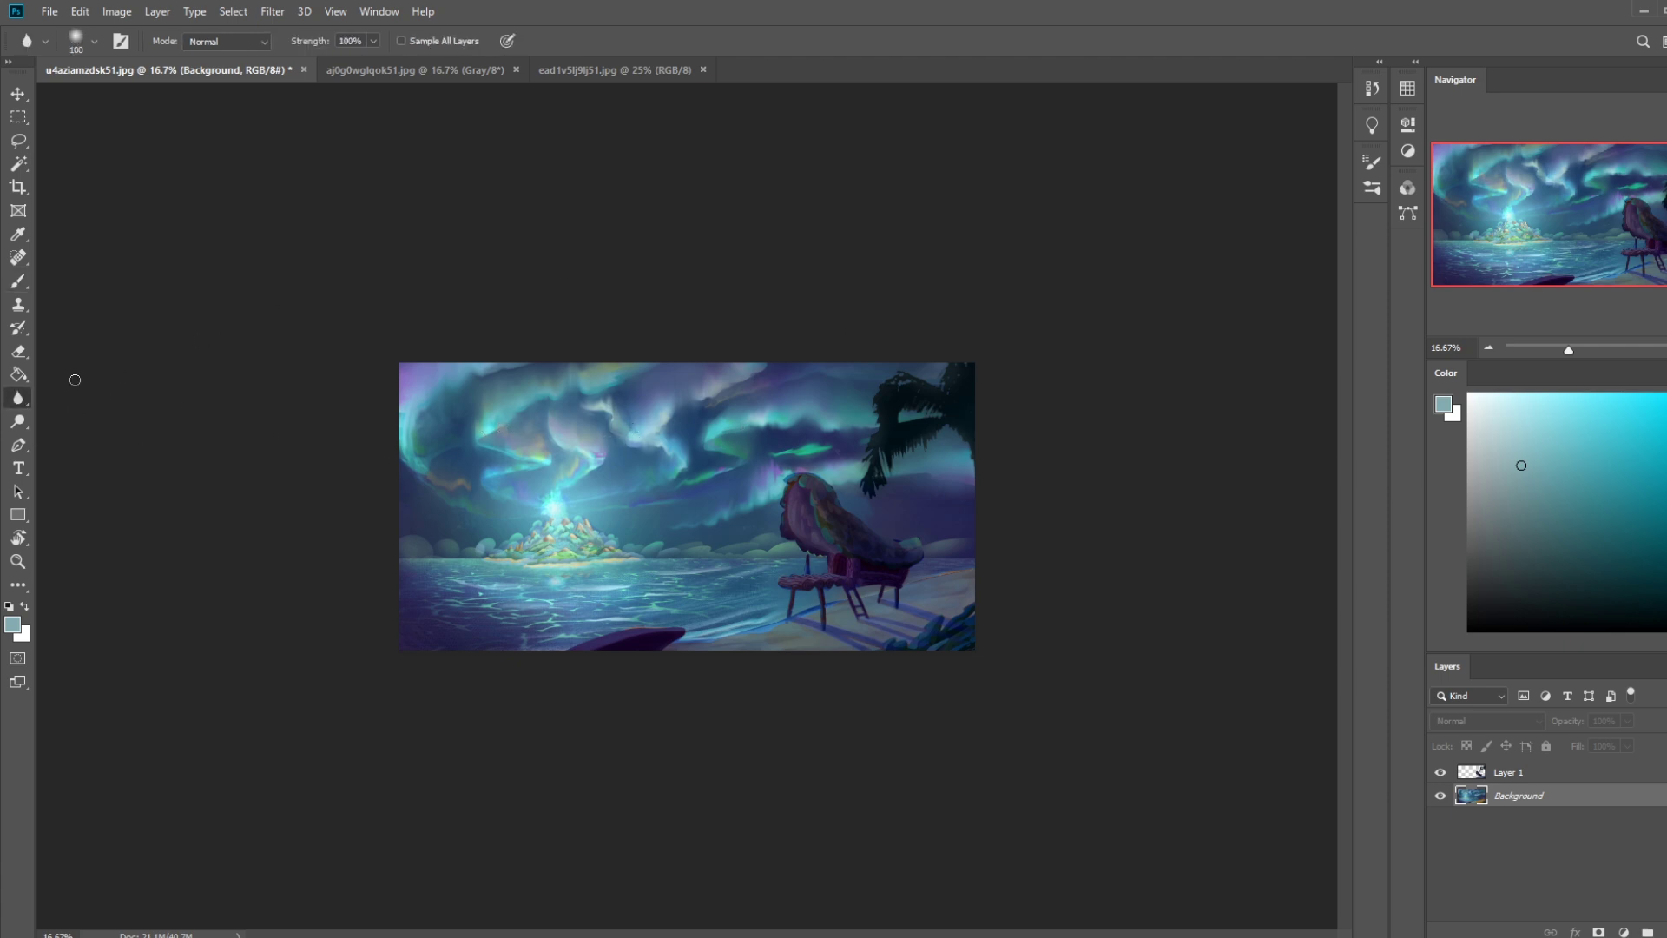
right_click(19, 399)
left_click(96, 434)
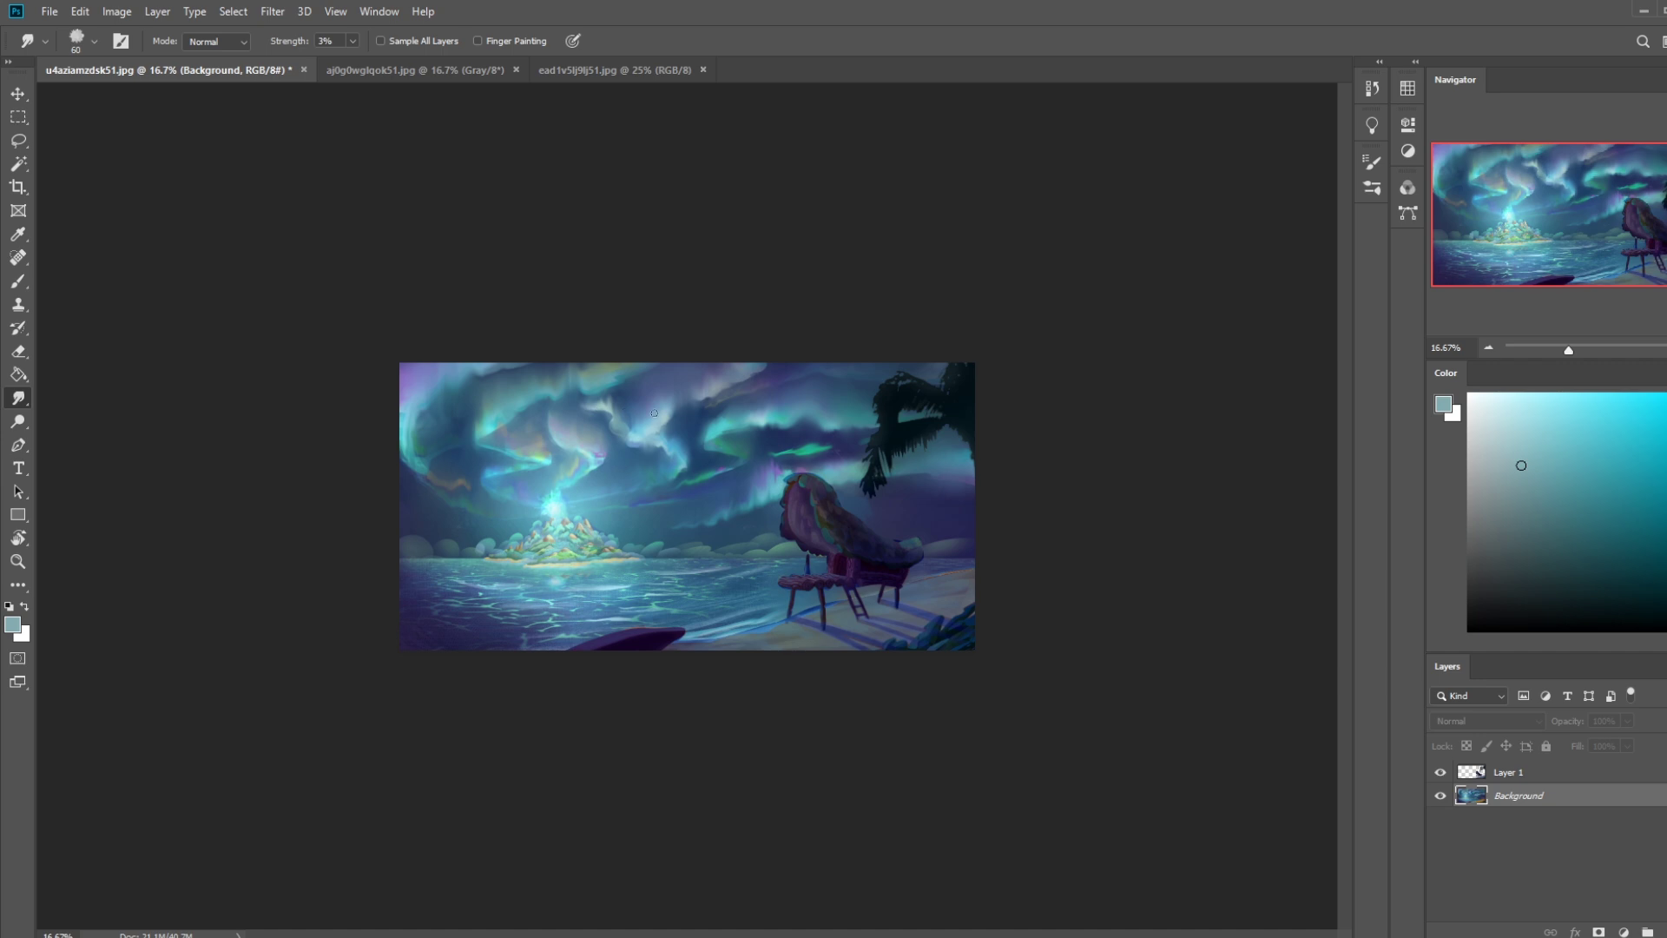
Set up a 2500 px Burn brush for Shadows at 6% exposure, test it on the sky, and undo the darkening.
left_click(12, 420)
left_click(82, 441)
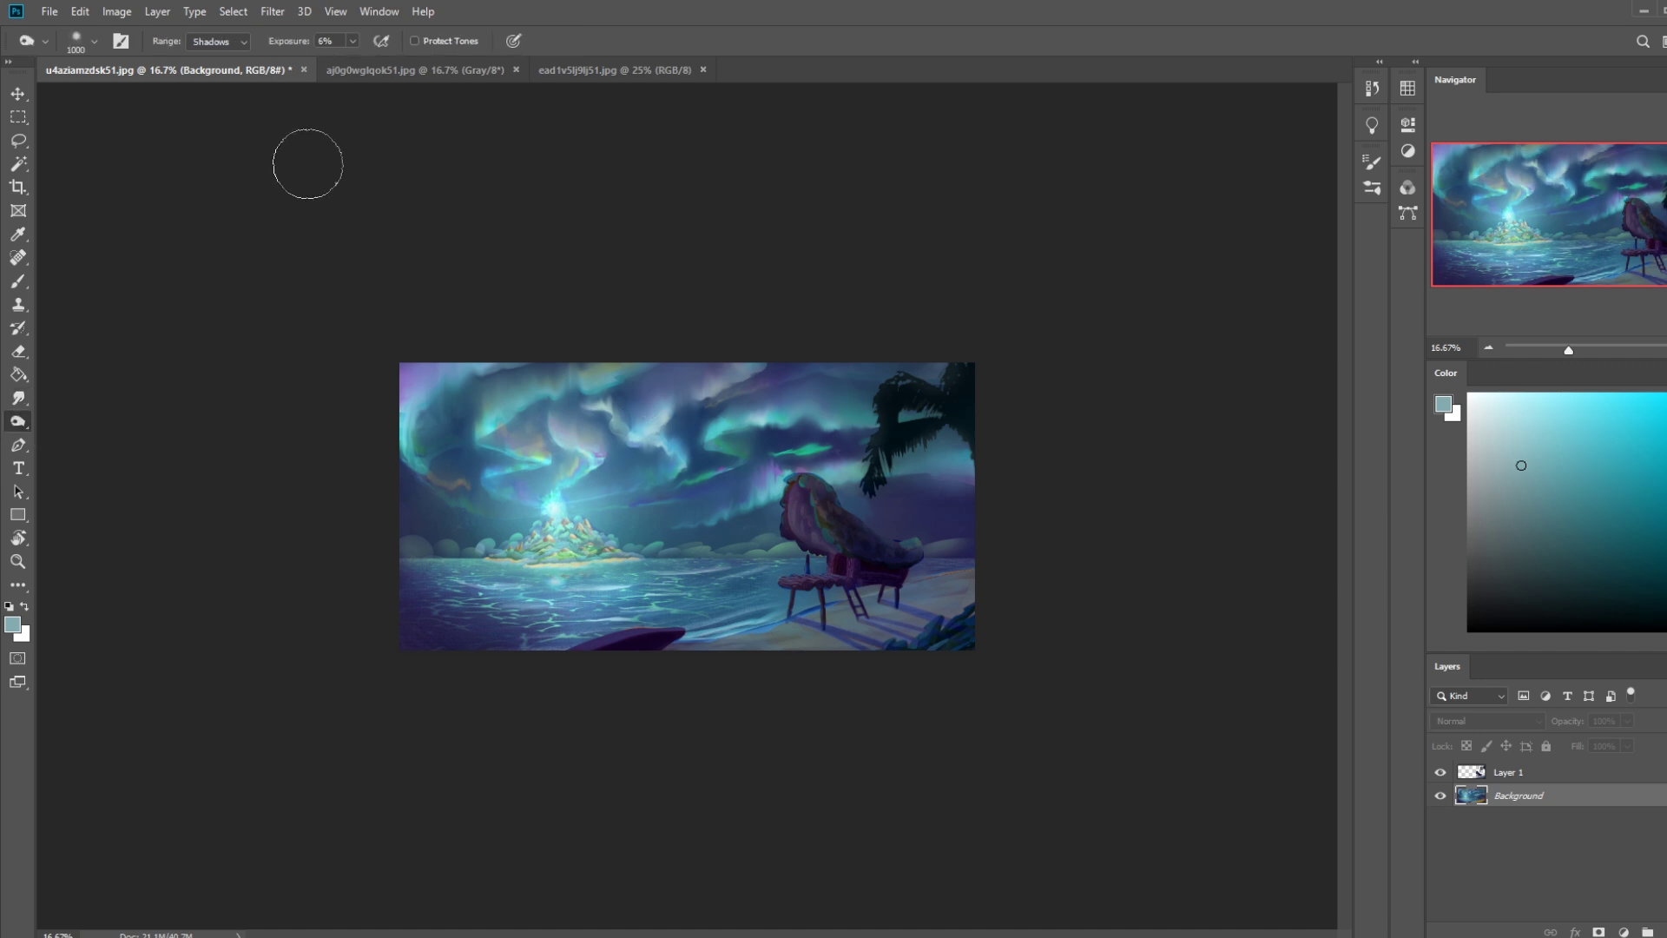
key("bracketright")
key("bracketright")
key("bracketright")
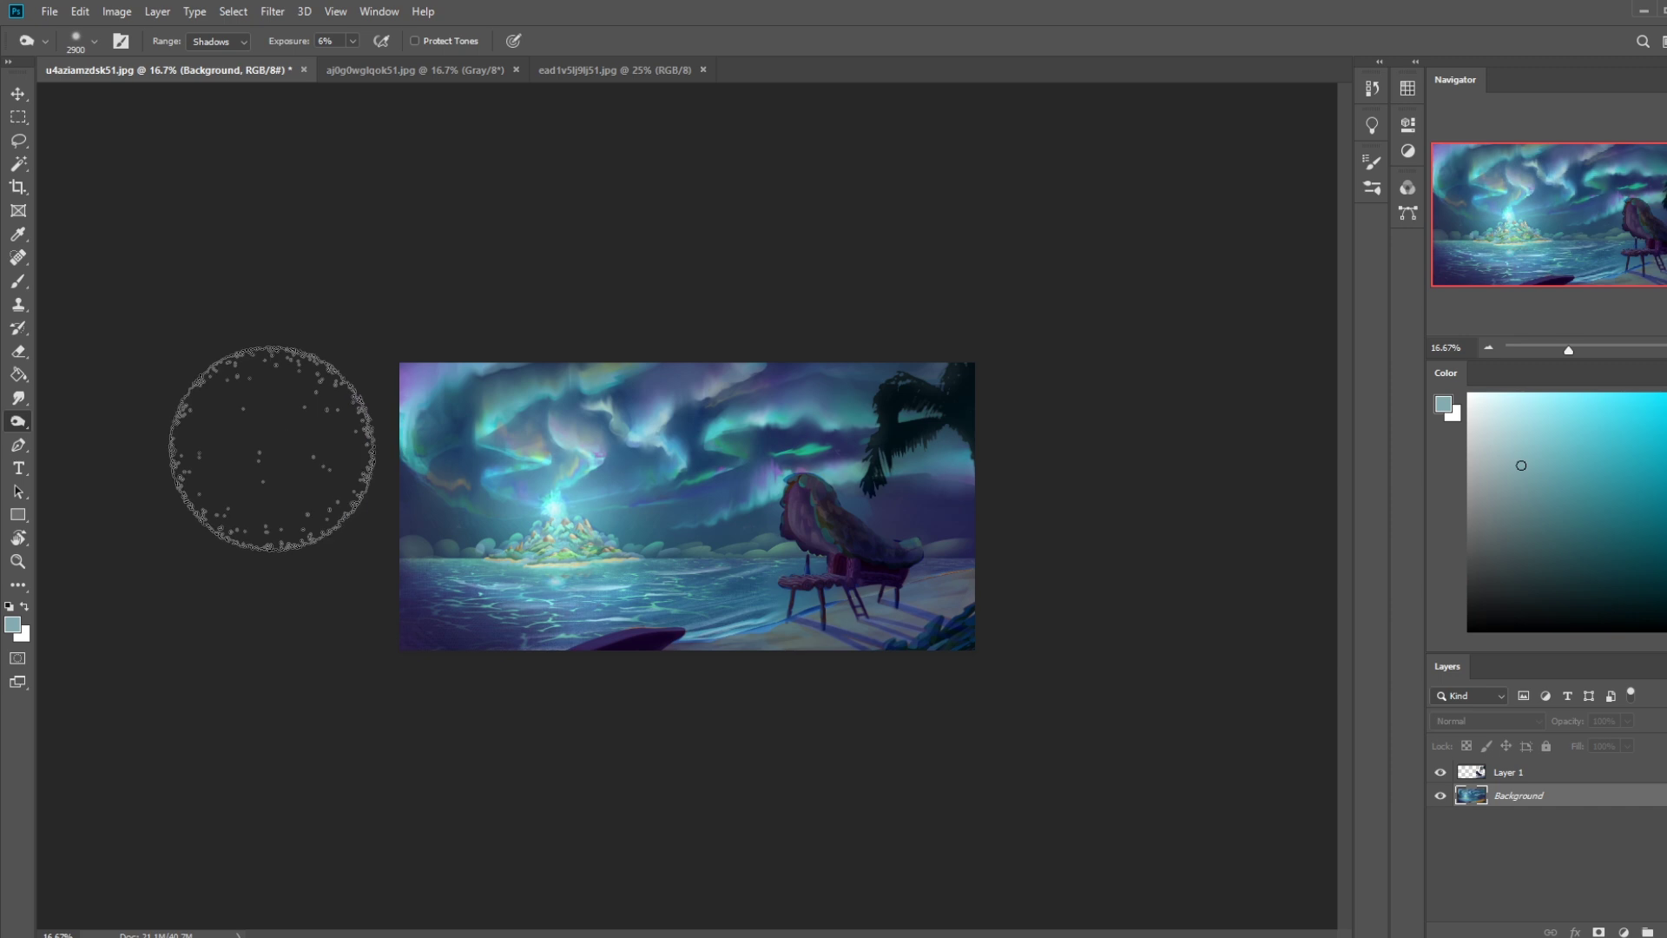
key("bracketleft")
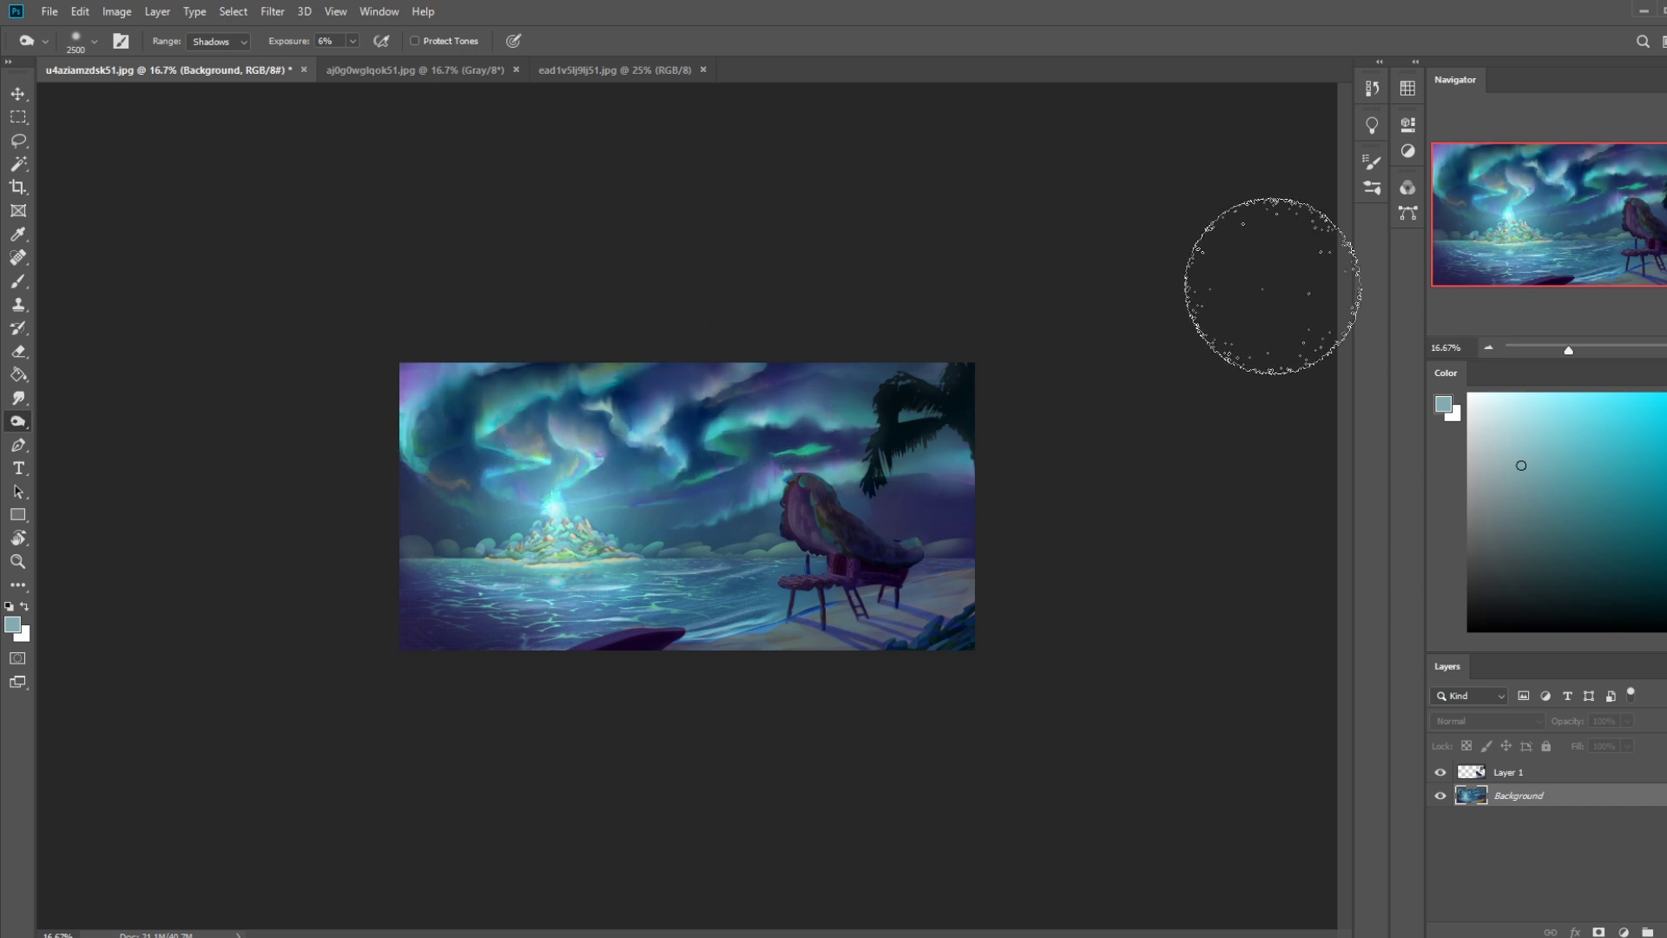
key("ctrl+z")
Try darkening the sky's shadows with the Burn tool at 17% exposure.
left_click(352, 41)
left_click(357, 62)
left_click(620, 402)
left_click_drag(620, 401, 834, 401)
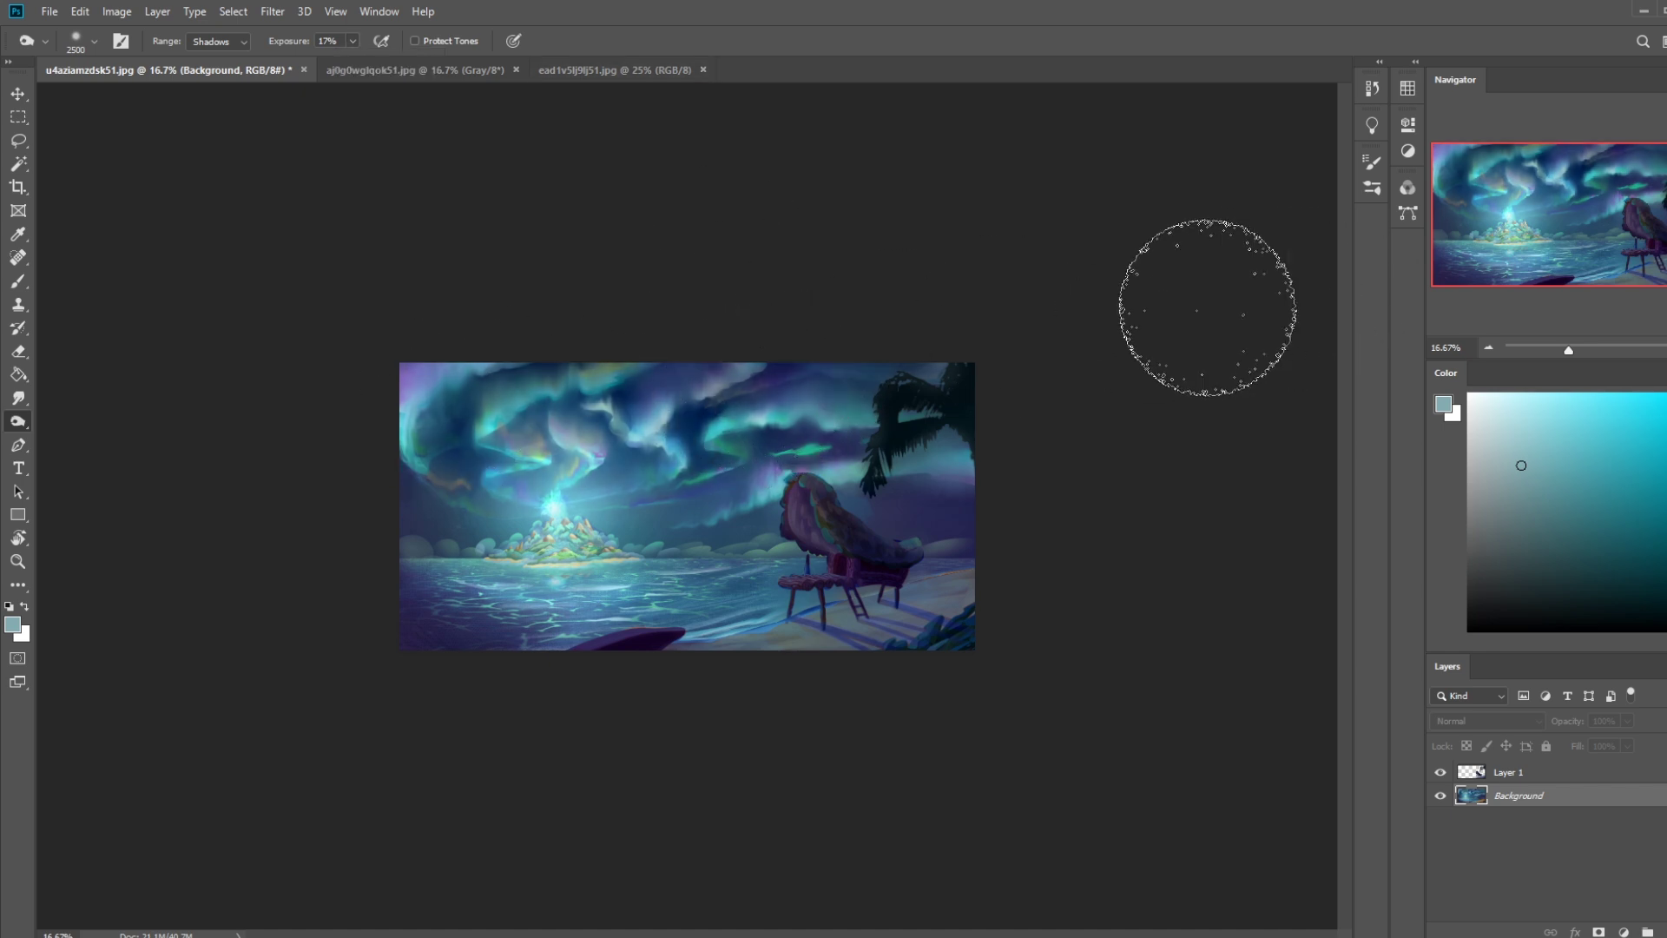
key("ctrl+z")
Burn the sky's shadows at 10% exposure and return to the Smudge tool to soften the aurora.
left_click(353, 41)
left_click_drag(352, 65, 347, 64)
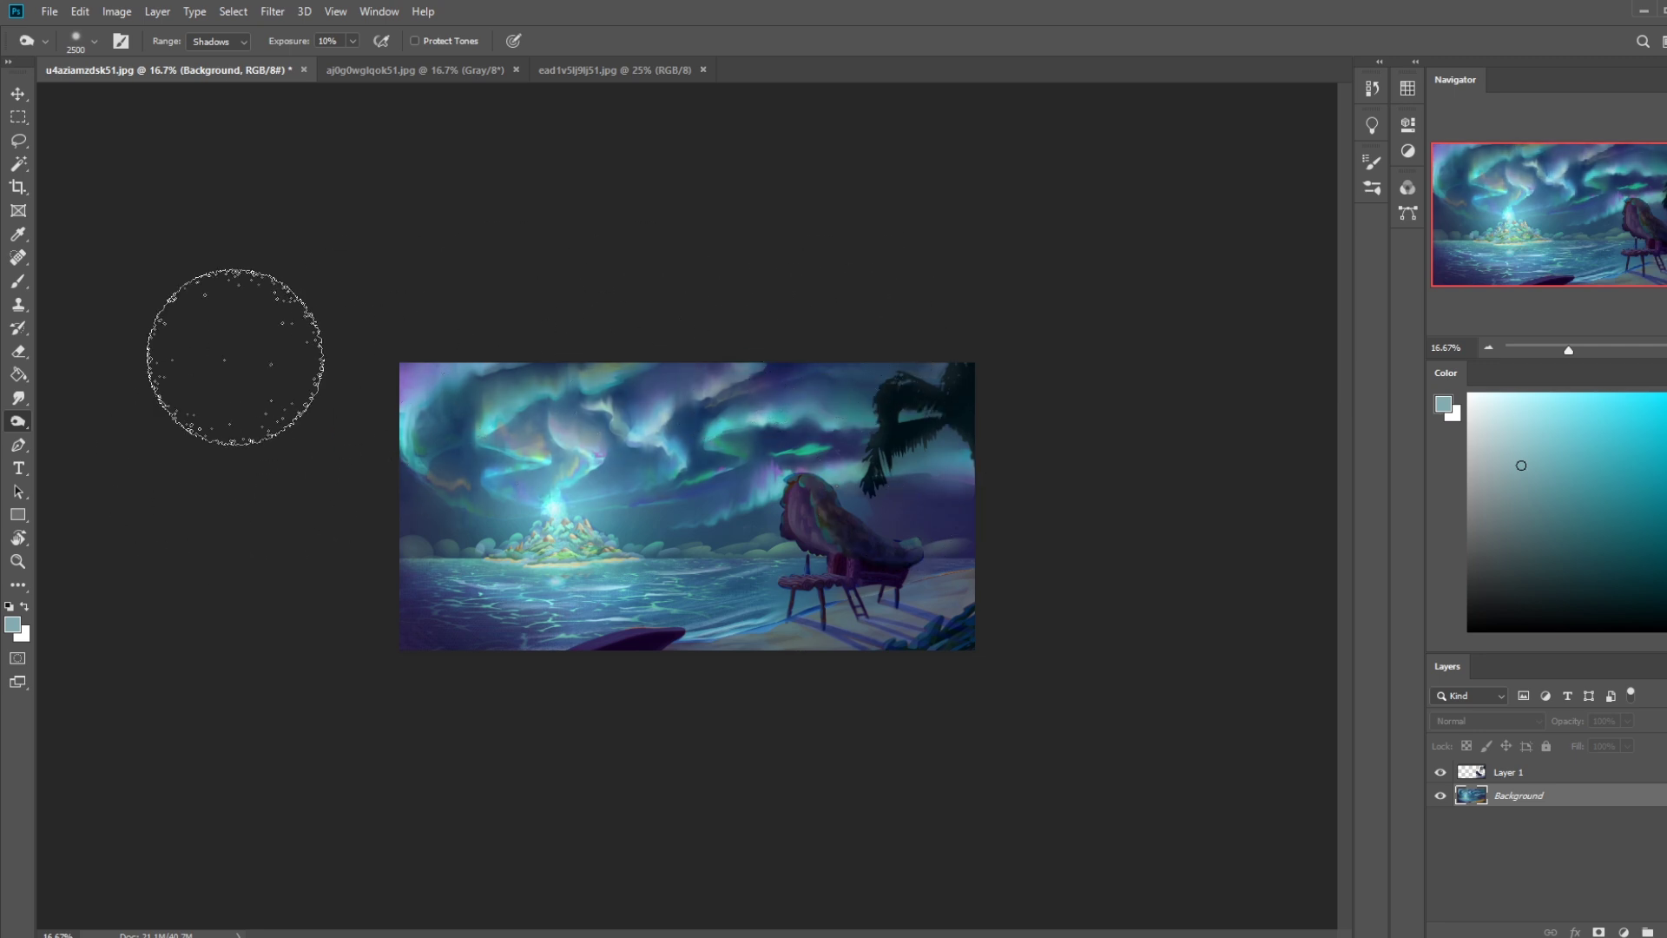
left_click(18, 398)
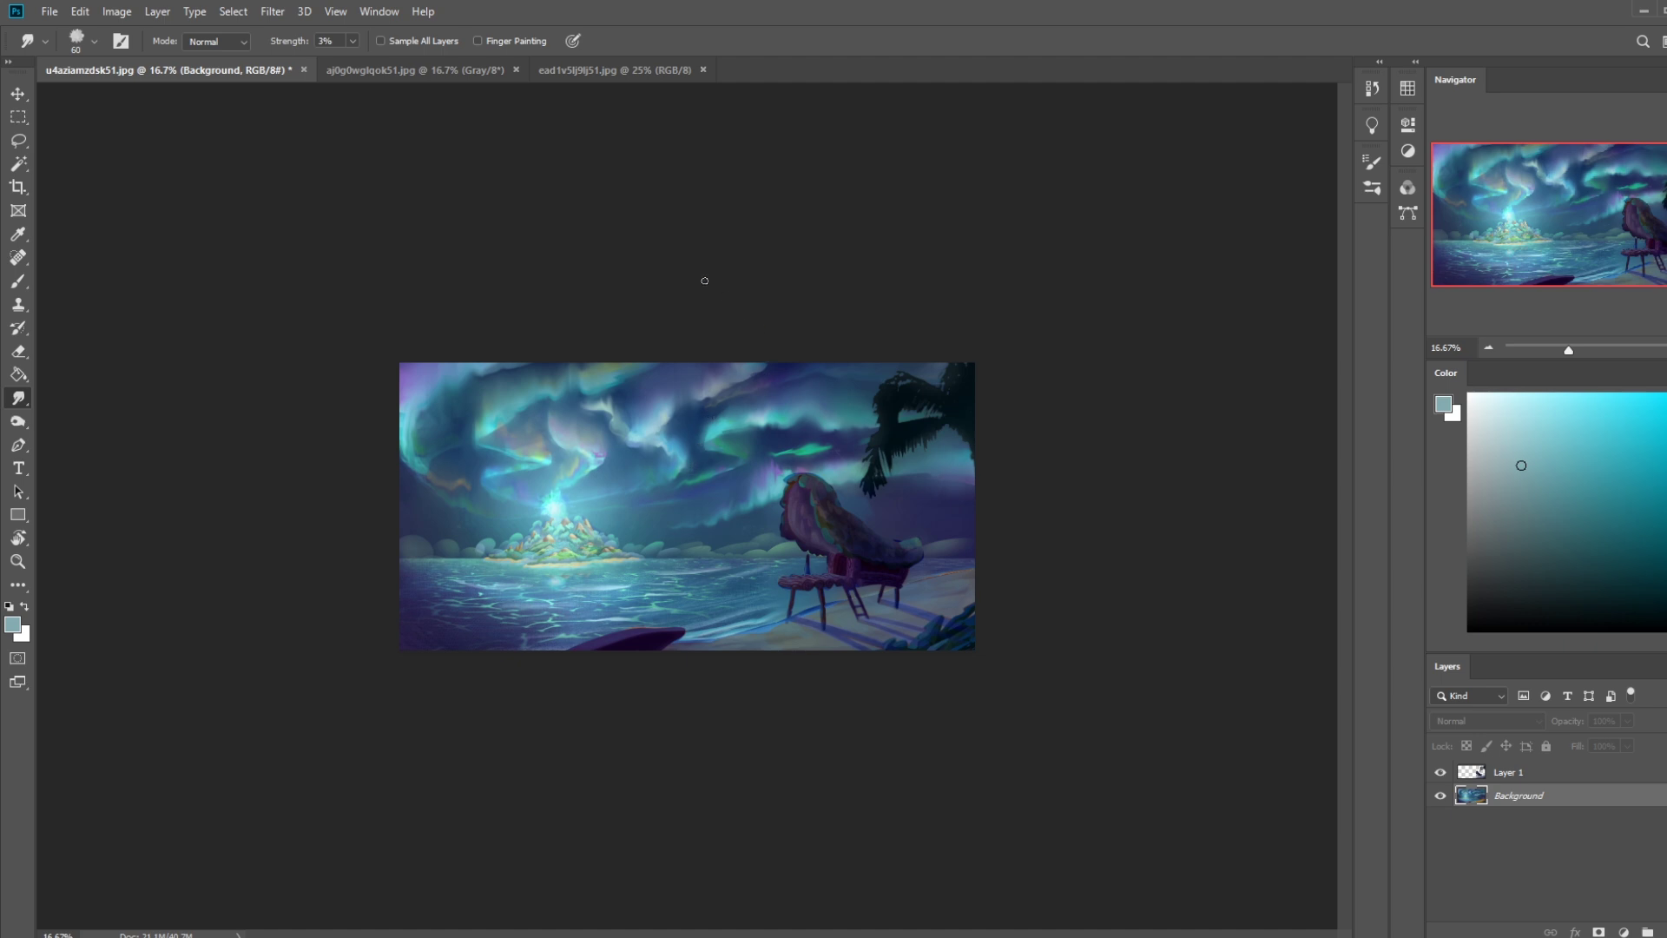
Lasso the dark sky beside the green aurora band and brush in sampled deep blue at 150 px.
key("l")
left_click_drag(691, 453, 688, 476)
key("ctrl+d")
key("b")
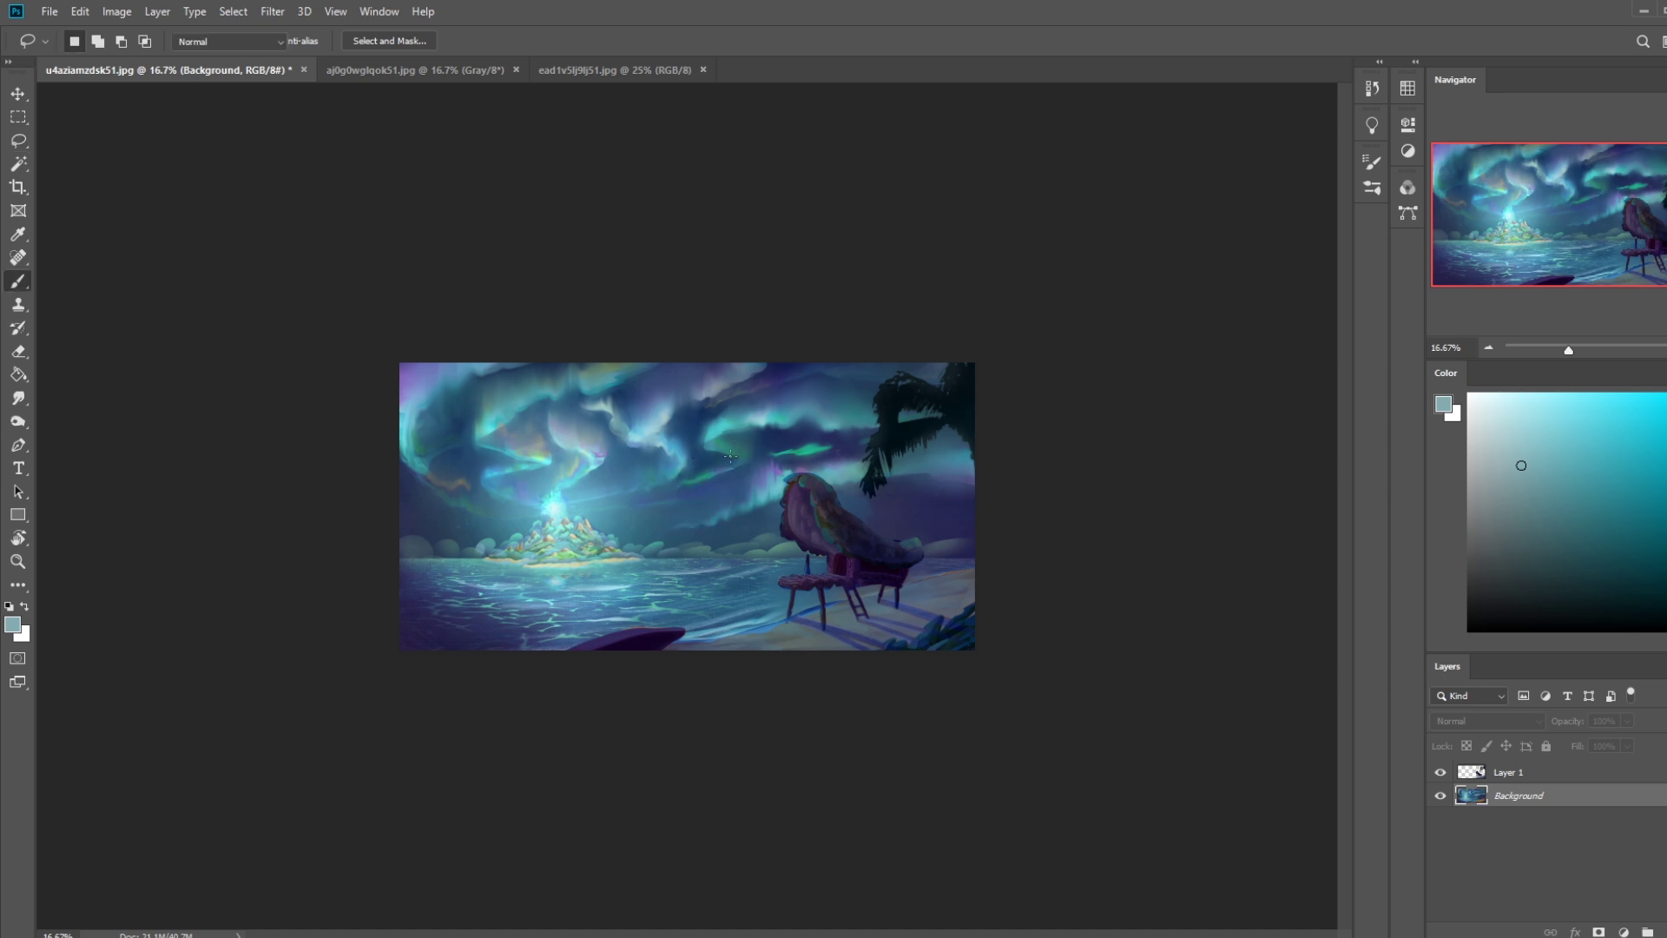
left_click(681, 414, "alt")
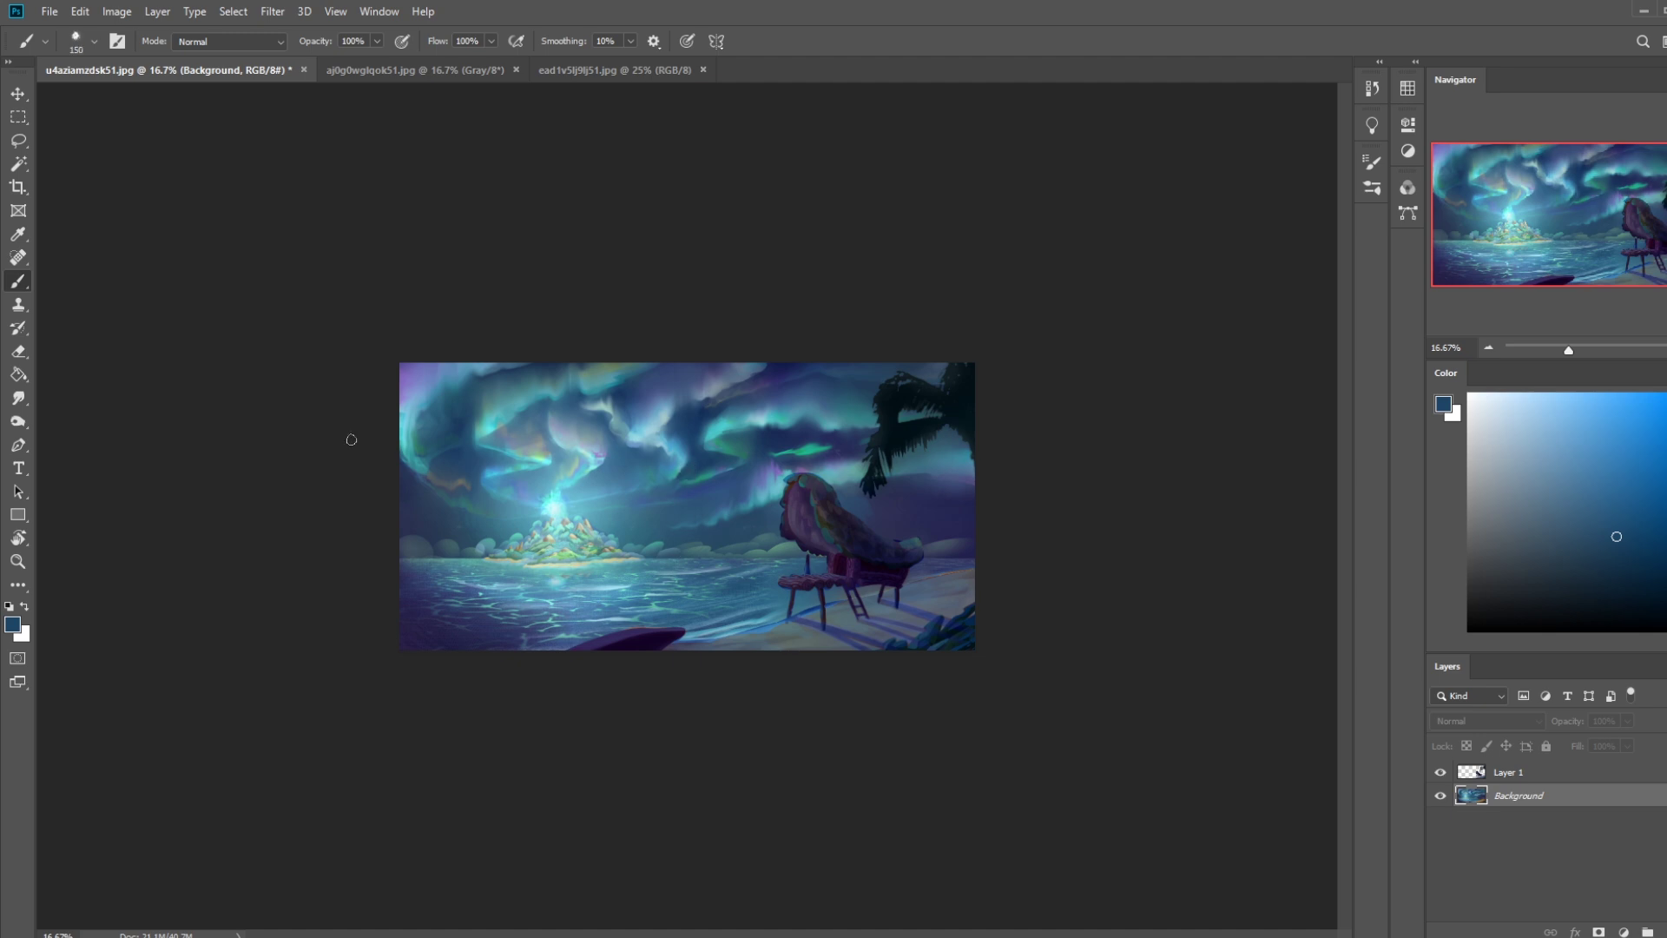
Invert the selection around the sky patch beside the green aurora band.
key("l")
key("m")
right_click(673, 491)
left_click(681, 483)
Burn the painting's shadows at 10% exposure and smudge the sky and water reflections at 3% strength.
left_click(19, 398)
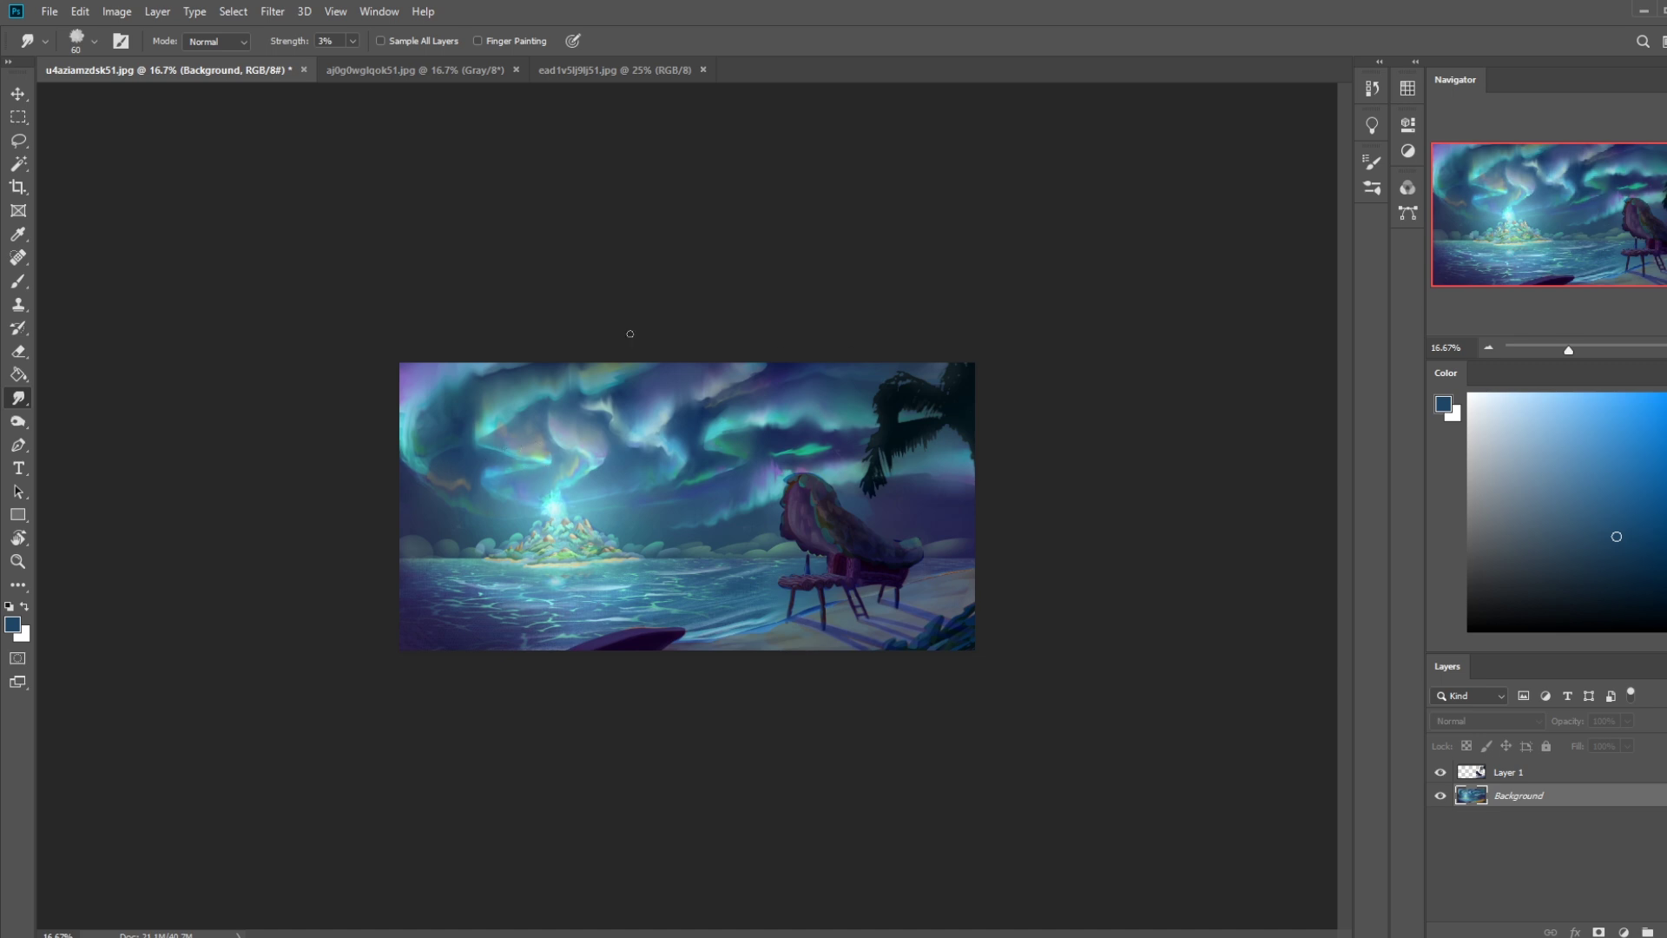
key("o")
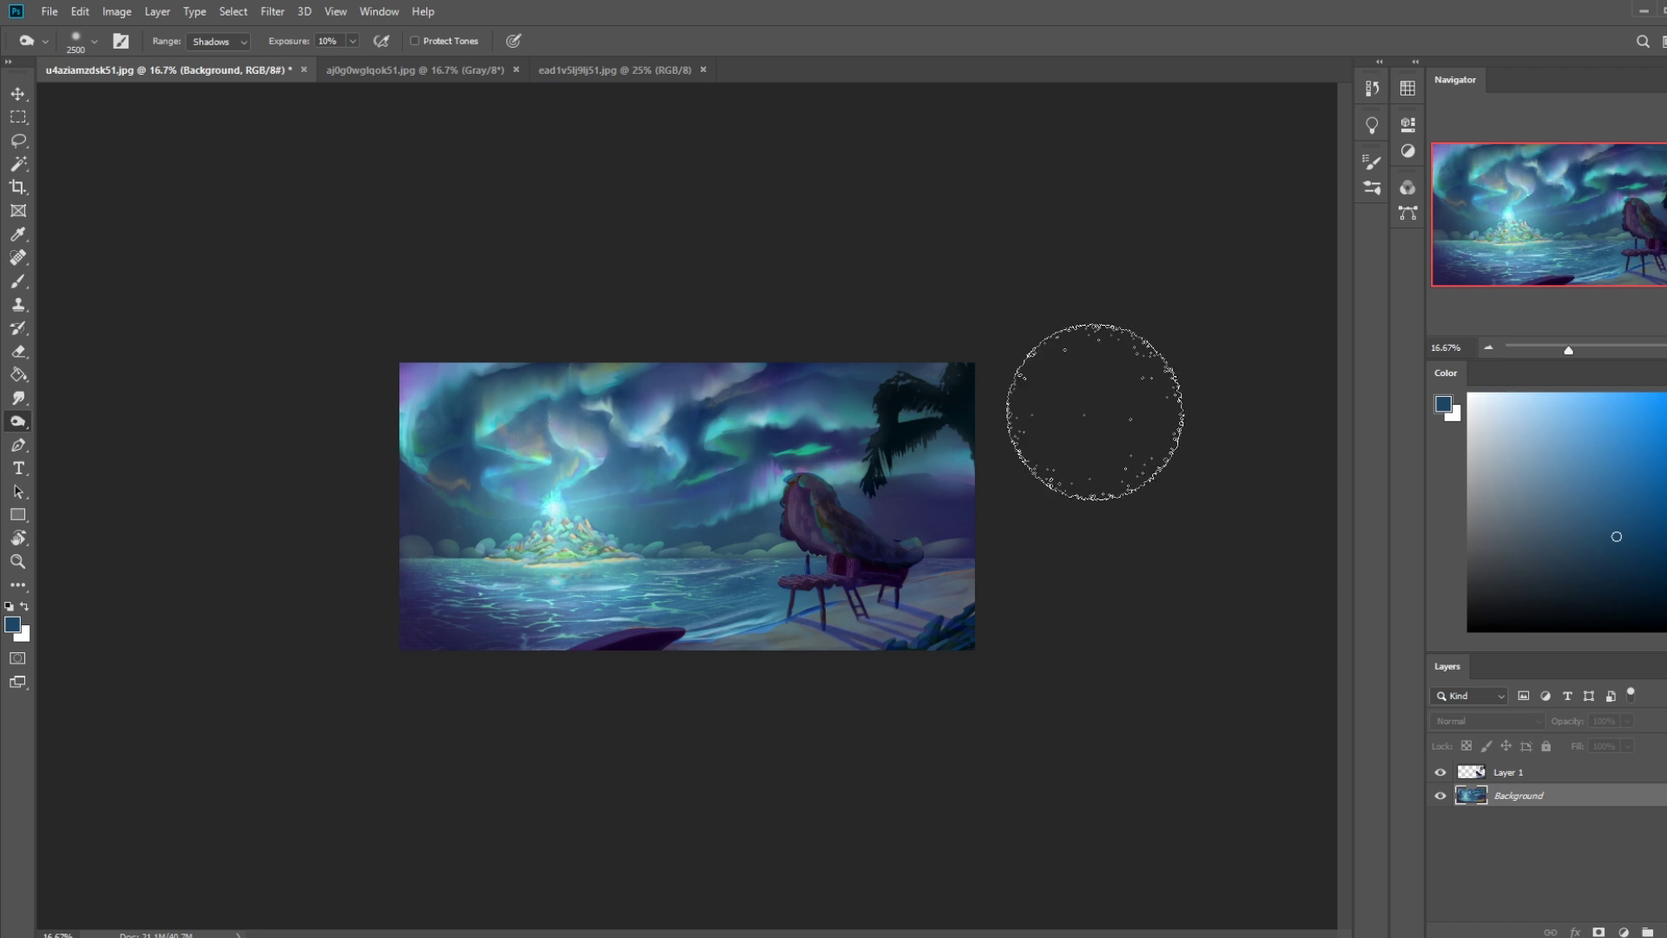
left_click(19, 397)
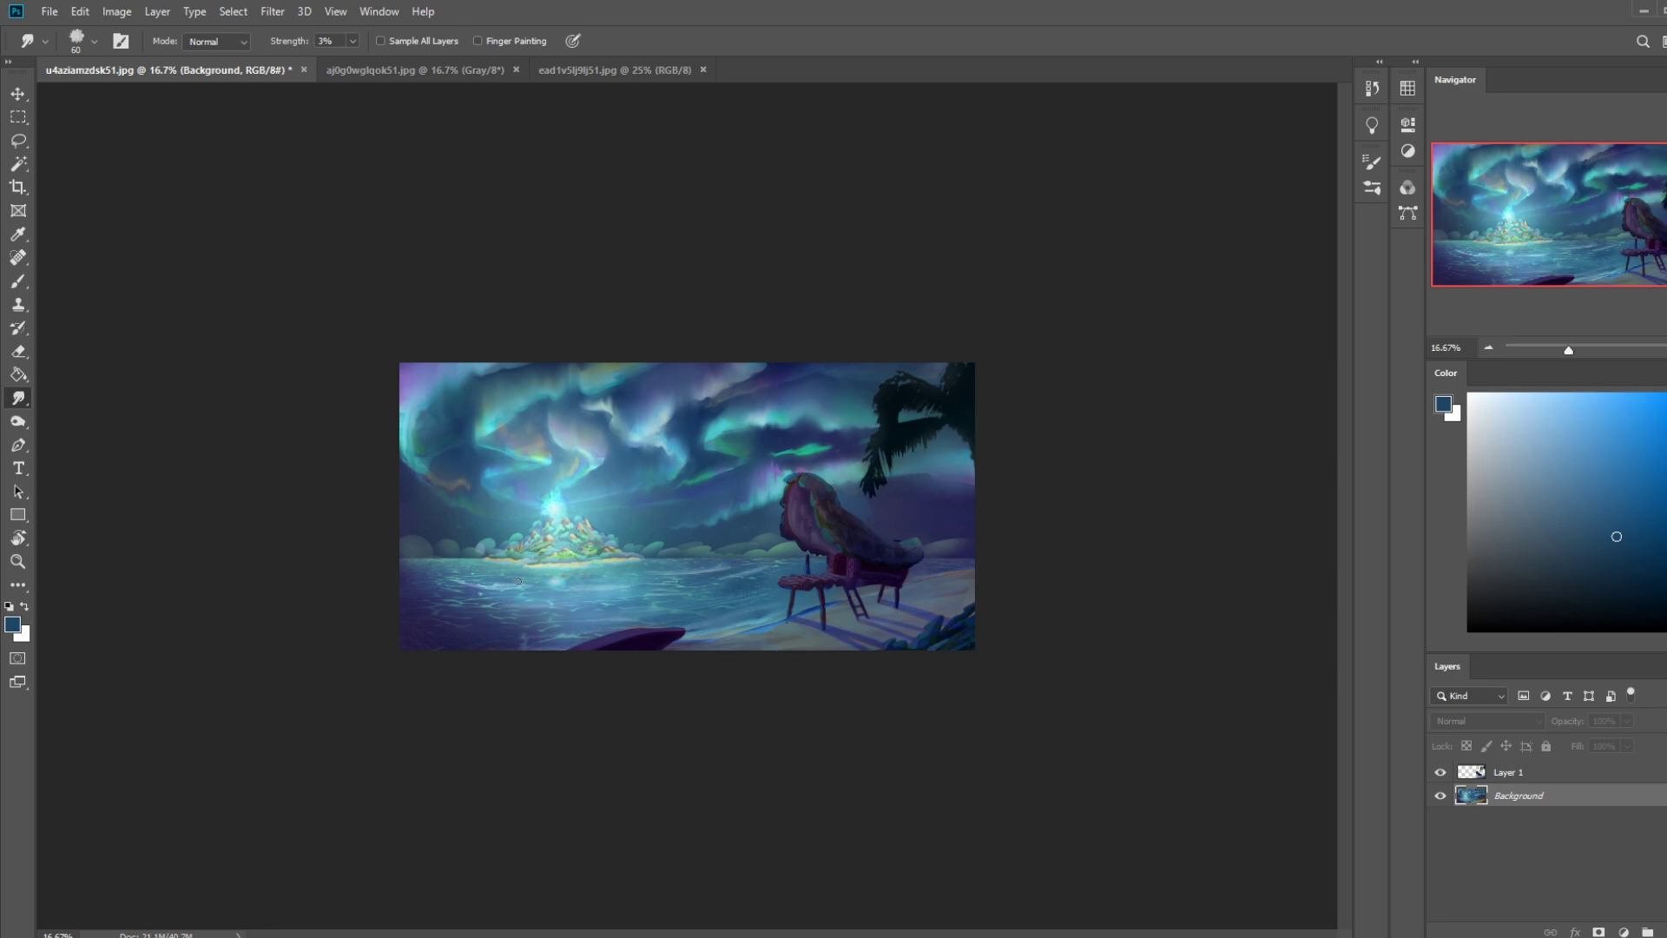
Sample light cyan from the island's glow and brush thin horizontal reflections across the water below the shore.
key("b")
left_click(564, 495, "alt")
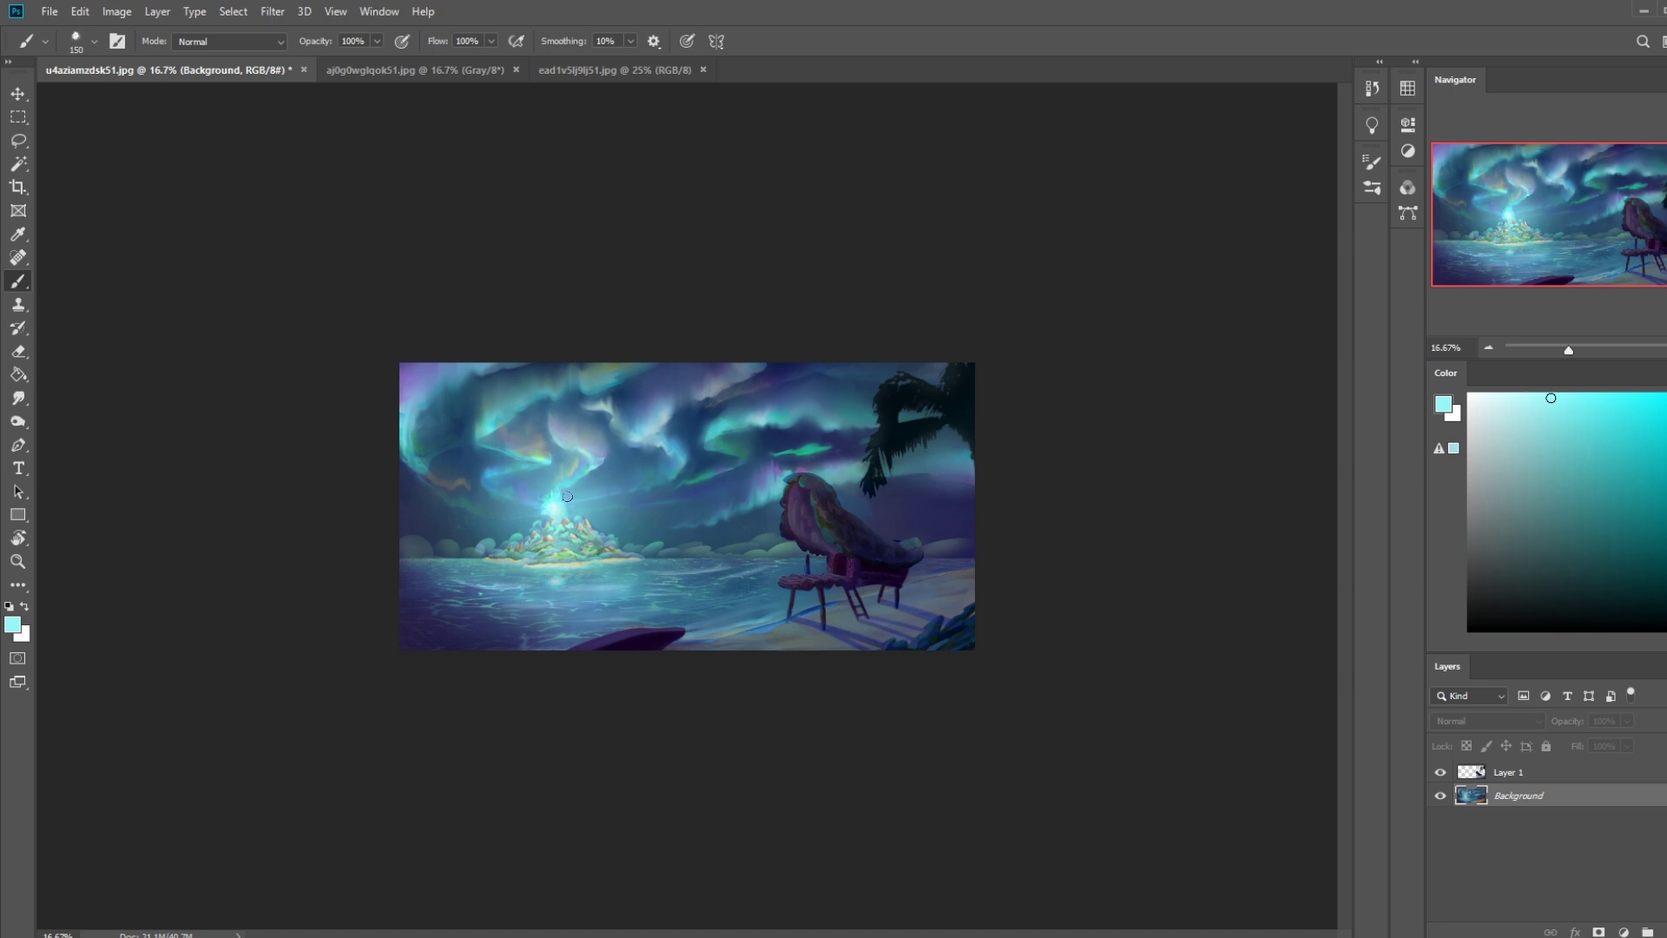
left_click_drag(613, 568, 493, 568)
mouse_move(639, 571)
left_mouse_down()
mouse_move(460, 572)
mouse_move(485, 575)
left_mouse_up()
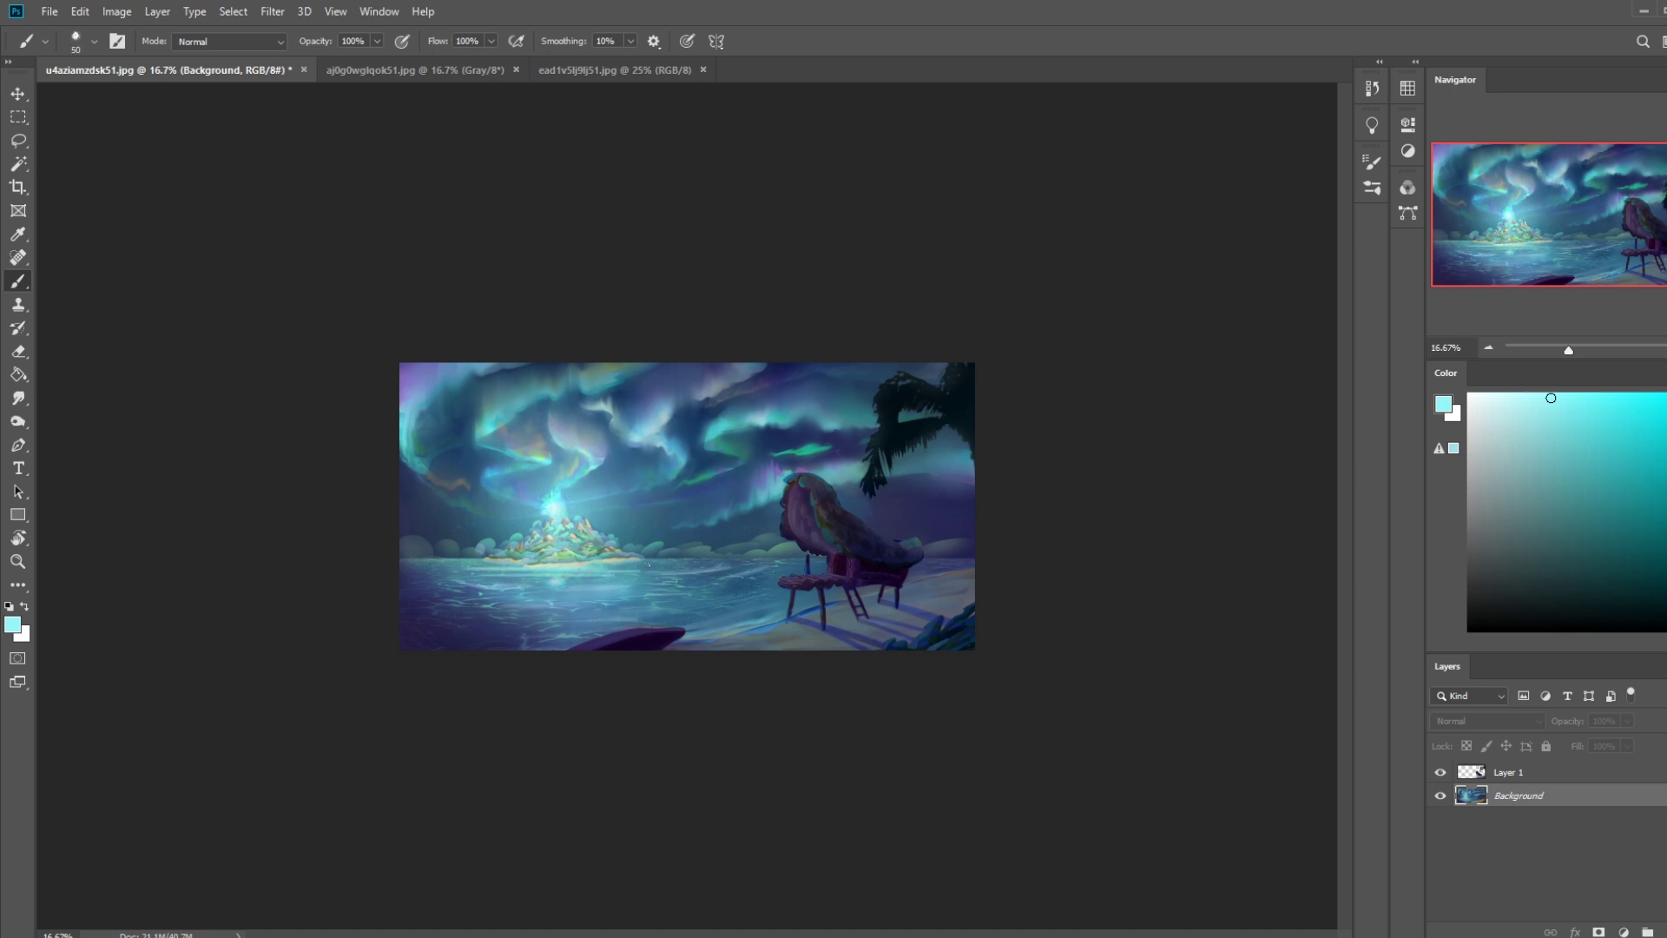
key("ctrl")
Brush horizontal ripples into the water below the island with sampled water blue and teal, using a 40 px brush.
key("alt")
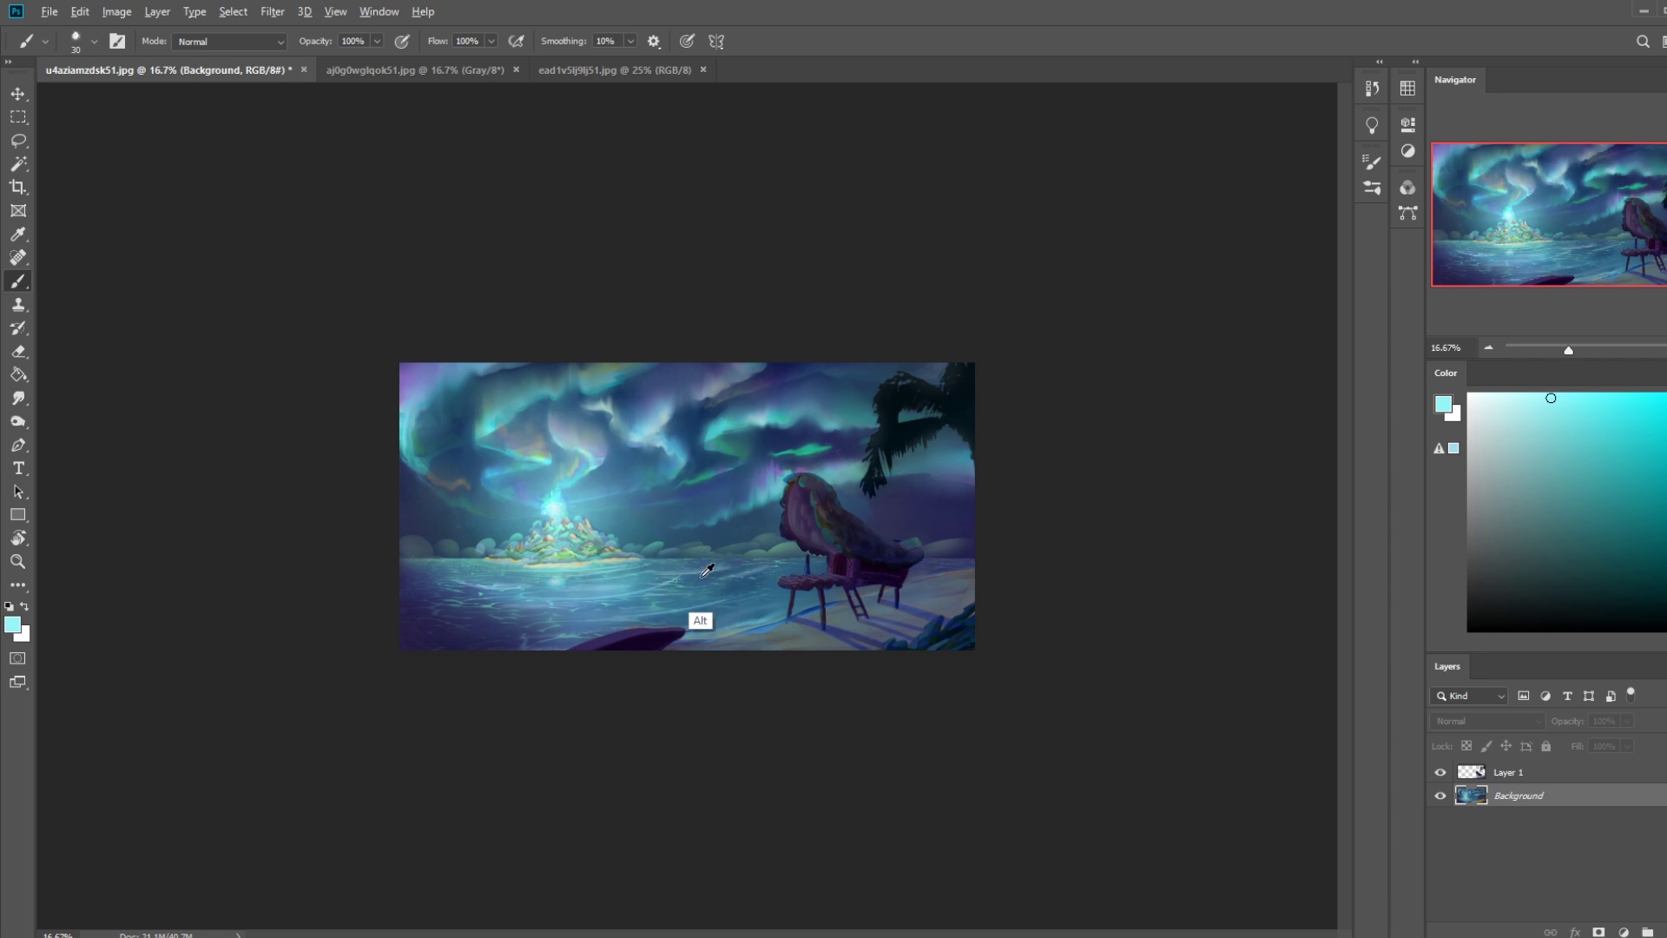
left_click(703, 574, "alt")
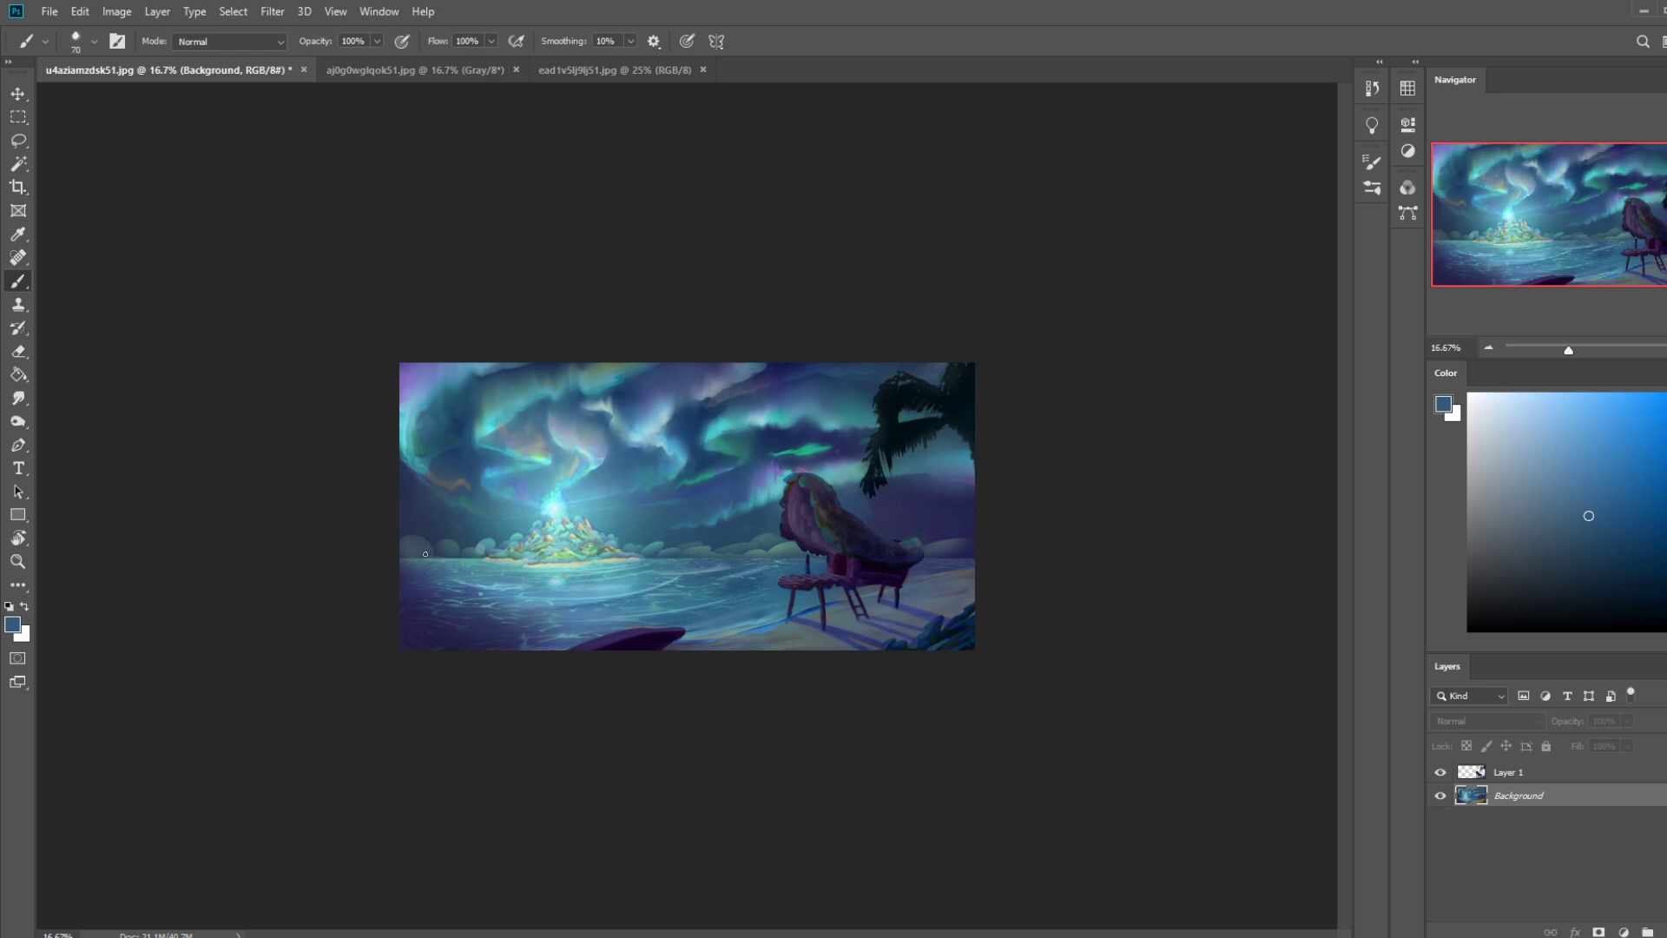
key("bracketright")
key("bracketright")
key("bracketright")
key("bracketright")
key("bracketright")
key("bracketright")
key("bracketleft")
key("bracketleft")
key("bracketleft")
key("bracketleft")
key("bracketleft")
key("bracketleft")
left_click_drag(486, 584, 566, 583)
key("ctrl")
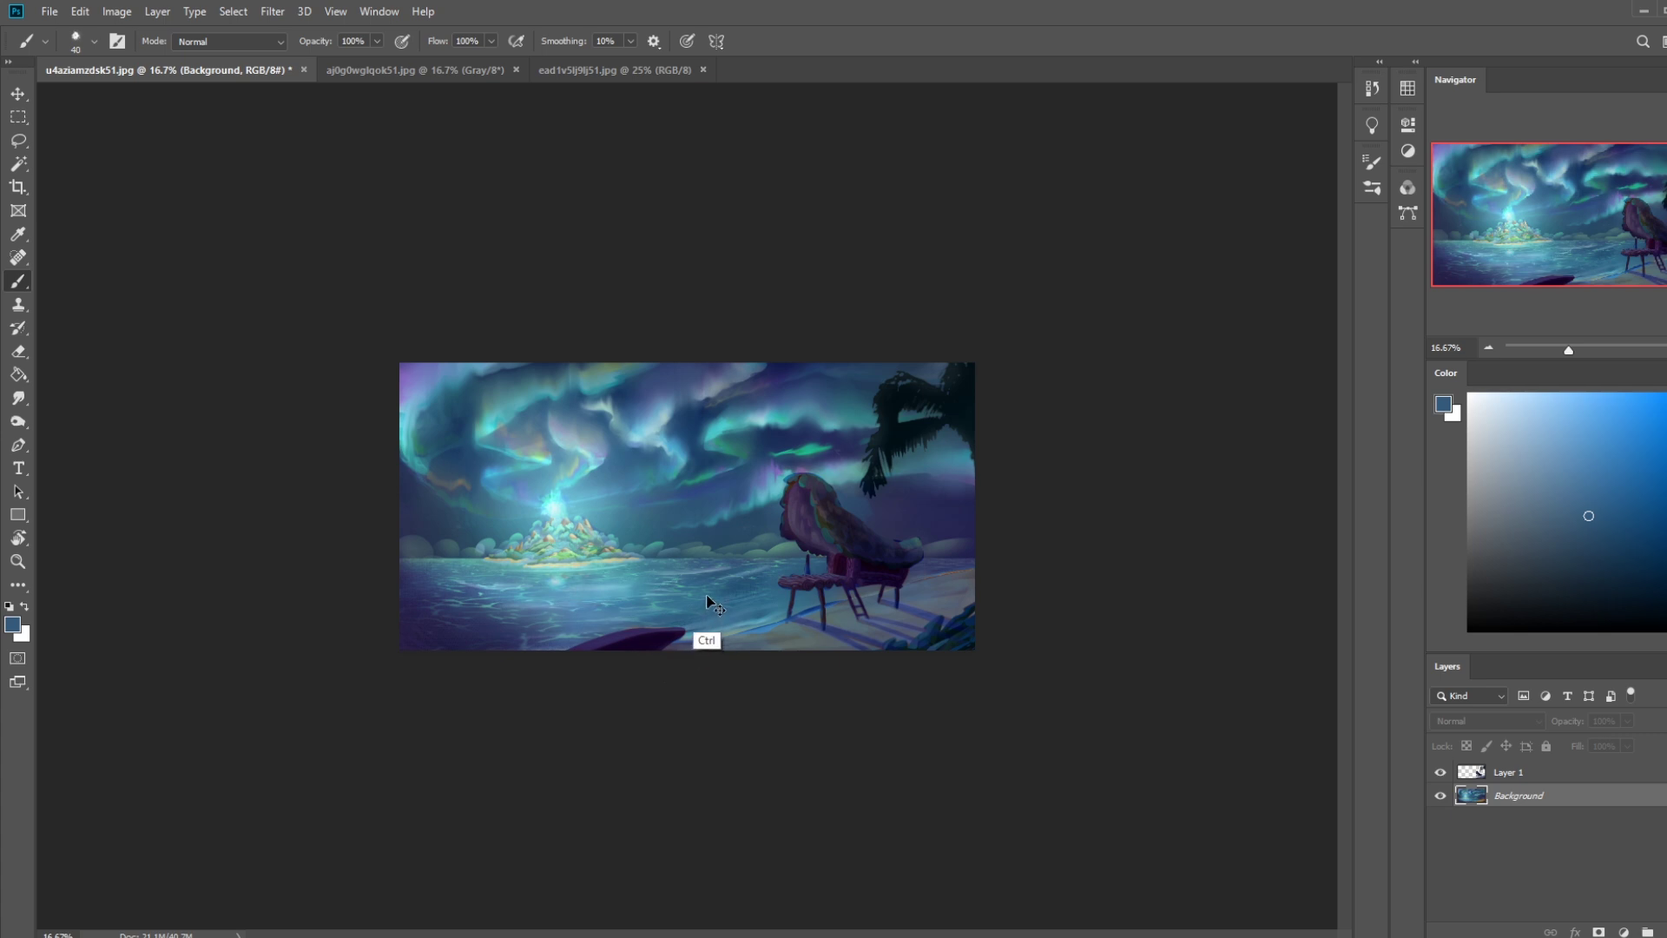
left_click(570, 570, "alt")
left_click(538, 581, "alt")
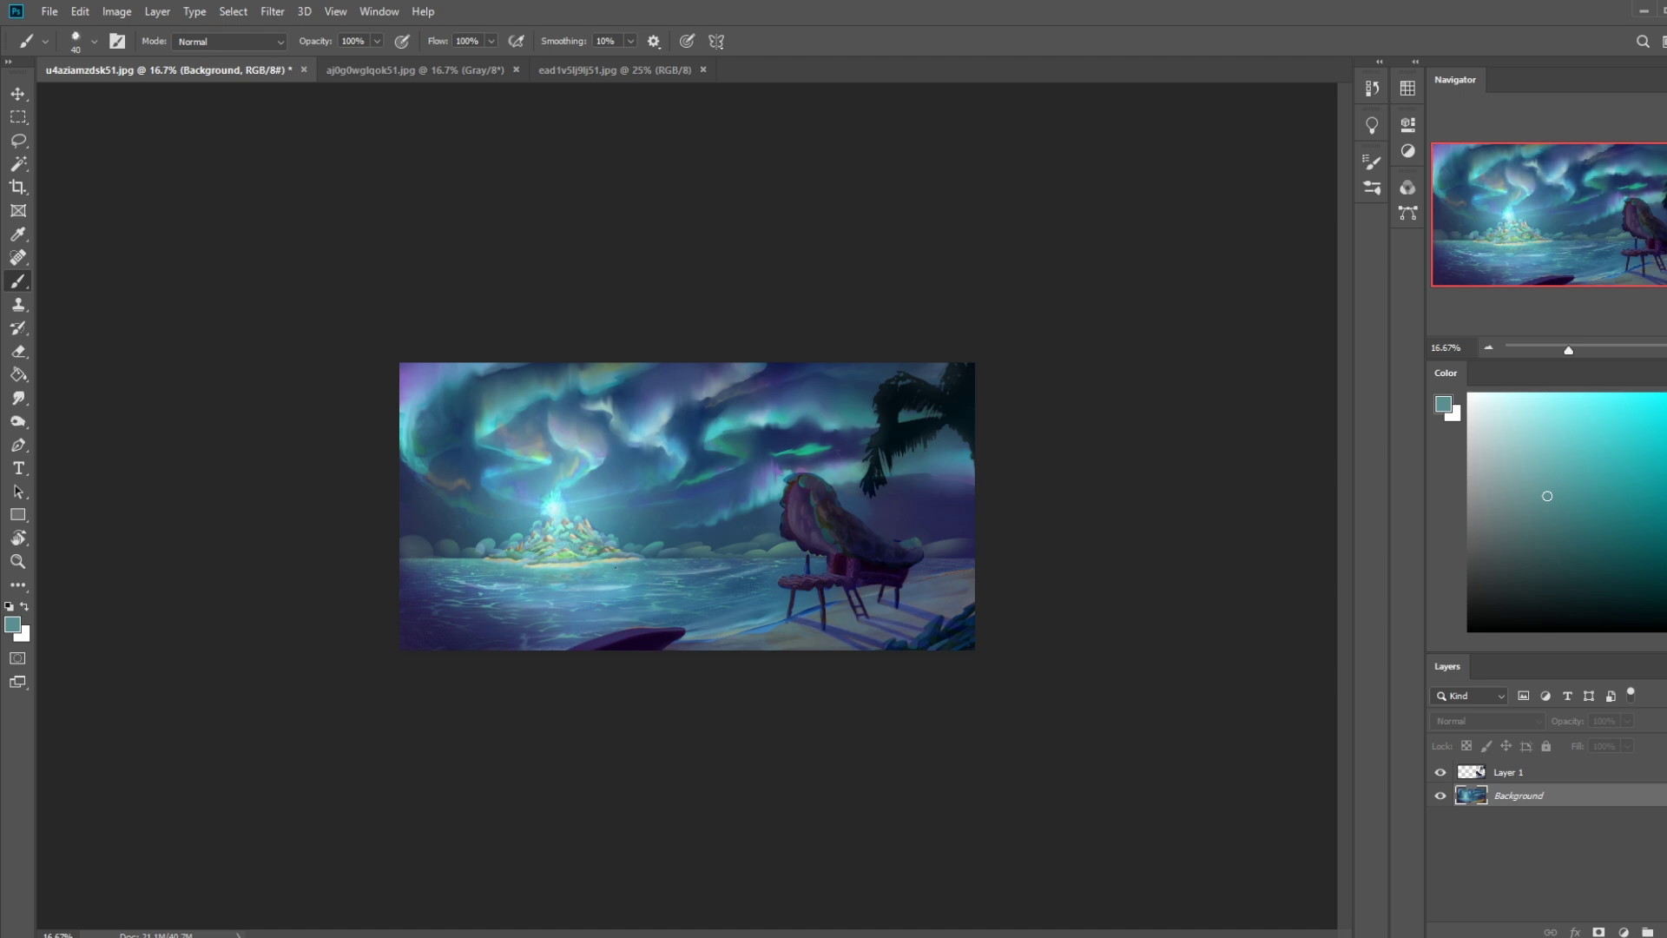
Sample teal near the island's shoreline and set a 200 px brush to Color mode for tinting.
left_click(613, 567, "alt")
key("bracketright")
key("bracketright")
key("bracketright")
key("bracketright")
key("bracketright")
key("bracketright")
left_click(230, 41)
left_click(292, 493)
Flatten the image, merging Layer 1 into the Background.
right_click(1555, 775)
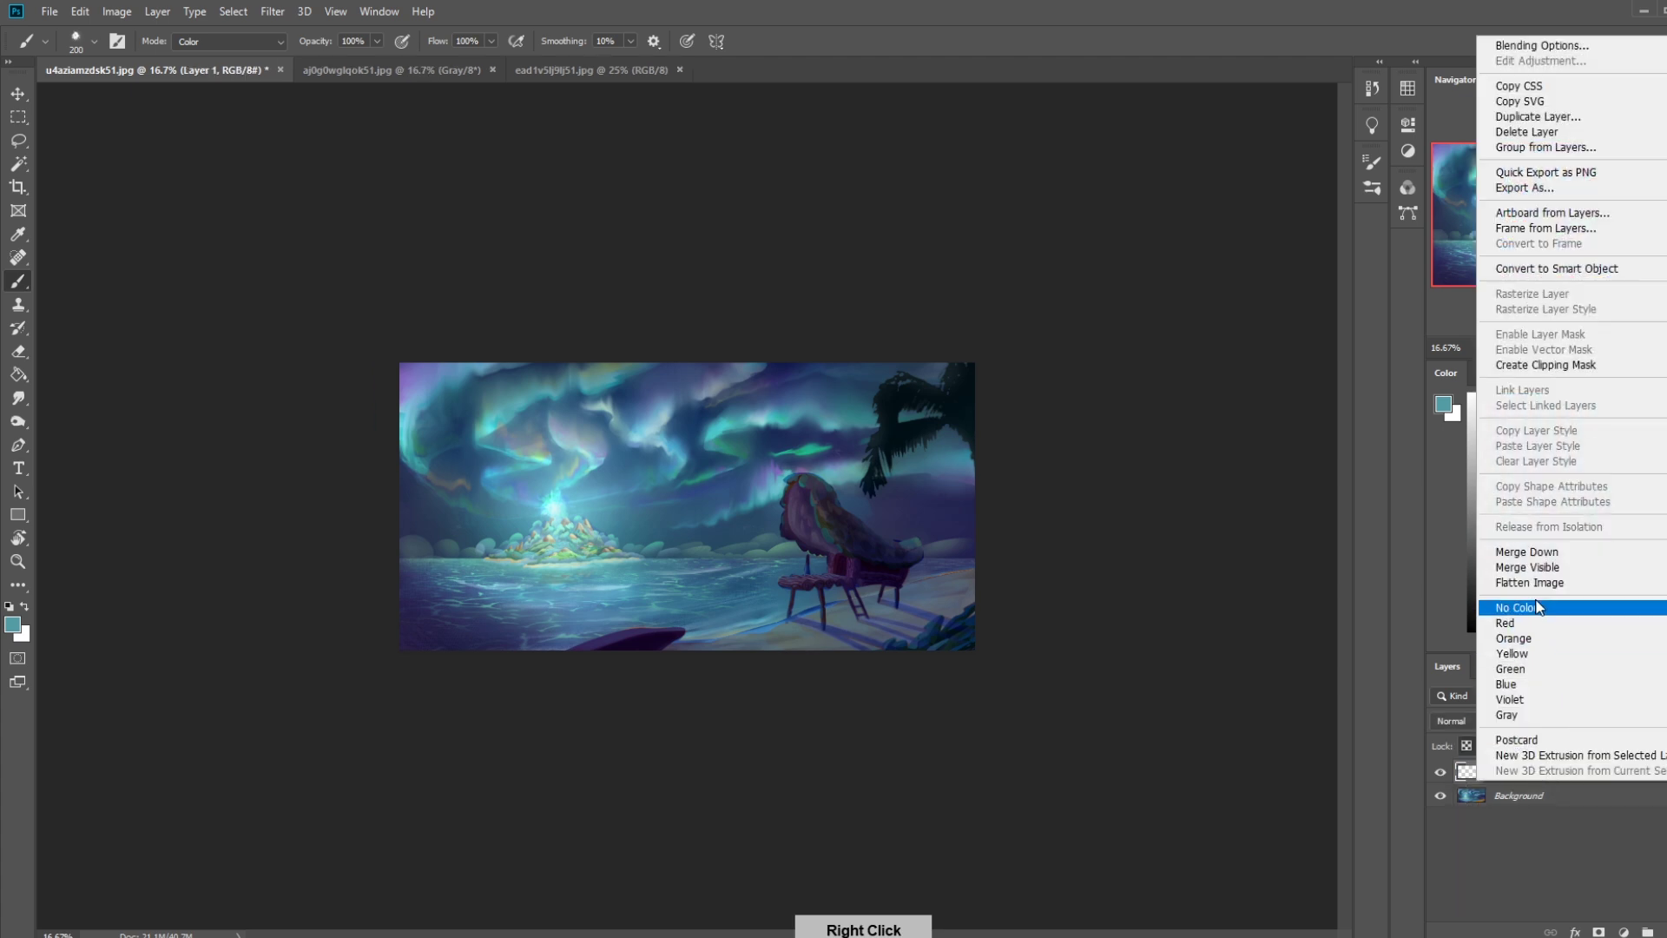
left_click(1543, 582)
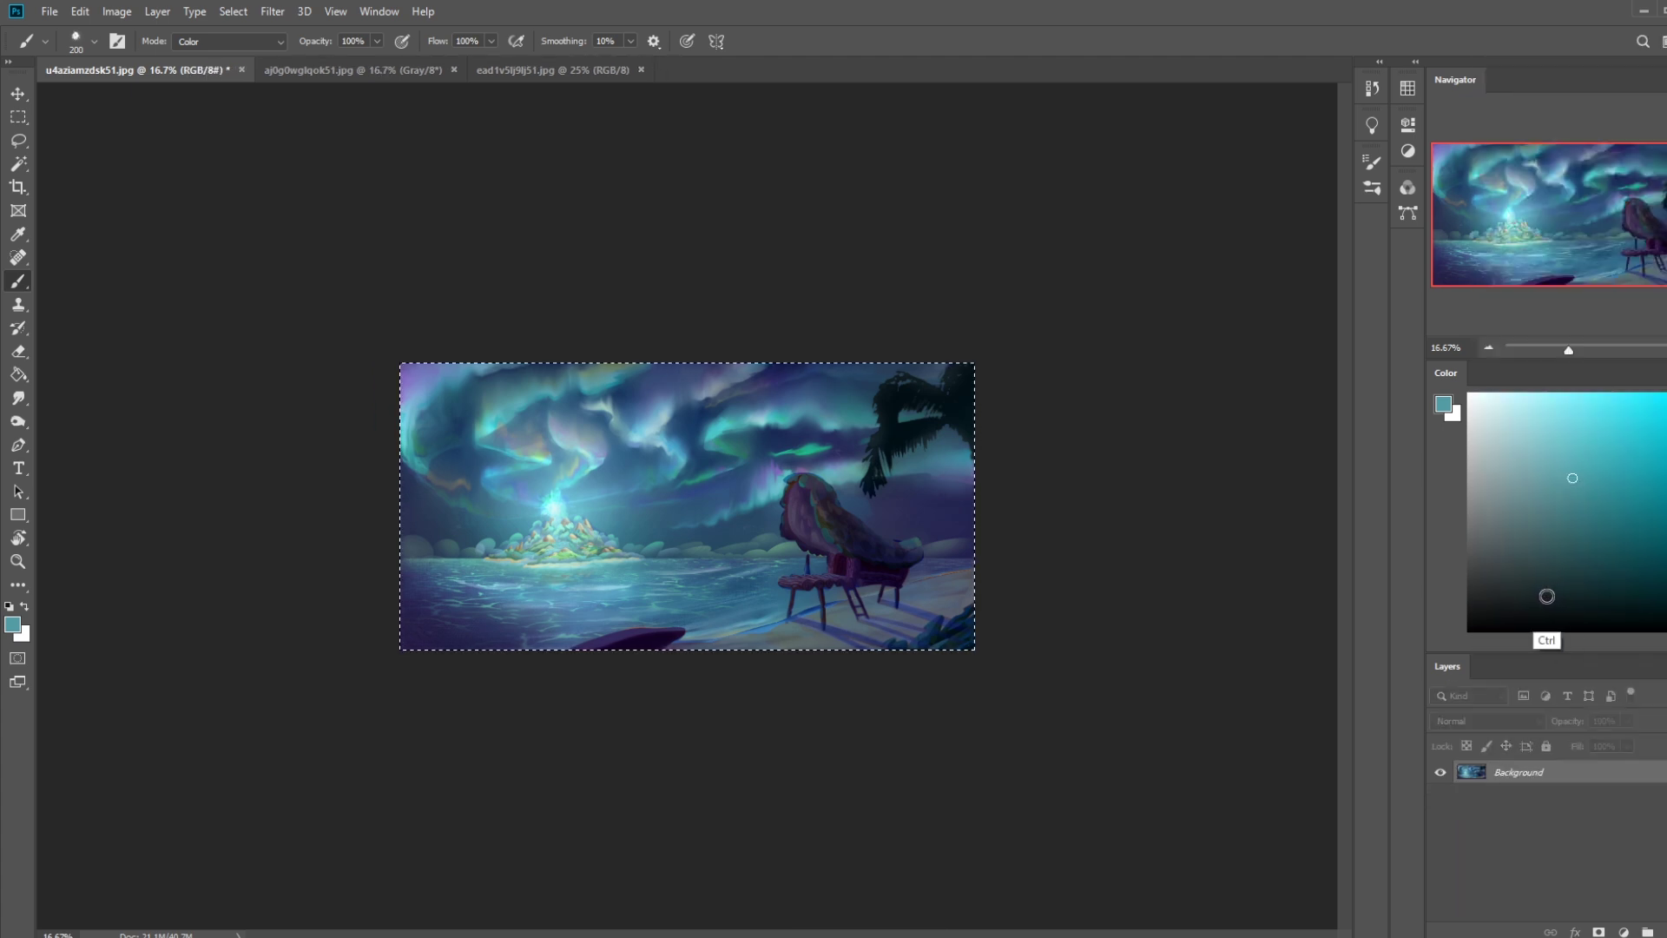
Clear the whole-canvas selection, lasso the shaded front opening of the beach hut, and hide the selection edges.
key("ctrl+minus")
key("ctrl+minus")
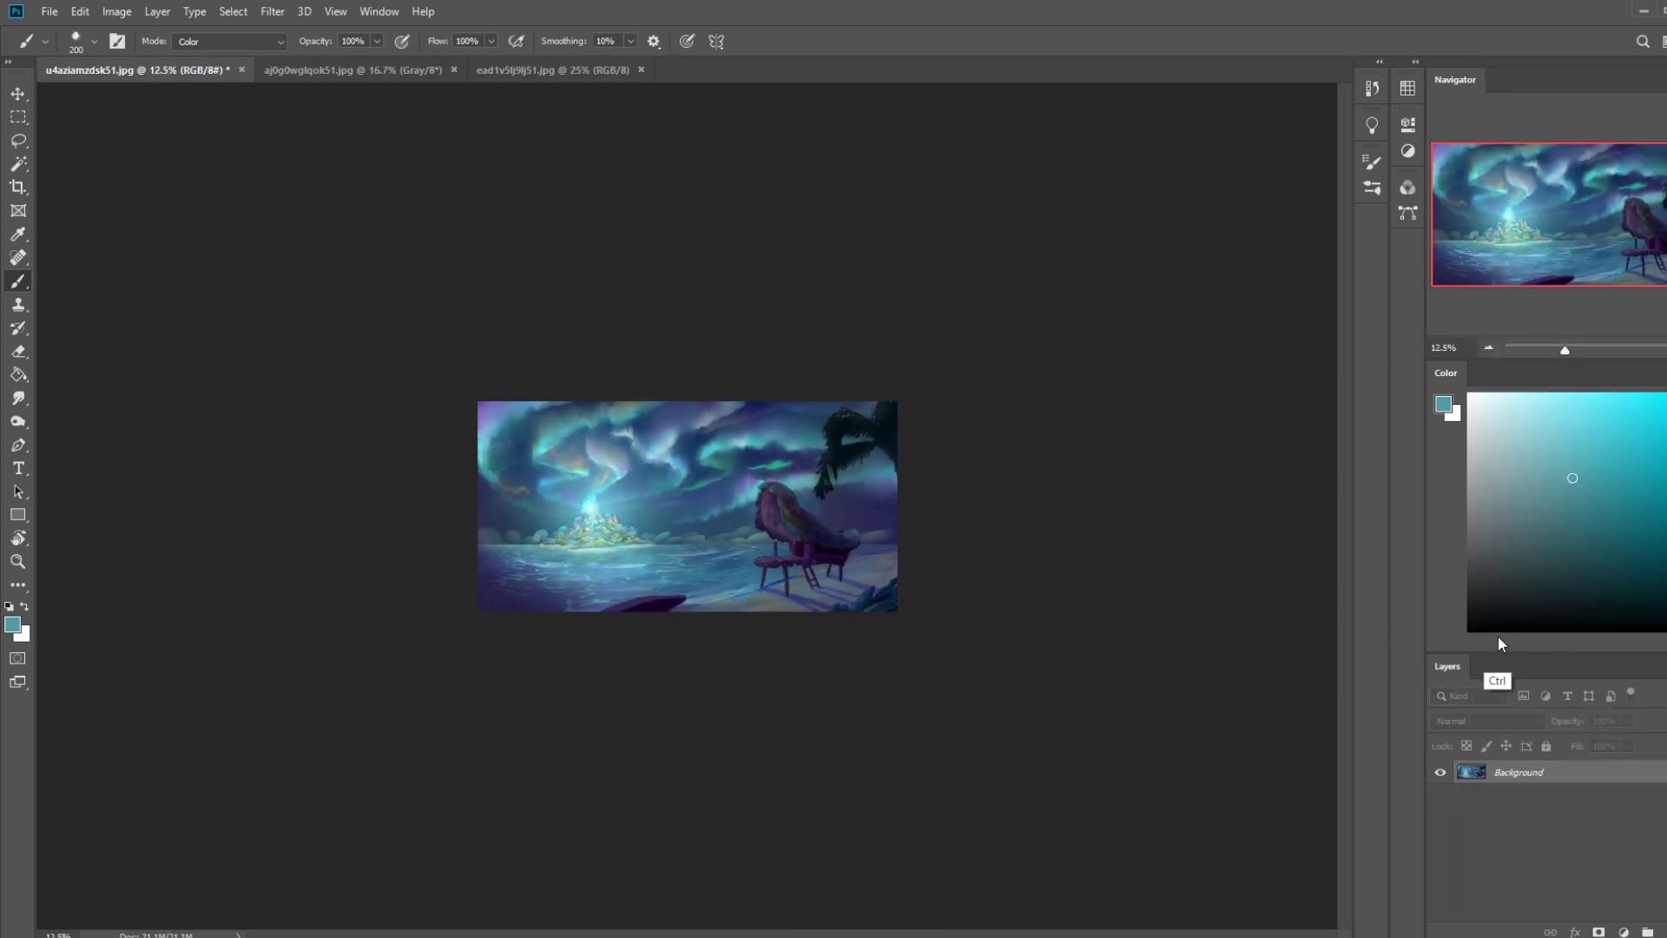
key("l")
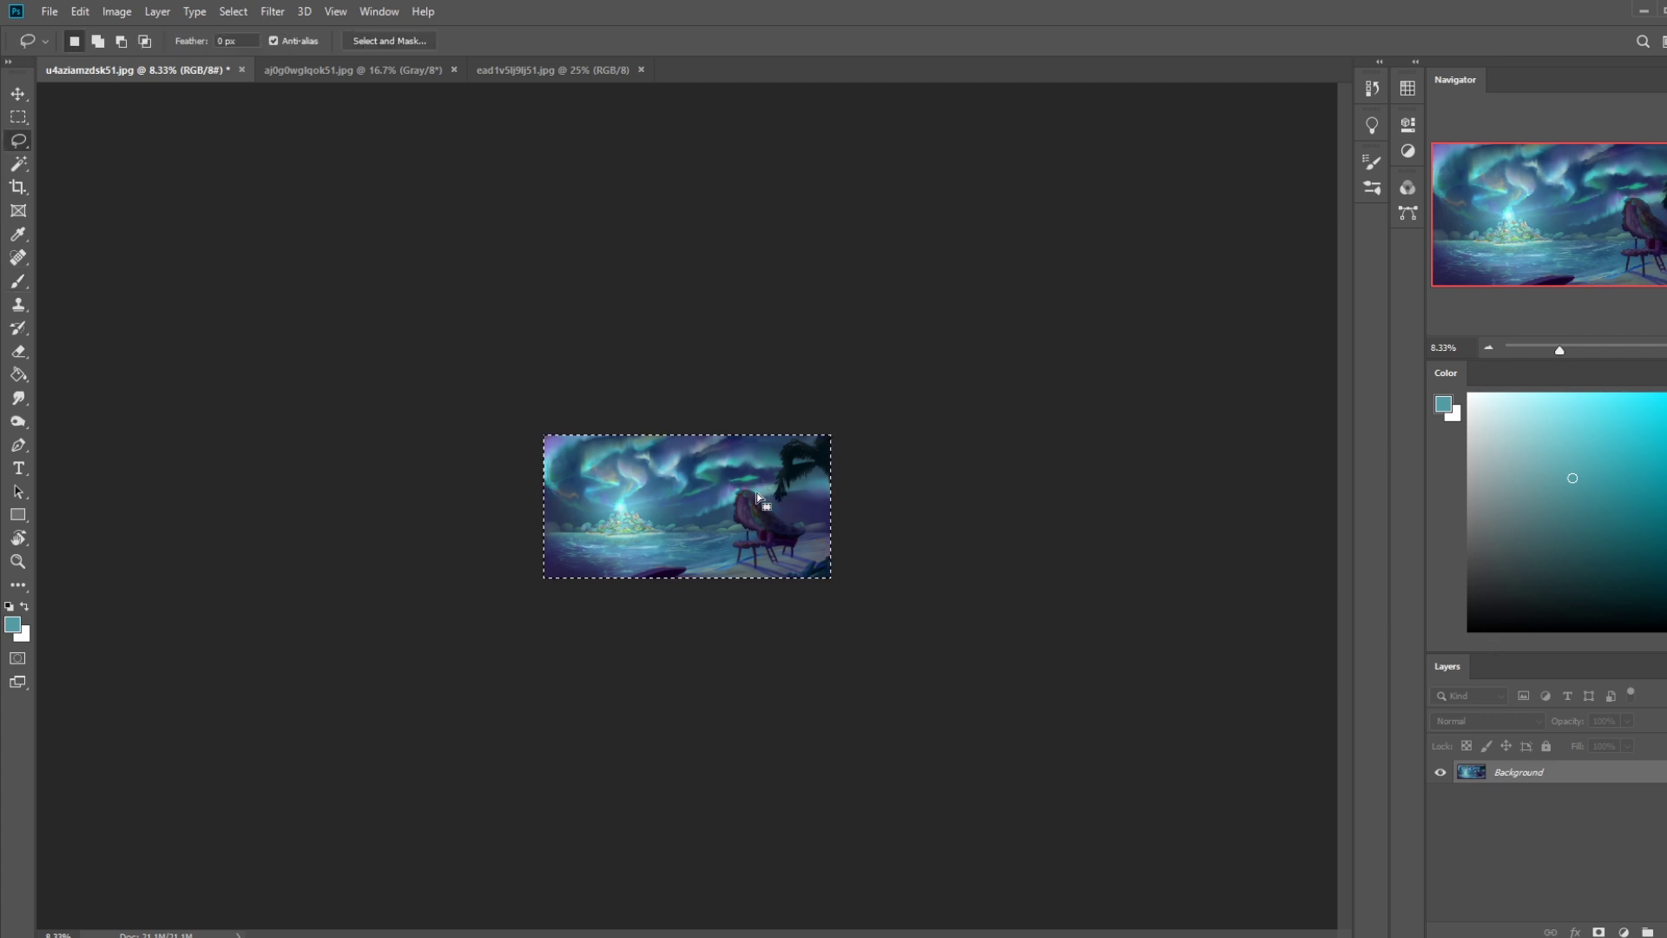
key("ctrl+d")
key("ctrl+plus")
key("ctrl+plus")
key("ctrl+plus")
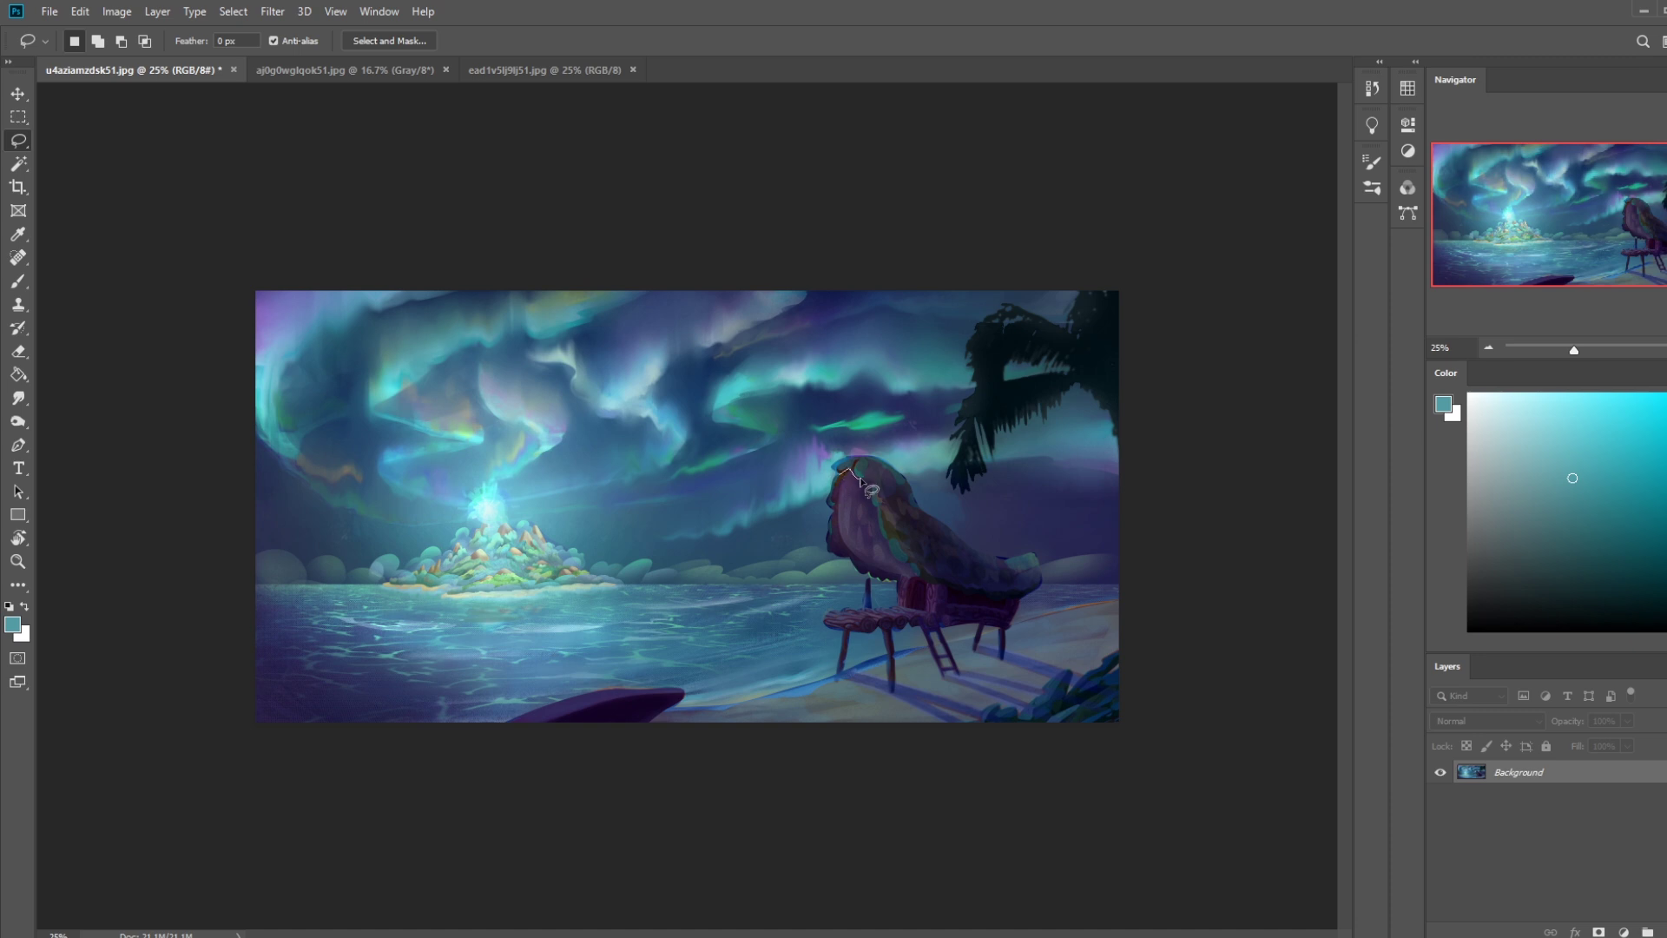
mouse_move(873, 497)
left_mouse_down()
mouse_move(910, 577)
mouse_move(864, 580)
mouse_move(840, 542)
mouse_move(844, 471)
left_mouse_up()
key("ctrl+h")
Switch the brush to Normal mode at 1000 px and fill the hut's opening with sampled dark purple.
key("b")
left_click(849, 556, "alt")
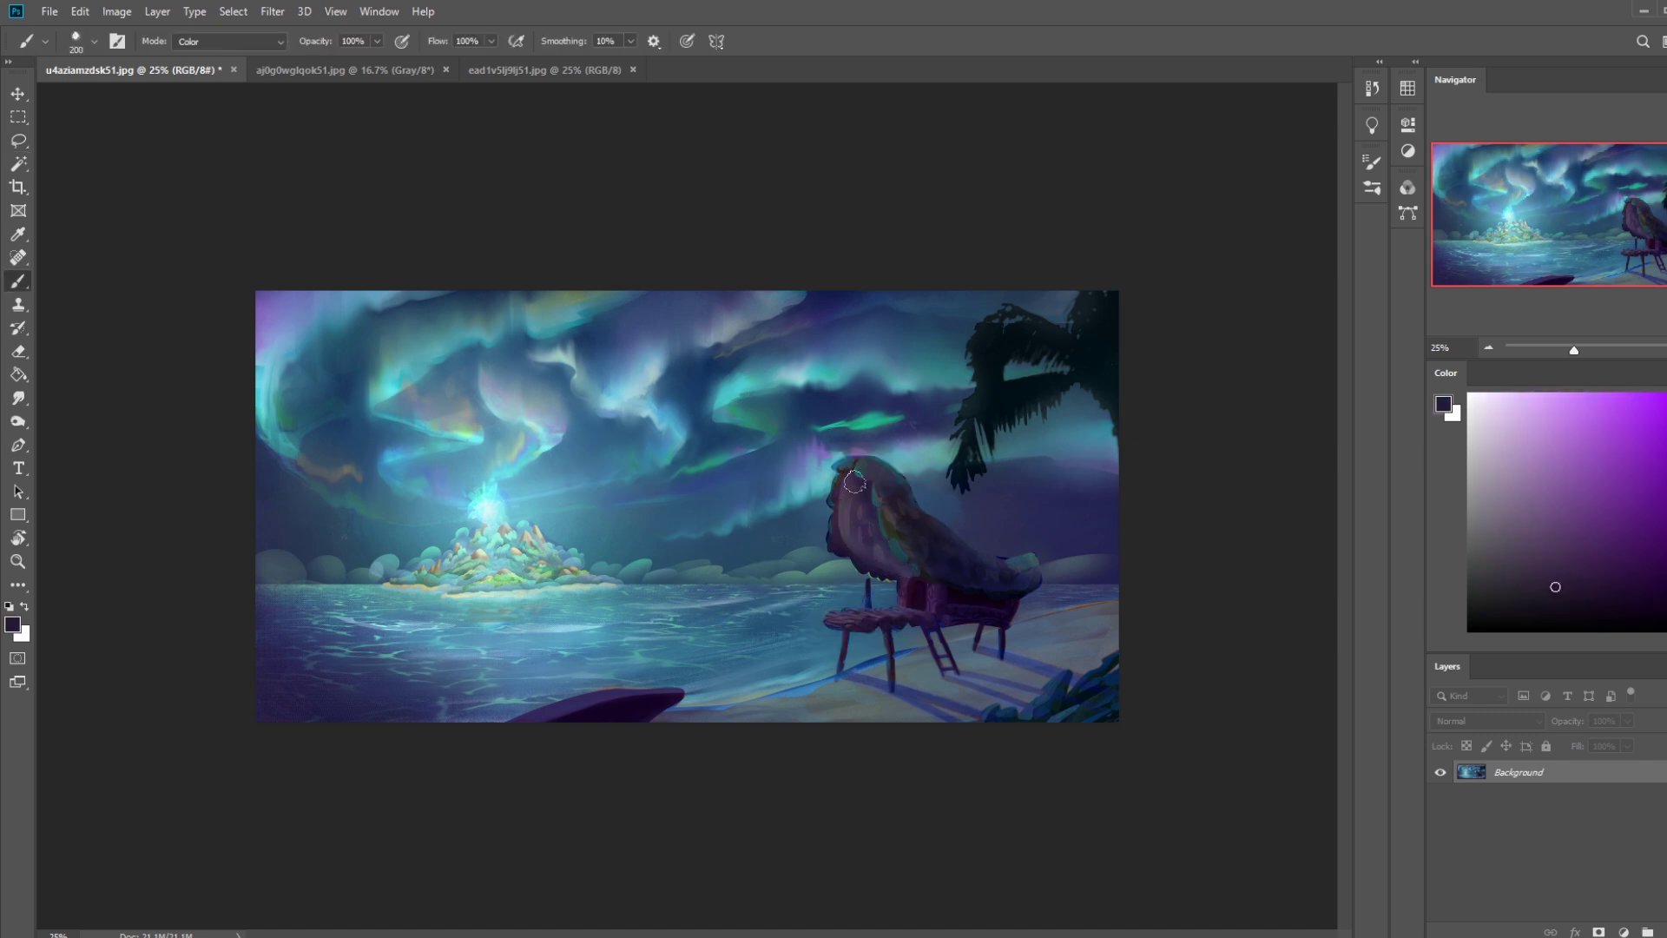
left_click(228, 41)
left_click(229, 64)
left_click(993, 602, "alt")
left_click(1000, 619, "alt")
key("bracketright")
key("bracketright")
key("bracketright")
key("bracketright")
key("bracketright")
key("bracketright")
key("bracketright")
key("bracketright")
key("bracketright")
key("bracketright")
key("bracketright")
mouse_move(862, 495)
left_mouse_down()
mouse_move(881, 573)
mouse_move(873, 525)
left_mouse_up()
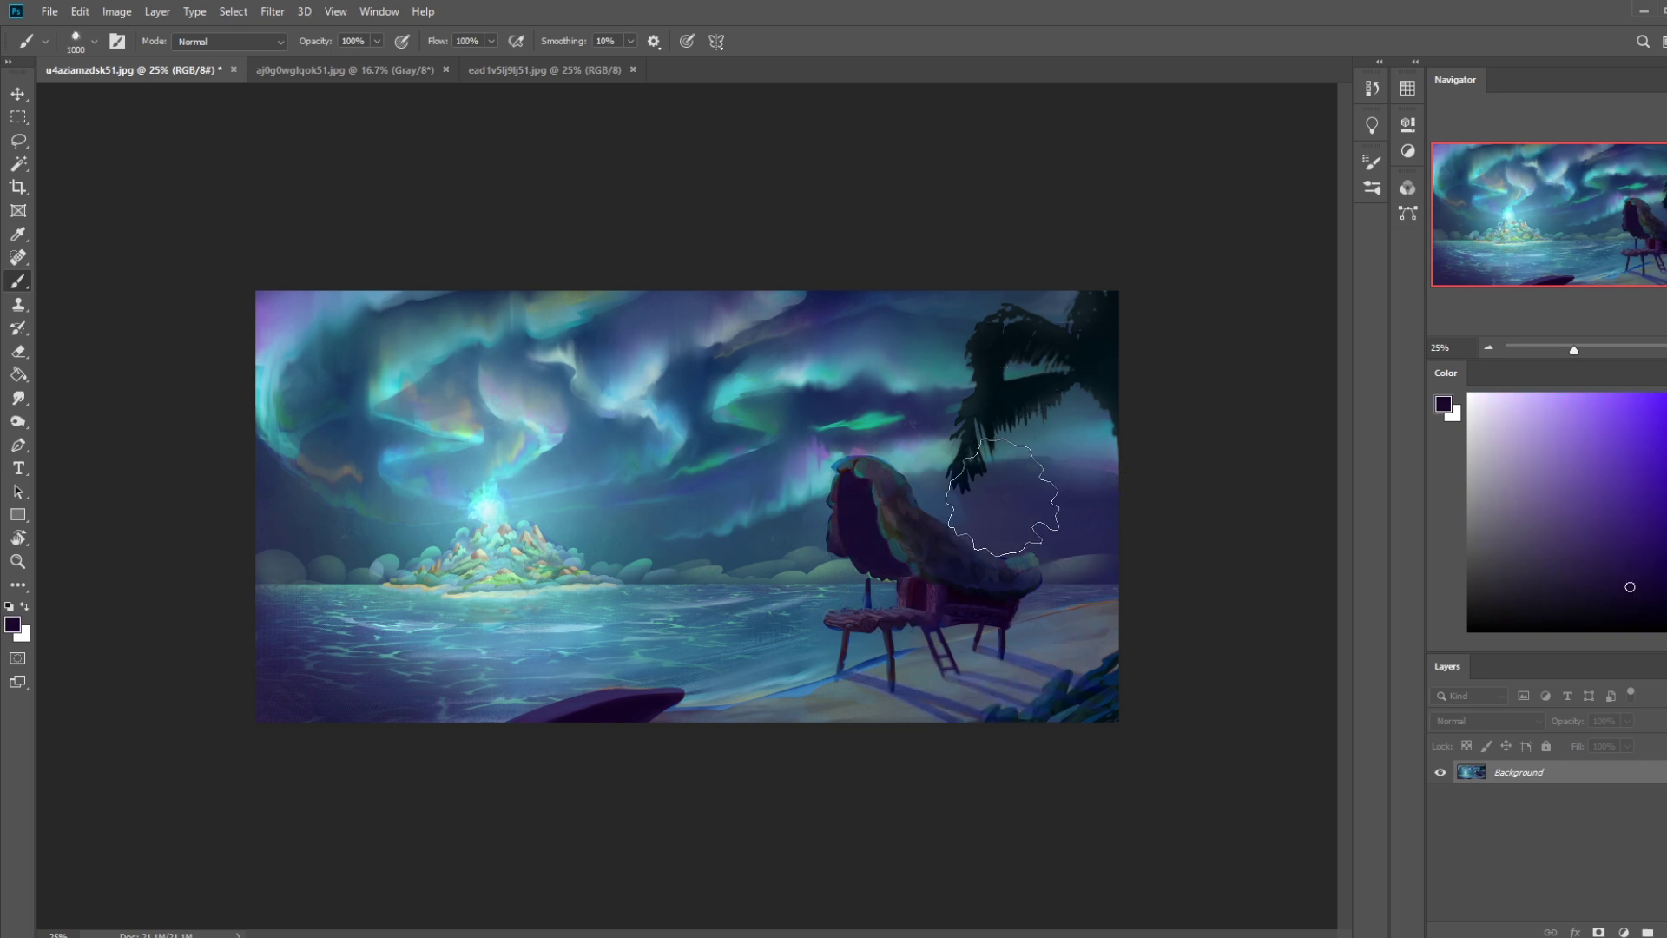
Lasso the lower edge of the hut's opening, darken it with the same dark purple, and deselect.
key("l")
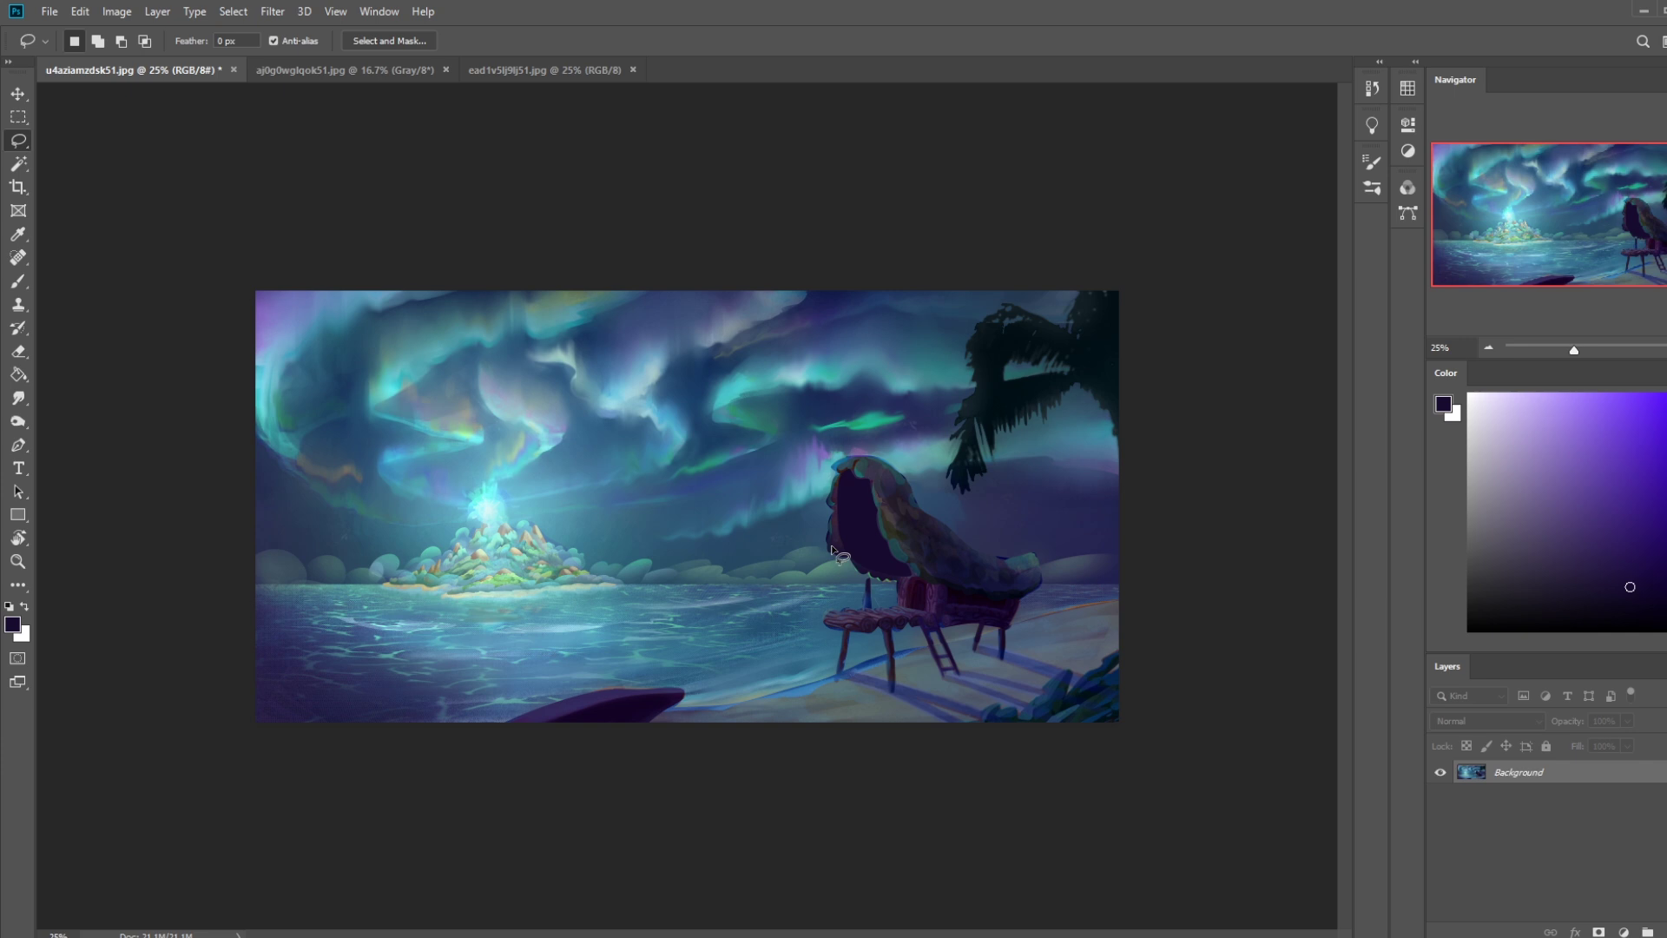
mouse_move(829, 550)
left_mouse_down()
mouse_move(866, 578)
mouse_move(881, 580)
mouse_move(853, 565)
mouse_move(885, 584)
mouse_move(906, 573)
mouse_move(855, 570)
mouse_move(848, 544)
mouse_move(929, 592)
left_mouse_up()
key("b")
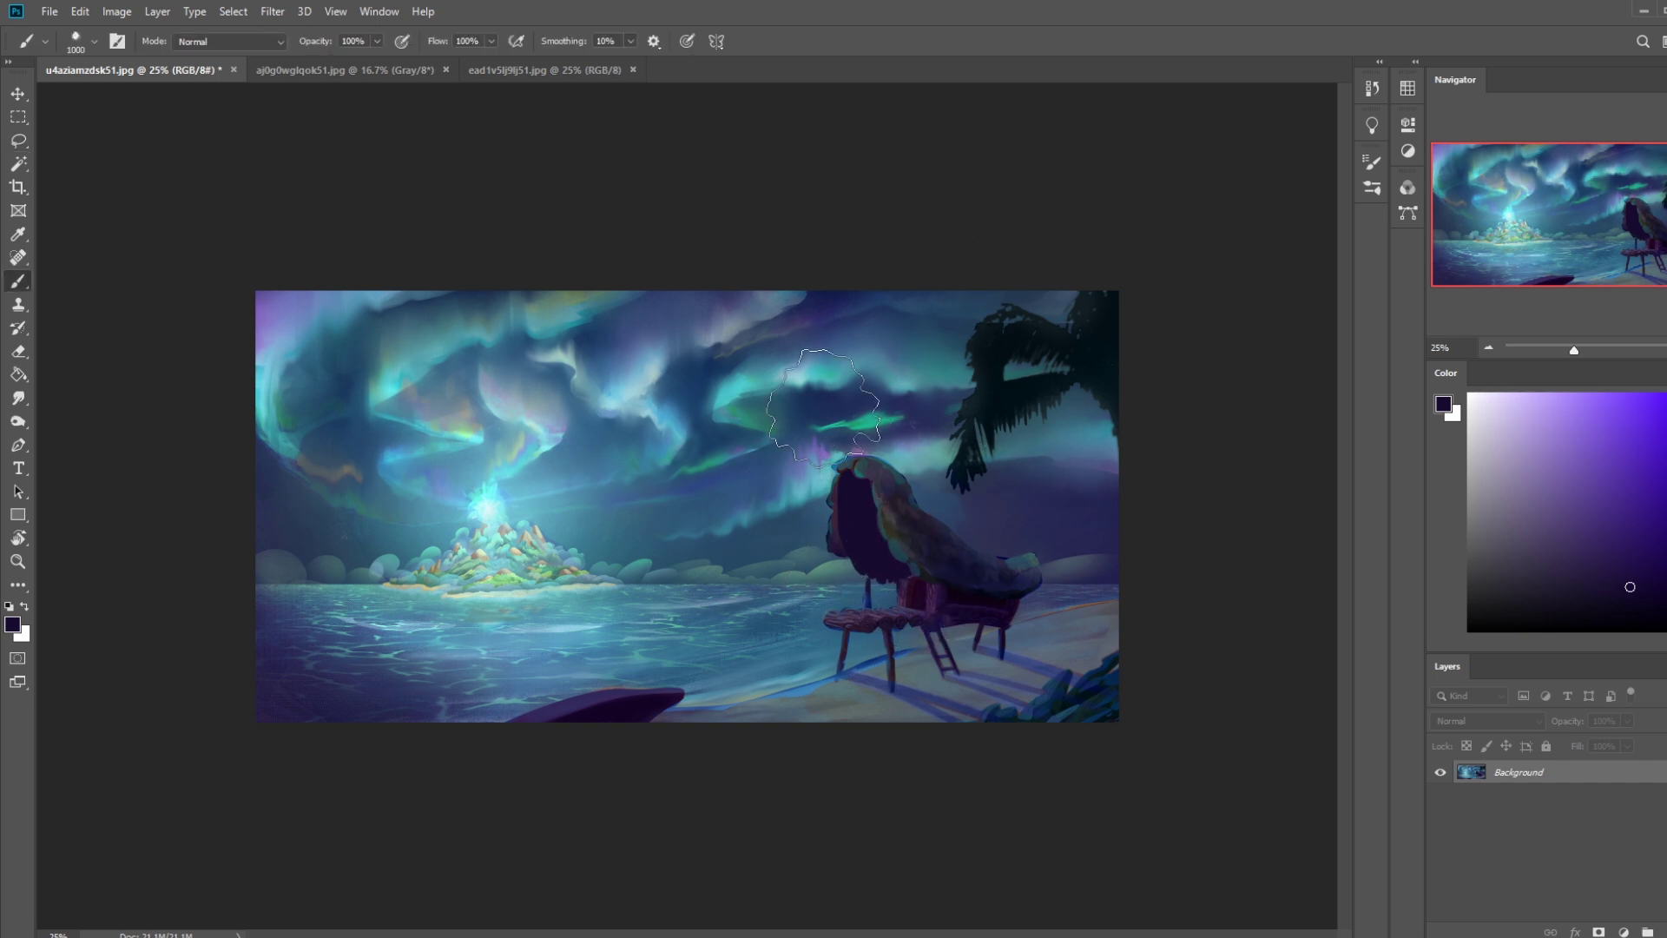
key("m")
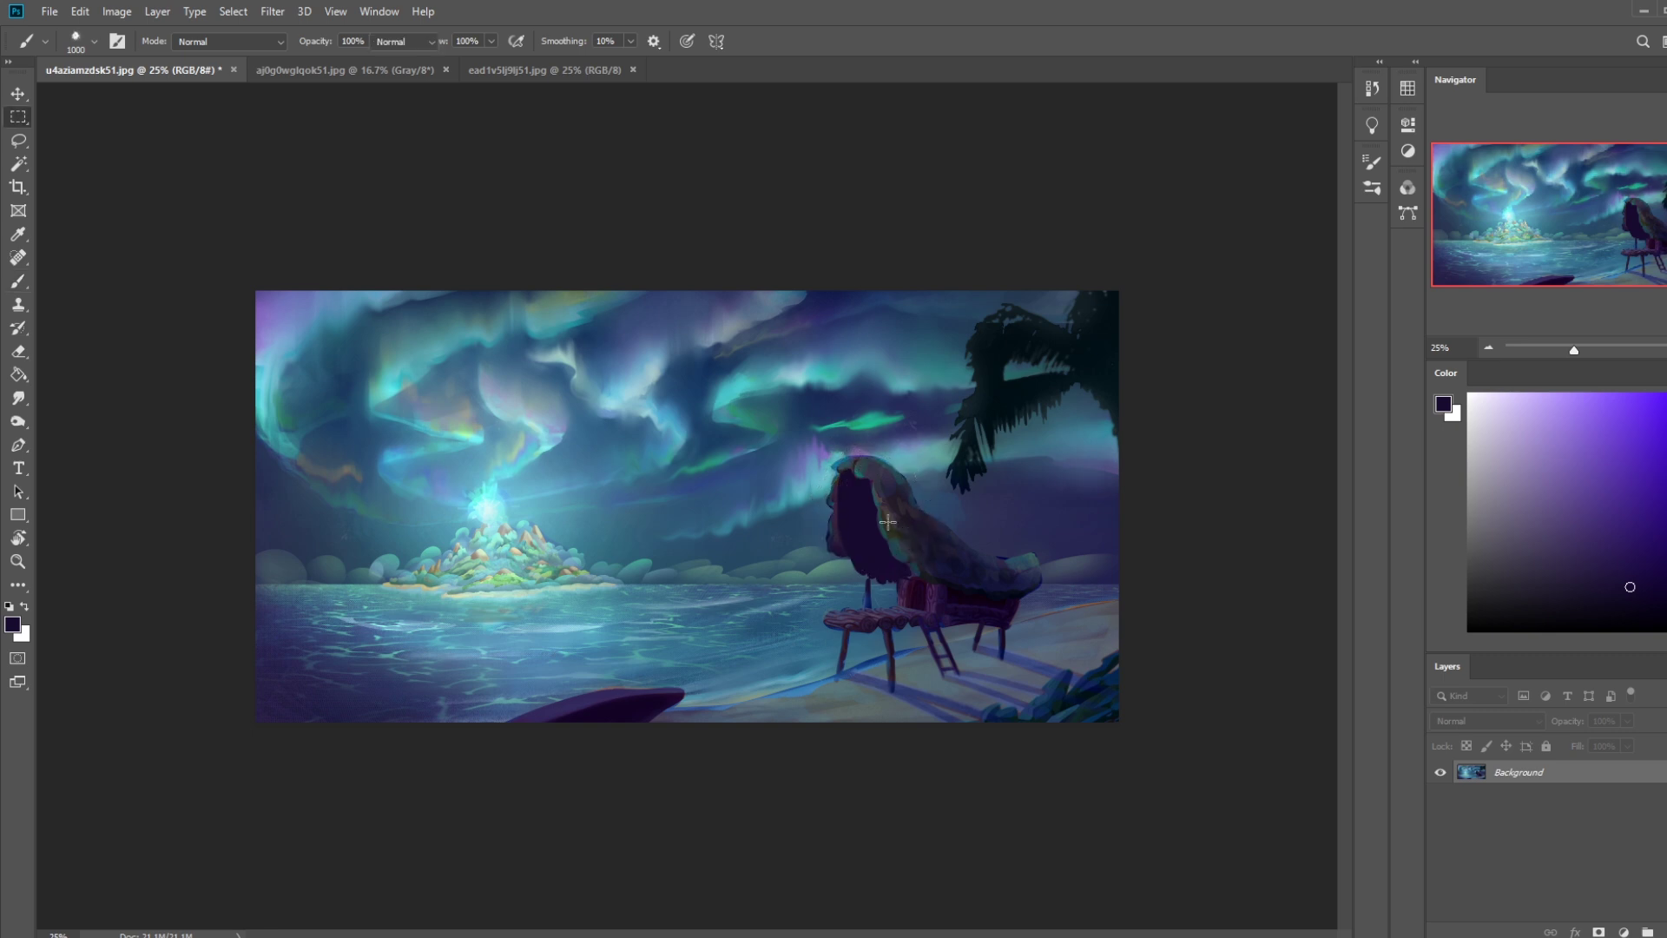
right_click(886, 519)
left_click(921, 529)
Sample light cyan from the island's glow and brush a thin highlight down the hut's back post at 25 px.
key("b")
left_click(499, 492, "alt")
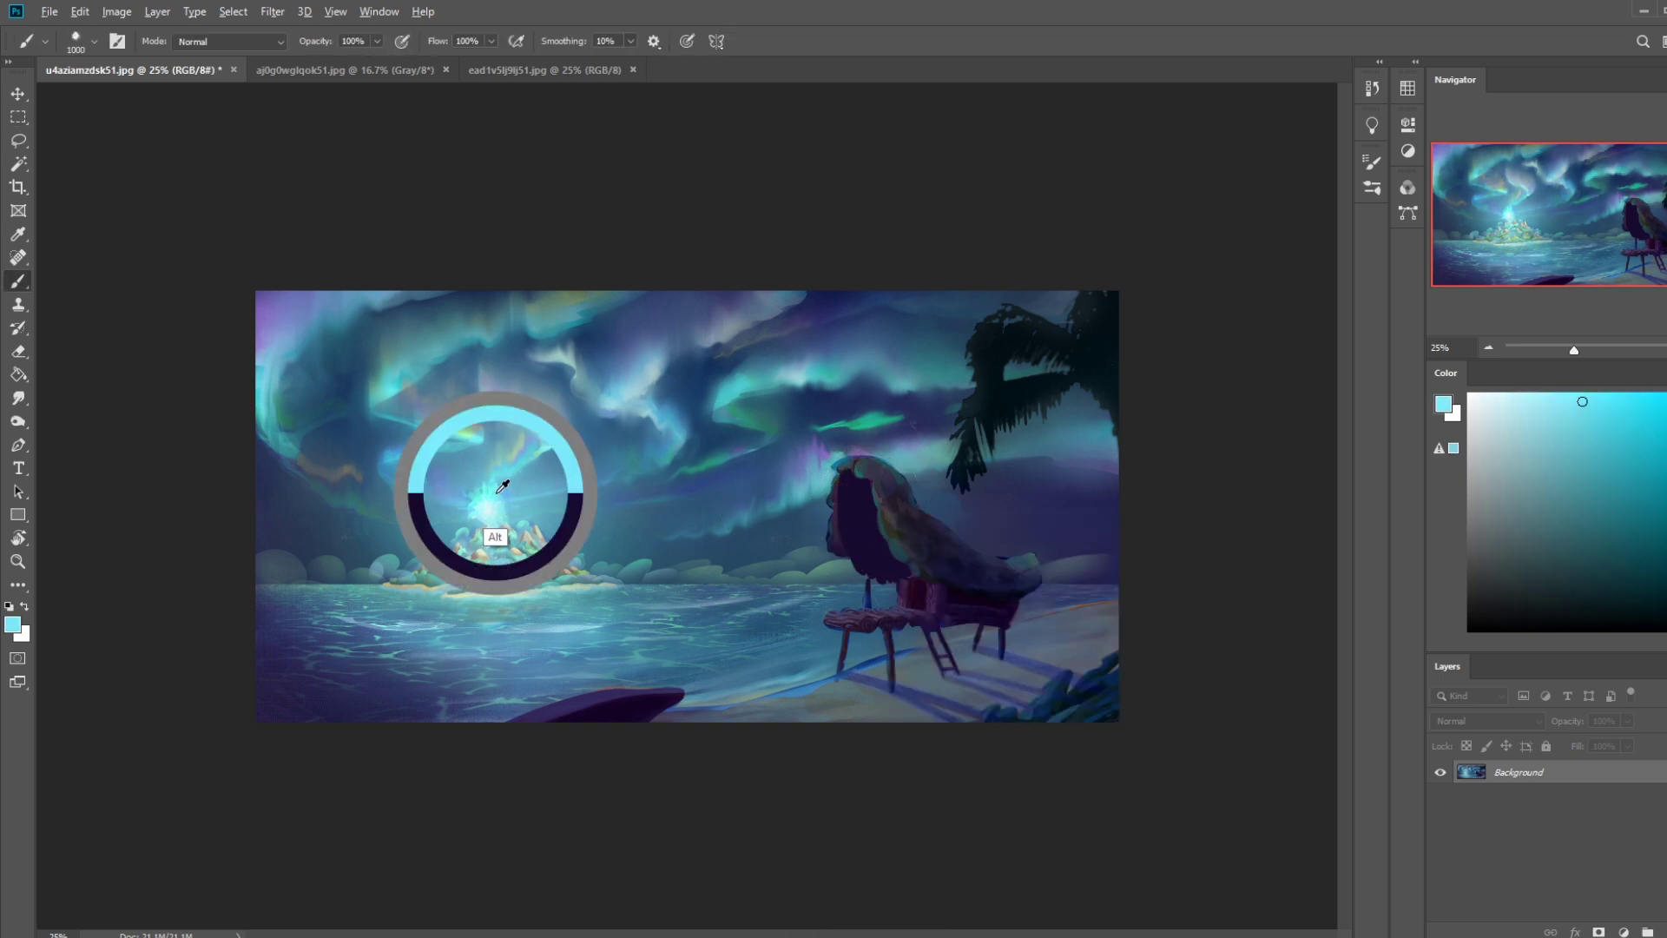
key("bracketleft")
key("bracketleft")
key("bracketleft")
key("bracketleft")
key("bracketleft")
key("bracketleft")
key("bracketleft")
key("bracketleft")
key("bracketleft")
key("bracketleft")
key("bracketleft")
key("bracketleft")
key("bracketleft")
key("bracketleft")
key("bracketleft")
key("bracketleft")
key("bracketleft")
key("bracketleft")
key("bracketleft")
key("bracketleft")
left_click_drag(865, 577, 864, 602)
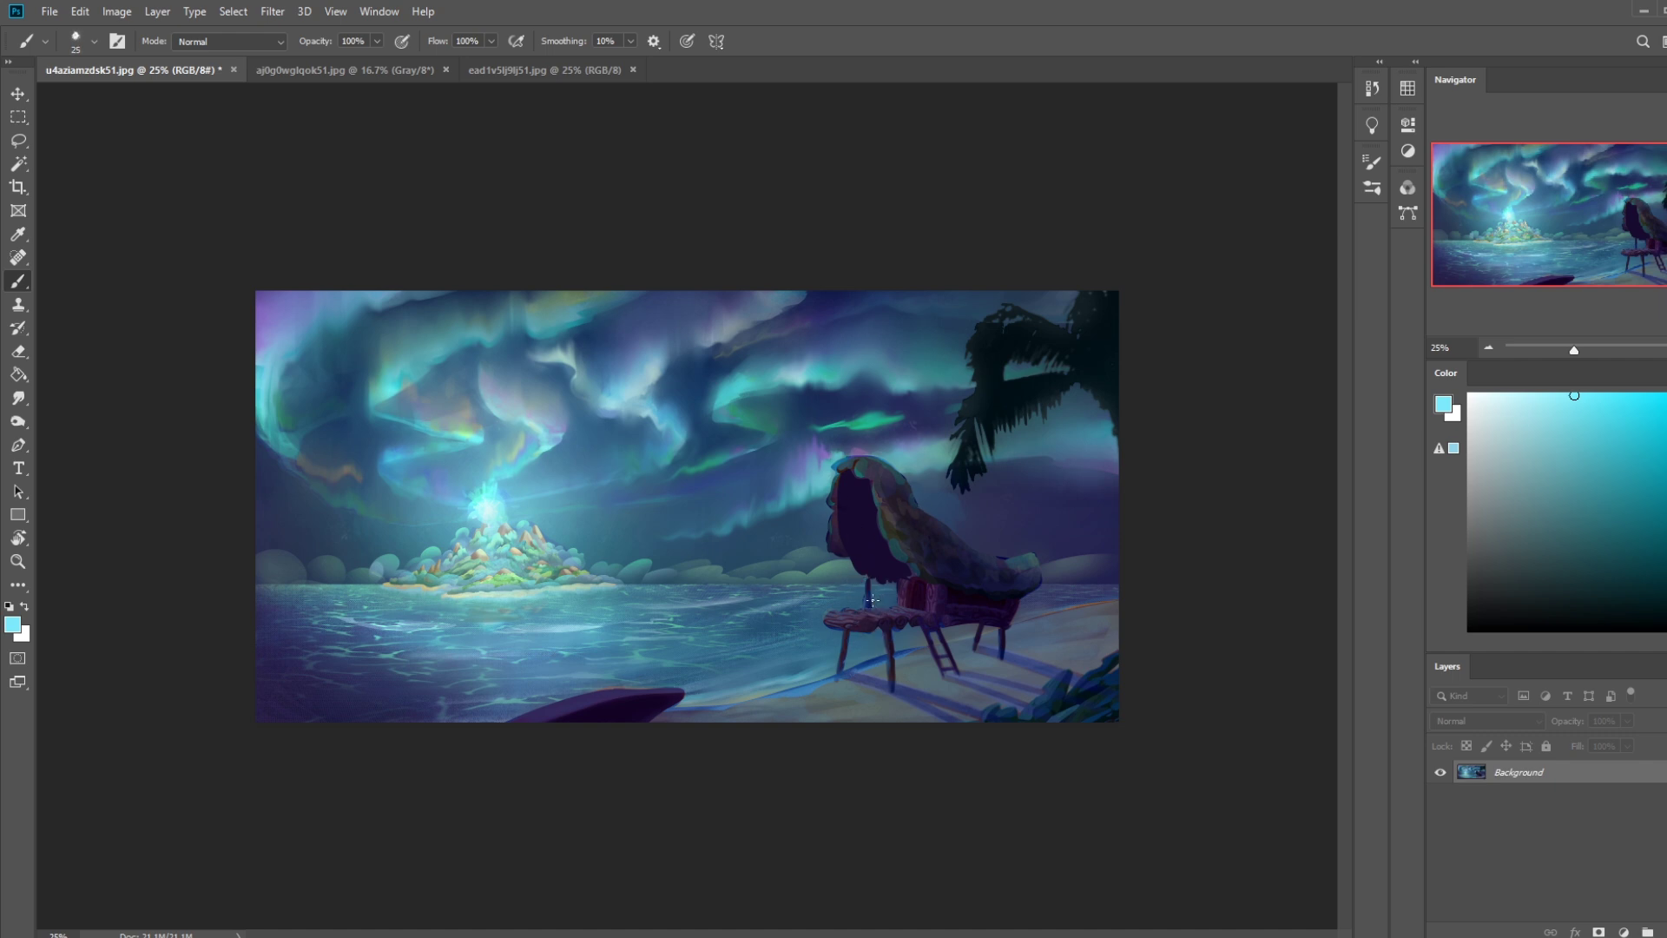
Brush thin cyan edge highlights along the remaining hut and platform legs, undoing unwanted strokes.
left_click_drag(867, 573, 831, 684)
key("ctrl+z")
left_click_drag(886, 636, 886, 686)
mouse_move(886, 627)
left_mouse_down()
mouse_move(886, 674)
mouse_move(933, 660)
left_mouse_up()
key("ctrl+z")
key("ctrl+z")
left_click_drag(981, 624, 974, 644)
key("ctrl+plus")
key("ctrl+plus")
key("ctrl+minus")
key("ctrl+minus")
key("ctrl+minus")
key("ctrl+minus")
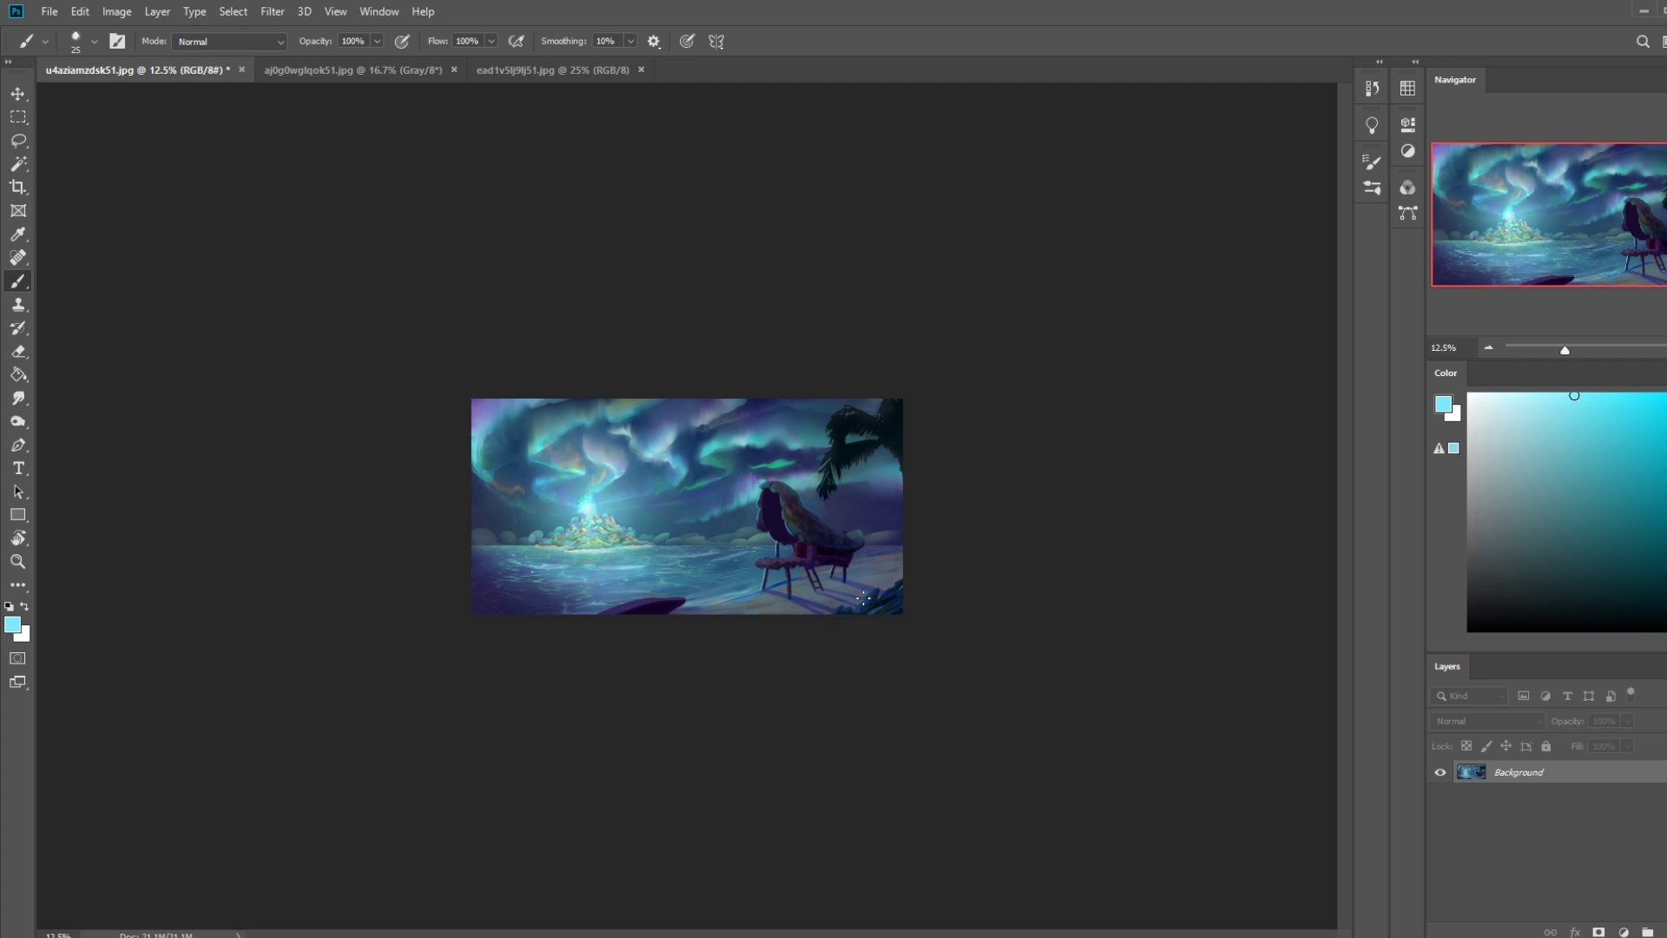
Lasso the foreground foliage in the beach corner, set its Saturation to +39 and Lightness to -54, and deselect.
key("l")
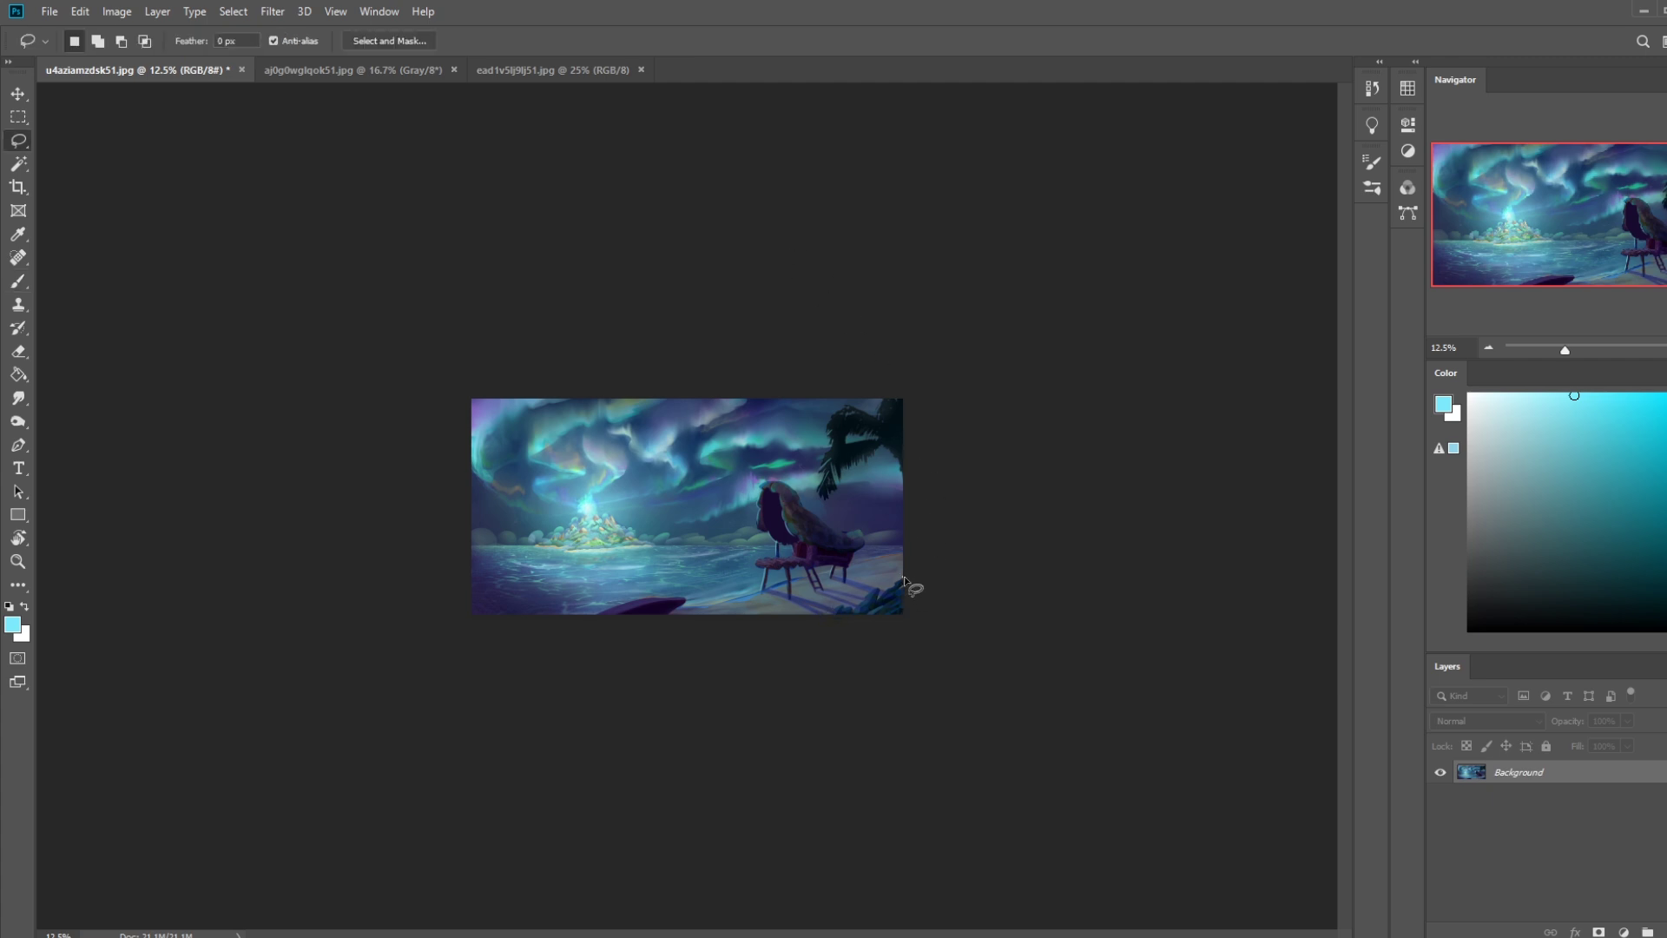
mouse_move(876, 603)
left_mouse_down()
mouse_move(841, 633)
mouse_move(961, 570)
left_mouse_up()
key("ctrl+u")
left_click_drag(1356, 520, 1318, 530)
left_click_drag(1355, 475, 1391, 476)
left_click_drag(1314, 523, 1313, 532)
left_click(1559, 341)
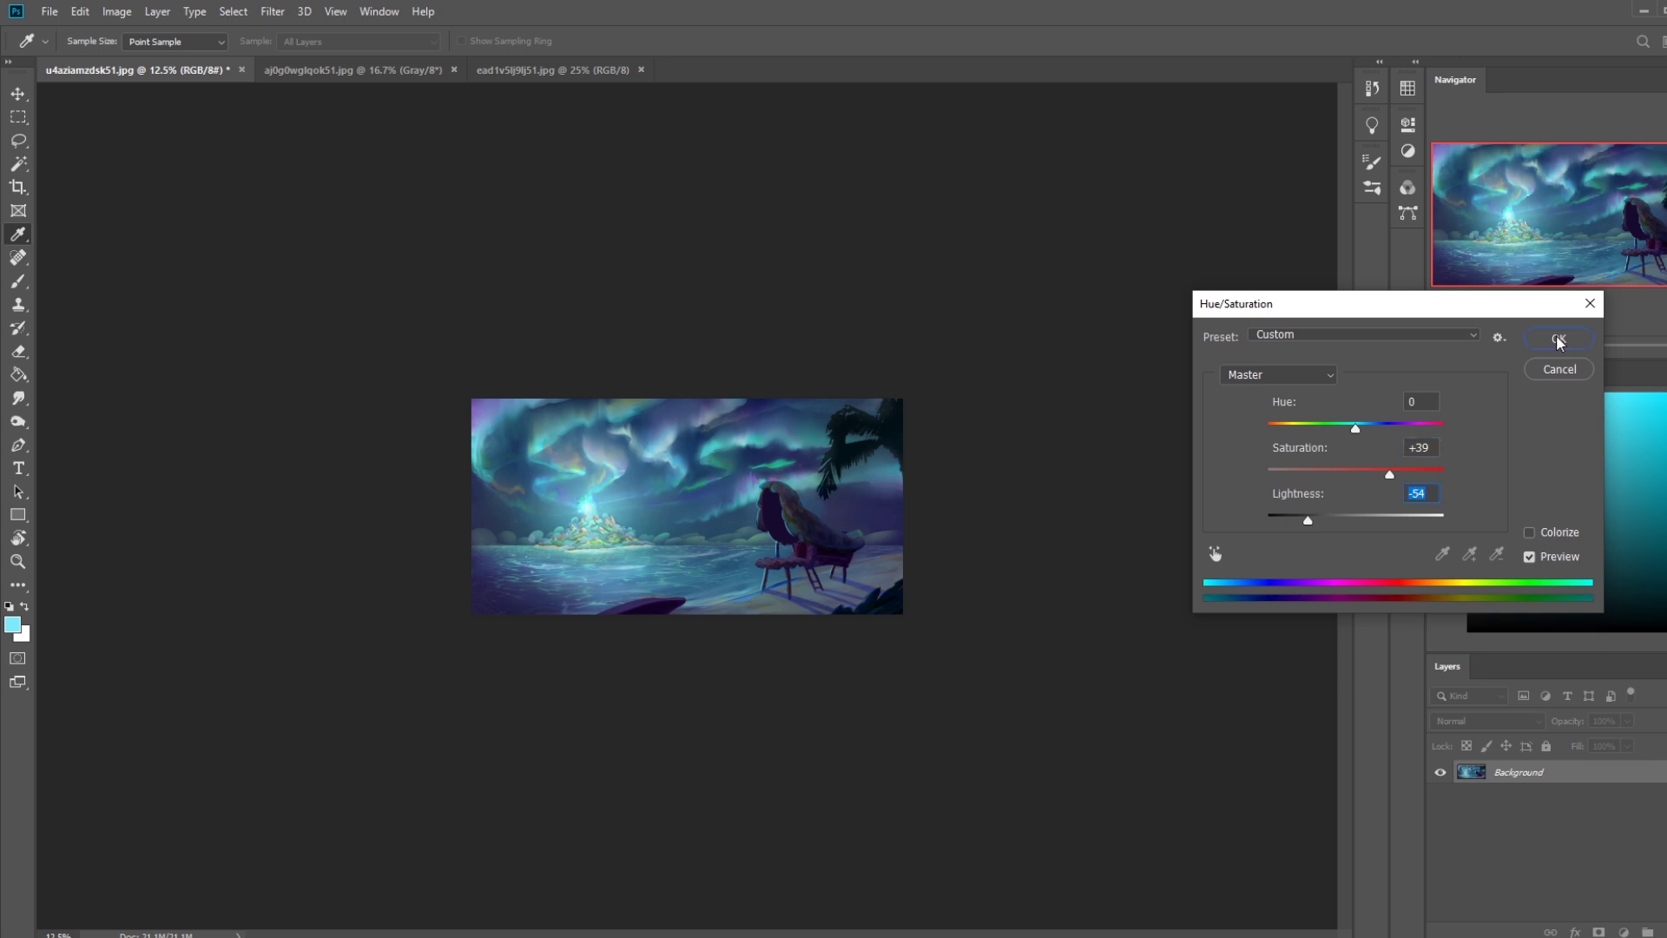
key("m")
right_click(745, 478)
left_click(745, 478)
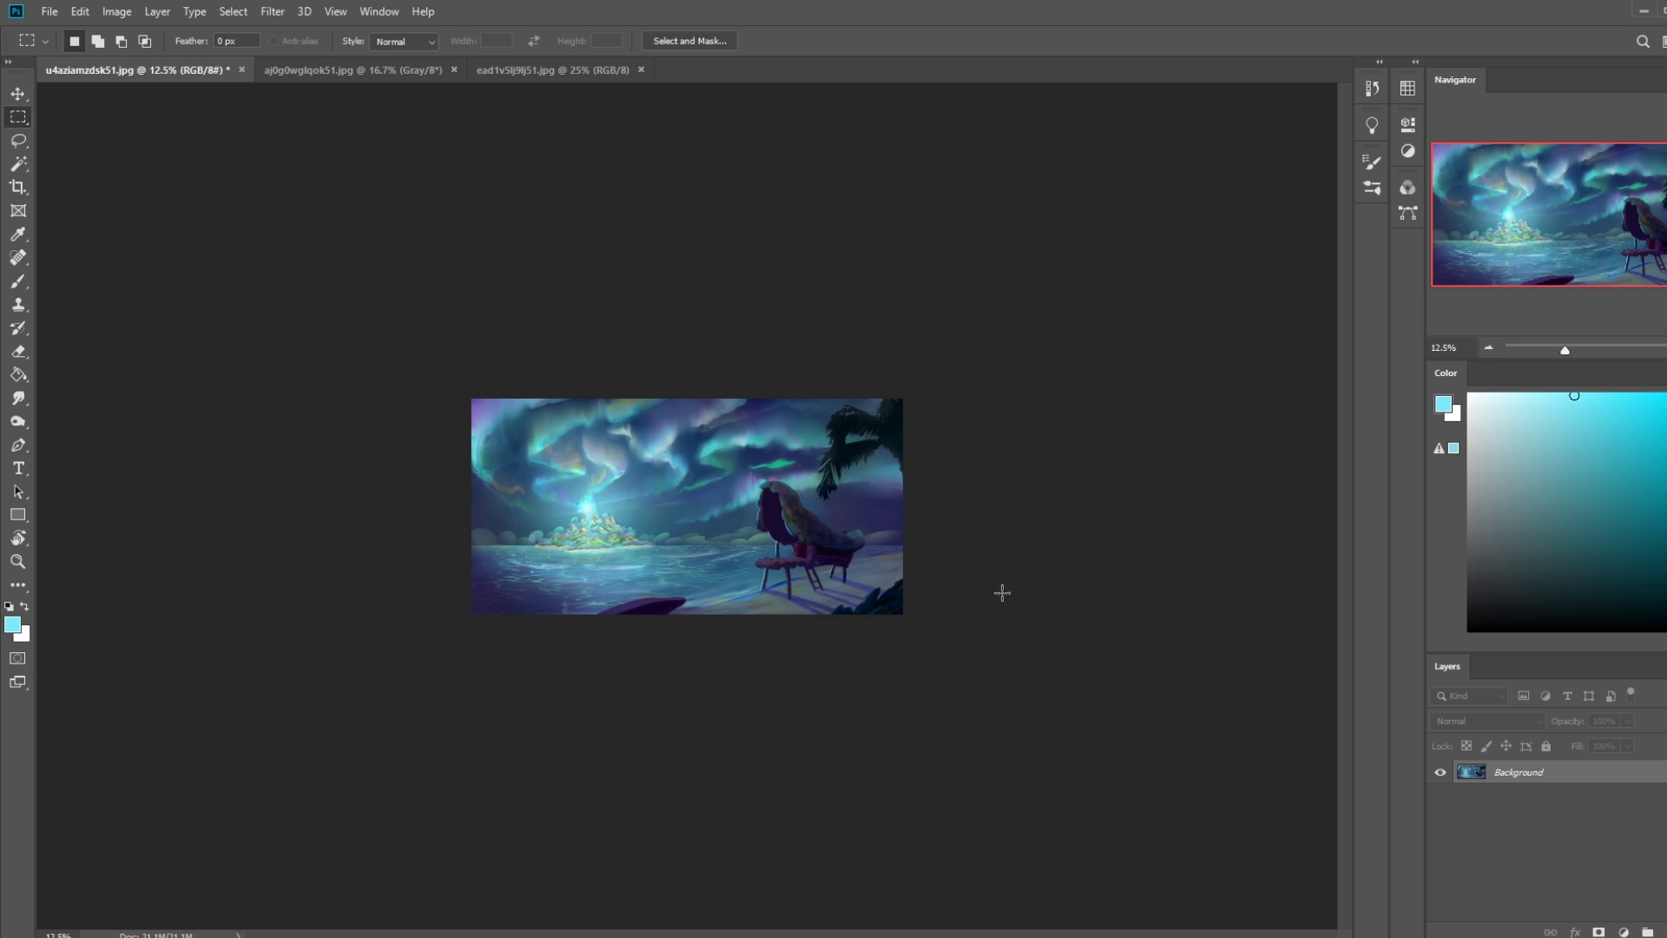
Lasso the island and sky above the waterline and copy the selection to a new layer.
key("l")
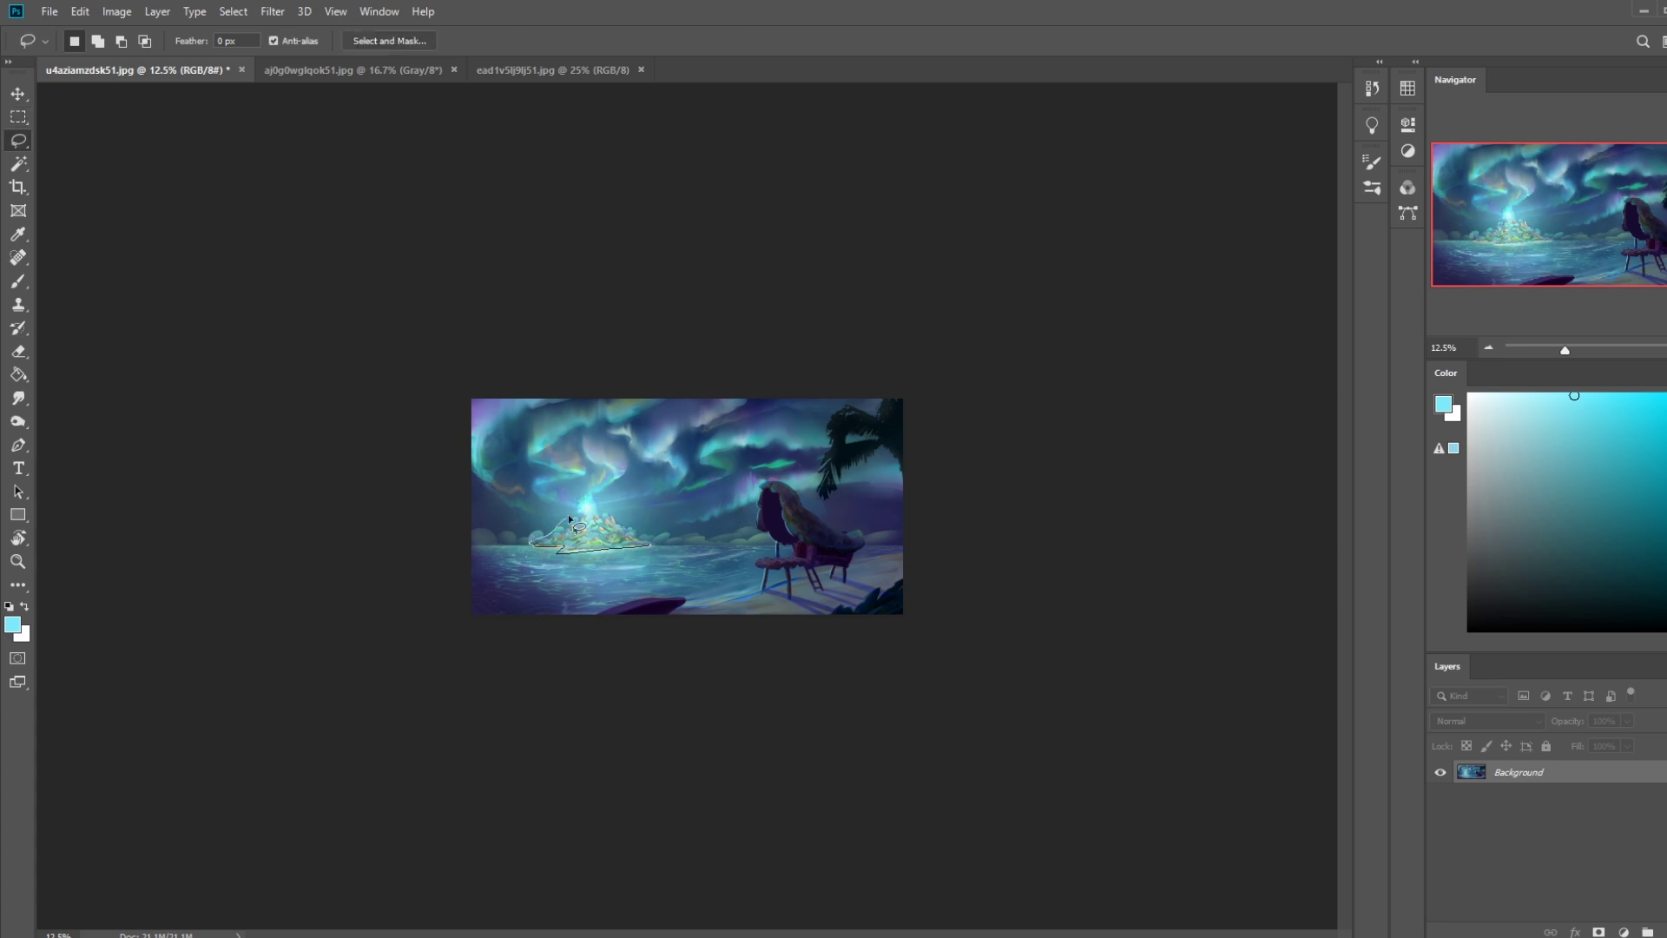
mouse_move(631, 527)
left_mouse_down()
mouse_move(644, 543)
mouse_move(611, 517)
mouse_move(565, 519)
mouse_move(639, 528)
left_mouse_up()
left_click(715, 533)
mouse_move(715, 542)
left_mouse_down()
mouse_move(586, 552)
mouse_move(439, 515)
mouse_move(440, 334)
mouse_move(838, 321)
mouse_move(891, 344)
mouse_move(814, 490)
mouse_move(757, 471)
mouse_move(745, 521)
mouse_move(806, 542)
left_mouse_up()
key("ctrl+j")
Flip the copied layer vertically, squash it to about 43% height and 118% width, and align it below the shoreline as a reflection.
key("v")
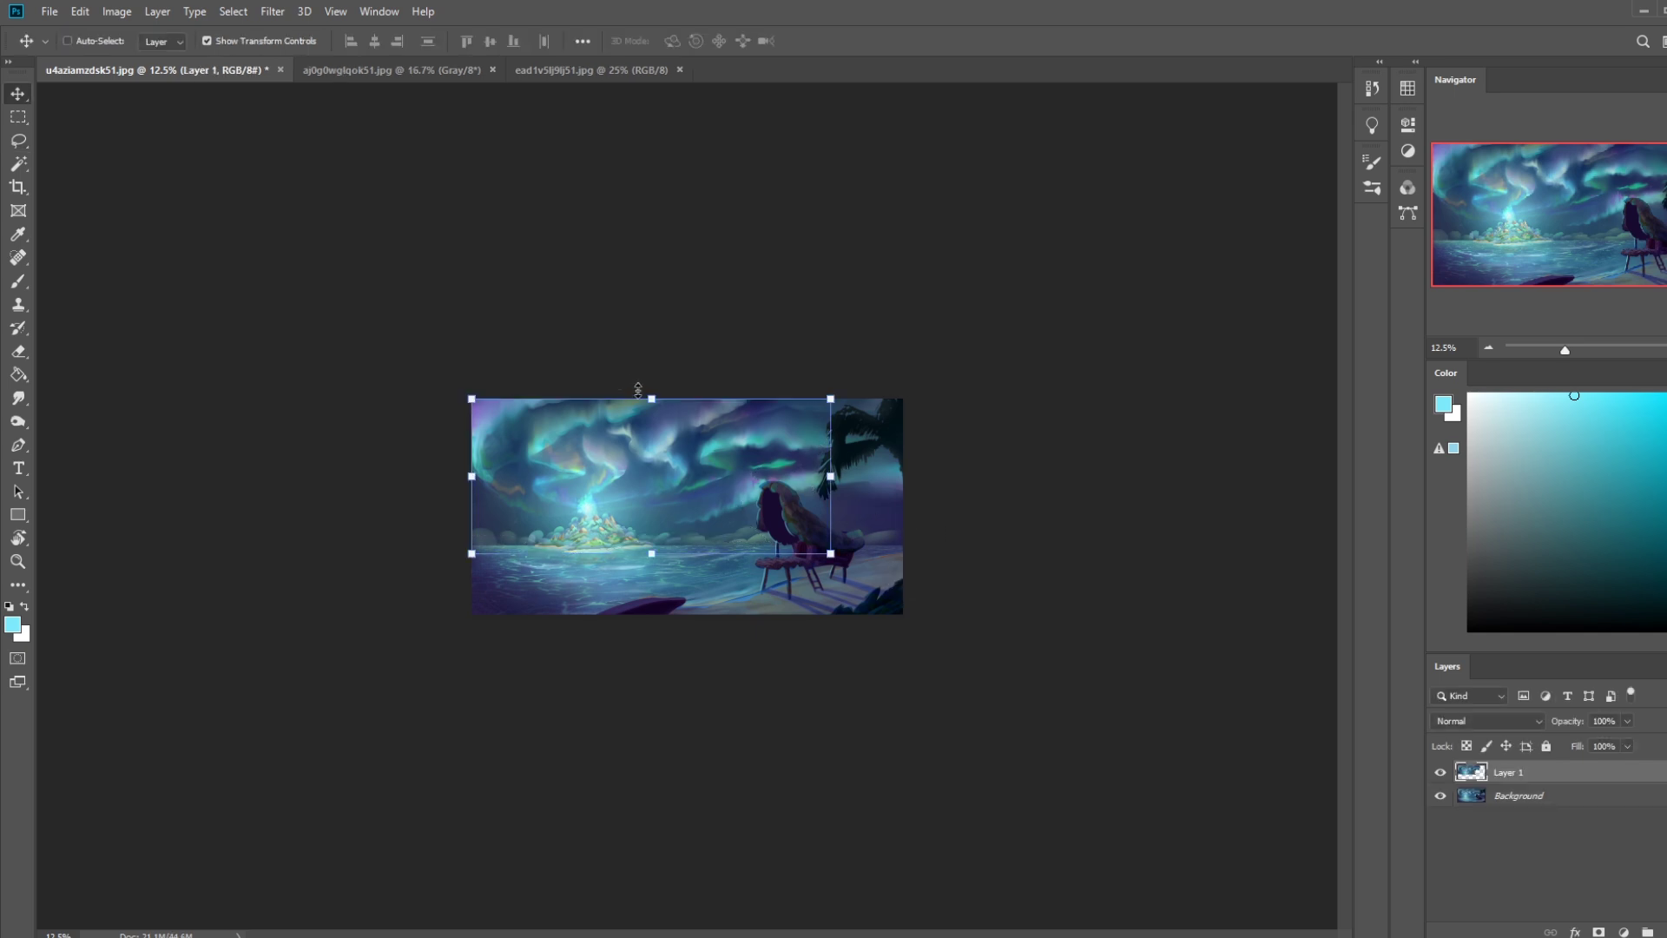
left_click_drag(651, 399, 665, 620)
left_click_drag(641, 565, 657, 552)
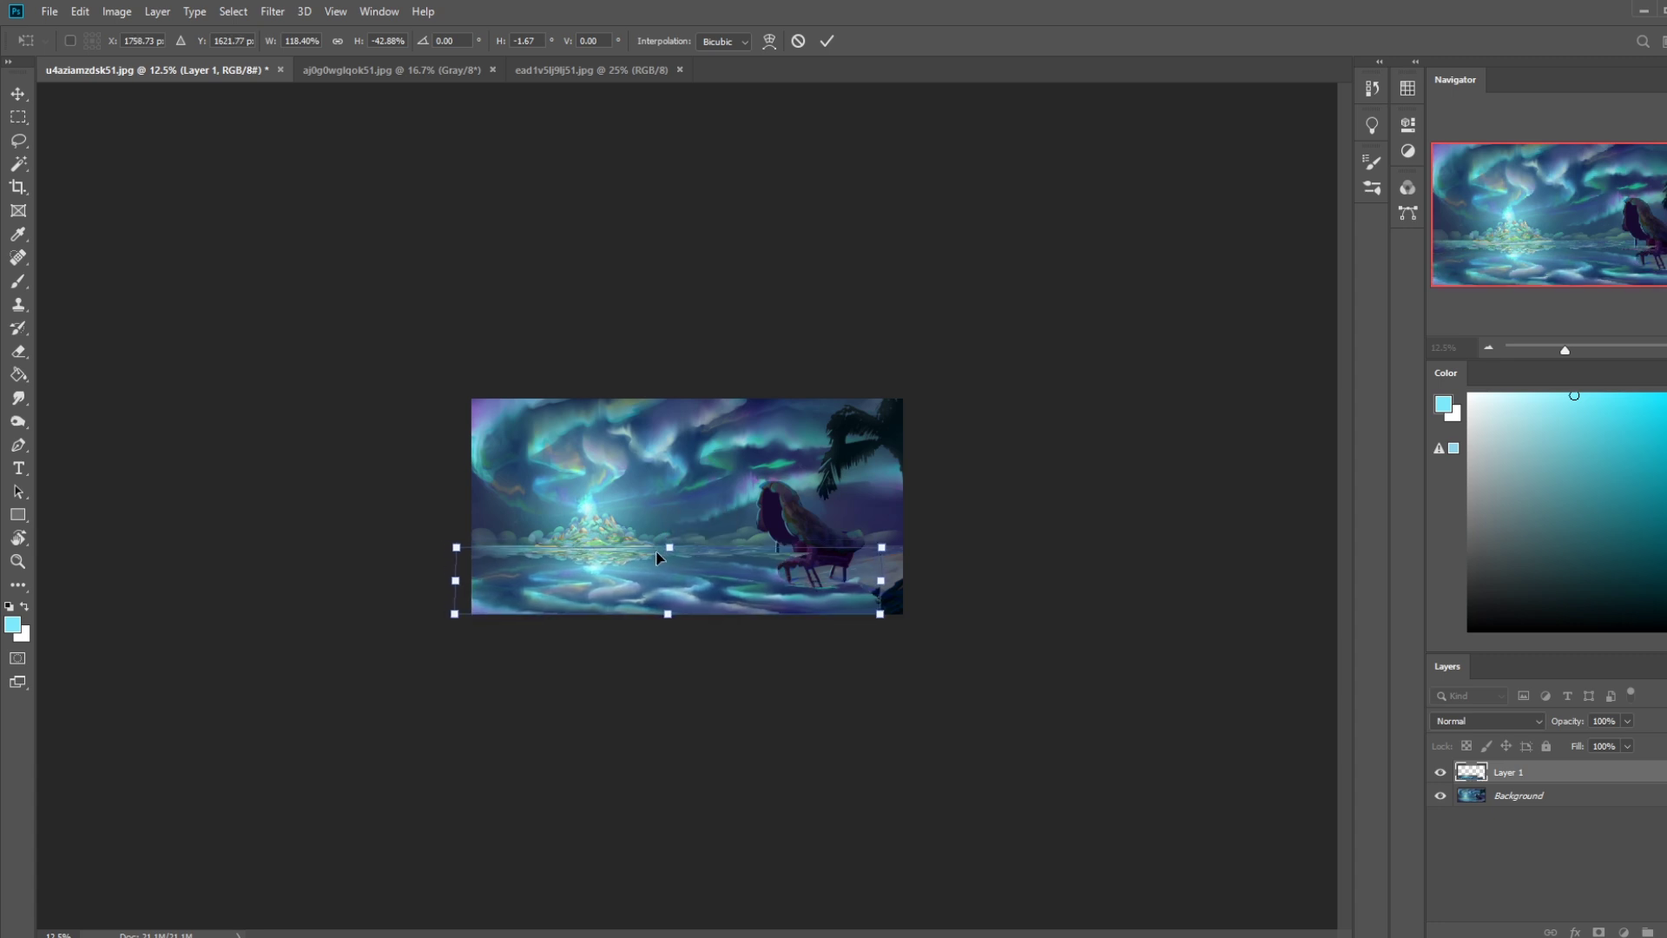
key("Up")
key("Up")
key("Up")
key("Down")
key("Down")
key("Down")
key("Left")
key("Return")
Erase the reflection from the hut, beach and foreground foliage with a 300 px eraser.
key("e")
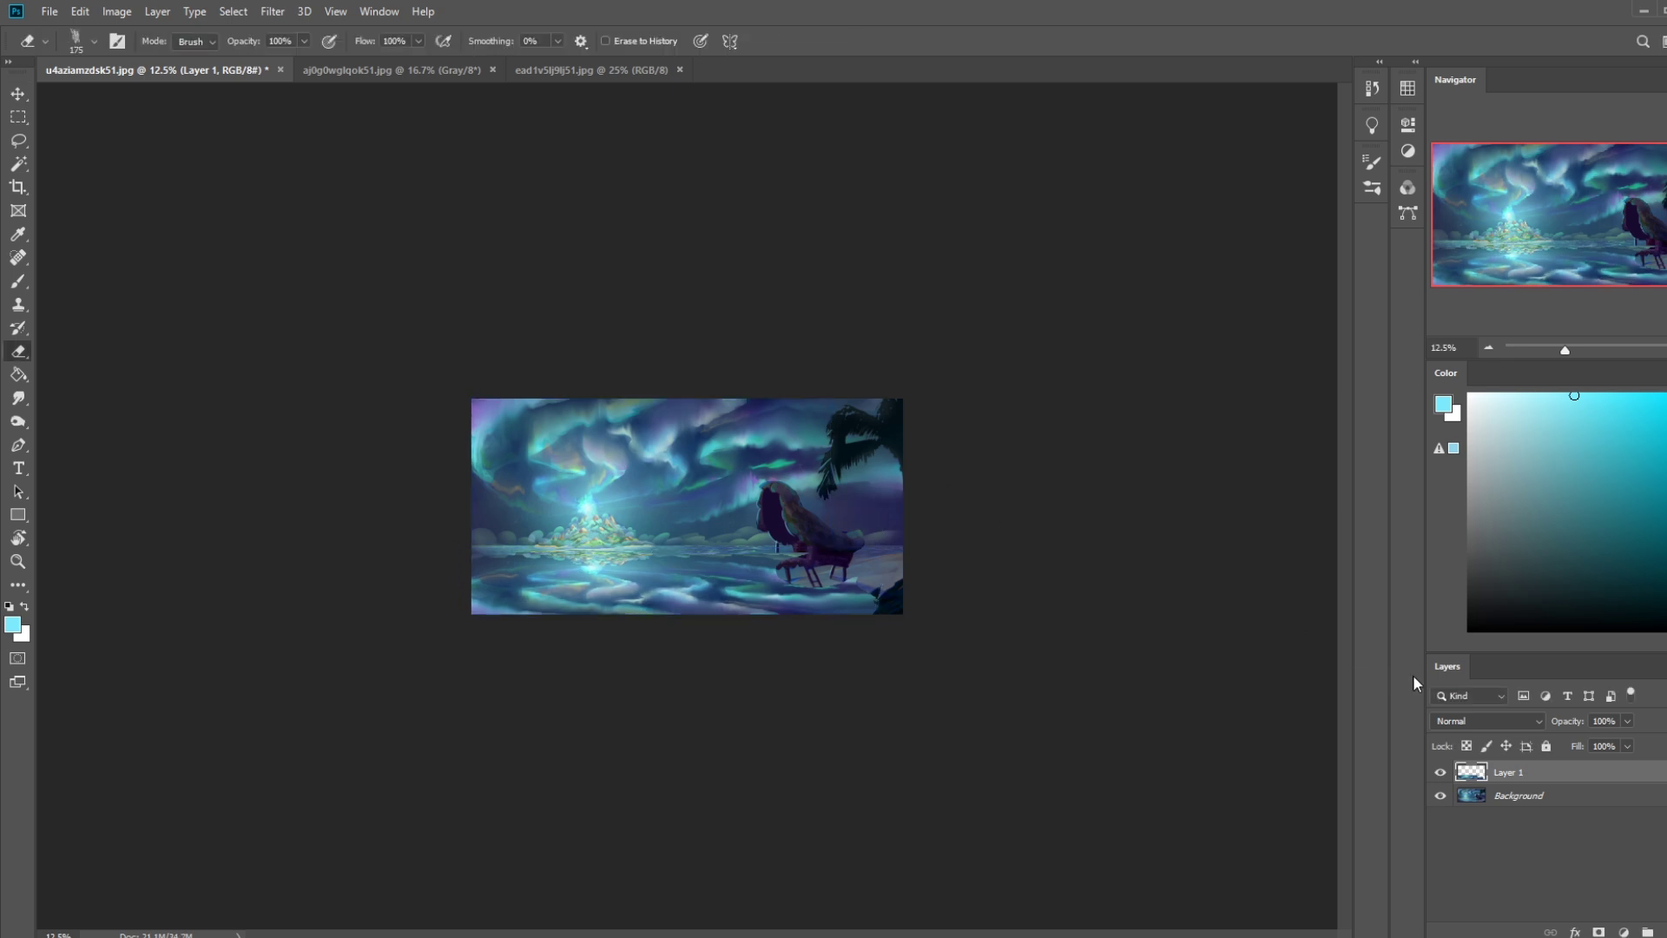
key("bracketright")
key("bracketright")
key("bracketright")
left_click_drag(811, 573, 757, 596)
left_click_drag(911, 584, 620, 646)
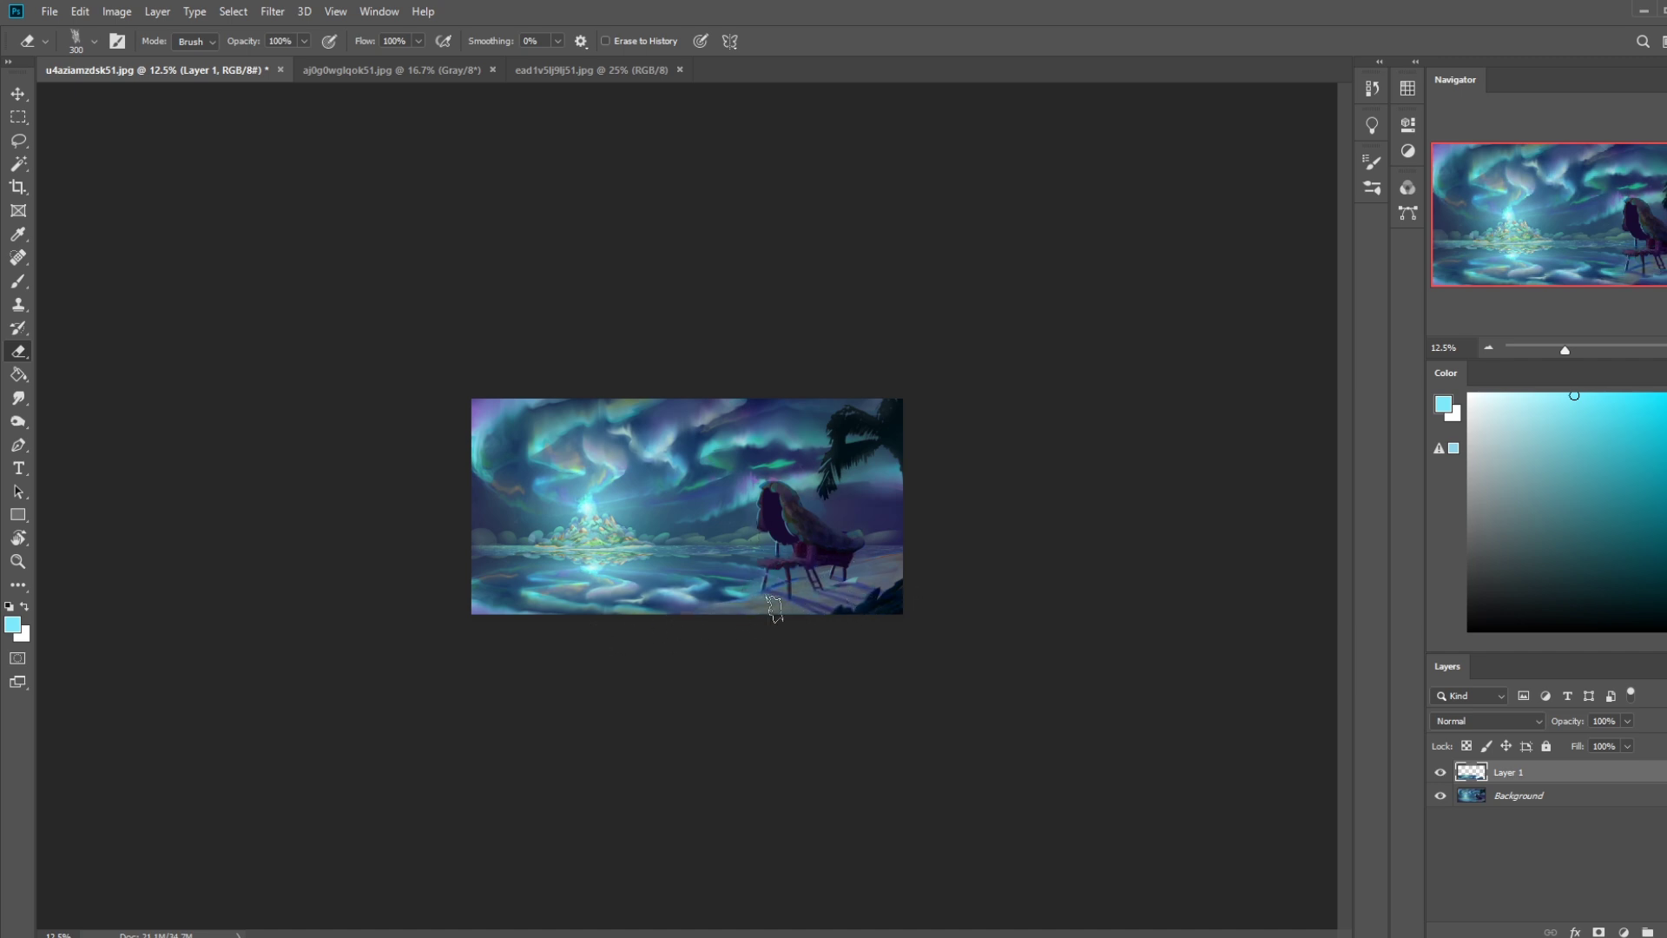
Lower the reflection layer's fill to 48% and erase it over the purple foreground shape at 125 px.
key("bracketleft")
key("bracketleft")
left_click(1626, 746)
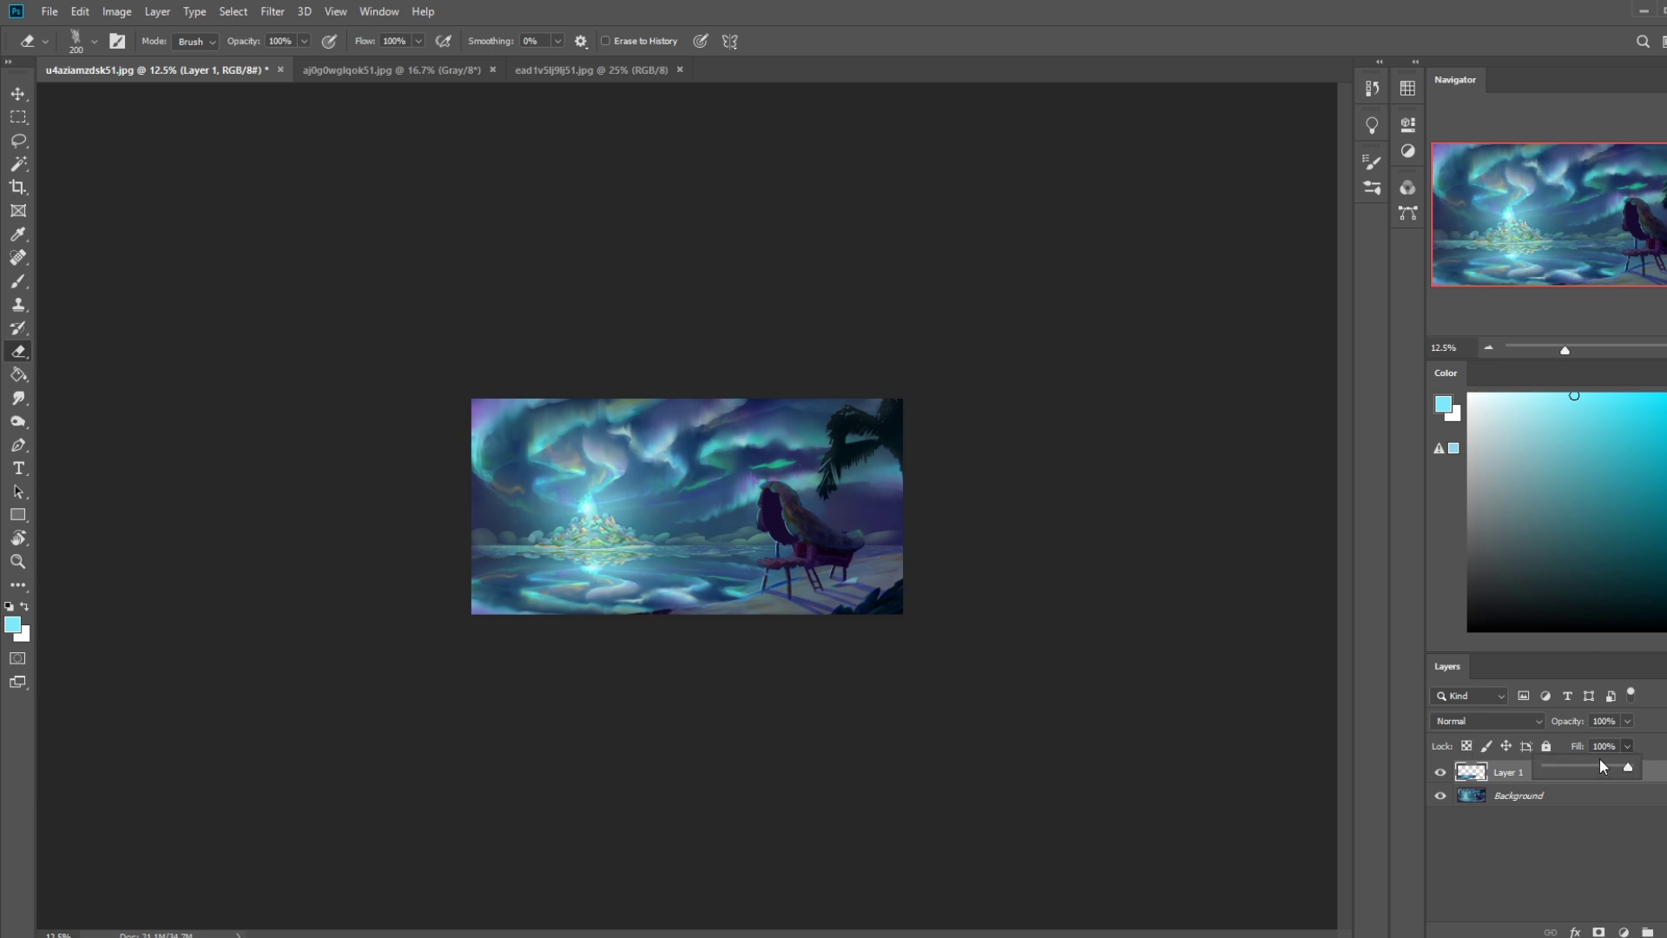
left_click_drag(1621, 766, 1584, 765)
key("bracketleft")
key("bracketleft")
key("bracketleft")
left_click_drag(670, 607, 606, 625)
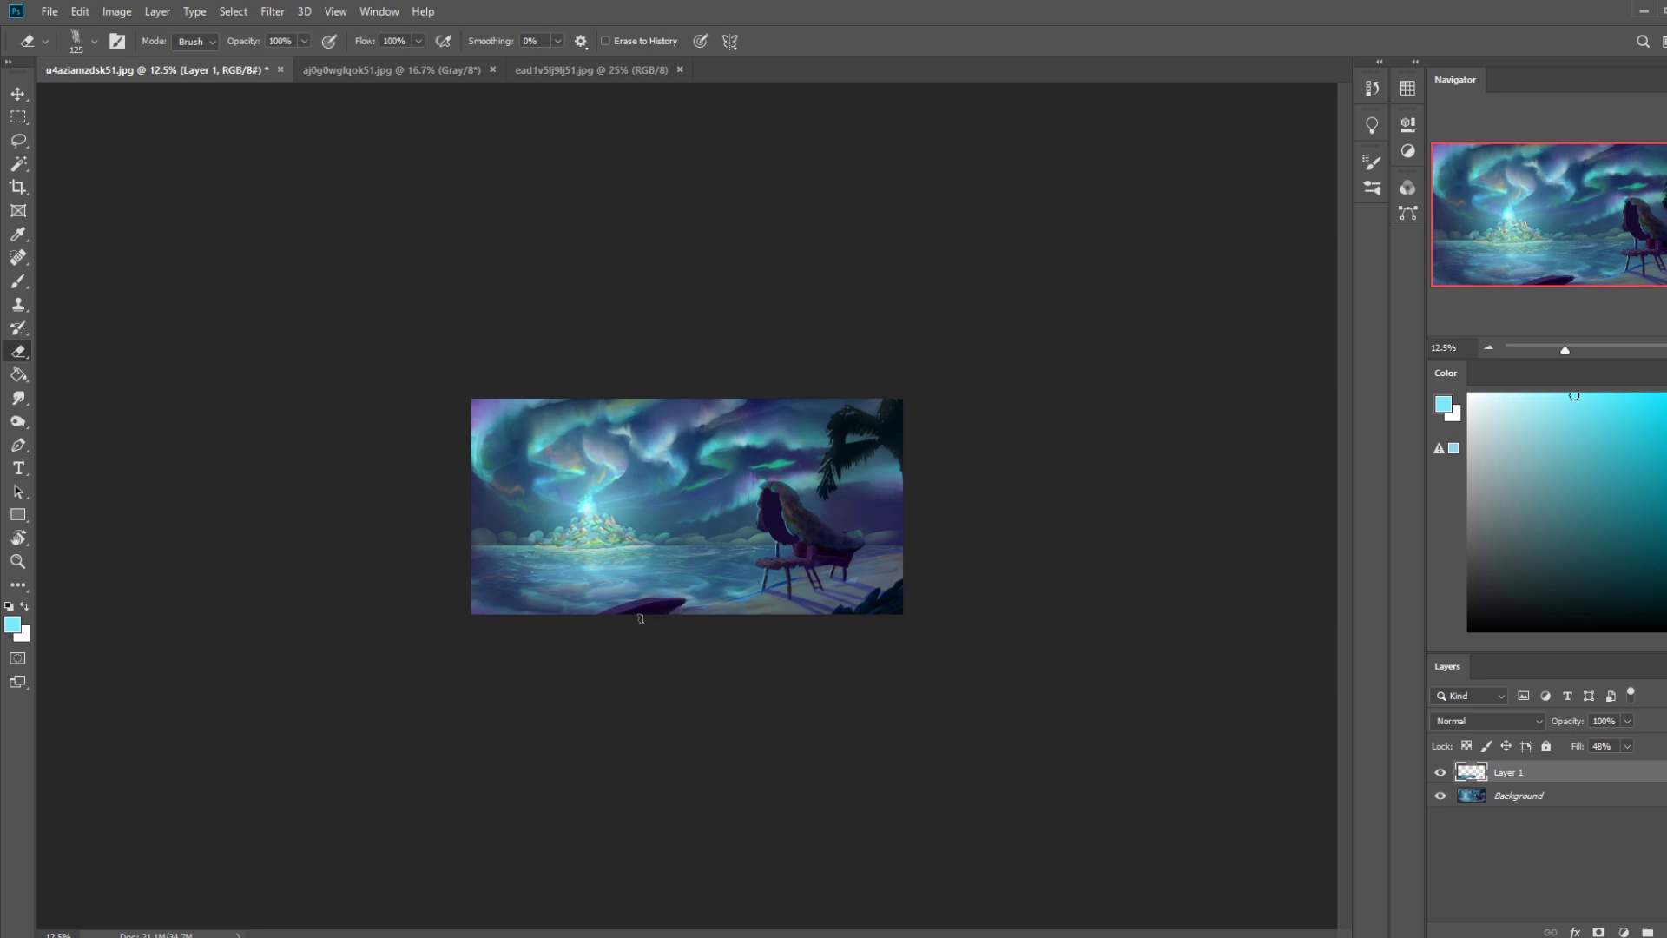
Raise the reflection layer's fill to 82% and stretch it downward to about 200% height.
left_click(1627, 746)
left_click_drag(1631, 766, 1659, 772)
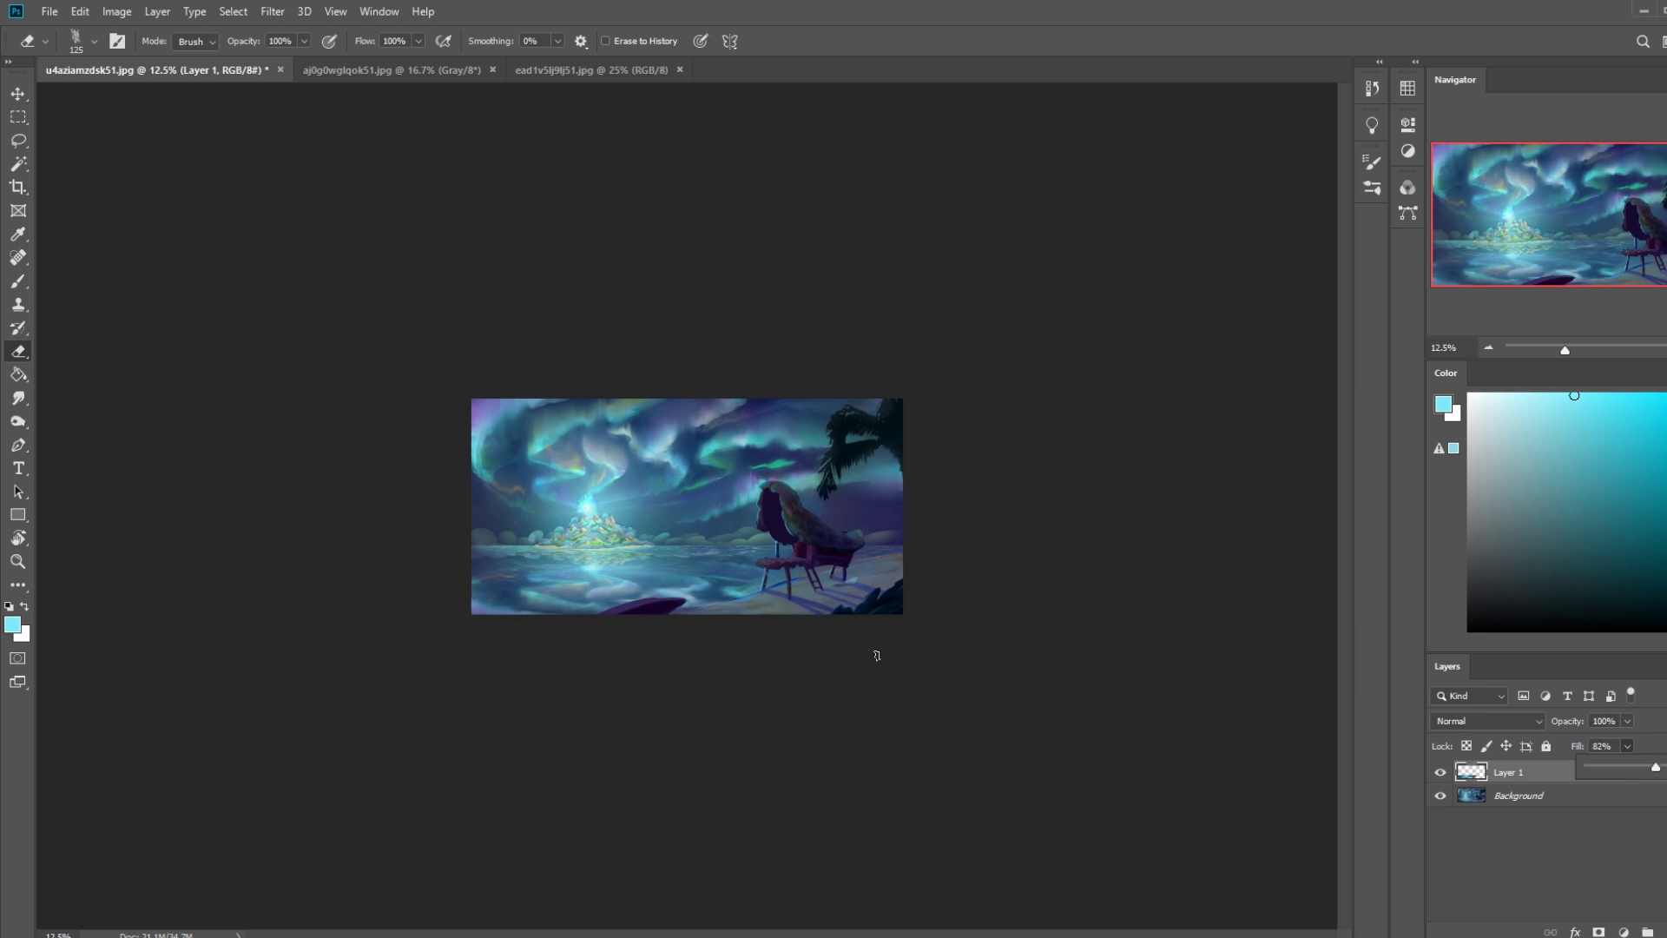
key("ctrl+t")
left_click_drag(683, 614, 682, 684)
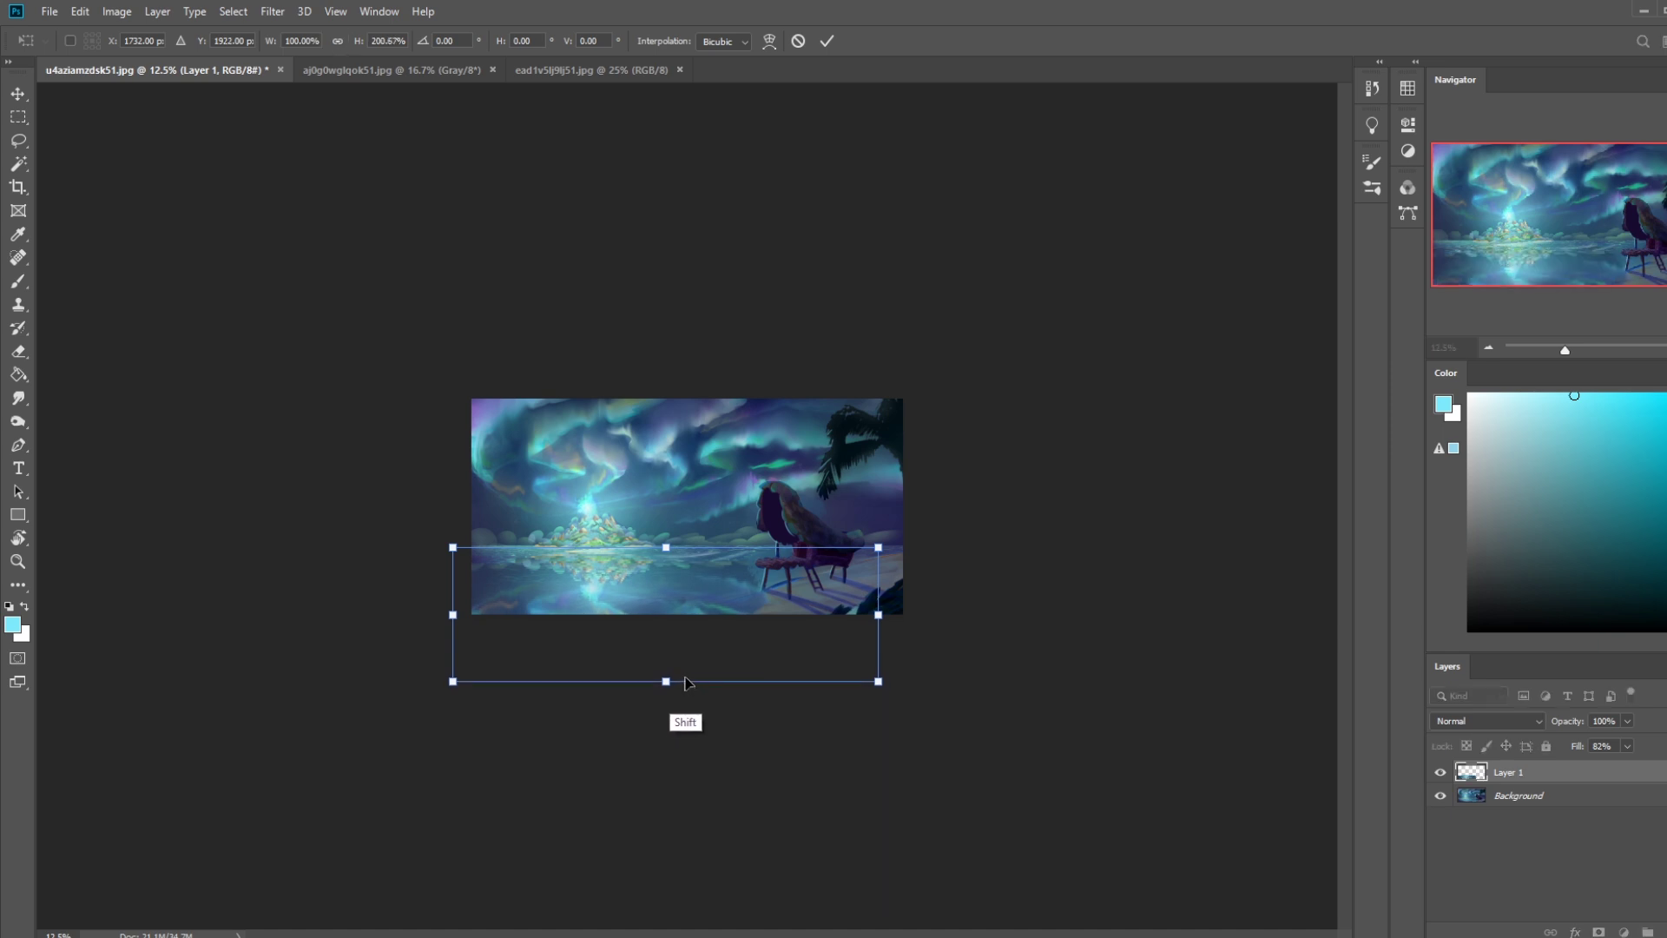
key("Return")
Set the reflection layer's fill to 55% and erase the stretched reflection from the purple foreground shape.
key("e")
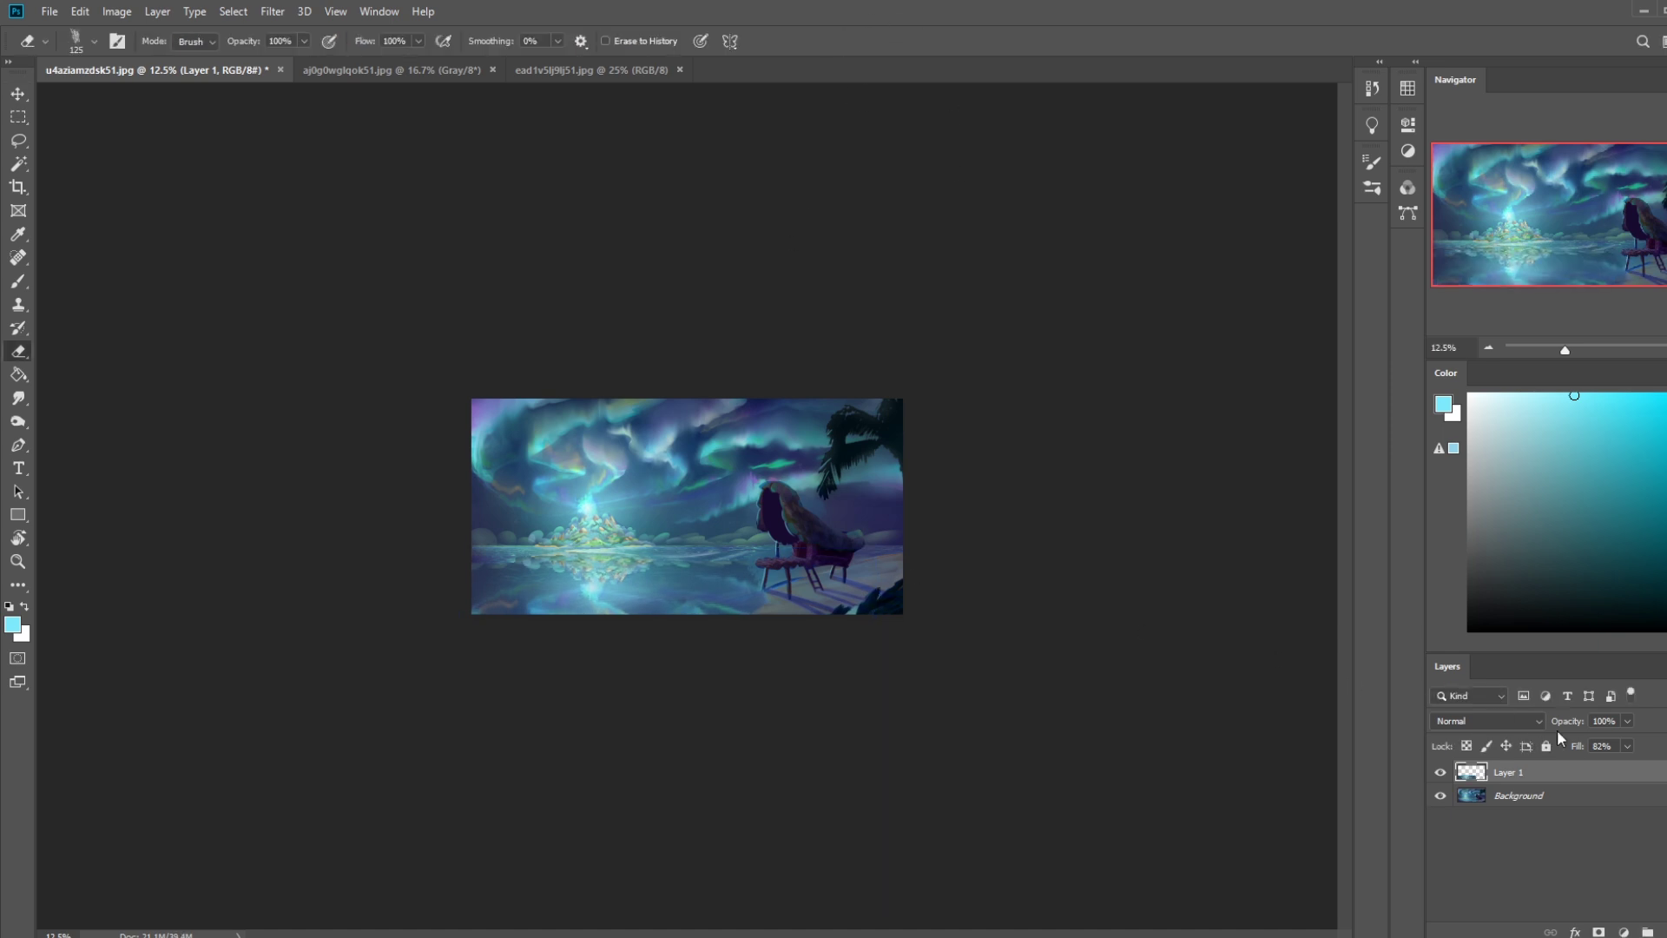
left_click_drag(1622, 745, 1606, 764)
mouse_move(643, 611)
left_mouse_down()
mouse_move(738, 614)
mouse_move(674, 616)
left_mouse_up()
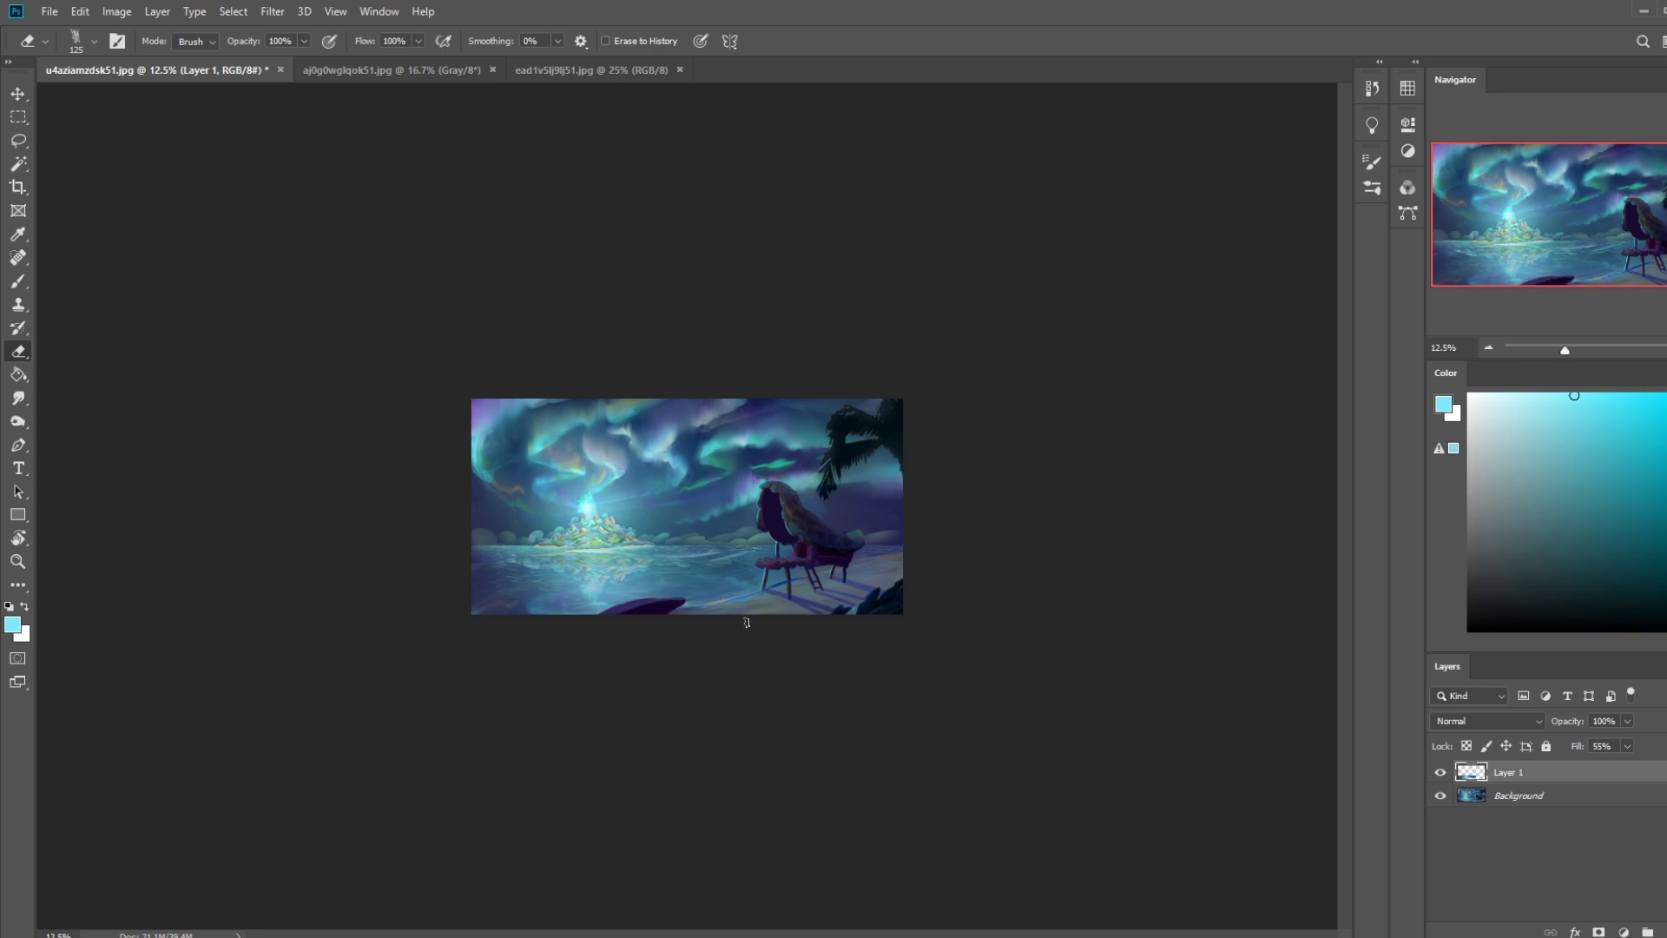
Compare the painting with and without the reflection layer by toggling its visibility.
left_click(1441, 772)
left_click(1441, 773)
left_click(1440, 772)
left_click(1440, 771)
left_click(1440, 773)
left_click(1440, 772)
Try brushing light green sampled from the aurora across the water at 200 px, and undo the strokes.
key("b")
left_click(573, 470, "alt")
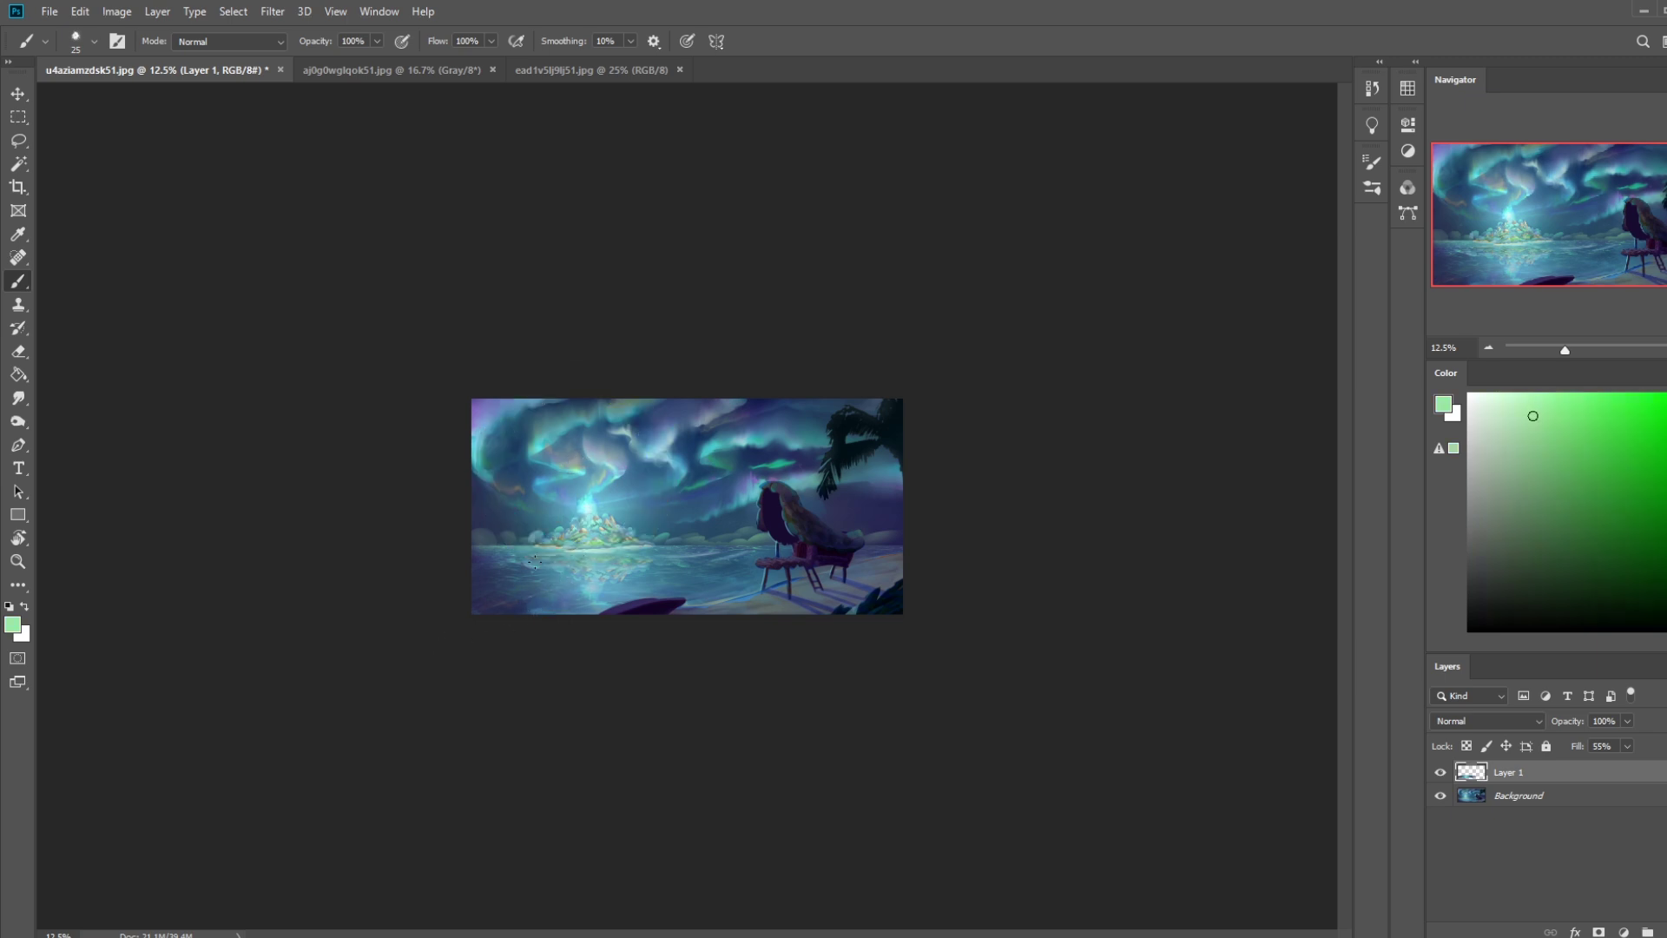
mouse_move(571, 582)
left_mouse_down()
mouse_move(464, 627)
mouse_move(493, 570)
mouse_move(470, 560)
left_mouse_up()
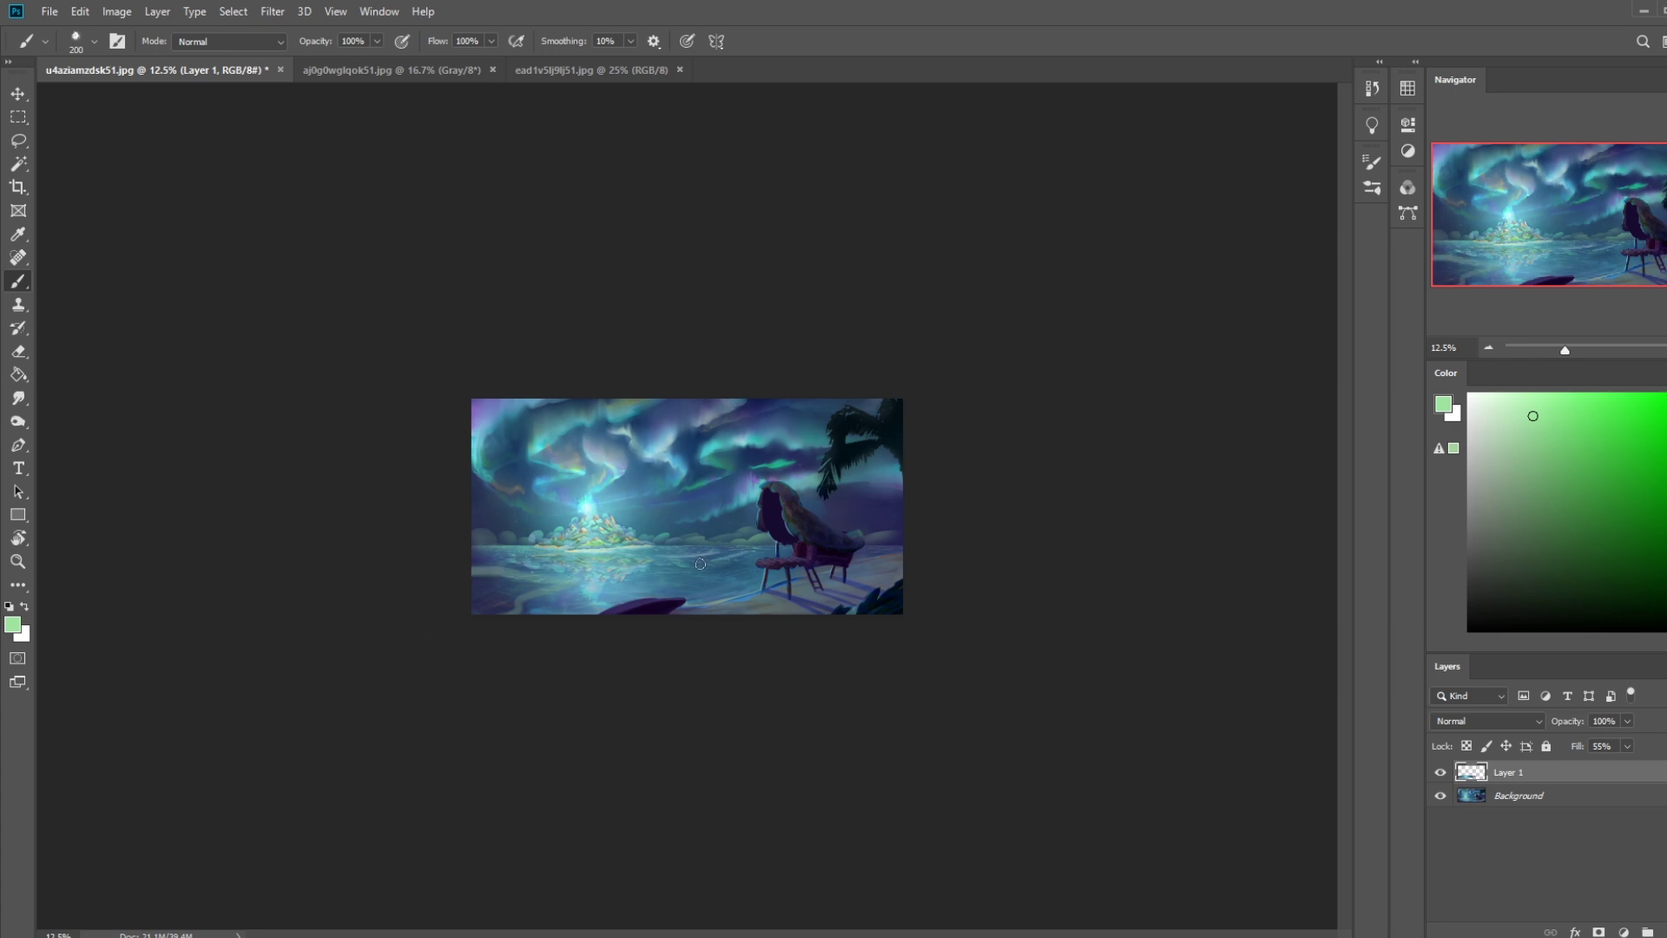
mouse_move(637, 555)
left_mouse_down()
mouse_move(693, 546)
mouse_move(732, 586)
left_mouse_up()
left_click_drag(617, 602, 667, 603)
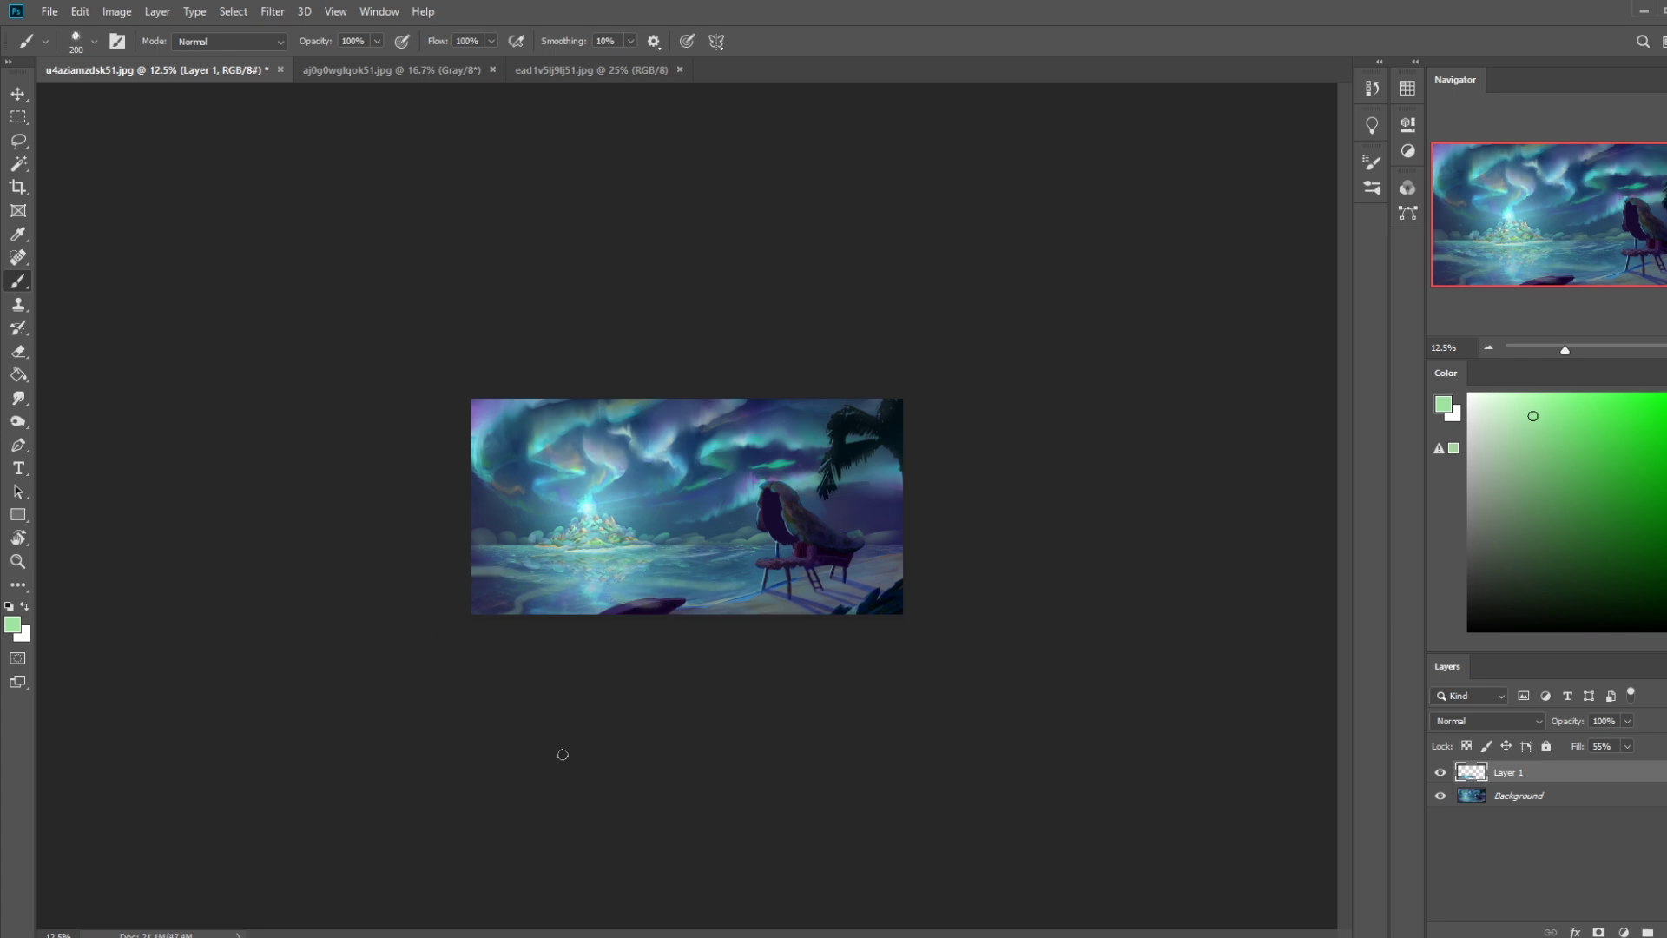
key("ctrl+z")
key("ctrl+z")
key("ctrl+z")
key("ctrl+z")
key("ctrl+z")
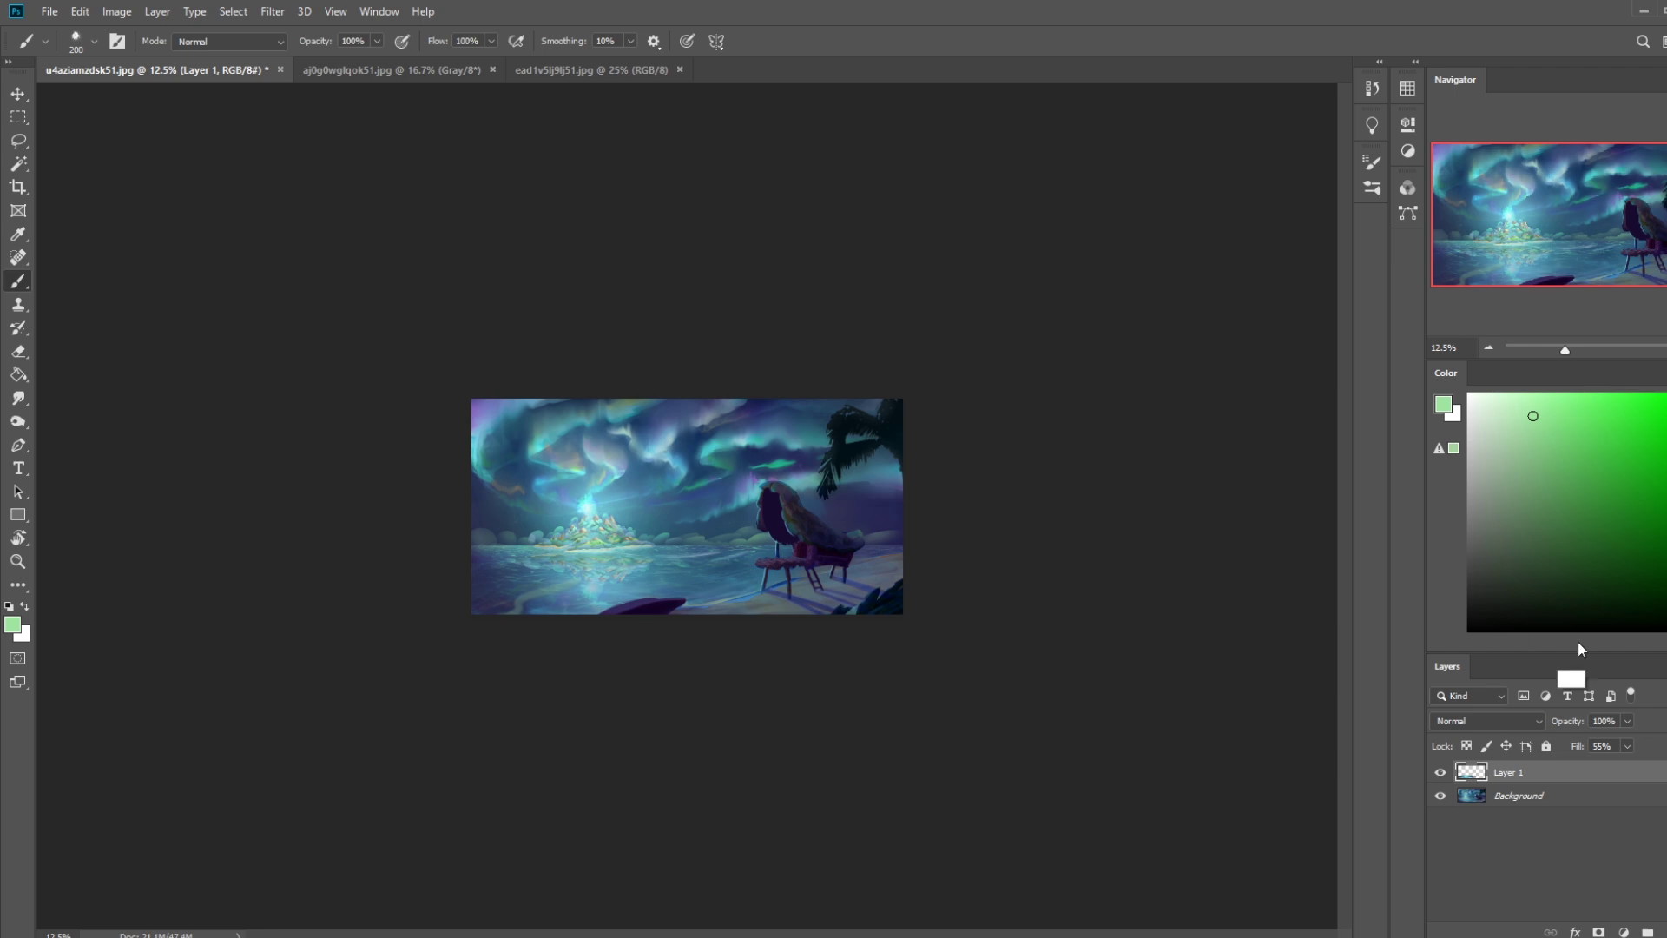
Lower the reflection layer's fill to 38% and set up a soft round eraser at 1200 px.
left_click(1440, 773)
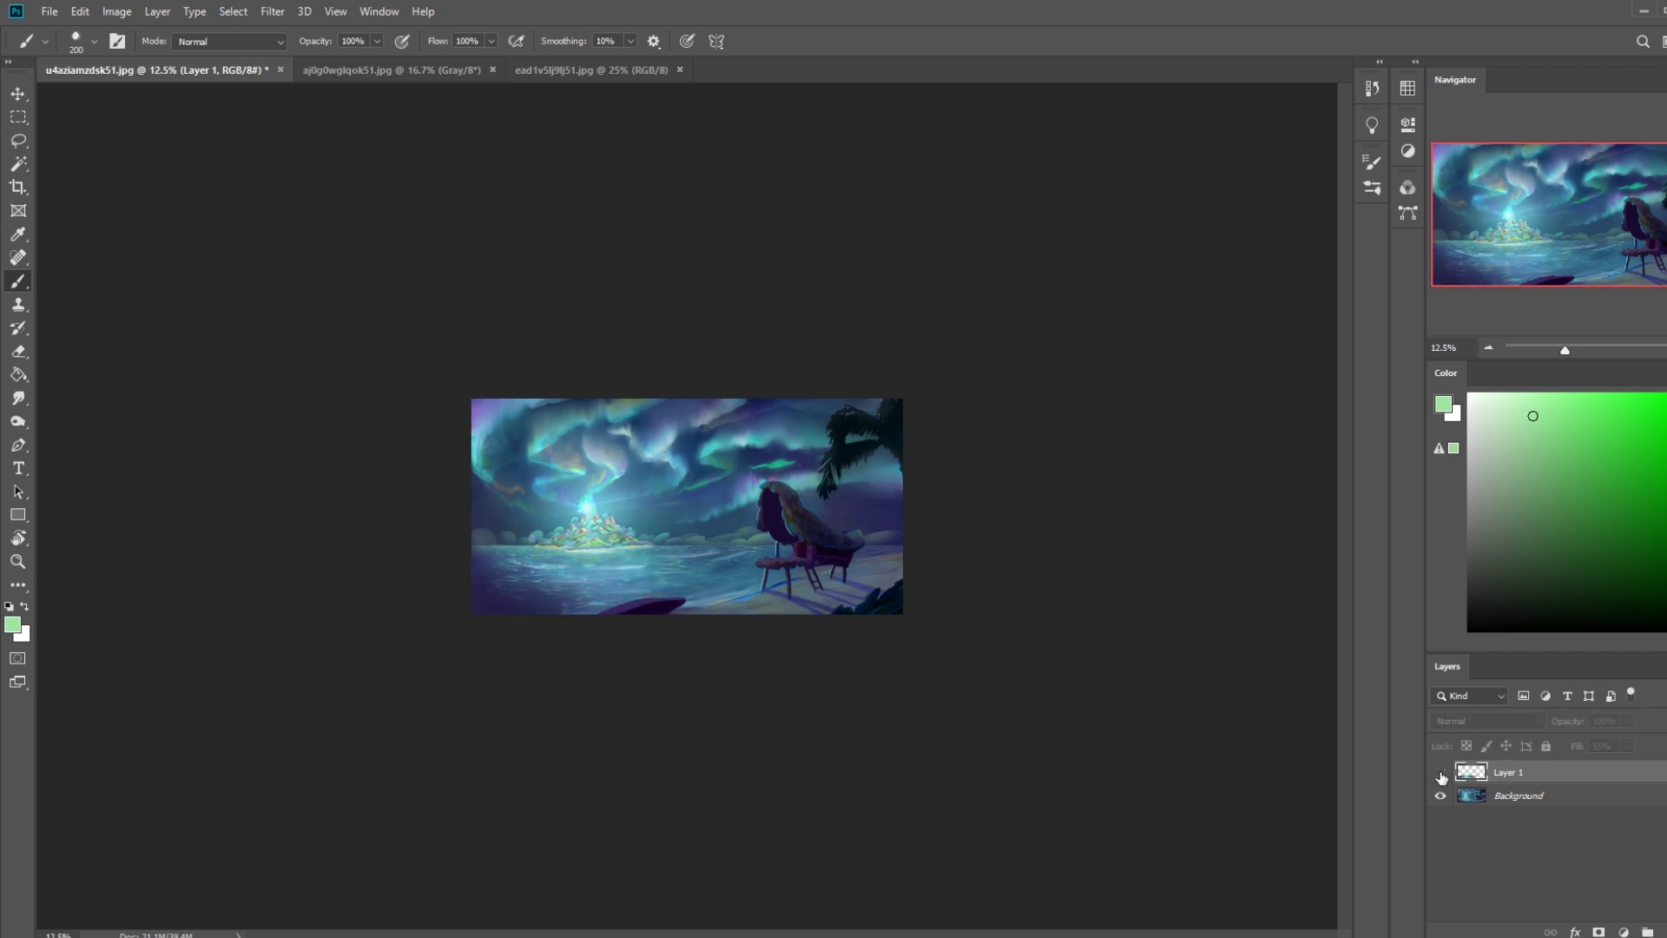
left_click(1443, 772)
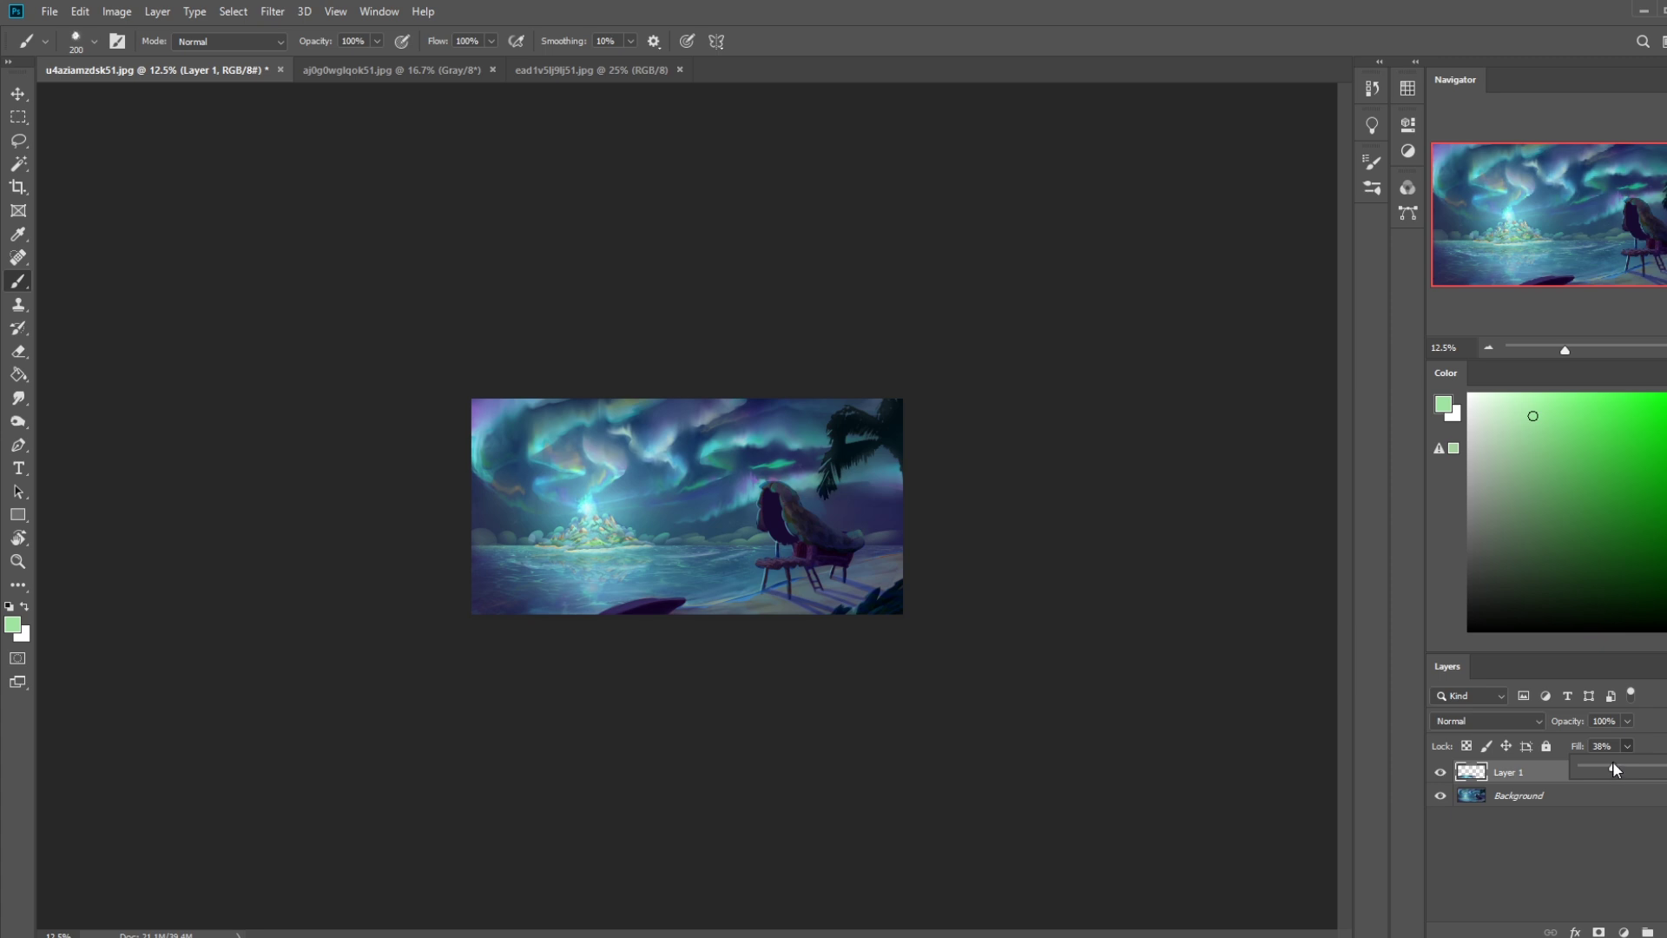
key("e")
right_click(737, 549)
left_click(801, 449)
left_click(952, 267)
left_click_drag(800, 494, 785, 495)
key("bracketright")
key("bracketright")
key("bracketright")
key("bracketright")
key("bracketright")
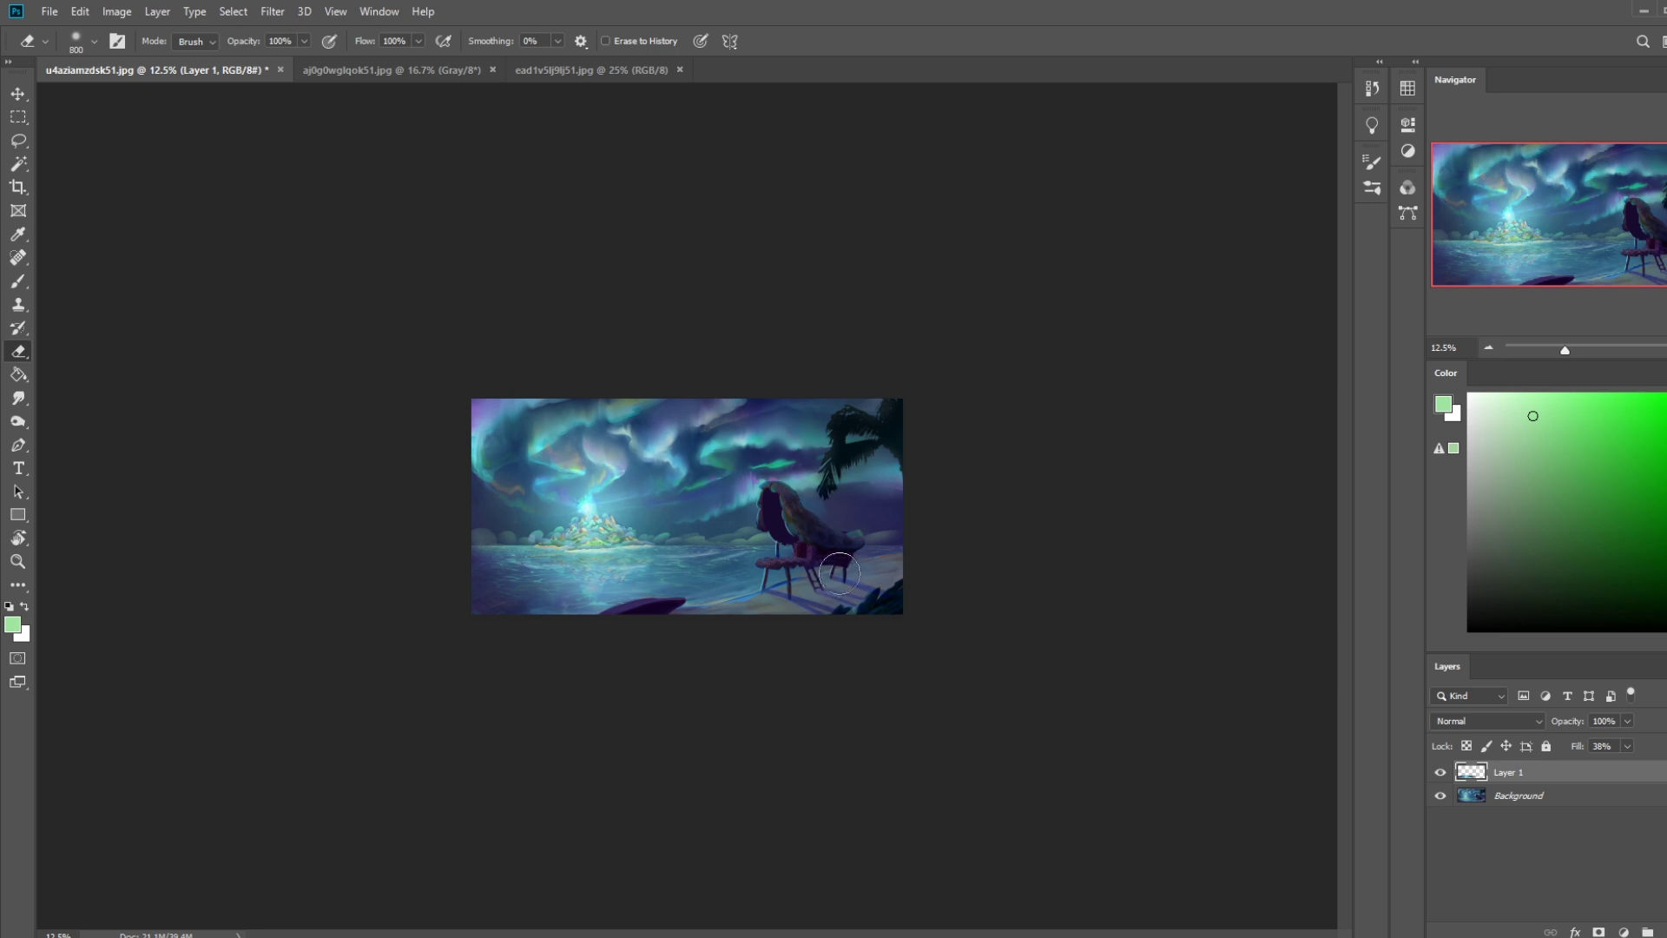
key("bracketright")
key("bracketright")
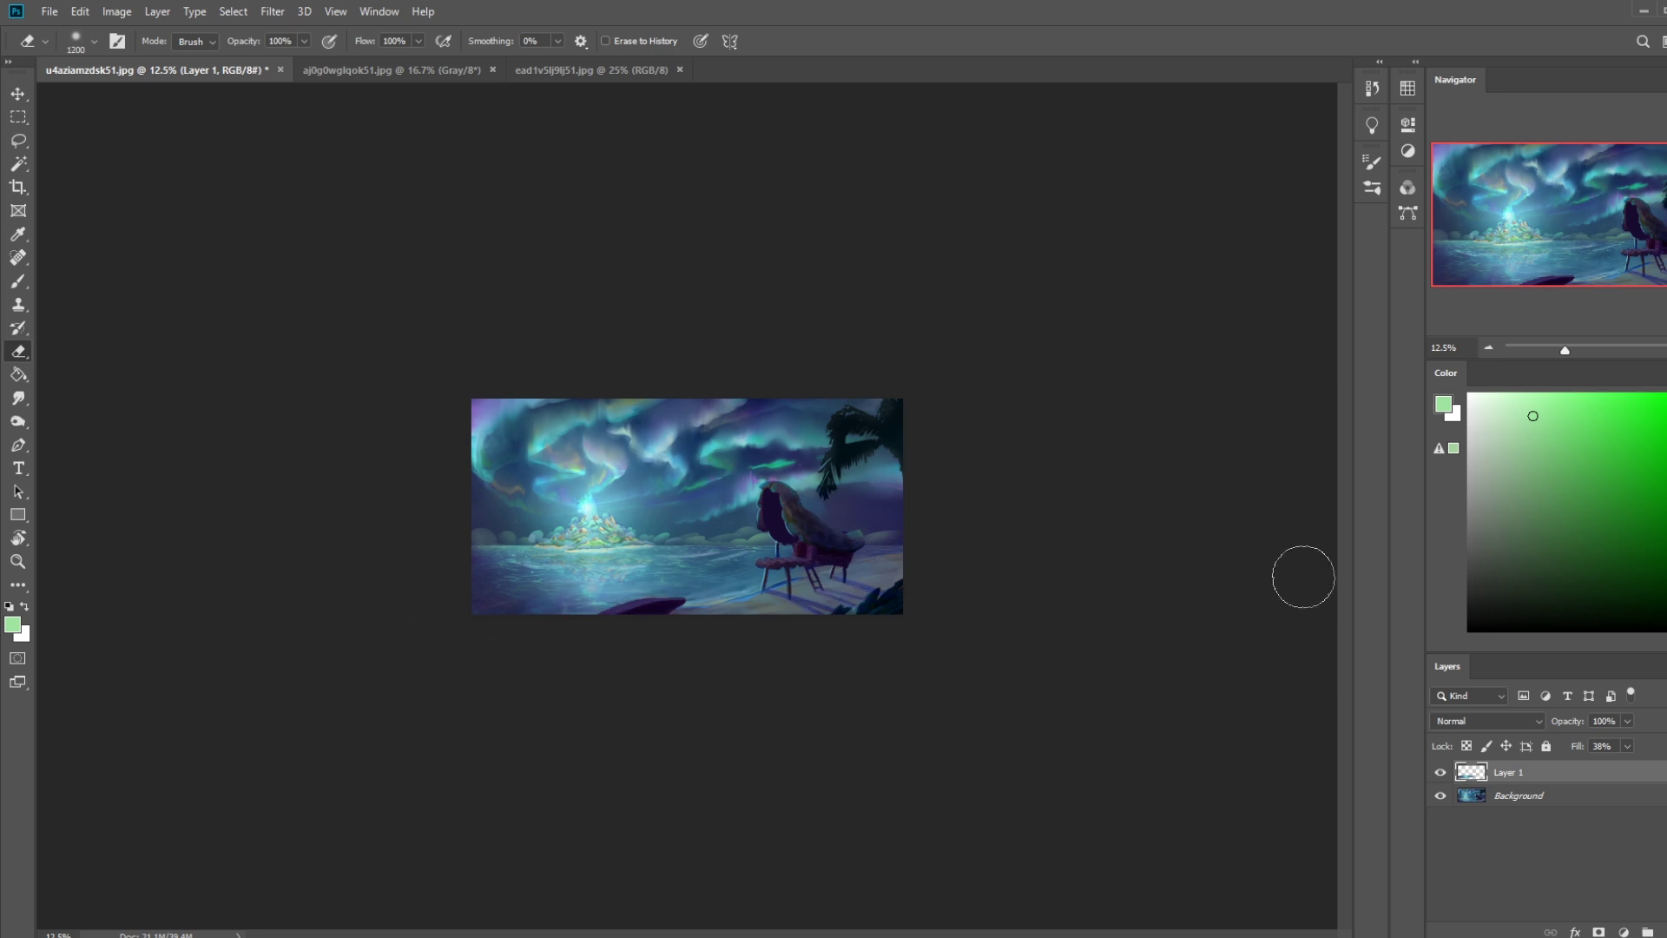
Raise the reflection layer's fill to 51%, compare it on and off, and erase the reflection near the water's lower-left corner.
left_click_drag(1626, 768, 1638, 768)
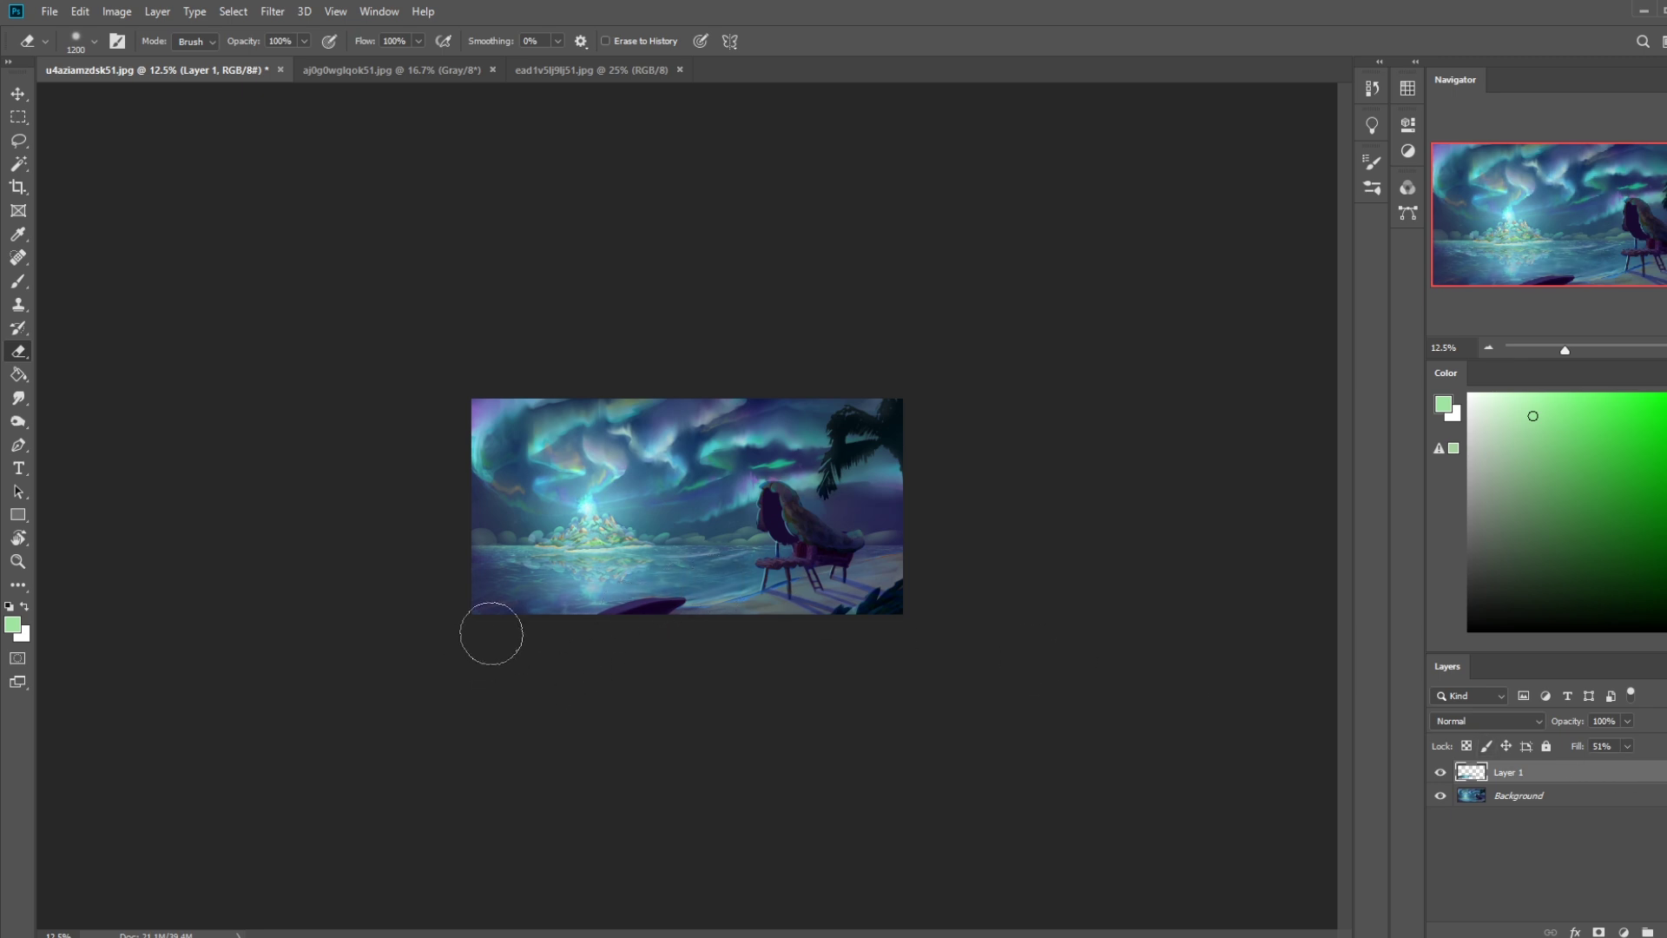
left_click(1439, 772)
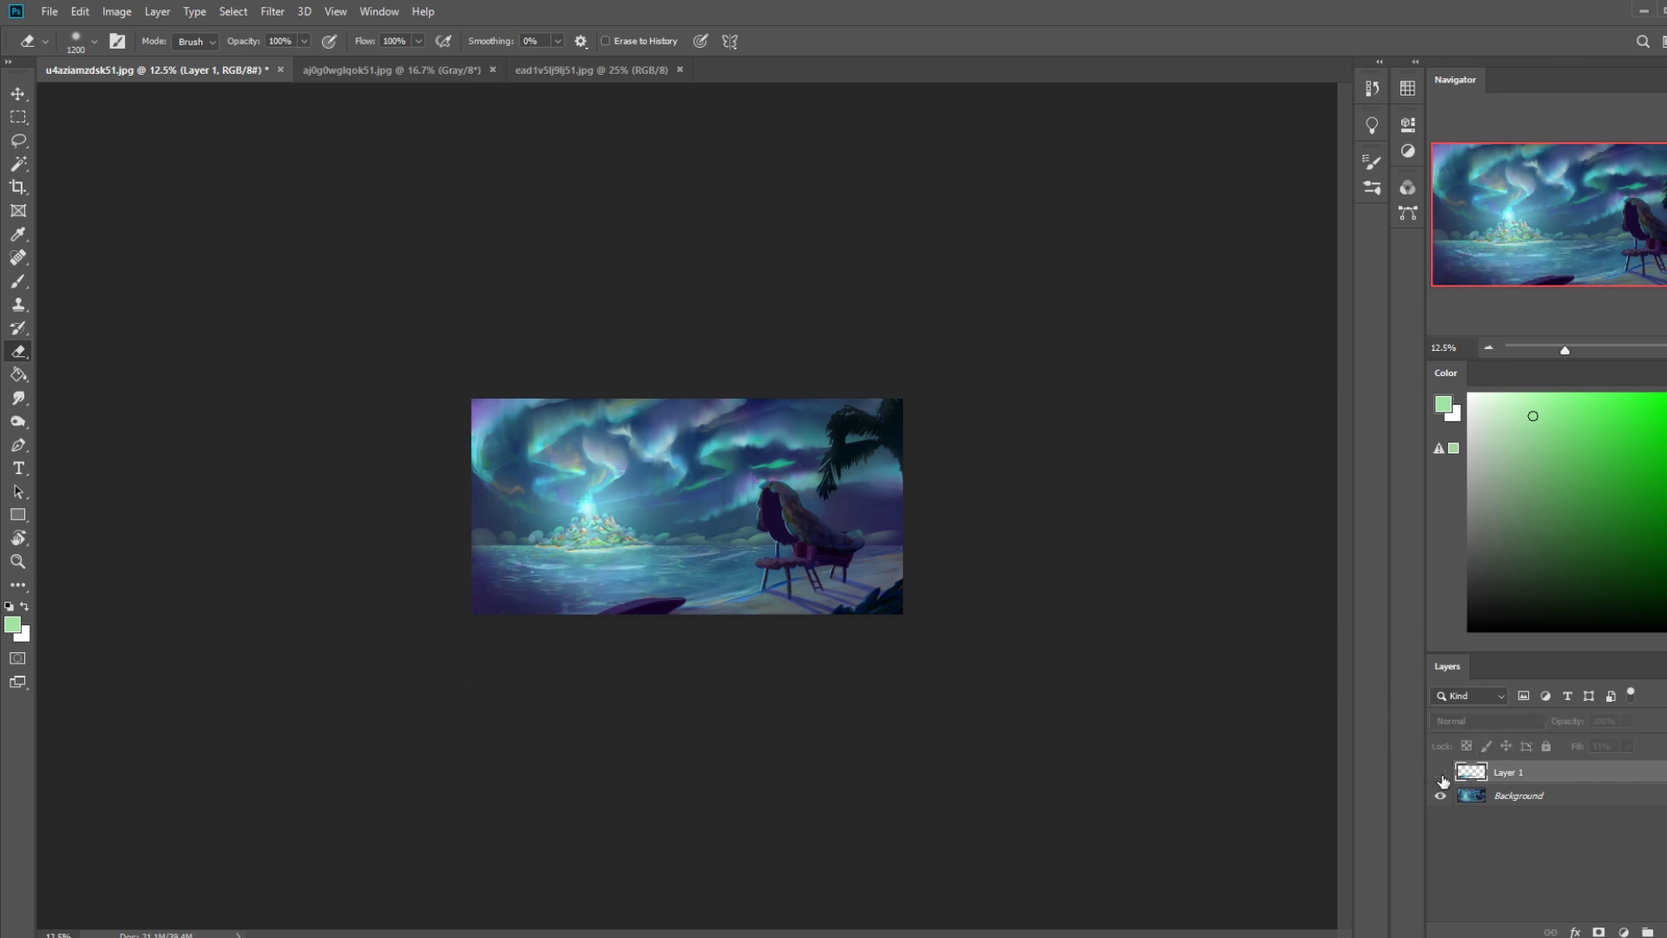
left_click(1440, 774)
mouse_move(452, 600)
left_mouse_down()
mouse_move(510, 602)
mouse_move(574, 662)
left_mouse_up()
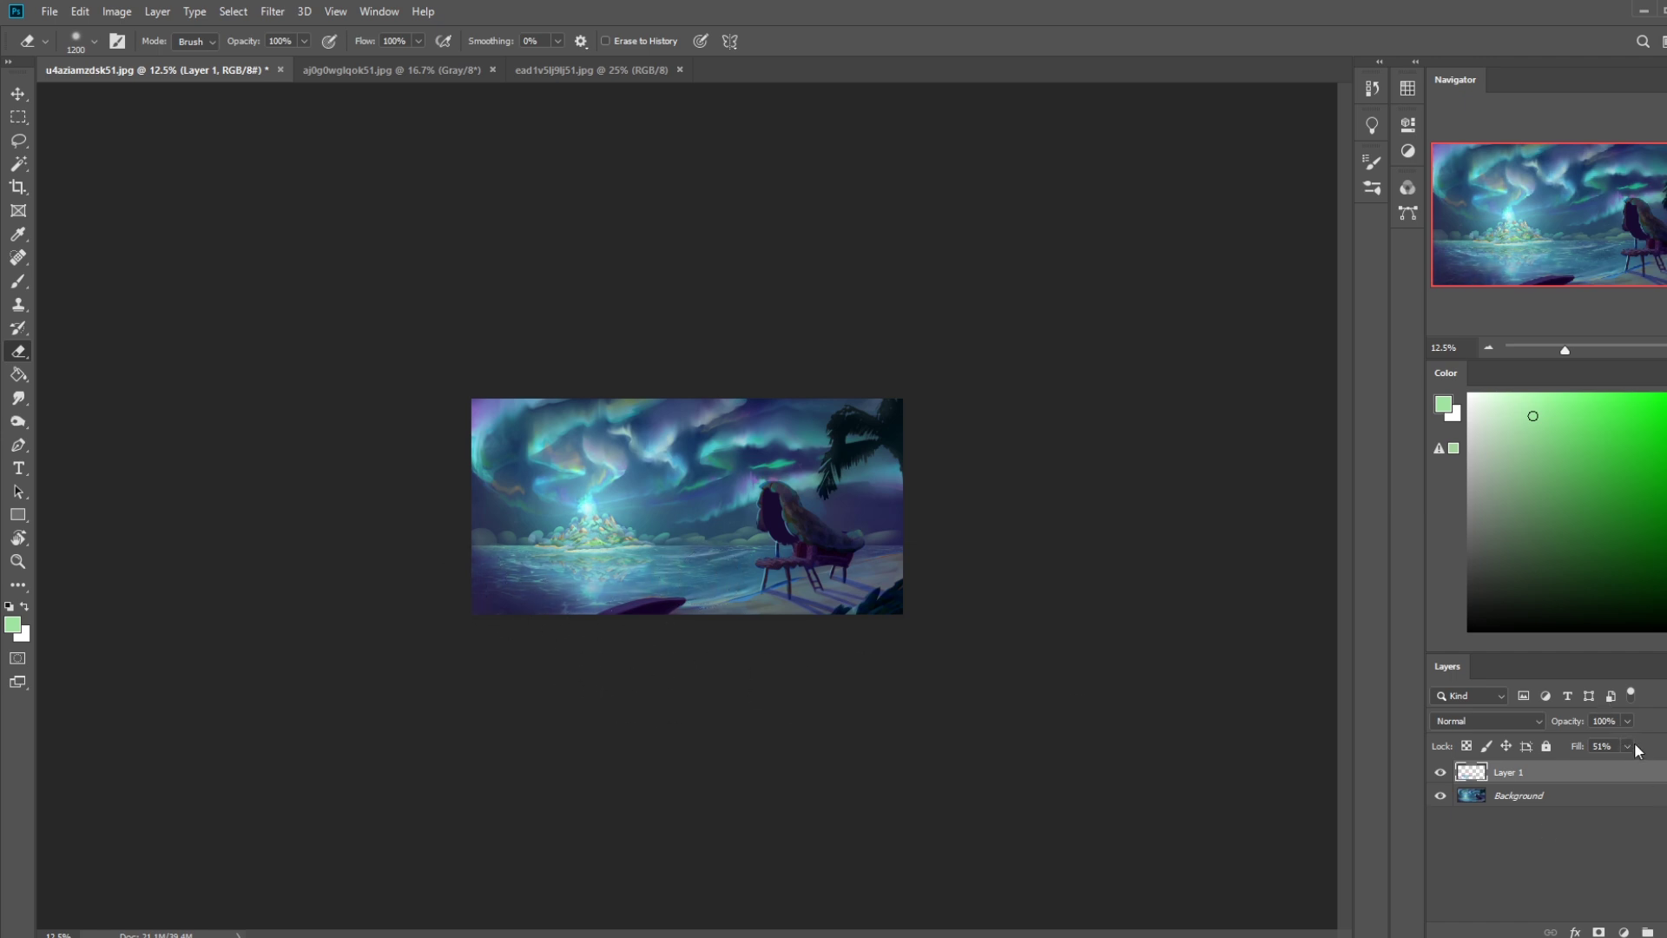
Raise the reflection layer's fill to 72%, compare it on and off, and merge the layer down into the background.
left_click_drag(1629, 768, 1646, 772)
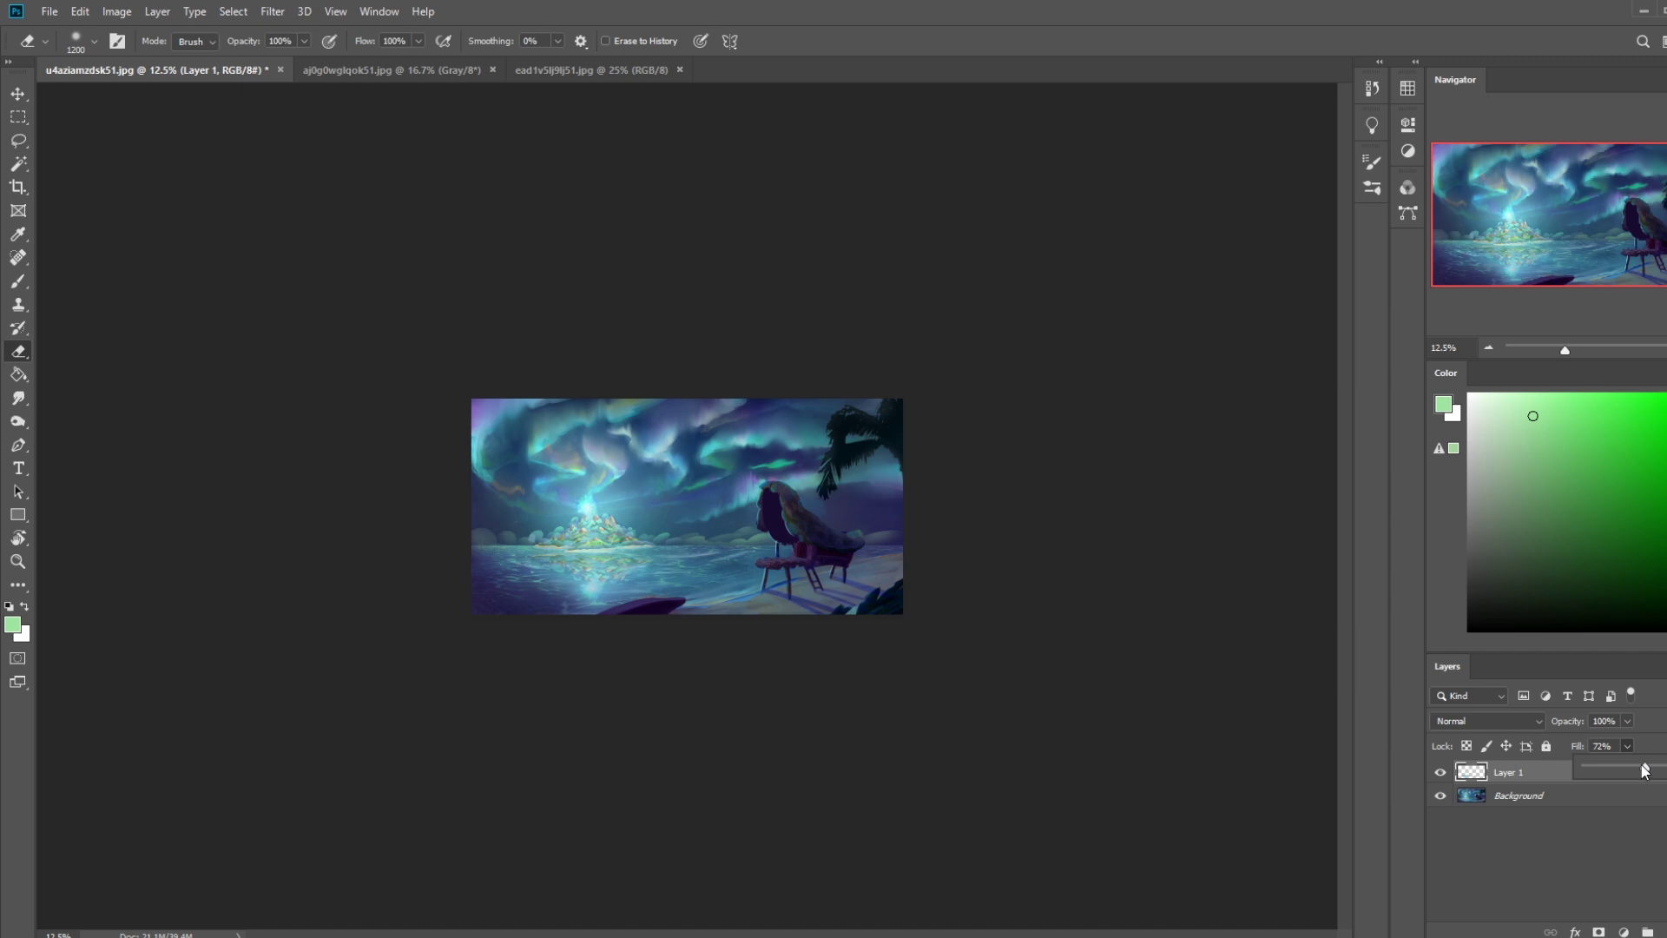
left_click(1440, 772)
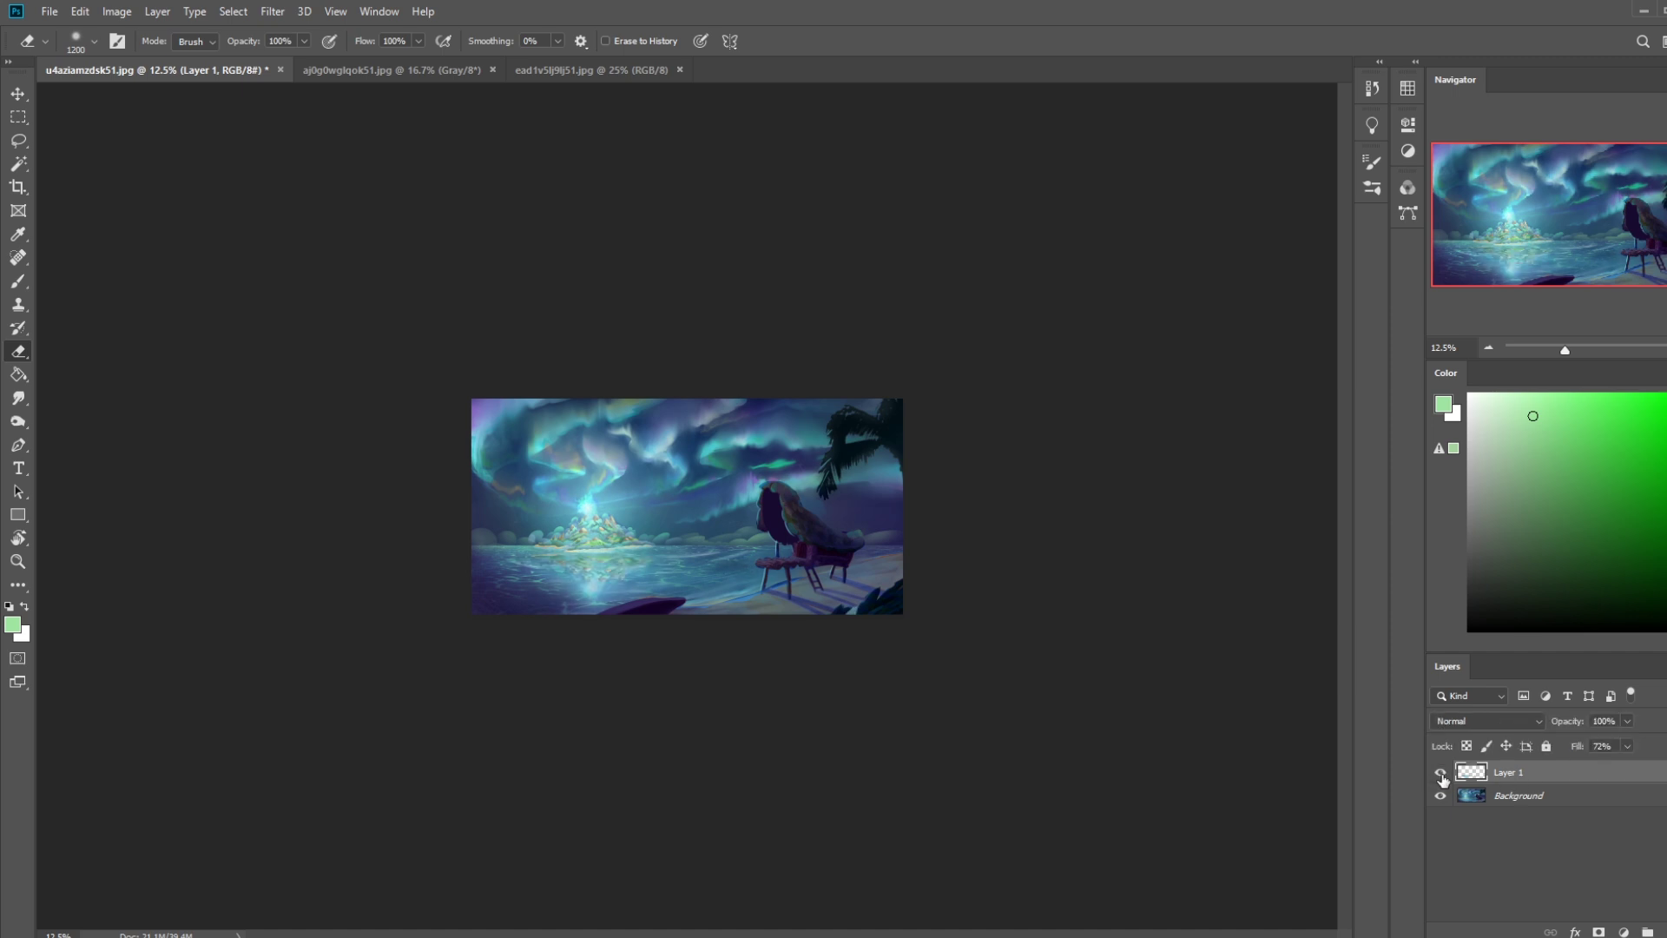
left_click(1440, 772)
right_click(1563, 769)
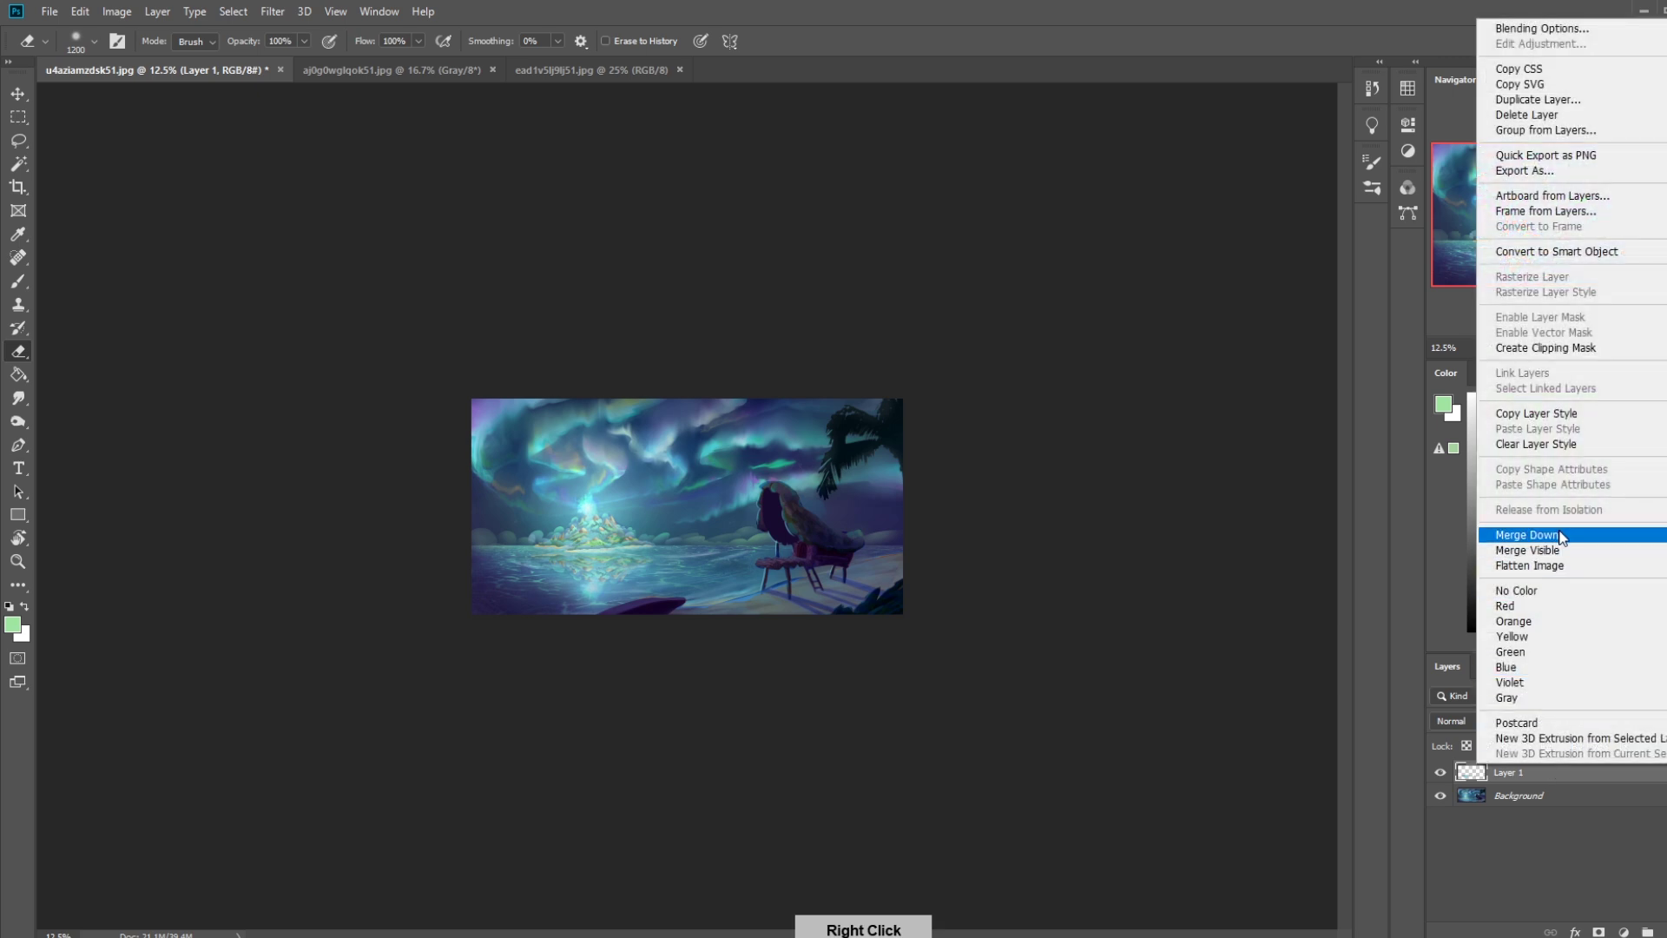
left_click(1528, 538)
Choose the 30 px sketching brush, sample cyan from the island glow, and paint a thin rim light along the hut's island-facing edge.
key("b")
right_click(808, 484)
left_click(908, 695)
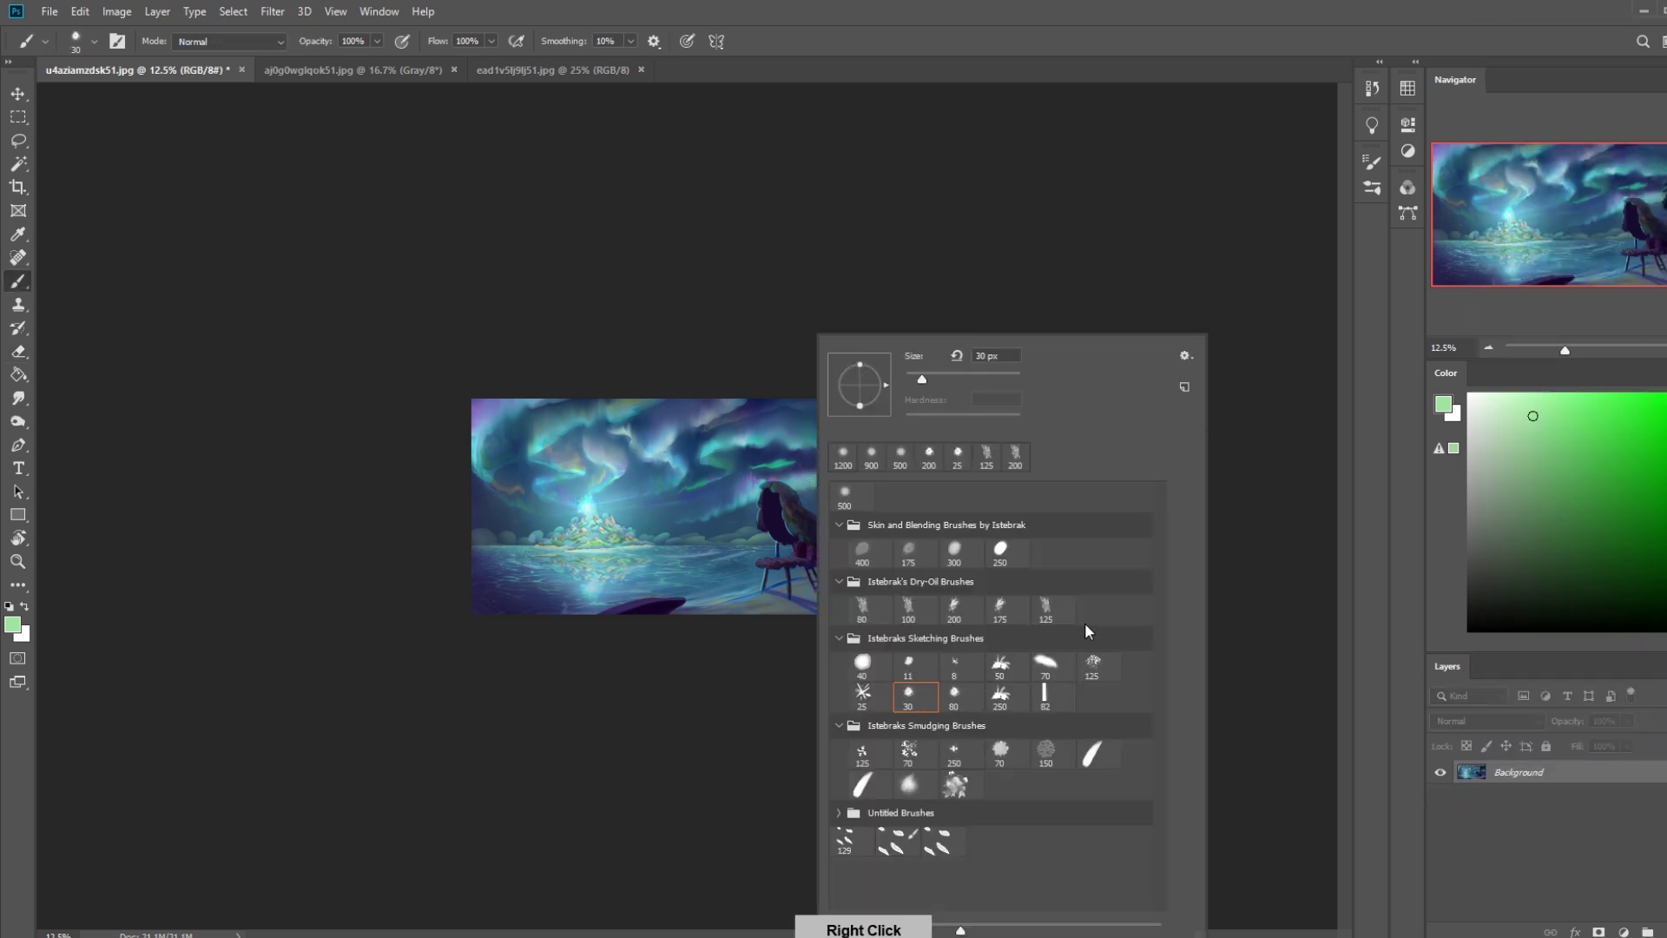
left_click(584, 540, "alt")
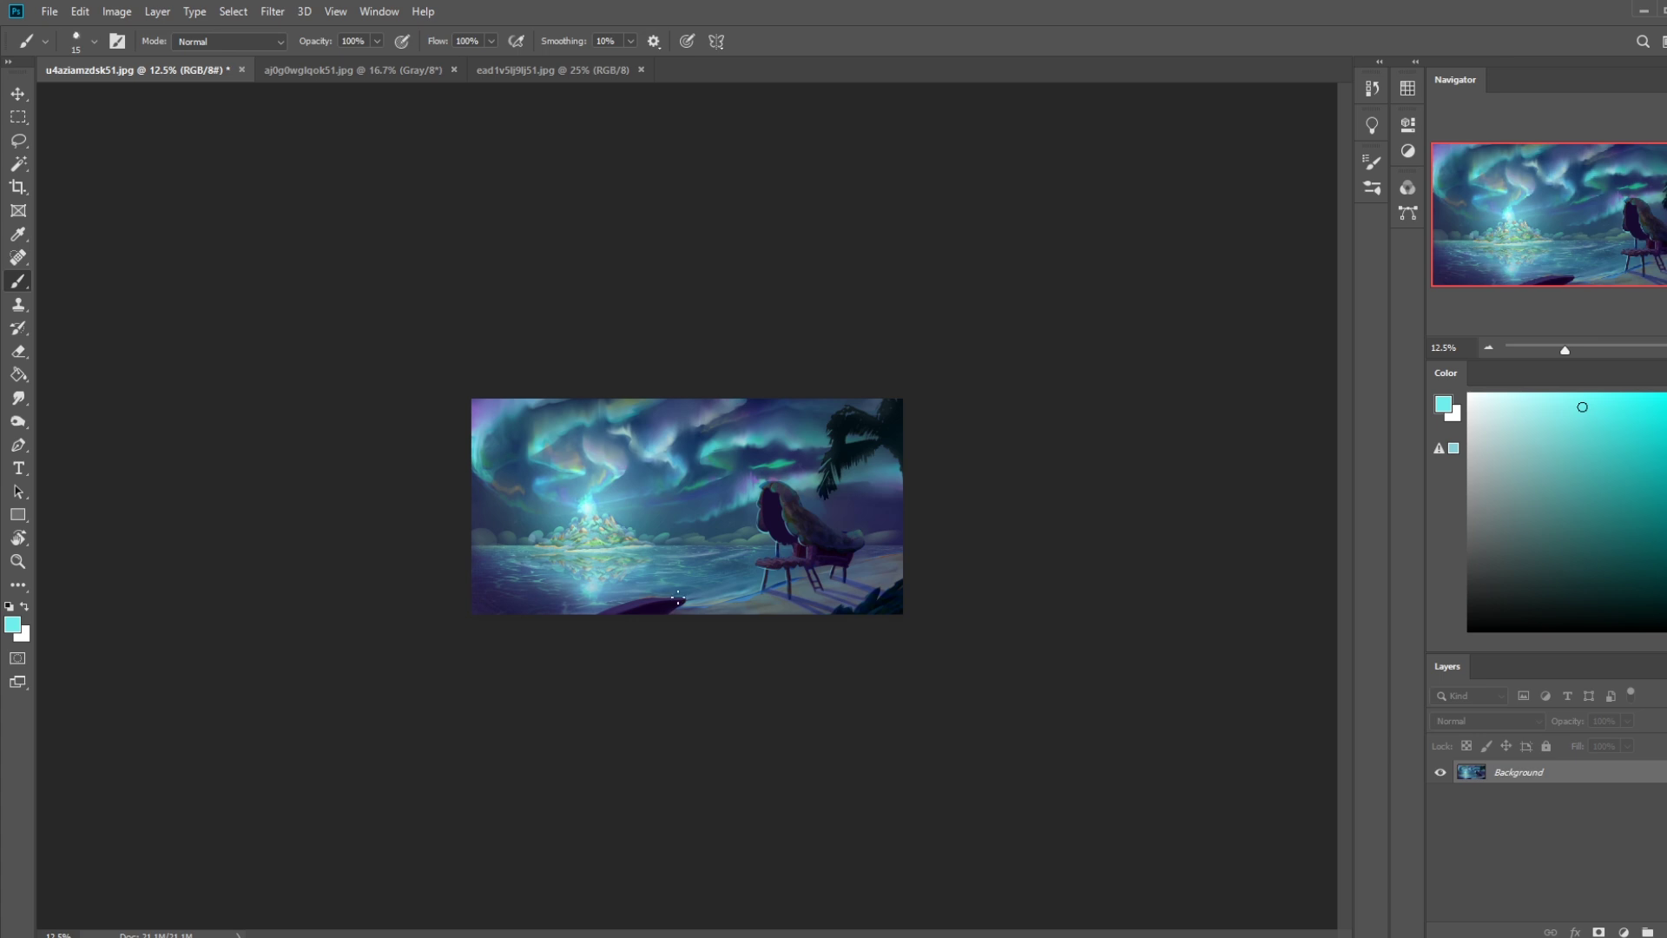
Paint and refine the foreground boat's edge at 46% brush opacity, undoing the stronger strokes and sampling dark and pale cyan tones for touch-ups.
left_click_drag(602, 612, 668, 600)
key("ctrl+z")
key("]")
left_click_drag(685, 597, 605, 607)
left_click(377, 40)
left_click_drag(373, 61, 331, 61)
key("ctrl+z")
left_click_drag(682, 598, 600, 618)
key("bracketleft")
key("bracketleft")
left_click(884, 603, "alt")
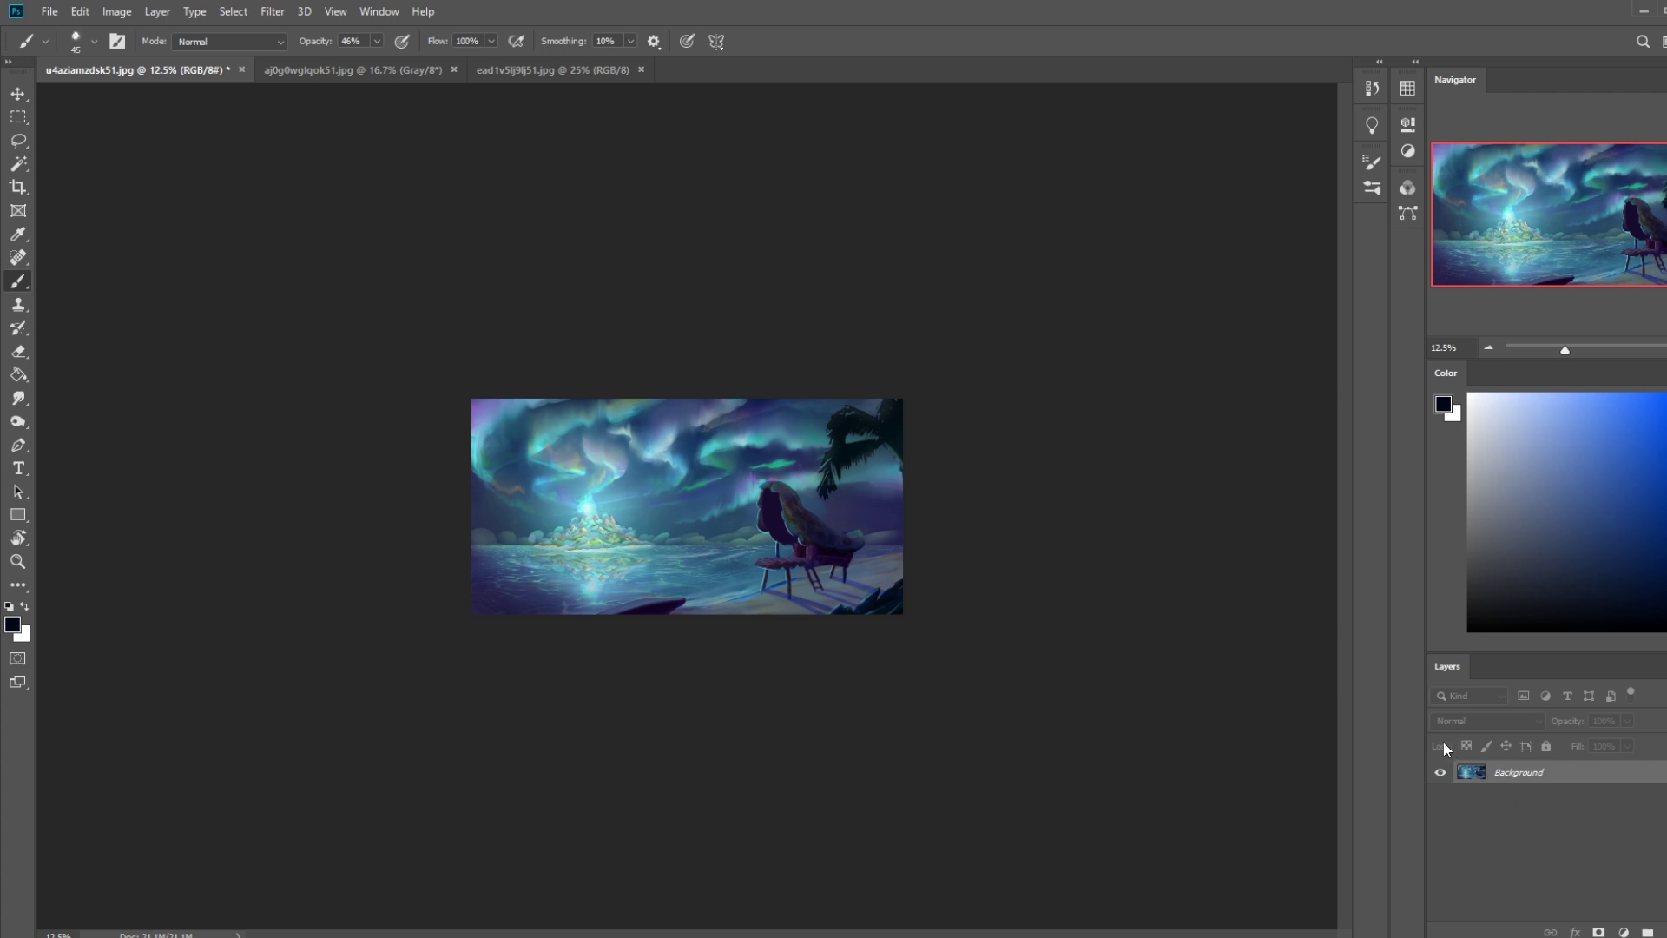
left_click(587, 550, "alt")
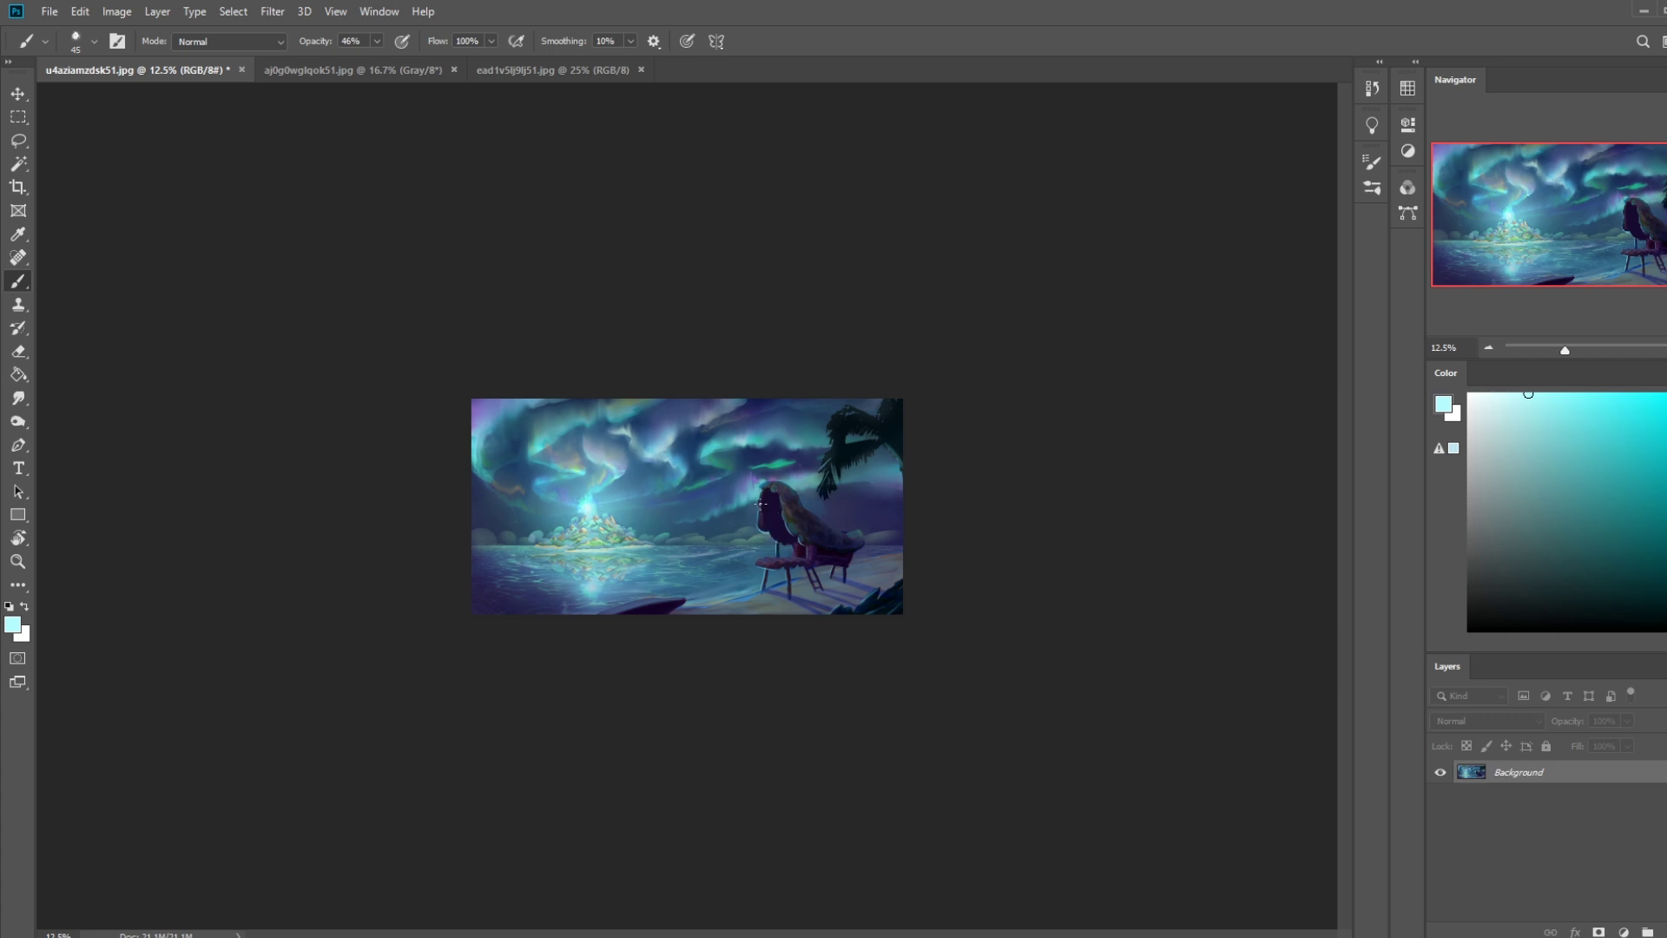
Copy the whole edited canvas, restore the original image from the history, and paste the edited version in place as a new layer.
key("ctrl+a")
left_click(1373, 88)
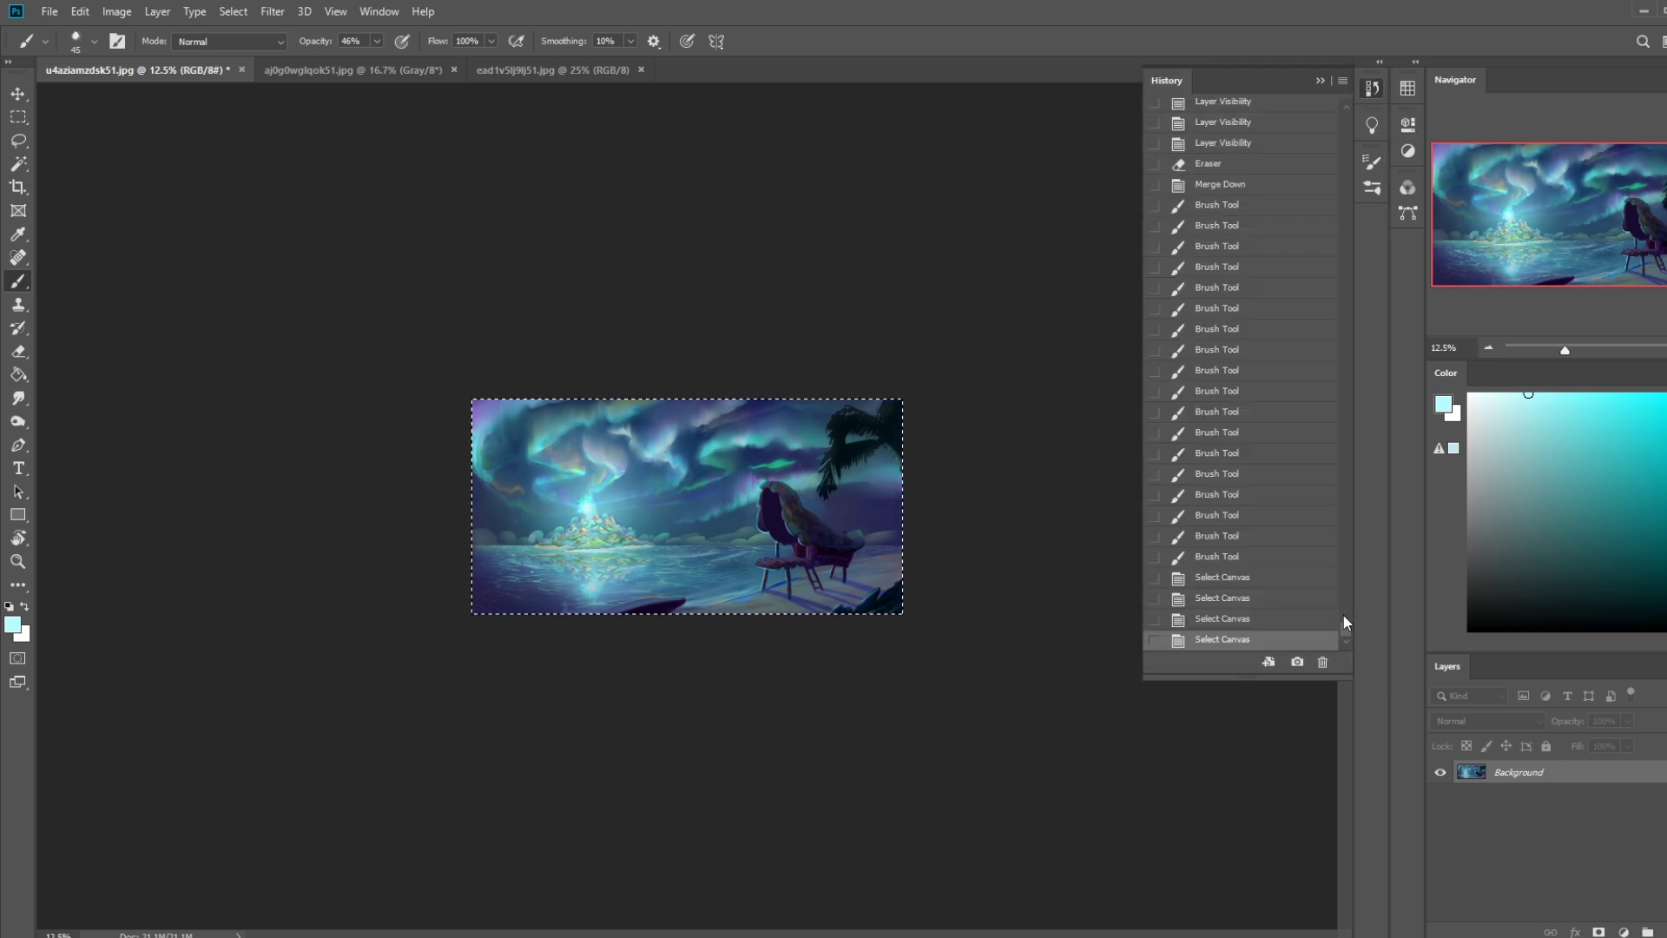
mouse_move(1346, 633)
left_mouse_down()
mouse_move(1334, 39)
mouse_move(1352, 134)
mouse_move(1351, 113)
left_mouse_up()
left_click(1233, 107)
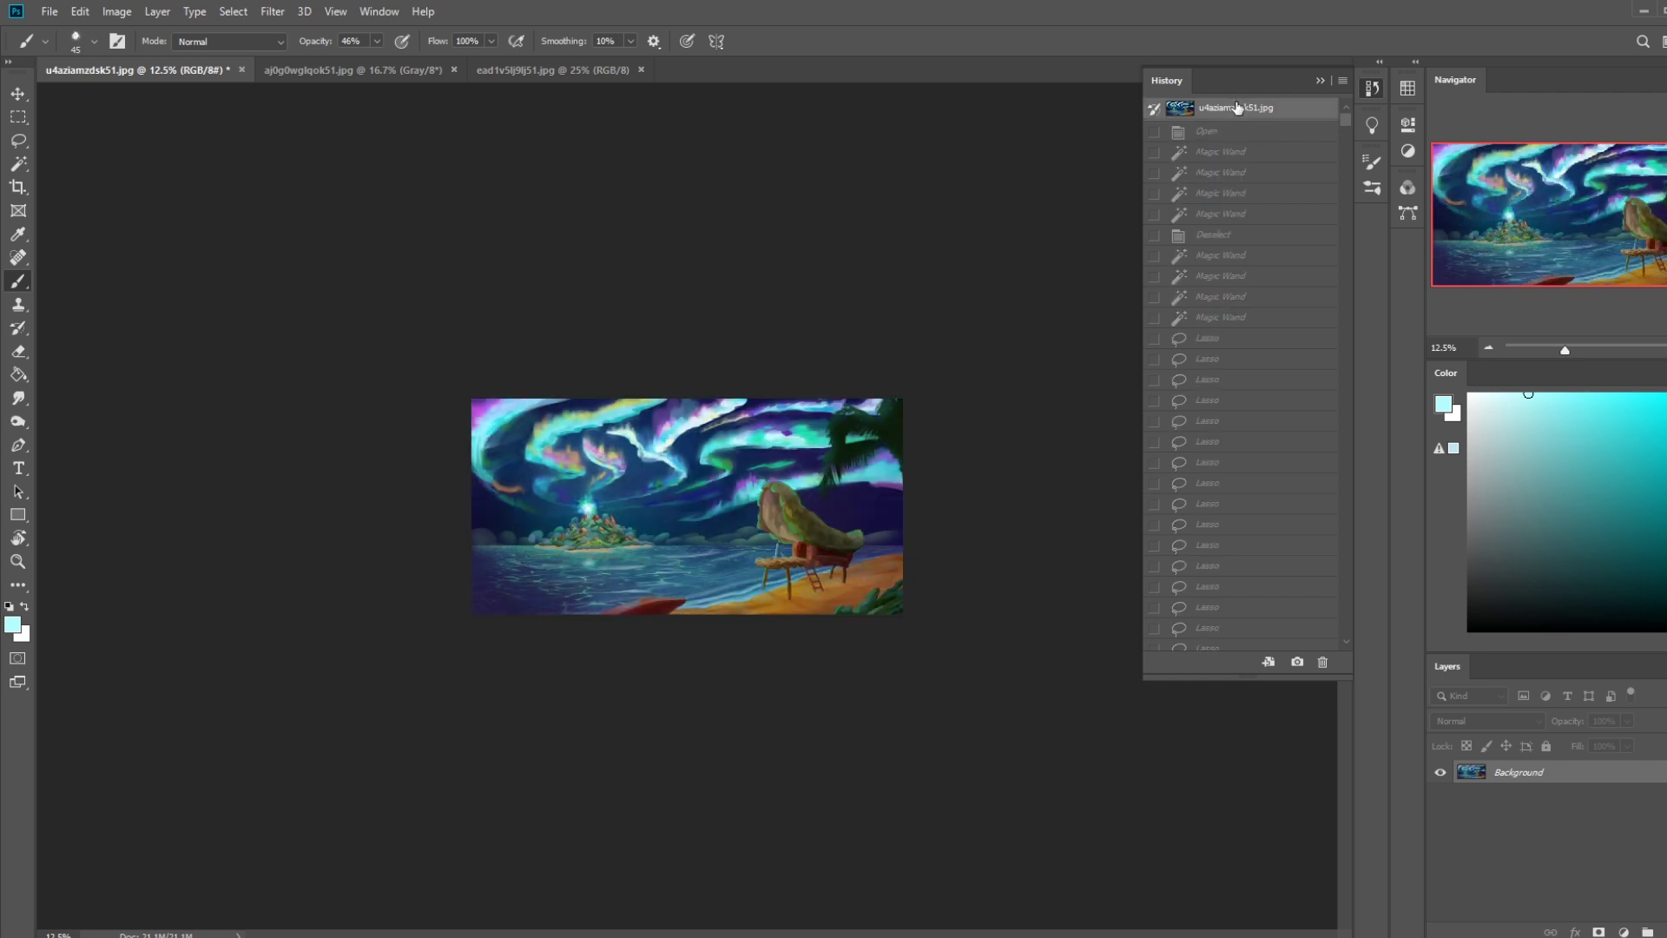
left_click(1320, 80)
key("ctrl+plus")
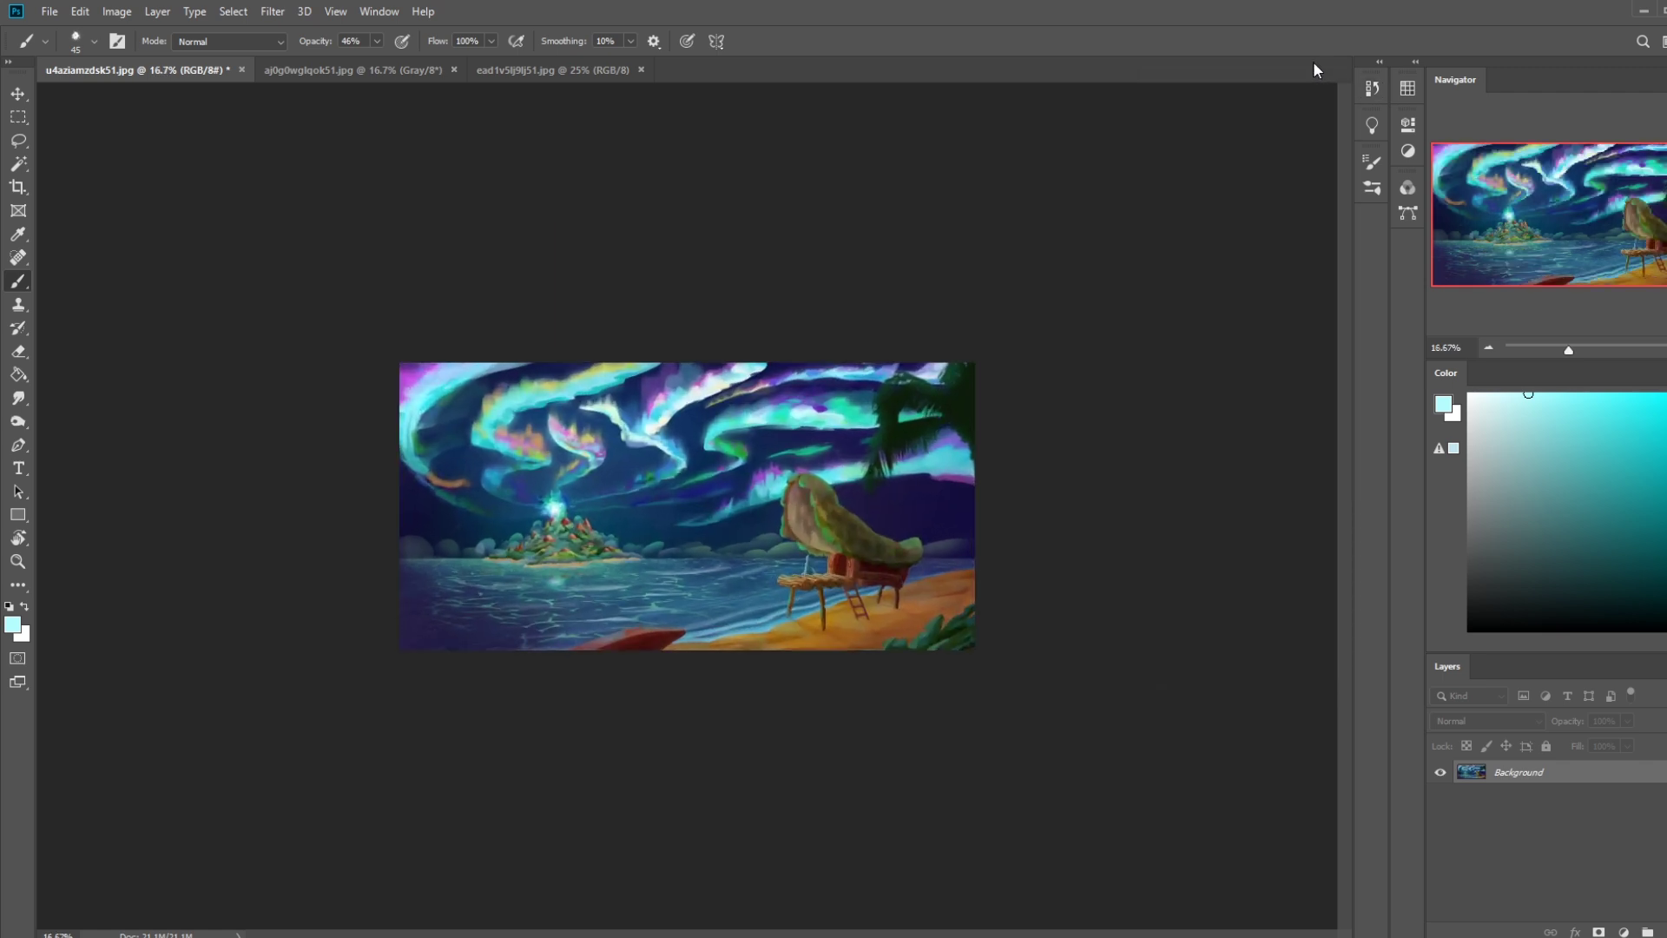
key("ctrl+v")
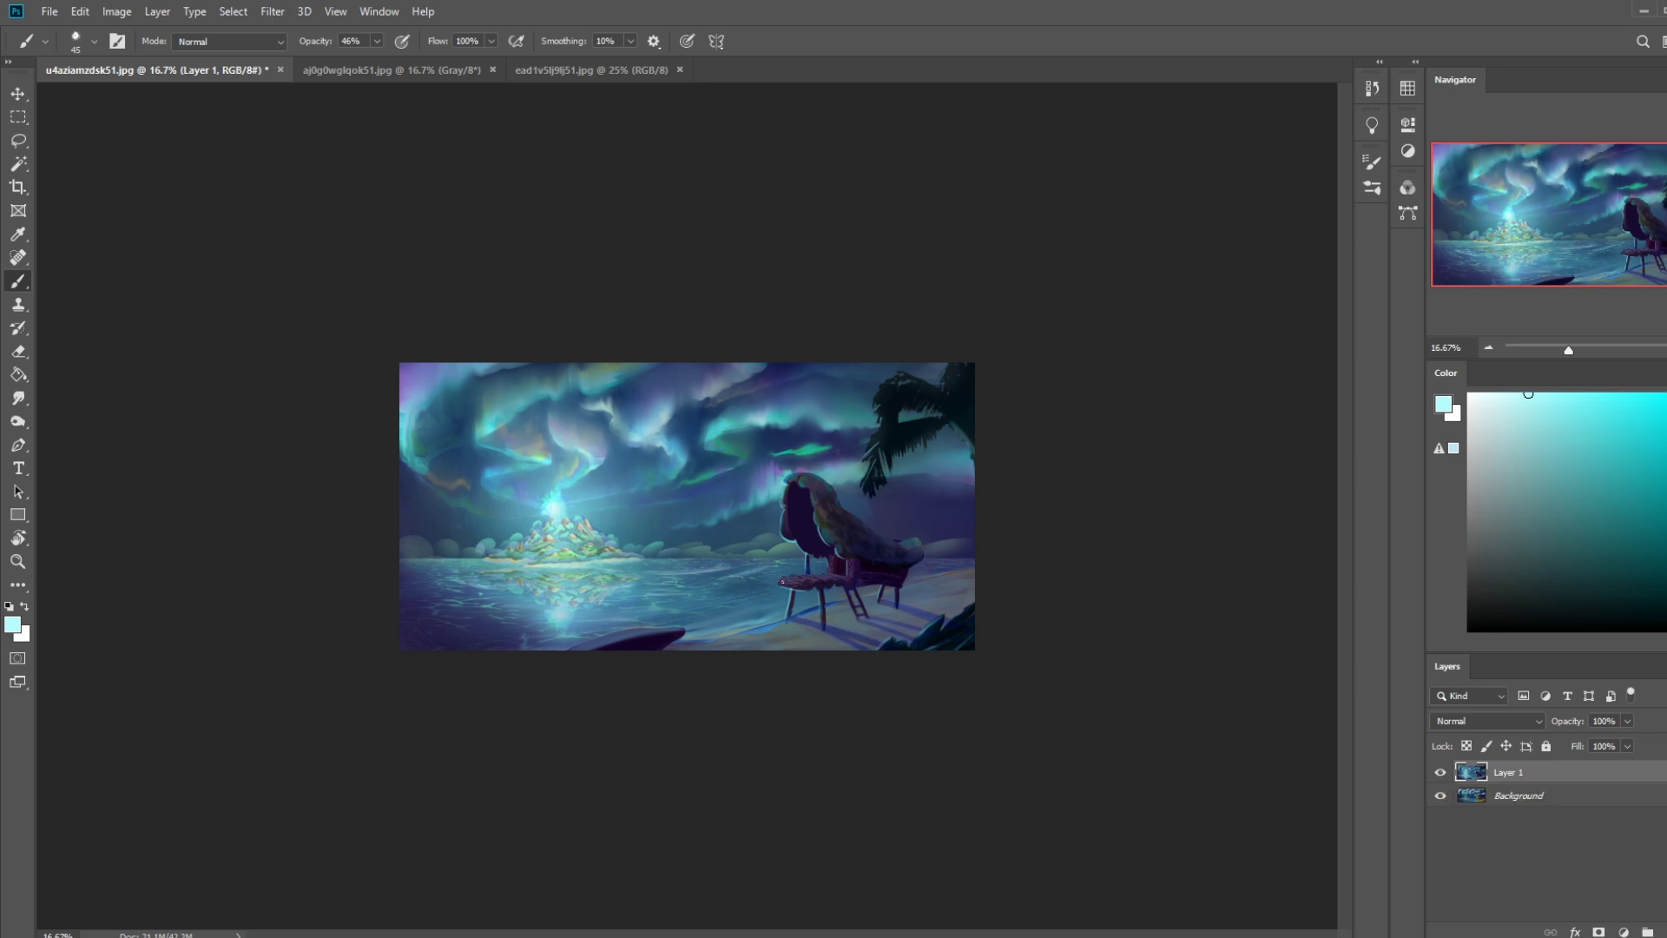
Darken the beach's lower-right corner with a large soft brush at up to 2300 px, using dark purple sampled from the painting.
right_click(791, 573)
double_click(839, 495)
left_click(647, 637, "alt")
key("bracketright")
key("bracketright")
key("bracketright")
key("bracketright")
key("bracketright")
key("bracketright")
key("bracketright")
key("bracketright")
key("bracketright")
key("bracketright")
key("bracketright")
key("bracketright")
key("bracketright")
key("bracketright")
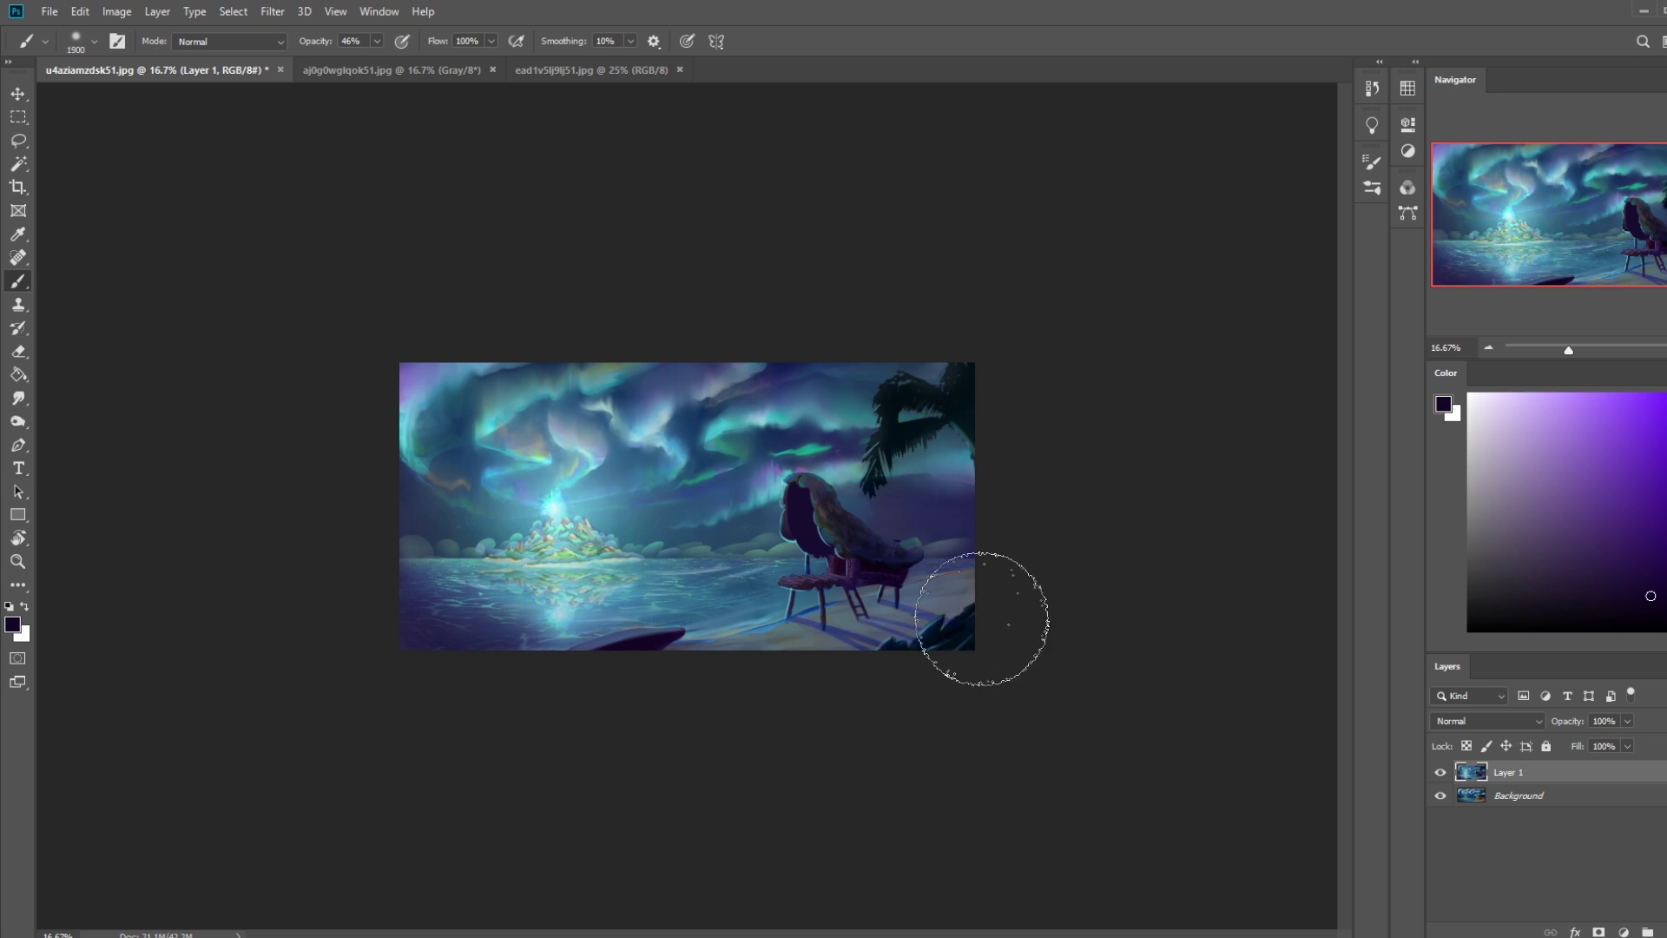
key("bracketright")
key("bracketright")
key("bracketright")
key("bracketright")
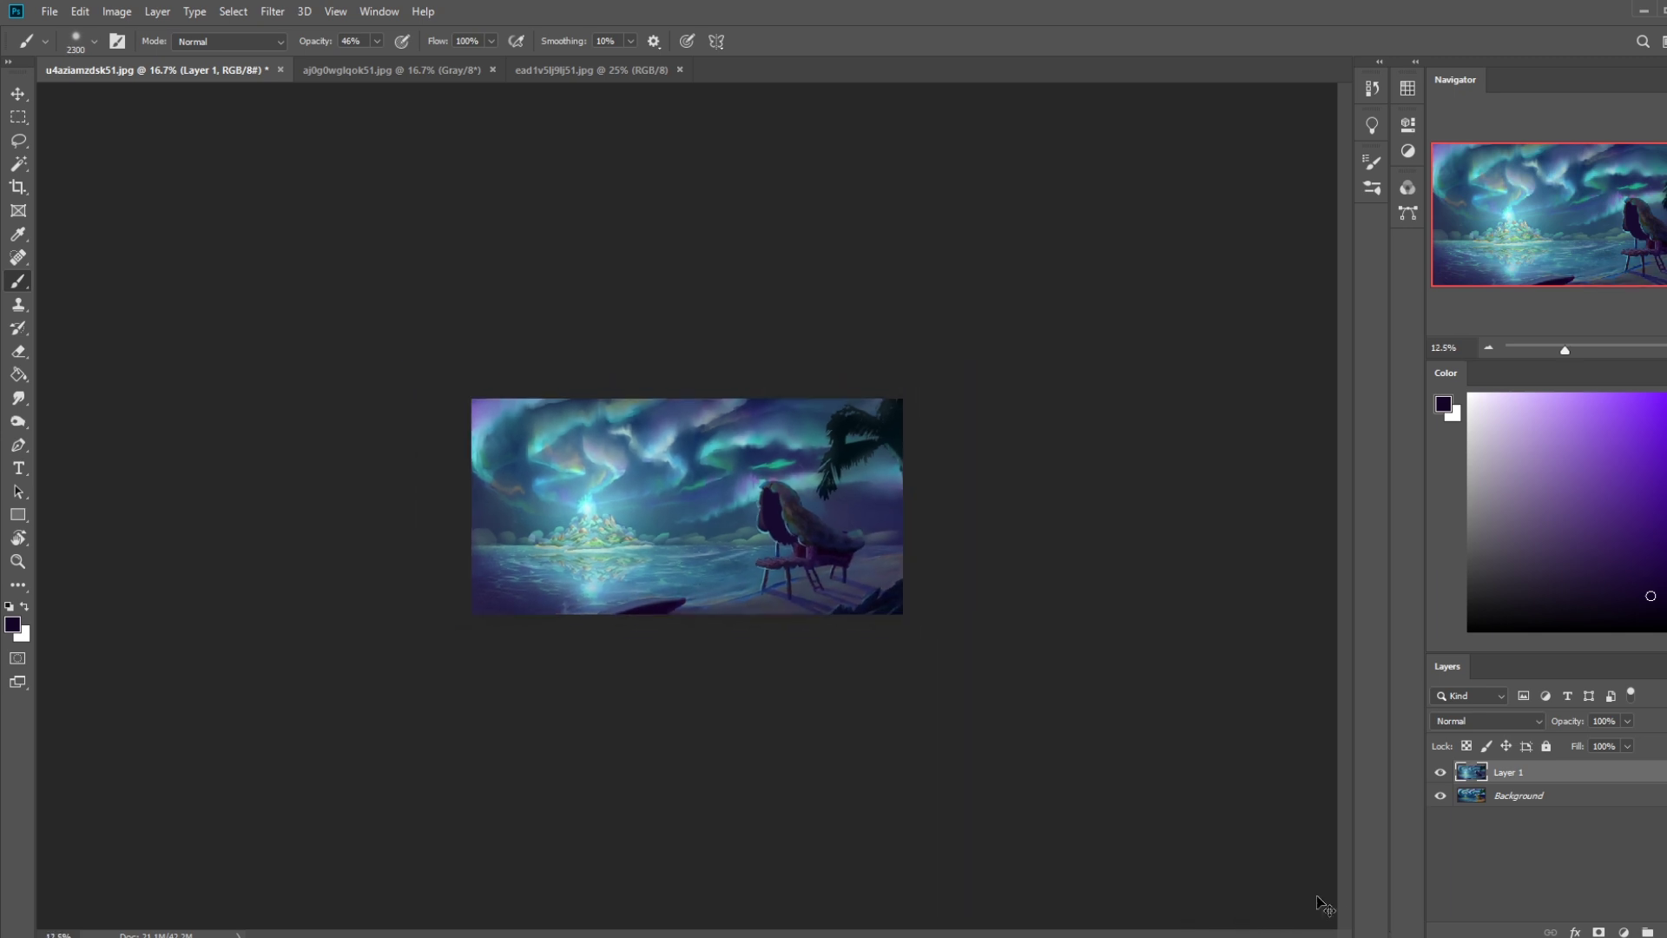
key("ctrl+minus")
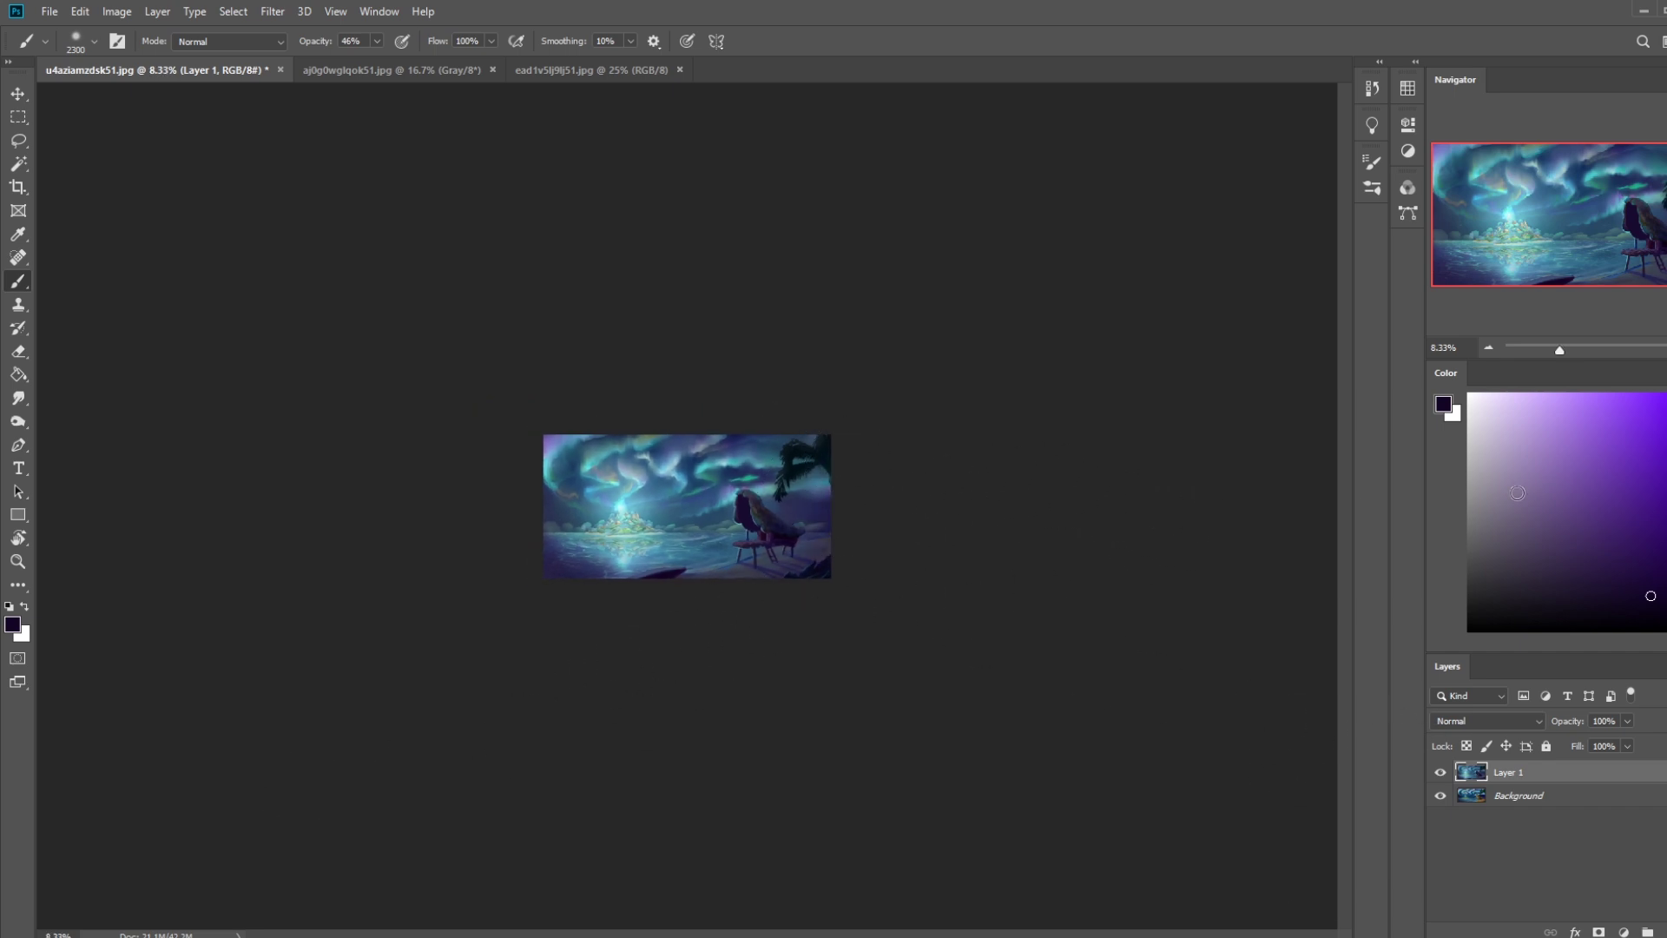
Compare the painting before and after the dark foreground strokes using layer visibility and the just-pasted history state.
left_click(1441, 772)
left_click(1440, 772)
left_click(1371, 91)
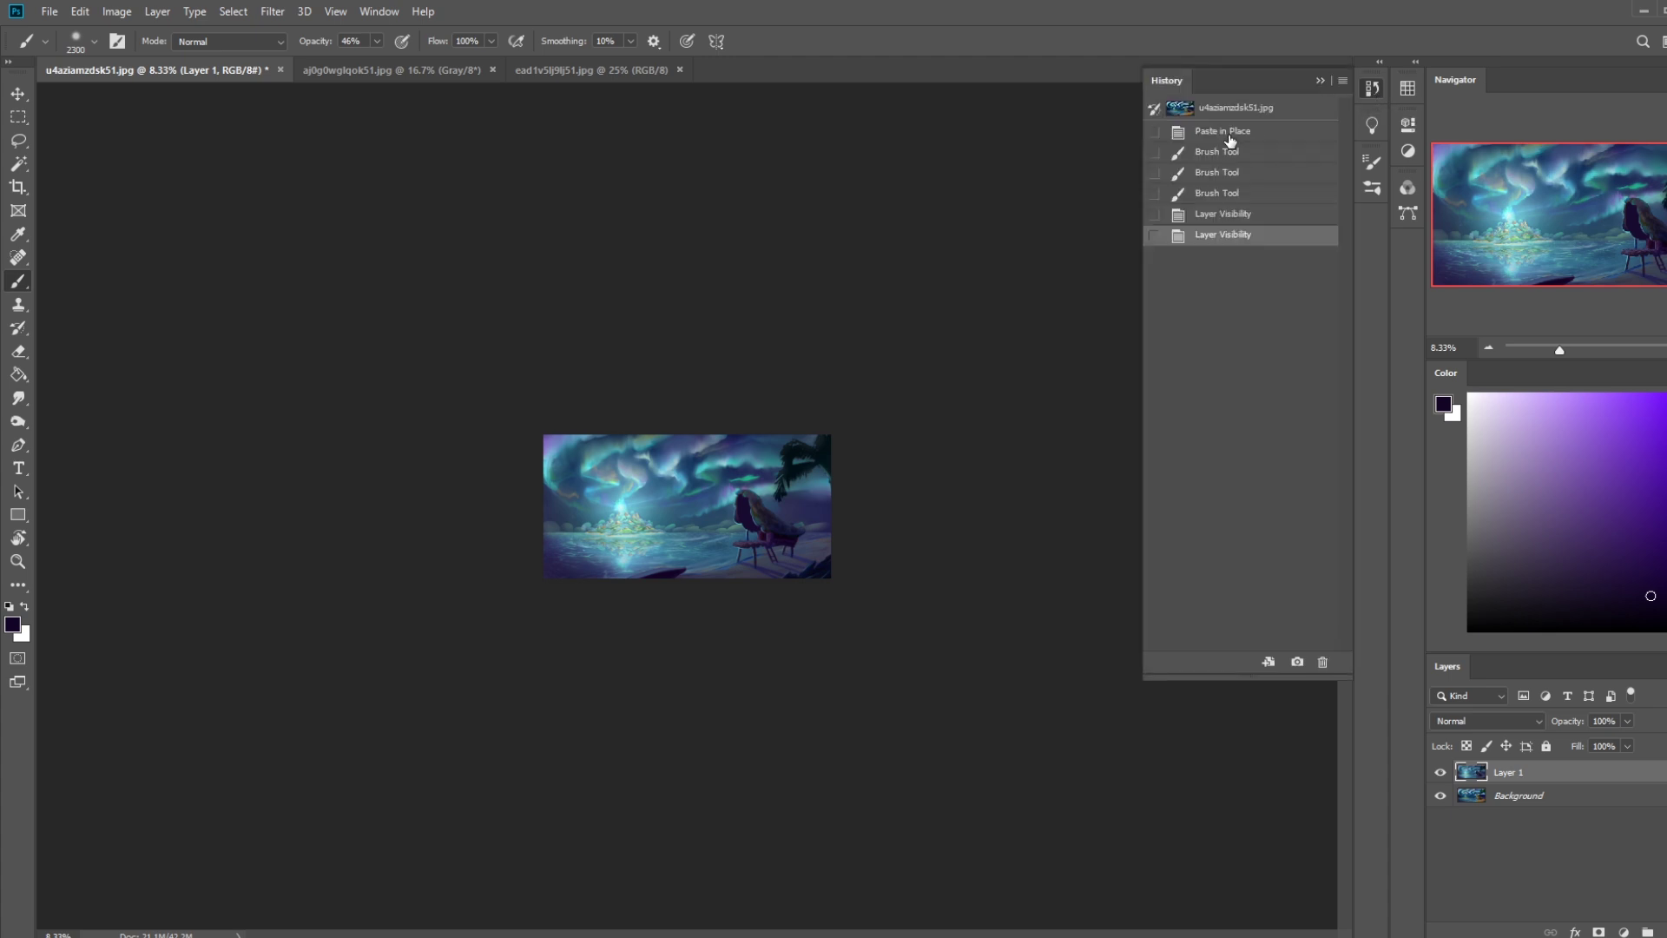
left_click(1249, 137)
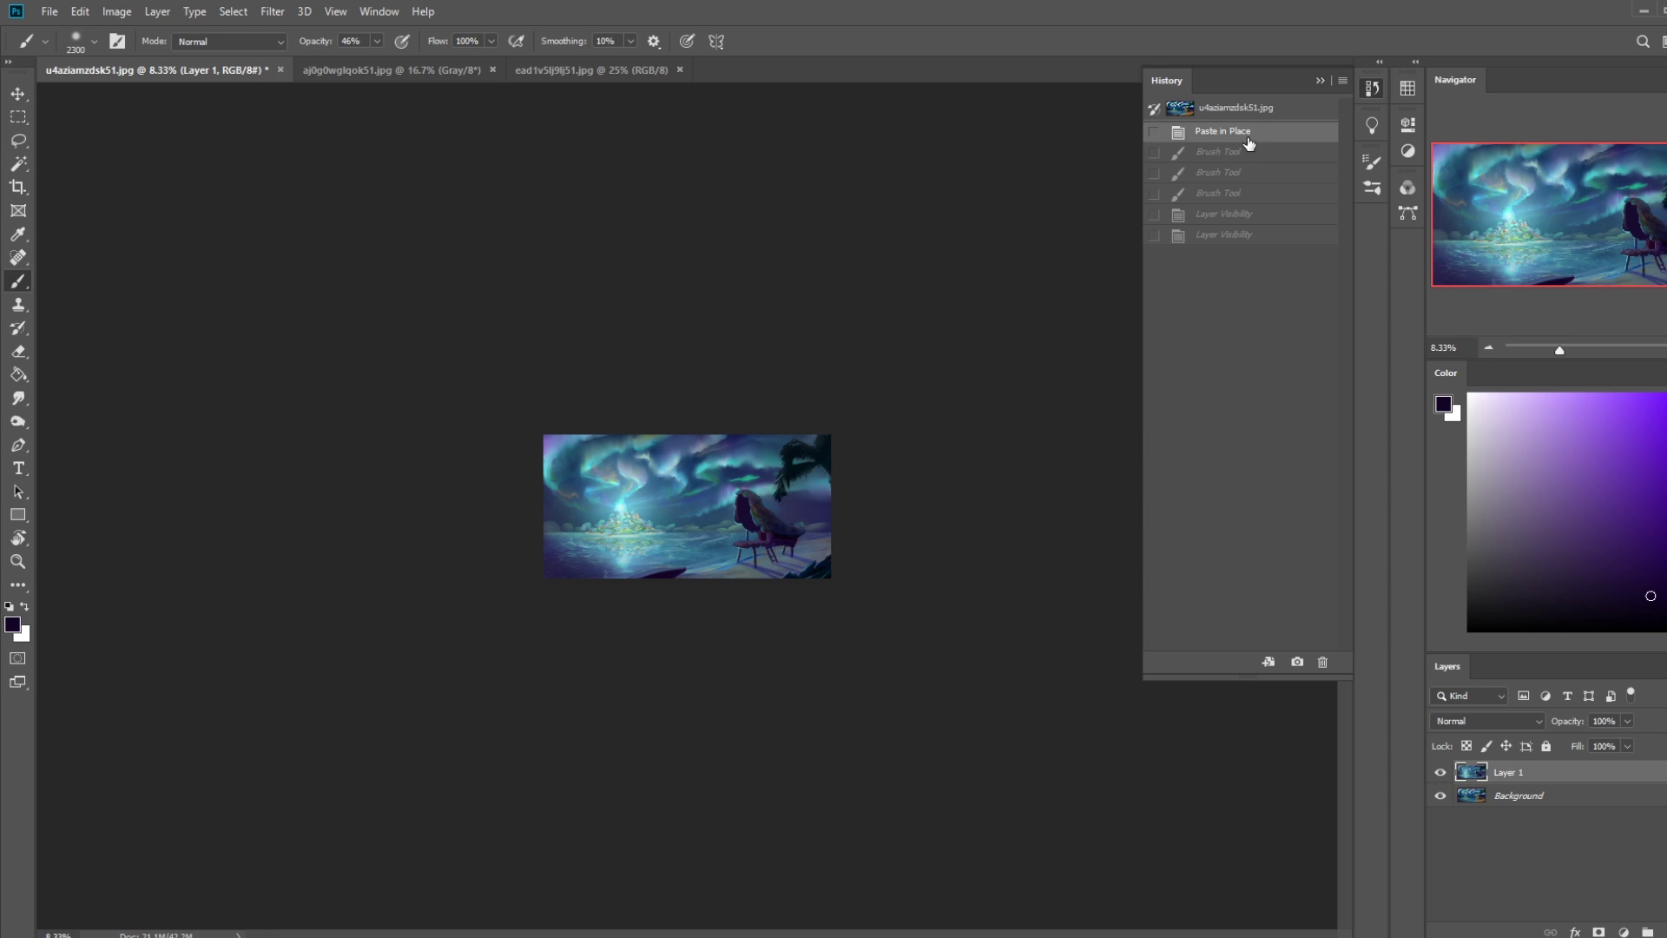
left_click(1242, 237)
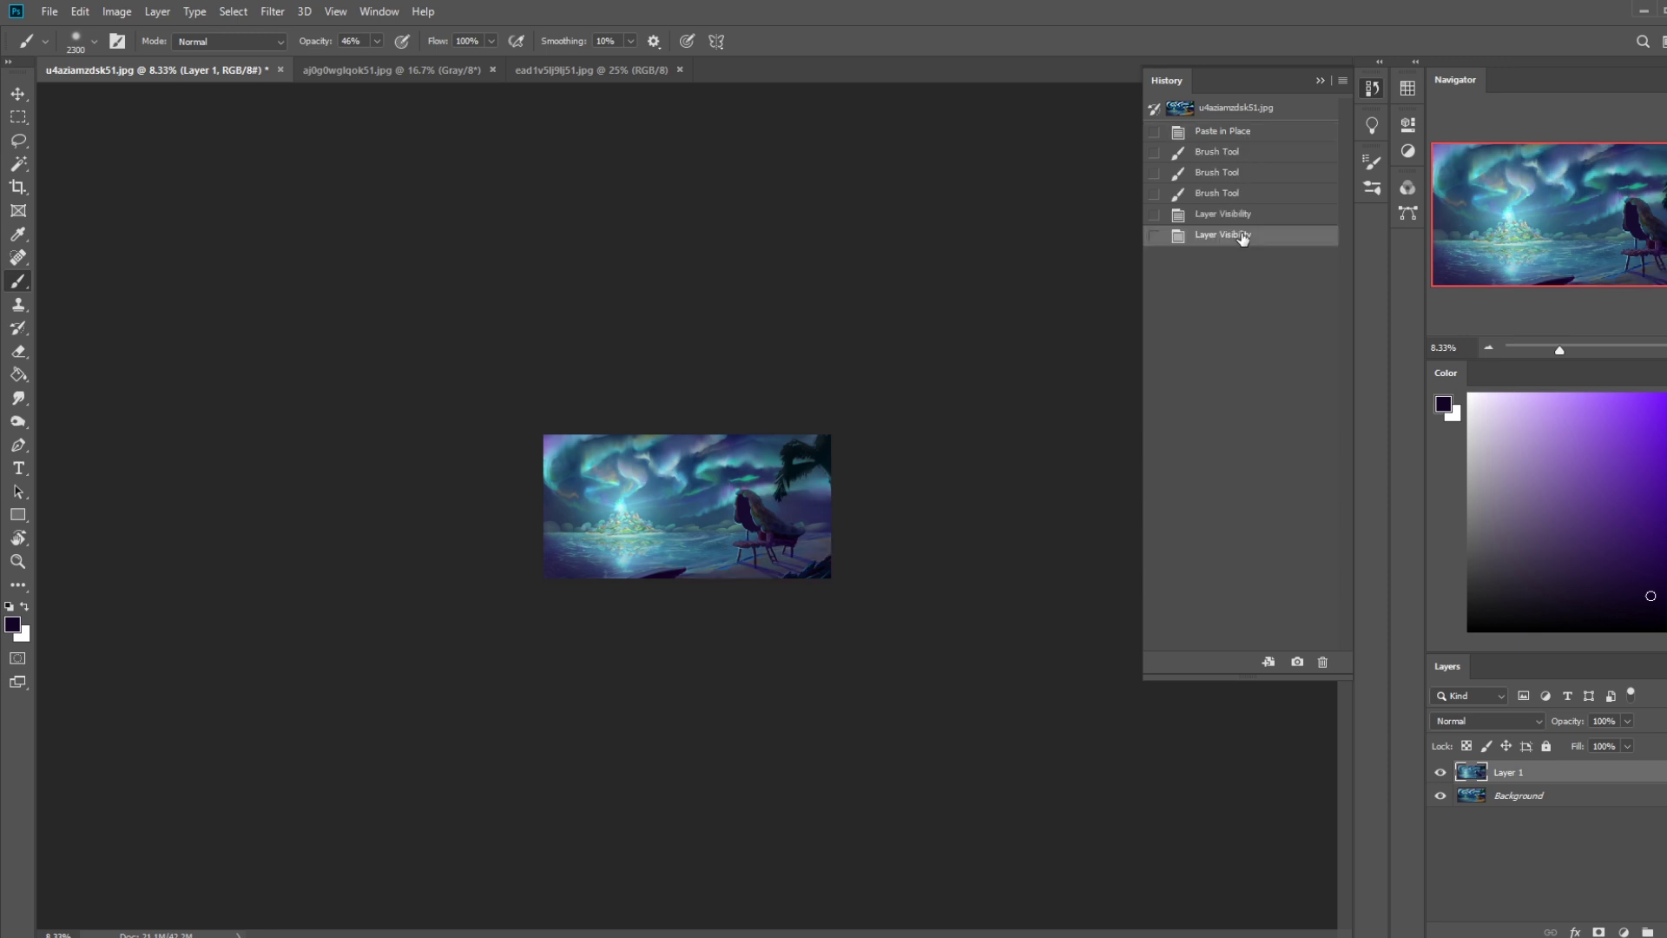
left_click(1247, 132)
left_click(1319, 81)
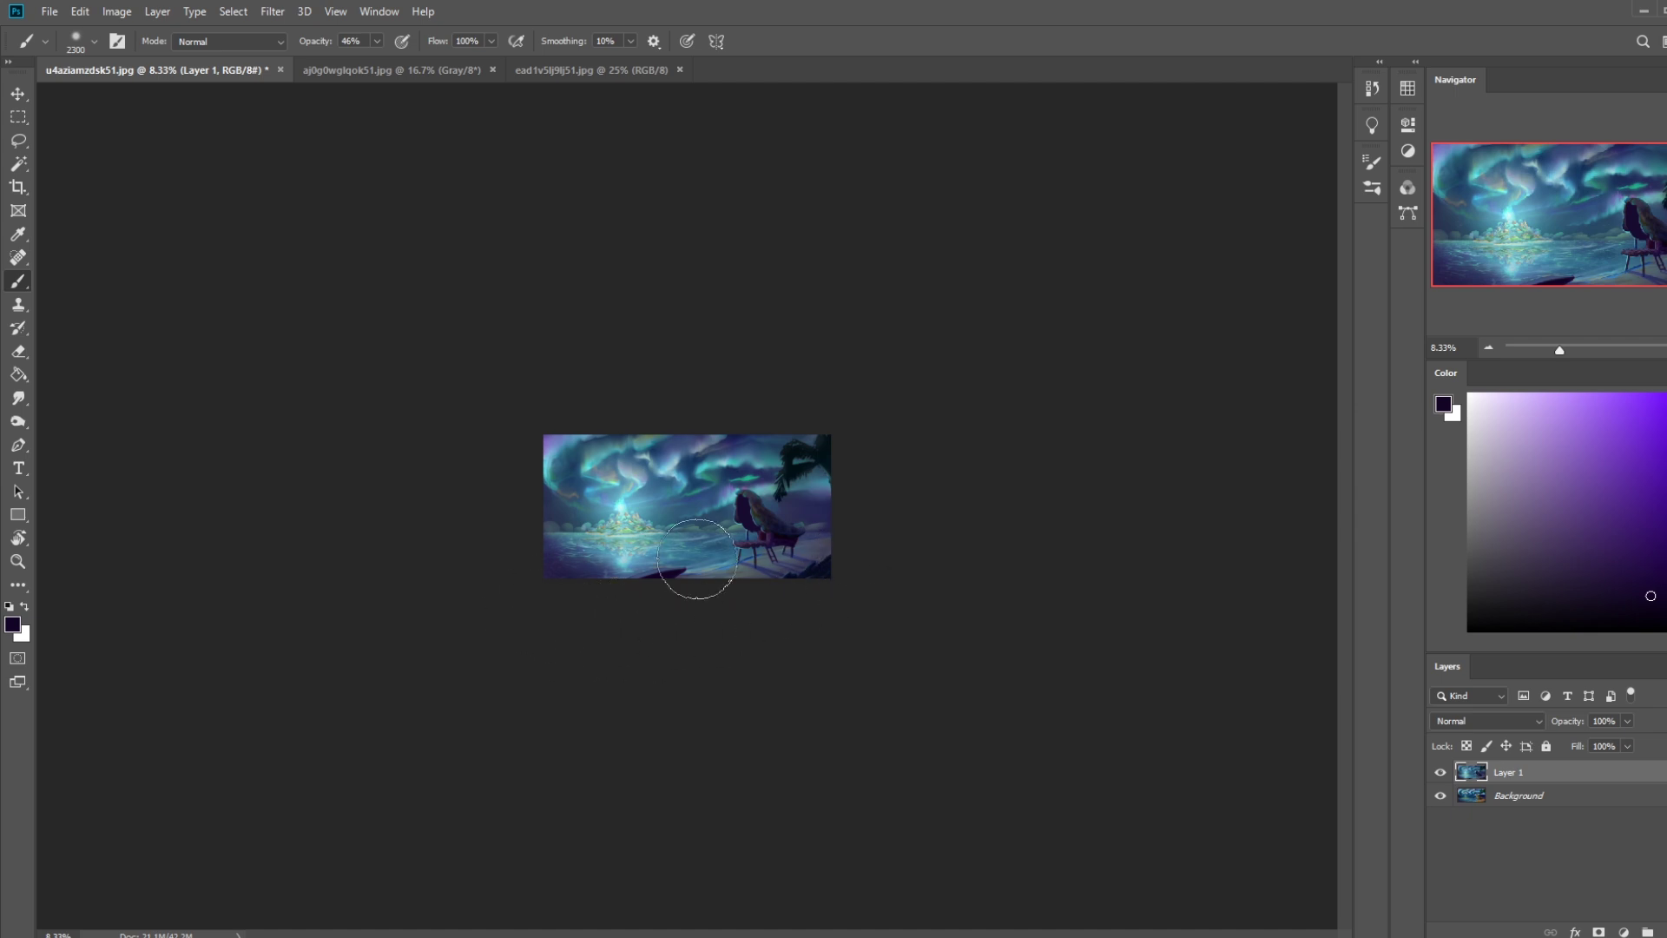
Compare the original painting with the repainted version by switching the edited layer's visibility repeatedly.
left_click(1440, 774)
left_click(1440, 773)
left_click(1439, 776)
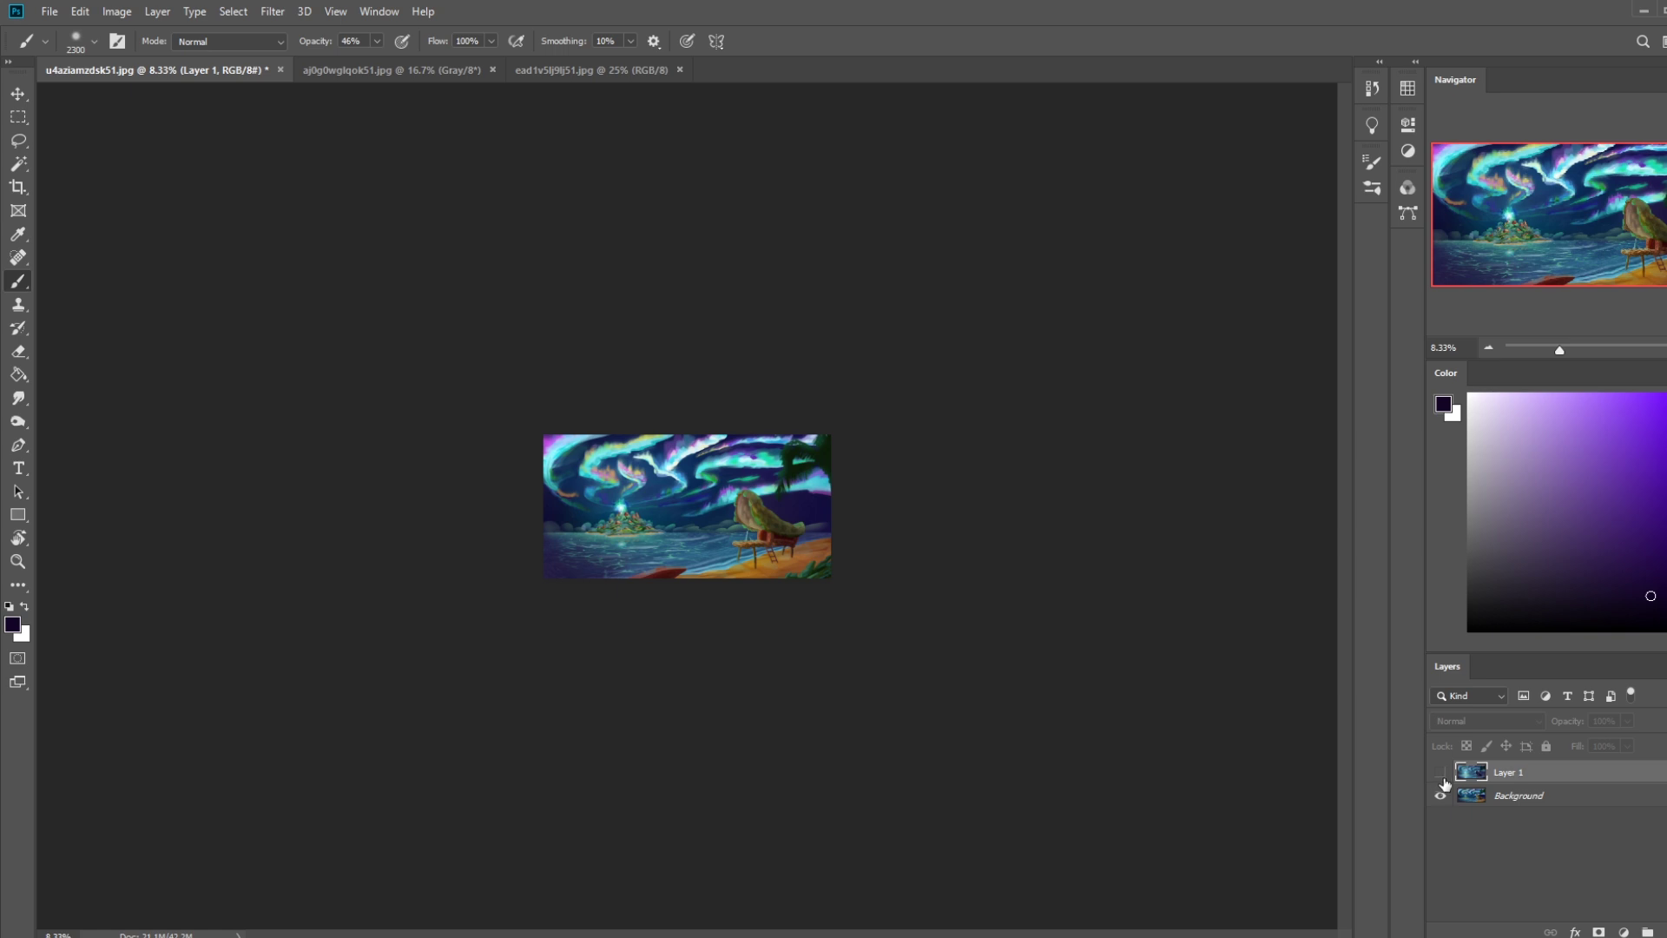
key("ctrl+plus")
left_click(1440, 773)
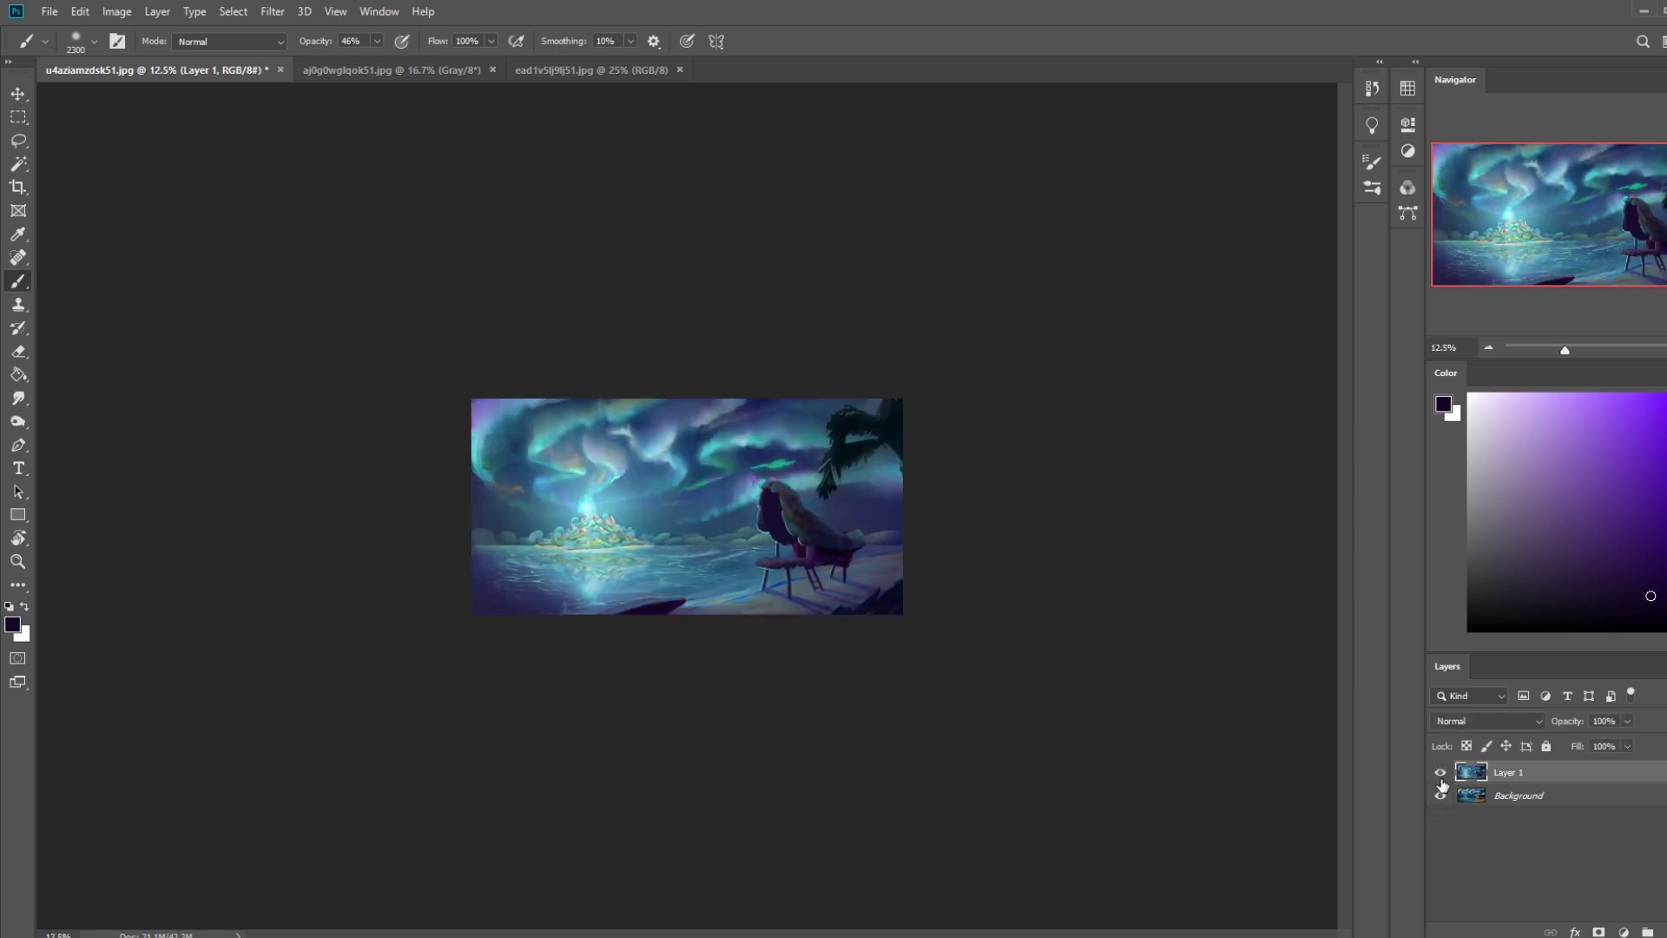
left_click(1442, 775)
left_click(1441, 775)
left_click(1440, 773)
left_click(1440, 773)
Lasso the aurora sky above the island and hut, and preview a Motion Blur on it at a 90° angle and 92 px distance.
key("l")
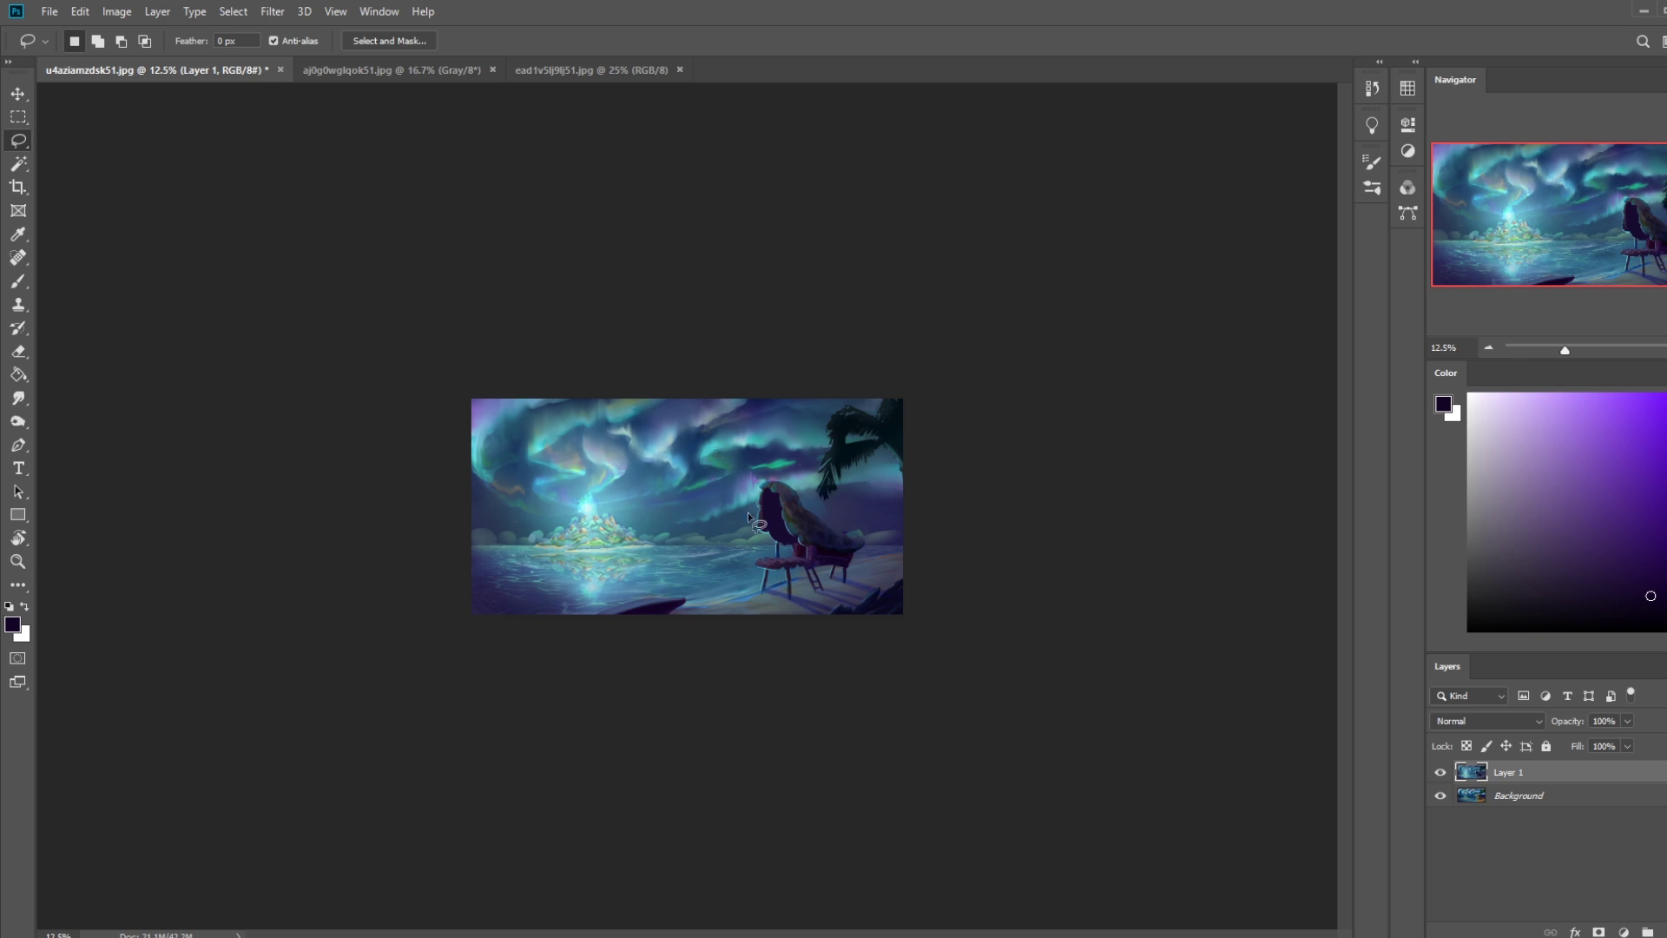
mouse_move(755, 502)
left_mouse_down()
mouse_move(676, 524)
mouse_move(591, 498)
left_mouse_up()
mouse_move(467, 492)
left_mouse_down()
mouse_move(564, 325)
mouse_move(923, 341)
mouse_move(832, 396)
mouse_move(804, 493)
mouse_move(752, 507)
left_mouse_up()
left_click(273, 12)
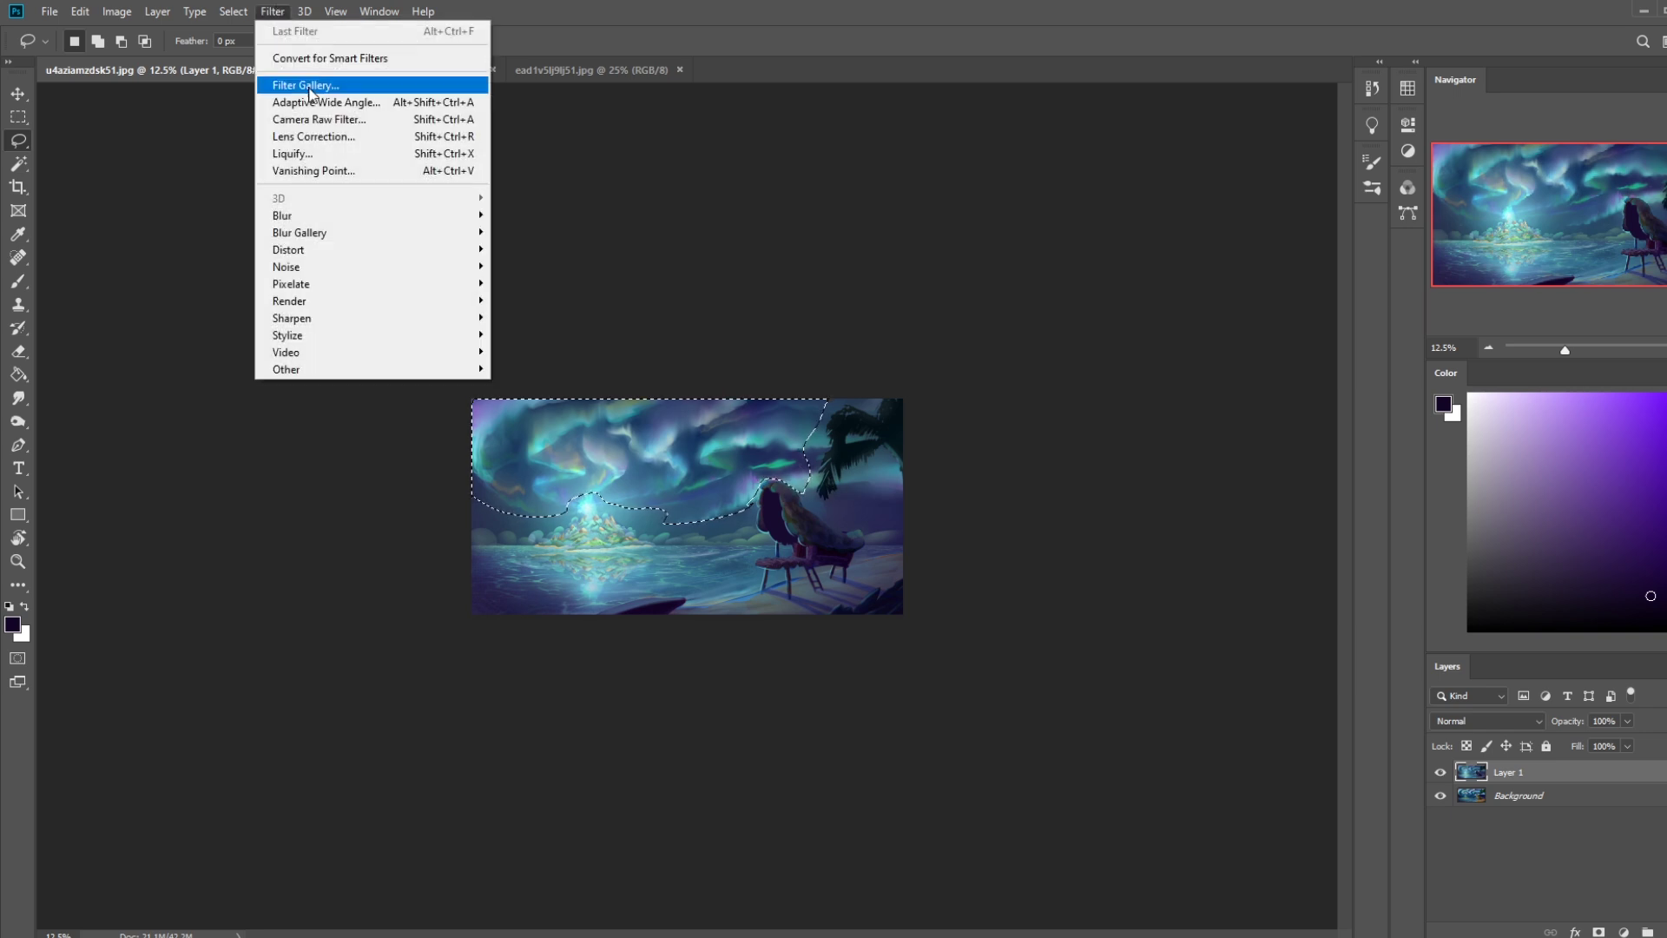
mouse_move(316, 215)
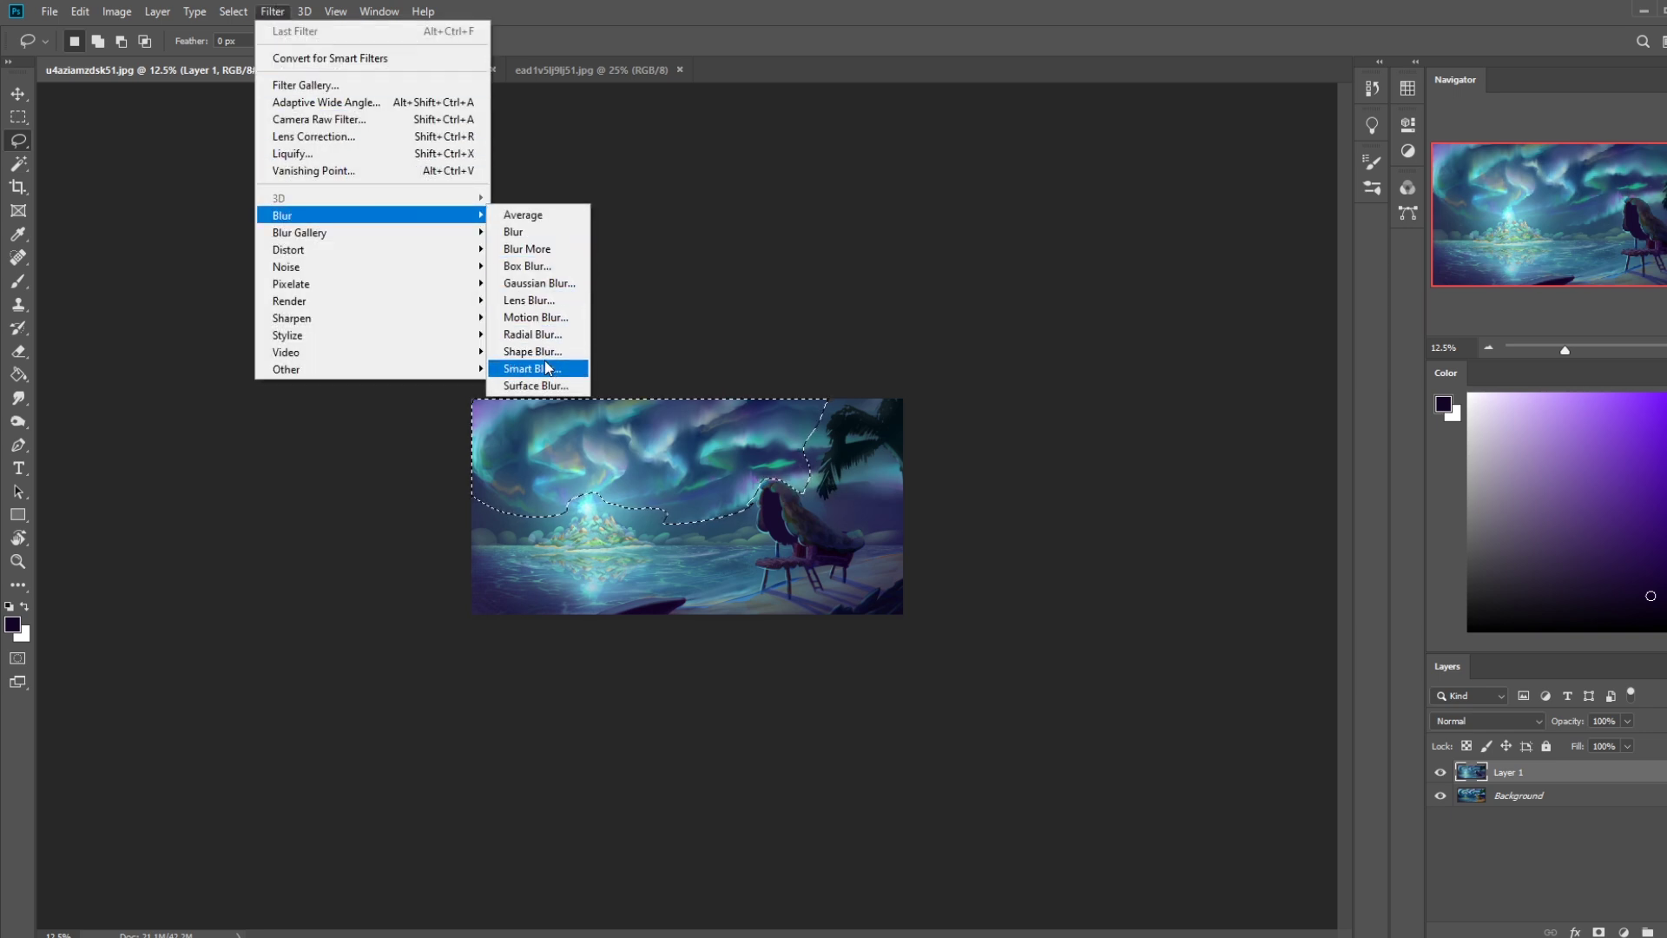
left_click(556, 318)
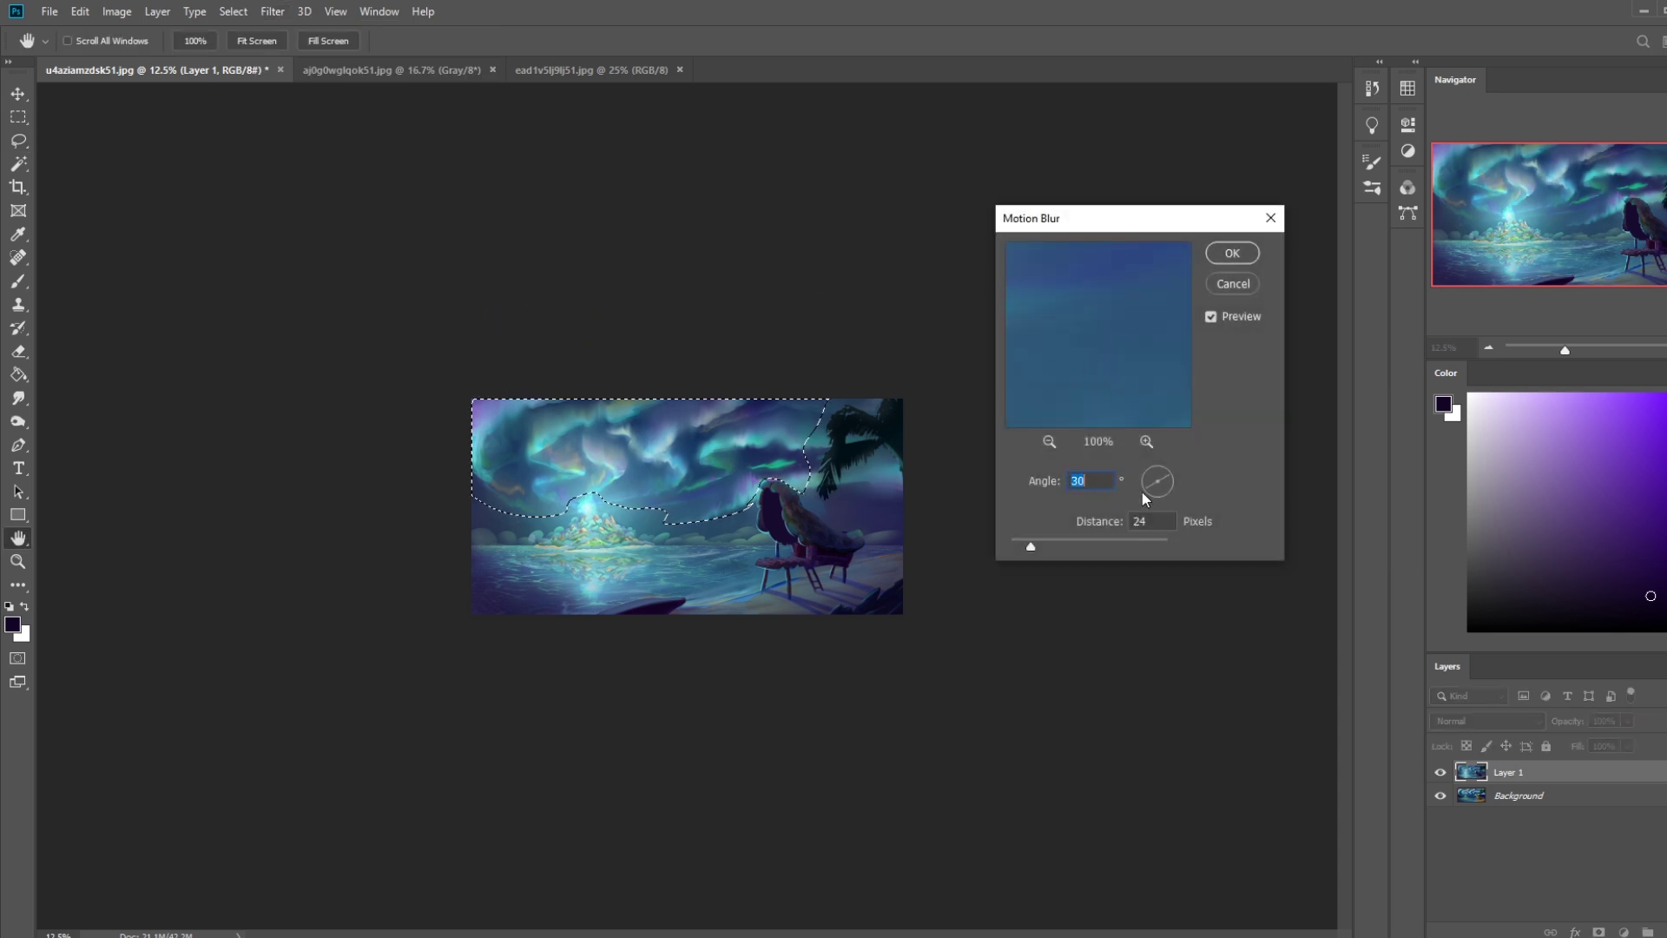
left_click_drag(1160, 477, 1158, 455)
left_click_drag(1029, 545, 1069, 546)
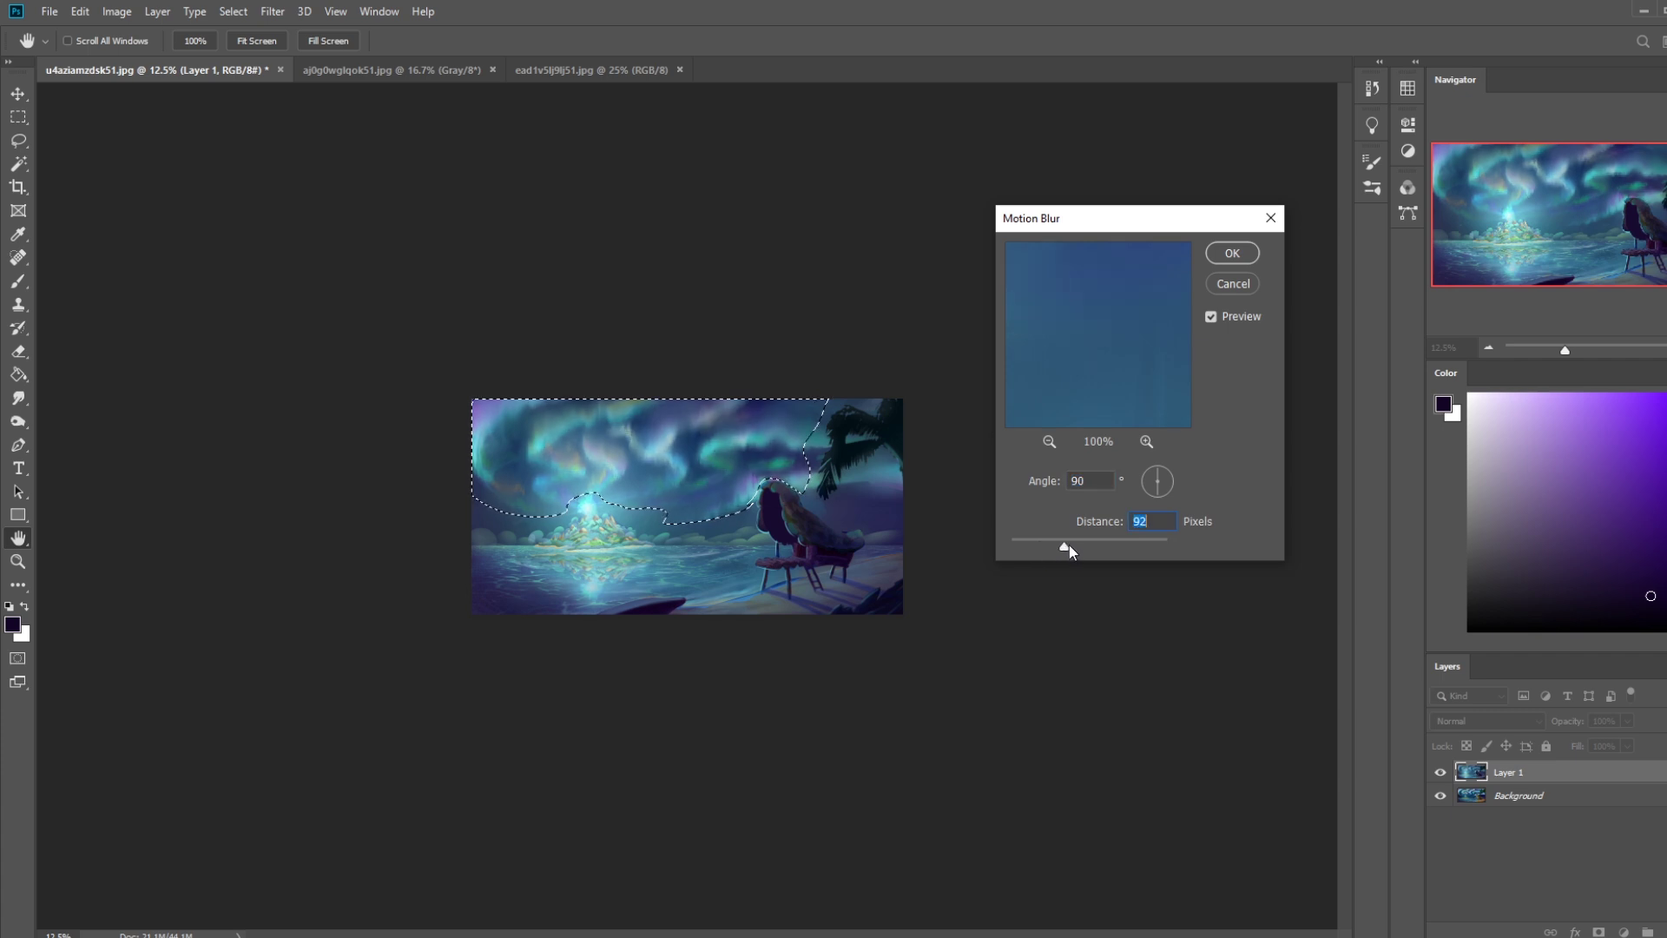
Fine-tune the vertical blur's distance while comparing the preview on and off, and apply the Motion Blur to the selected sky.
key("BackSpace")
left_click(1064, 545)
left_click(848, 354)
left_click_drag(1052, 543, 1063, 545)
left_click(1210, 317)
left_click(1210, 316)
left_click_drag(1064, 546, 1082, 545)
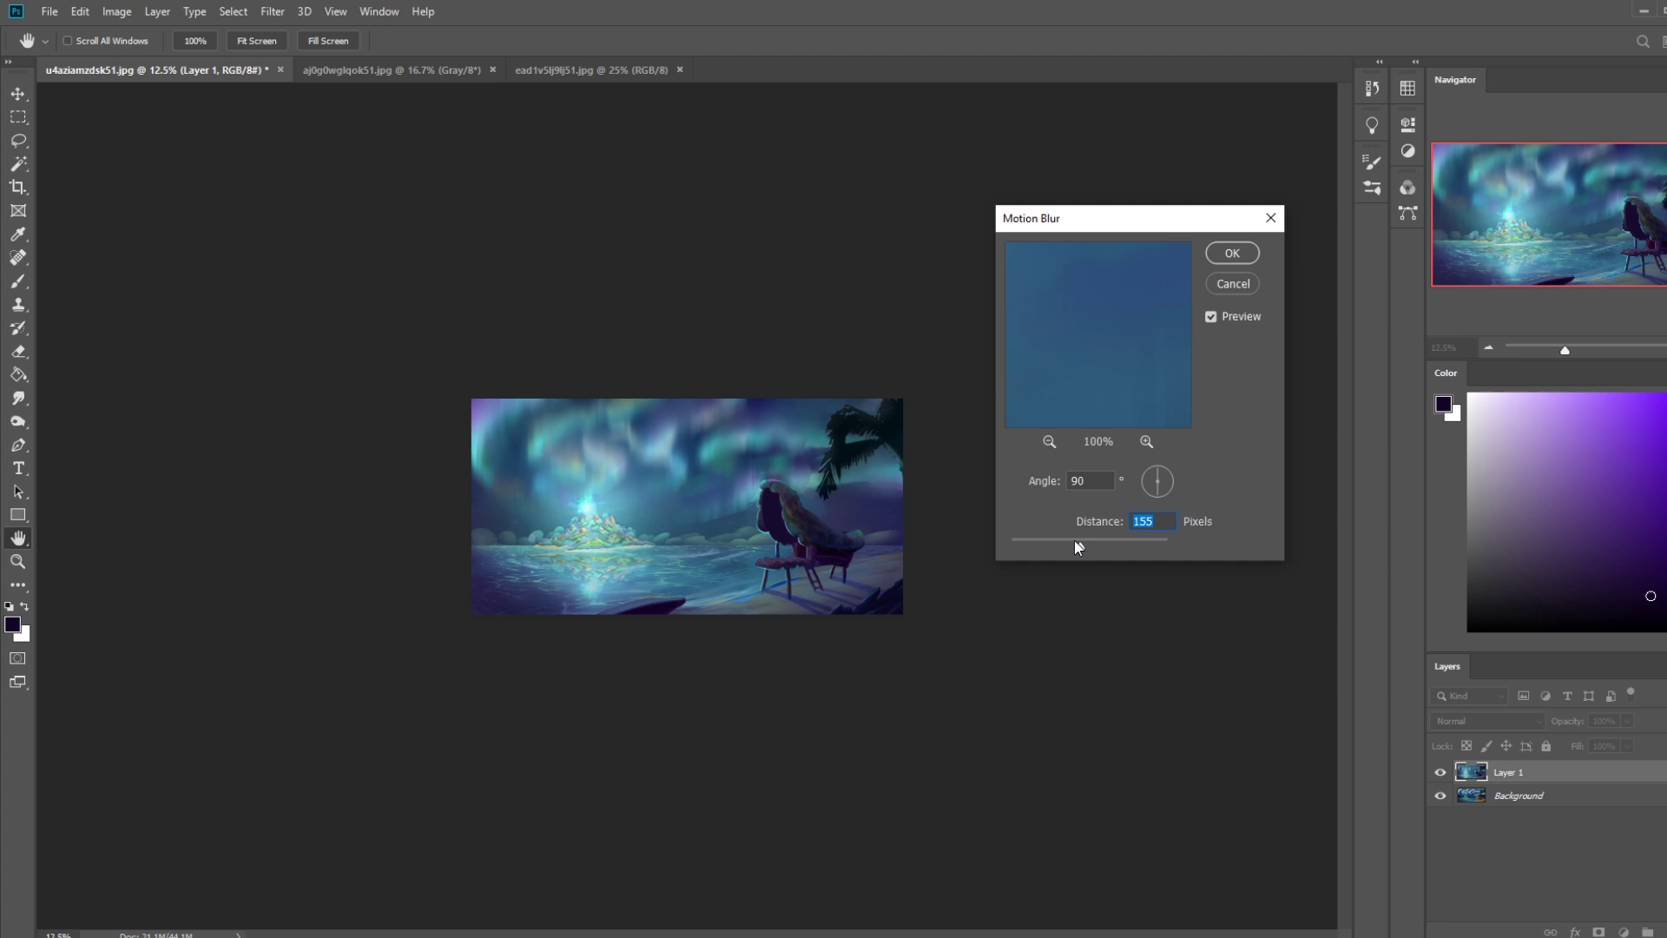
left_click_drag(1076, 541, 1071, 547)
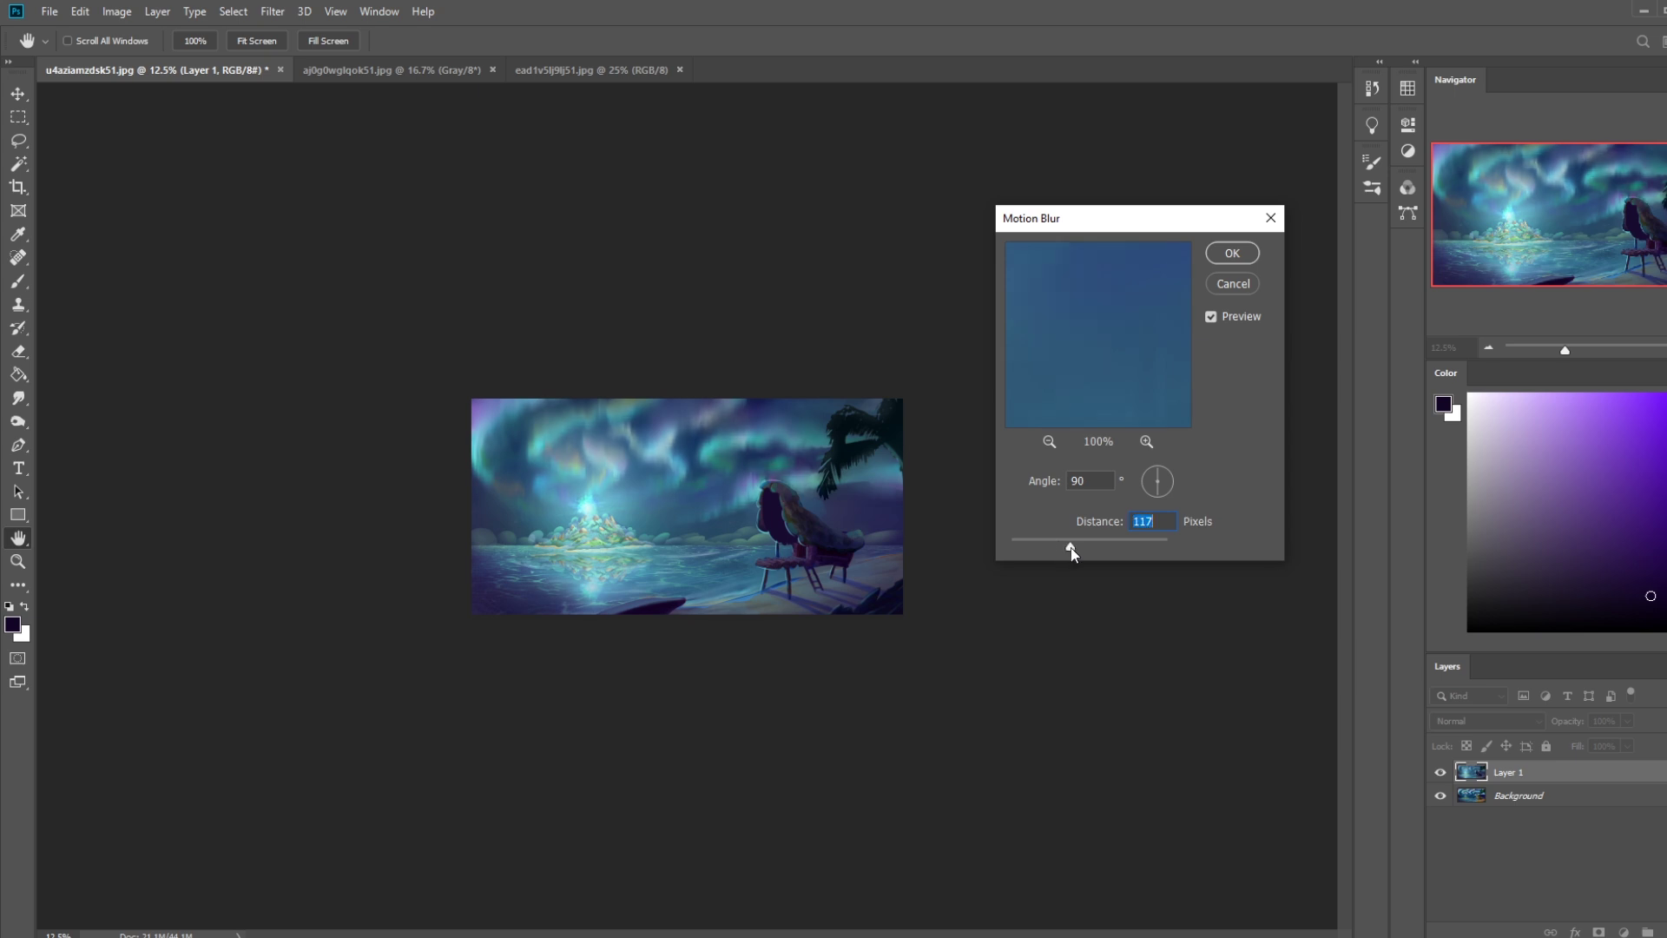
left_click(1211, 318)
left_click(1212, 318)
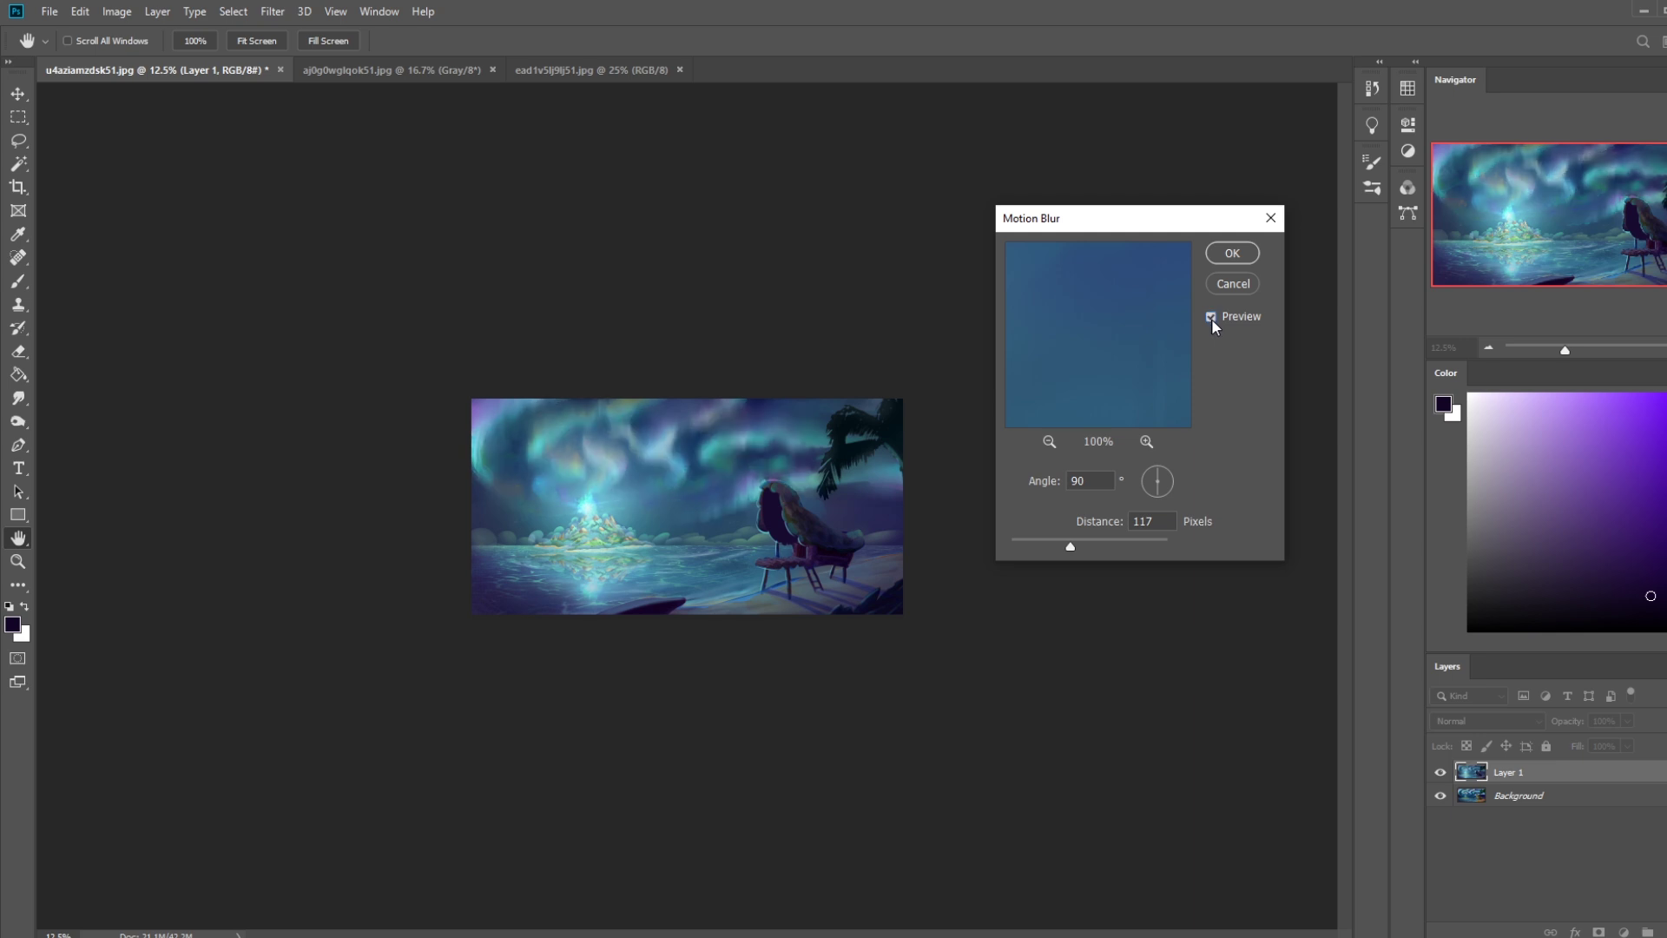
left_click(1233, 254)
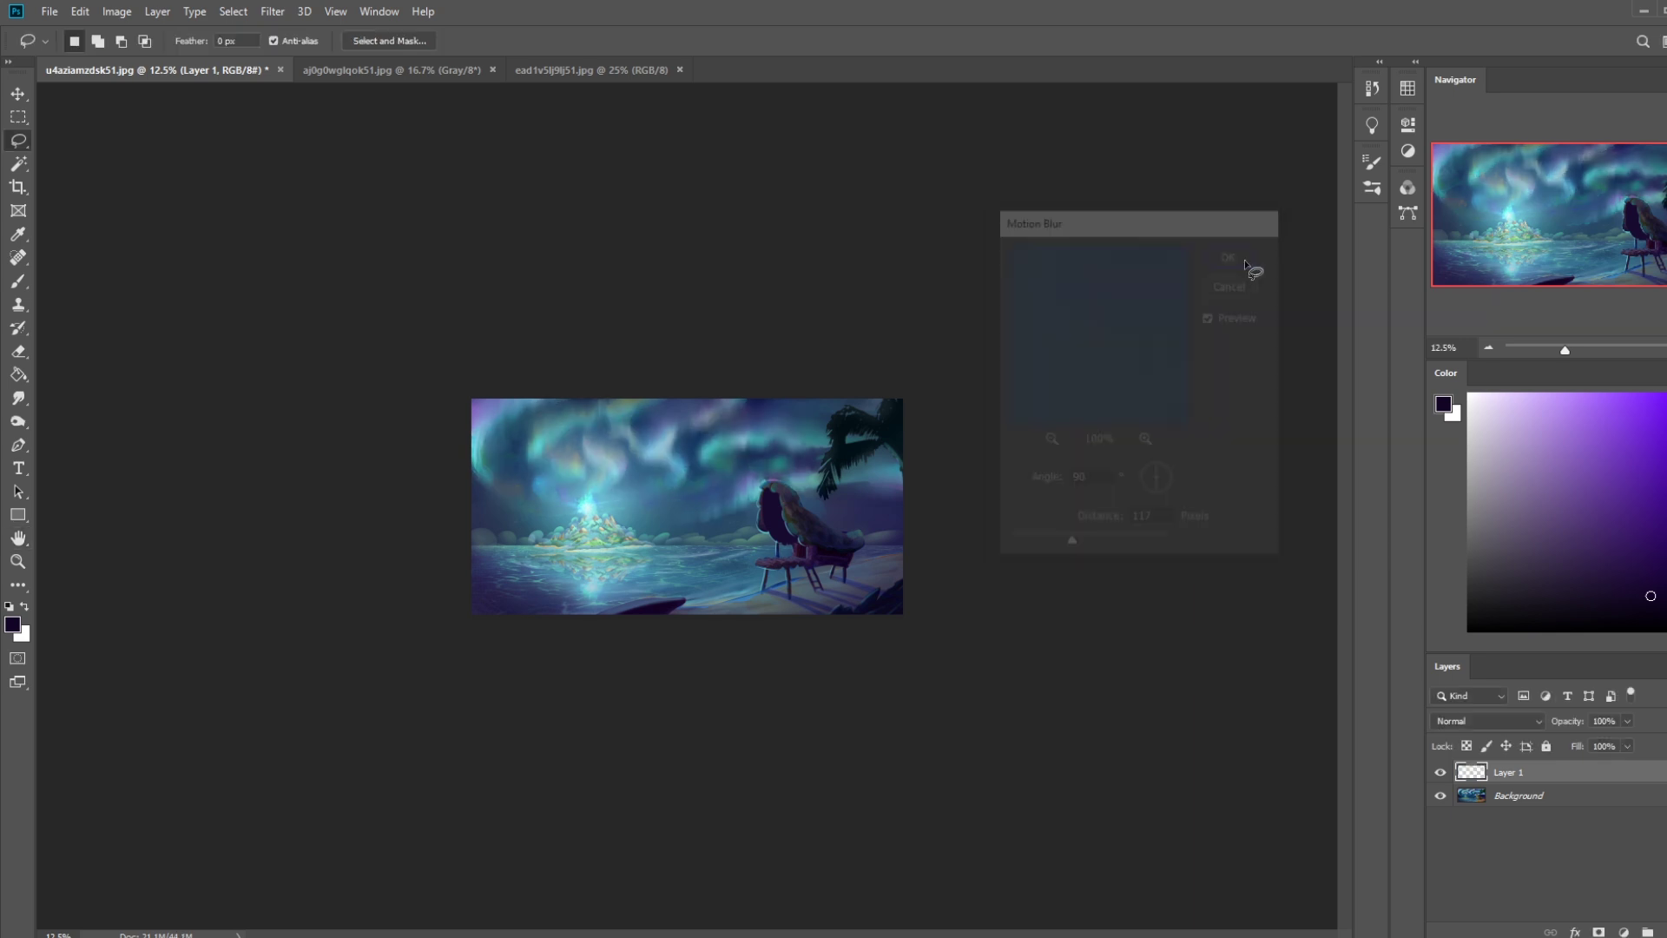
Return to the history state before the sky blur and paste the copied blurred sky in place as a separate layer.
left_click(1369, 94)
left_click(1237, 361)
key("ctrl+shift+v")
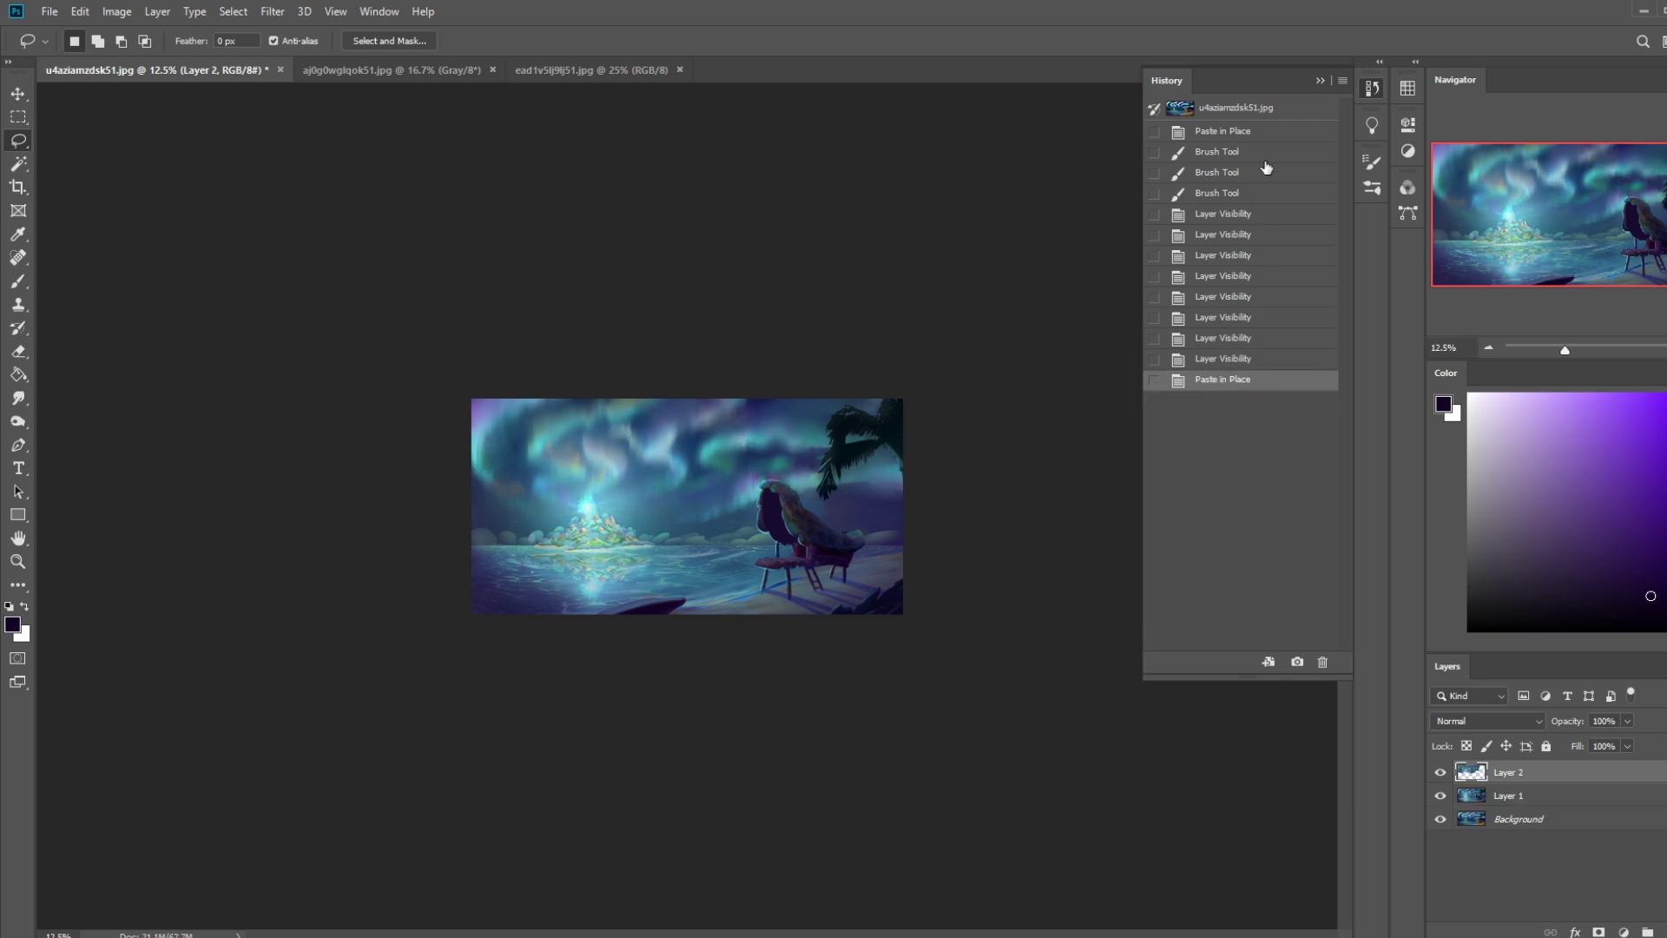
left_click(1320, 80)
Erase parts of the blurred sky layer with the eraser reduced from 1100 px to 250 px, checking against the unblurred aurora.
key("e")
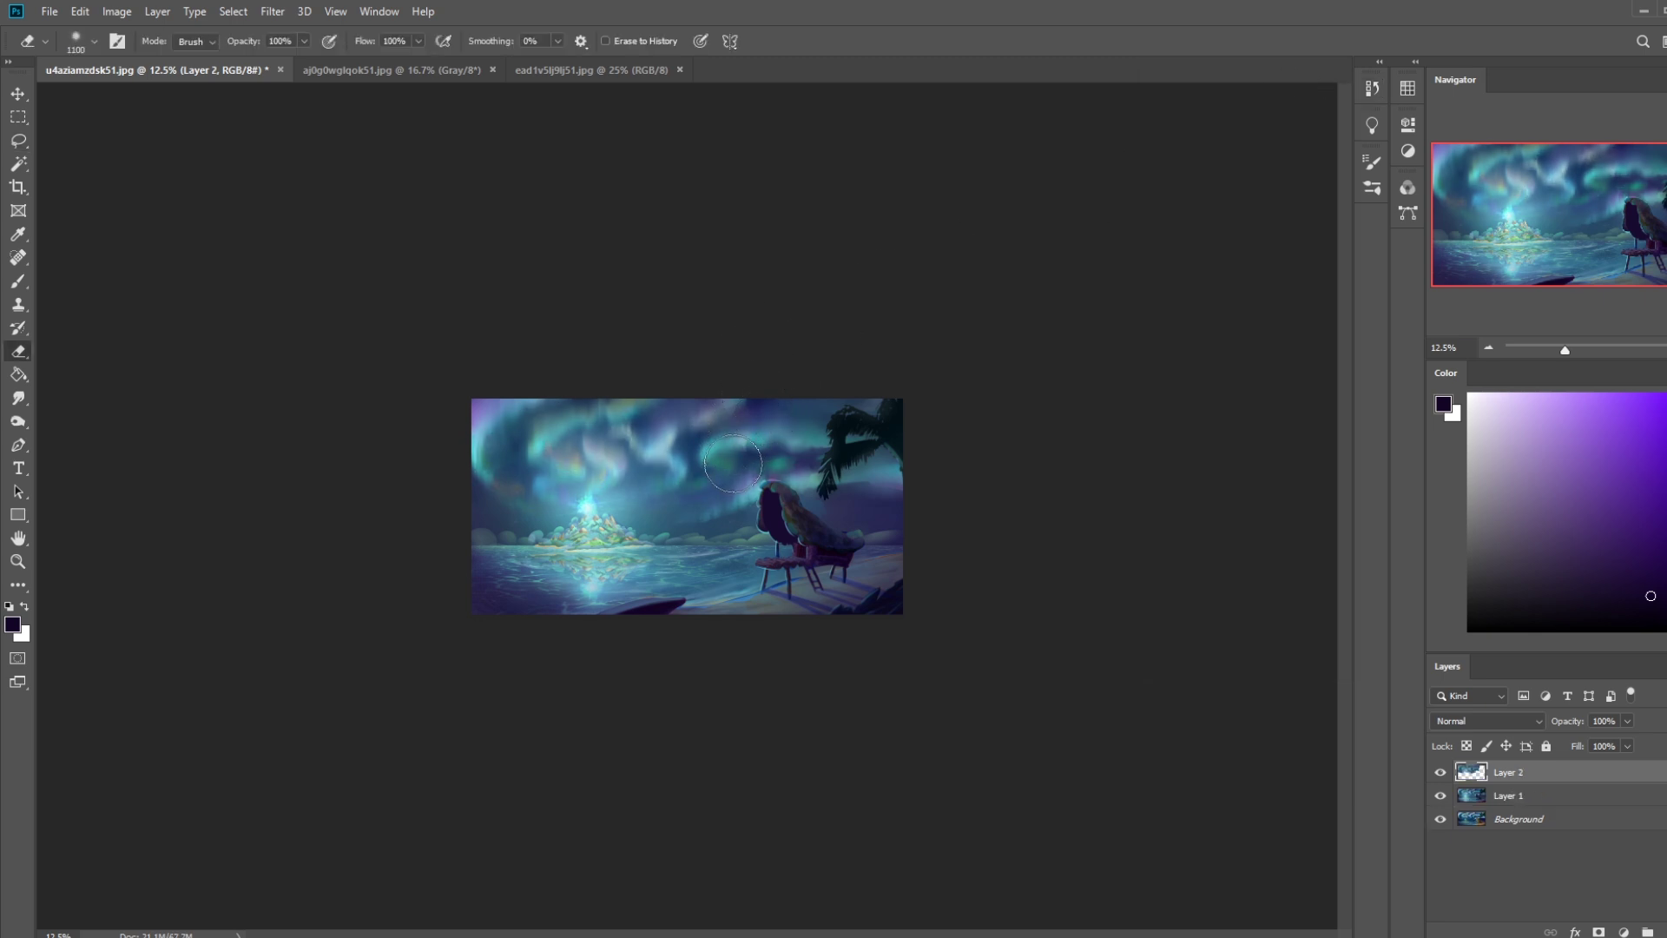
key("bracketleft")
key("bracketleft")
key("bracketright")
key("bracketright")
key("bracketright")
key("bracketright")
left_click(1440, 772)
key("bracketleft")
key("bracketleft")
key("bracketleft")
key("bracketleft")
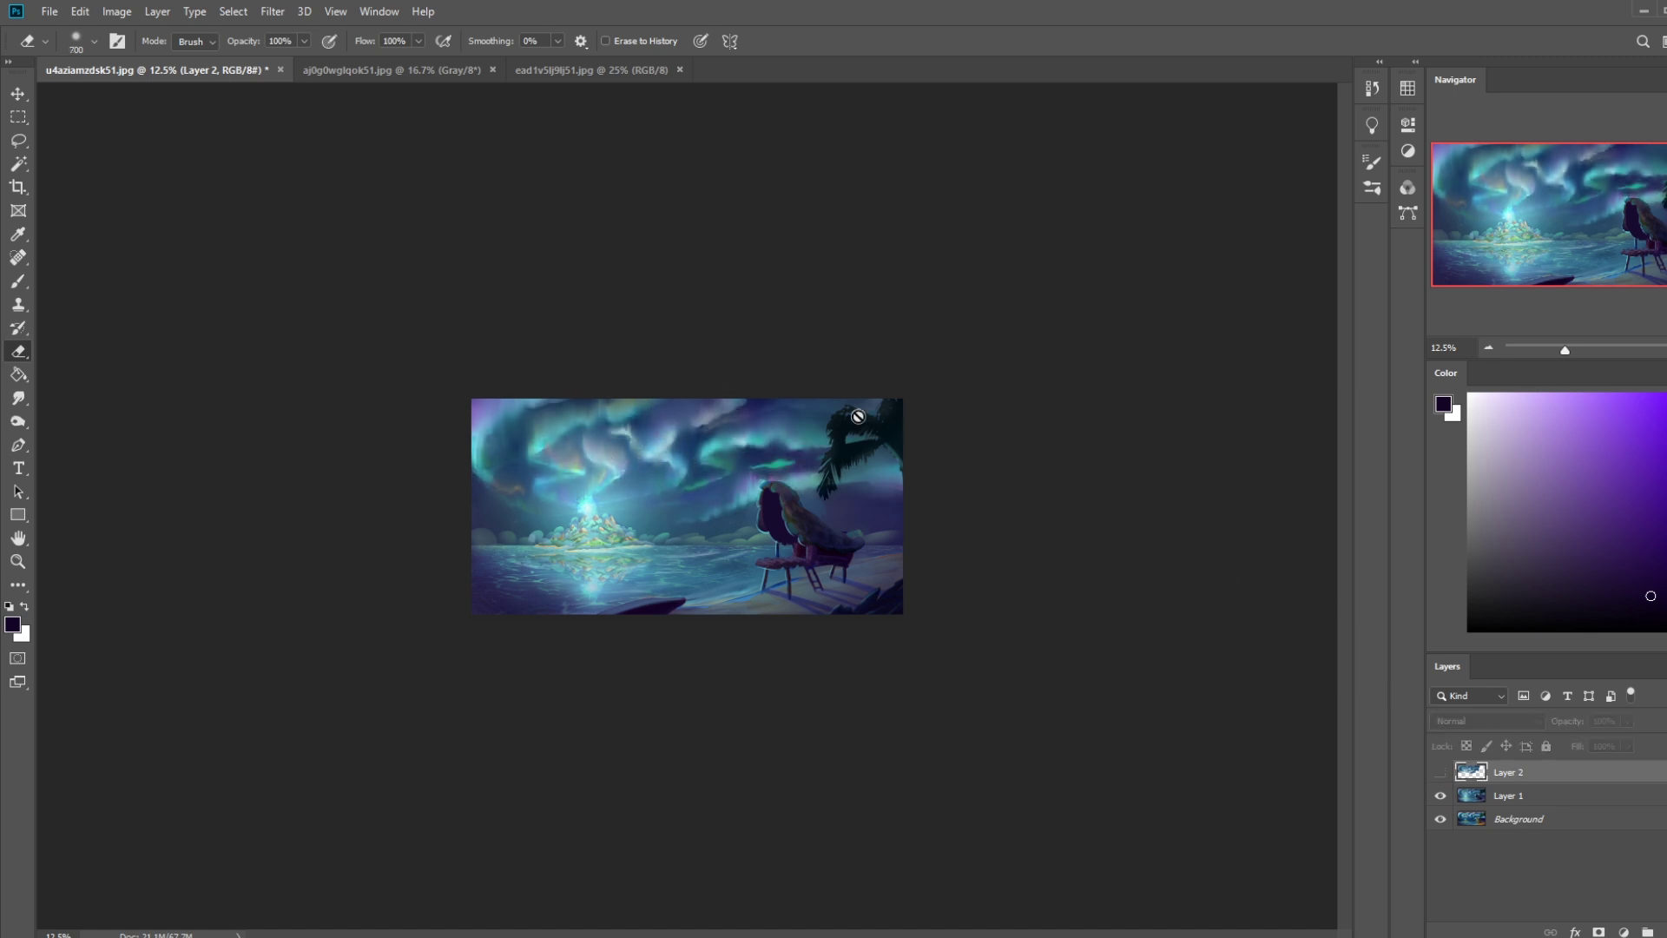
left_click(1442, 773)
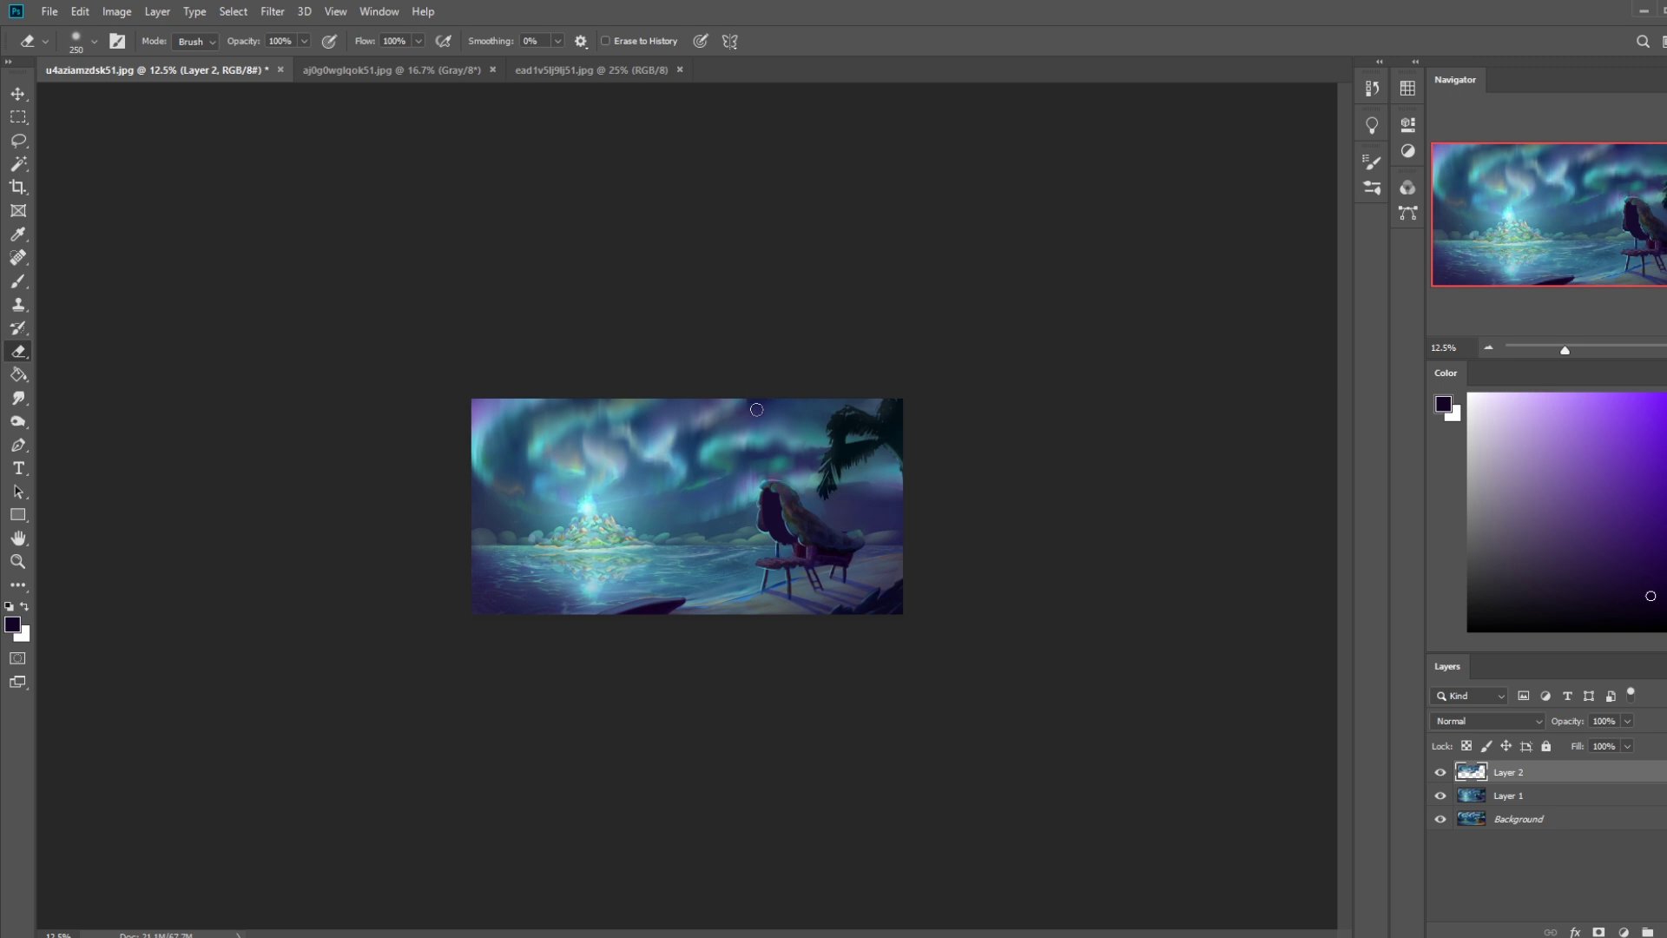
key("bracketright")
key("bracketleft")
key("bracketleft")
key("bracketleft")
key("bracketleft")
Compare the painting with and without the blurred sky layer.
left_click(1440, 772)
left_click(1440, 772)
left_click(1440, 774)
left_click(1441, 774)
left_click(1440, 776)
left_click(1440, 776)
left_click(1440, 773)
left_click(1441, 773)
Reduce the blurred sky layer's fill to 91% and compare the repainted version with the original painting.
left_click(1628, 745)
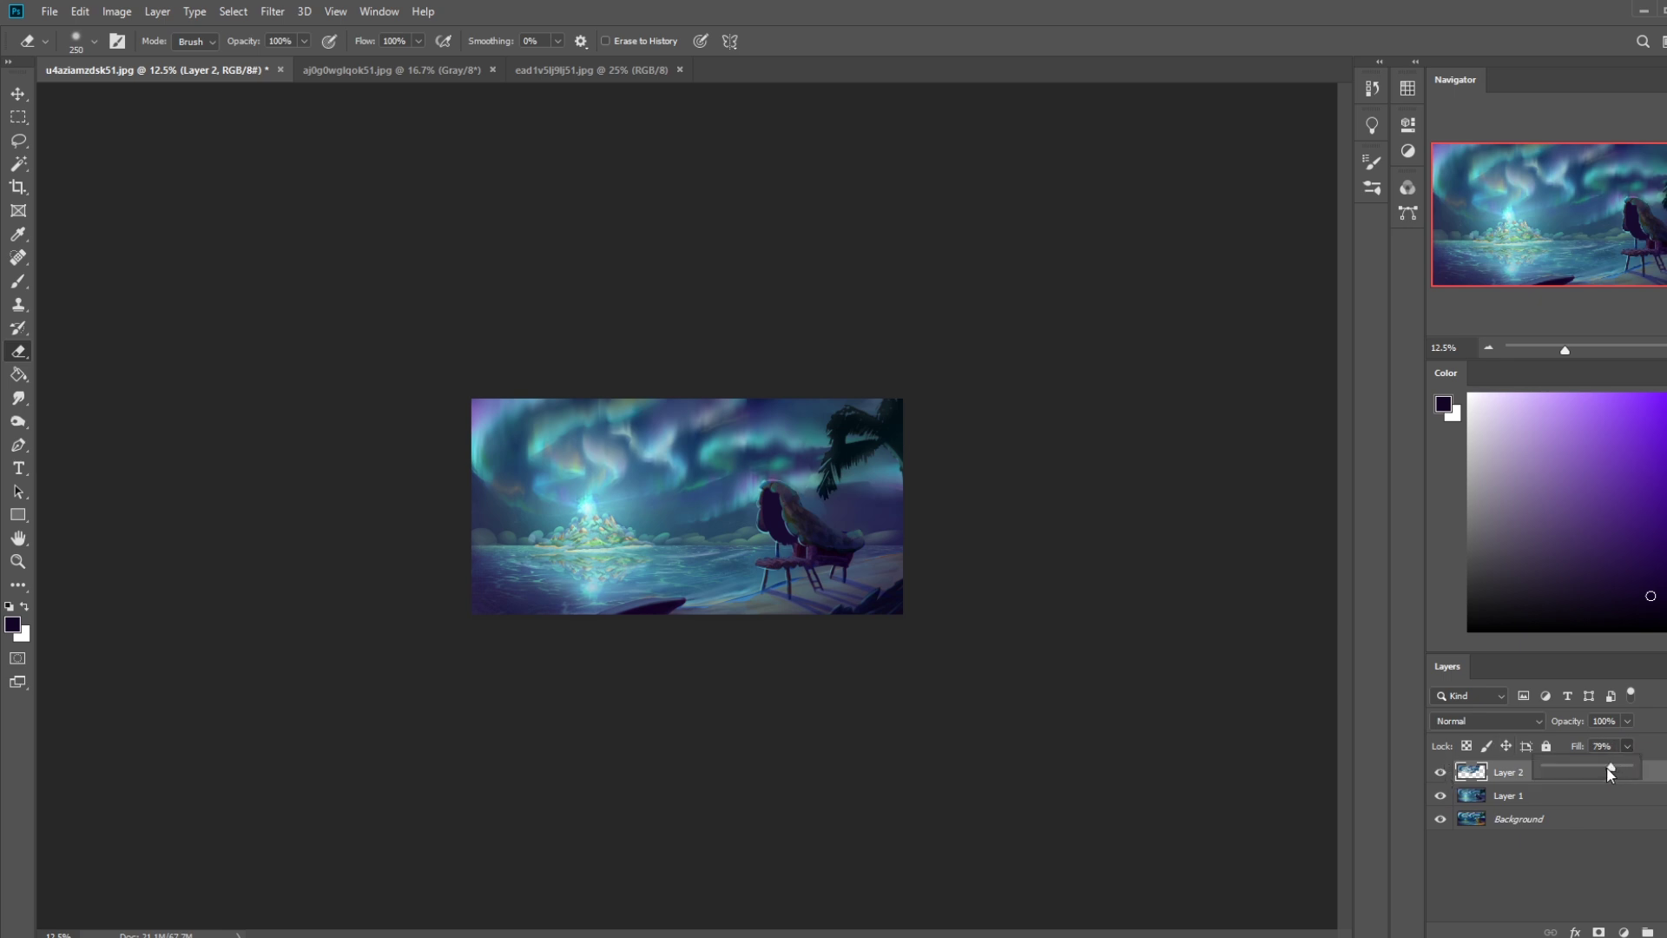
left_click_drag(1619, 765, 1624, 766)
left_click(1440, 773)
left_click(1440, 773)
left_click(1440, 774)
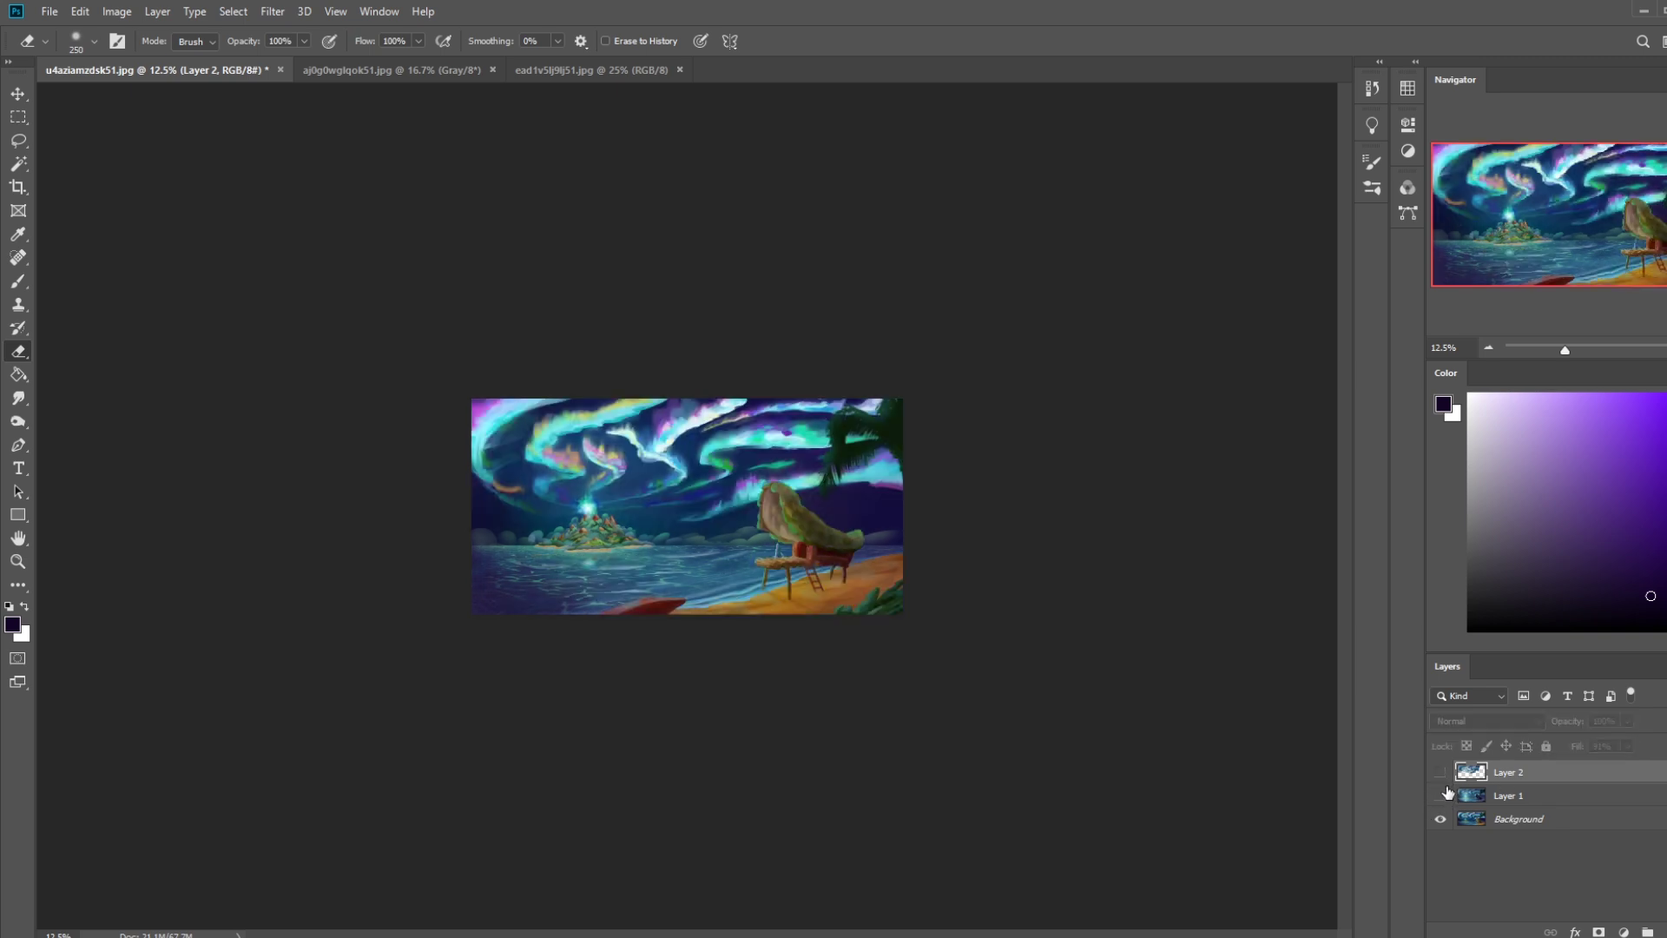
left_click(1441, 773)
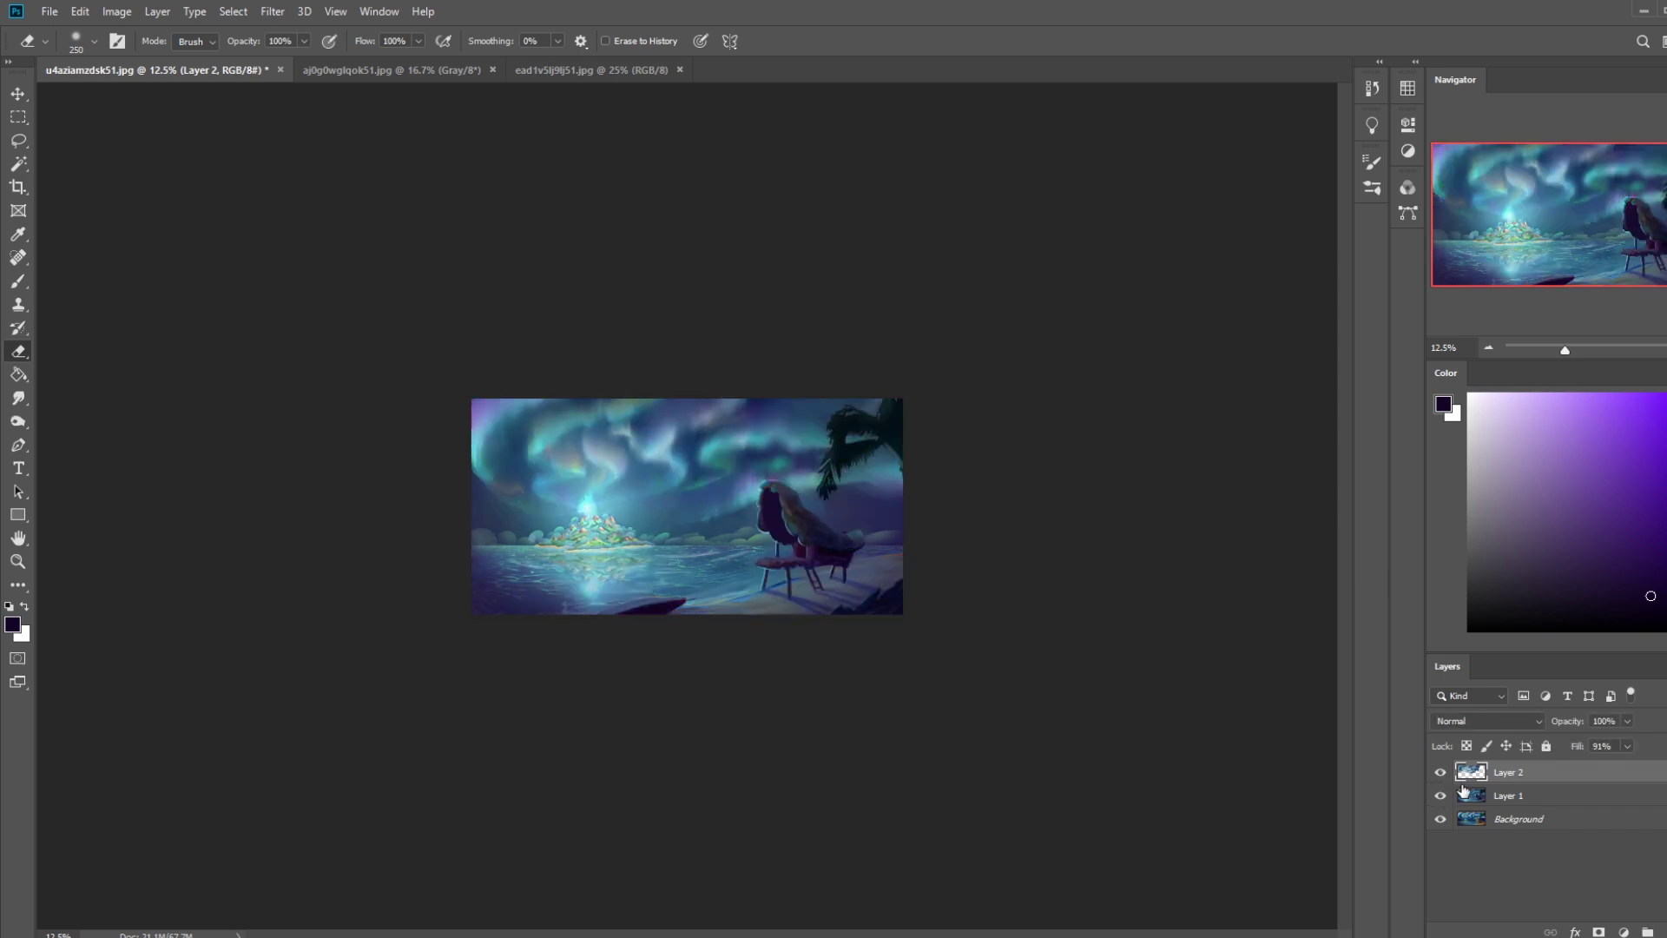
Merge the blurred sky layer down into the paintover layer.
right_click(1521, 788)
left_click(1529, 772)
right_click(1541, 778)
left_click(1528, 560)
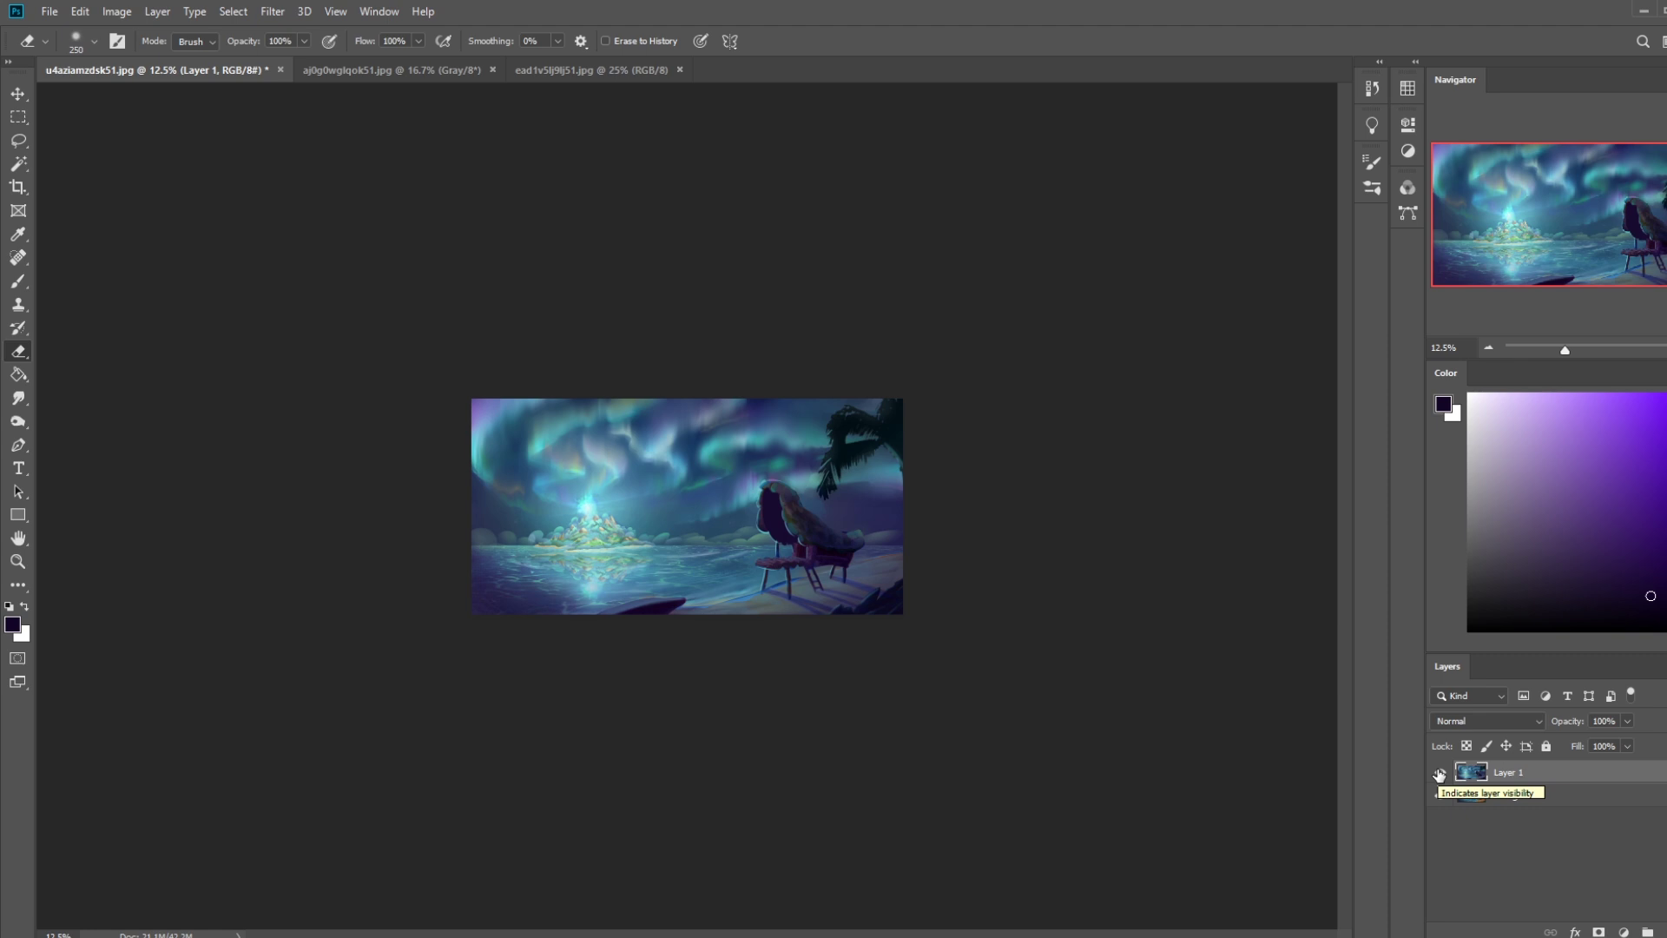
Try Hue/Saturation color moods on the merged paintover, previewing hue shifts such as -180, +45, +10 and -16, and discard the adjustment.
key("ctrl+u")
left_click_drag(1355, 428, 1349, 431)
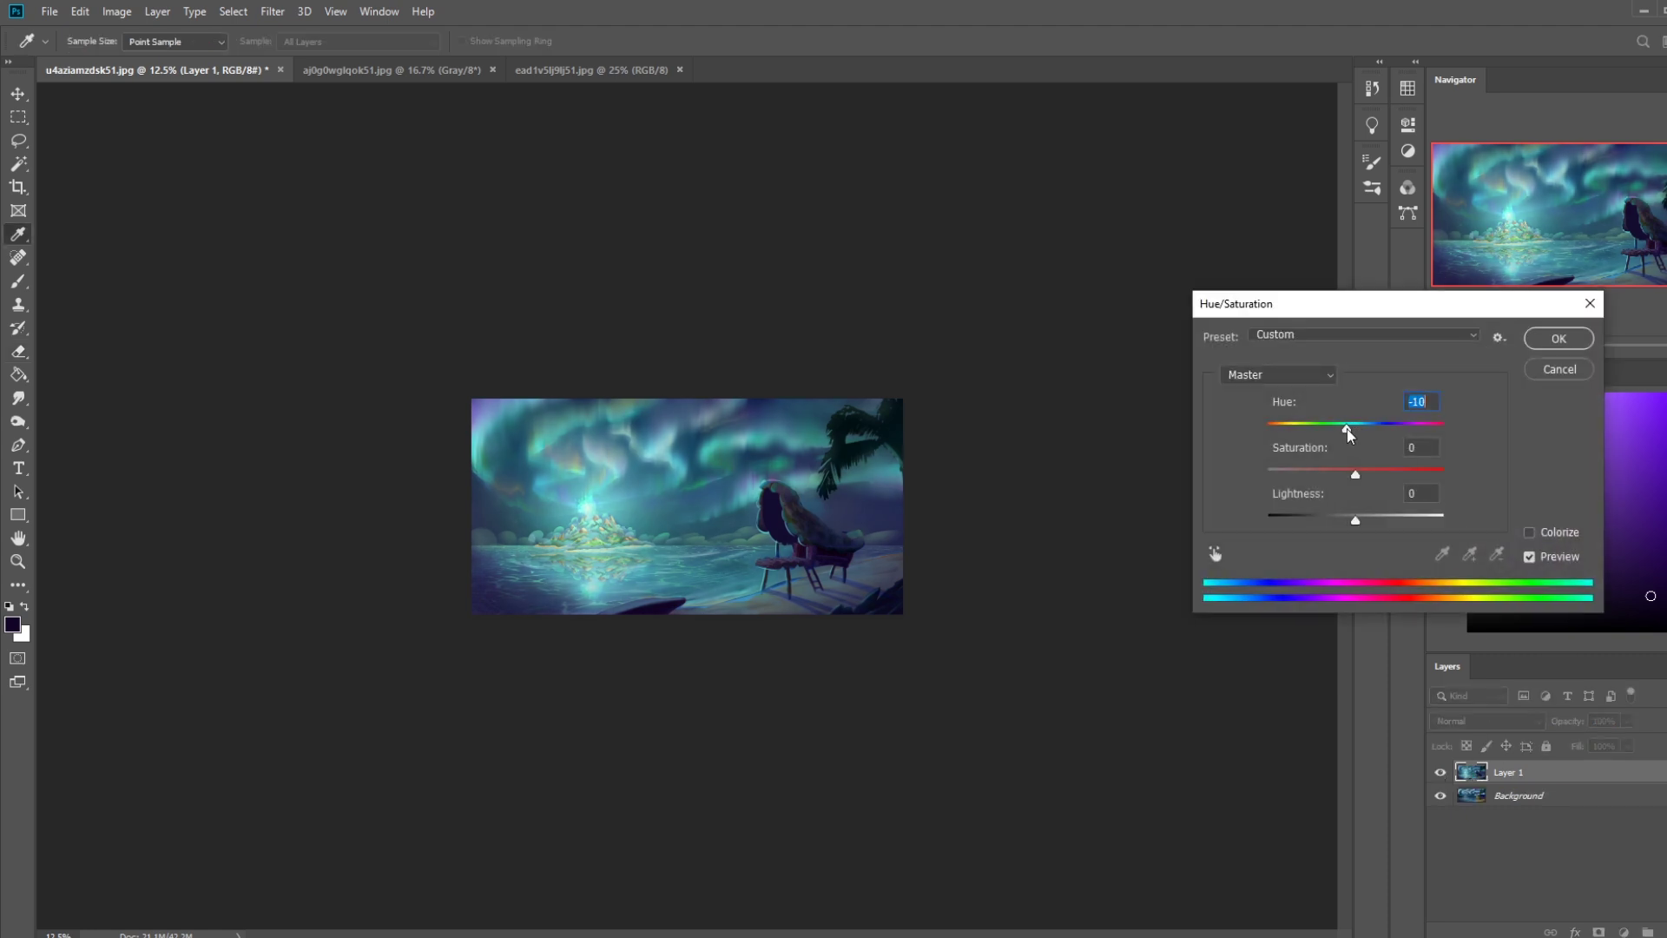
left_click_drag(1348, 431, 1264, 426)
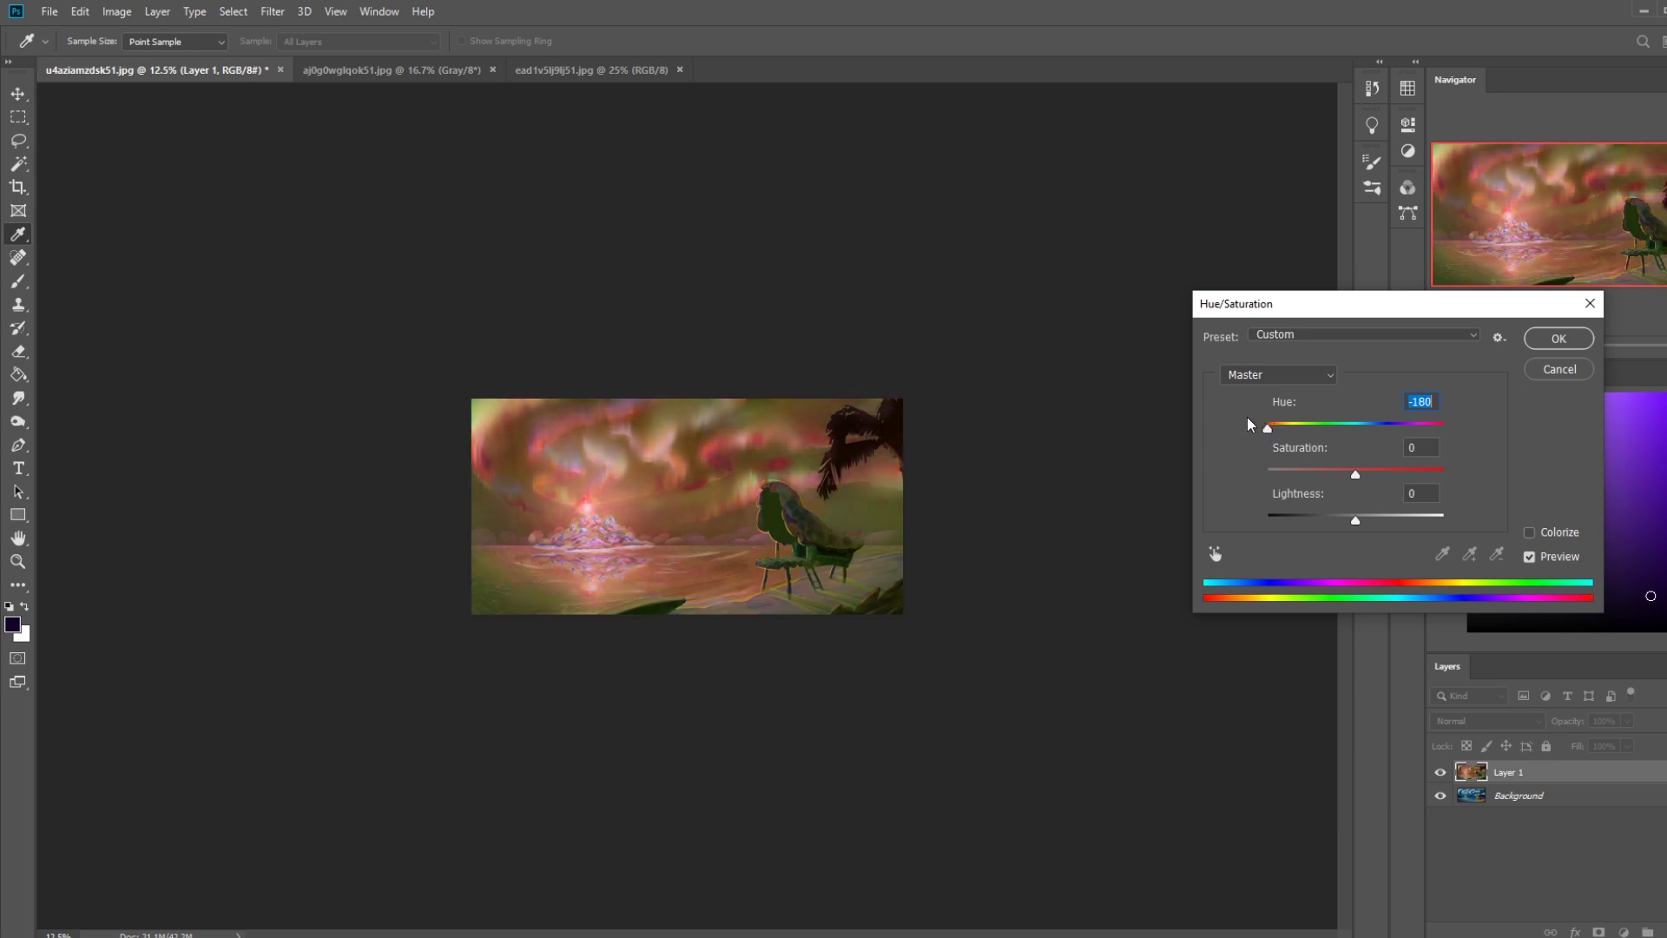
left_click_drag(1250, 424, 1400, 446)
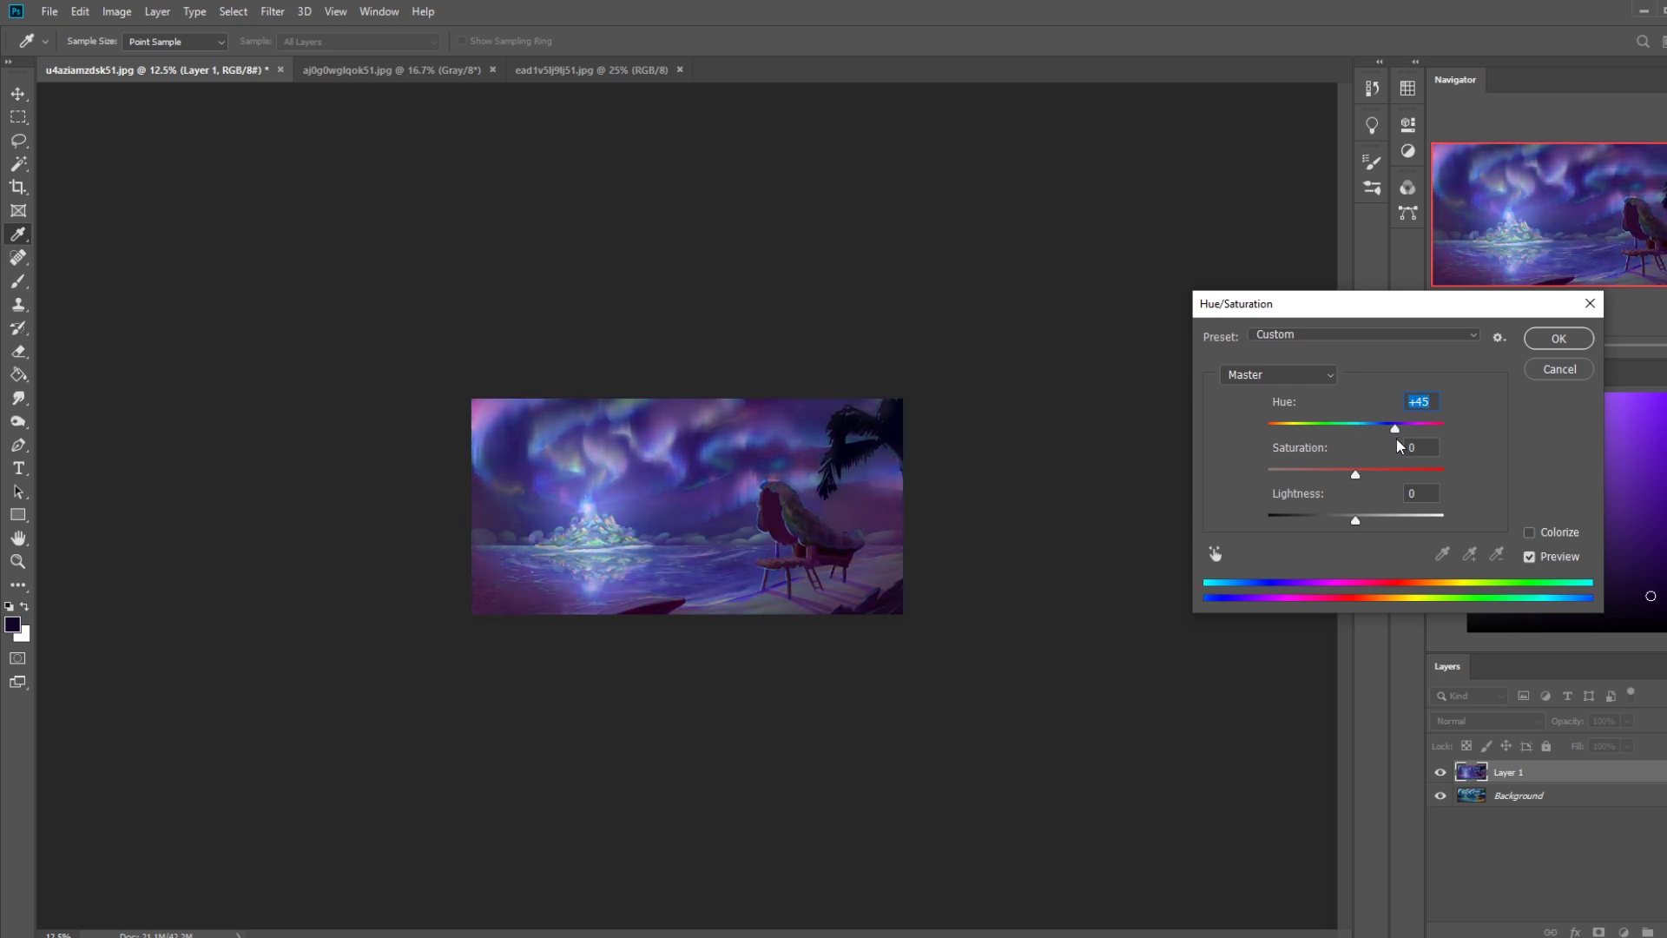
mouse_move(1394, 430)
left_mouse_down()
mouse_move(1449, 429)
mouse_move(1352, 433)
mouse_move(1369, 436)
left_mouse_up()
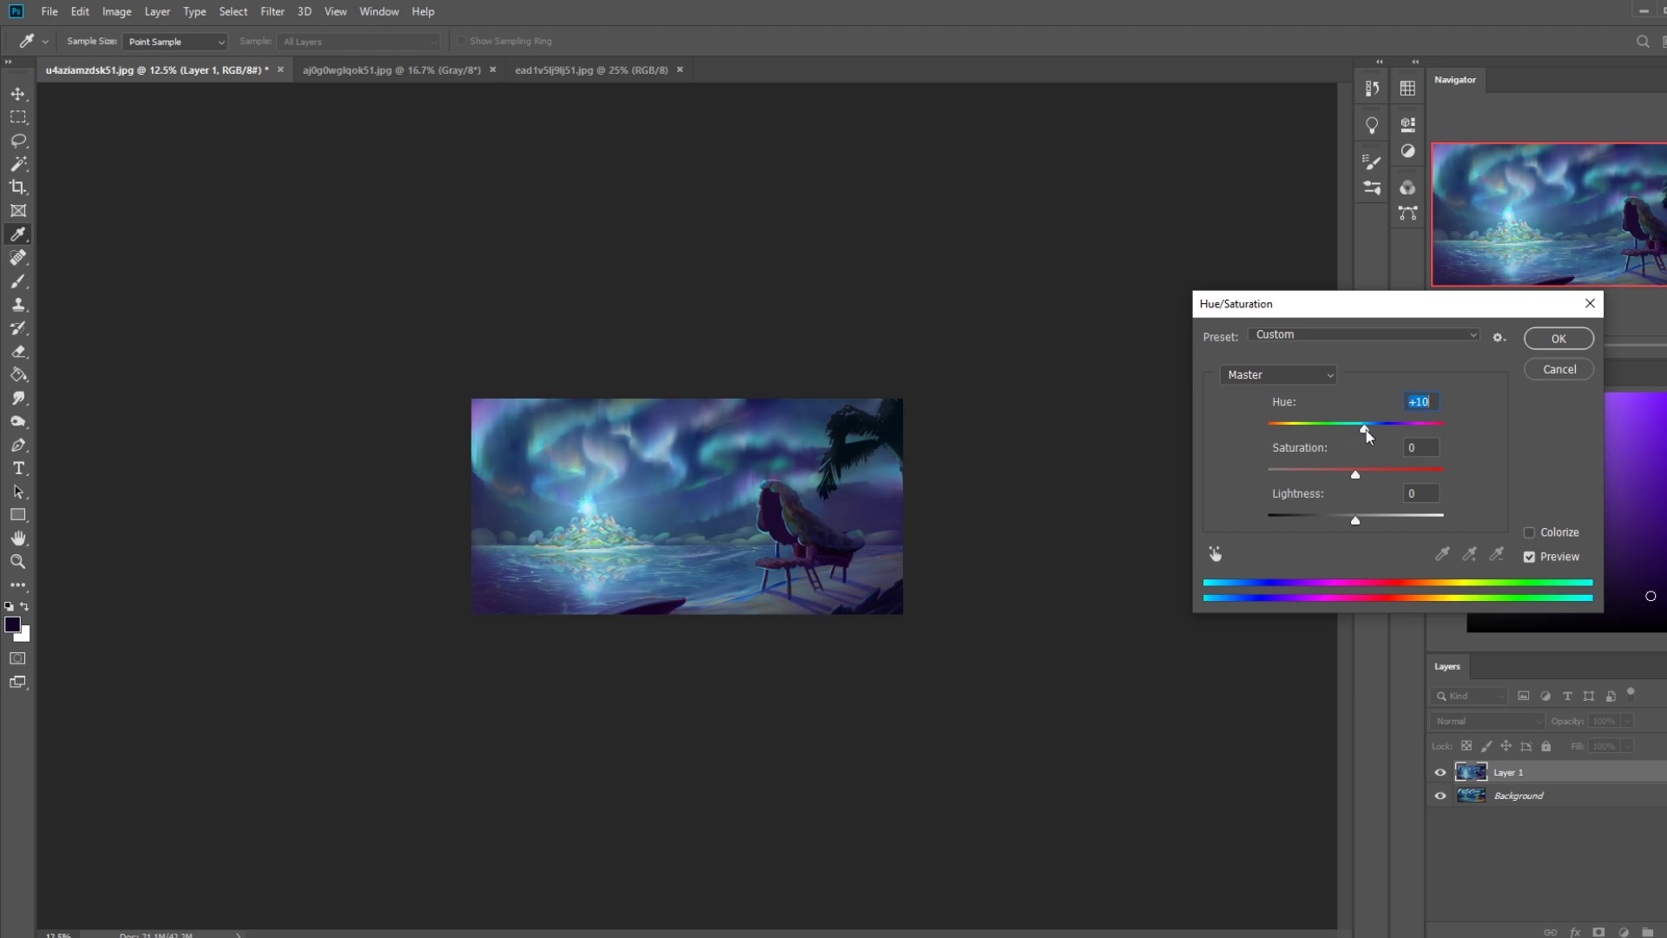
left_click_drag(1368, 436, 1325, 437)
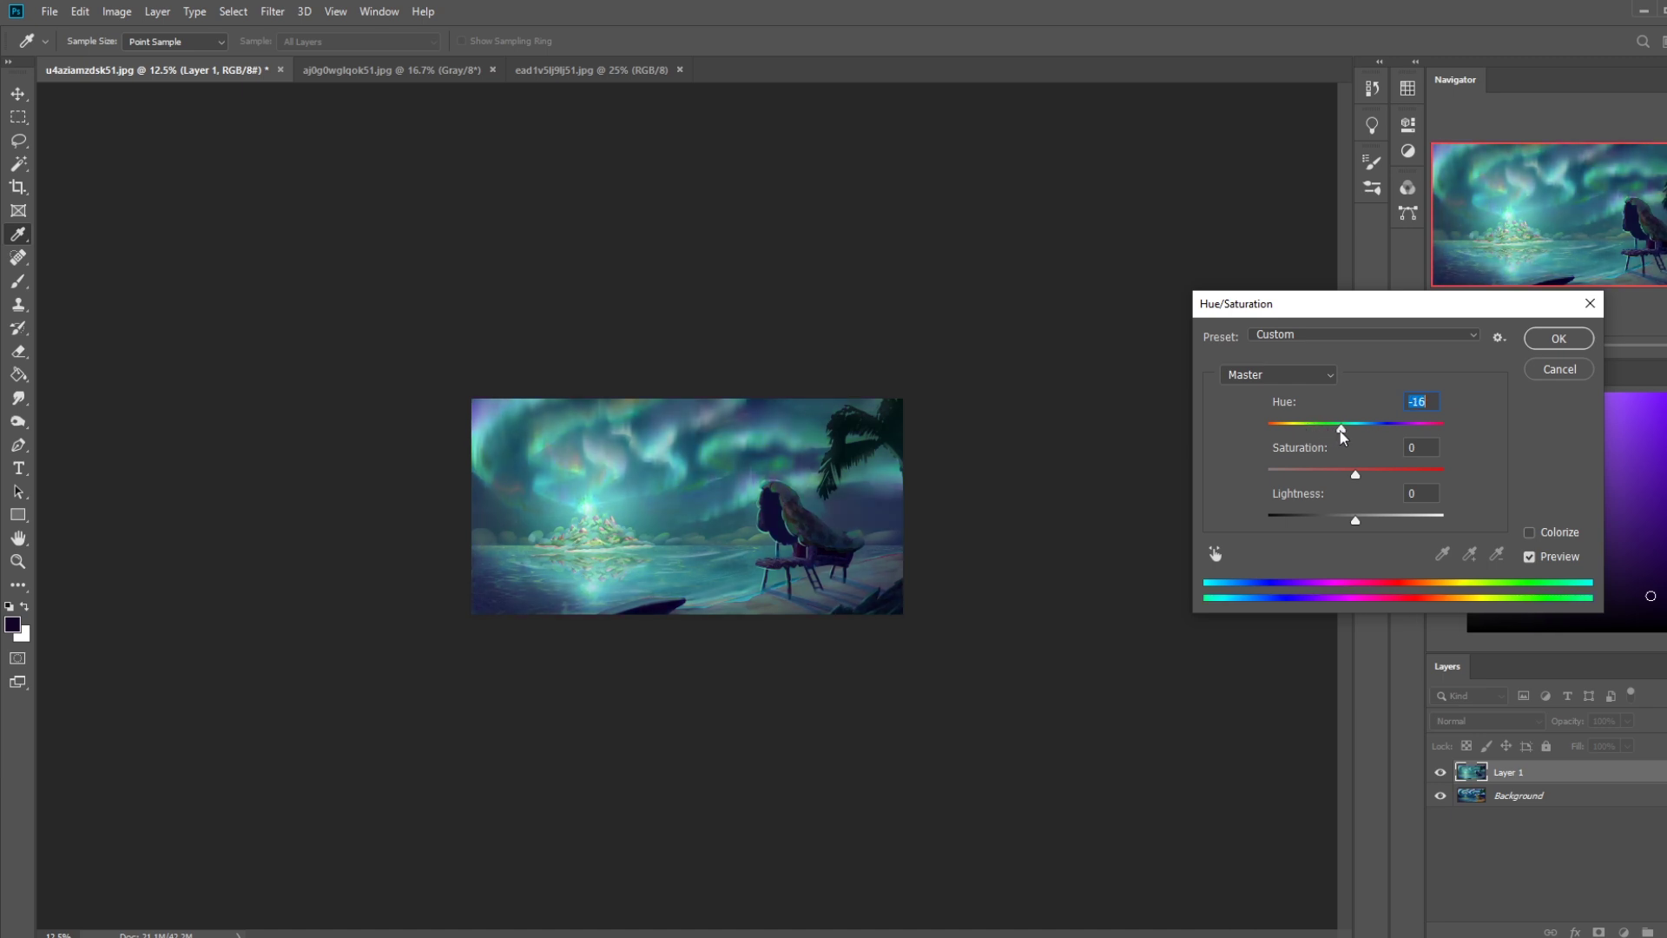
type("0")
left_click_drag(1349, 438, 1288, 429)
mouse_move(1367, 475)
left_mouse_down()
mouse_move(1351, 475)
mouse_move(1373, 527)
mouse_move(1357, 525)
mouse_move(1381, 521)
left_mouse_up()
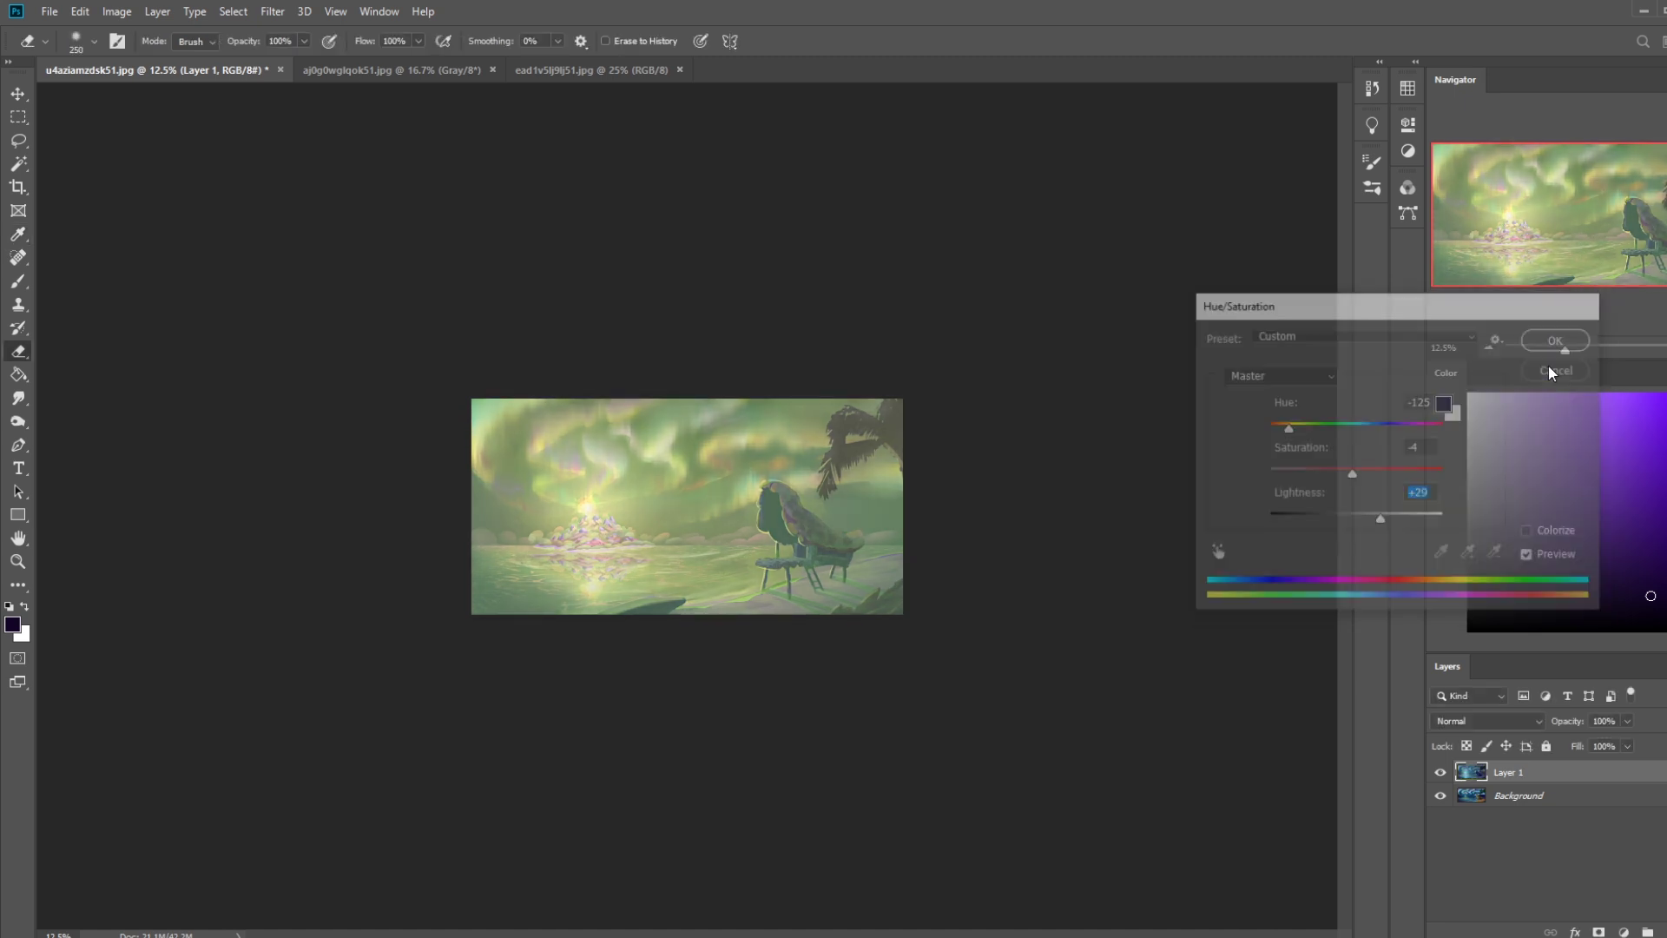
Preview a +26 hue shift on the merged paintover and cancel it.
key("ctrl+u")
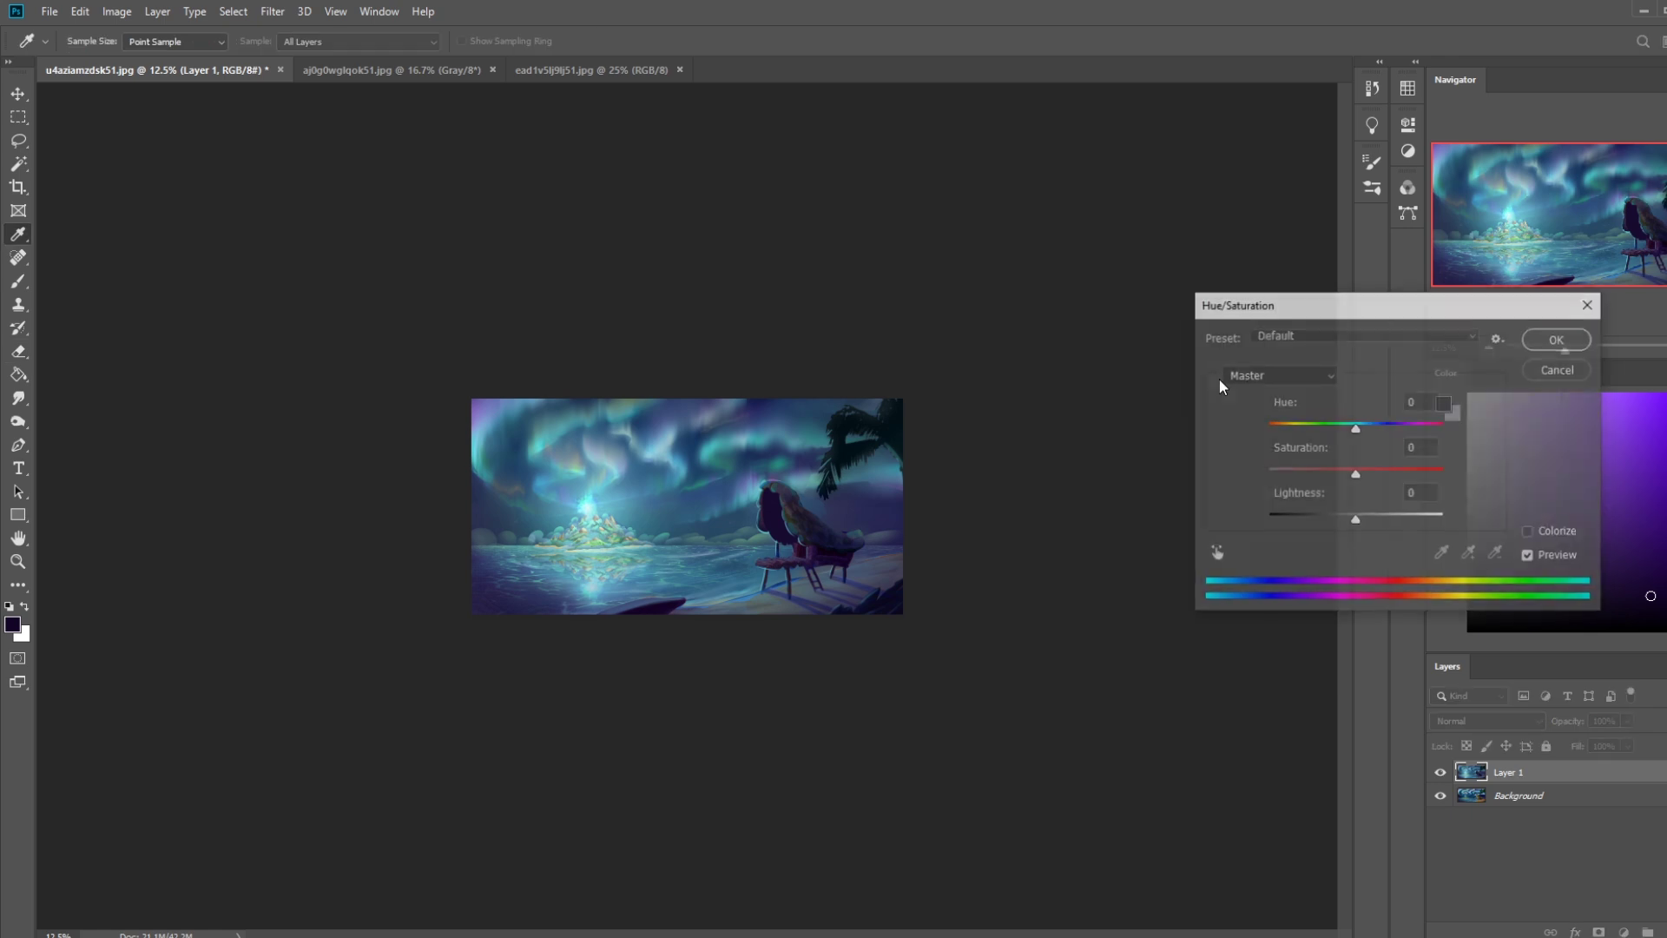
left_click_drag(1355, 428, 1381, 441)
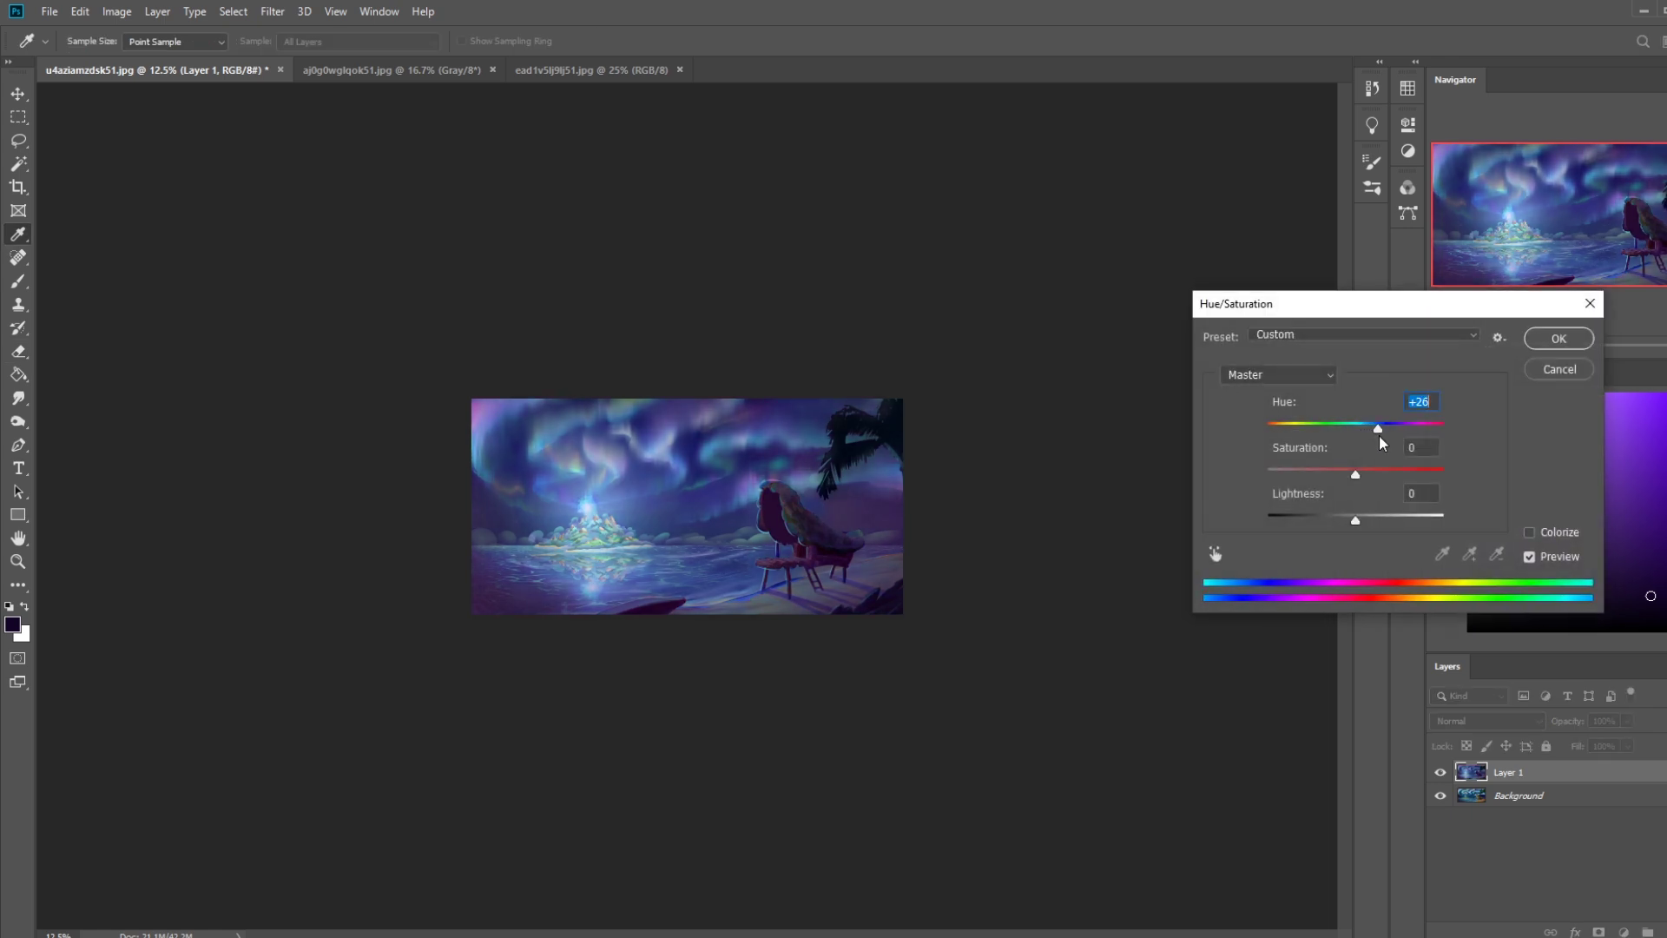
left_click(1559, 369)
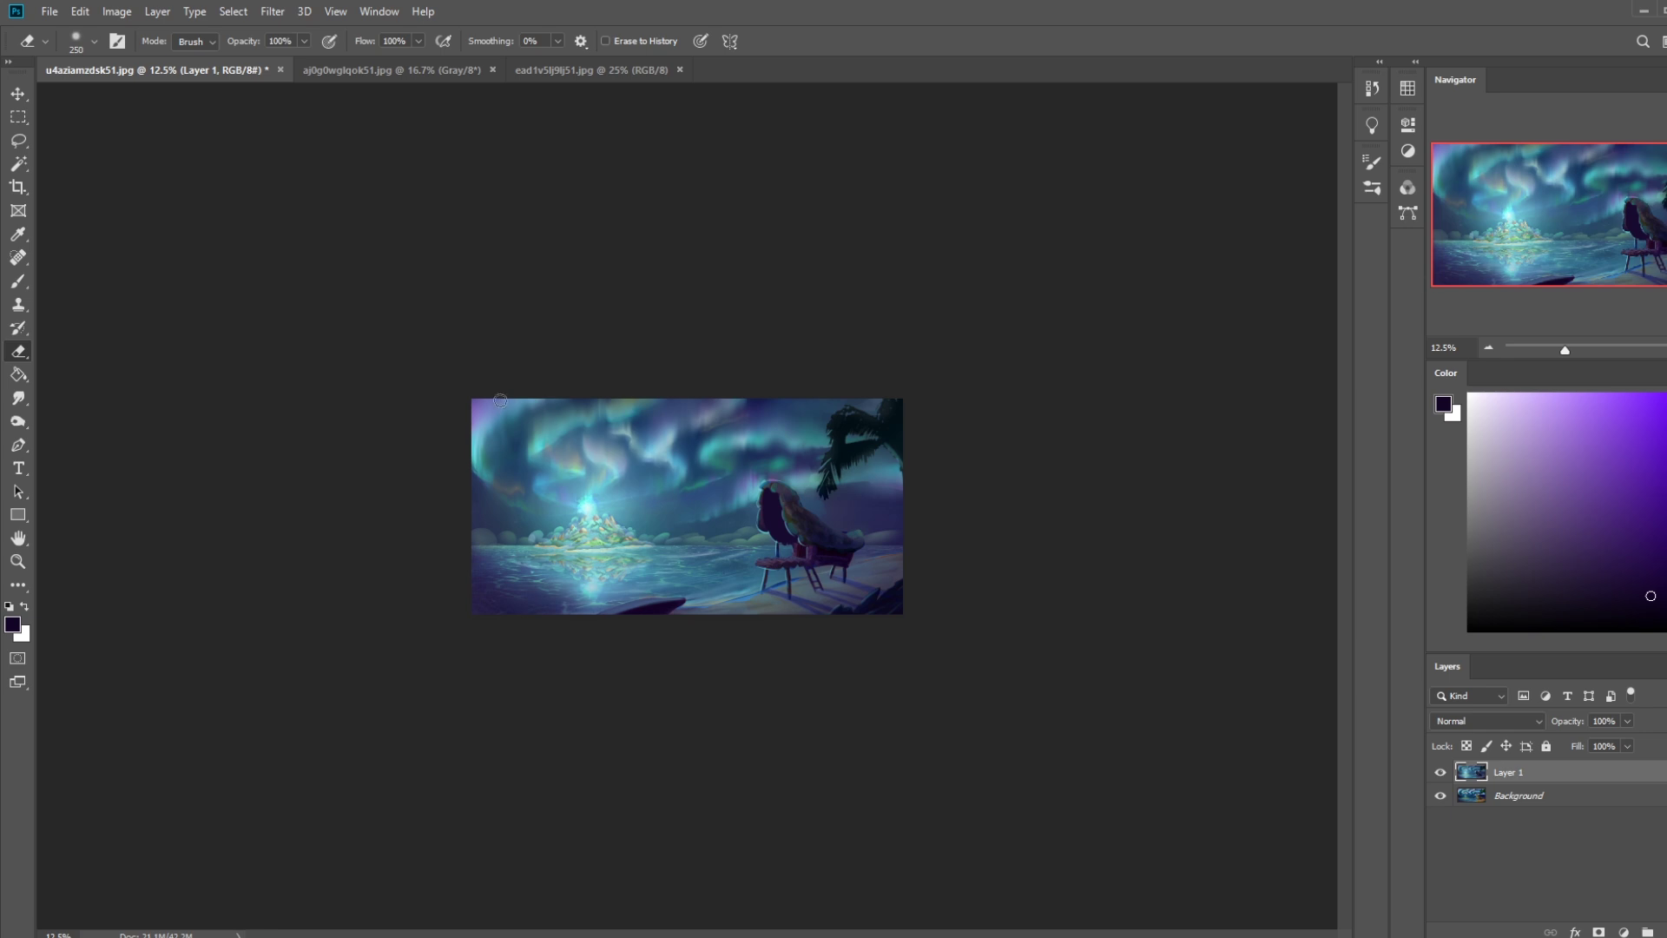
Switch to the grayscale girl portrait aj0g0wglqok51.jpg and get the Smudge tool ready at 3% strength.
left_click(387, 71)
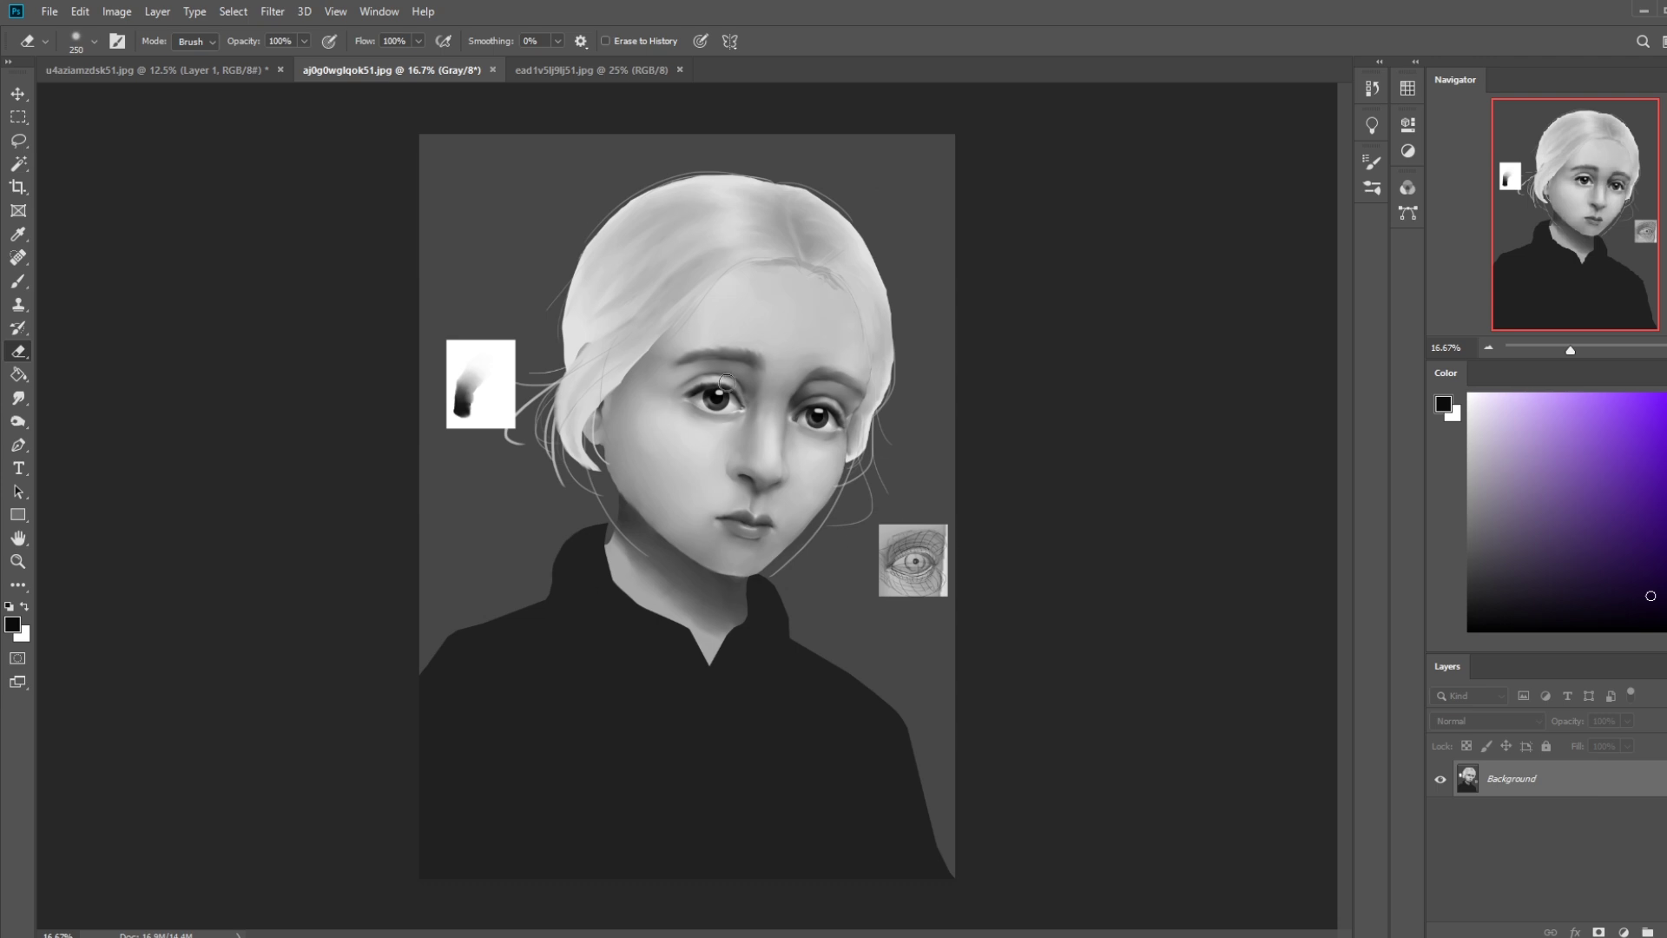
key("b")
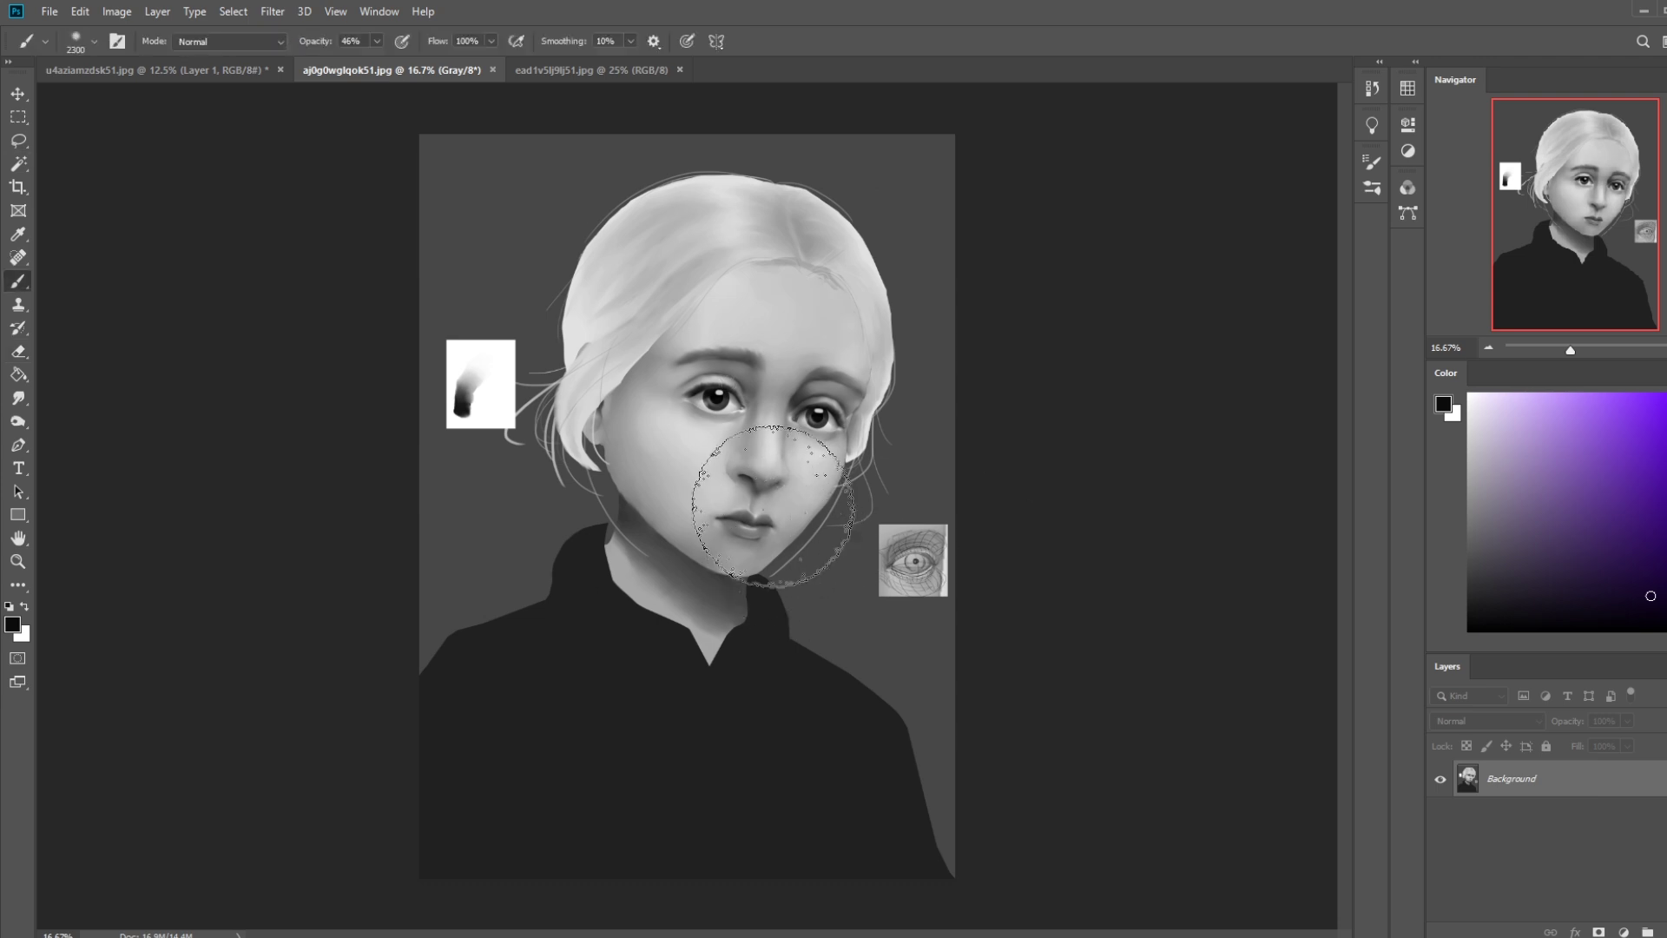
right_click(799, 398)
left_click(1004, 224)
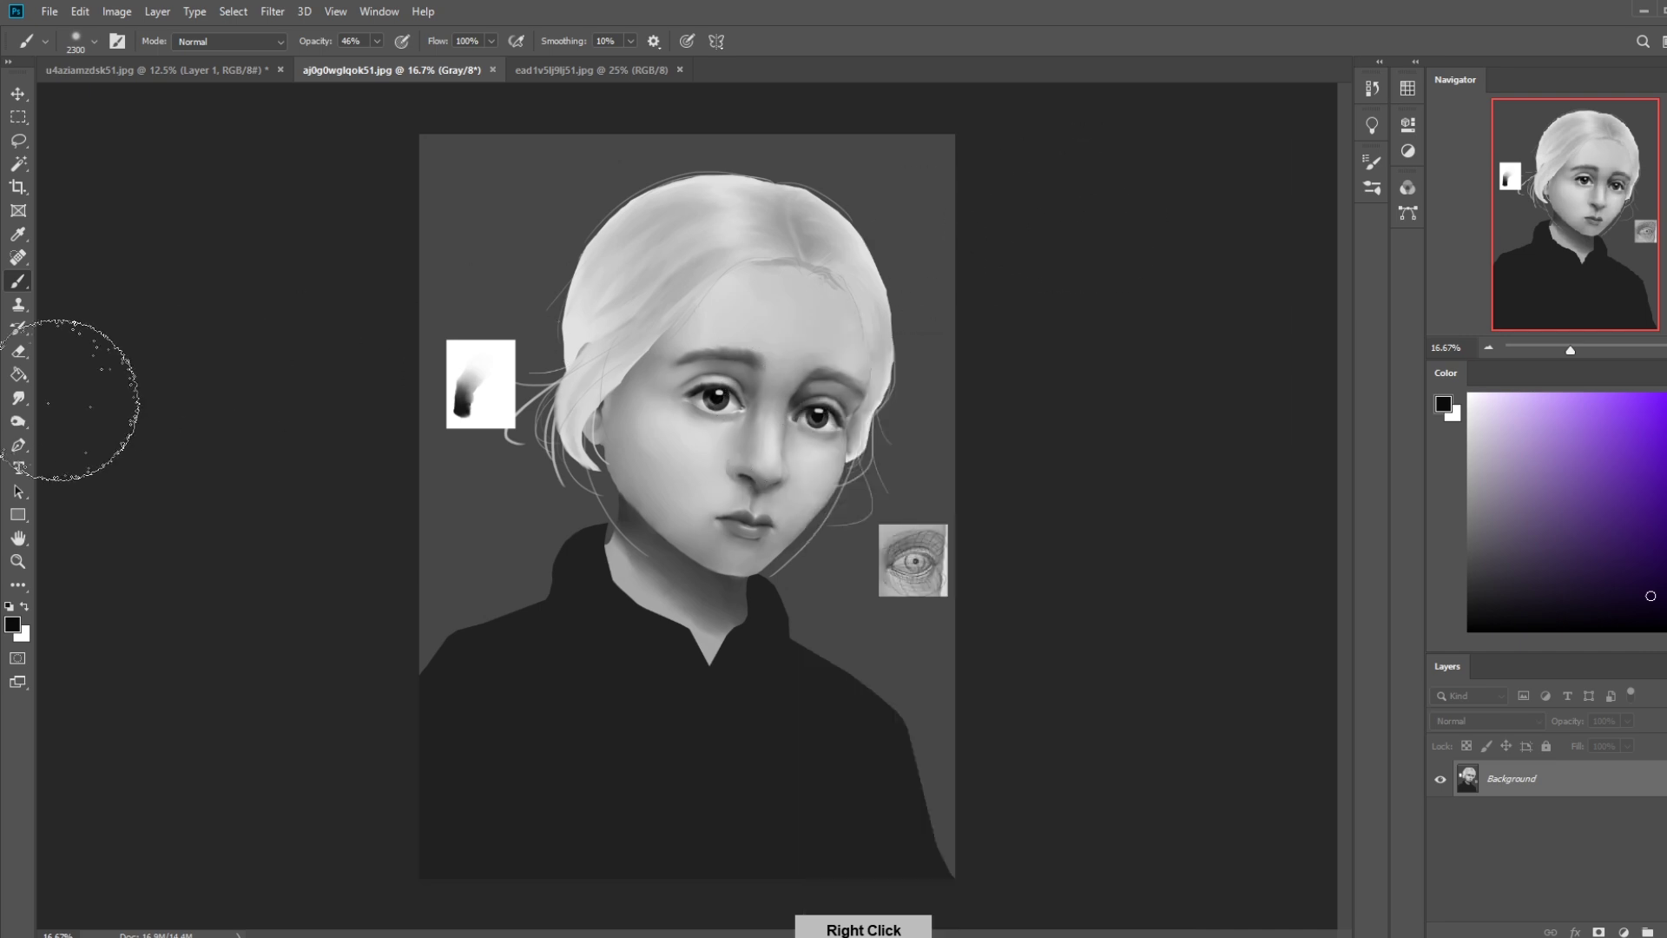
left_click(19, 398)
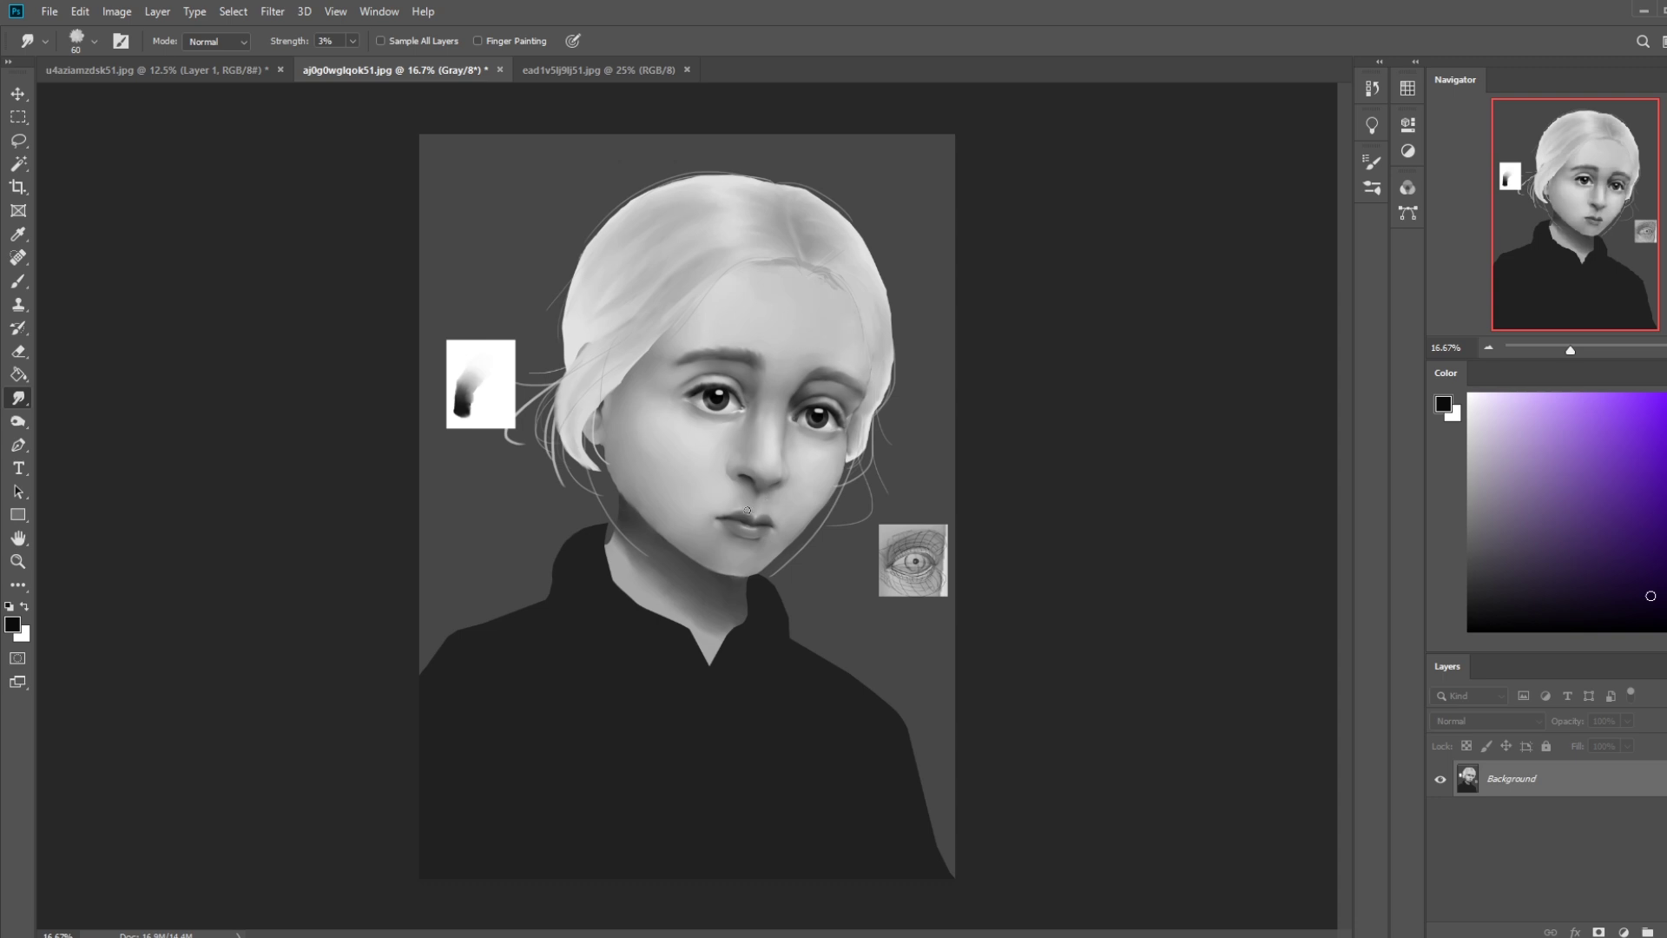
Lasso the girl's mouth, copy it to its own layer and nudge the copy upward.
key("l")
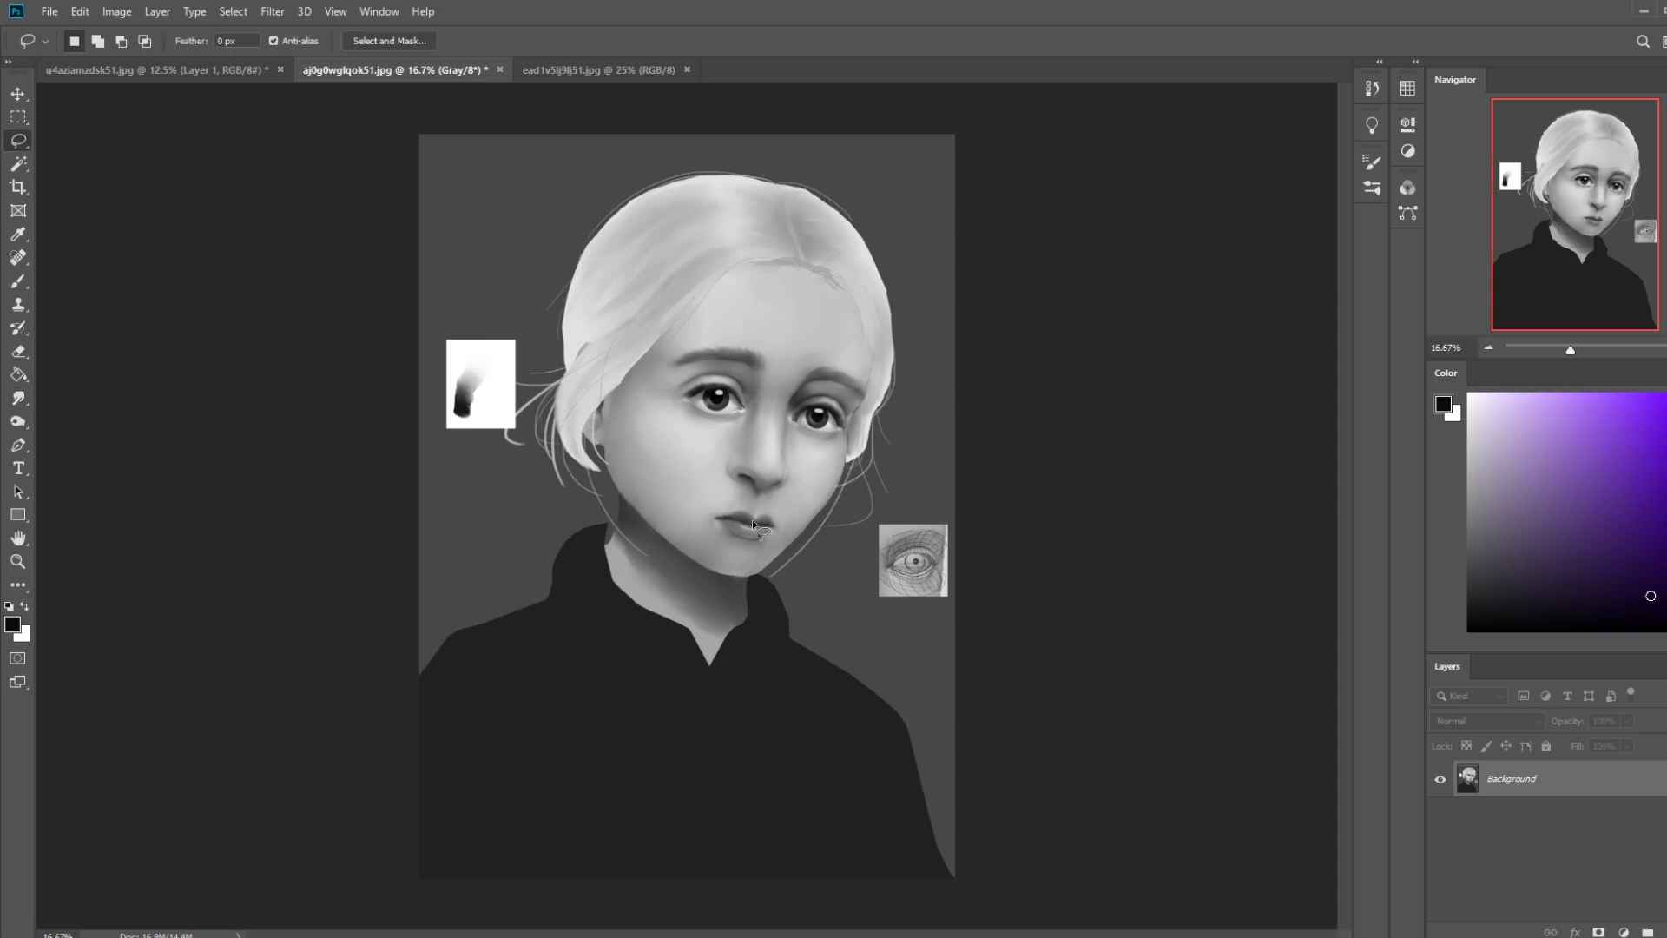
mouse_move(767, 500)
left_mouse_down()
mouse_move(783, 533)
mouse_move(766, 502)
left_mouse_up()
key("ctrl+j")
key("v")
key("shift+Up")
key("shift+Up")
key("shift+Up")
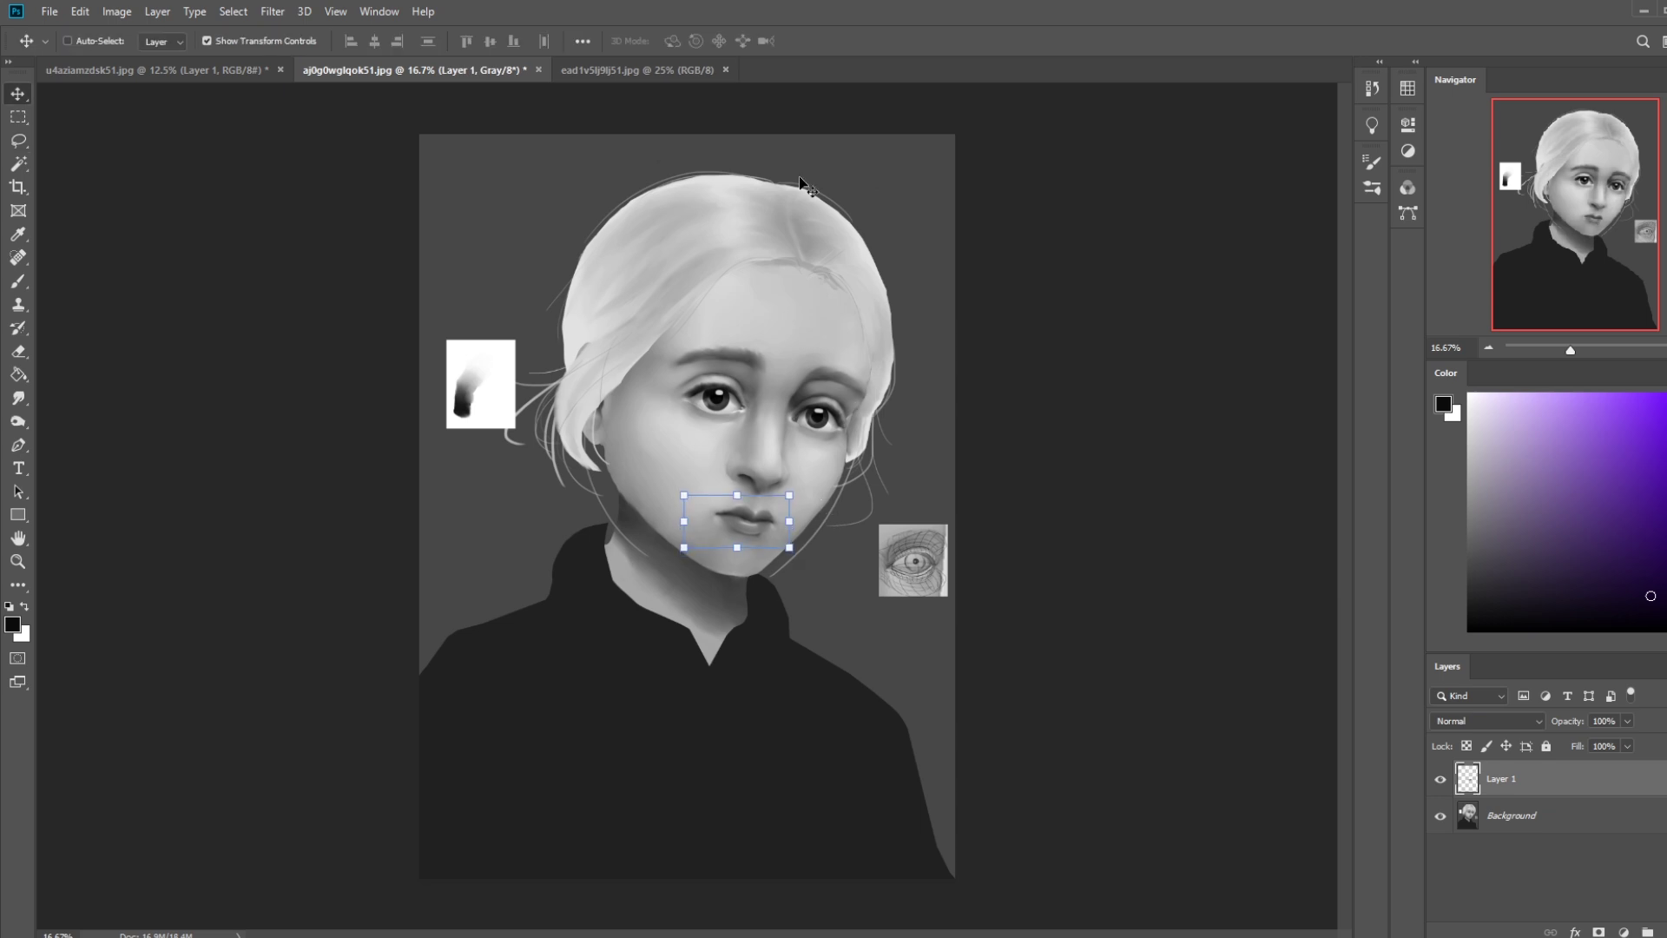
Scale the copied mouth to about 117% and nudge it slightly sideways into place.
left_click_drag(684, 495, 752, 523)
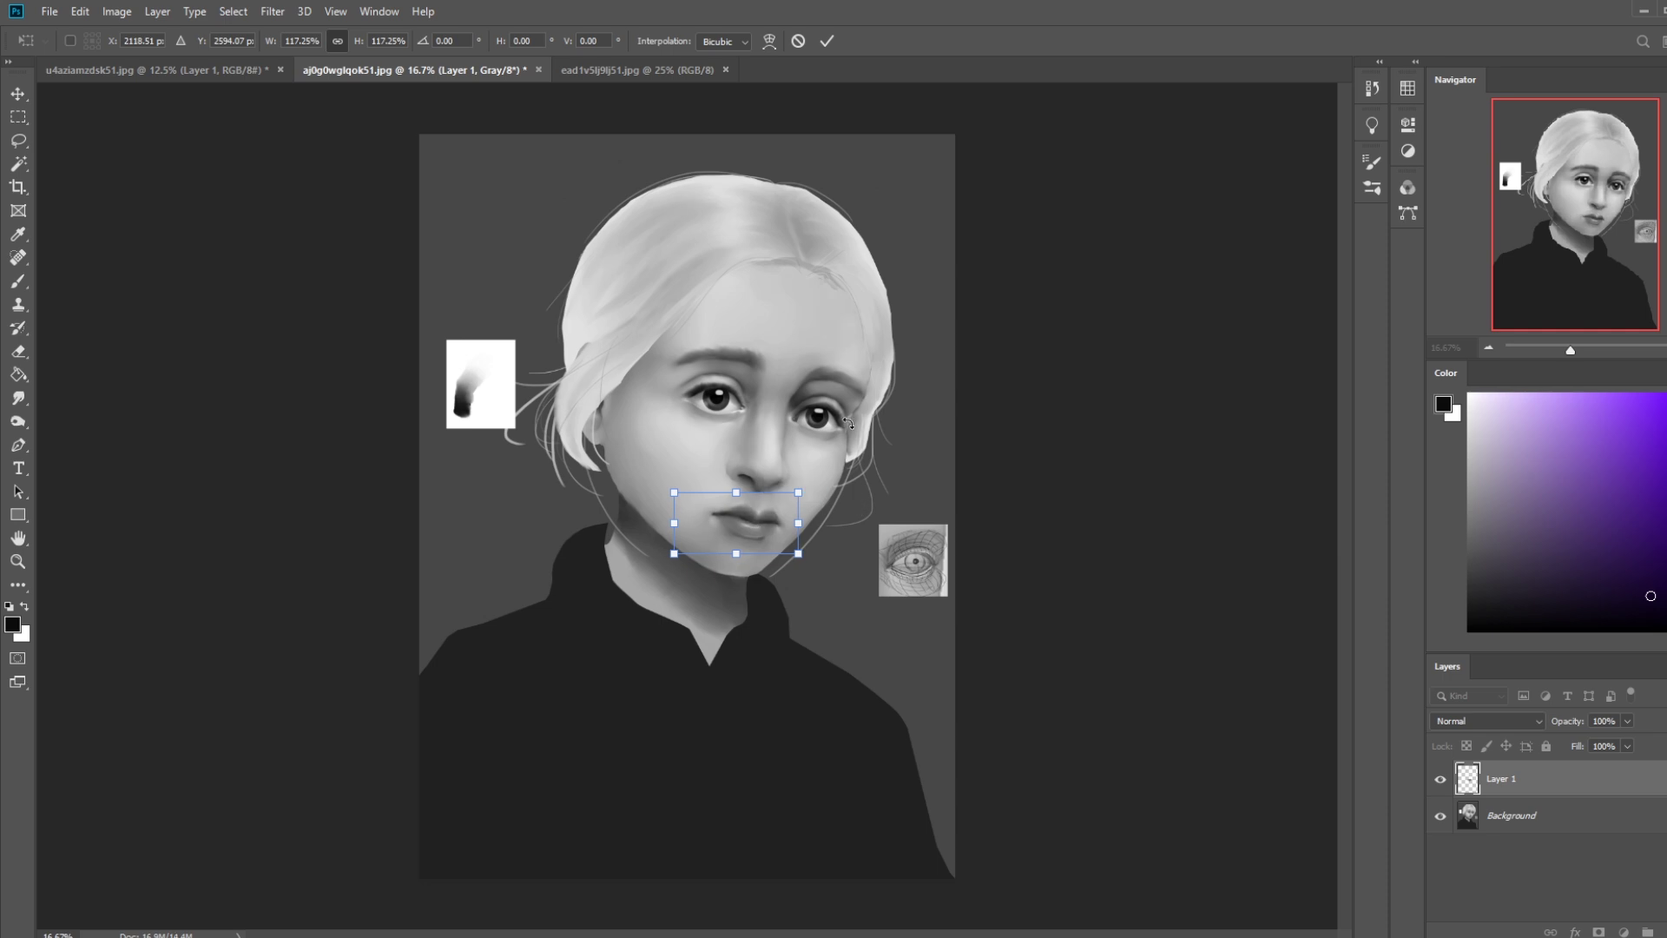
key("Return")
key("e")
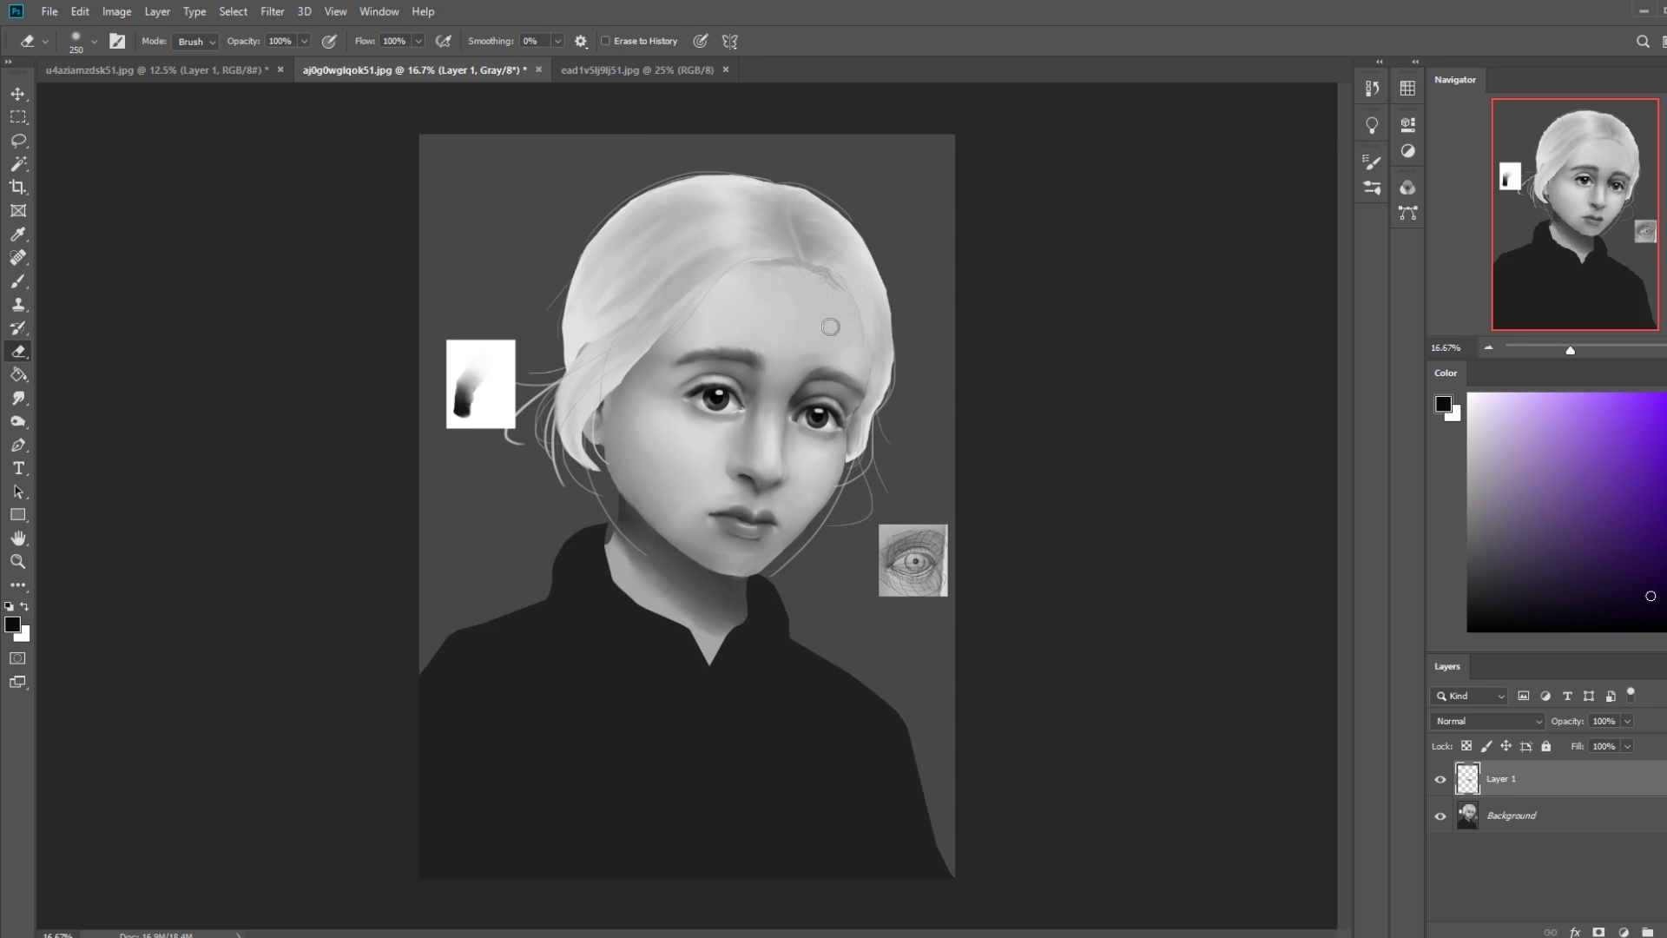
key("v")
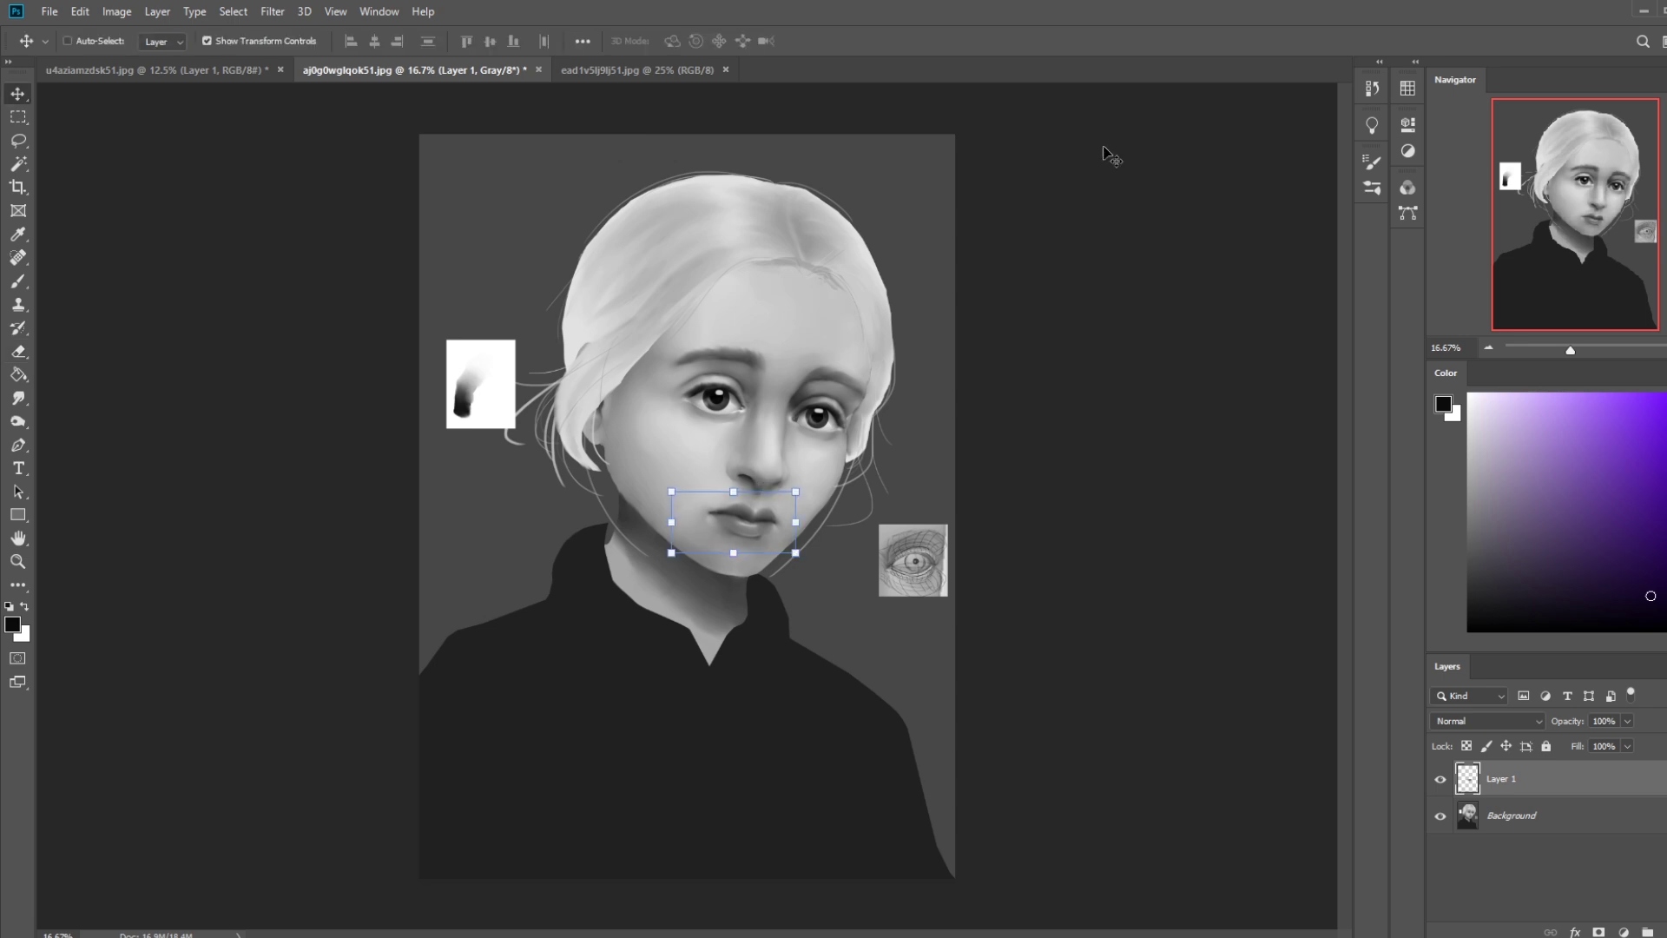
key("Right")
Repaint the shading of the lips and the skin above them using a 70 px sketching brush at 64% opacity.
key("b")
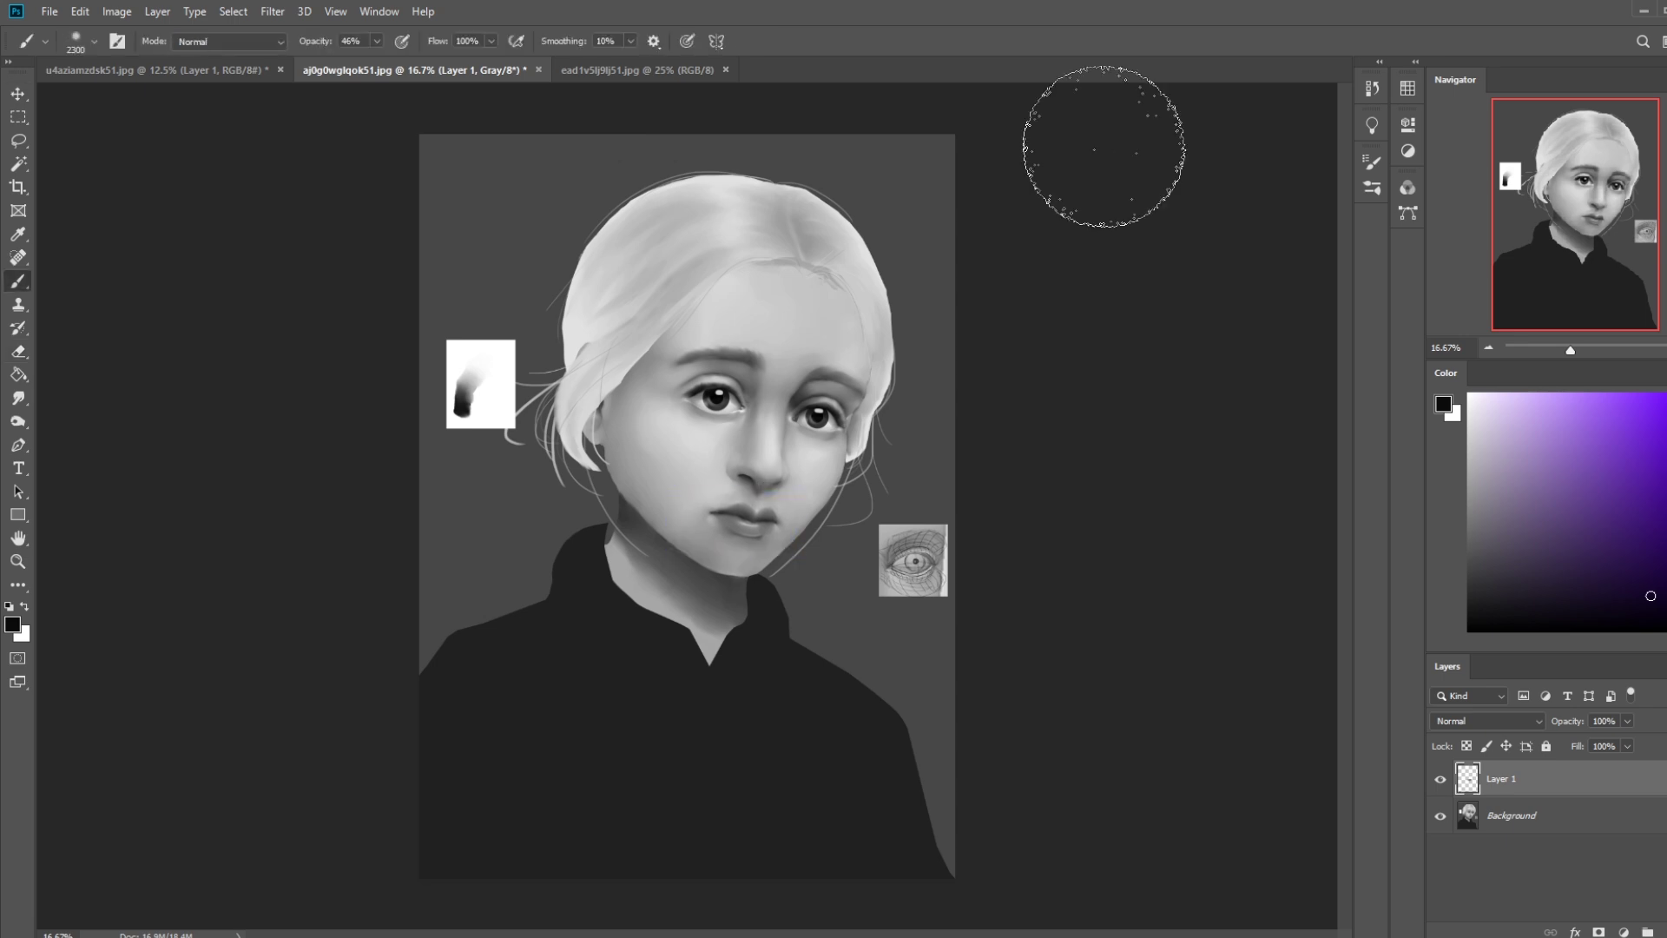
left_click(762, 558, "alt")
right_click(831, 477)
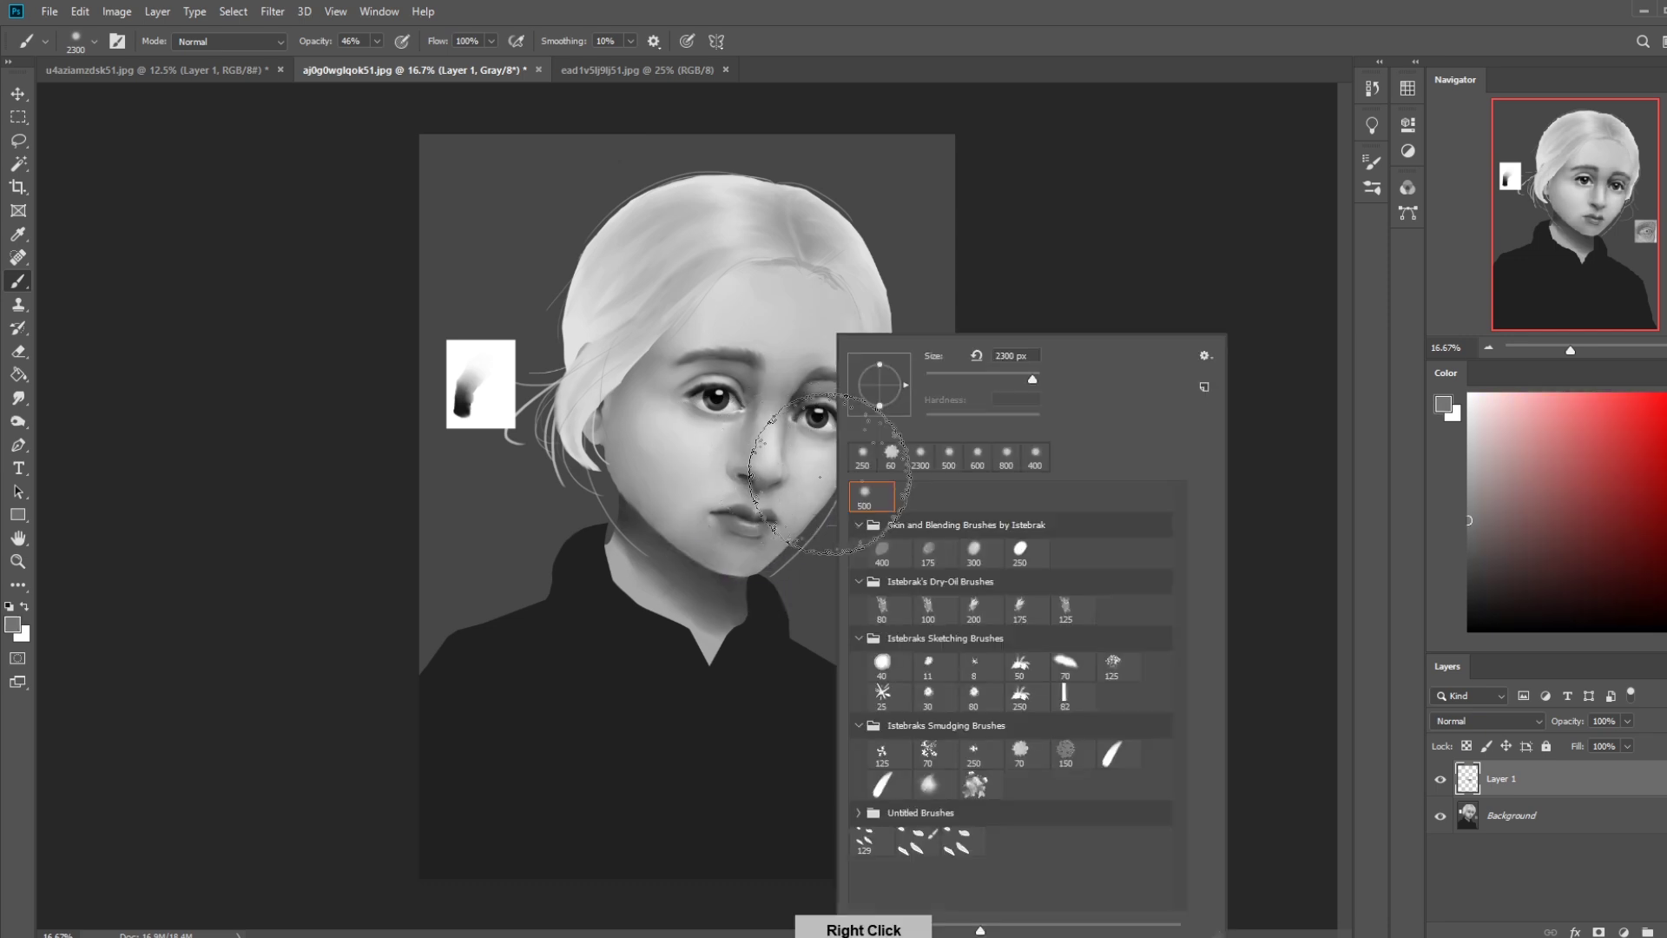
double_click(918, 674)
left_click(766, 504, "alt")
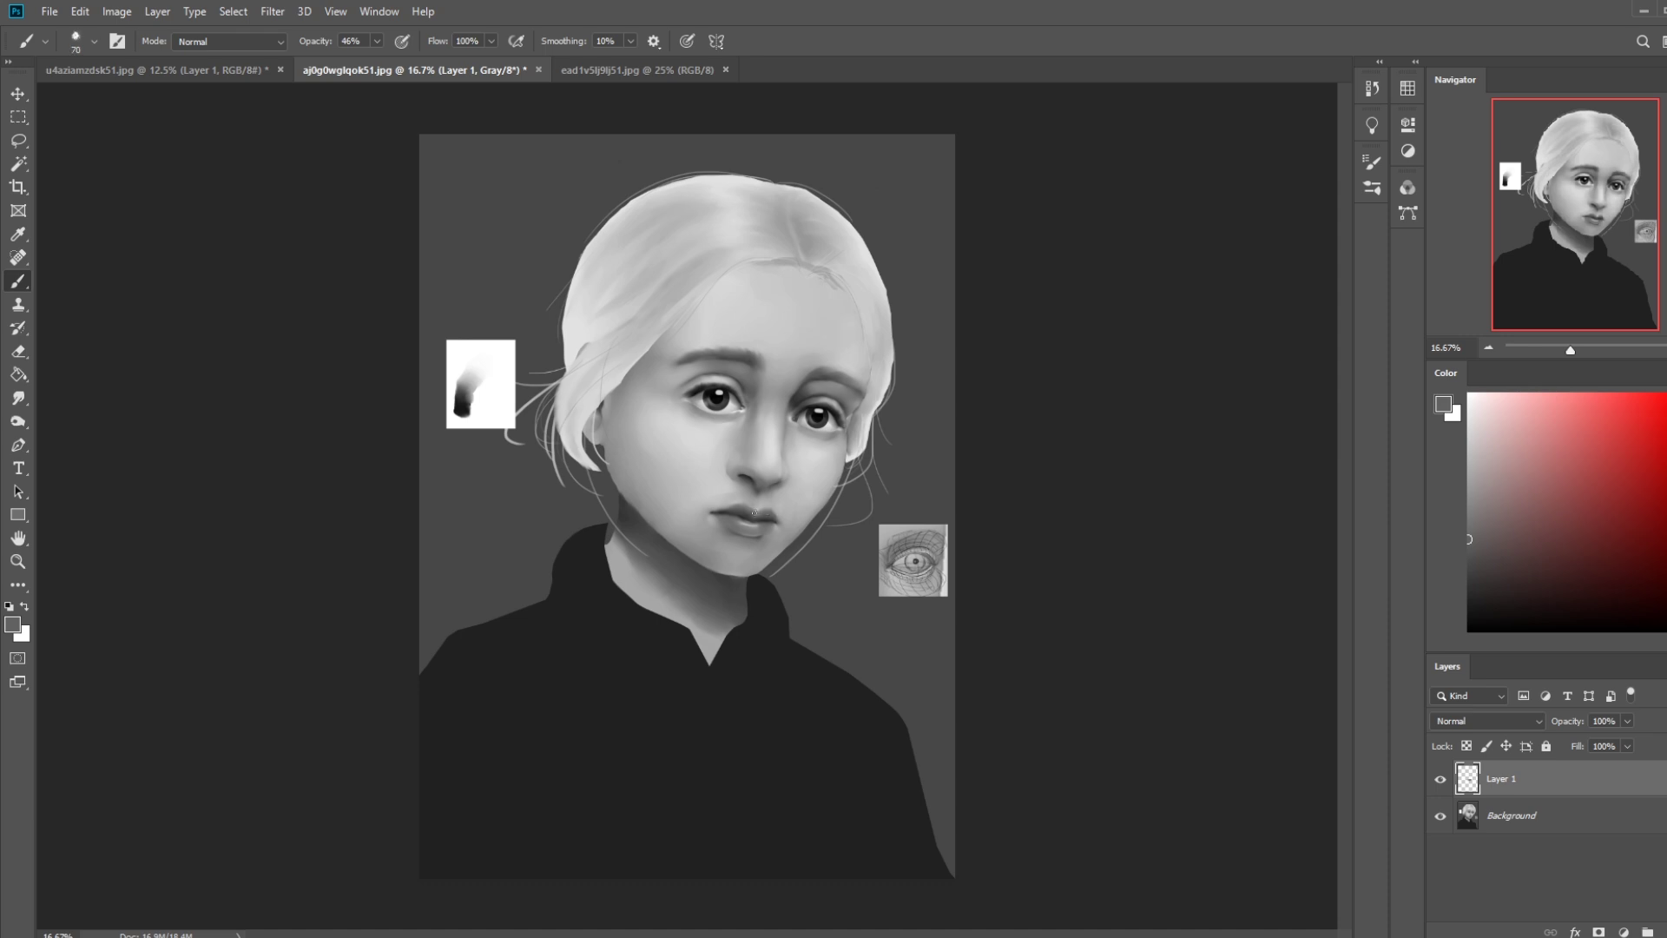
left_click(377, 41)
left_click_drag(377, 62, 391, 62)
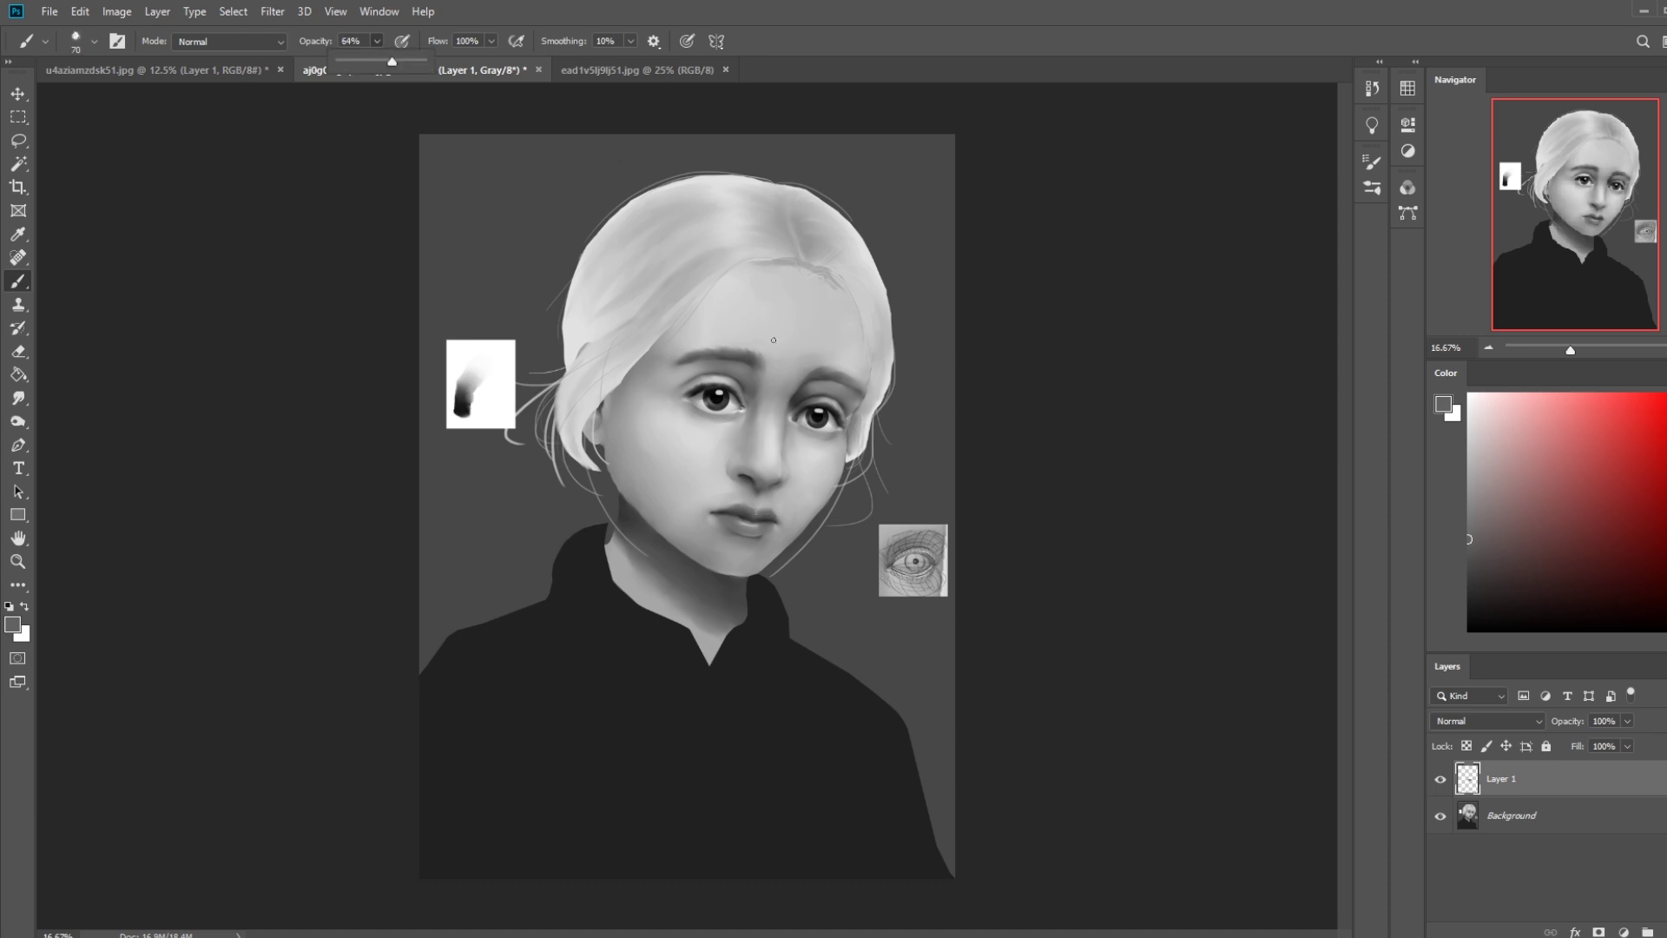
left_click(763, 516)
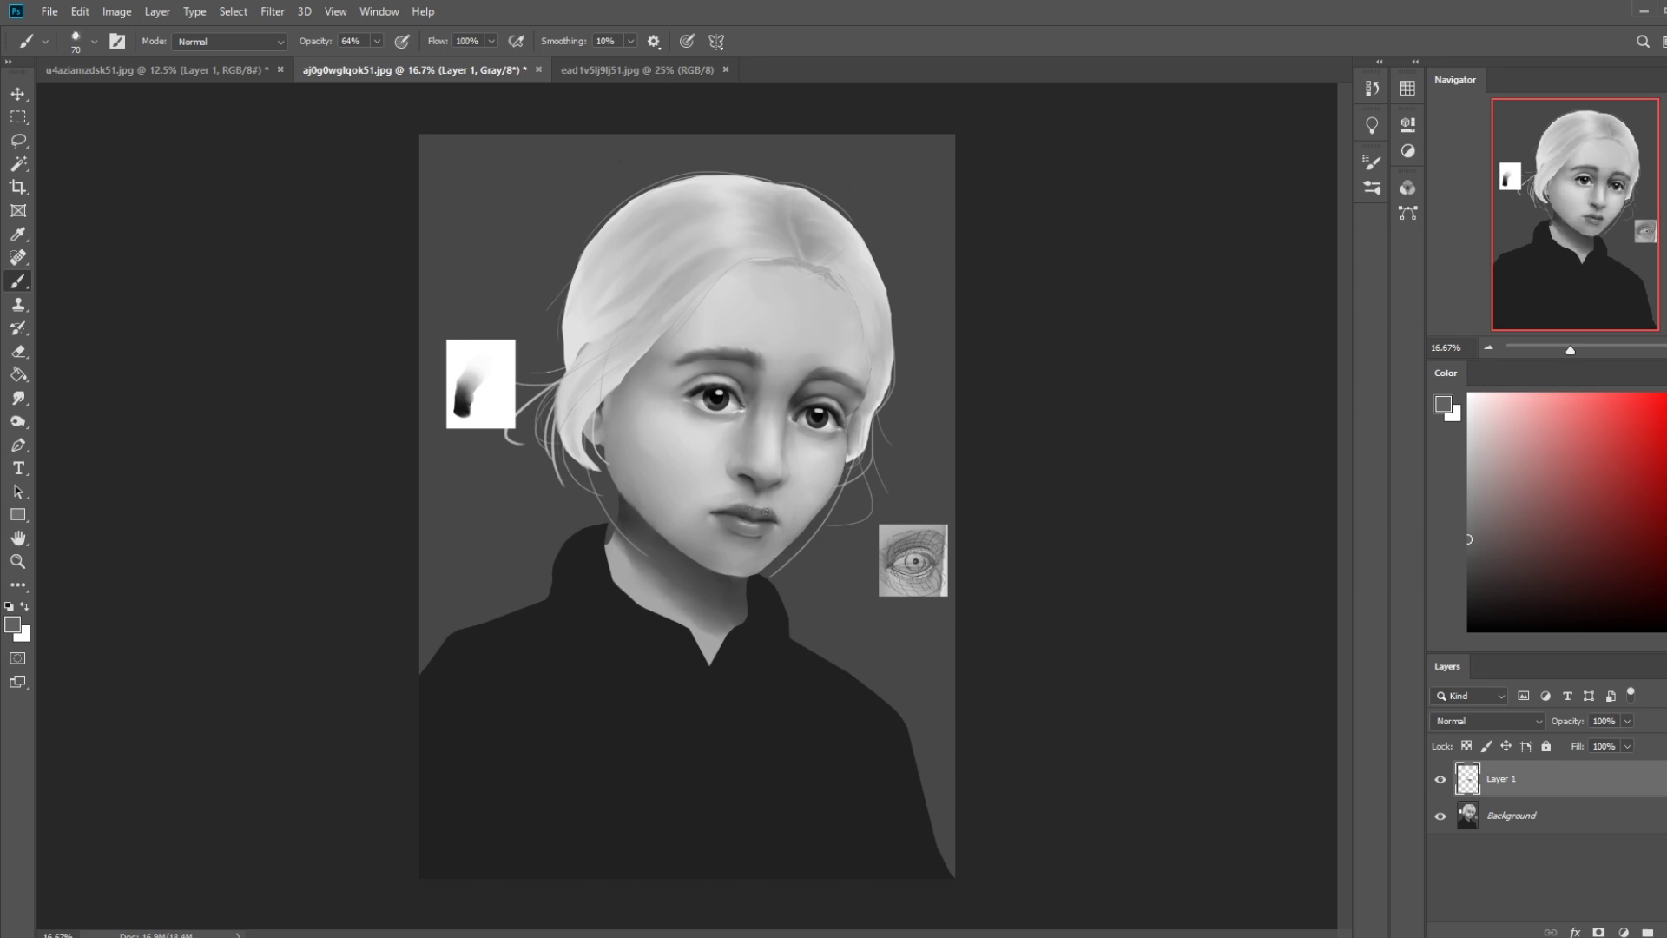
left_click(772, 509, "alt")
left_click(747, 500, "alt")
Blend the enlarged mouth with the Smudge tool at 3% strength and merge its layer into the Background.
left_click(18, 398)
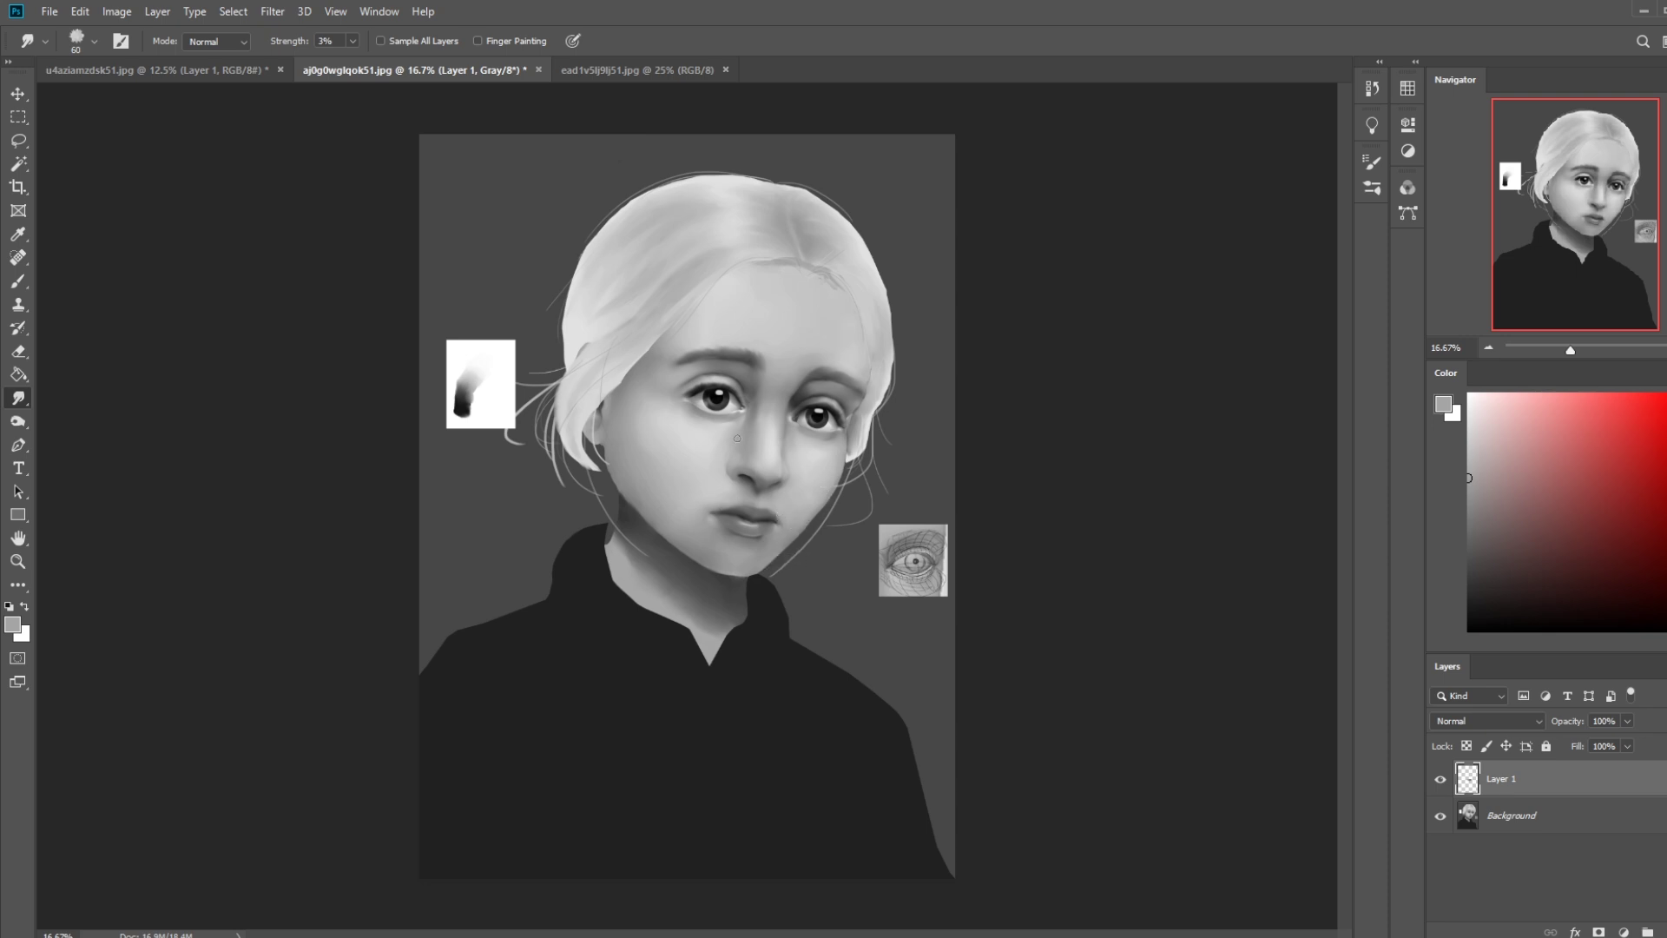
key("b")
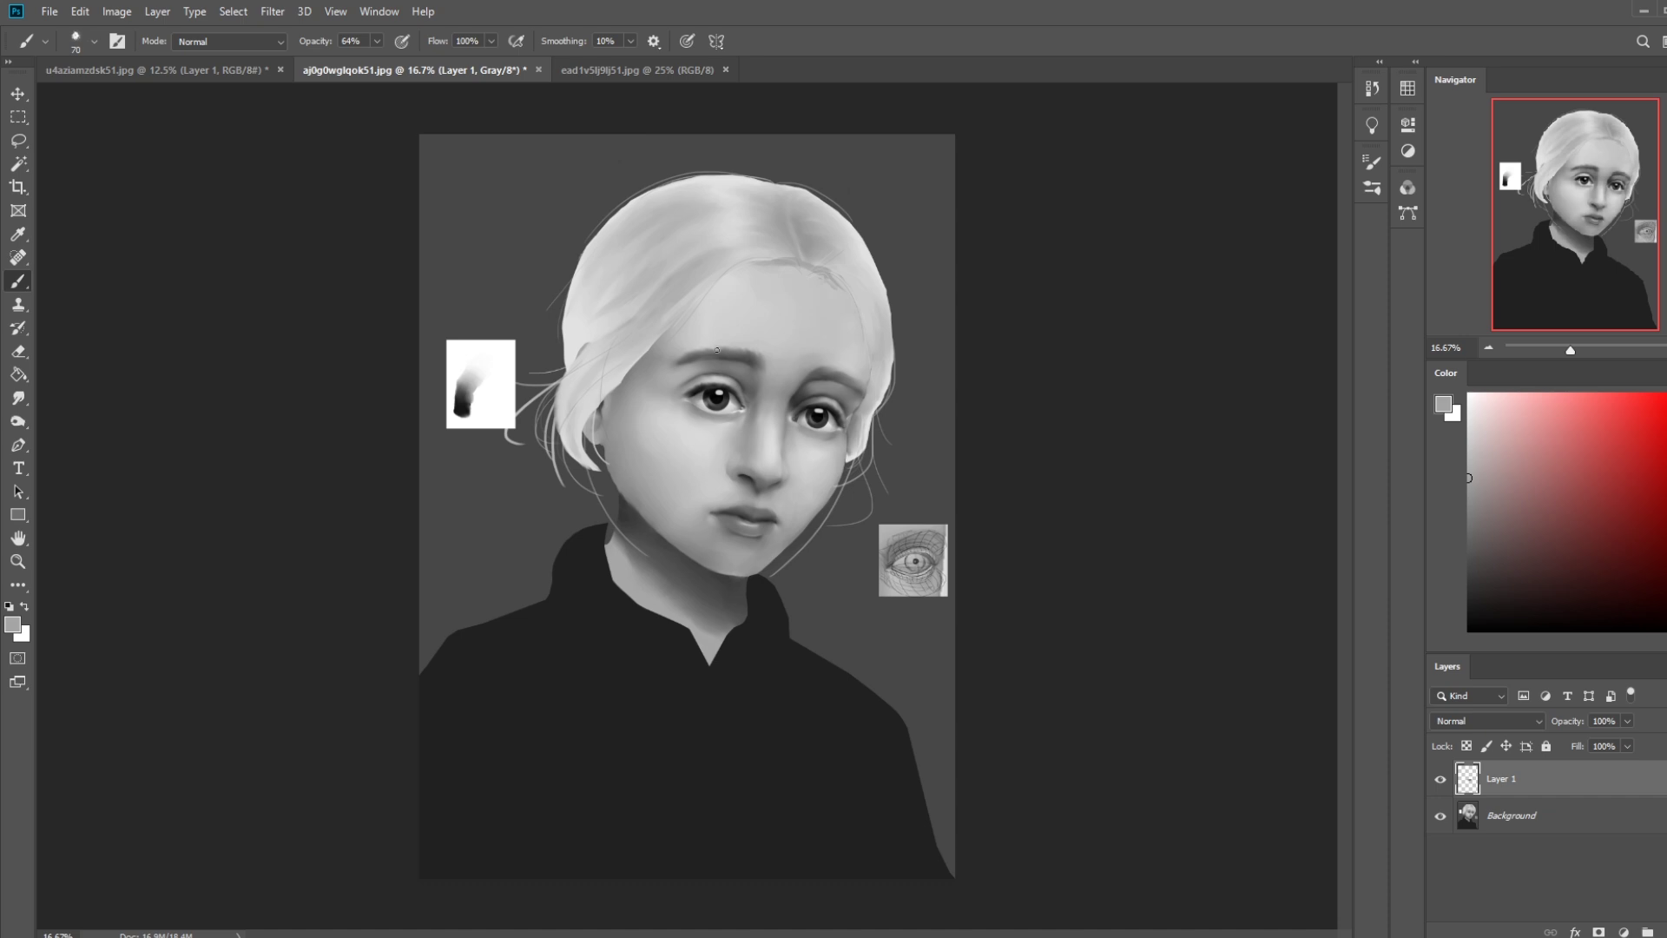
left_click(18, 398)
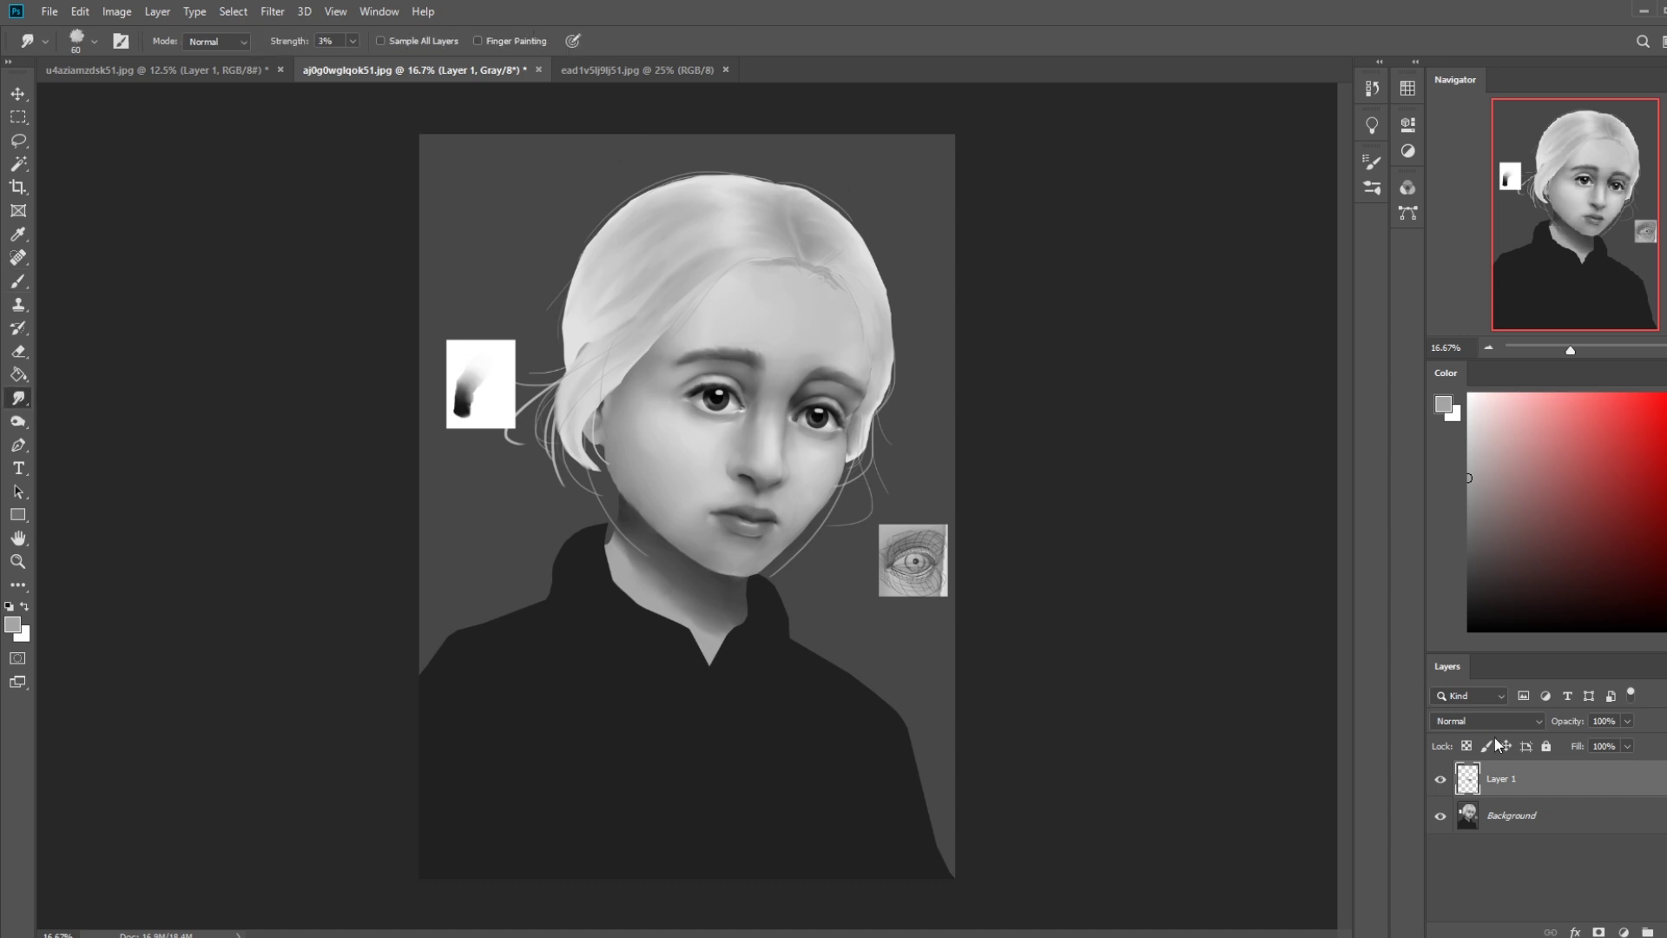
right_click(1505, 768)
left_click(1544, 532)
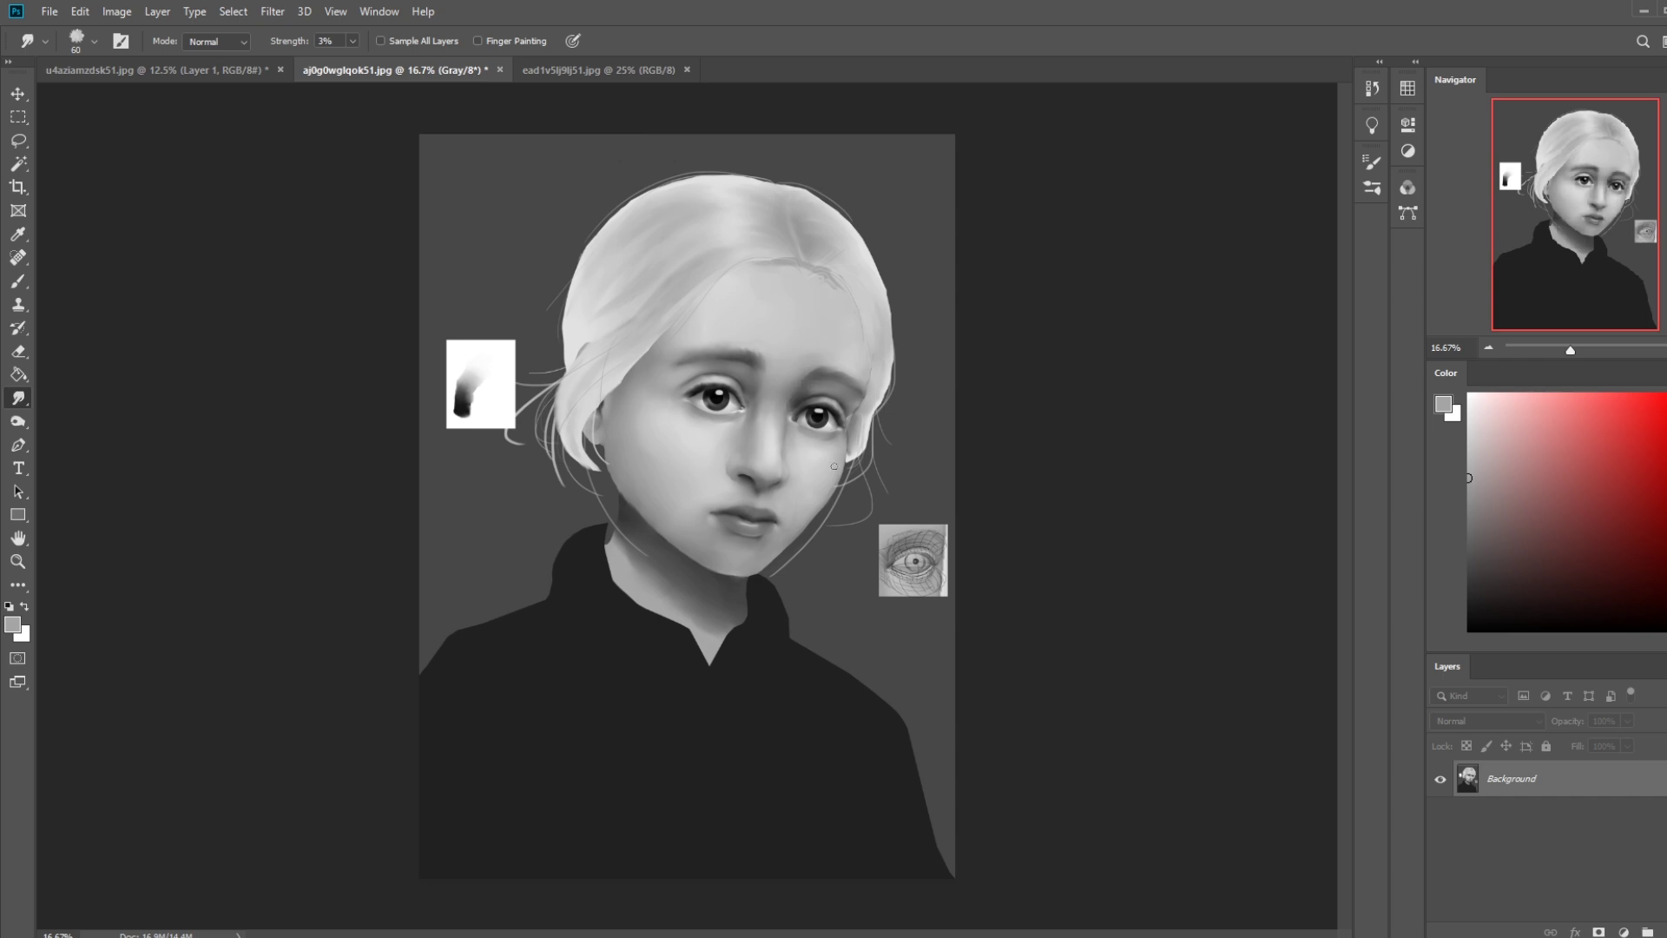
Undo the last stroke and soften the skin between the nose and the far eye with a large soft brush.
key("ctrl+minus")
key("ctrl+minus")
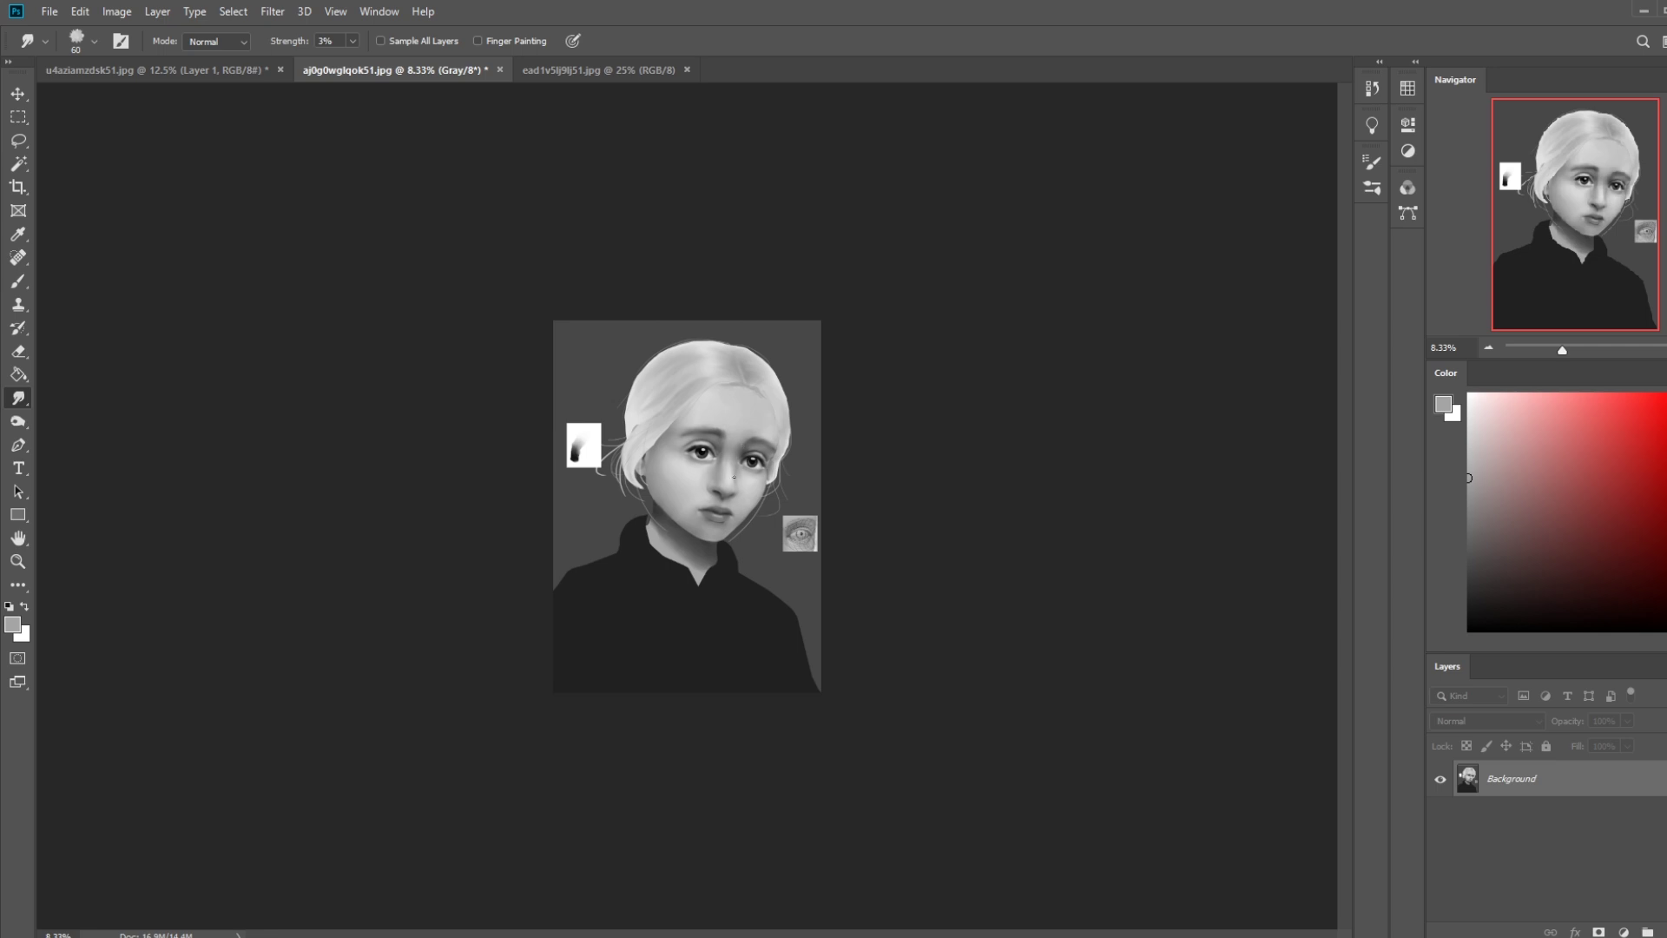
key("b")
right_click(768, 448)
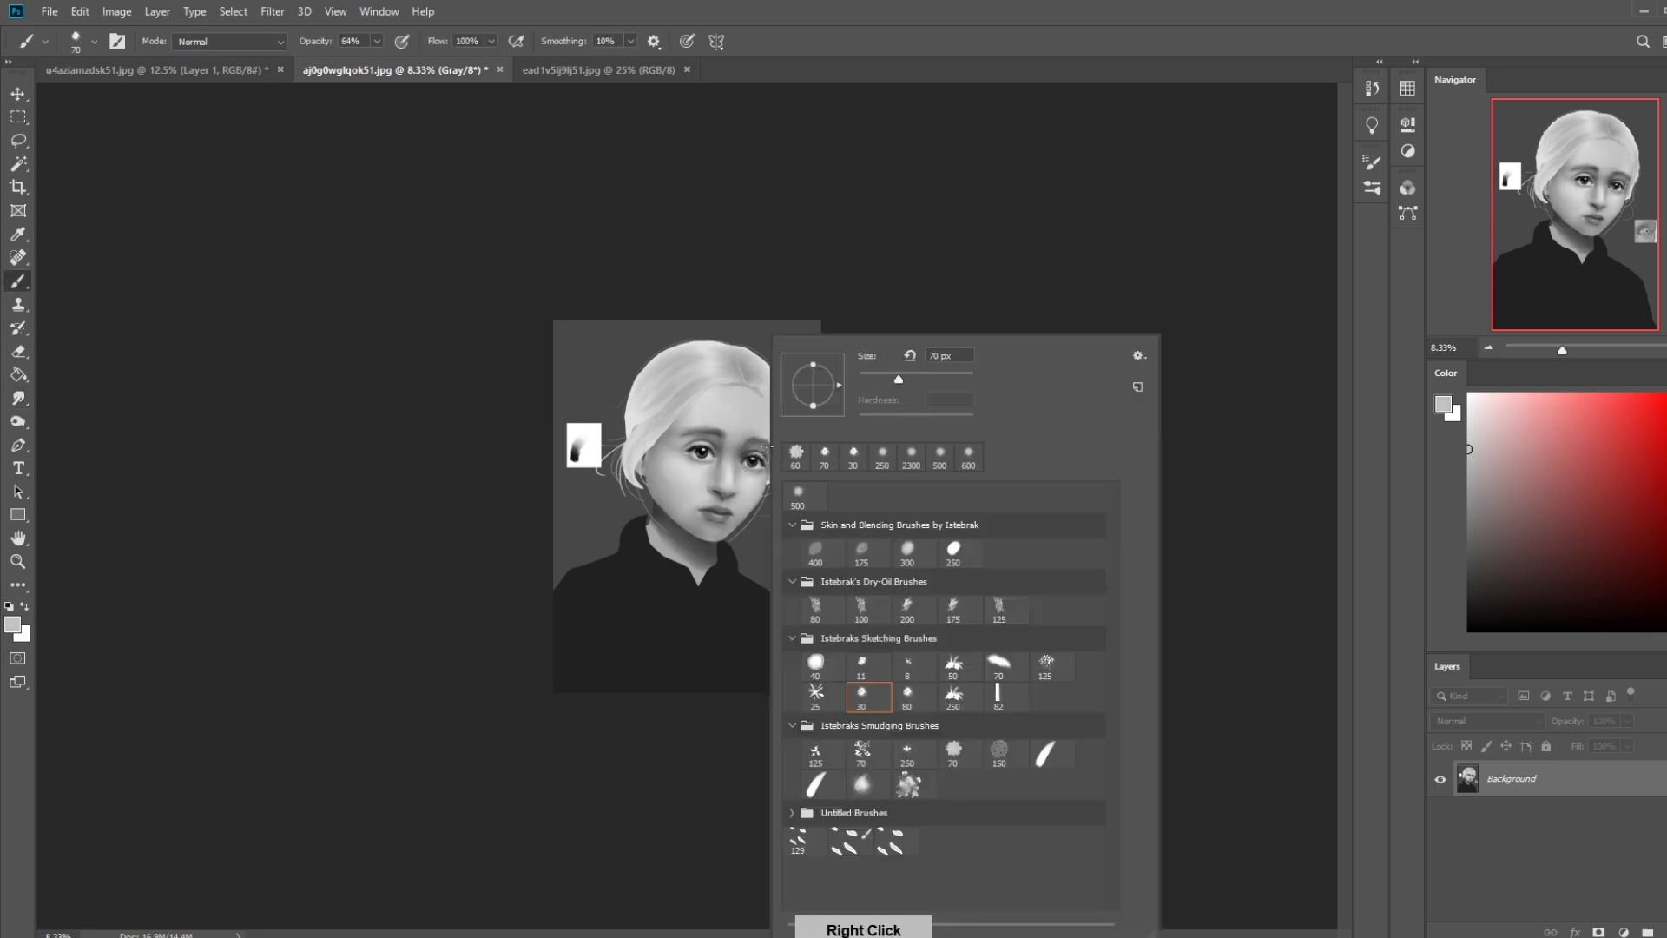
double_click(816, 507)
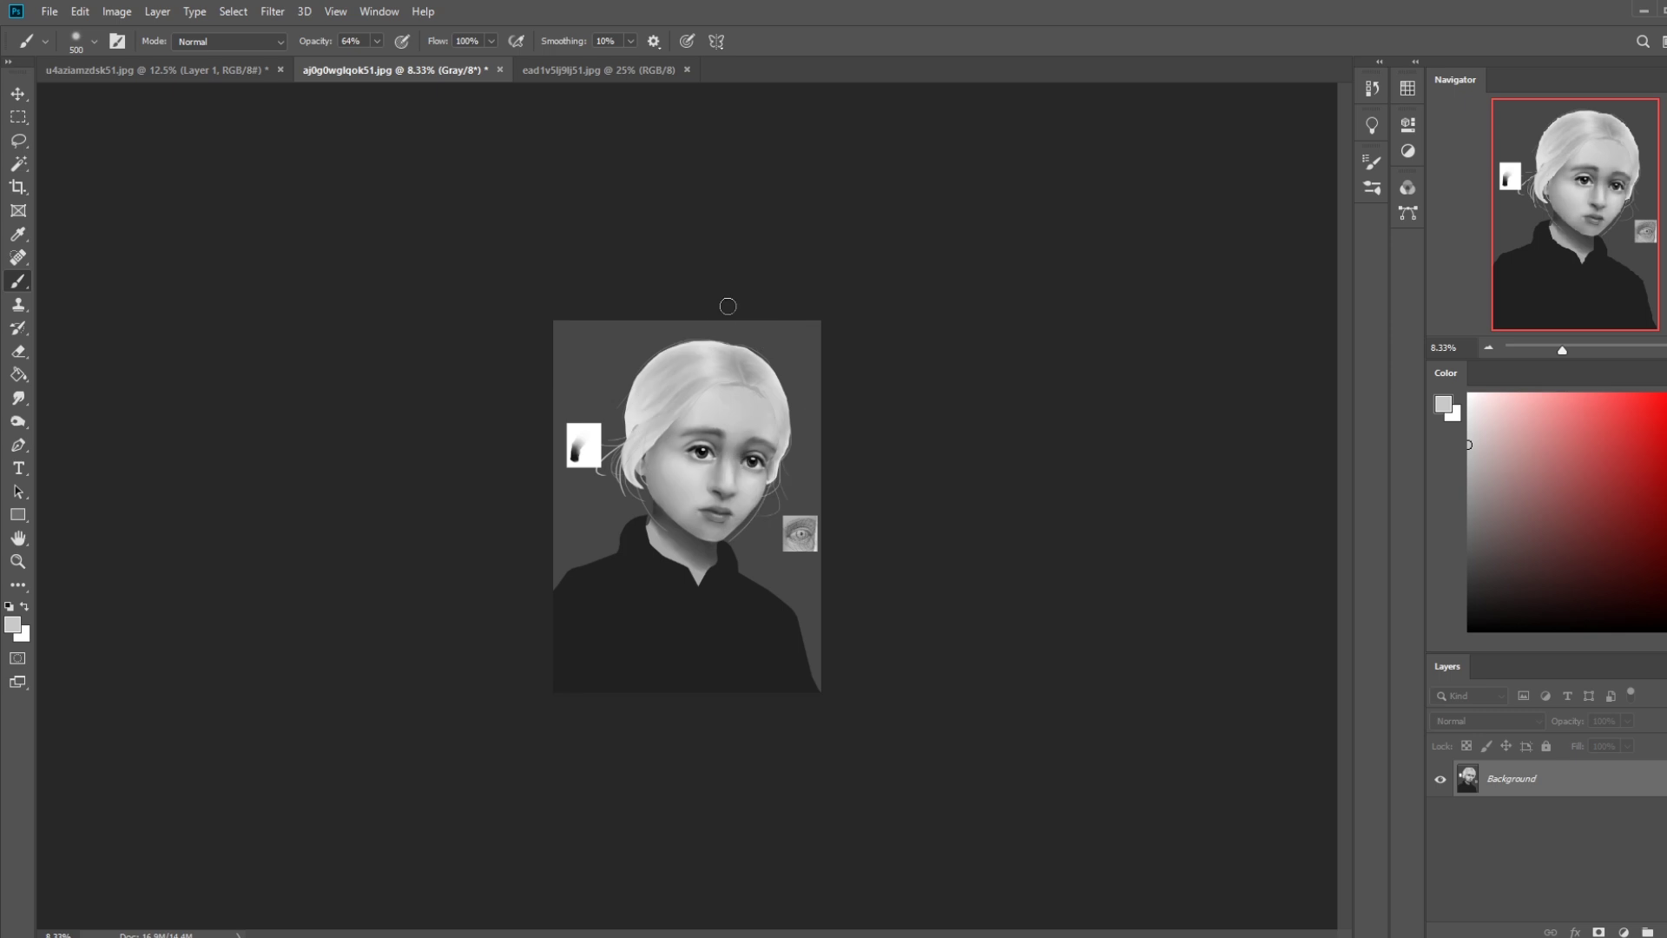
key("ctrl+z")
key("bracketleft")
left_click(741, 453, "alt")
left_click(749, 460, "alt")
left_click(752, 486, "alt")
Shade around the nose and far eye with an 800 px black brush in Darken mode.
left_click(230, 41)
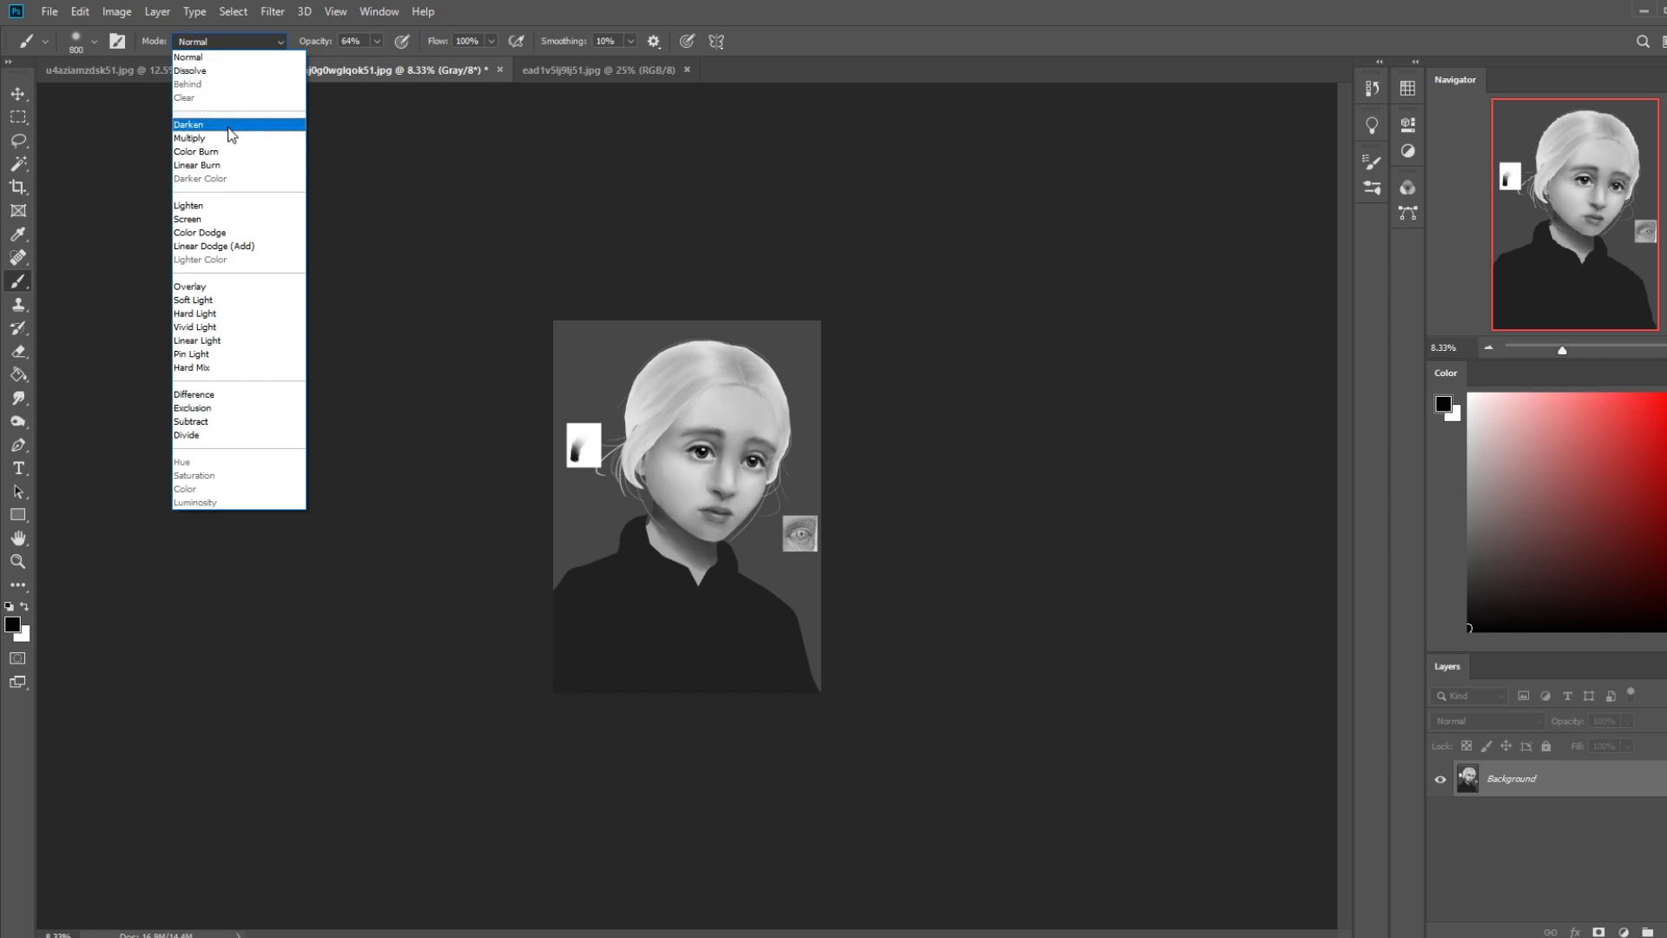
left_click(208, 123)
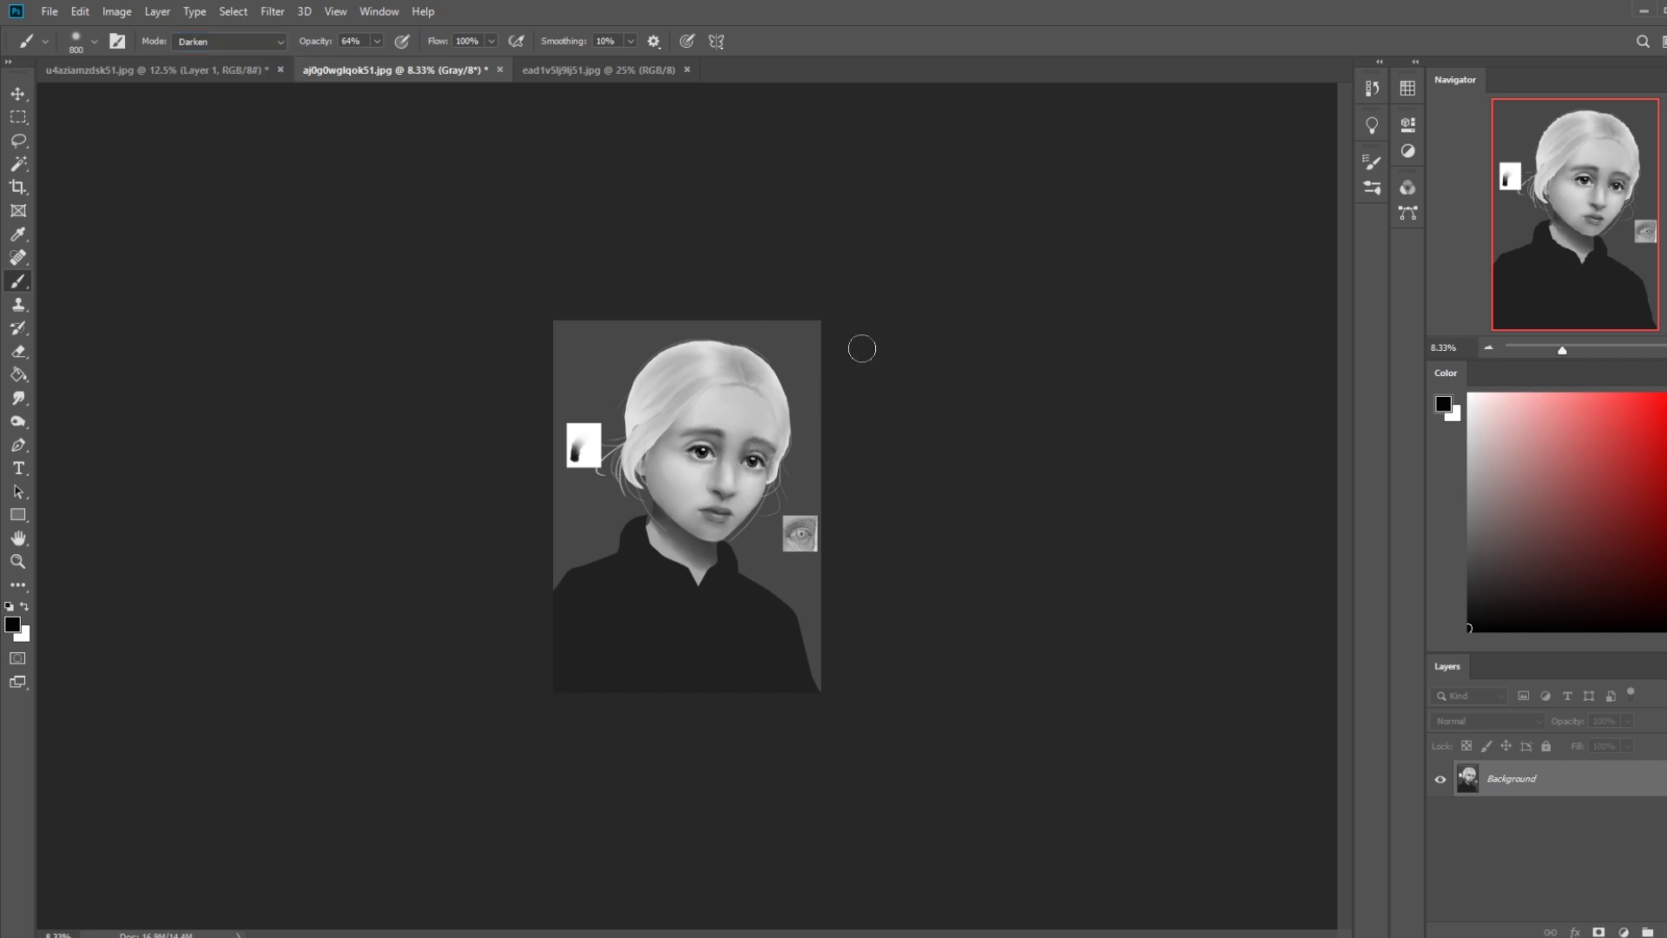
left_click(750, 454, "alt")
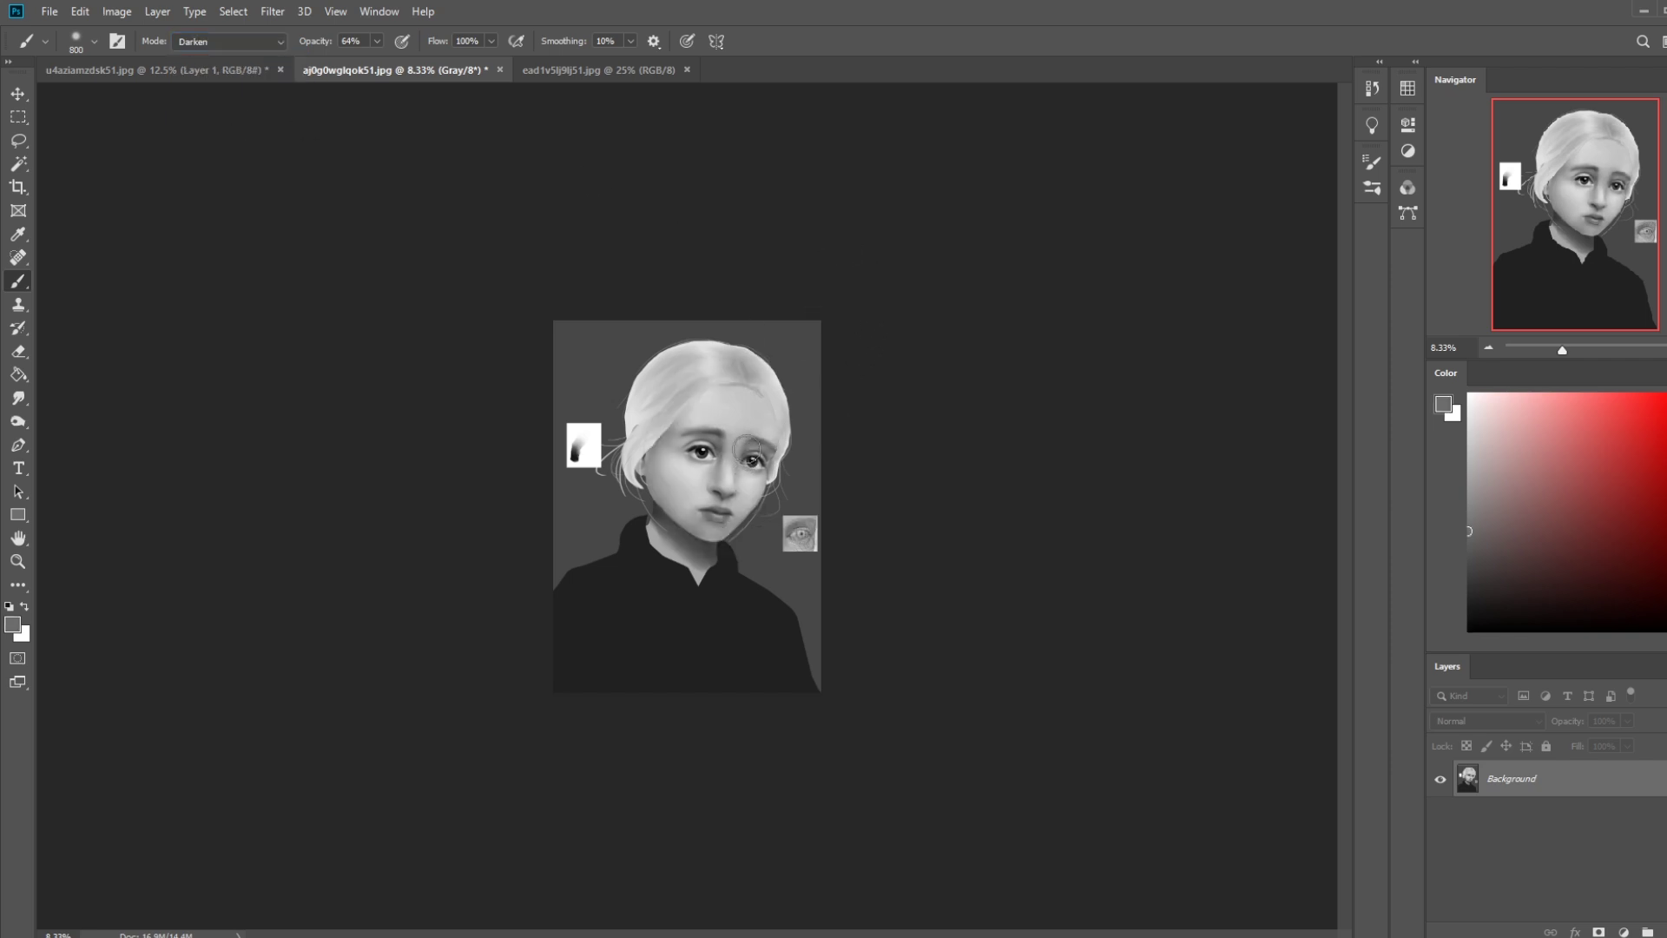
left_click(735, 486, "alt")
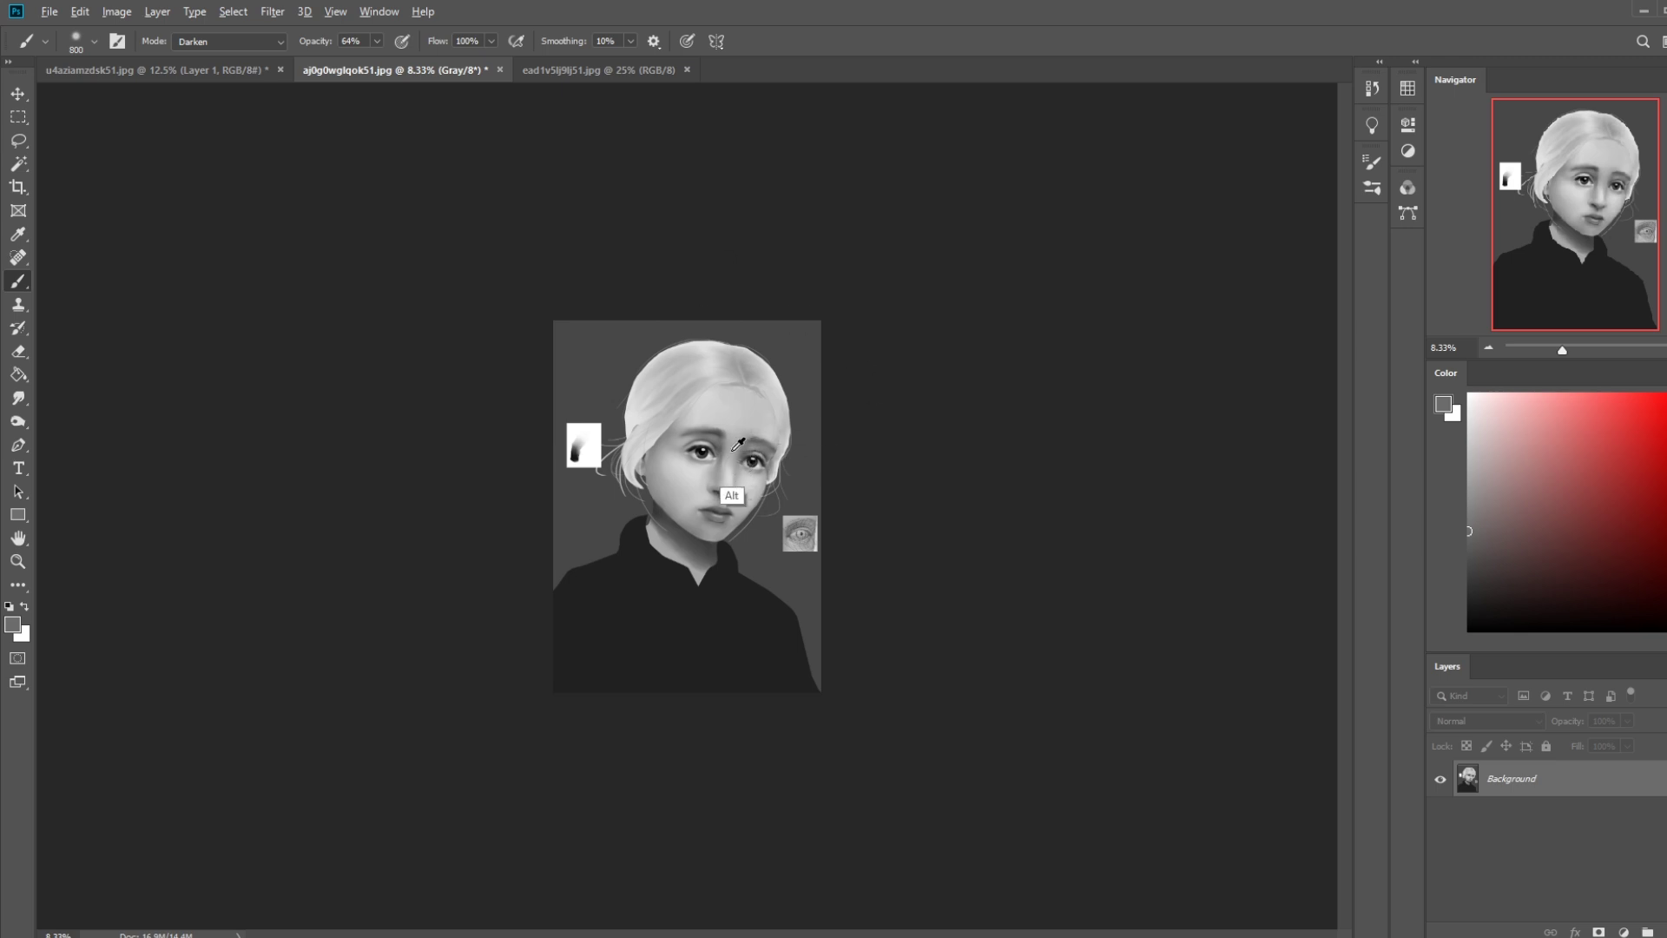
Return the brush to Normal mode at 83% opacity and repaint the skin around the brows, forehead and cheeks in sampled greys.
left_click(280, 42)
left_click(243, 60)
left_click(377, 42)
left_click(726, 483)
left_click(712, 434, "alt")
left_click(712, 413, "alt")
left_click(726, 428, "alt")
left_click(689, 444, "alt")
left_click(773, 442, "alt")
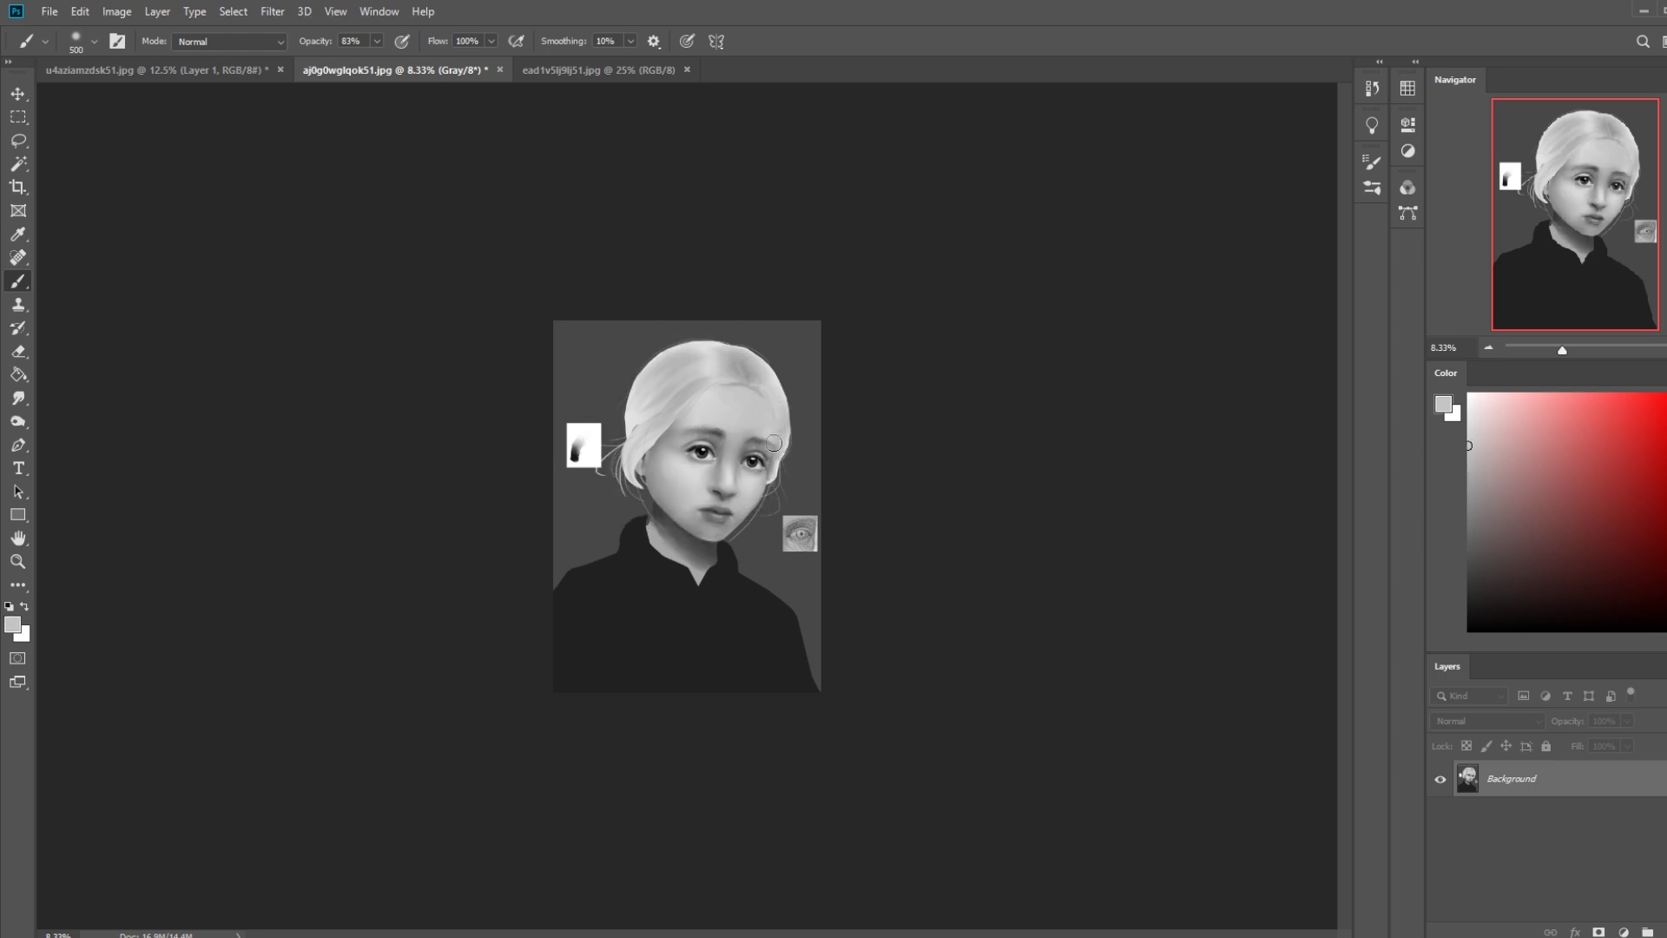
key("bracketright")
key("bracketleft")
left_click(705, 487, "alt")
key("bracketleft")
Refine the shading around the tip of the nose with a smaller brush and a grey sampled from the face.
key("ctrl+plus")
key("ctrl+plus")
key("ctrl+plus")
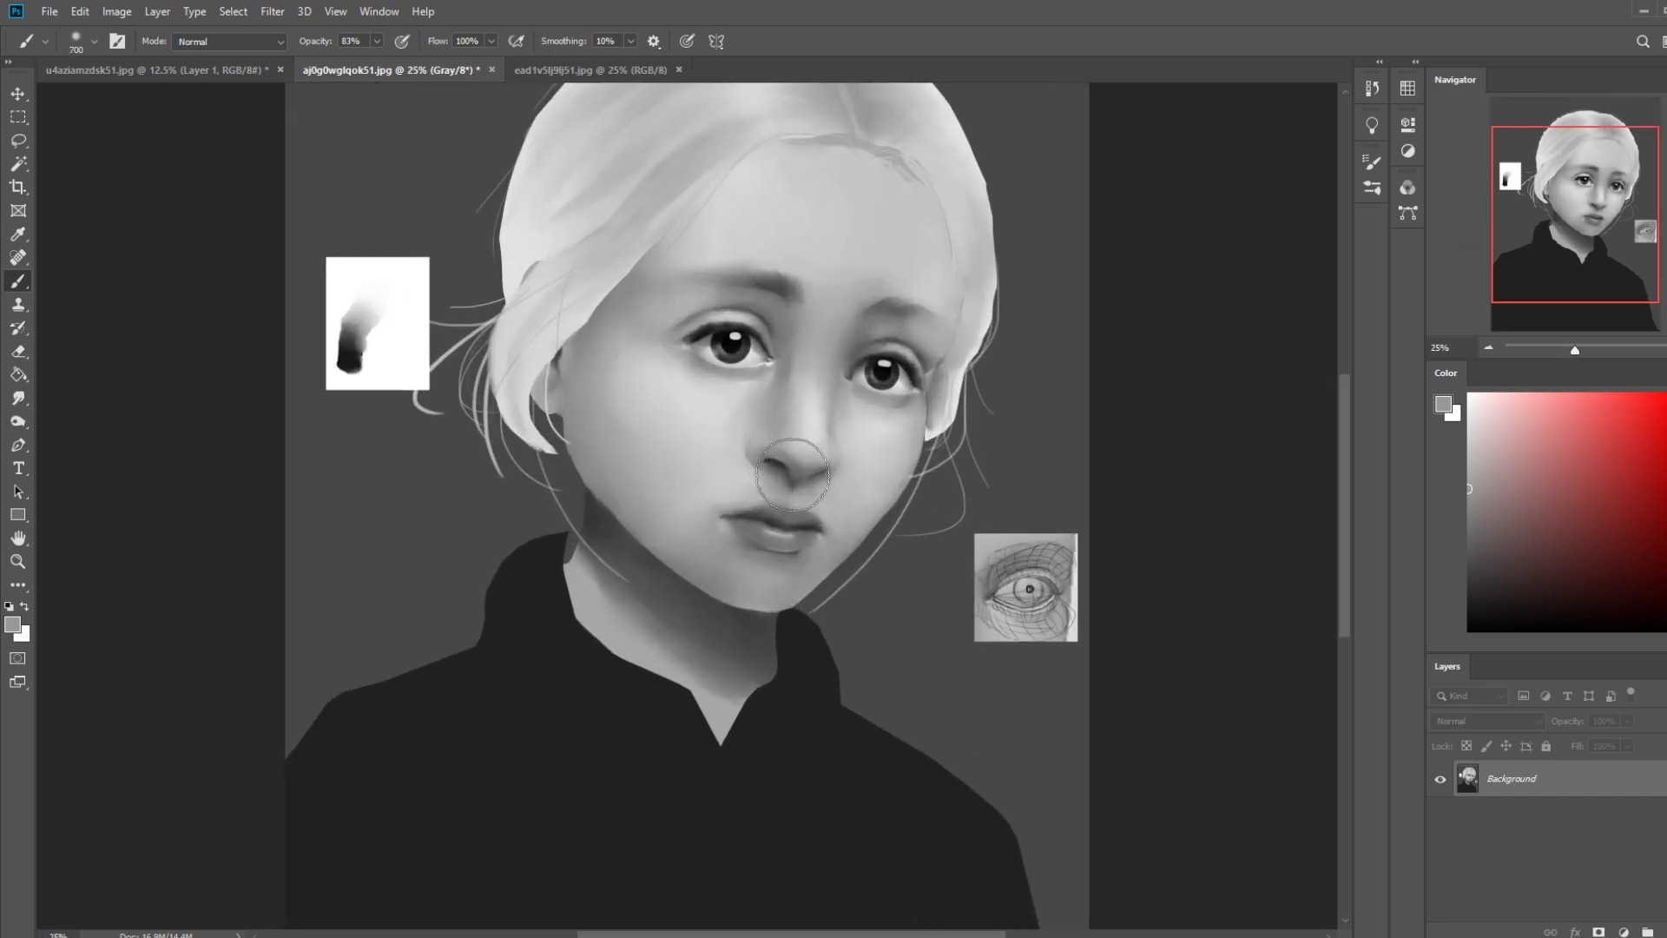
key("bracketleft")
key("bracketleft")
key("bracketleft")
key("bracketleft")
key("alt")
left_click(779, 457, "alt")
Define the sides of the nose with a 60 px dry-oil brush and blend the strokes with the Smudge tool.
right_click(862, 434)
left_click(910, 609)
left_click(723, 445, "alt")
left_click(858, 467, "alt")
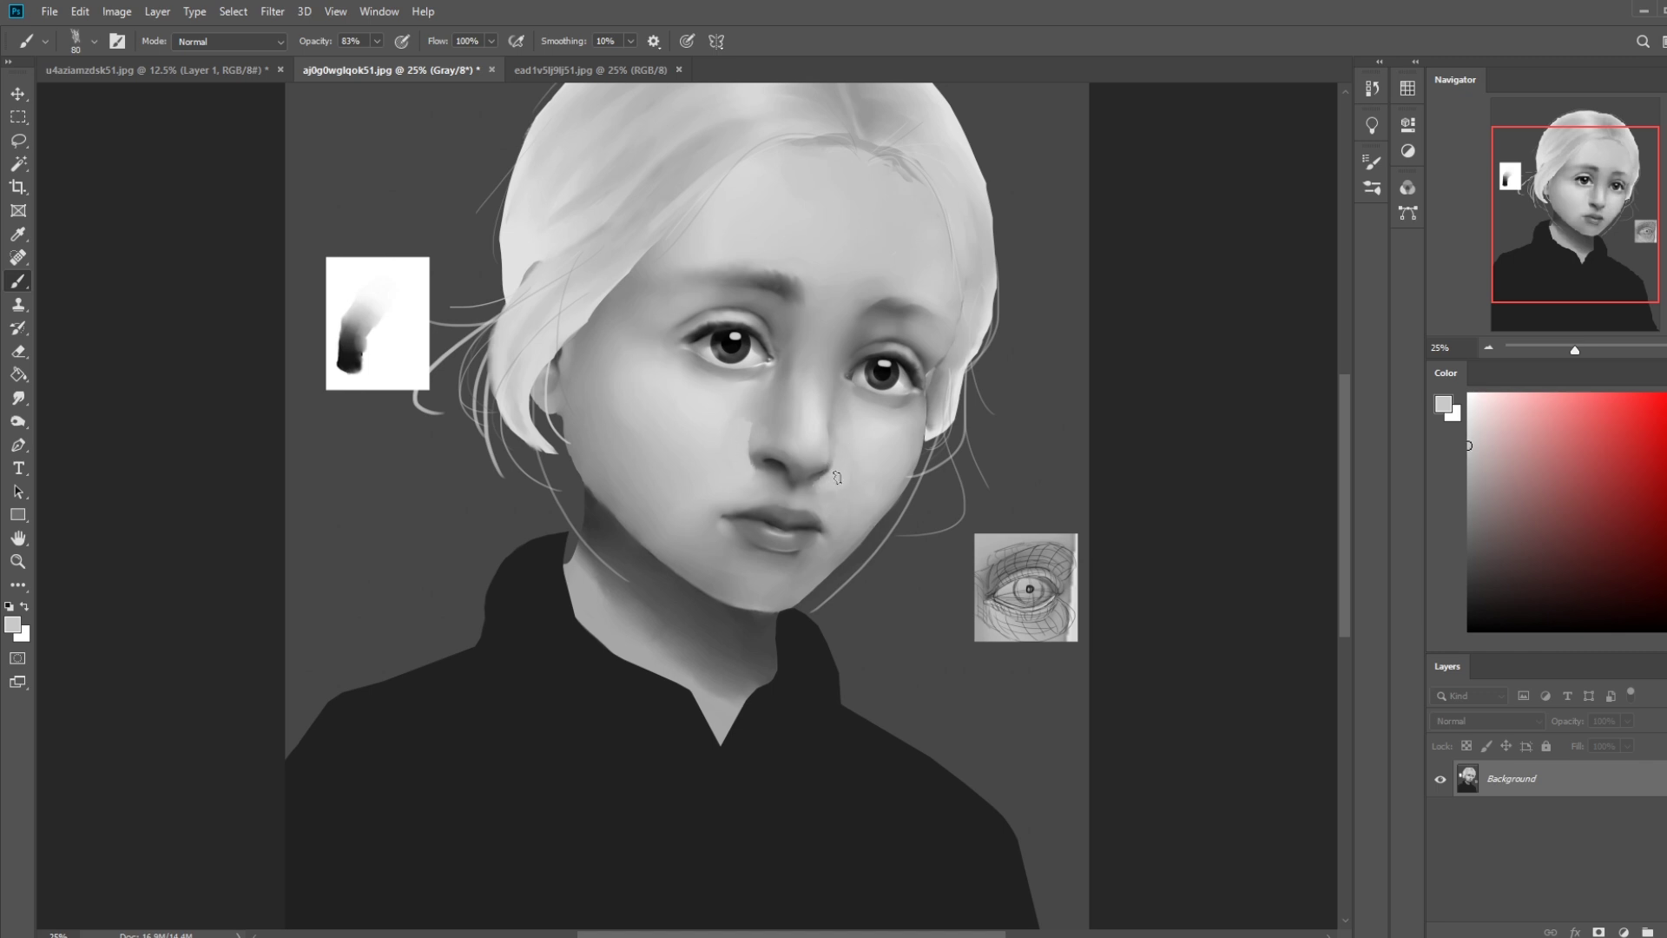
left_click(733, 443, "alt")
left_click(18, 398)
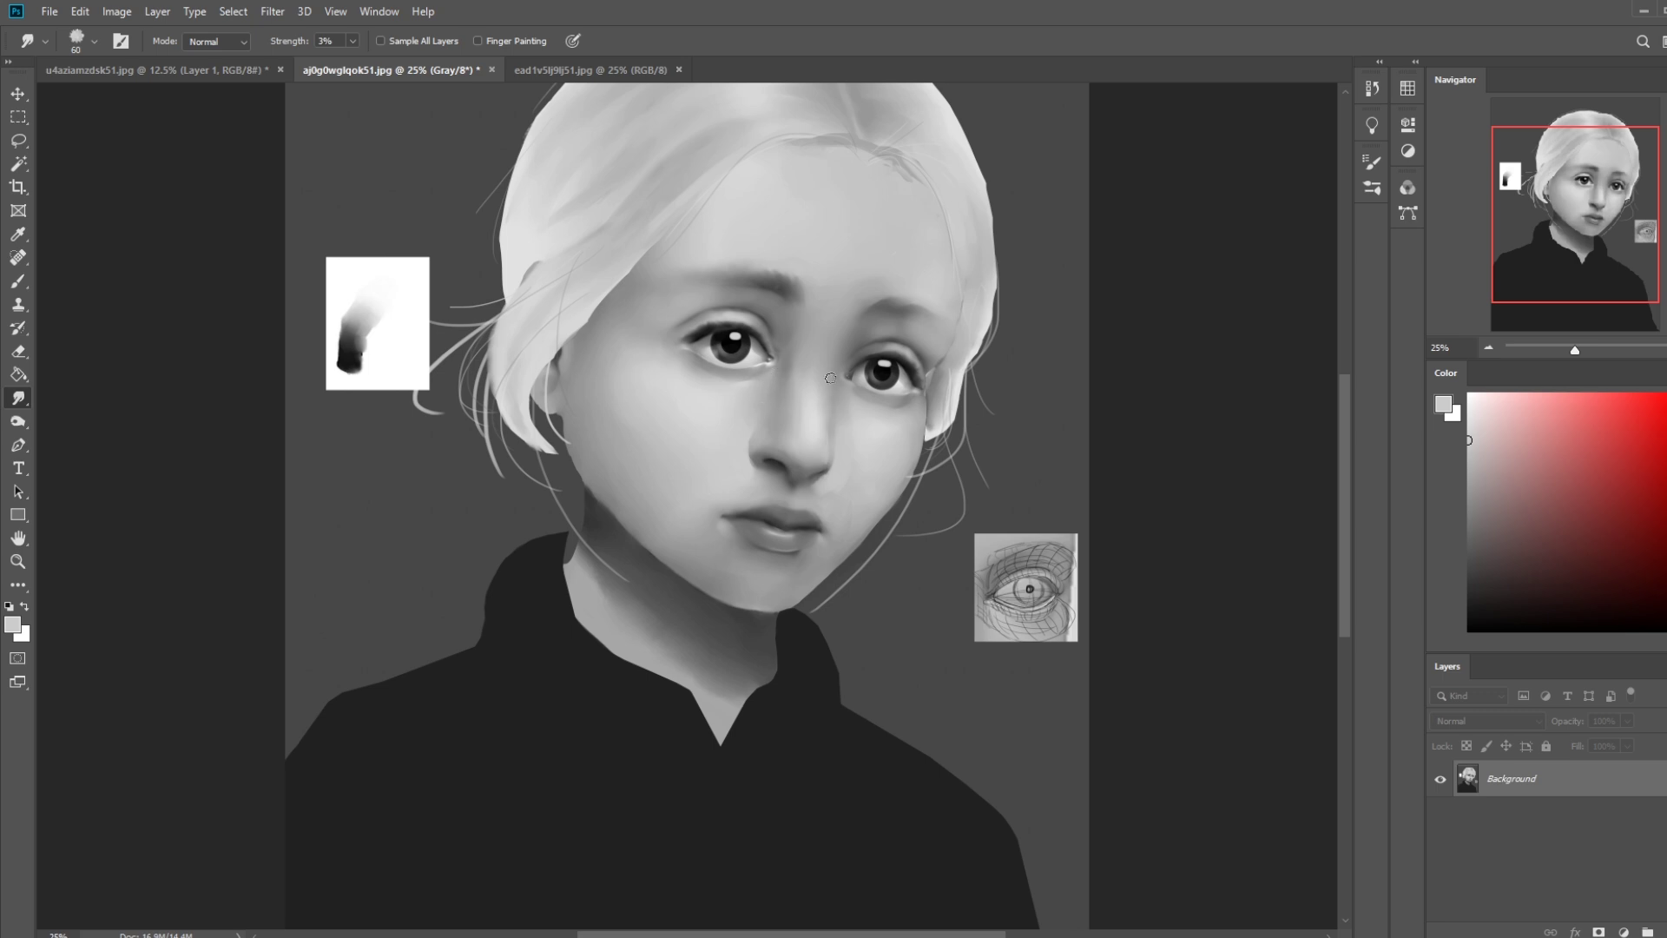
Brighten the nose bridge and the area between the brows using a soft brush of up to 1000 px in Lighten mode.
key("ctrl+minus")
key("b")
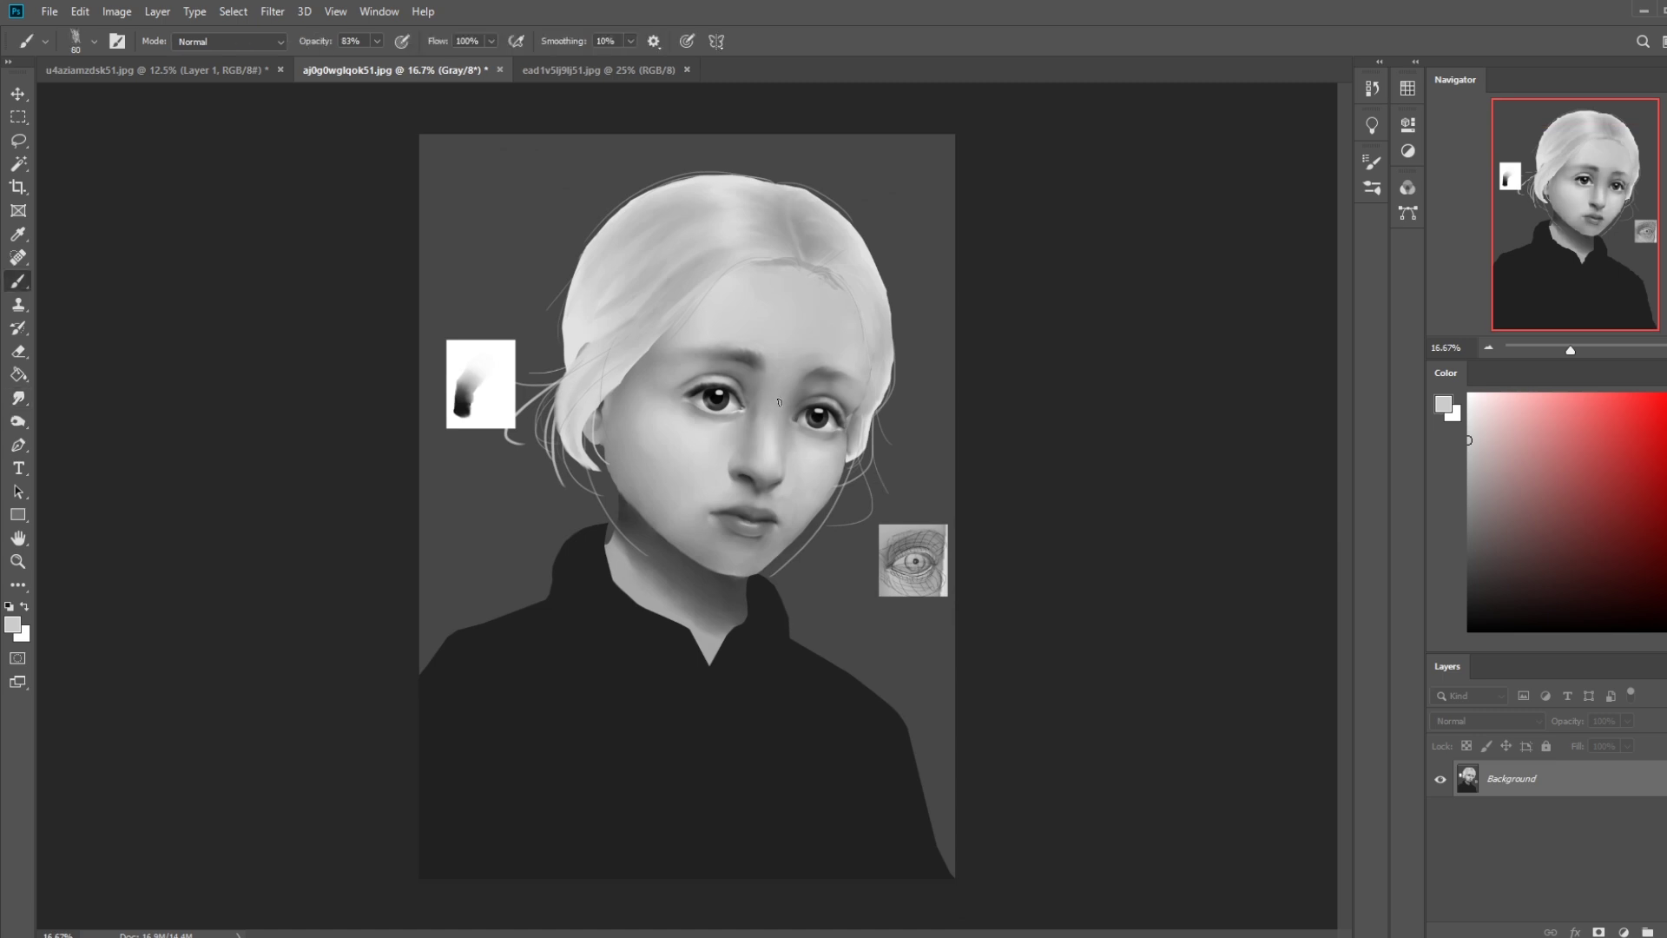
right_click(786, 408)
double_click(825, 494)
left_click(222, 43)
left_click(218, 206)
key("bracketright")
key("bracketright")
key("bracketright")
key("bracketright")
key("bracketright")
left_click(768, 427, "alt")
left_click(764, 439, "alt")
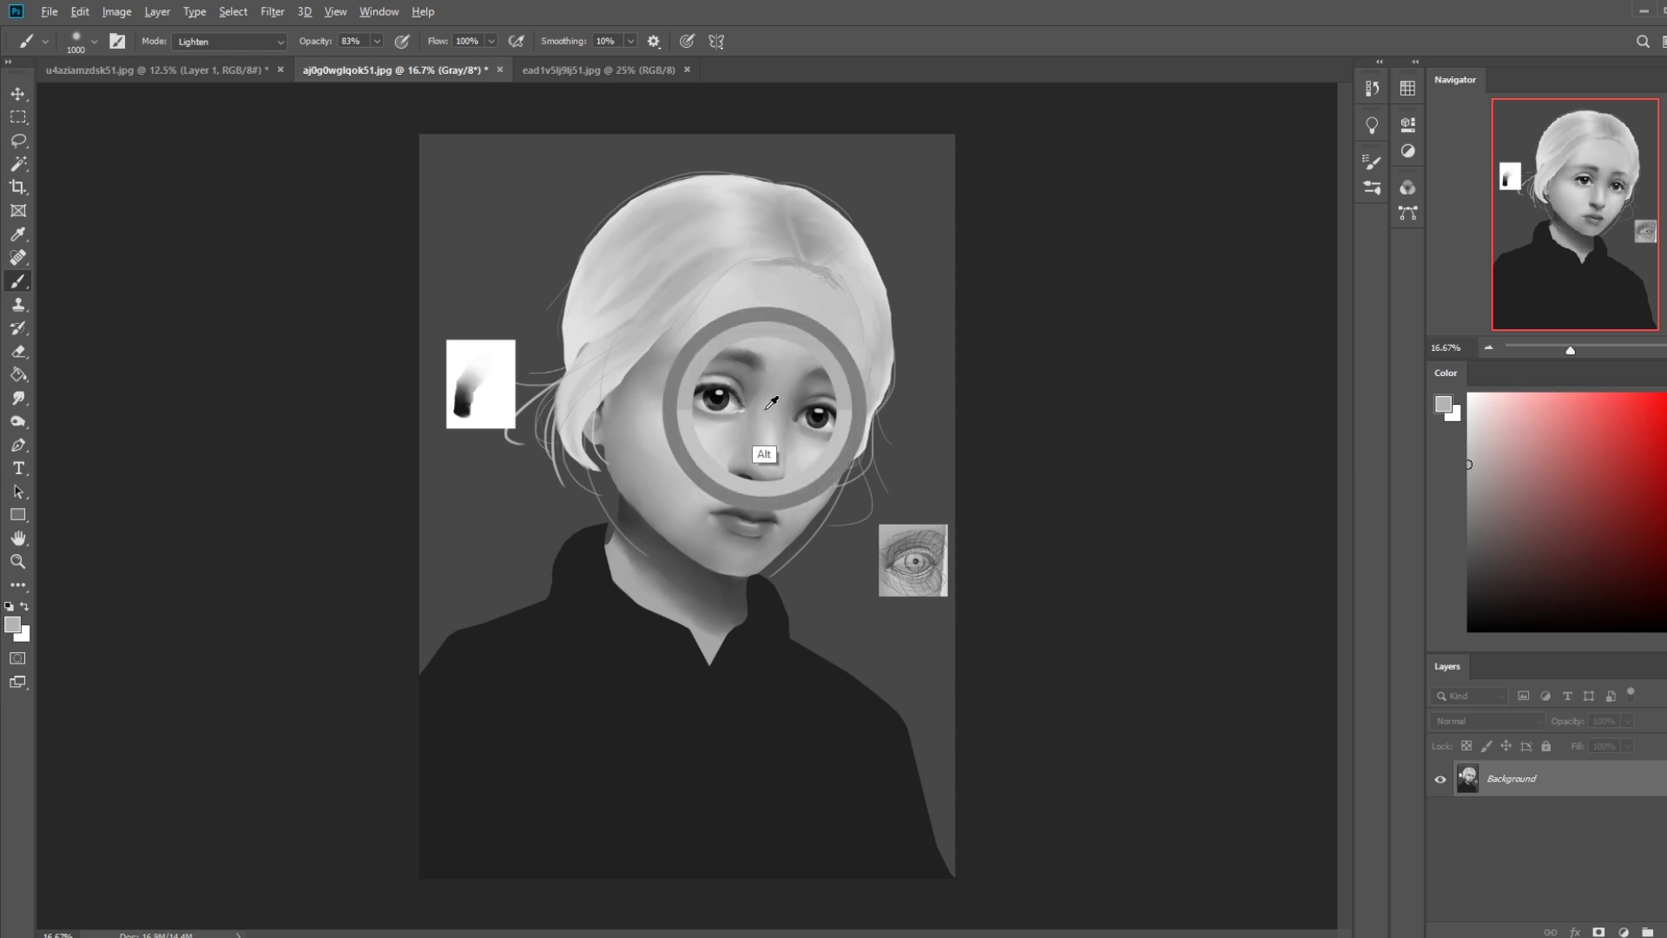
left_click(797, 443, "alt")
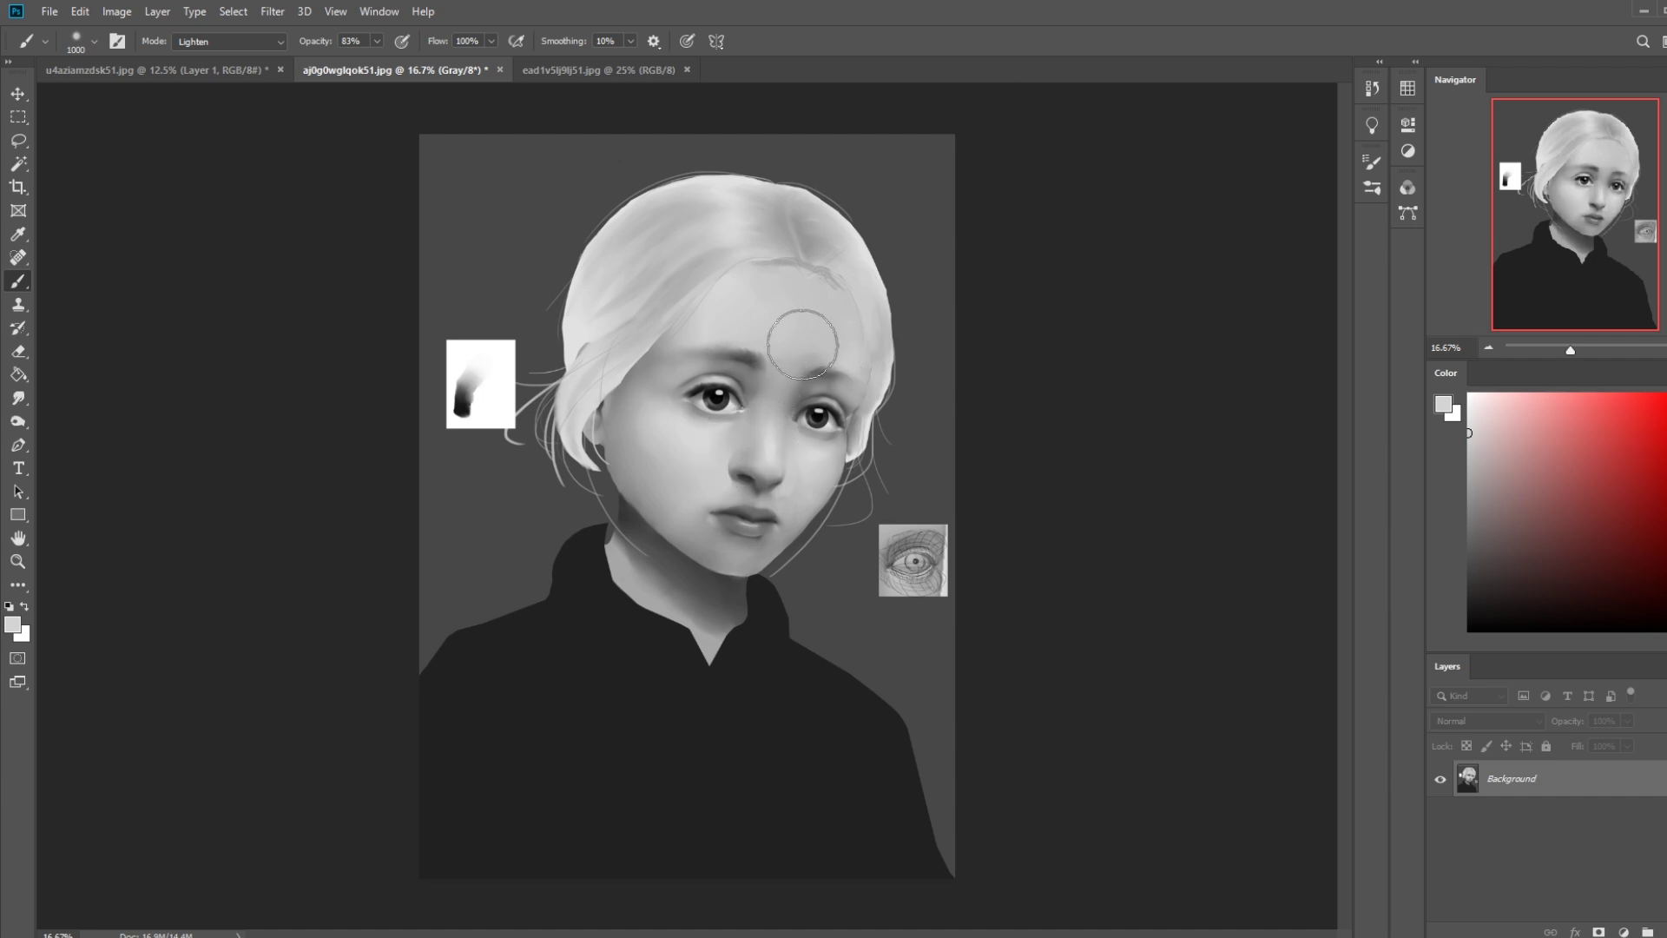
key("bracketleft")
key("bracketleft")
key("bracketleft")
key("bracketleft")
key("bracketleft")
key("bracketleft")
key("bracketleft")
key("bracketleft")
key("bracketleft")
key("bracketleft")
key("bracketleft")
key("bracketleft")
Lasso the girl's right eye and eyebrow, copy them to a new layer and nudge the copy upward.
key("ctrl+minus")
key("ctrl+minus")
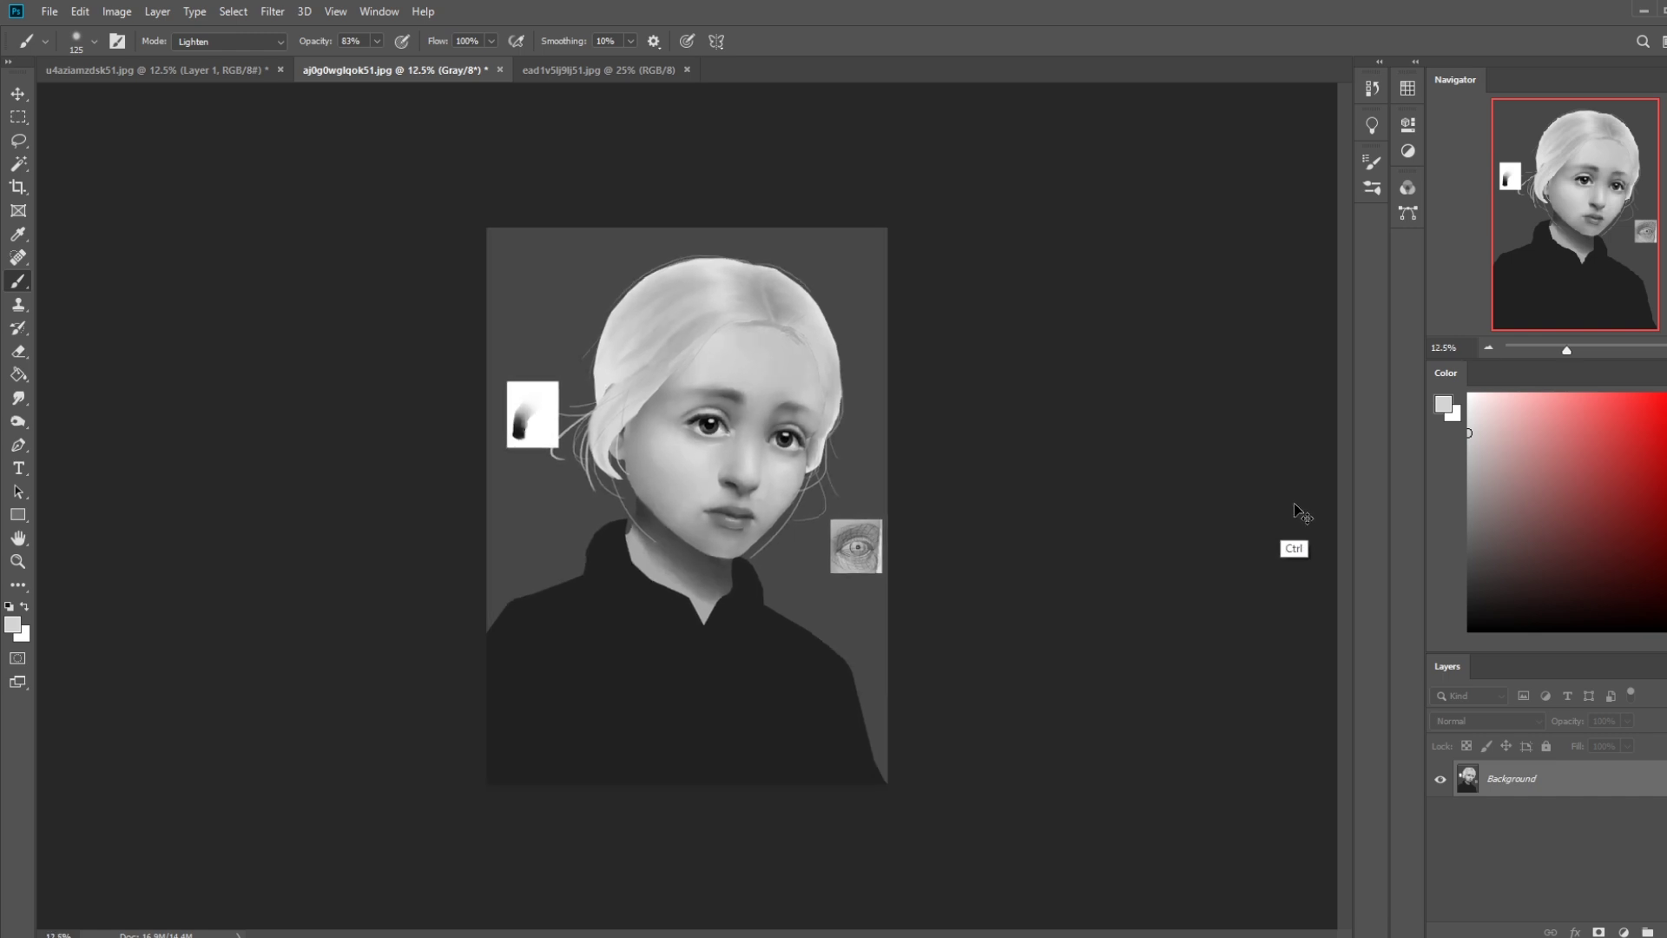
key("l")
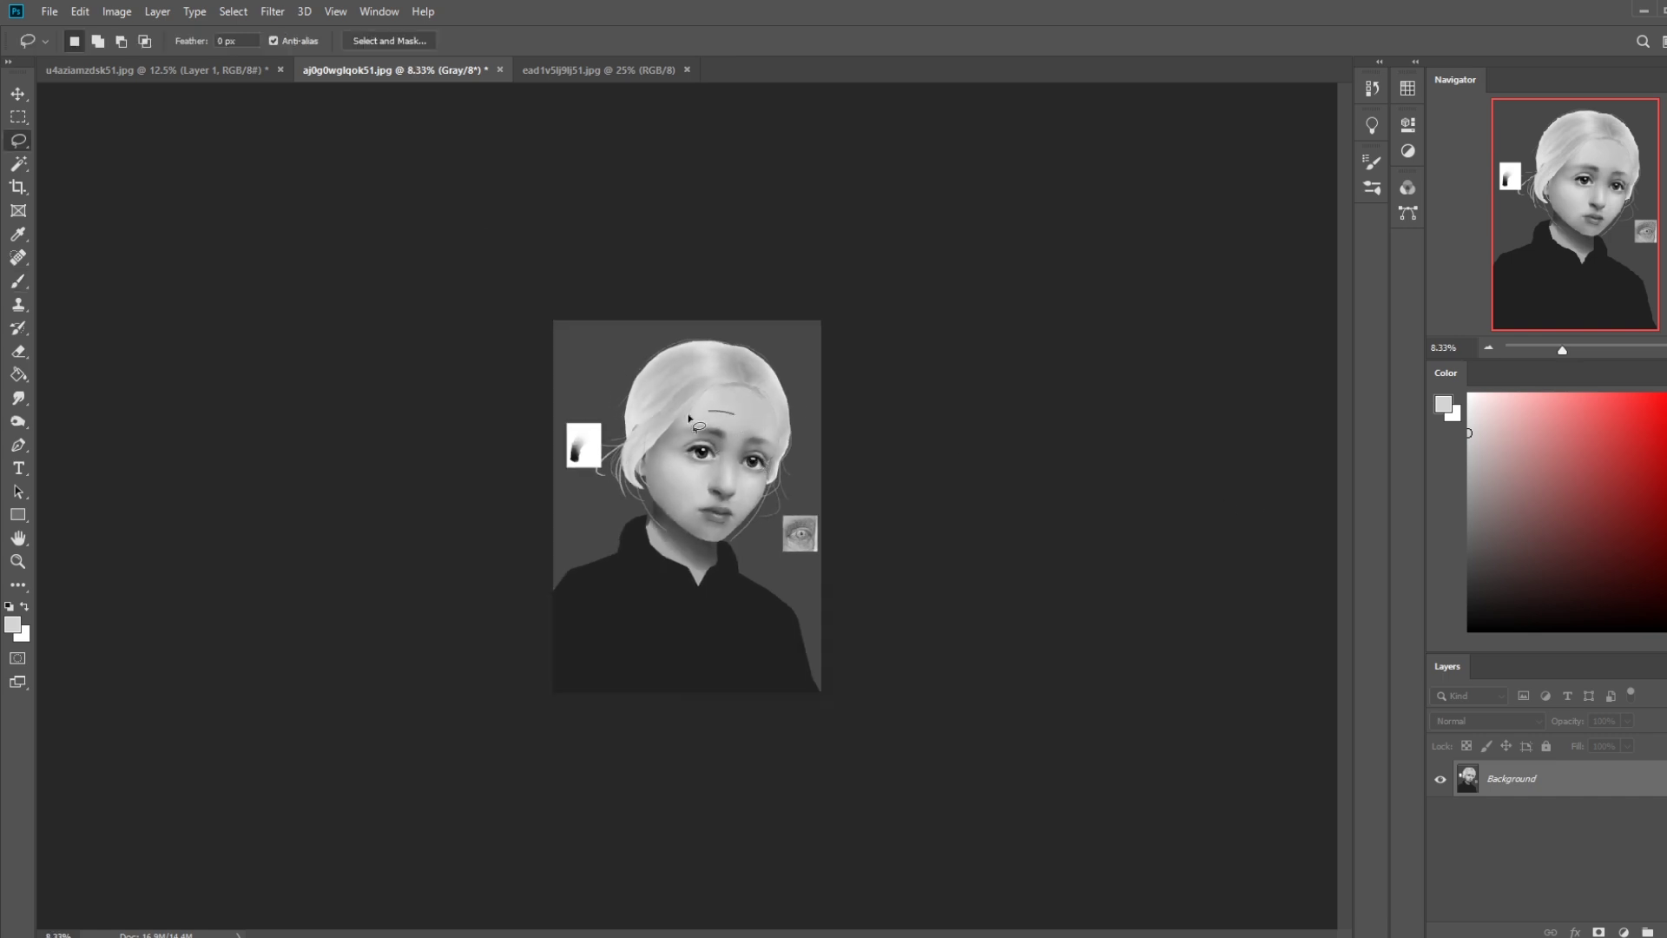
left_click_drag(710, 469, 735, 416)
key("ctrl+shift+j")
key("v")
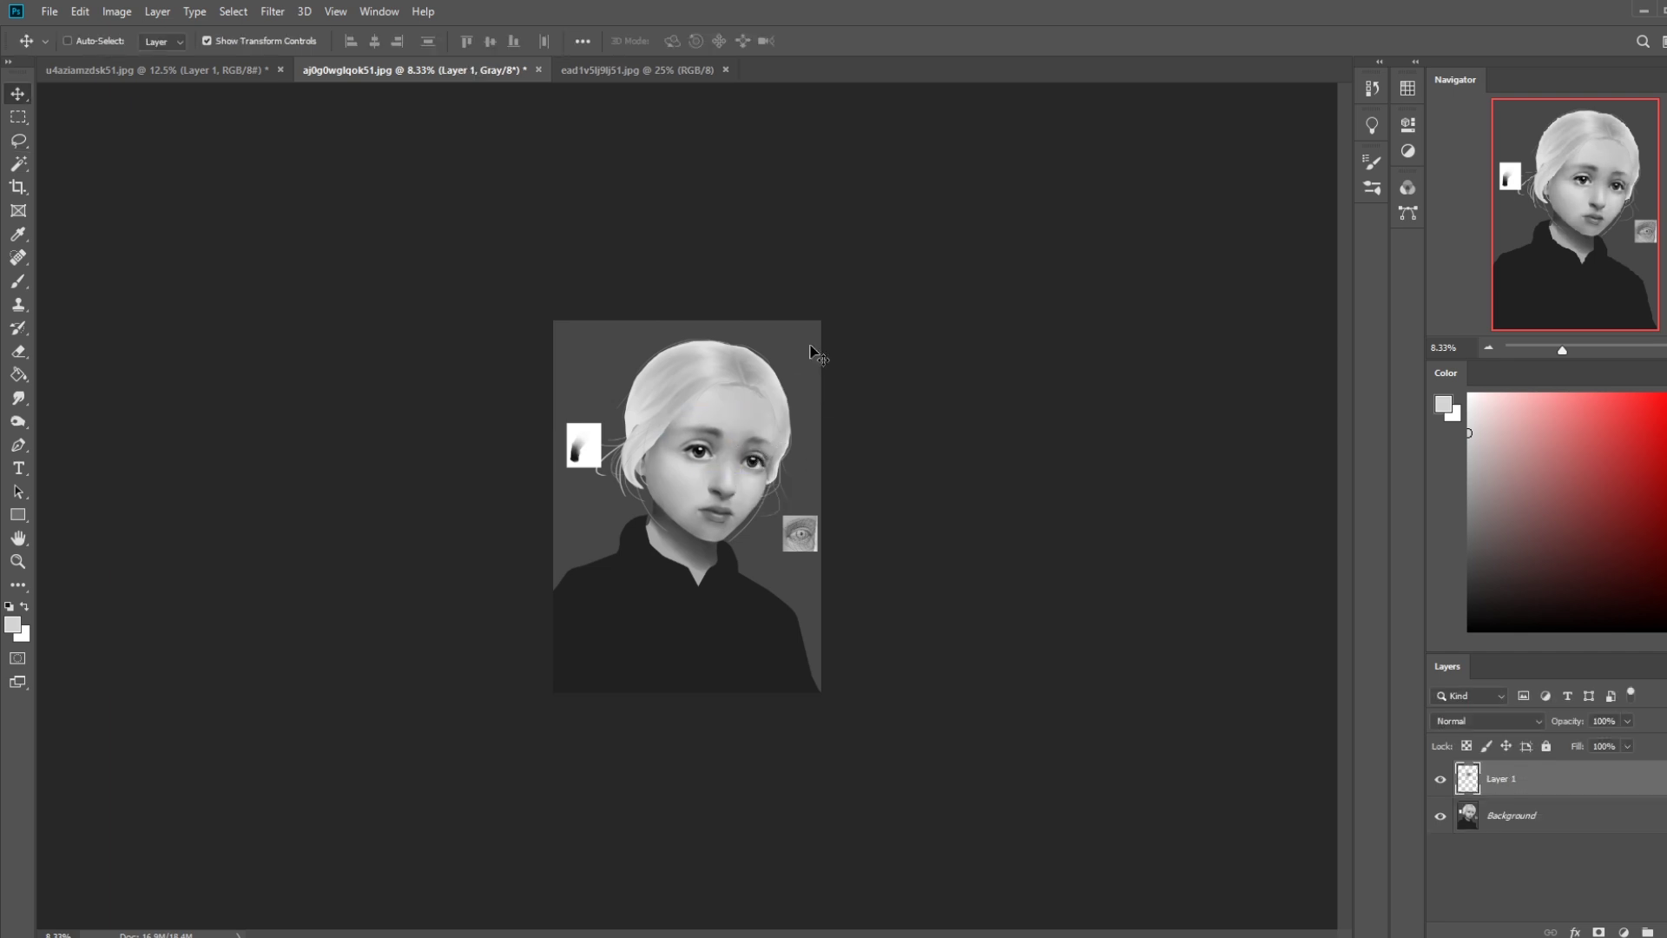
key("shift+Up")
key("shift+Down")
key("shift+Up")
Compare the moved eye with its original position by toggling the copied layer's visibility.
left_click(1439, 781)
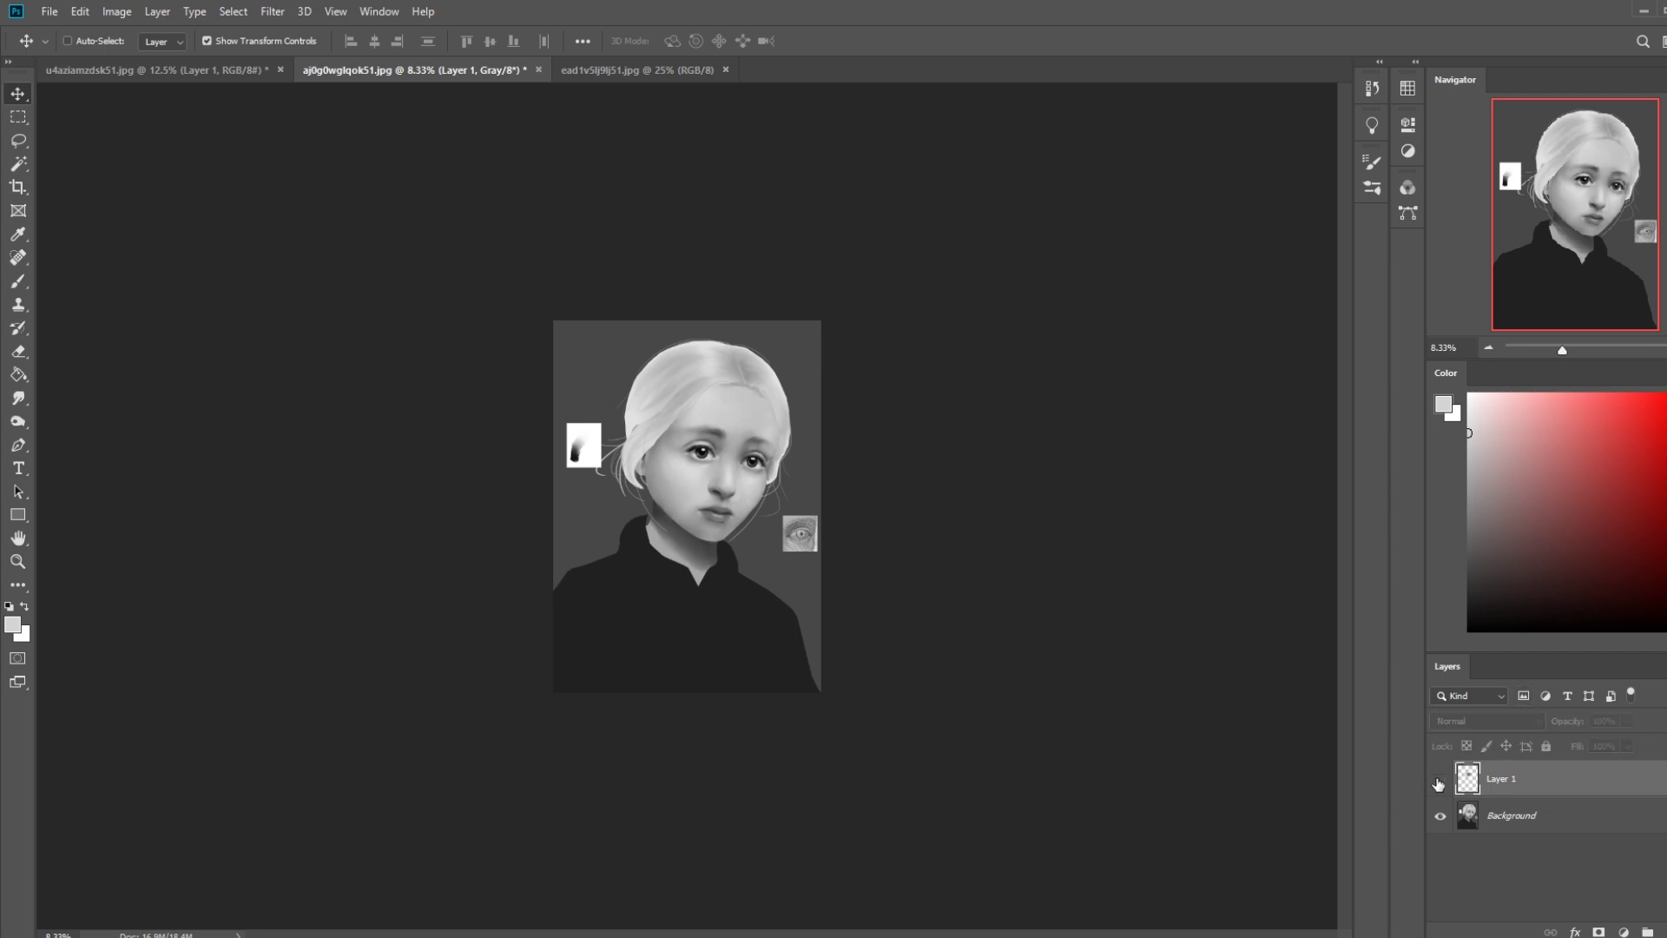
left_click(1439, 780)
left_click(1440, 780)
left_click(1440, 782)
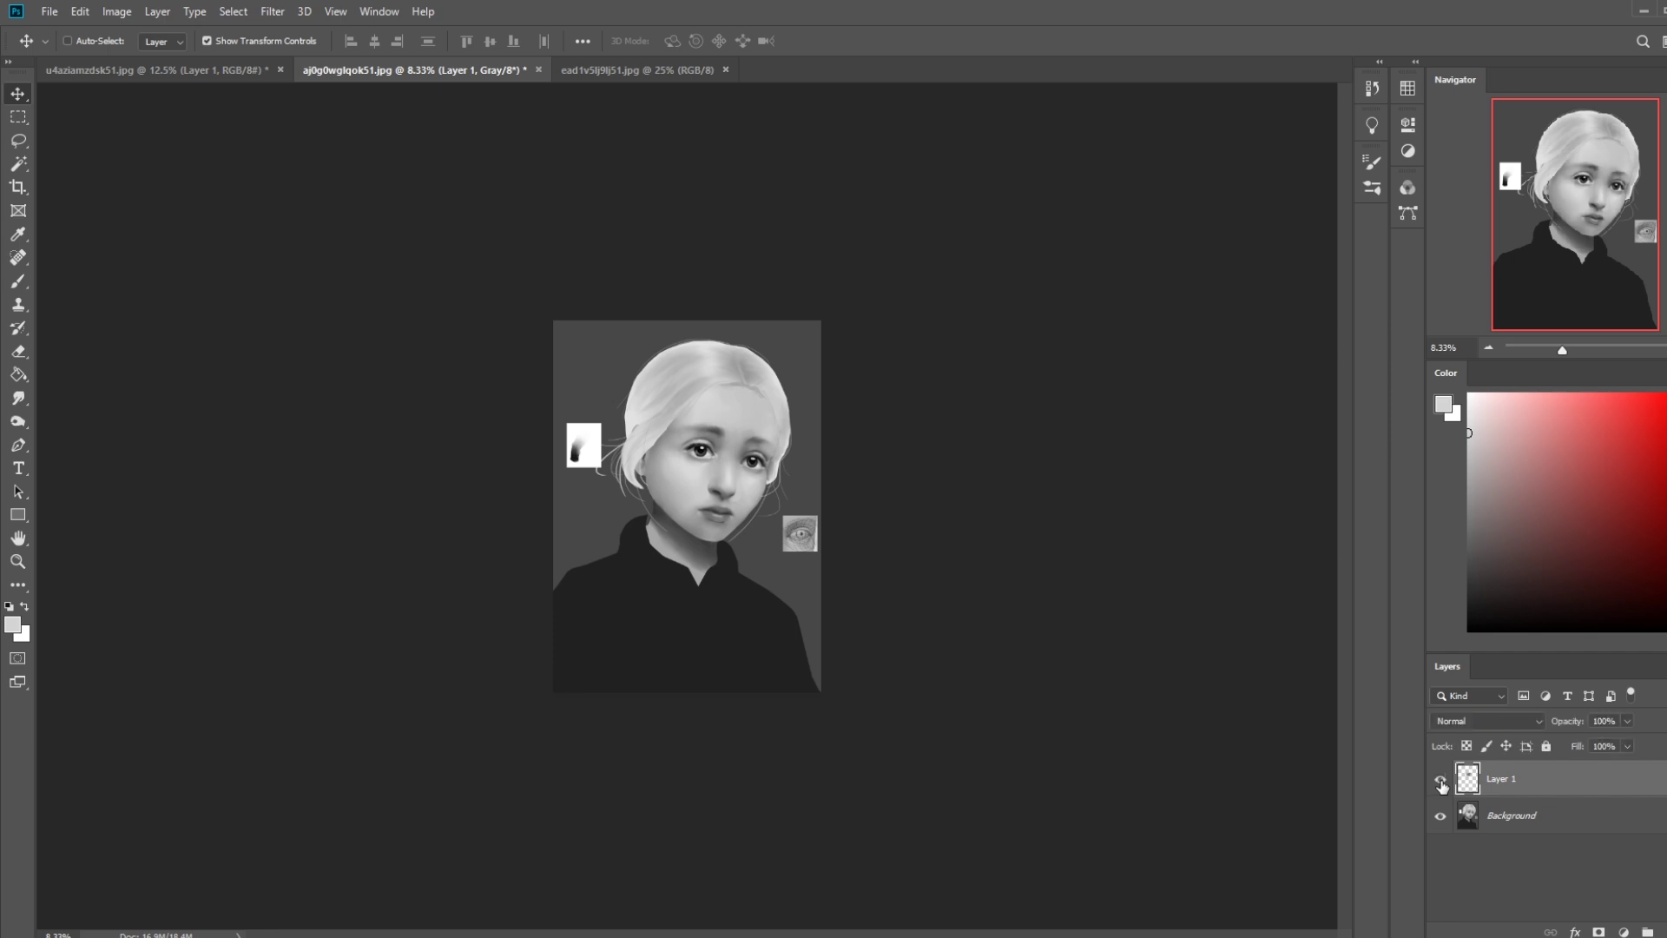
Merge the moved eye layer down into the background and copy the whole corrected portrait.
right_click(1507, 786)
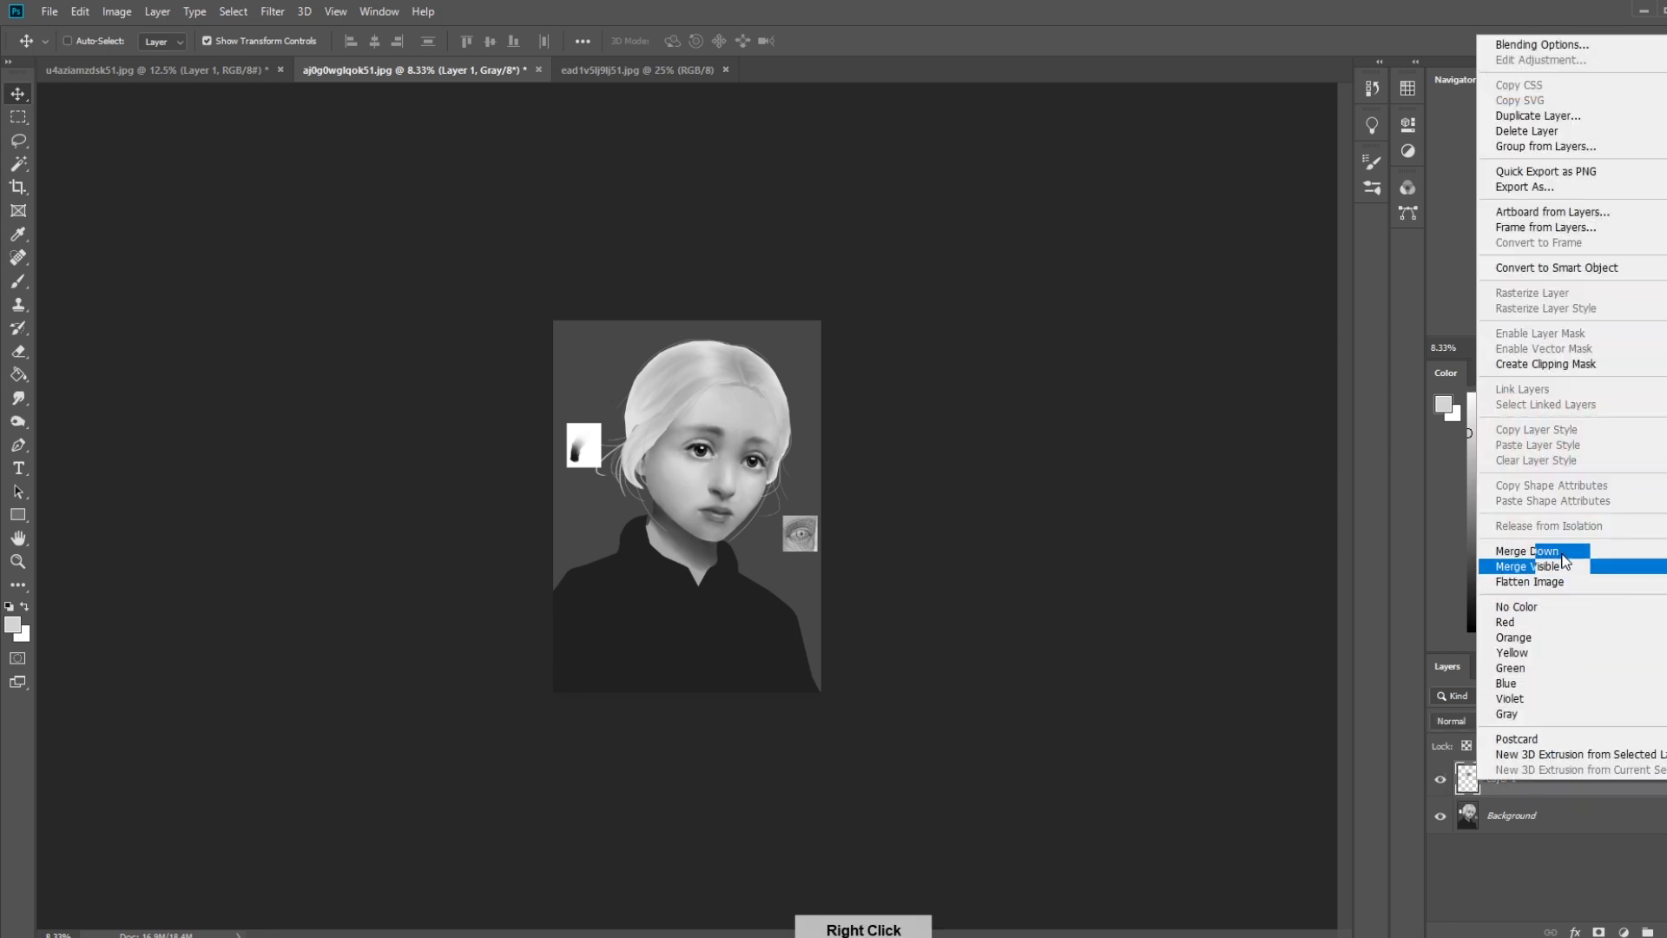
left_click(1529, 682)
key("ctrl")
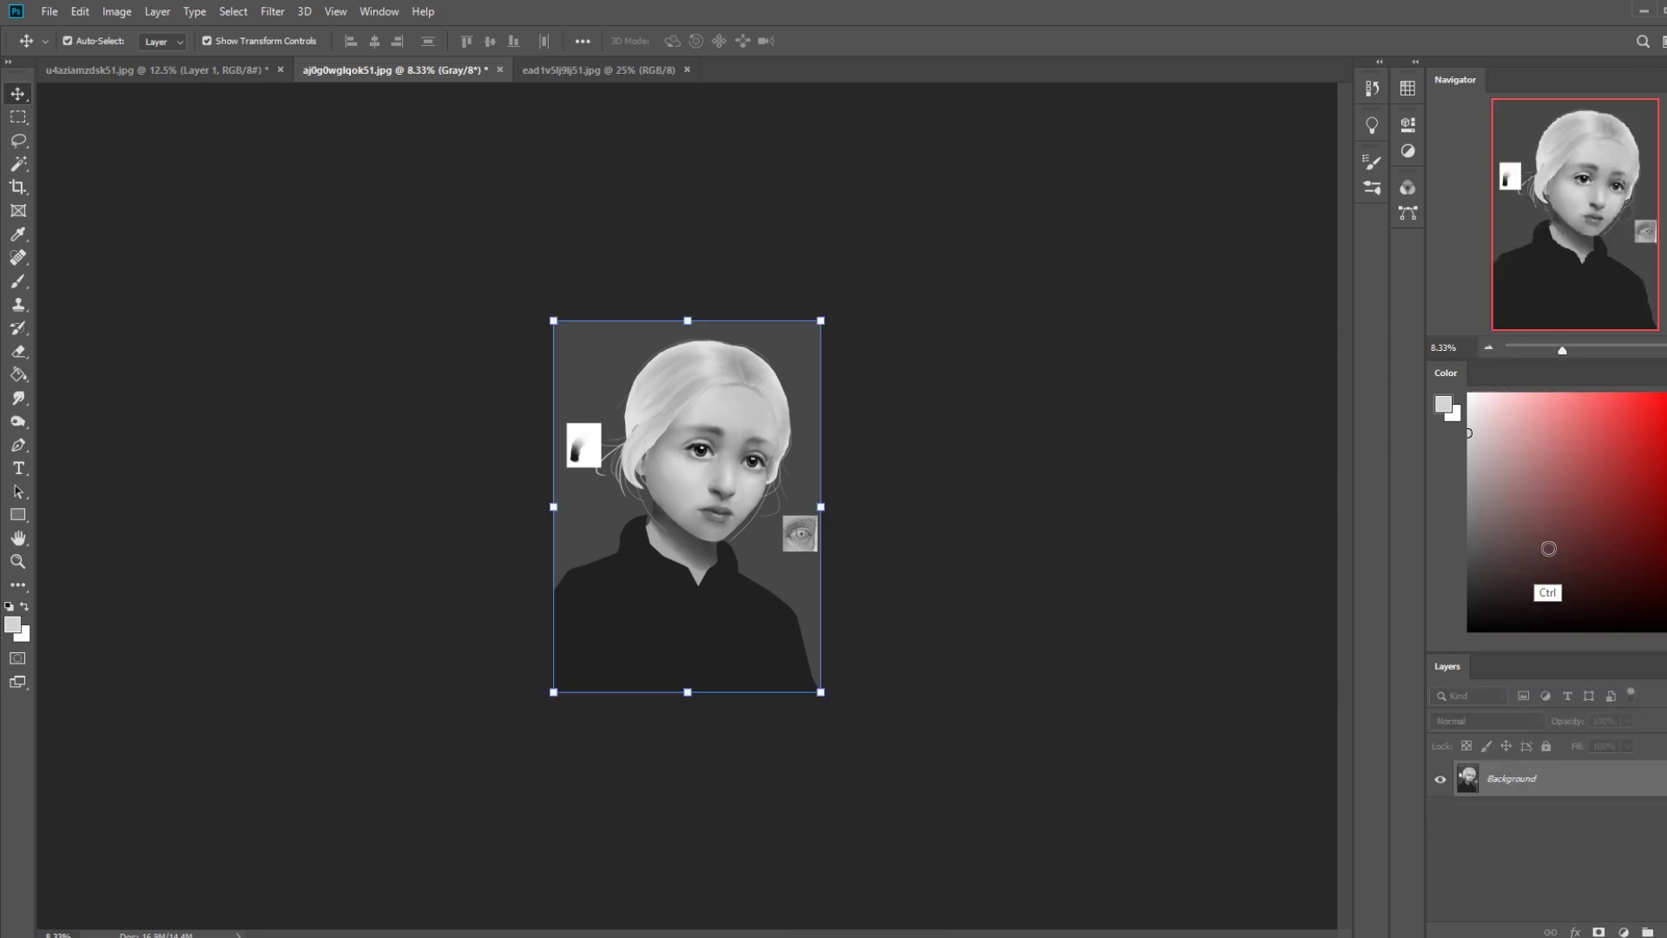
Restore the document's original opening snapshot from the history and paste the corrected portrait above it as a new layer.
left_click(1371, 89)
left_click_drag(1347, 581, 1388, 158)
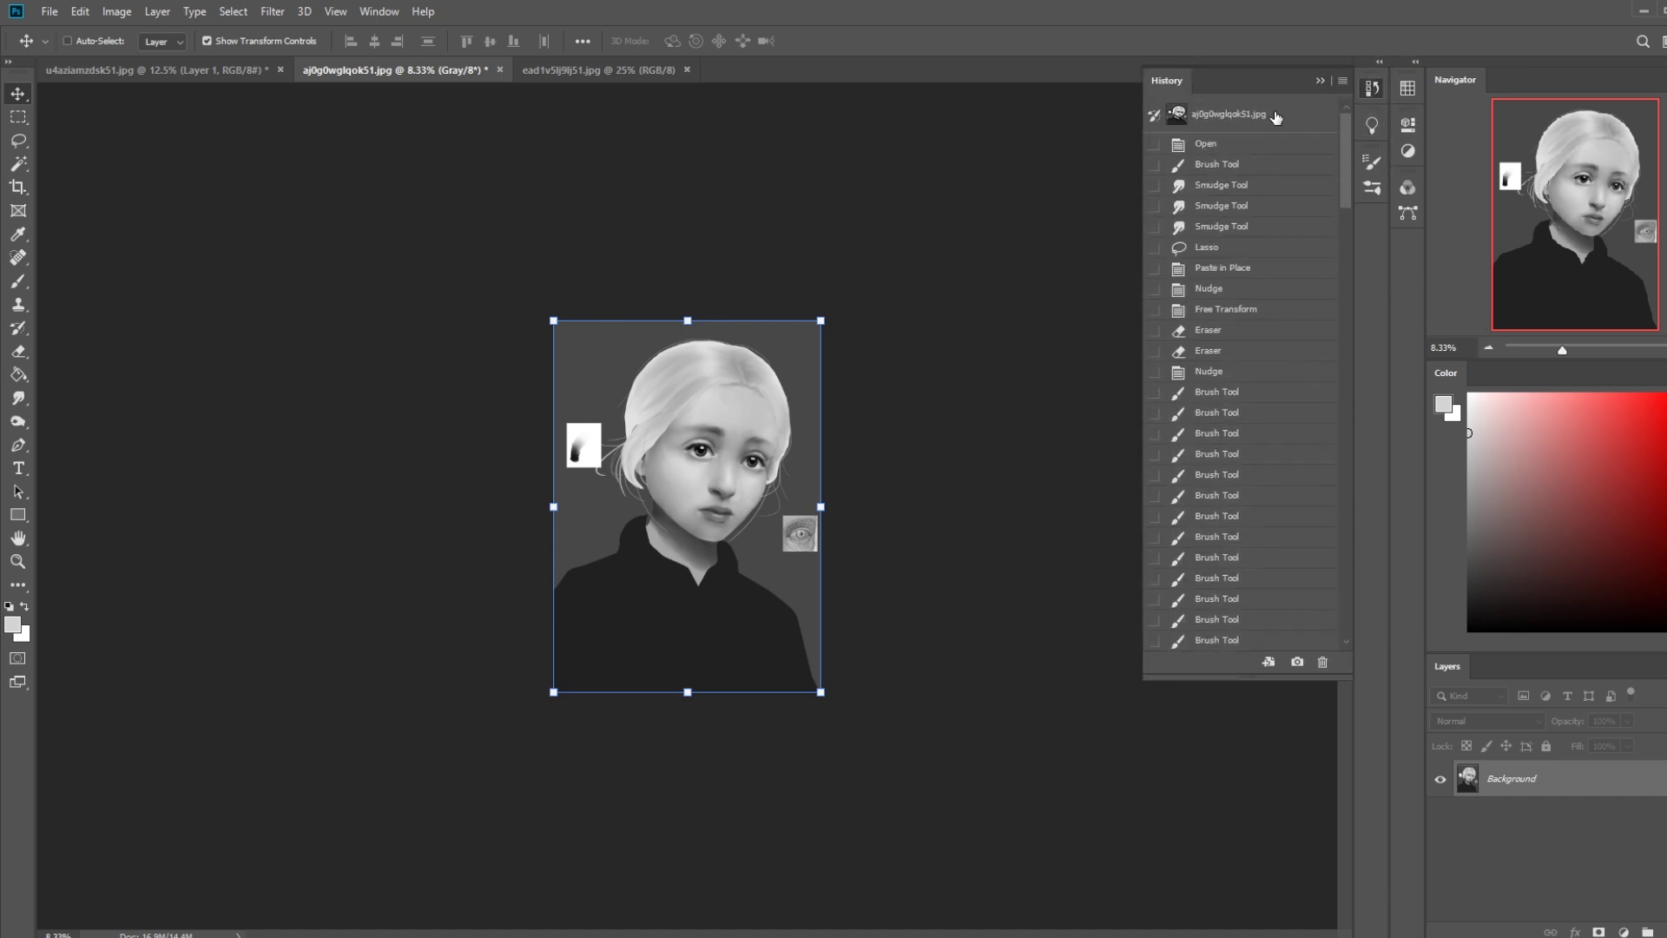
left_click(1272, 114)
key("ctrl+plus")
key("ctrl+plus")
left_click_drag(1348, 158, 1353, 627)
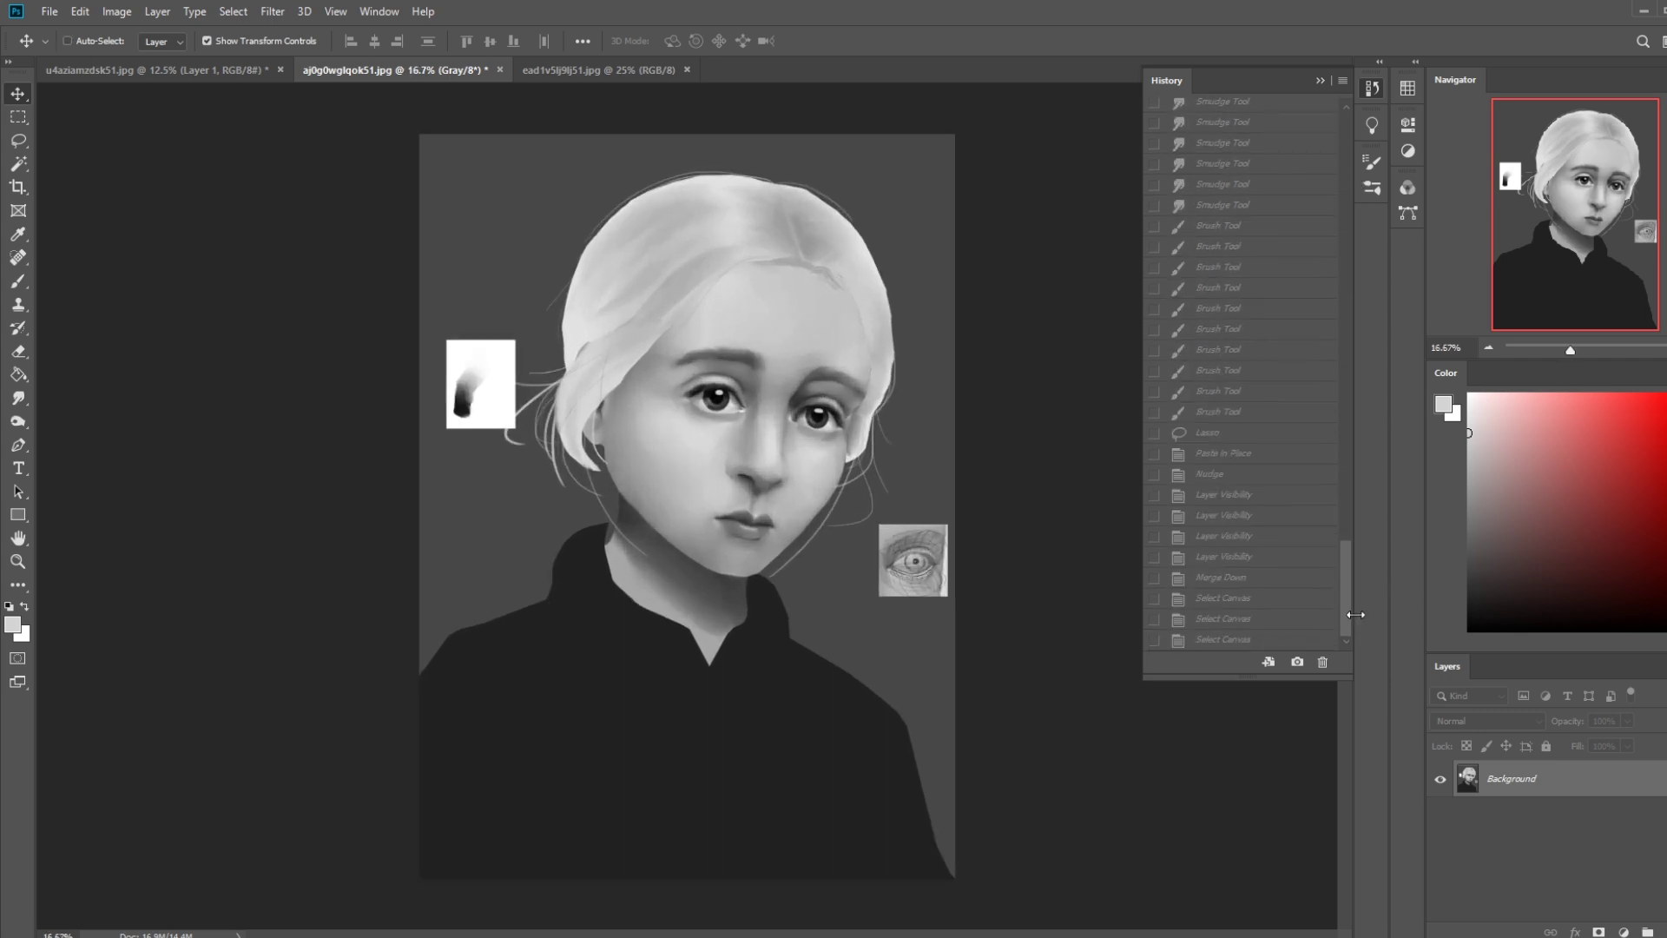
key("ctrl+v")
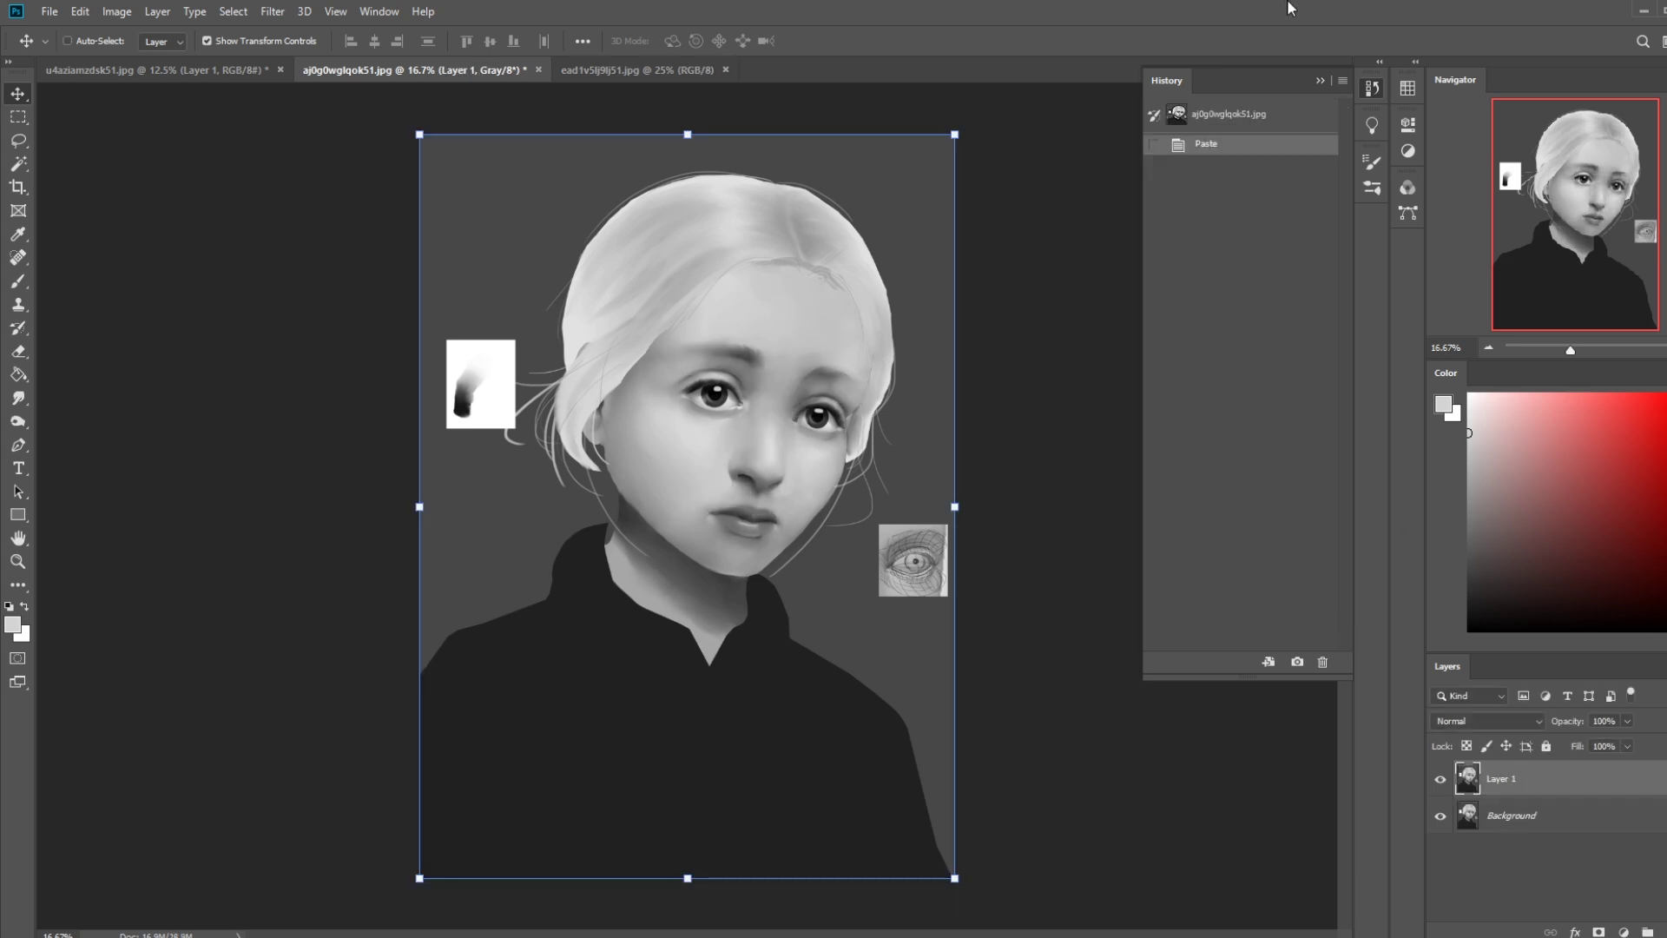
left_click(1319, 83)
Compare the corrected portrait with the original by toggling Layer 1's visibility.
left_click(1441, 782)
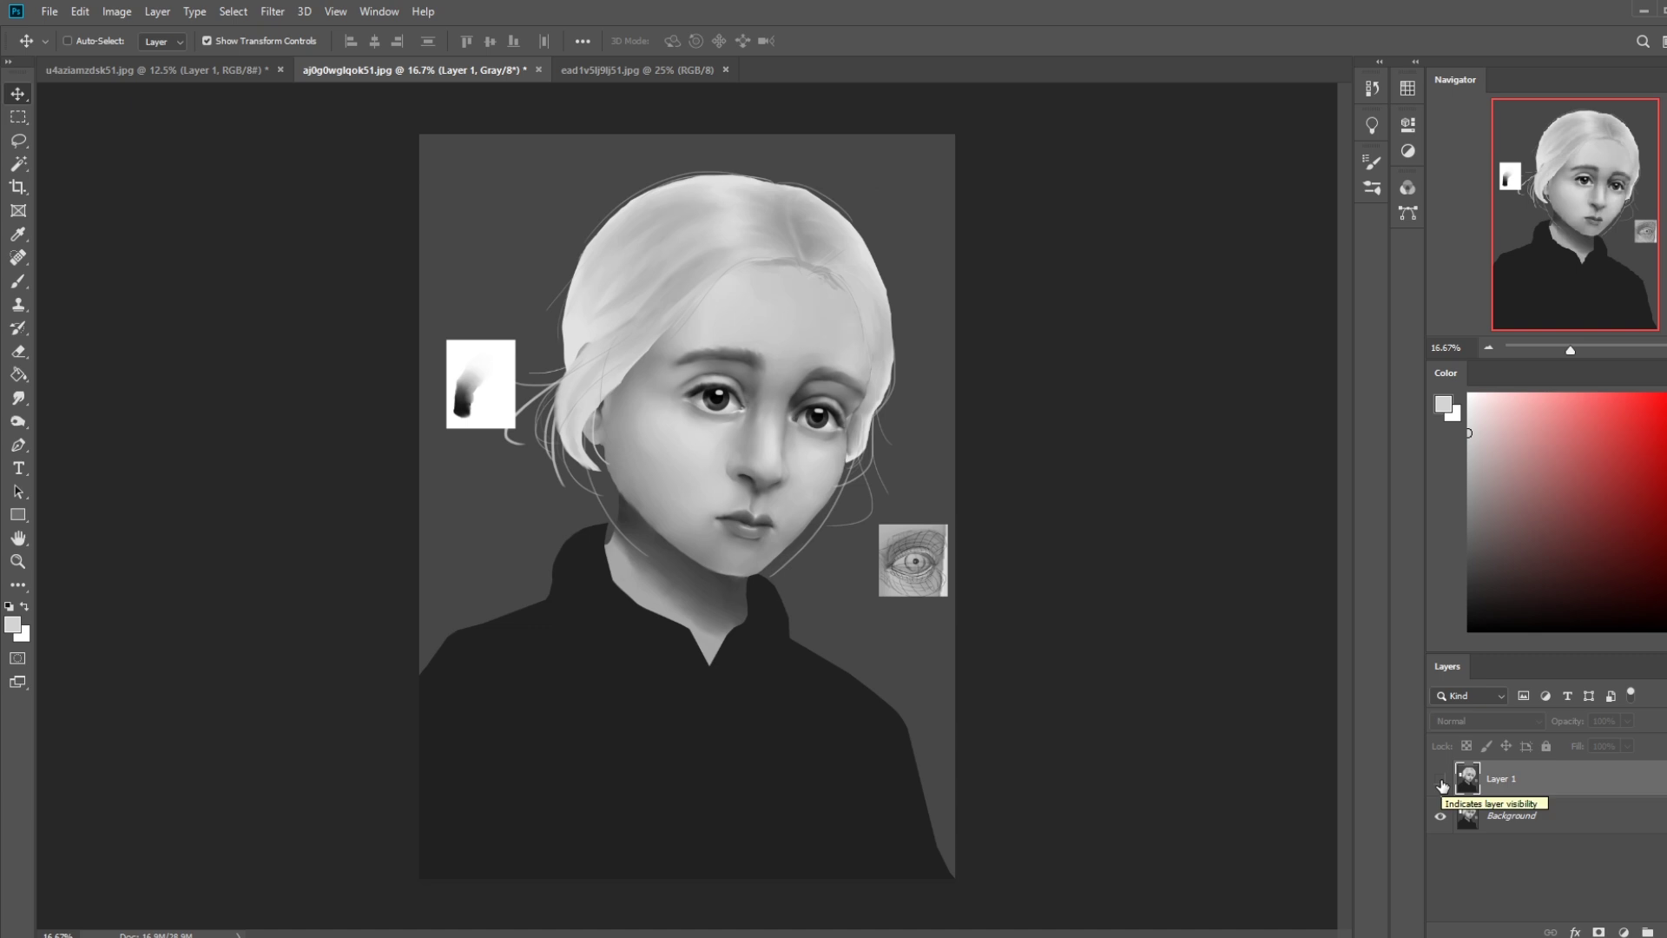
left_click(1442, 781)
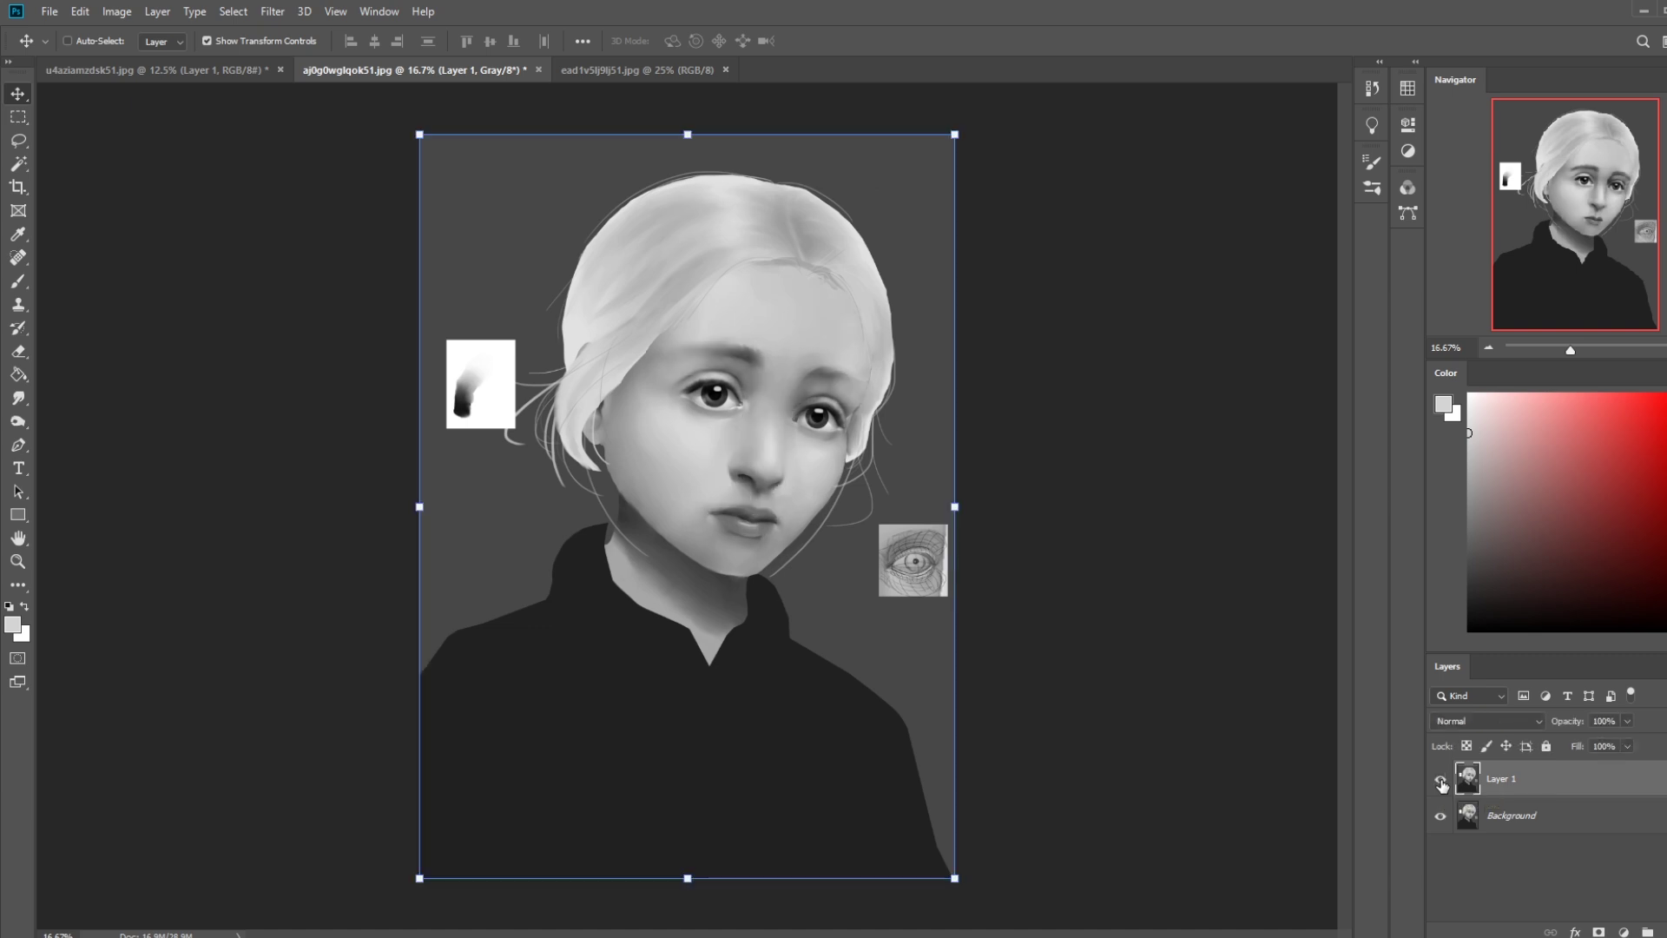
left_click(1442, 781)
left_click(1441, 782)
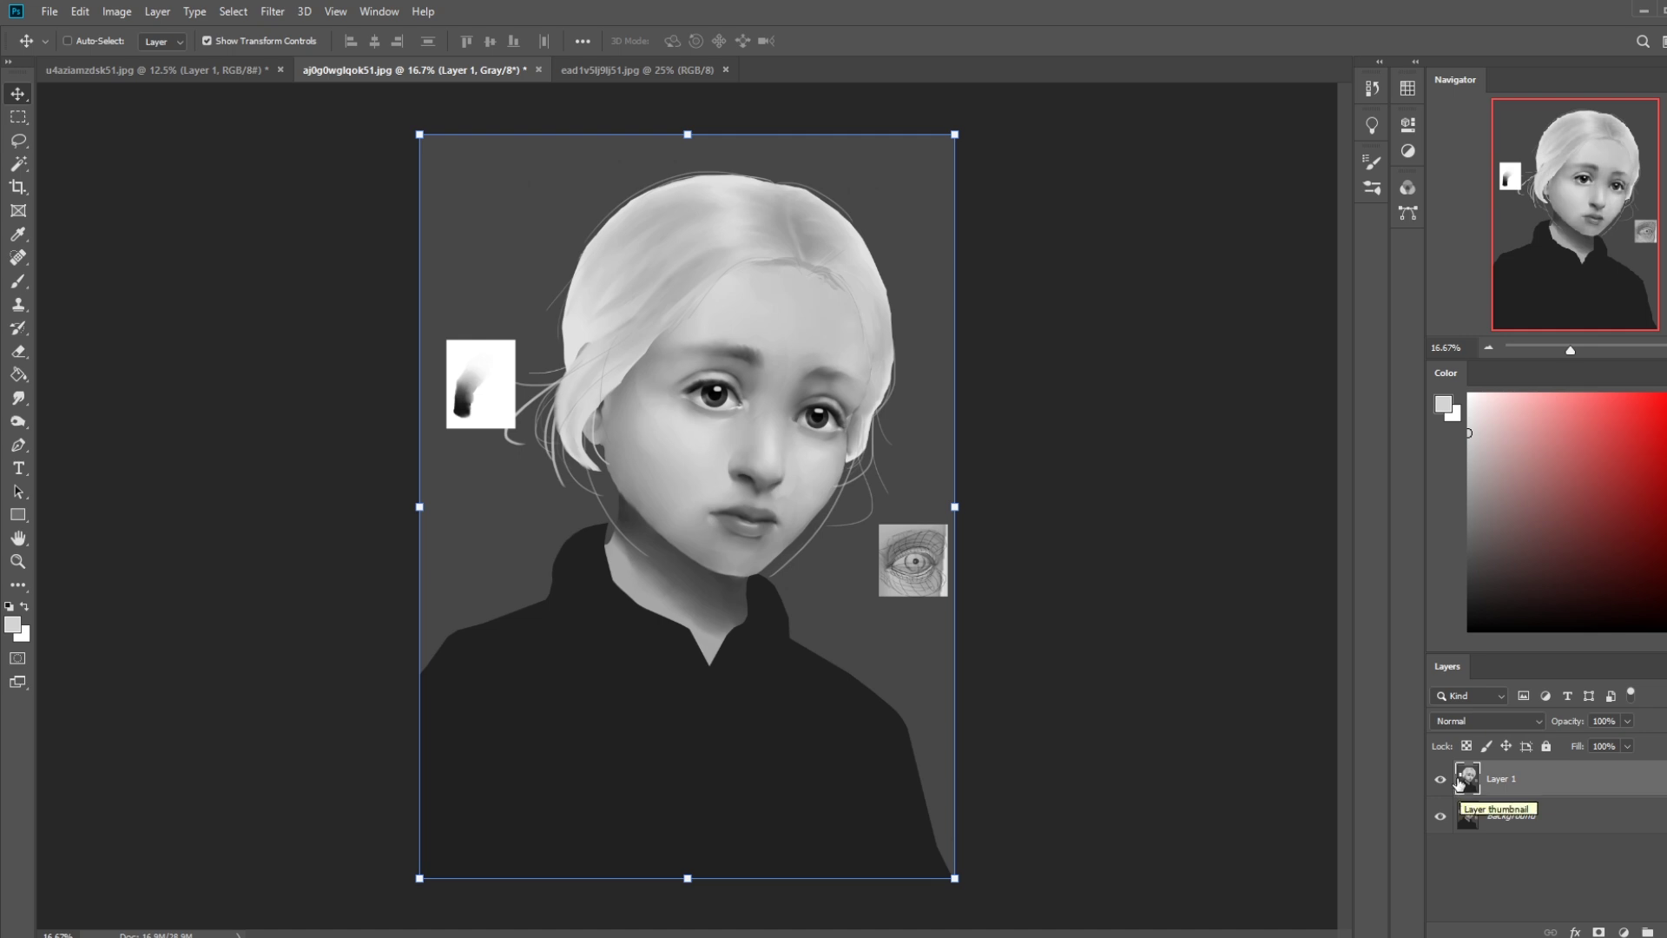
Merge the corrected layer into the background, then save and close aj0g0wglqok51.jpg.
right_click(1508, 786)
left_click(1582, 577)
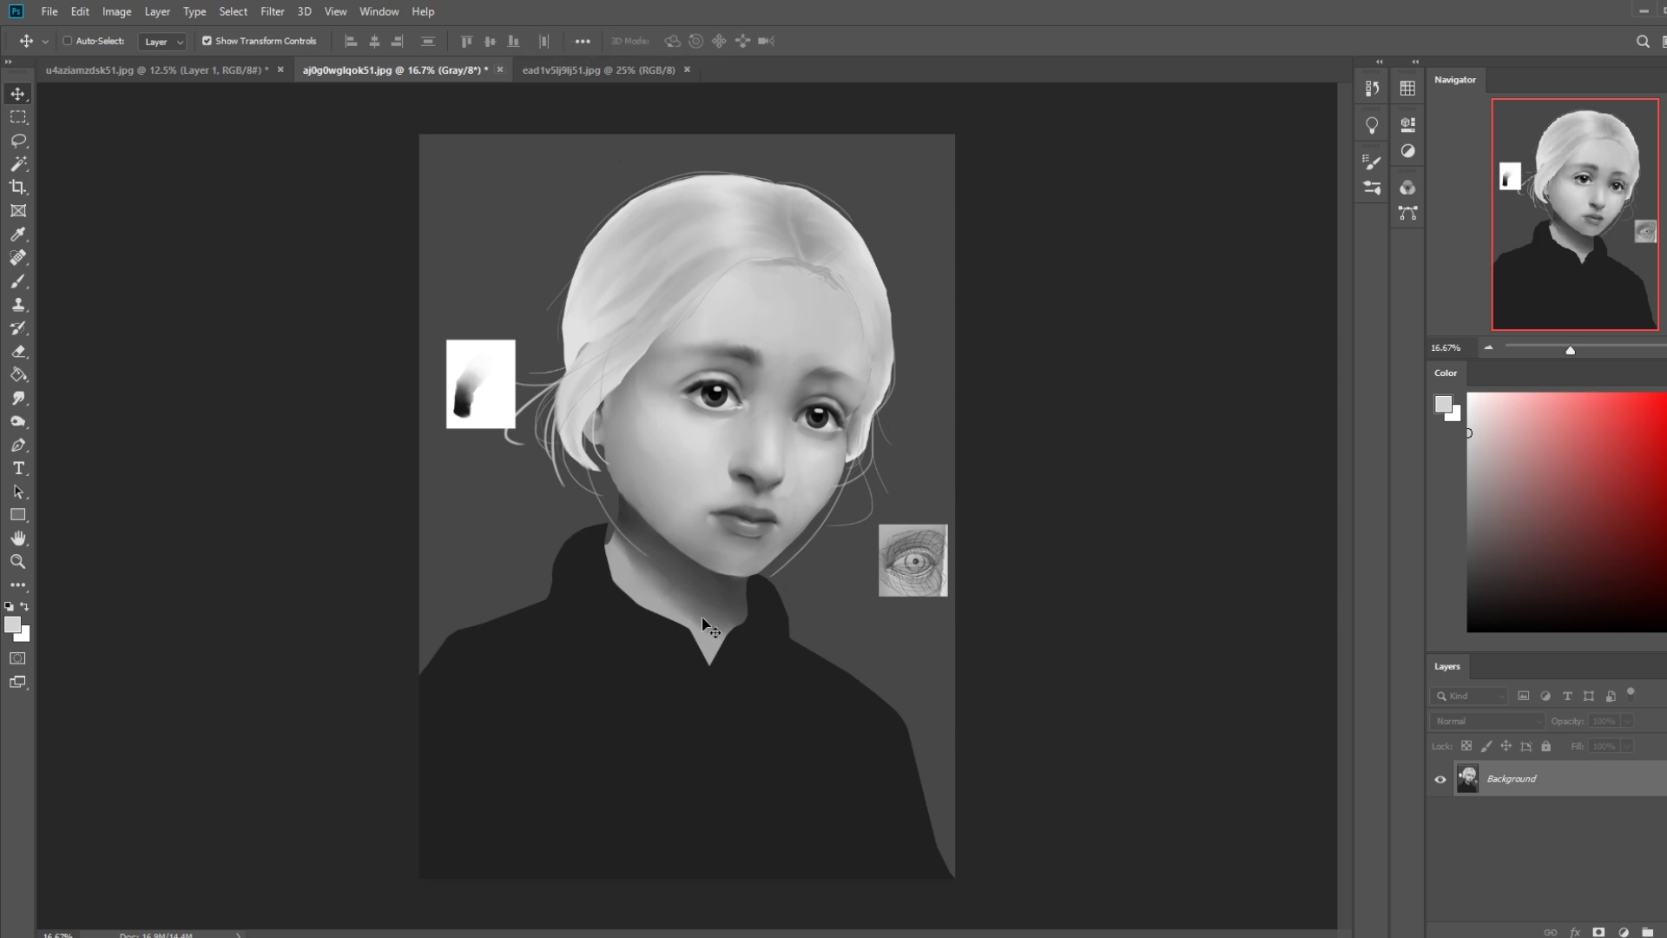
left_click(501, 70)
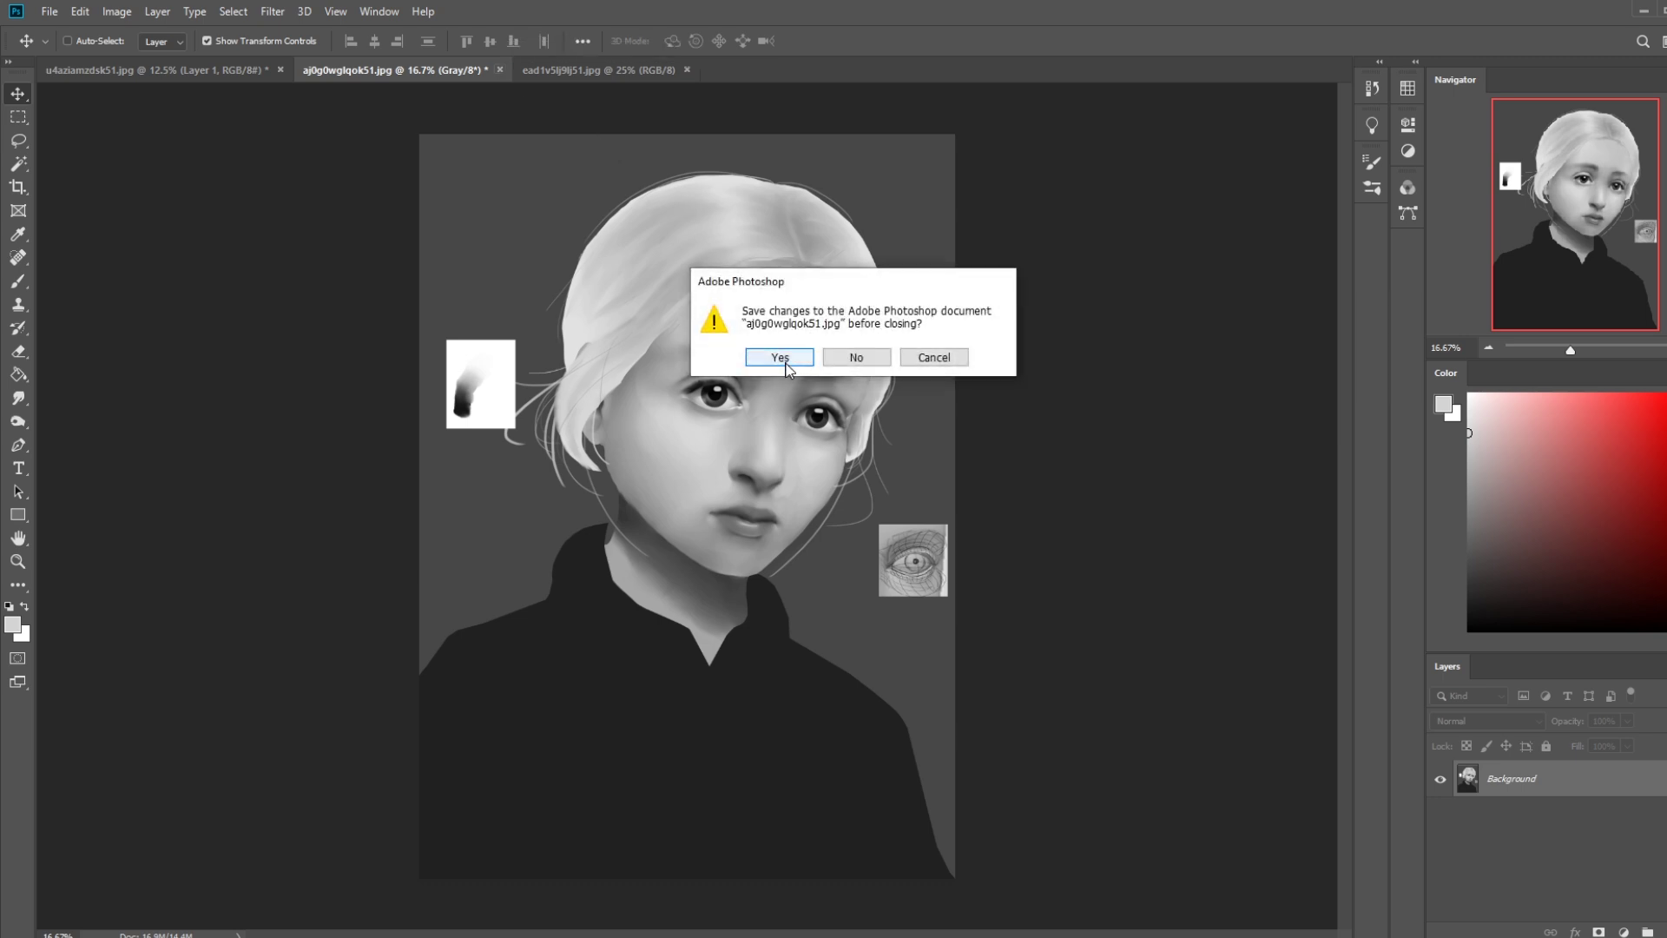
left_click(780, 358)
left_click(962, 237)
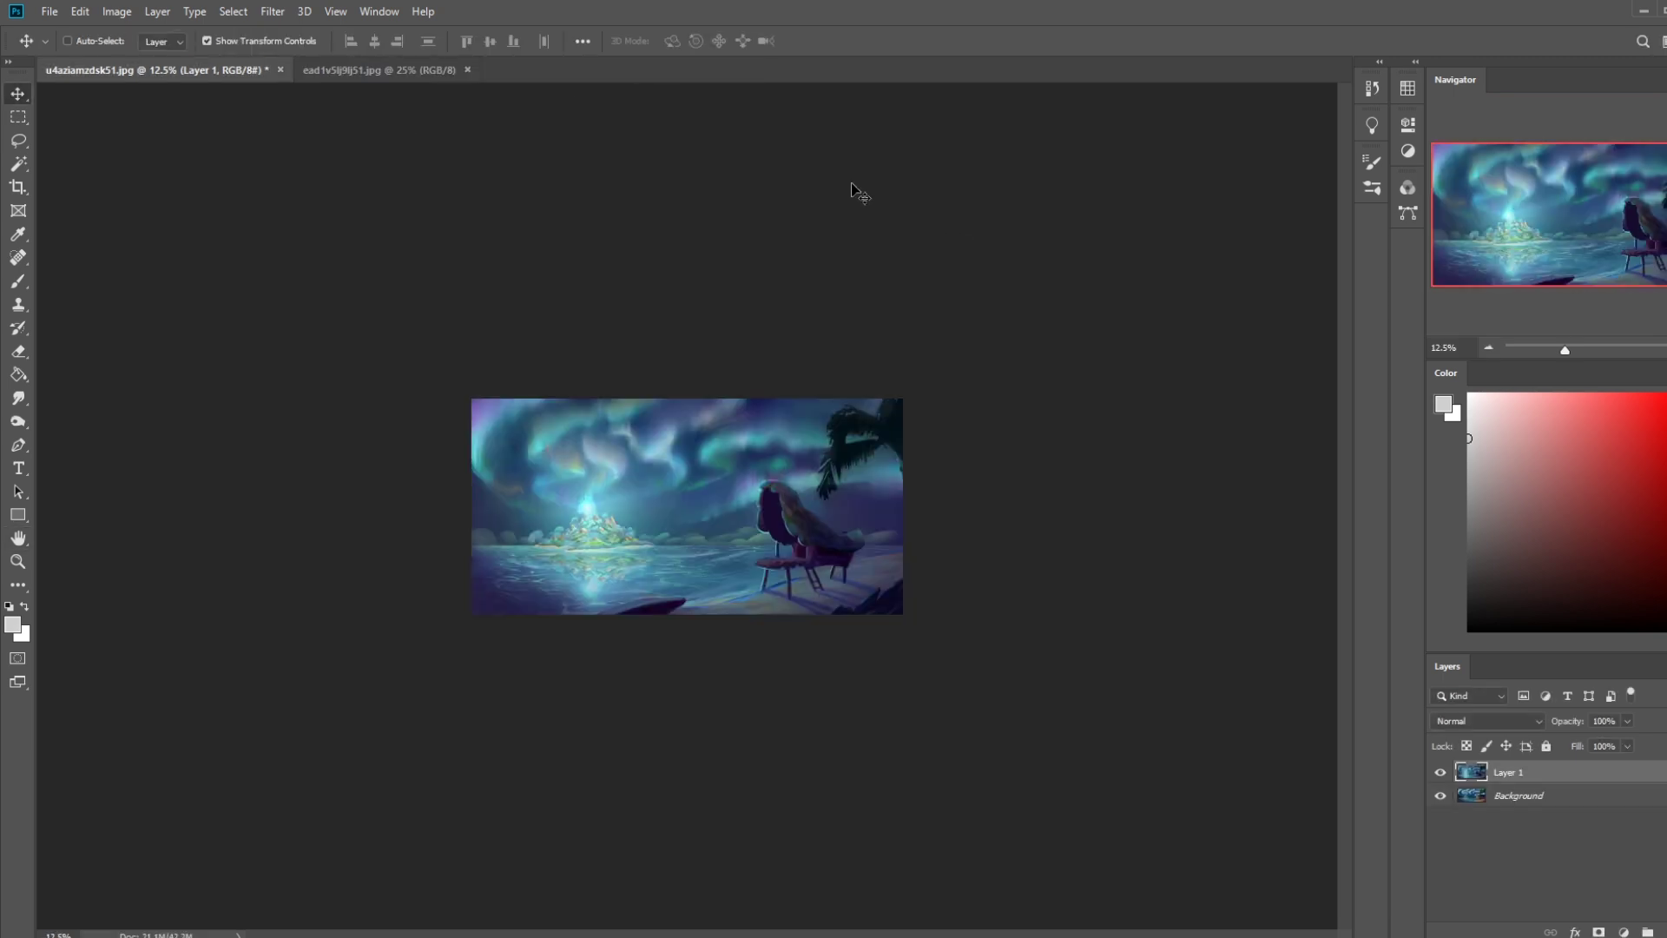
Switch to the bald head study ead1v5lj9lj51.jpg and darken it with Hue/Saturation at Lightness -13.
left_click(394, 70)
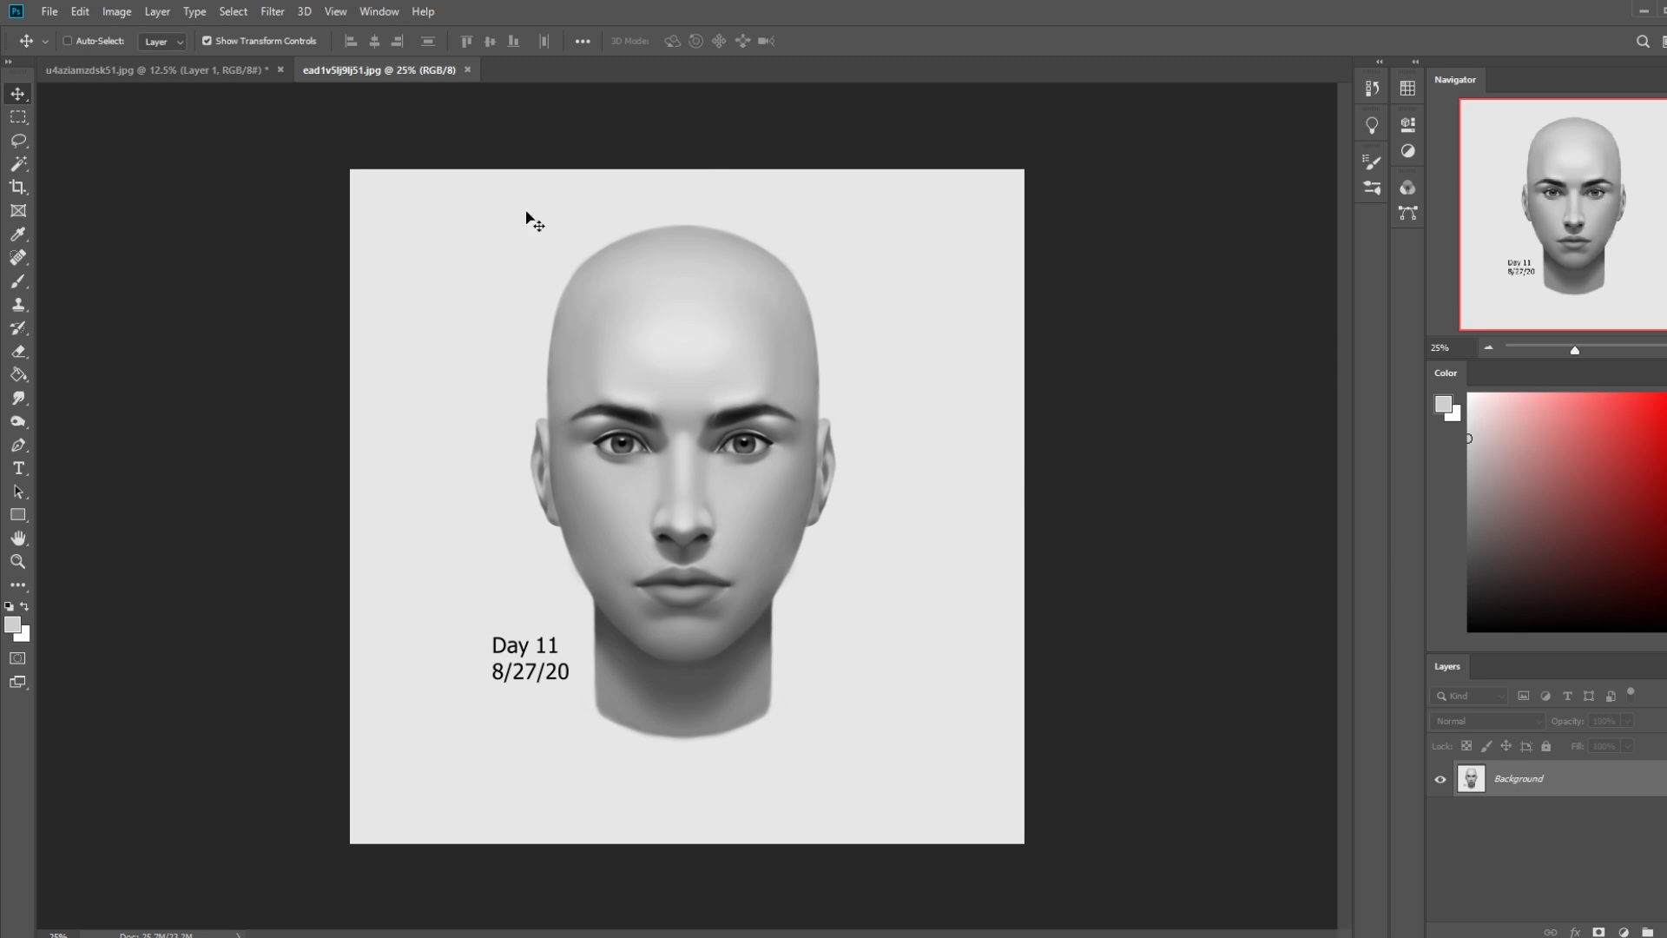
left_click(21, 167)
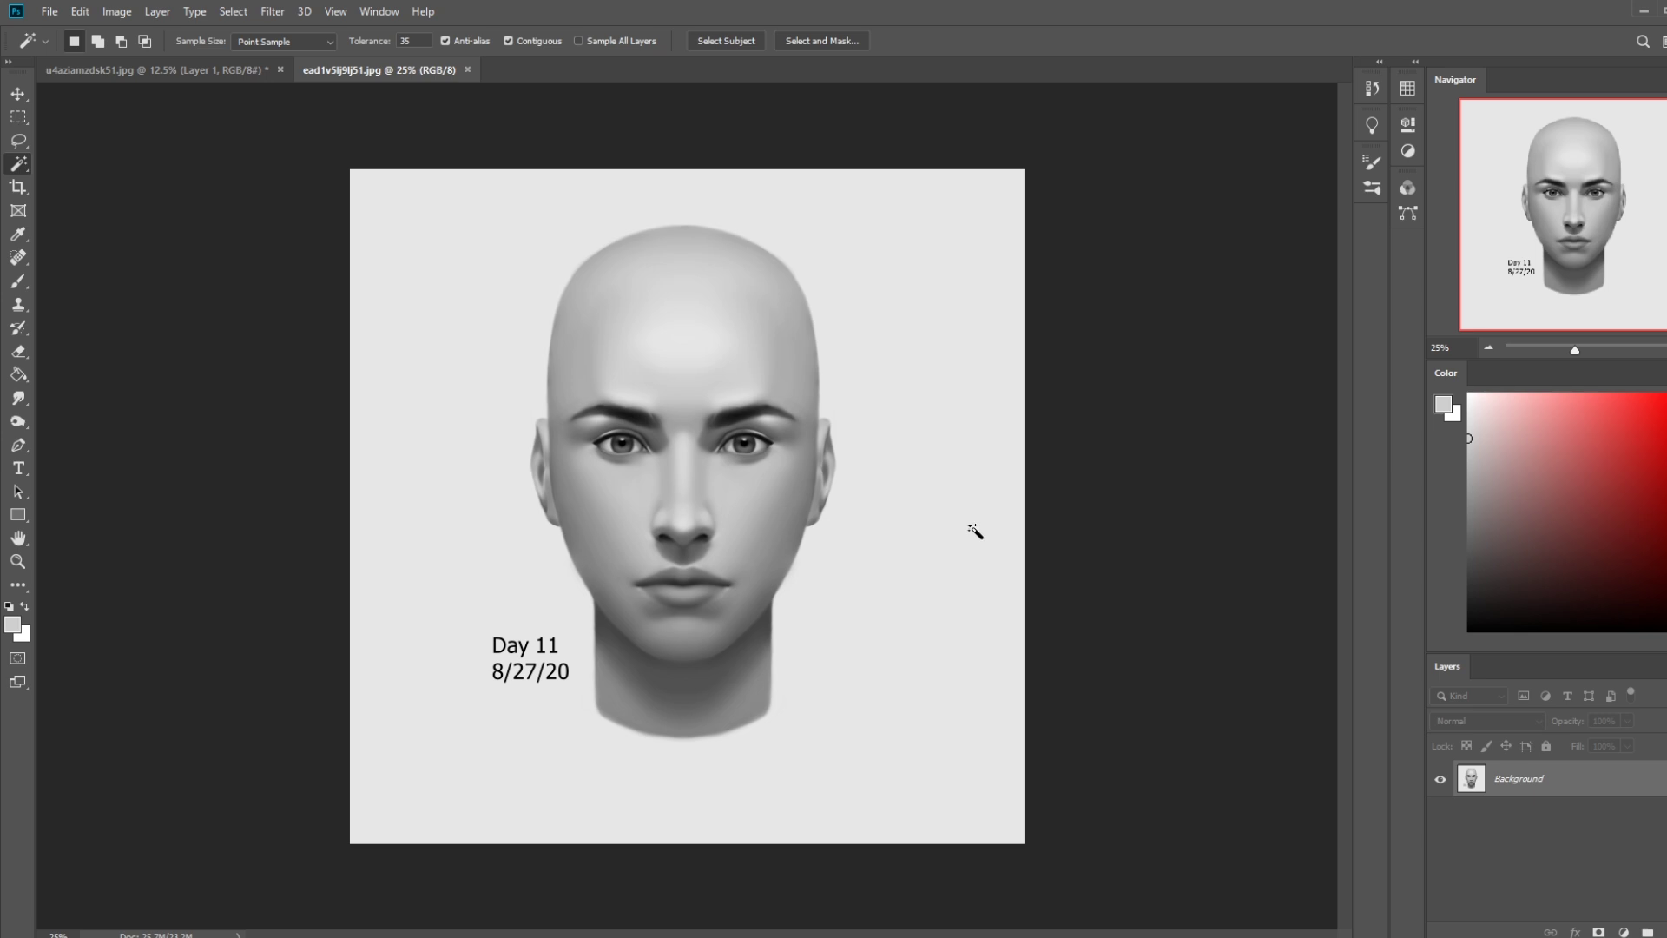
key("ctrl+u")
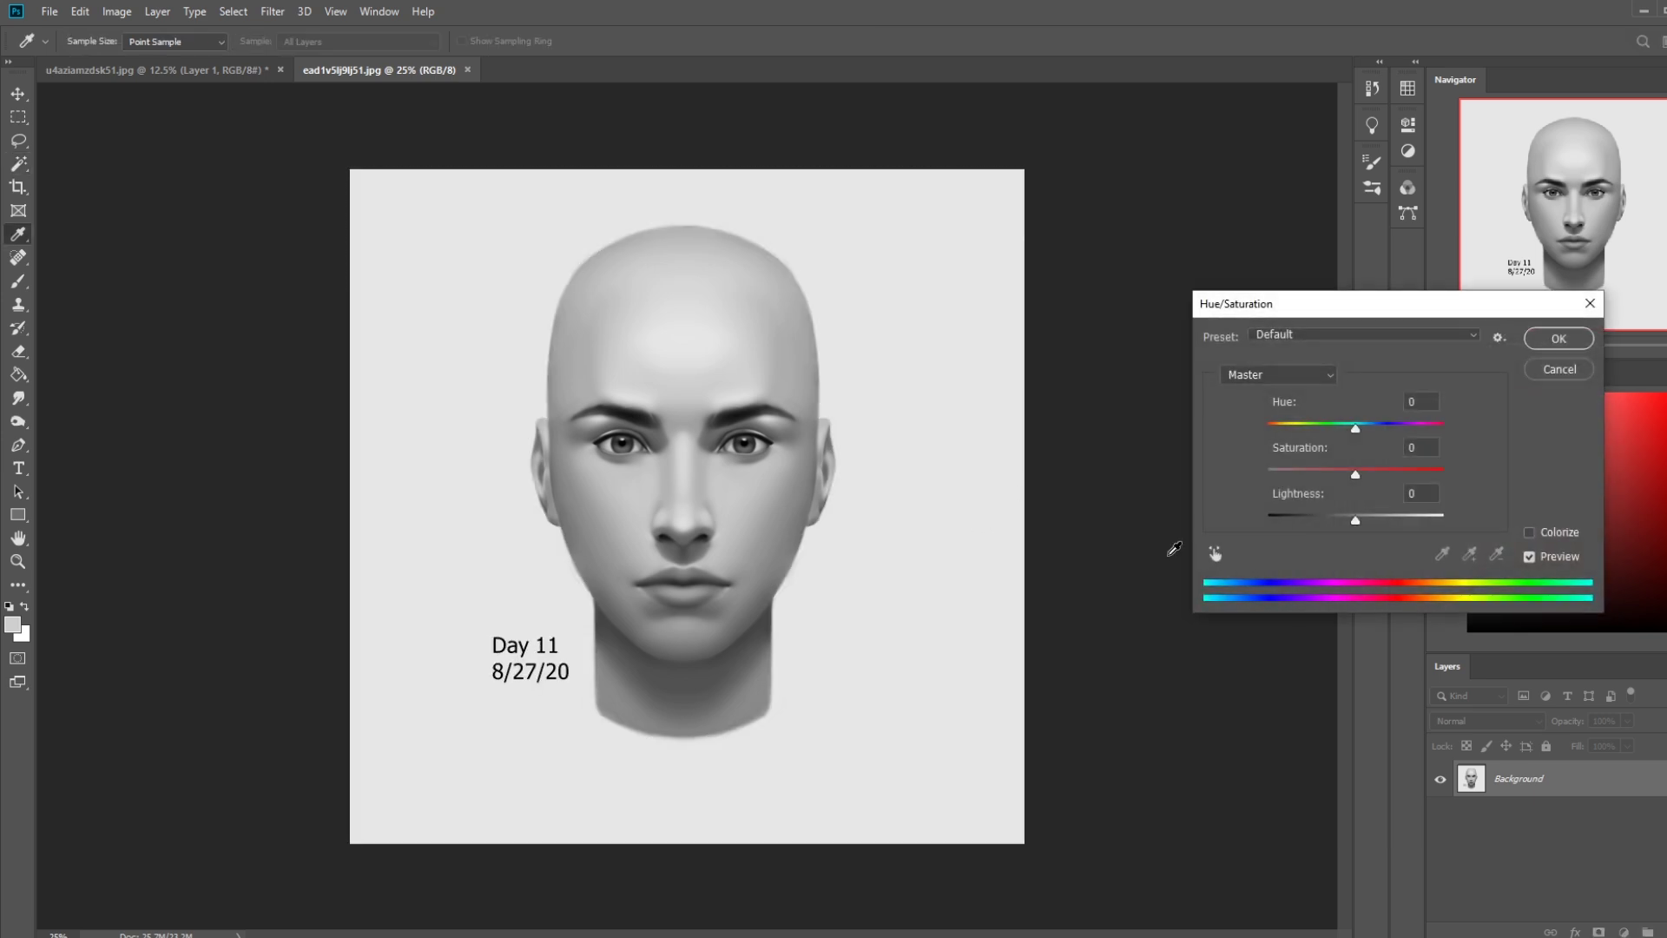
left_click_drag(1355, 520, 1348, 527)
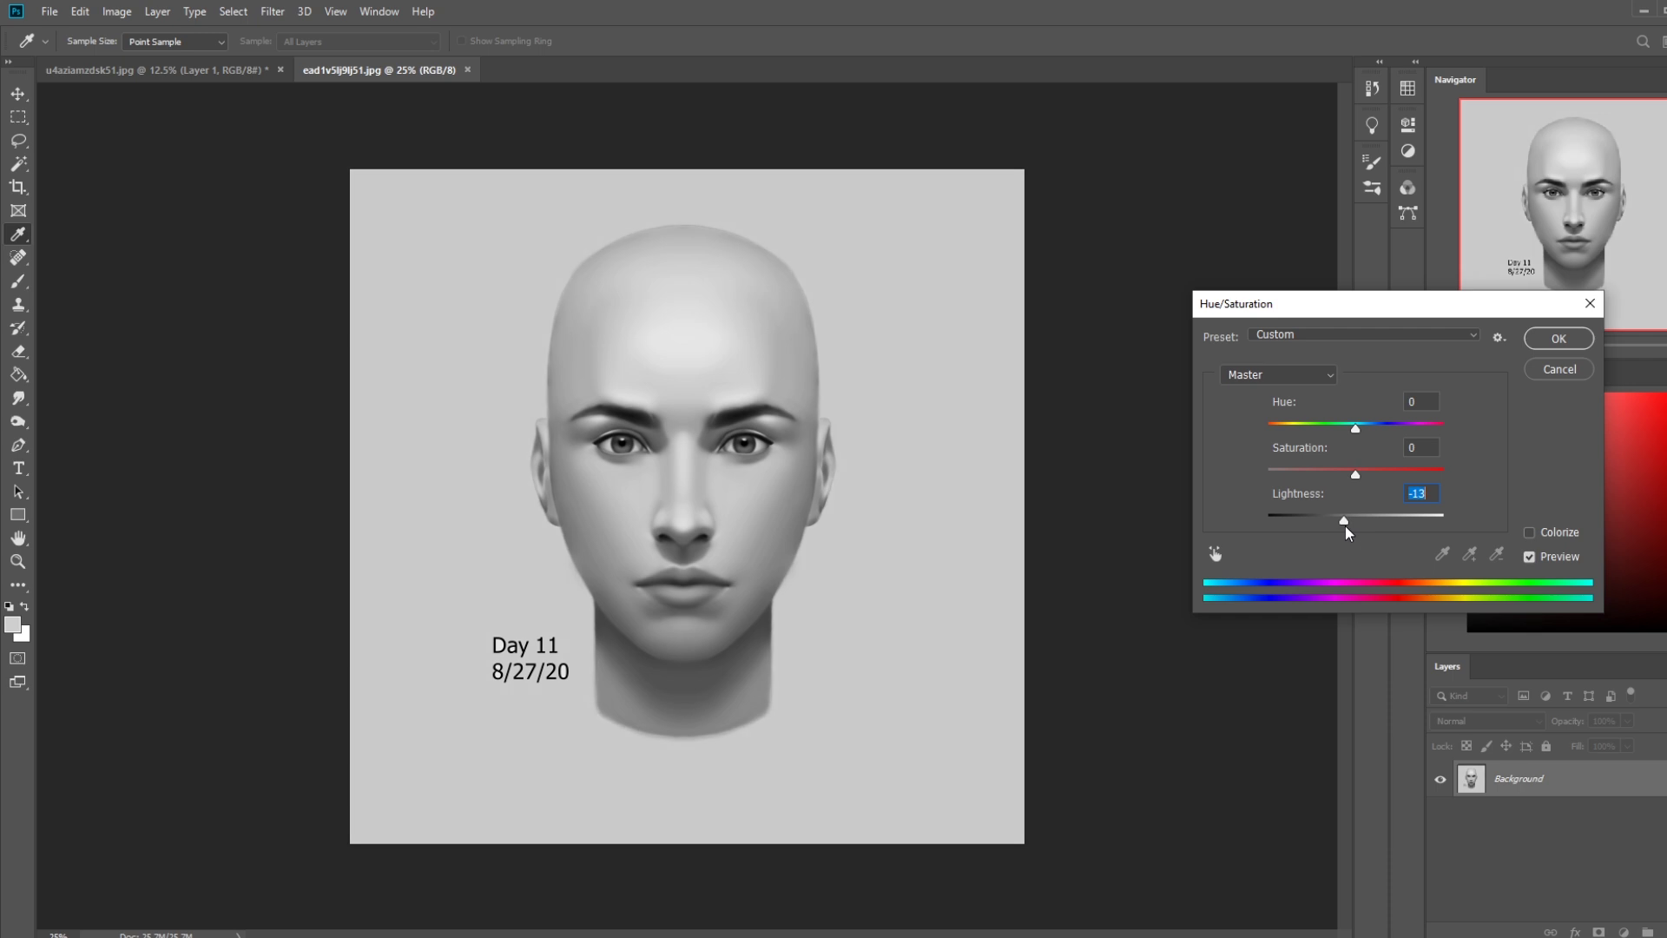
left_click(1559, 338)
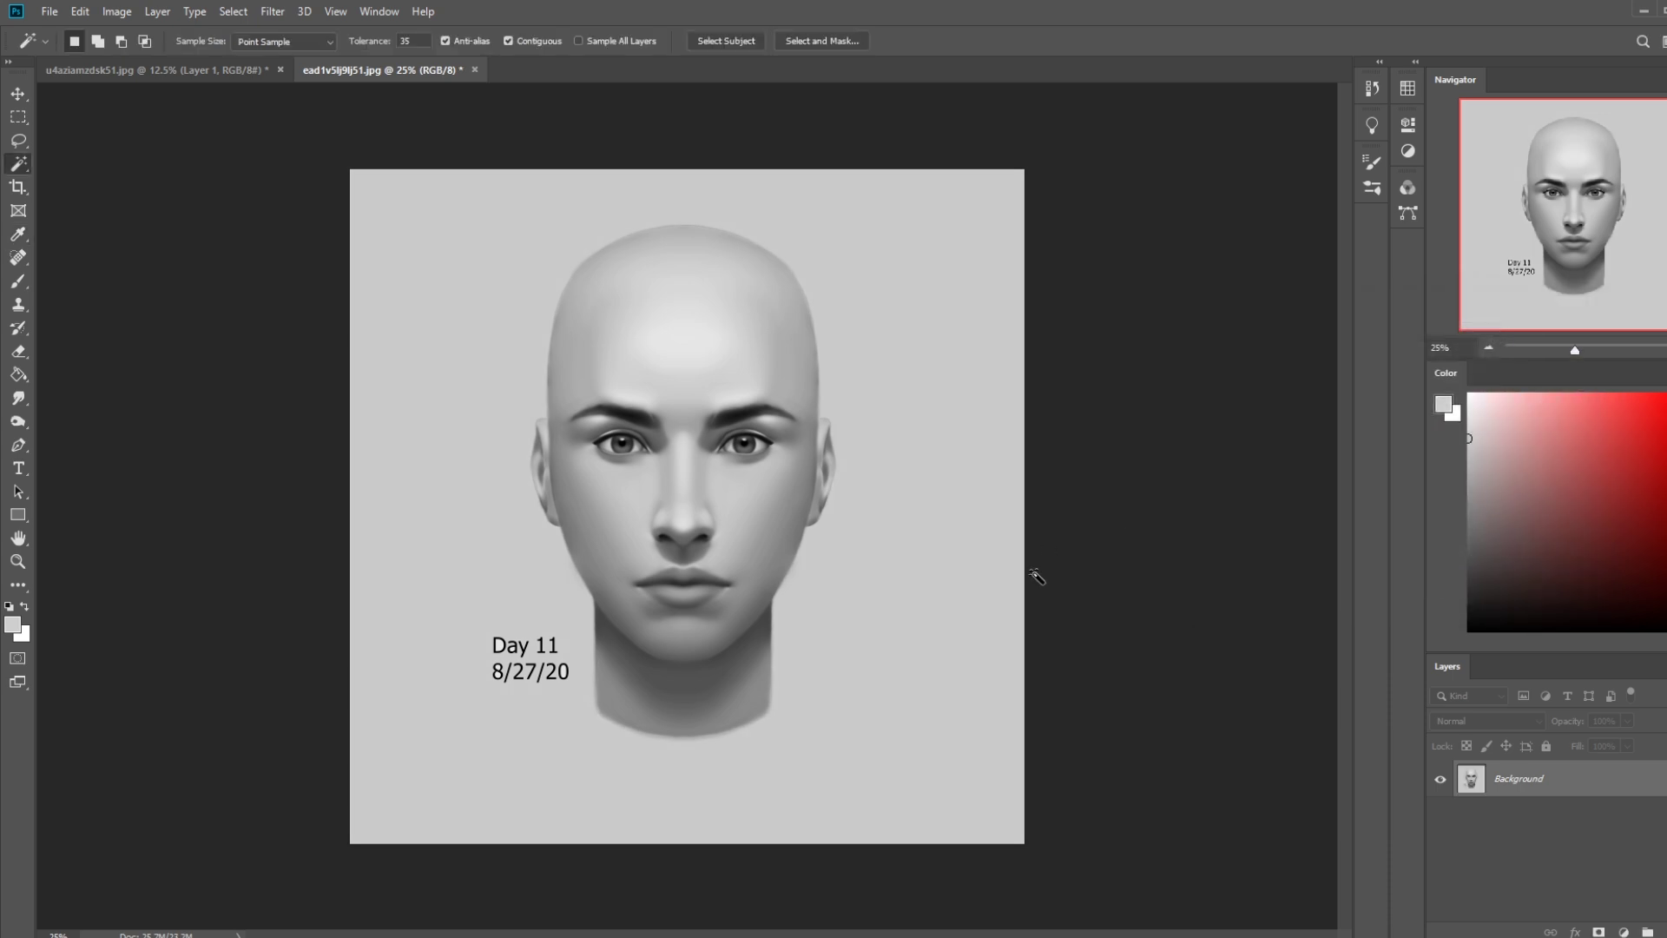
left_click(272, 12)
left_click(338, 149)
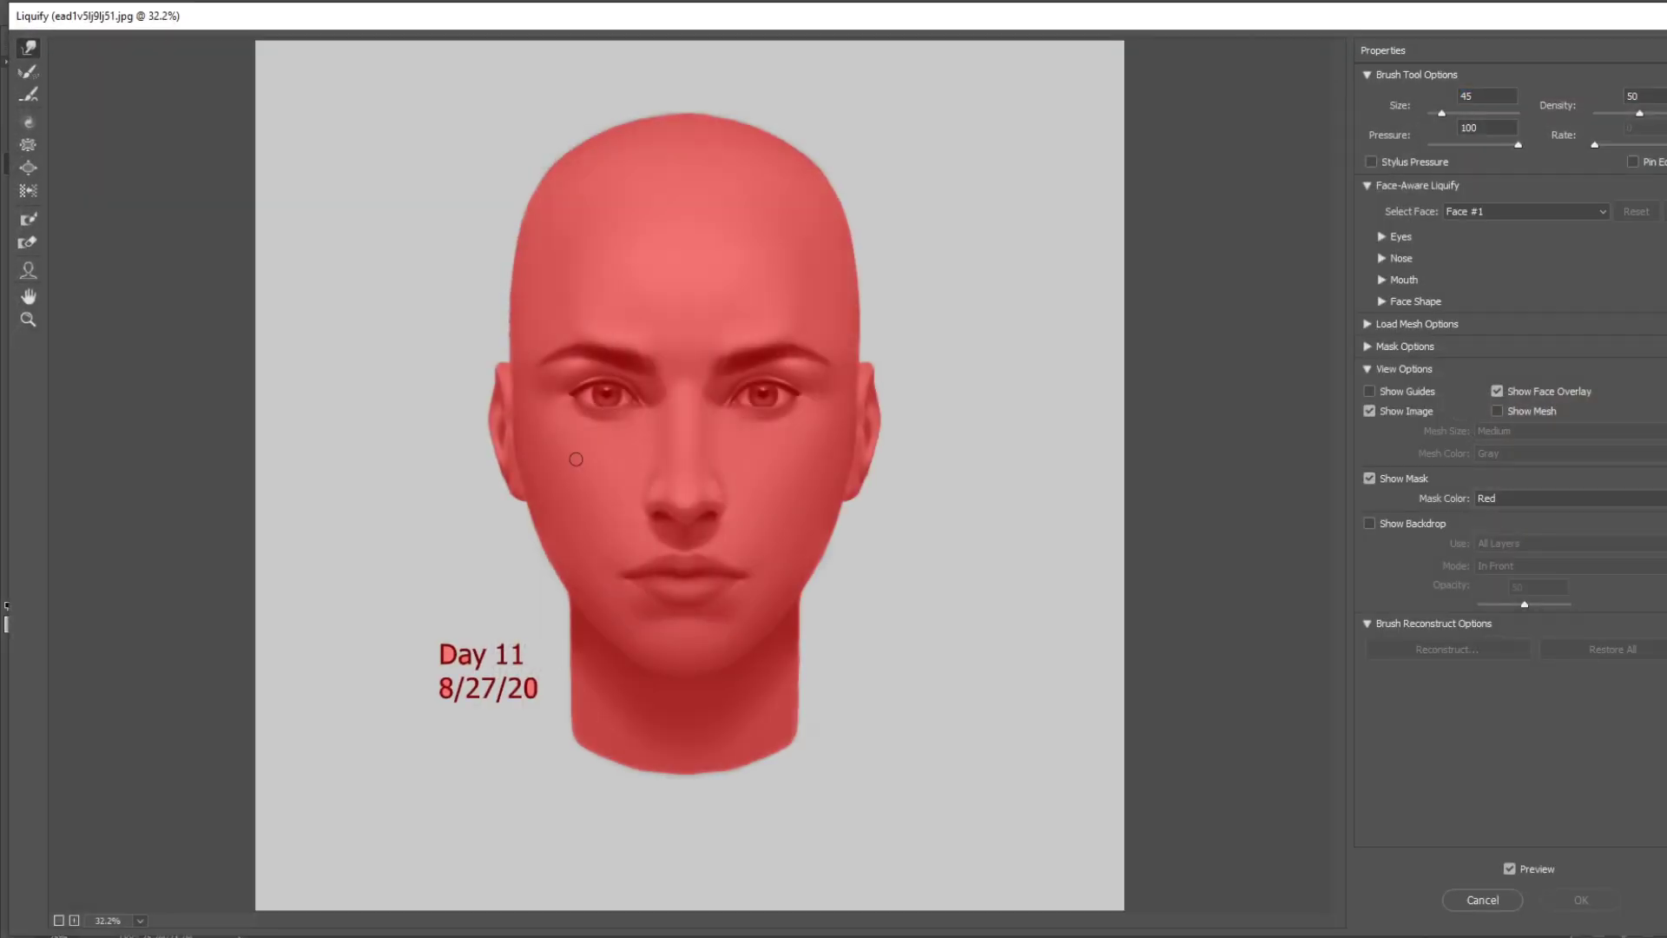
left_click(1483, 903)
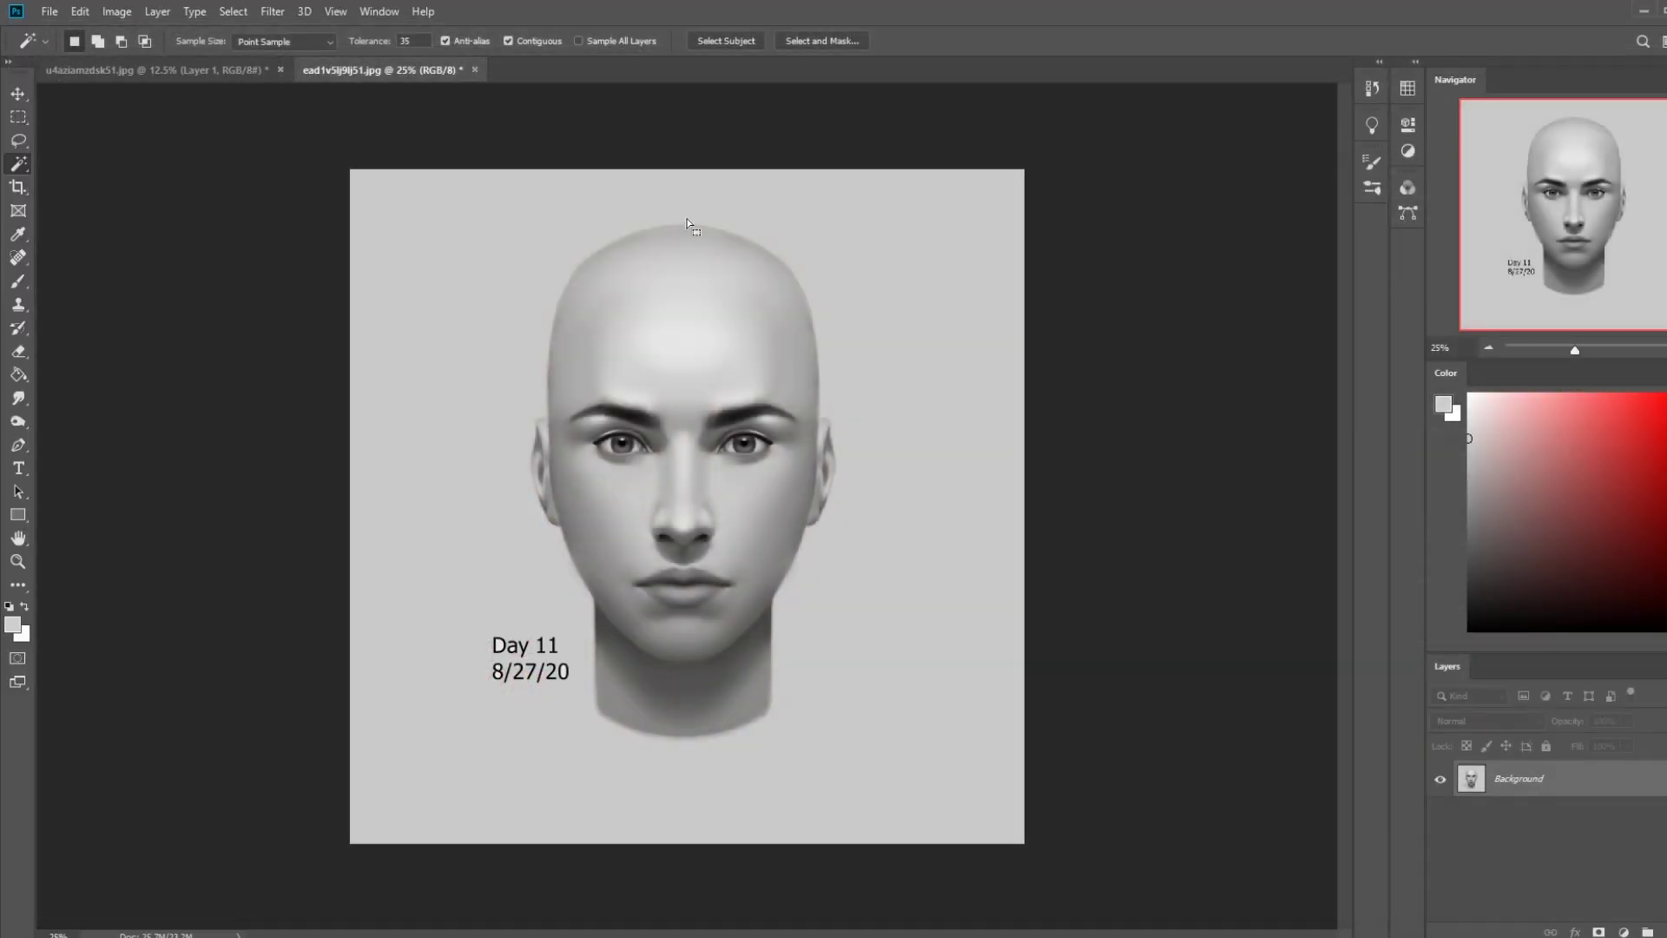
Switch to the Rectangular Marquee tool and clear the active selection.
key("m")
right_click(674, 279)
left_click(686, 286)
Reshape the underside of the nose in Liquify, starting with a size 100 warp brush, and apply the result.
left_click(271, 11)
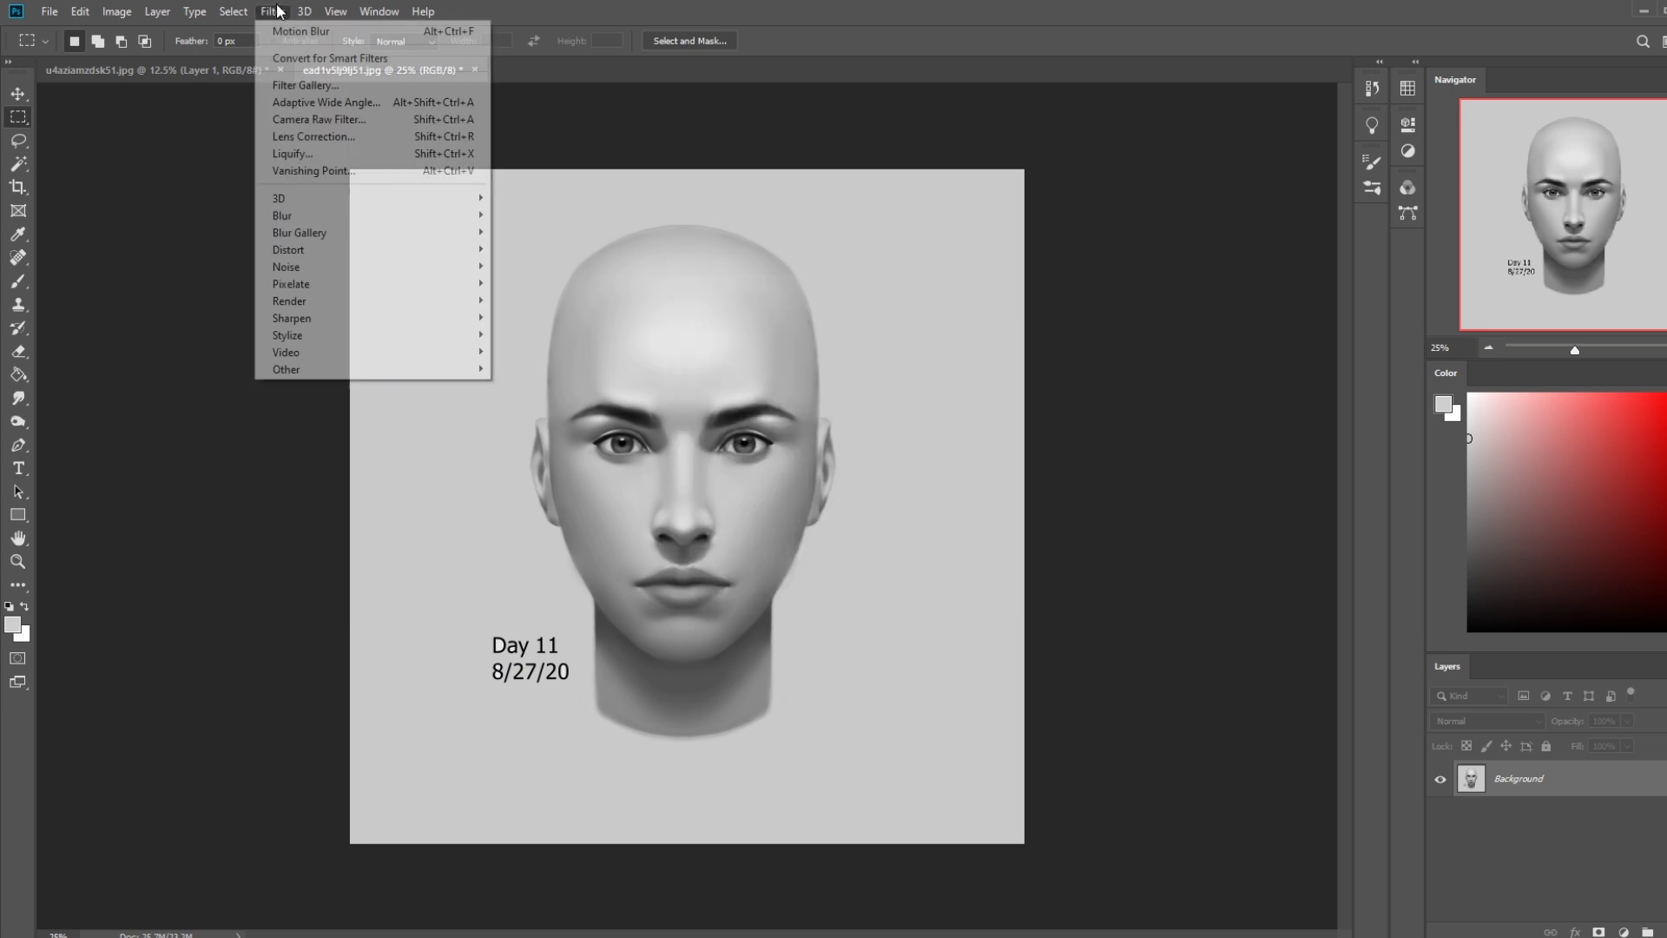
left_click(328, 153)
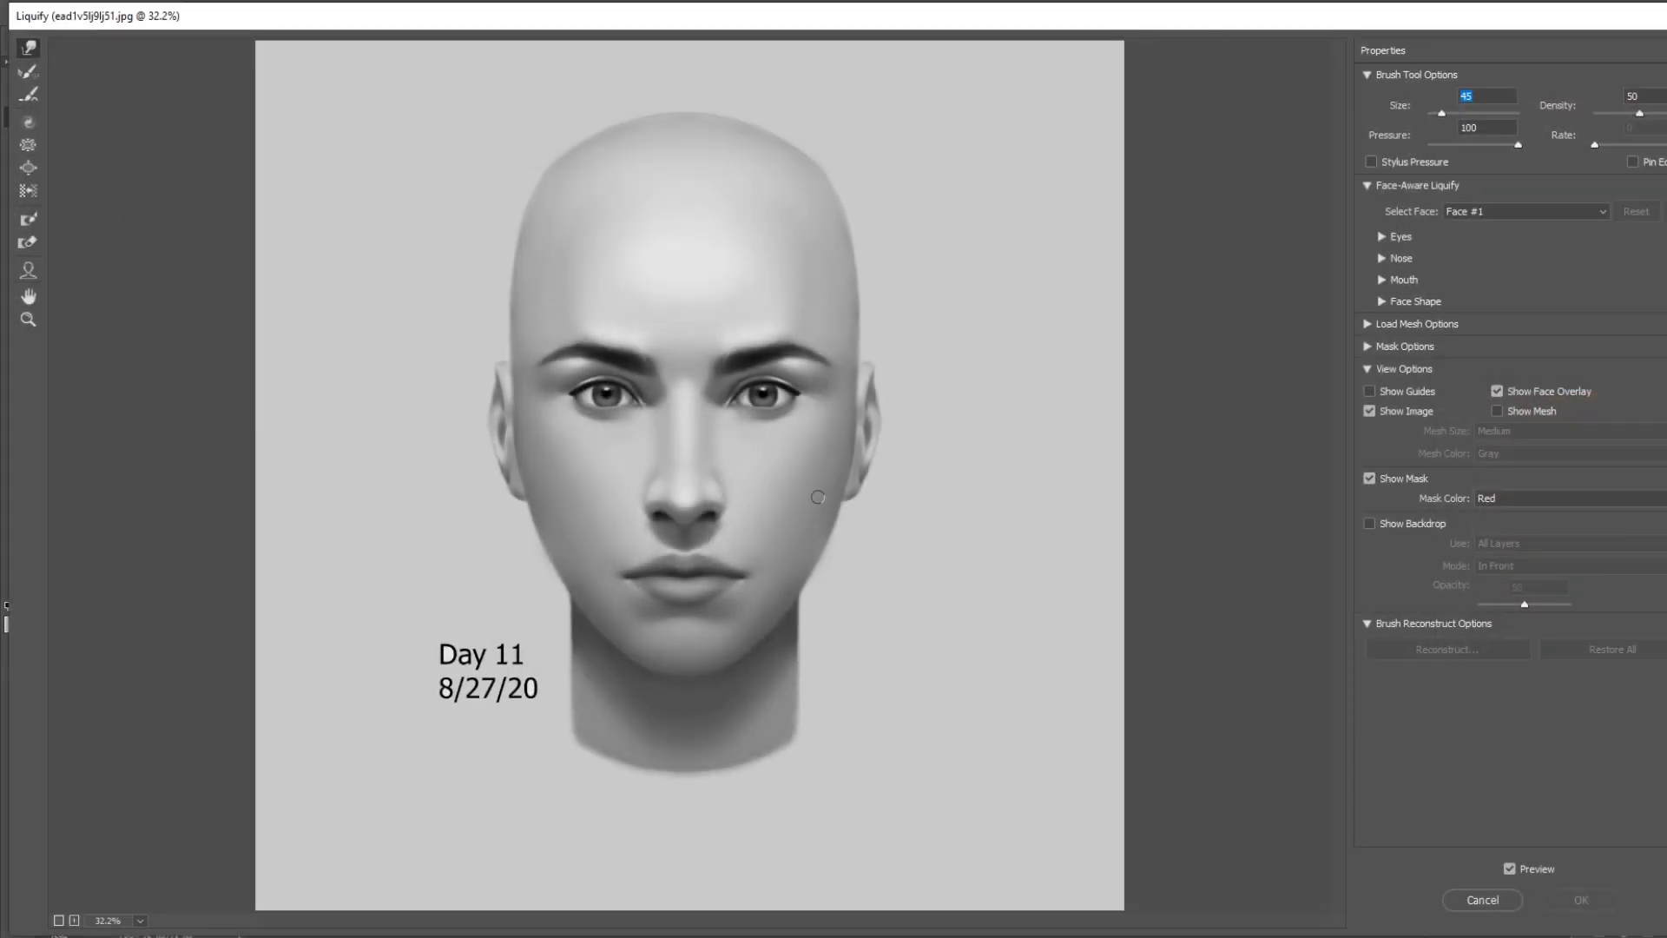
type("125[")
left_click_drag(701, 514, 695, 517)
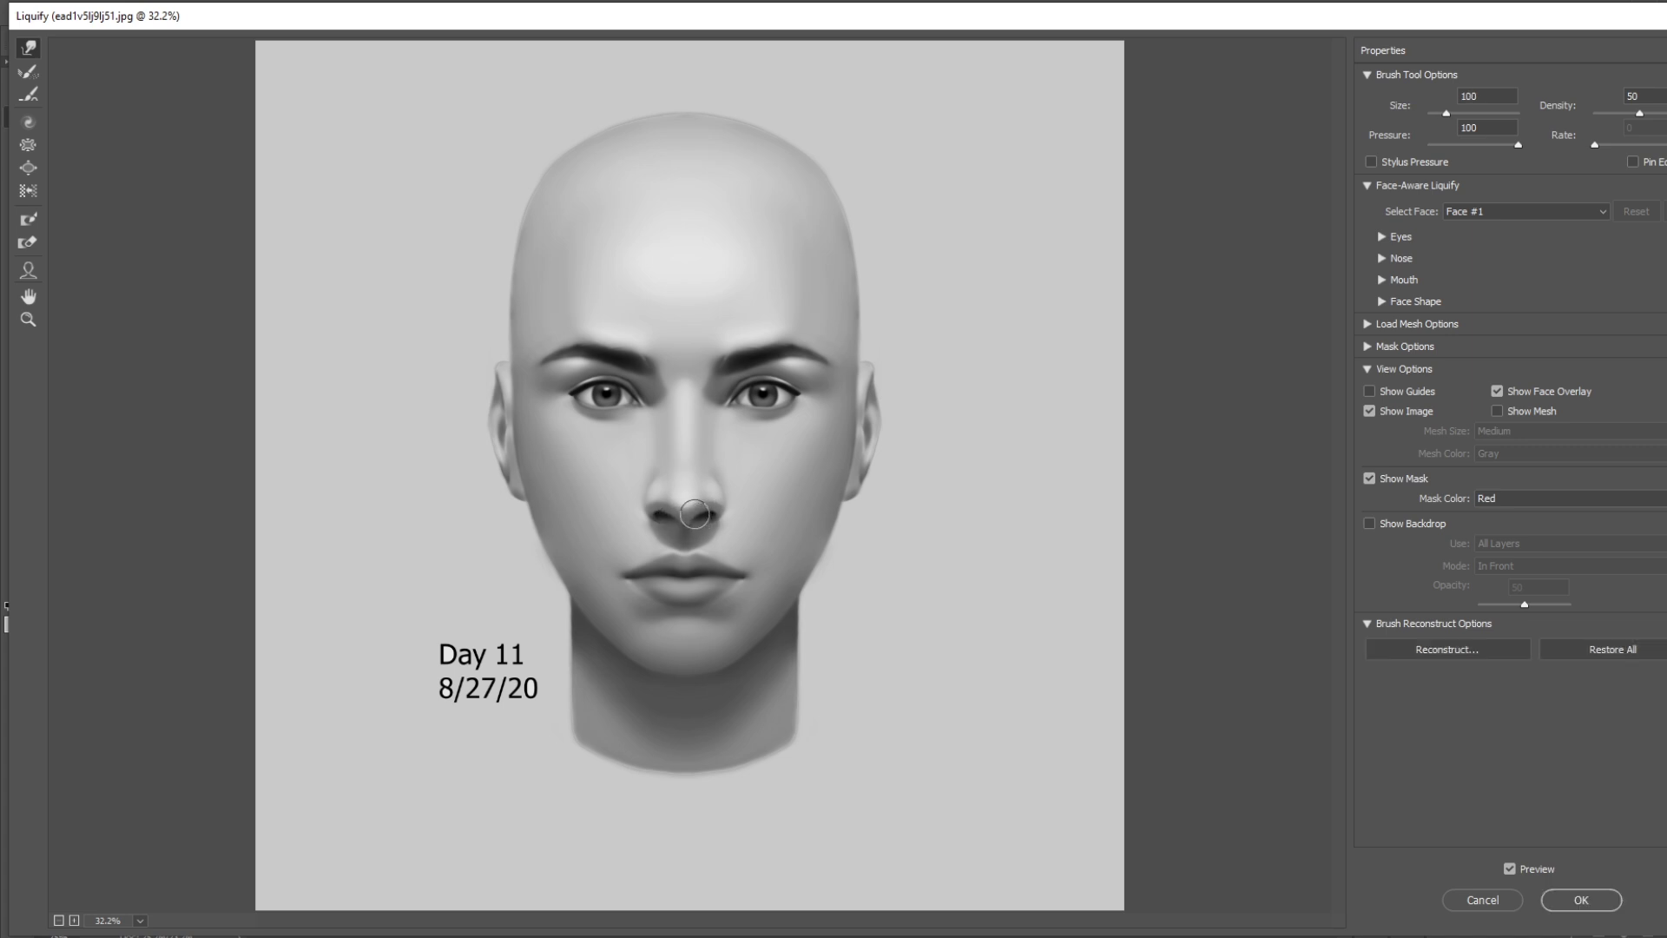
key("bracketright")
key("bracketright")
left_click(1581, 899)
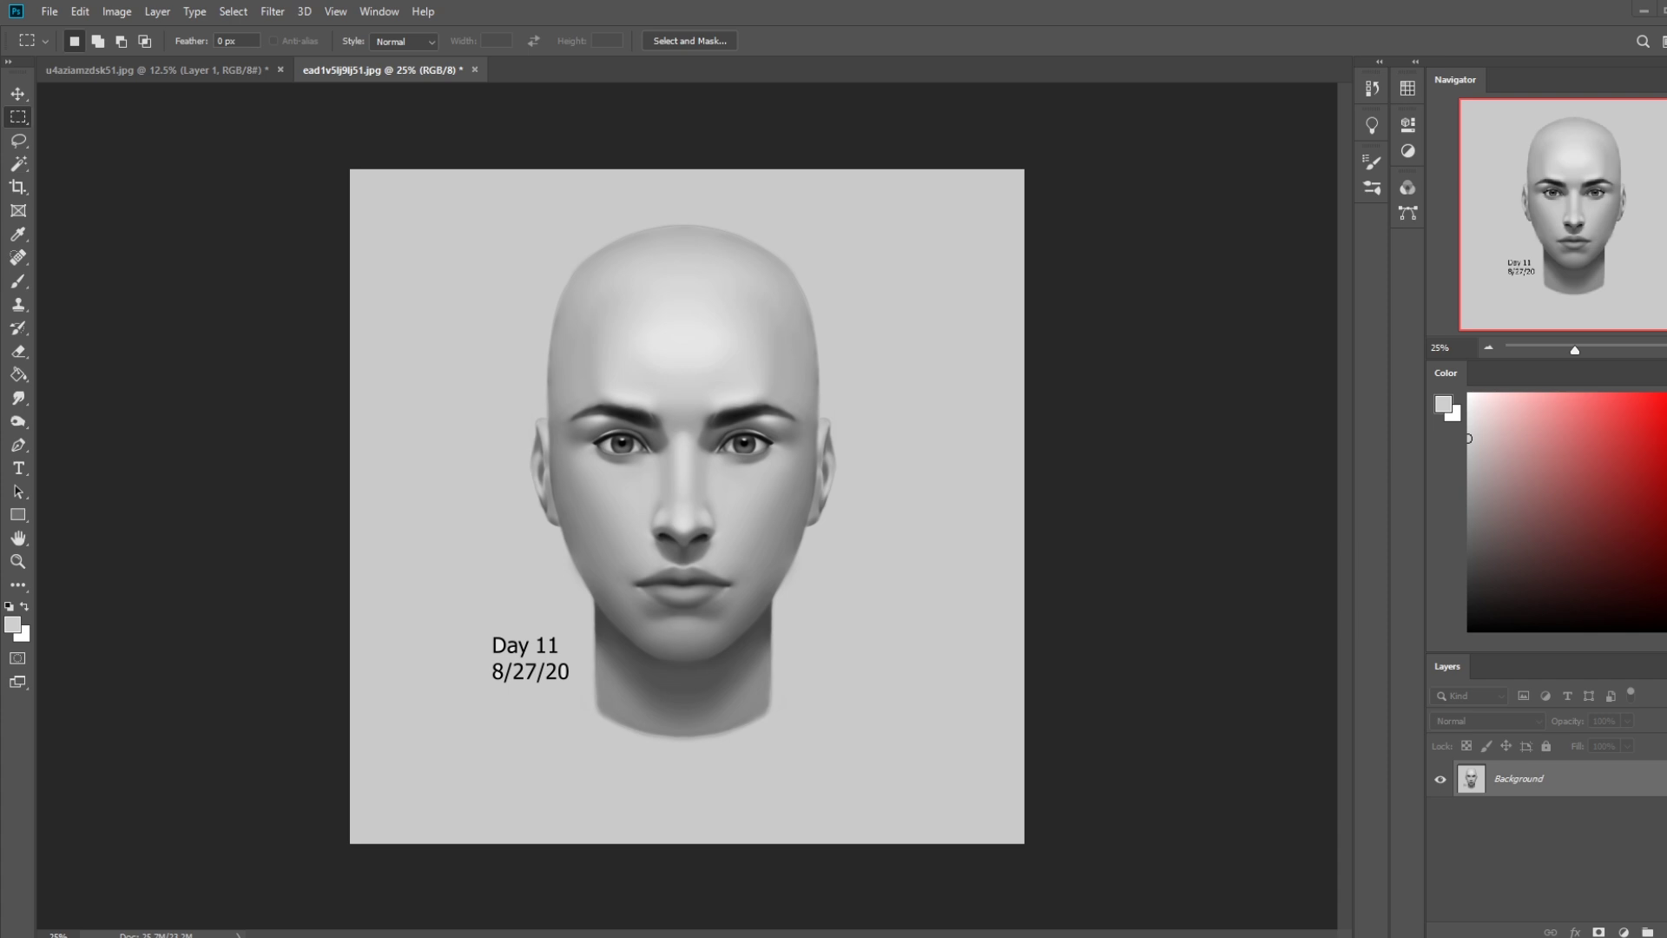
Close the head study ead1v5lj9lj51.jpg and save its changes.
left_click(475, 69)
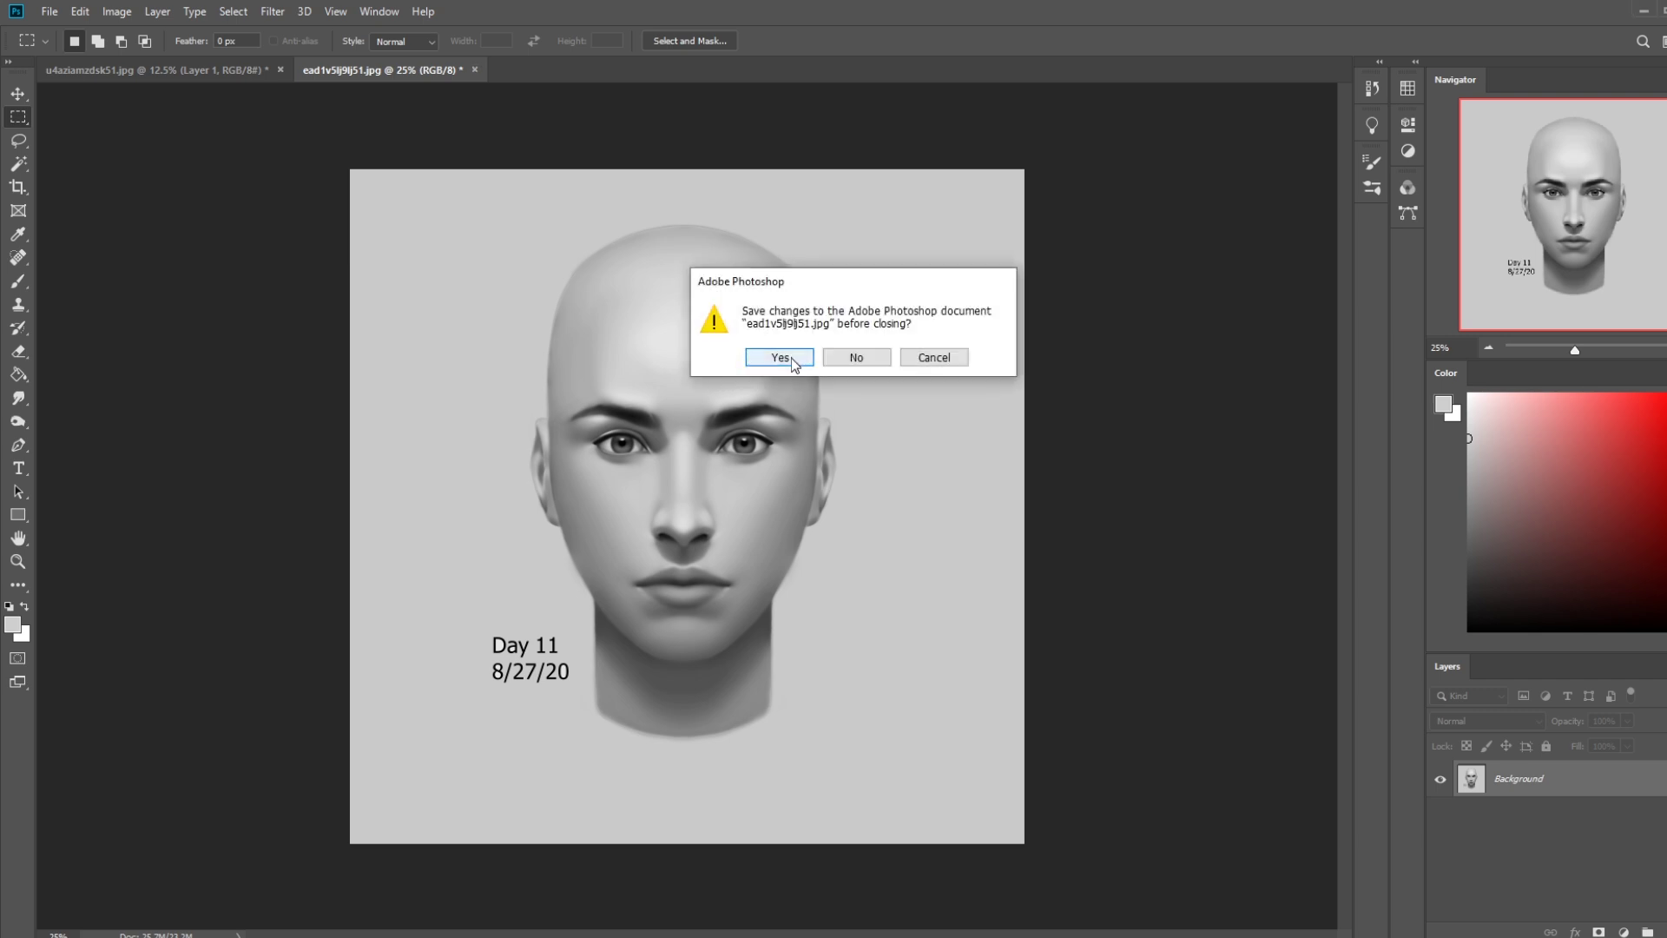
key("space")
left_click(966, 242)
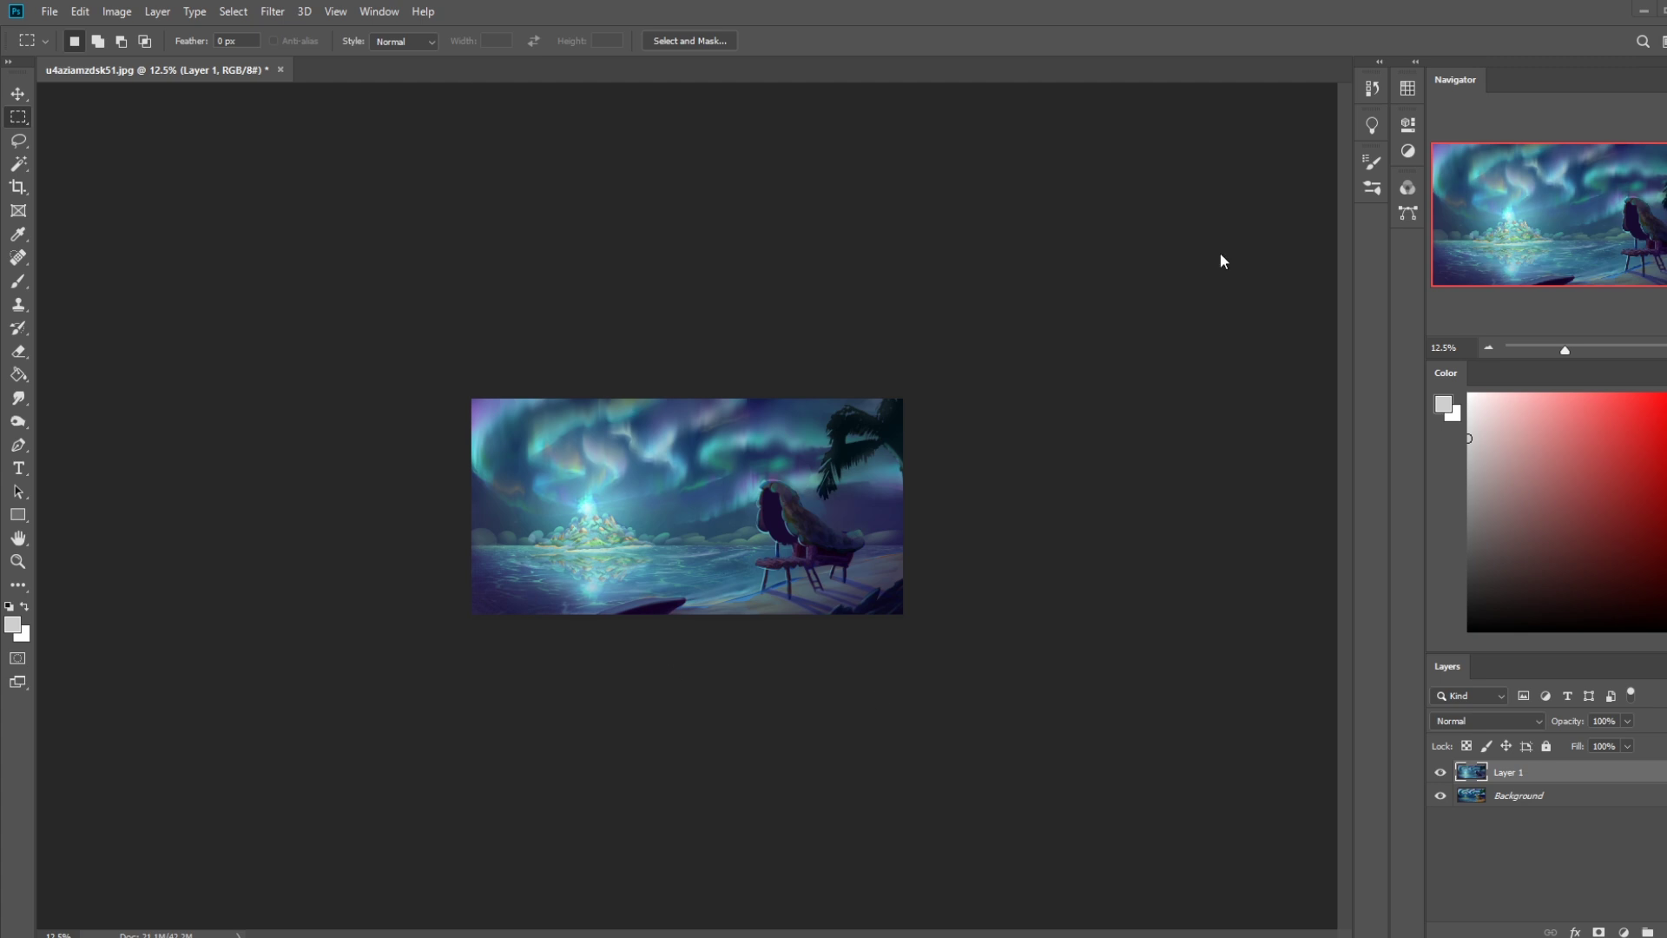
Switch to the browser at istebrak.com, visit the linked Reddit community and open the "Summer 2020 Design Challenge - Book cover!" post.
left_click_drag(1666, 113, 551, 36)
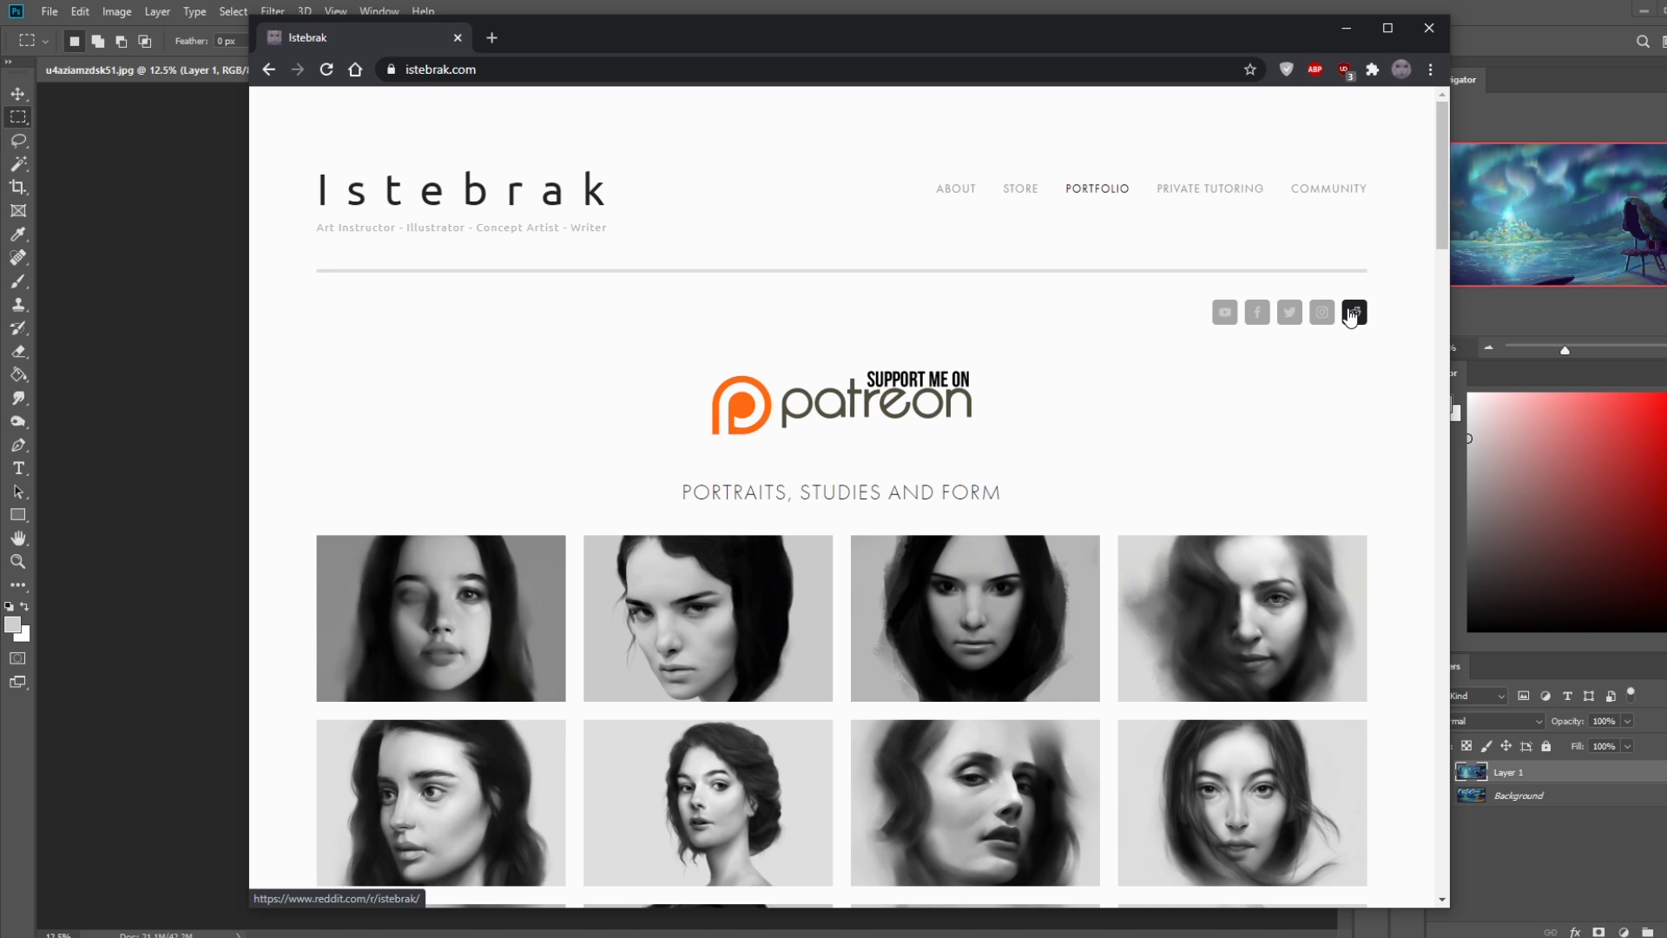
left_click(1352, 309)
left_click(435, 38)
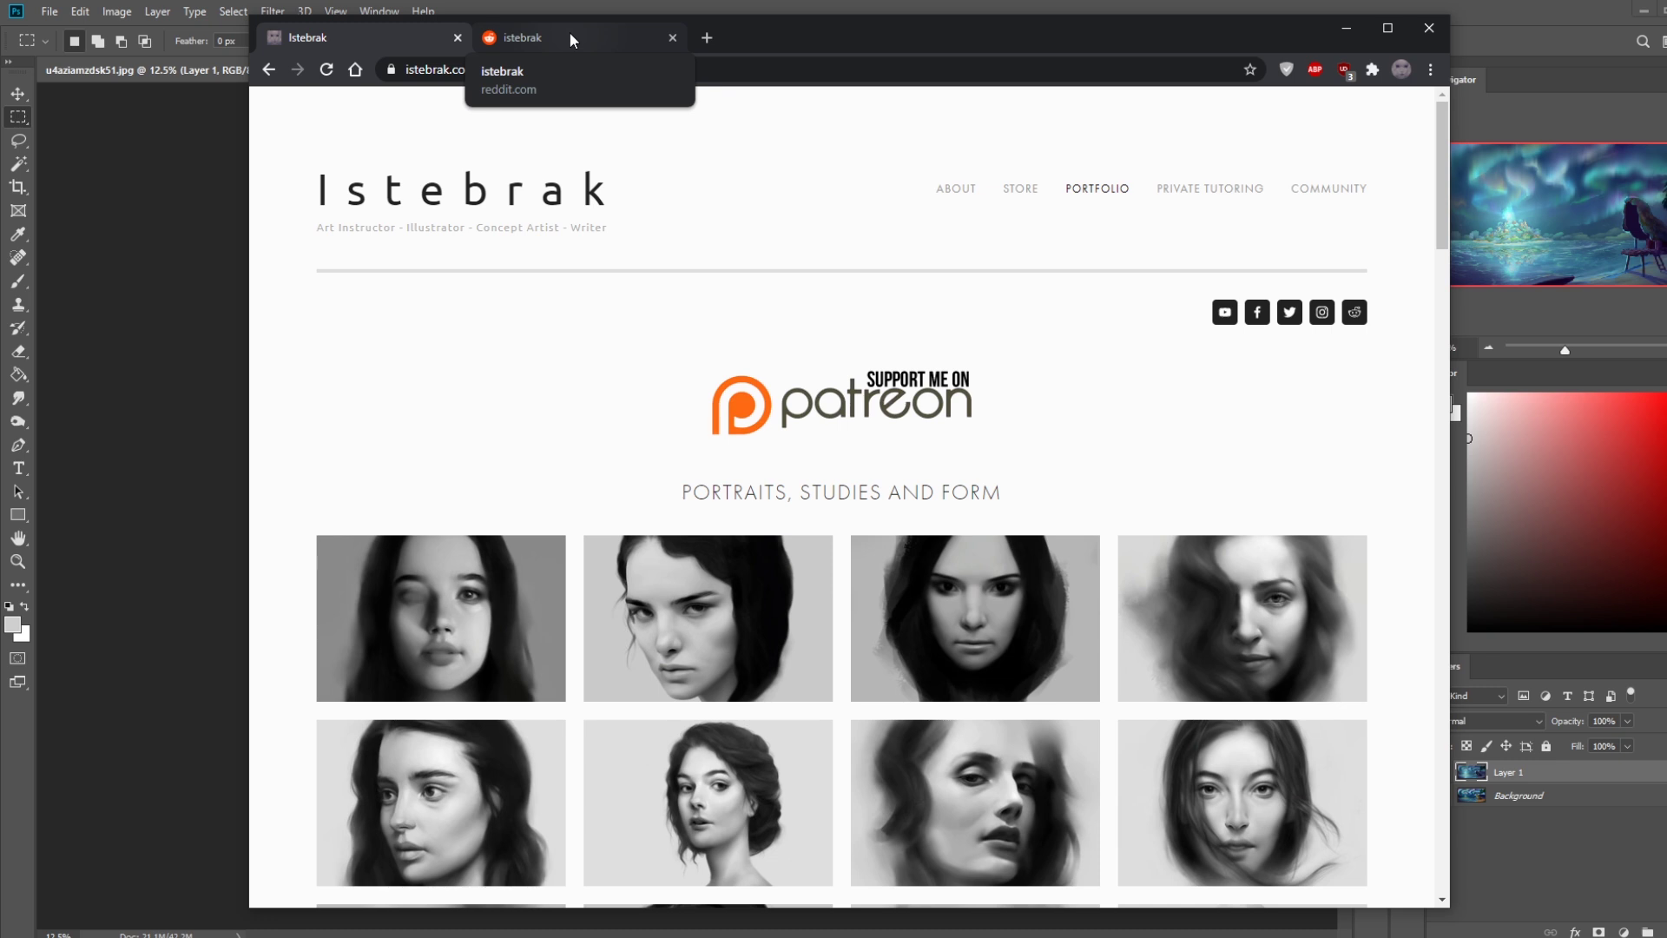
left_click(570, 33)
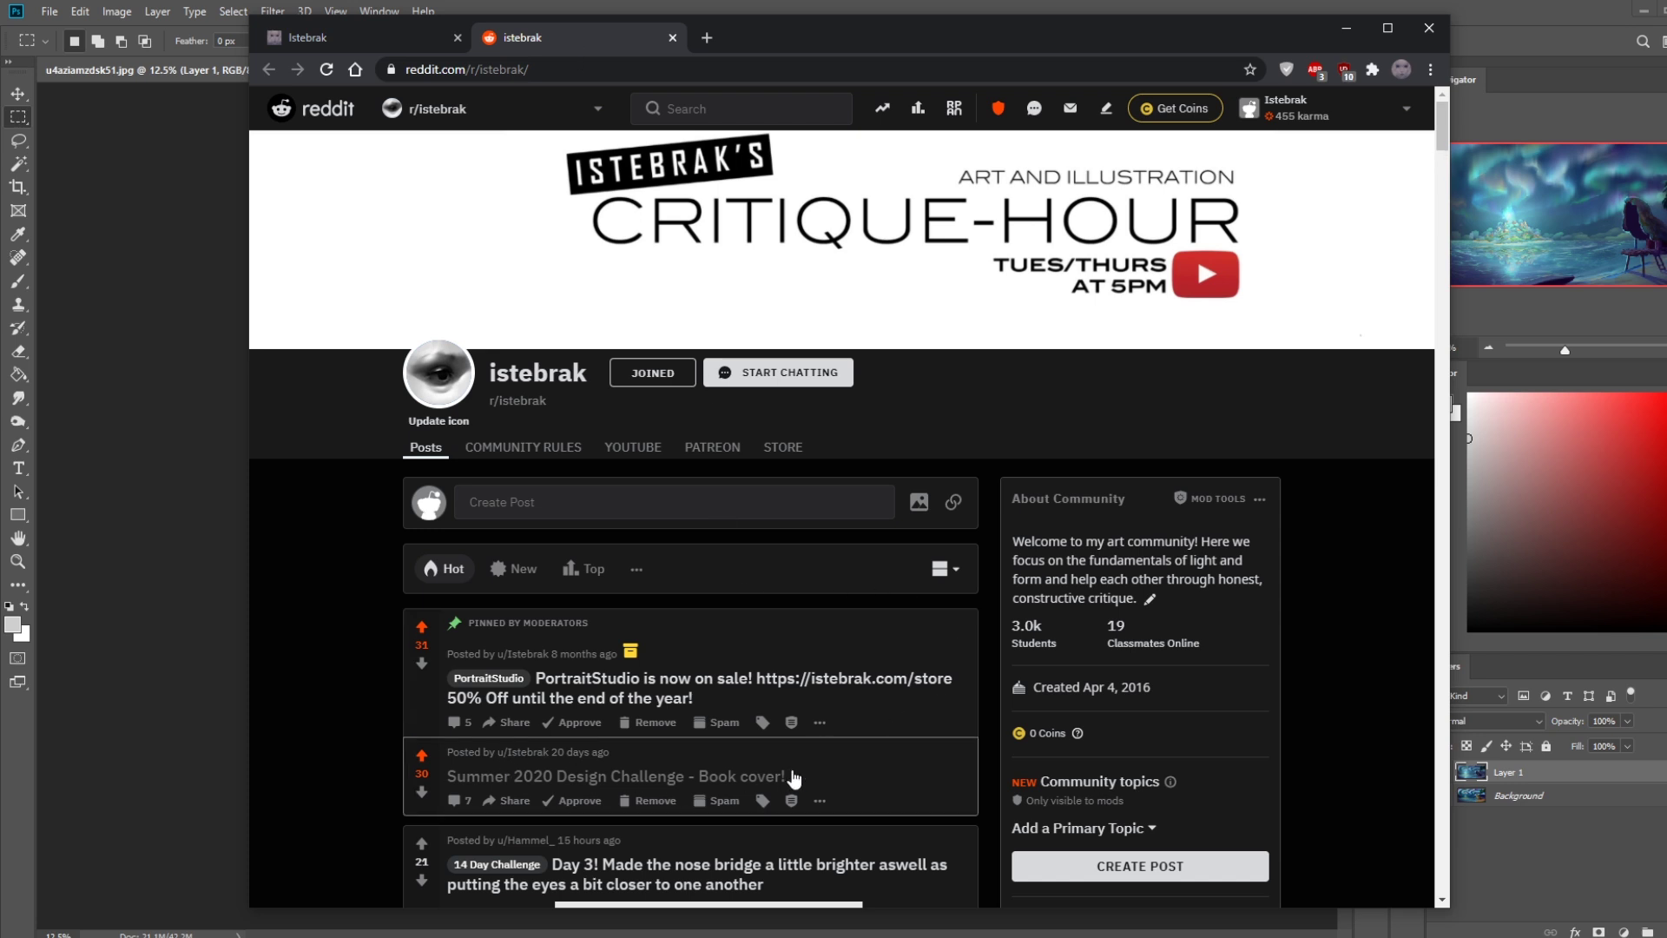
left_click(680, 761)
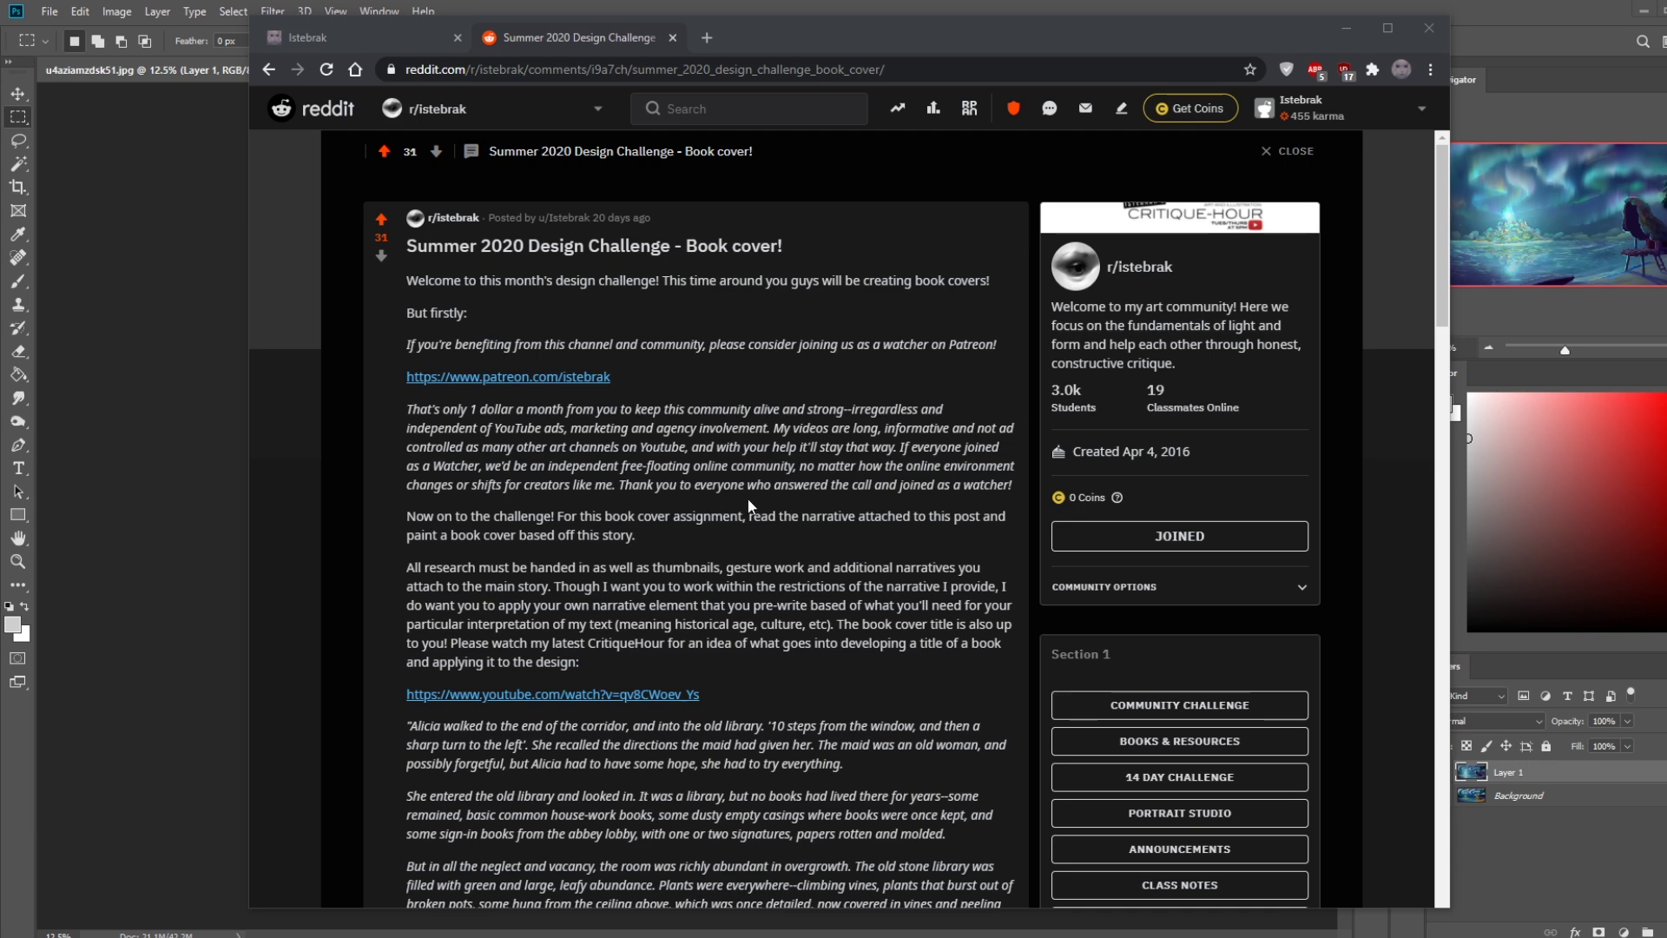
View the Patreon membership levels through the link on istebrak.com and return to the website.
left_click(353, 40)
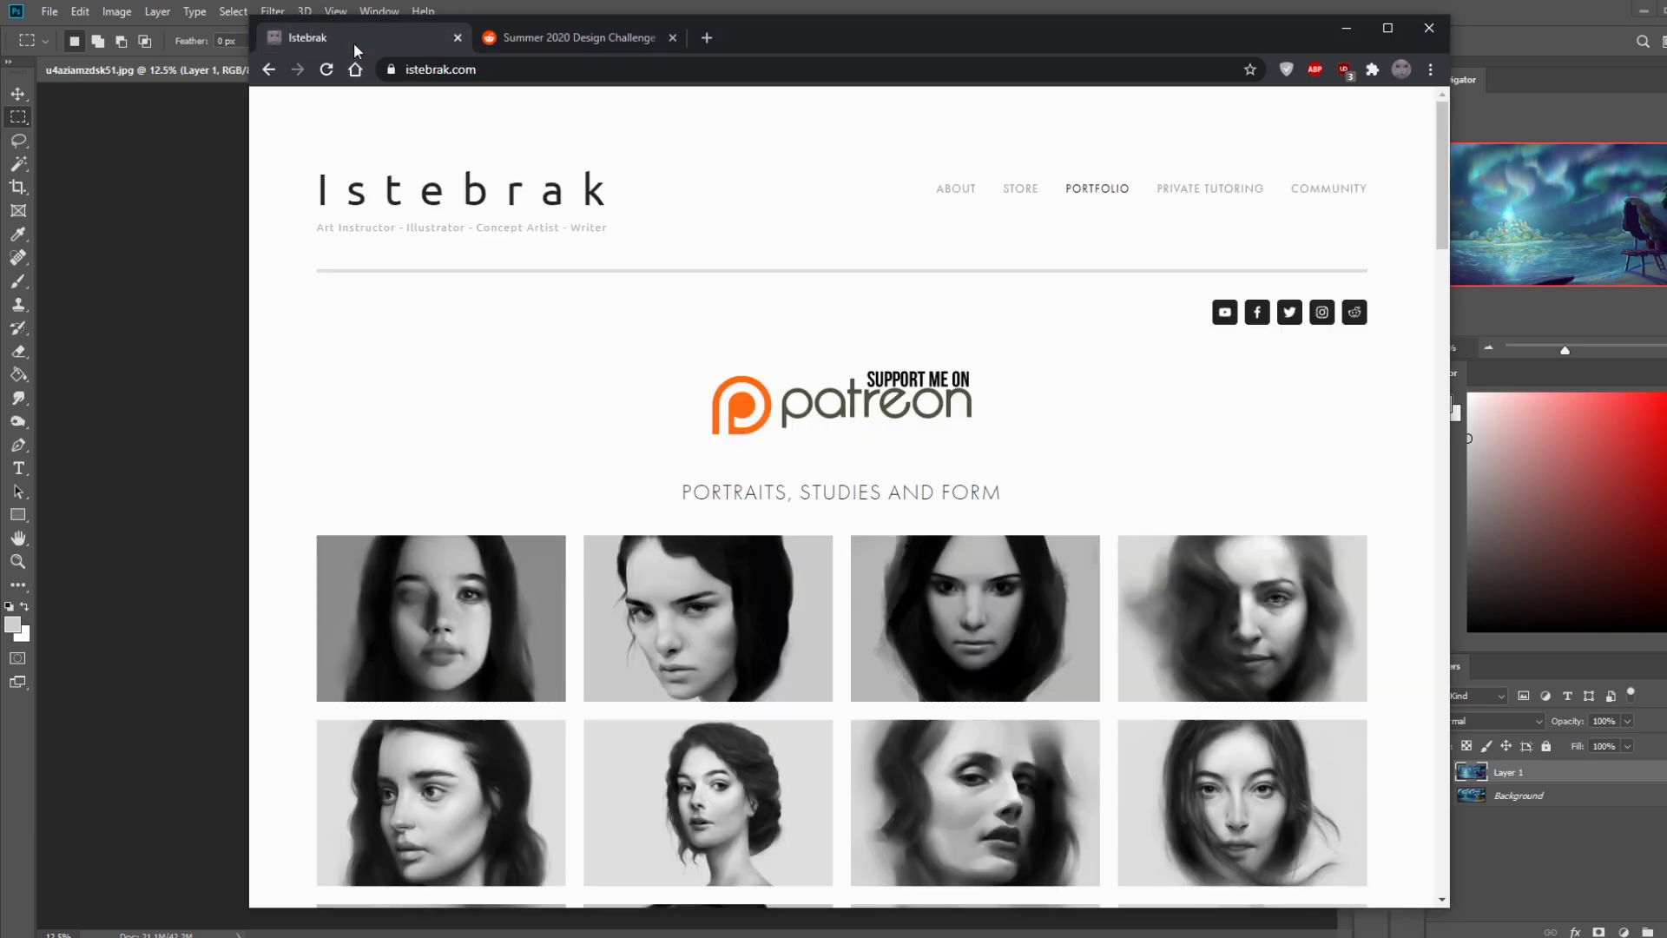
left_click(896, 399)
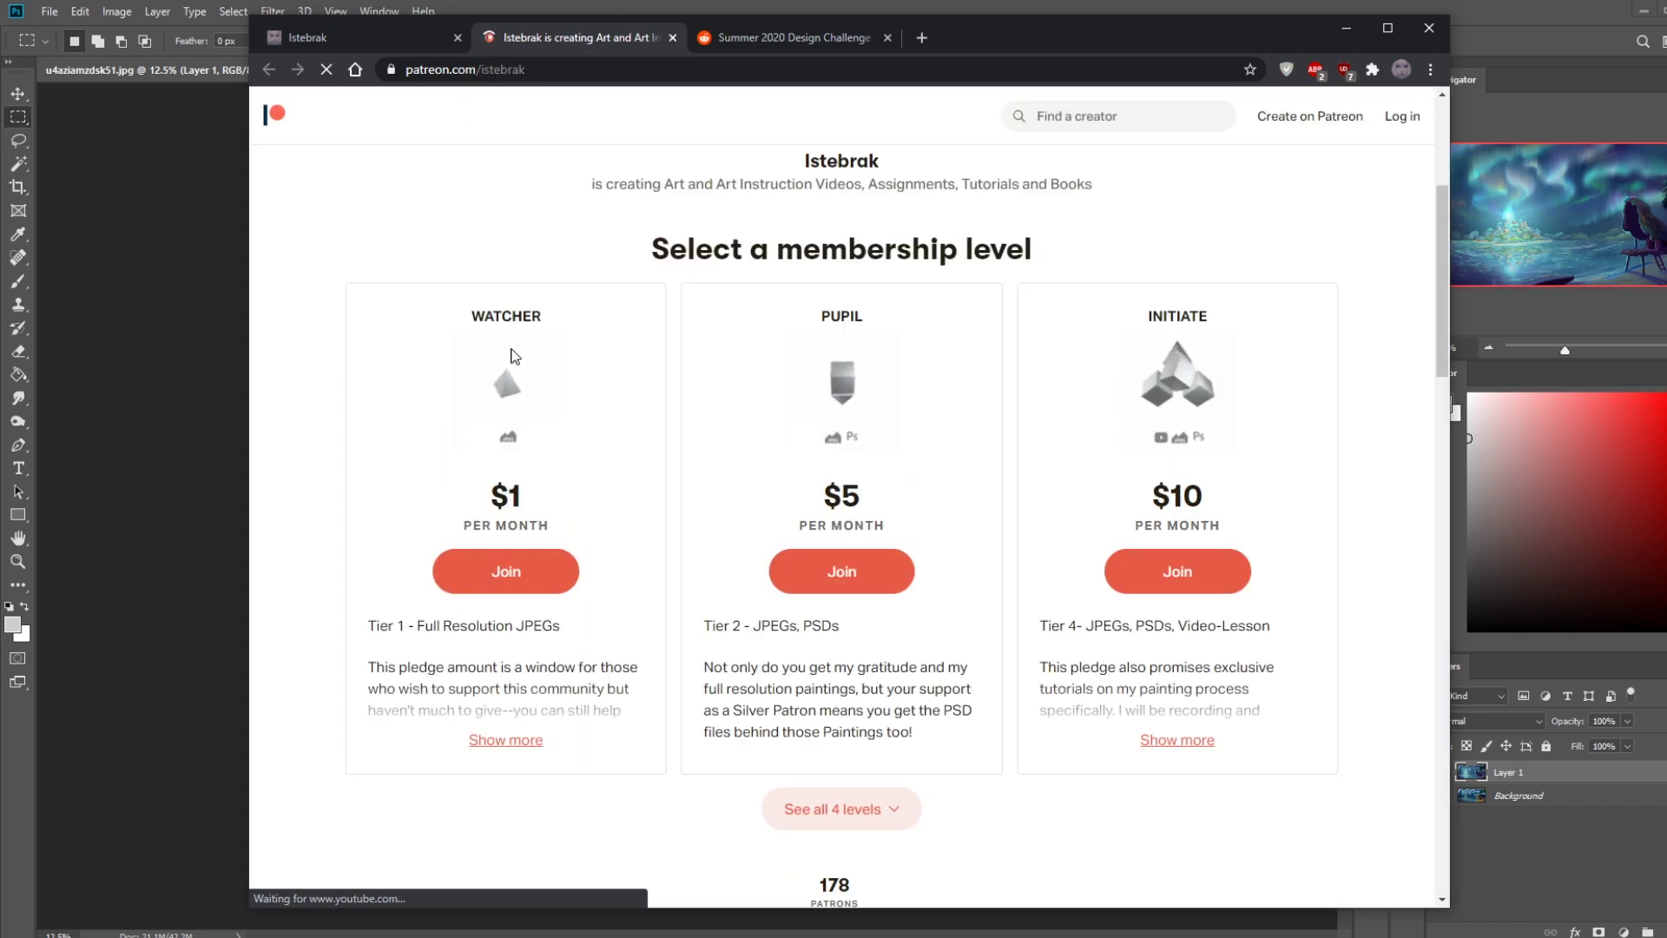
left_click(361, 37)
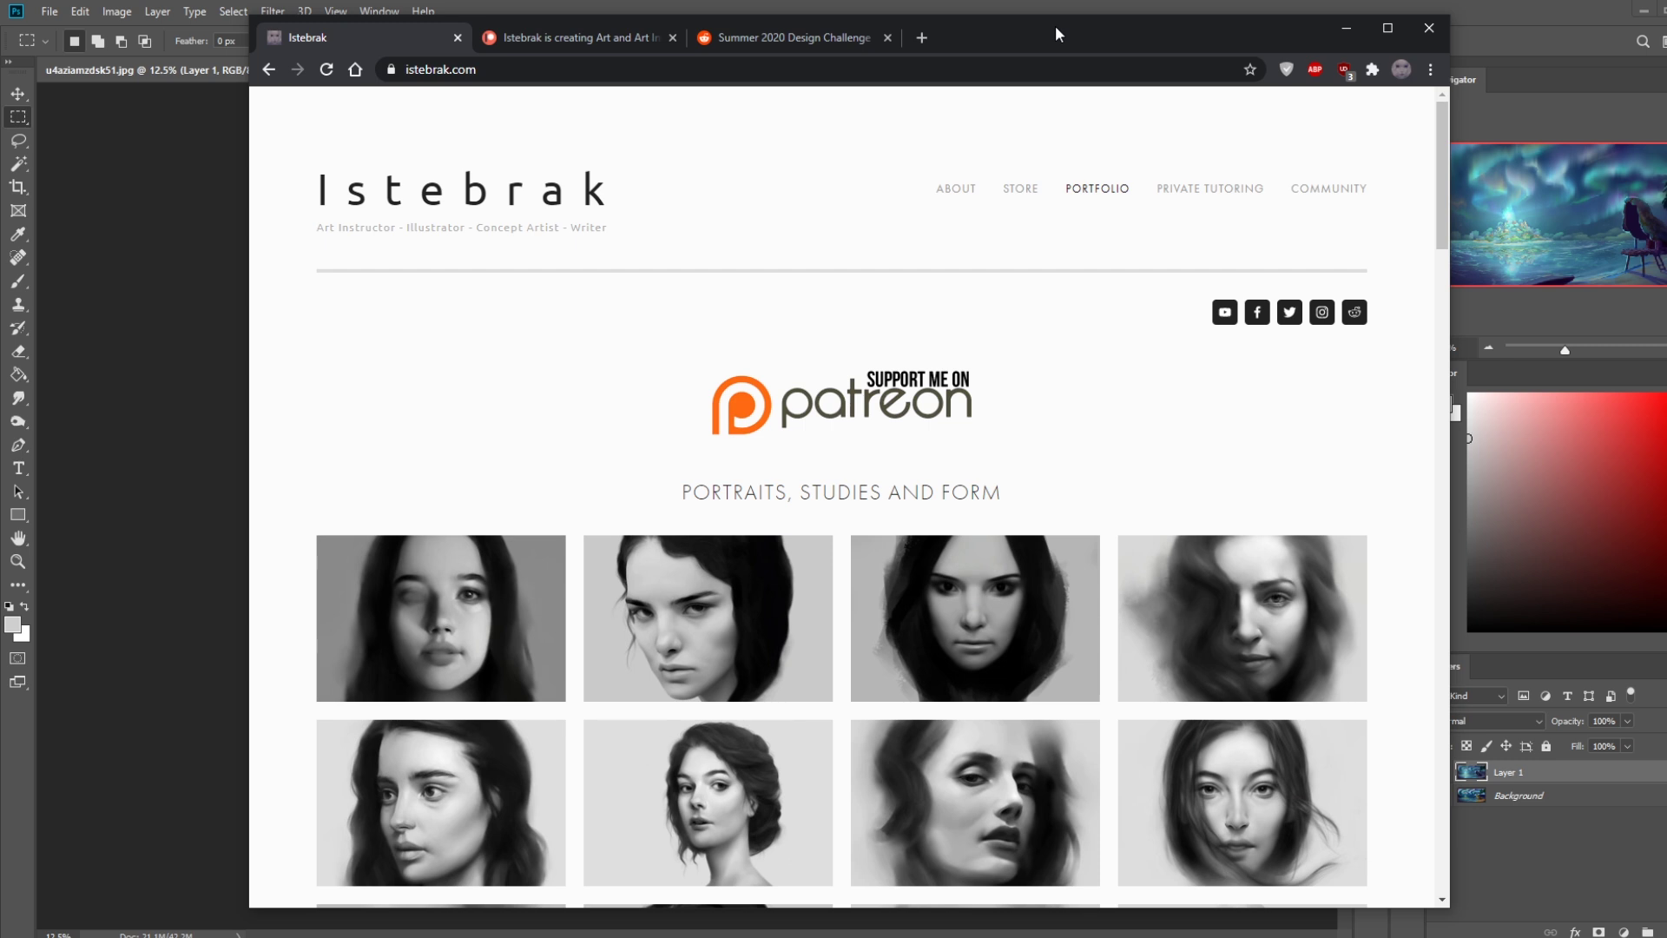
Close the browser and check the current date and time in the system calendar.
left_click(1431, 29)
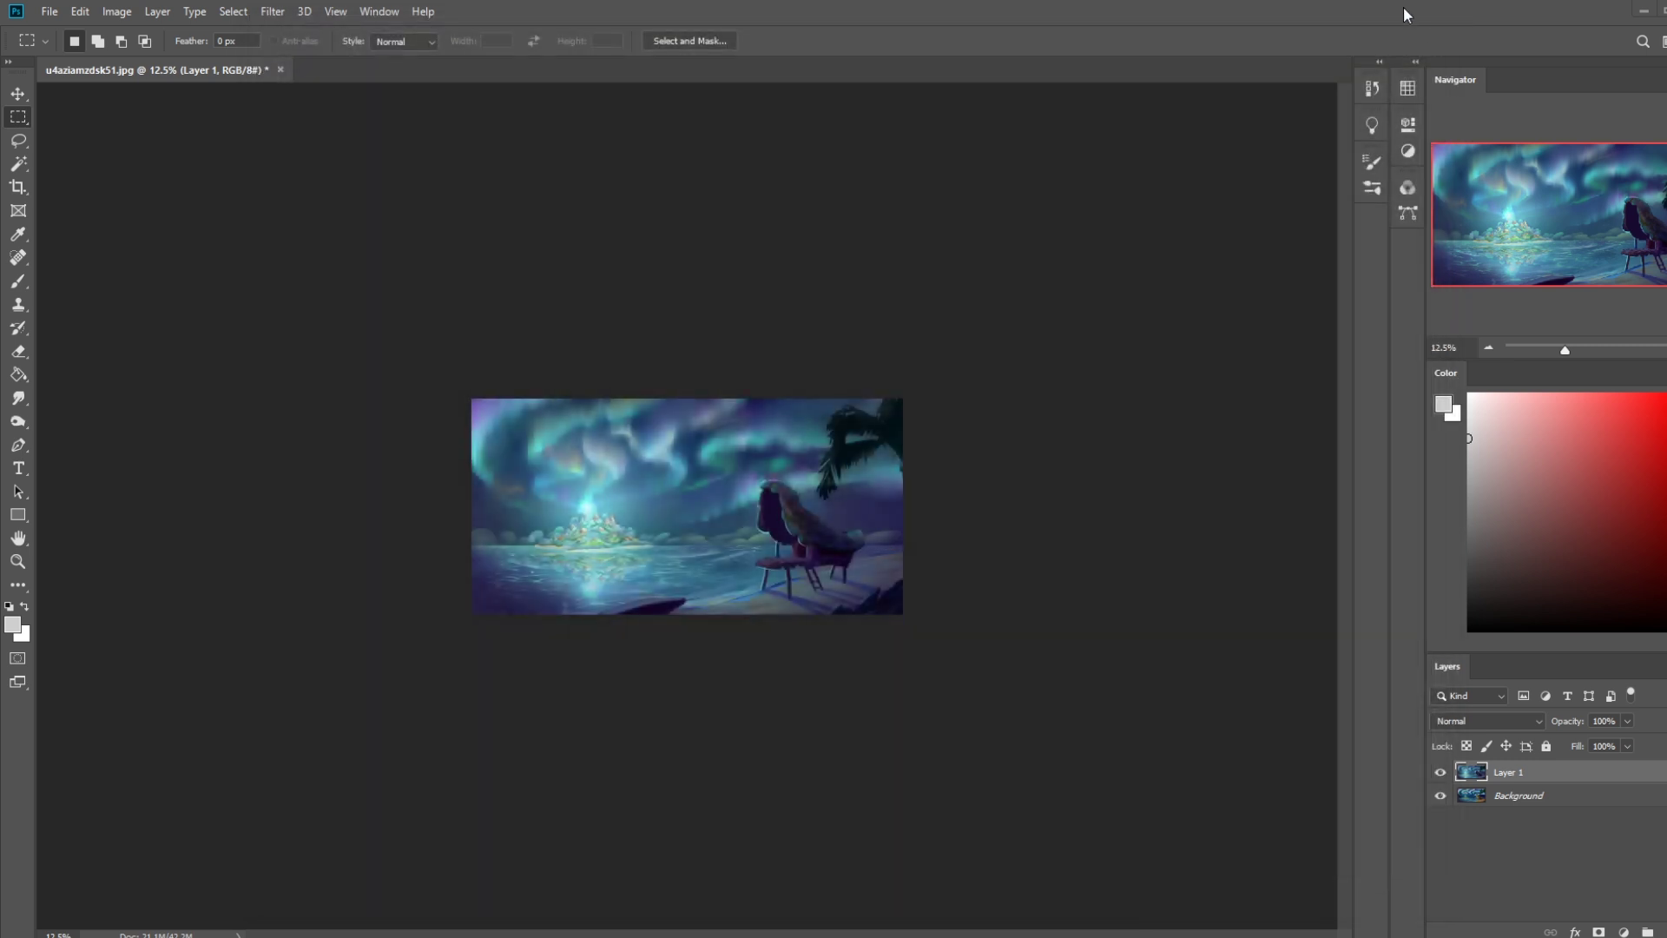
left_click(1648, 931)
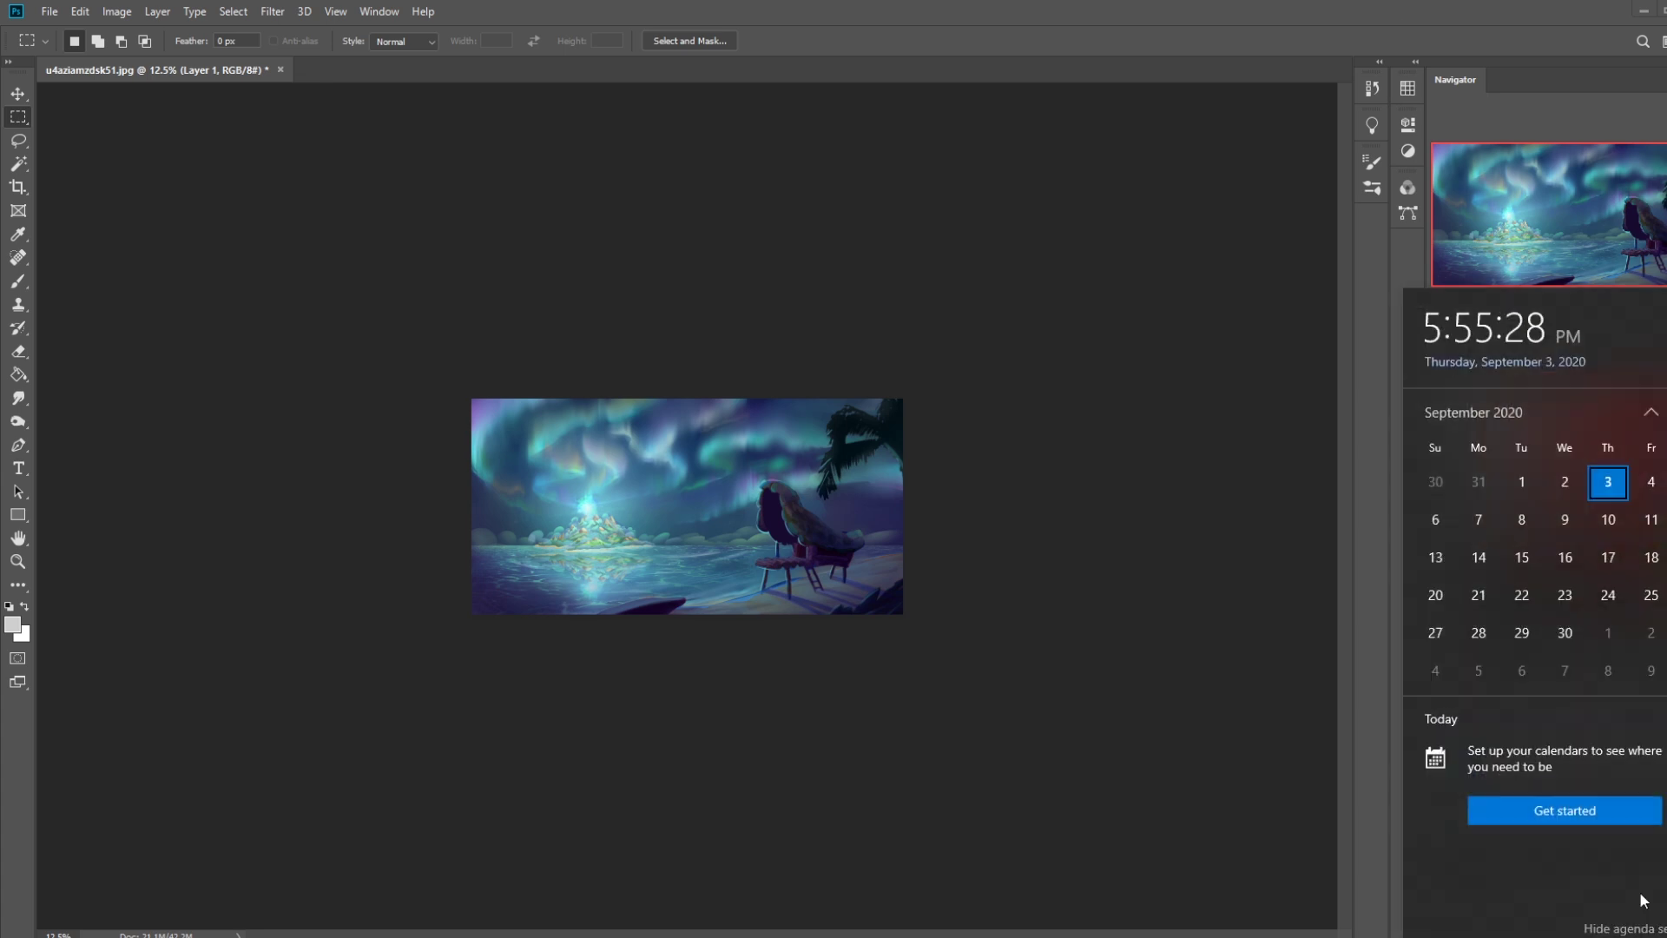